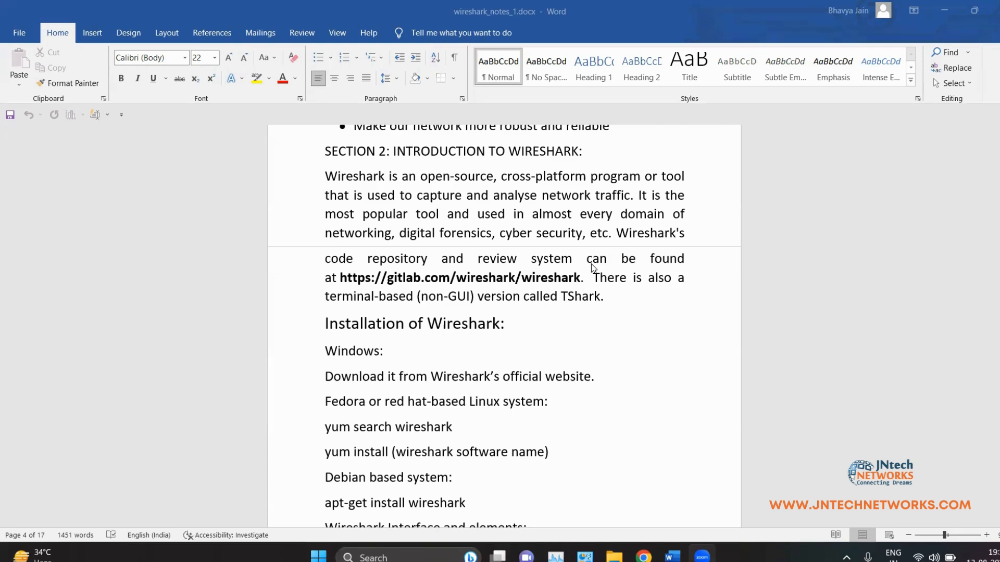
Step: Read the Wireshark introduction, briefly selecting the repository link and the word 'open-source'
{"action": "scroll", "coordinate": [591, 268], "scroll_direction": "down", "scroll_amount": 1}
{"action": "scroll", "coordinate": [554, 208], "scroll_direction": "up", "scroll_amount": 2}
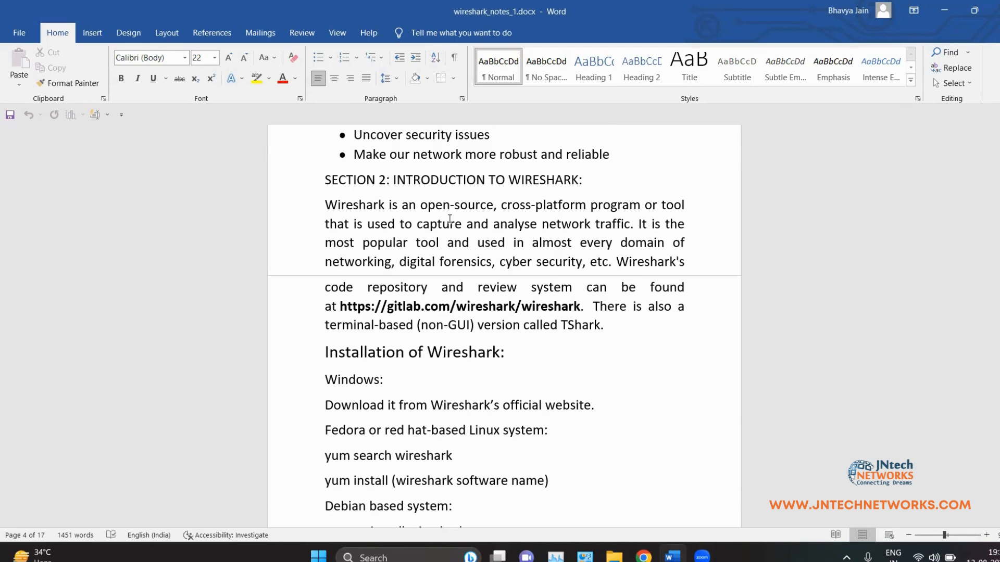
{"action": "left_click", "coordinate": [420, 206]}
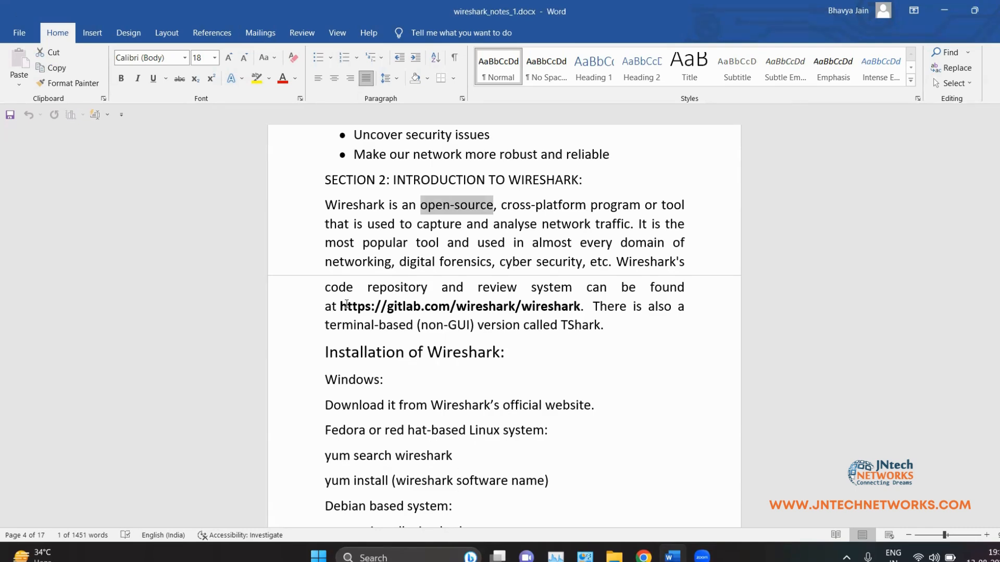
{"action": "left_click_drag", "start_coordinate": [338, 306], "coordinate": [570, 308]}
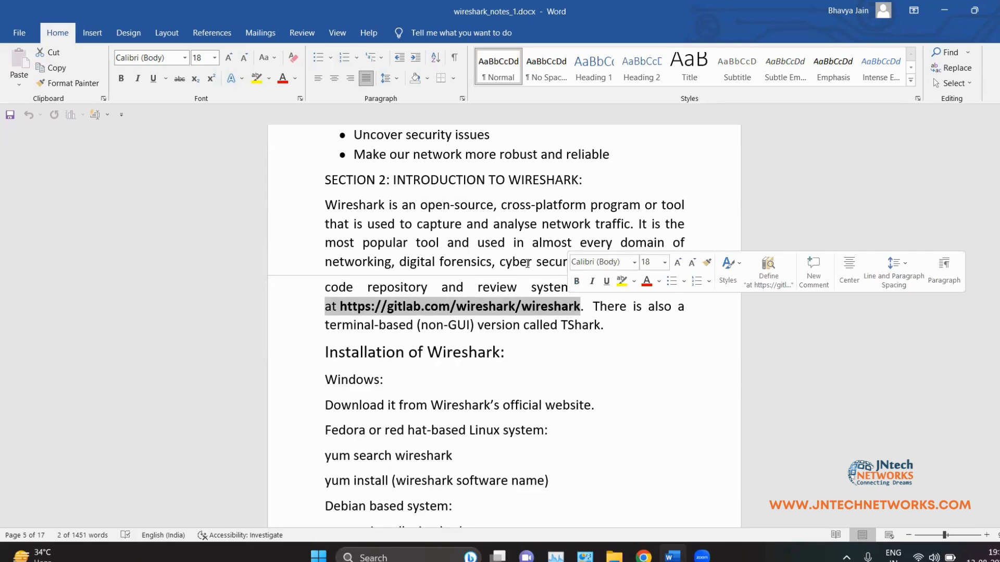
{"action": "left_click", "coordinate": [414, 202]}
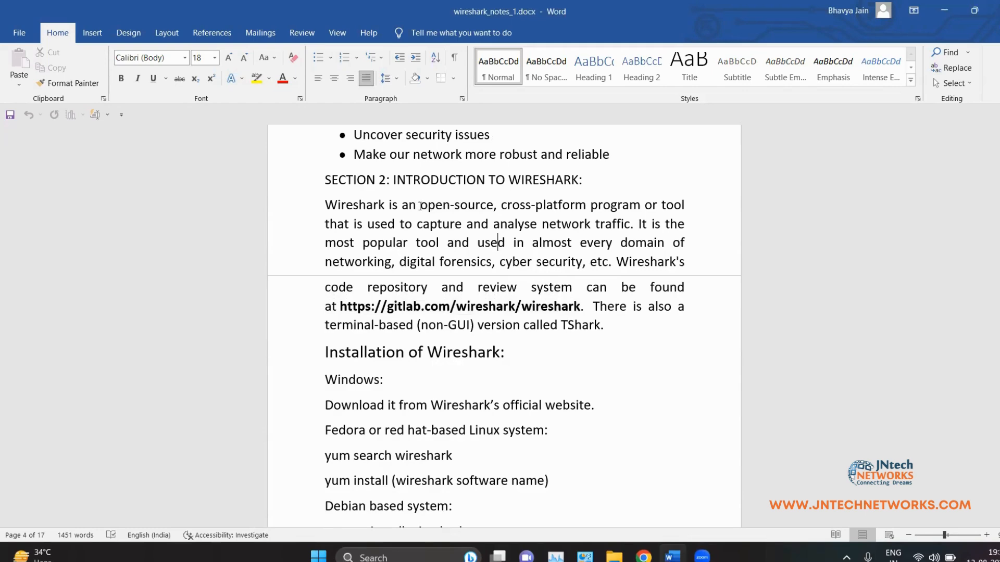
{"action": "left_click_drag", "start_coordinate": [420, 206], "coordinate": [493, 207]}
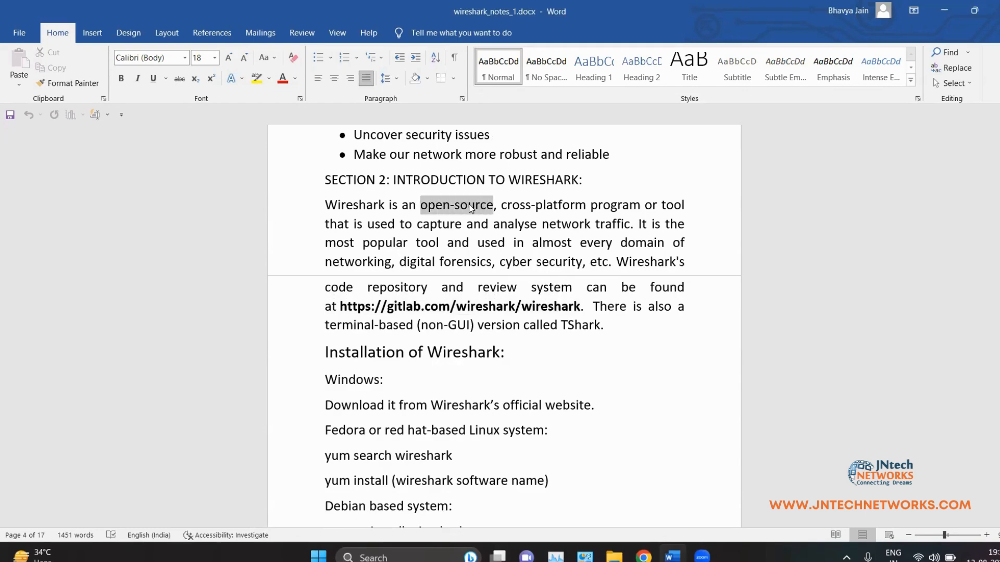
{"action": "left_click", "coordinate": [461, 211]}
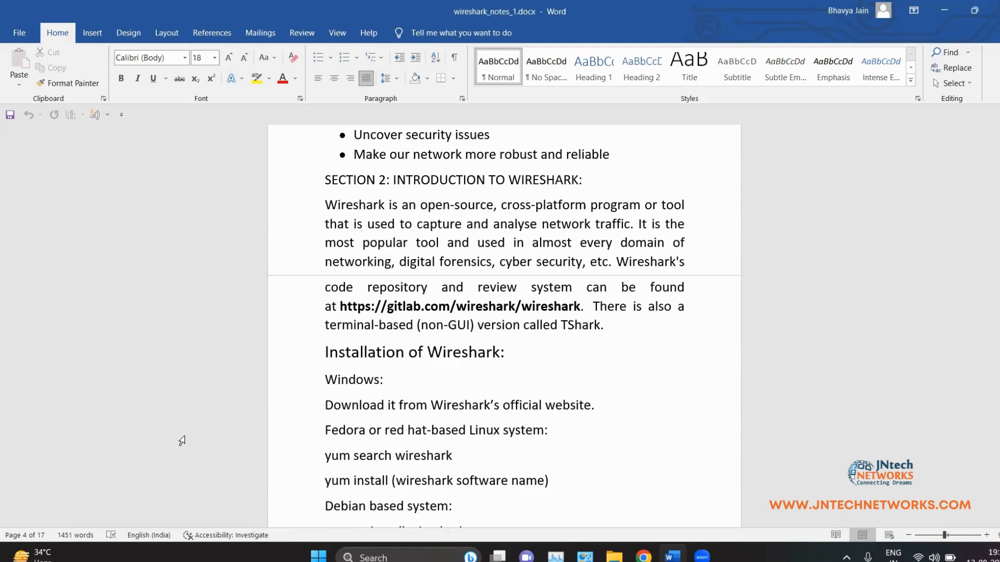
Step: Switch away from the Word notes and back, highlighting parts of 'capture' and 'networking'
{"action": "key", "text": "alt+Tab"}
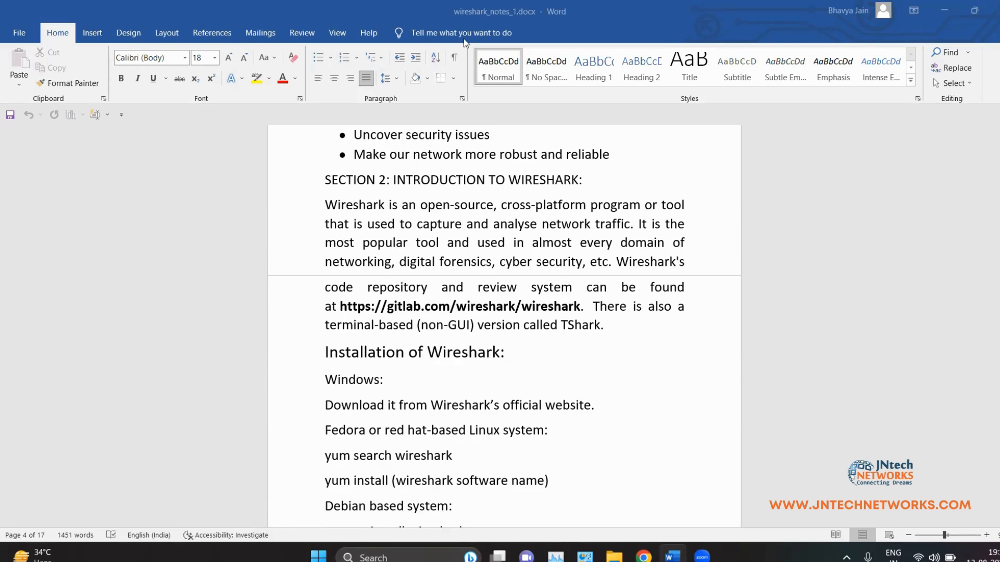
{"action": "key", "text": "alt+Tab"}
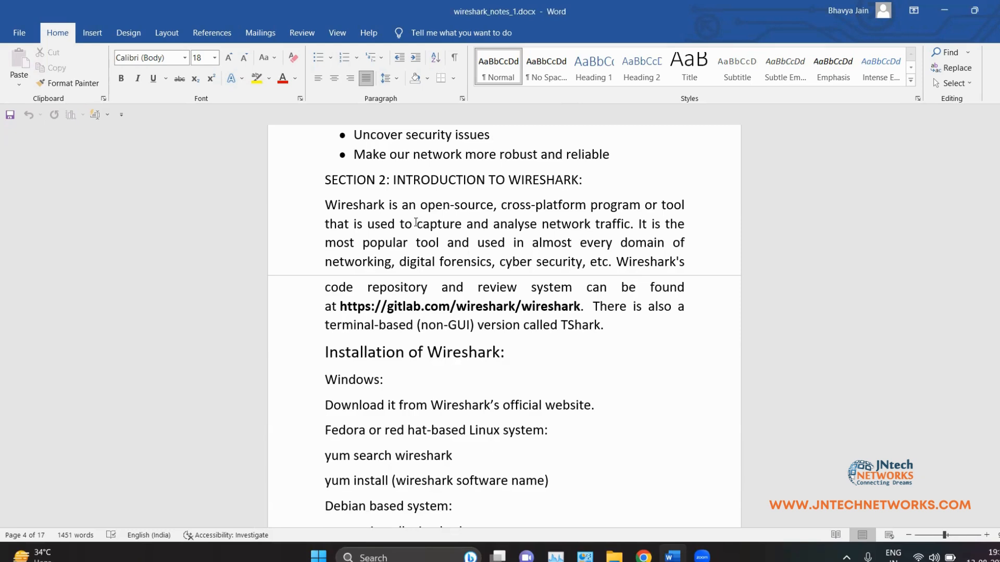
{"action": "left_click_drag", "start_coordinate": [416, 223], "coordinate": [450, 224]}
{"action": "left_click", "coordinate": [501, 225]}
{"action": "left_click_drag", "start_coordinate": [325, 264], "coordinate": [379, 266]}
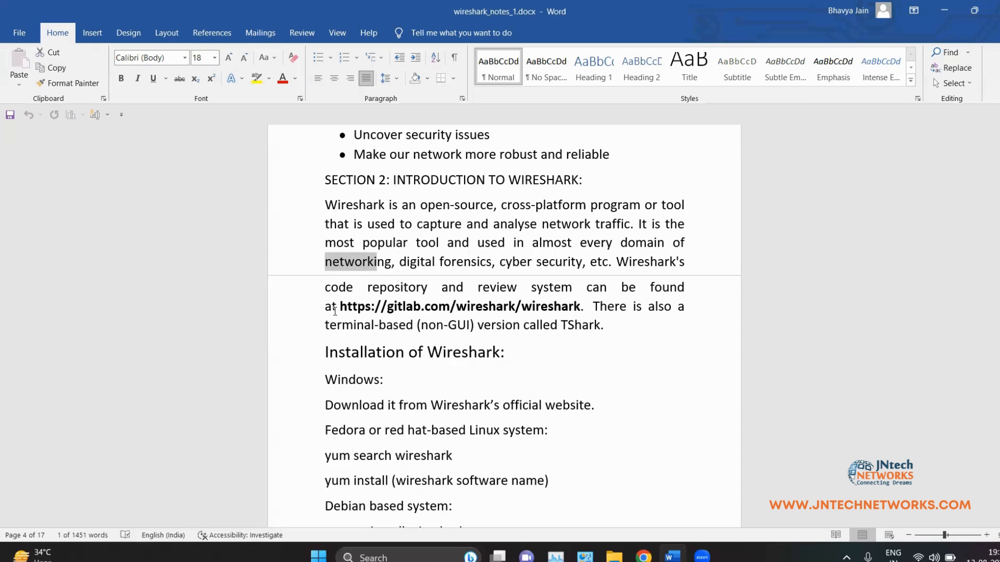
{"action": "left_click_drag", "start_coordinate": [340, 306], "coordinate": [581, 307]}
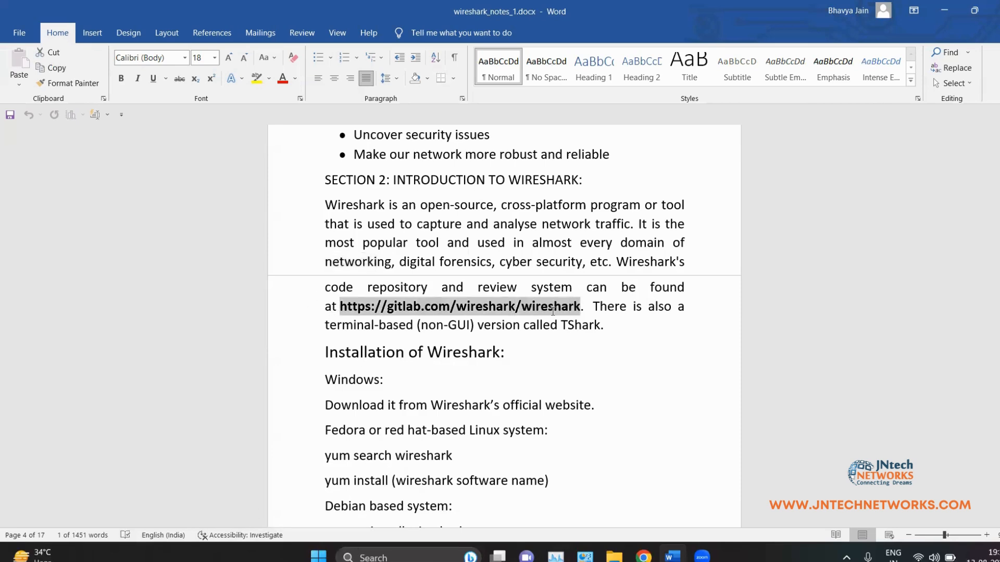
{"action": "key", "text": "ctrl+c"}
{"action": "left_click", "coordinate": [619, 384]}
{"action": "left_click", "coordinate": [644, 556]}
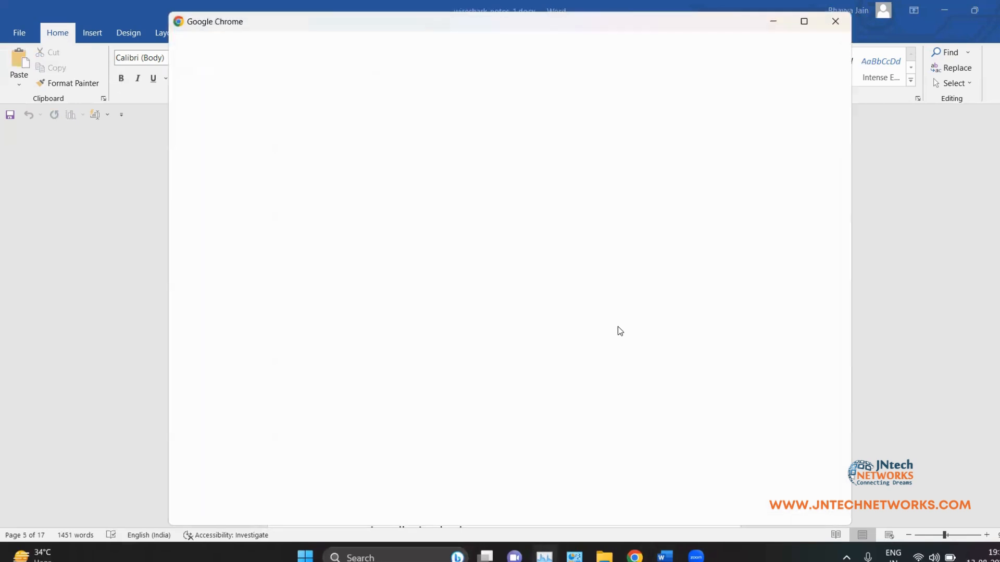
Step: Paste the link to load gitlab.com/wireshark/wireshark and scroll through its repository file list
{"action": "key", "text": "ctrl+v"}
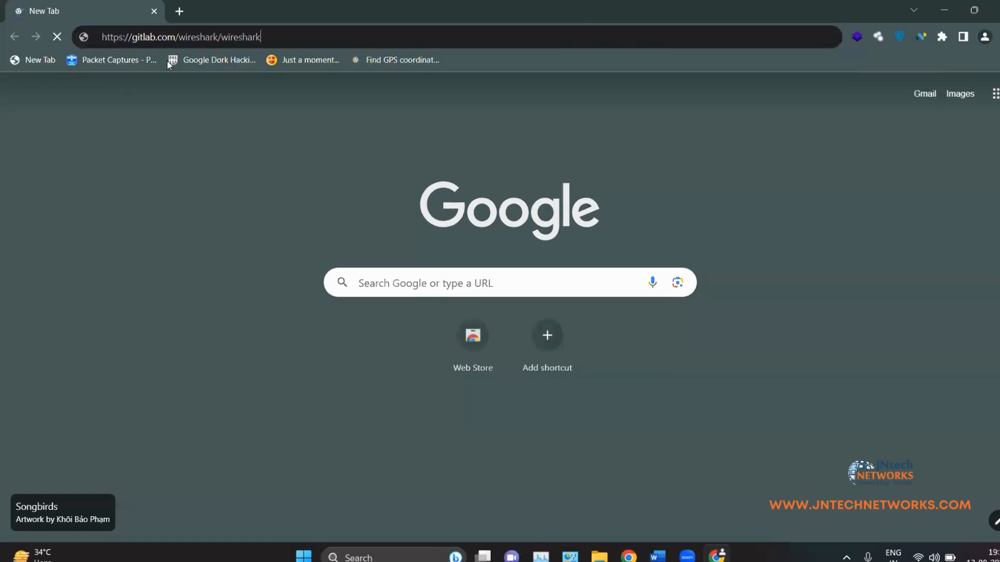
{"action": "key", "text": "Return"}
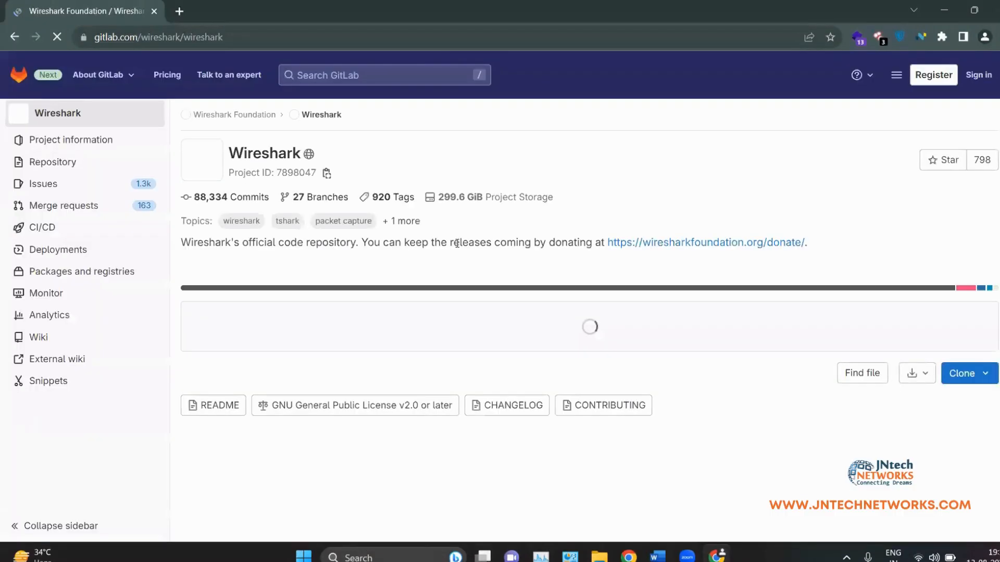
{"action": "scroll", "coordinate": [343, 305], "scroll_direction": "down", "scroll_amount": 6}
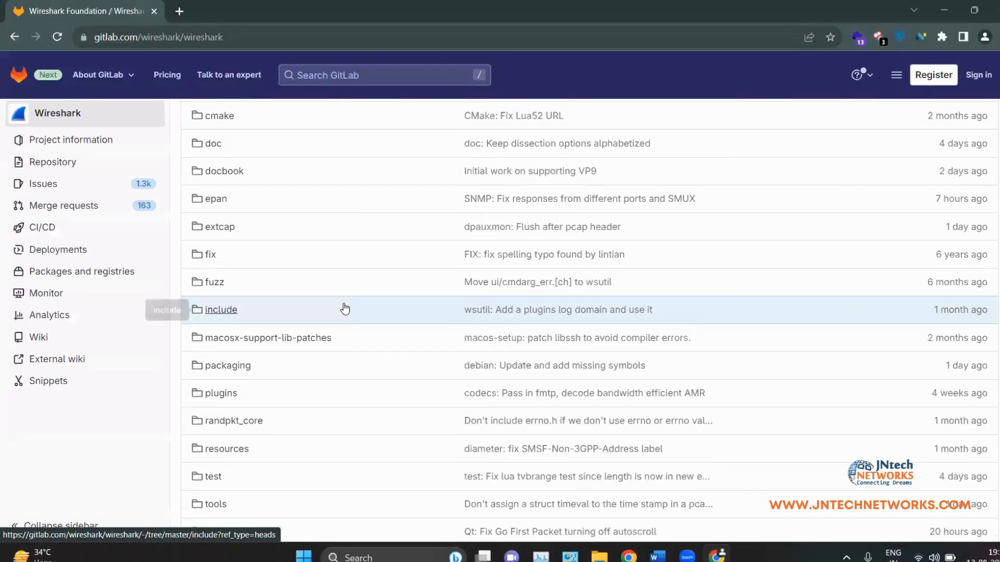
{"action": "scroll", "coordinate": [345, 308], "scroll_direction": "up", "scroll_amount": 6}
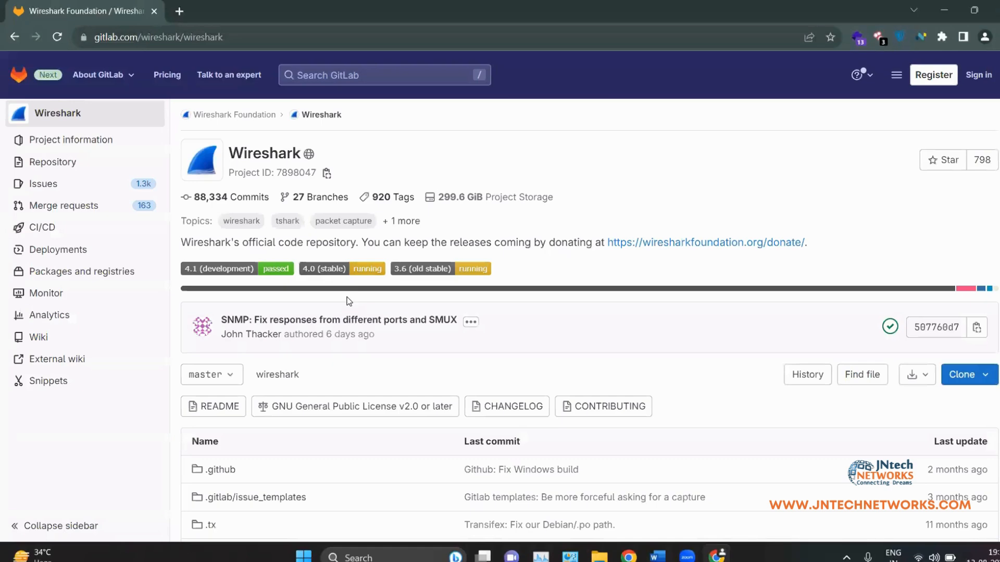
{"action": "scroll", "coordinate": [349, 301], "scroll_direction": "down", "scroll_amount": 6}
{"action": "scroll", "coordinate": [347, 298], "scroll_direction": "up", "scroll_amount": 5}
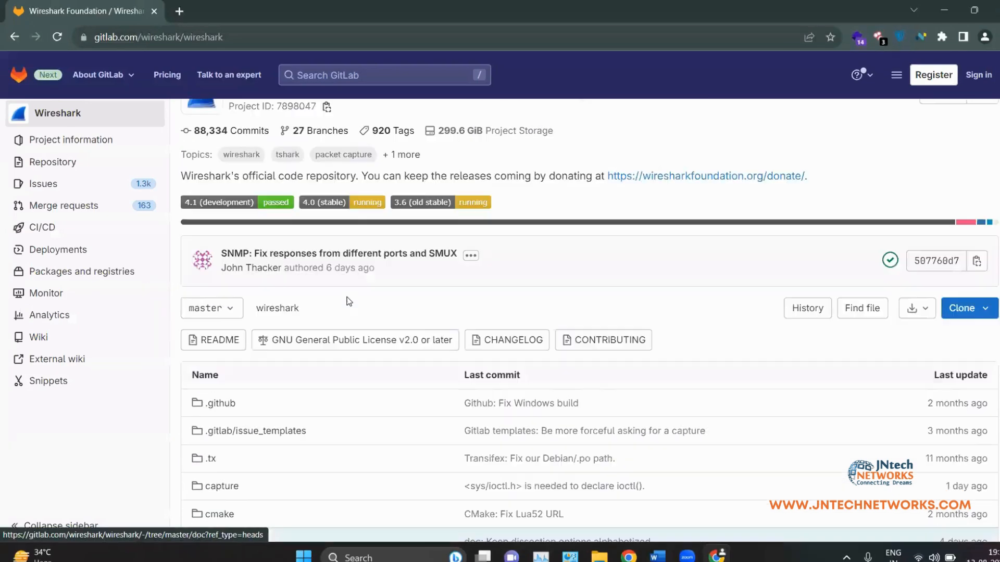
{"action": "scroll", "coordinate": [374, 238], "scroll_direction": "down", "scroll_amount": 4}
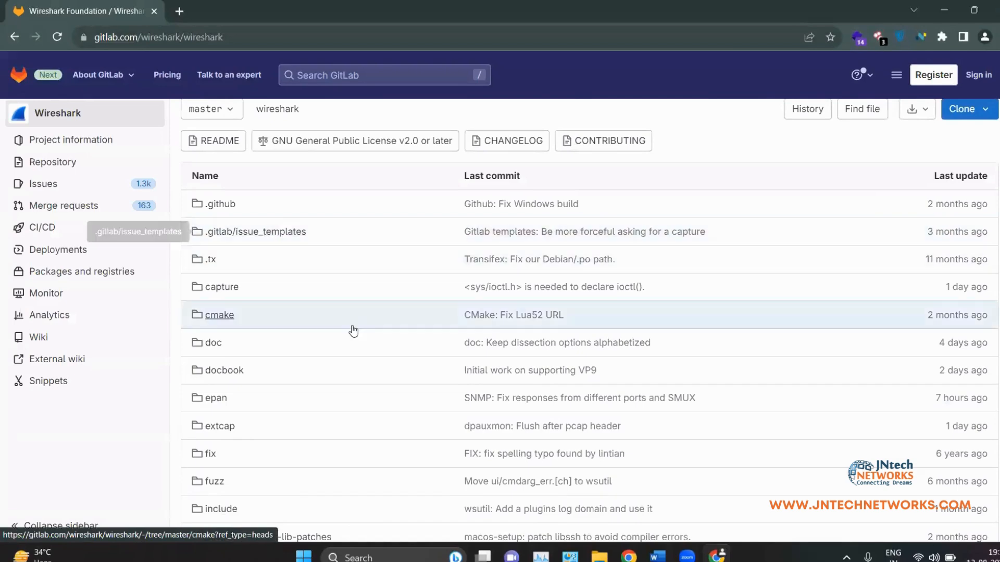
{"action": "scroll", "coordinate": [385, 320], "scroll_direction": "down", "scroll_amount": 8}
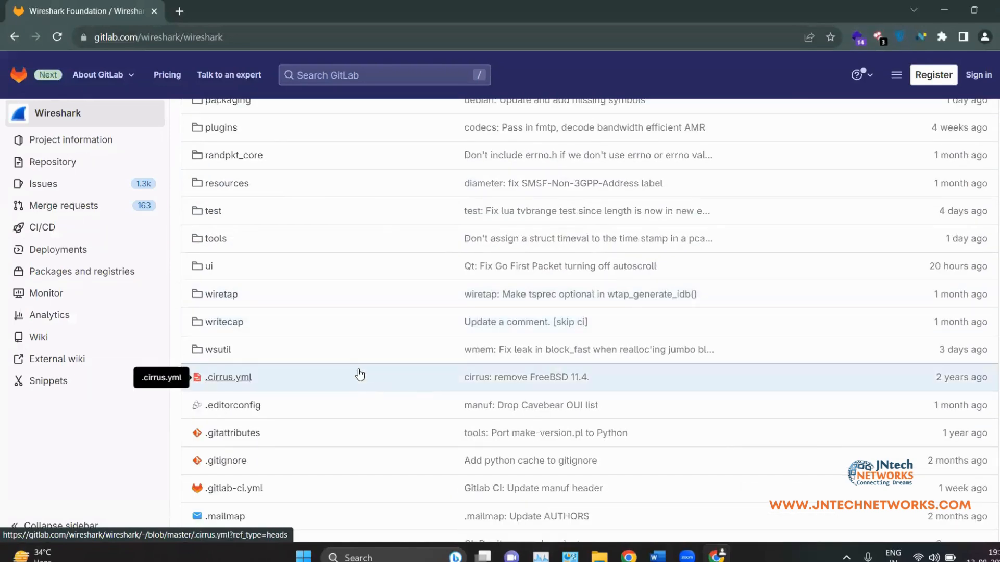
{"action": "scroll", "coordinate": [769, 210], "scroll_direction": "up", "scroll_amount": 8}
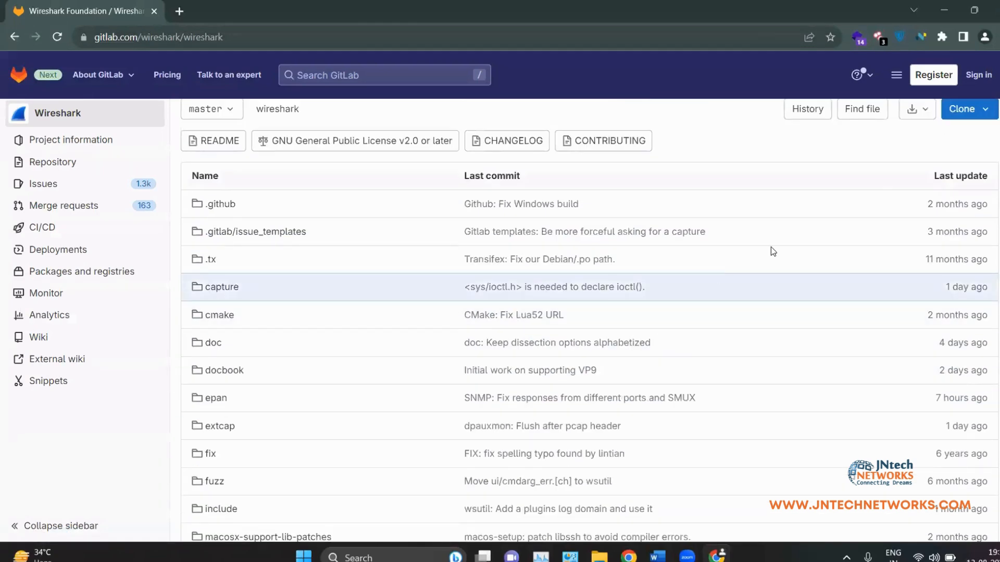
{"action": "scroll", "coordinate": [718, 276], "scroll_direction": "up", "scroll_amount": 3}
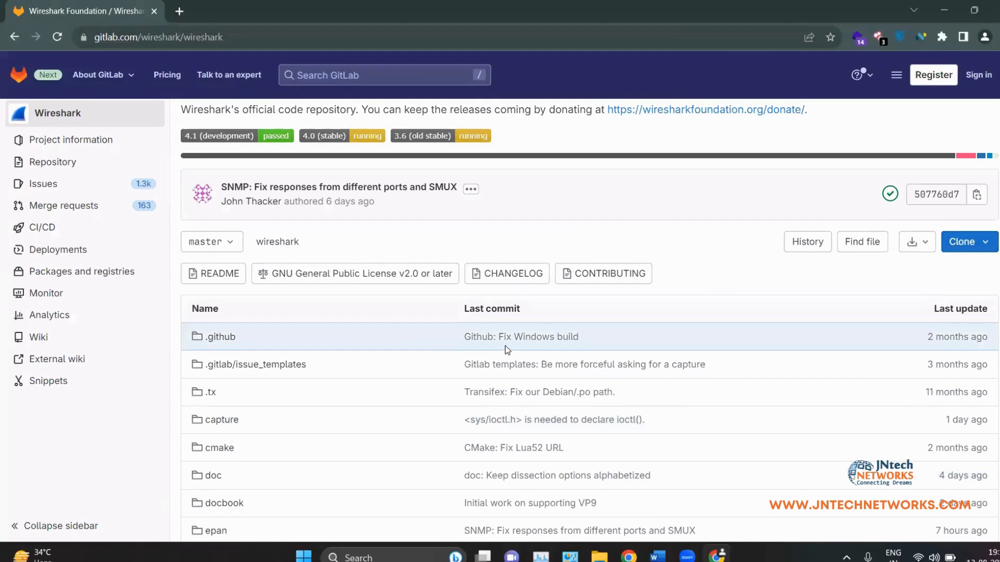
{"action": "scroll", "coordinate": [505, 346], "scroll_direction": "down", "scroll_amount": 6}
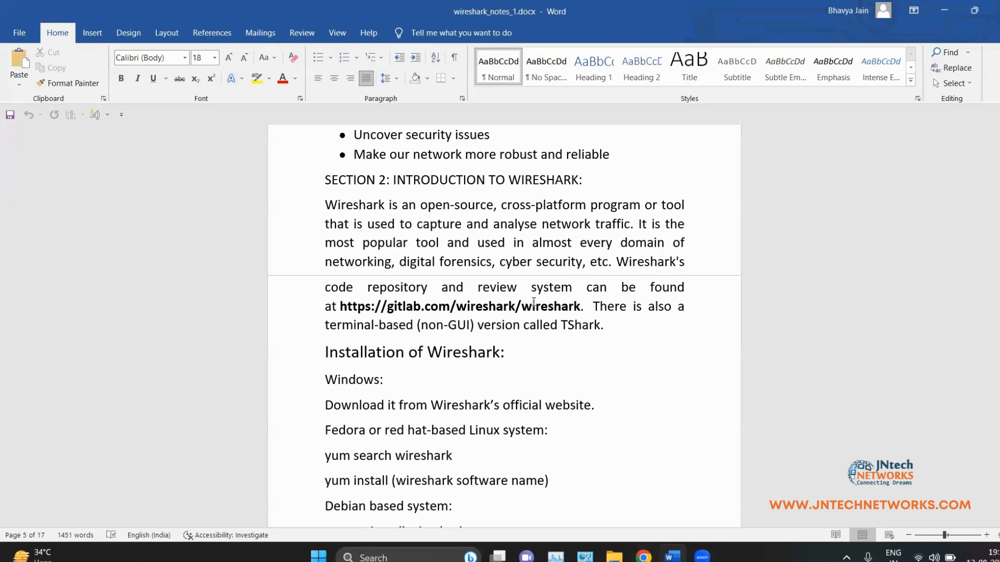
{"action": "left_click_drag", "start_coordinate": [561, 325], "coordinate": [610, 329]}
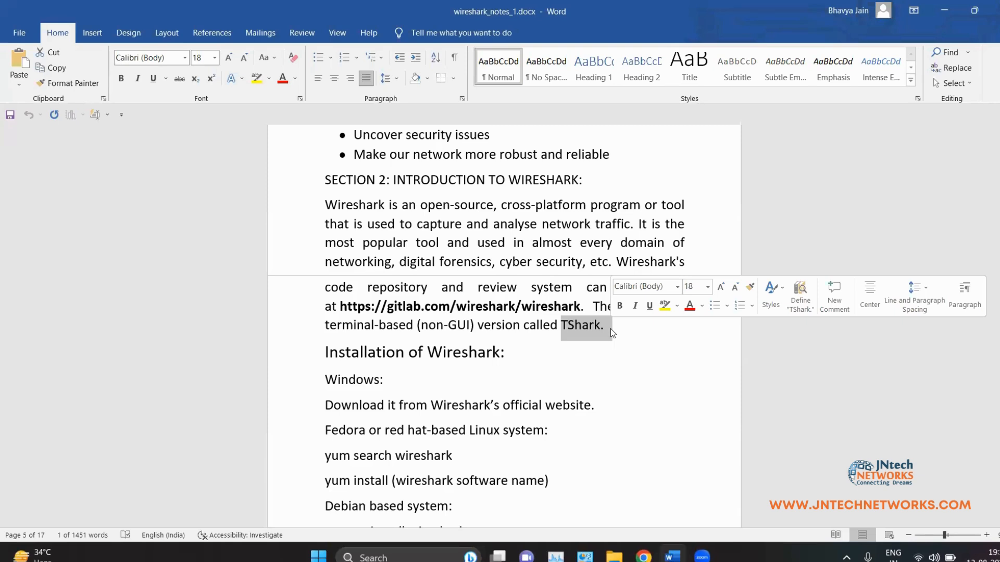
{"action": "left_click", "coordinate": [598, 390]}
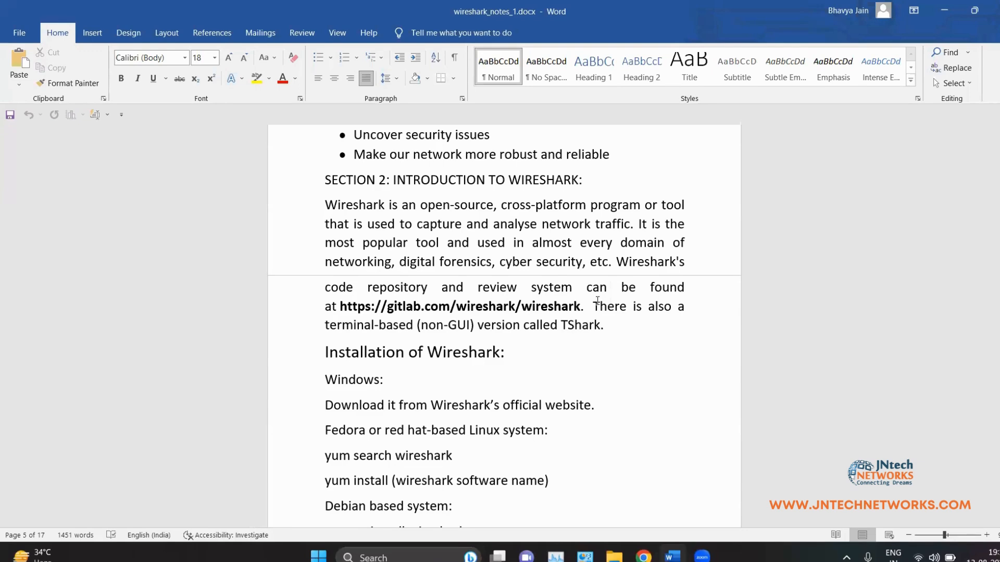
{"action": "left_click_drag", "start_coordinate": [561, 325], "coordinate": [625, 329]}
{"action": "left_click", "coordinate": [625, 329]}
{"action": "scroll", "coordinate": [482, 356], "scroll_direction": "down", "scroll_amount": 3}
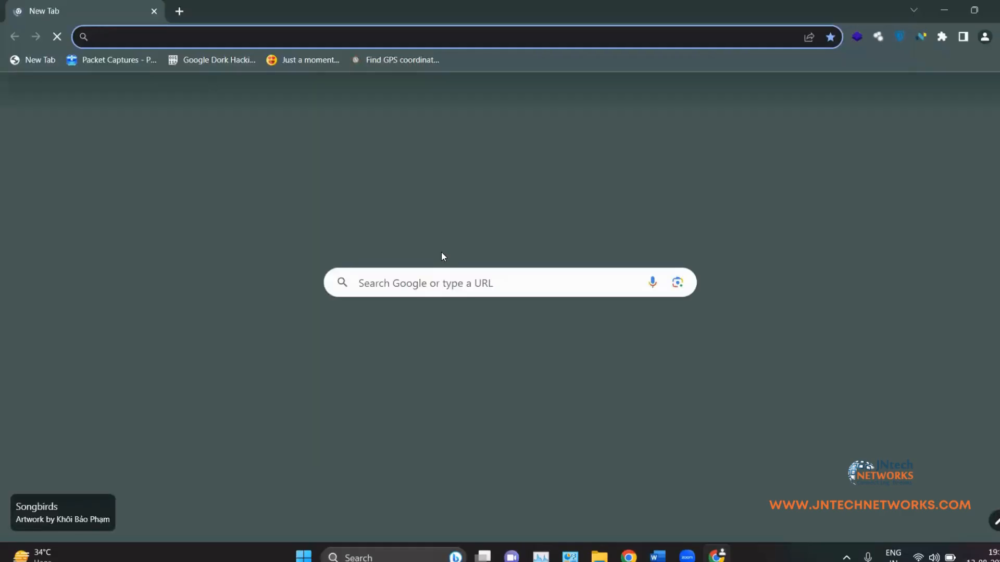
Step: Search 'wires' to reach wireshark.org's 4.0.7 download page, then minimize Chrome
{"action": "type", "text": "w"}
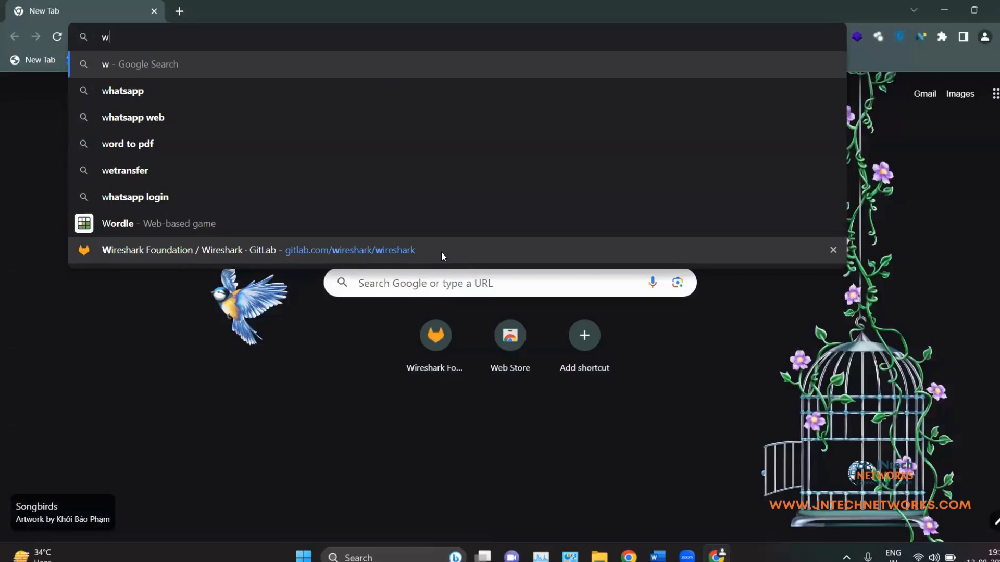
{"action": "type", "text": "ires"}
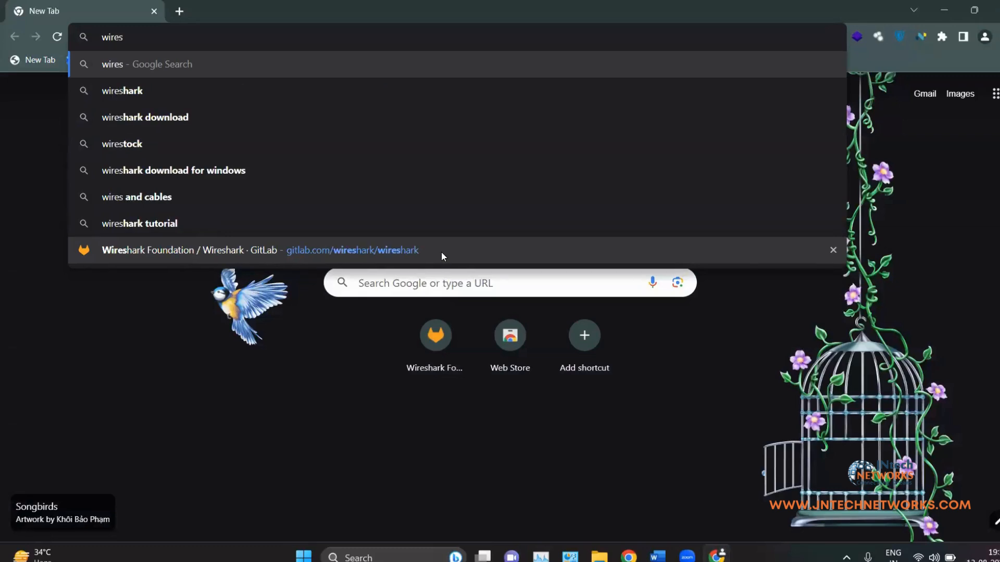
{"action": "key", "text": "Down"}
{"action": "key", "text": "Down"}
{"action": "key", "text": "Return"}
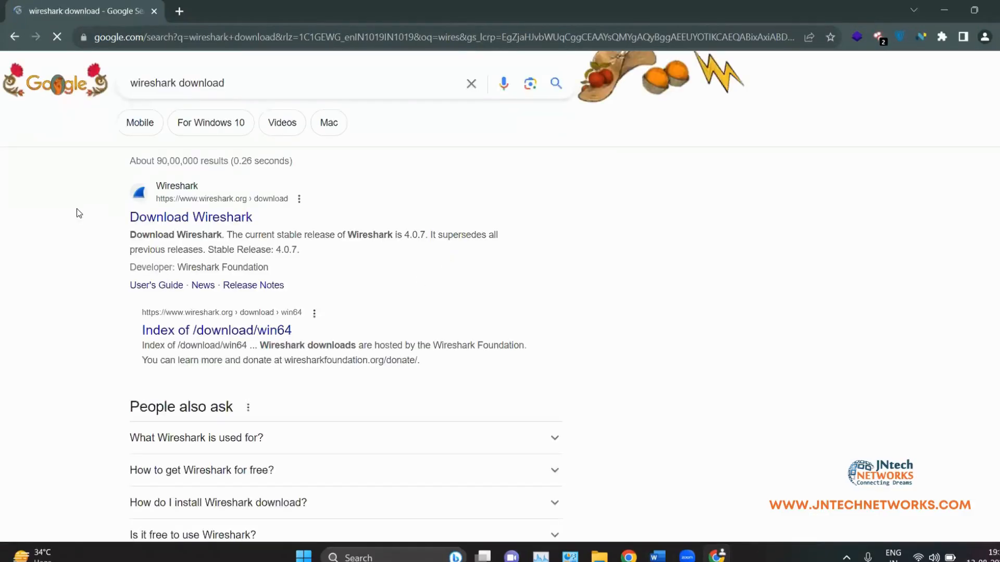
{"action": "left_click", "coordinate": [173, 211]}
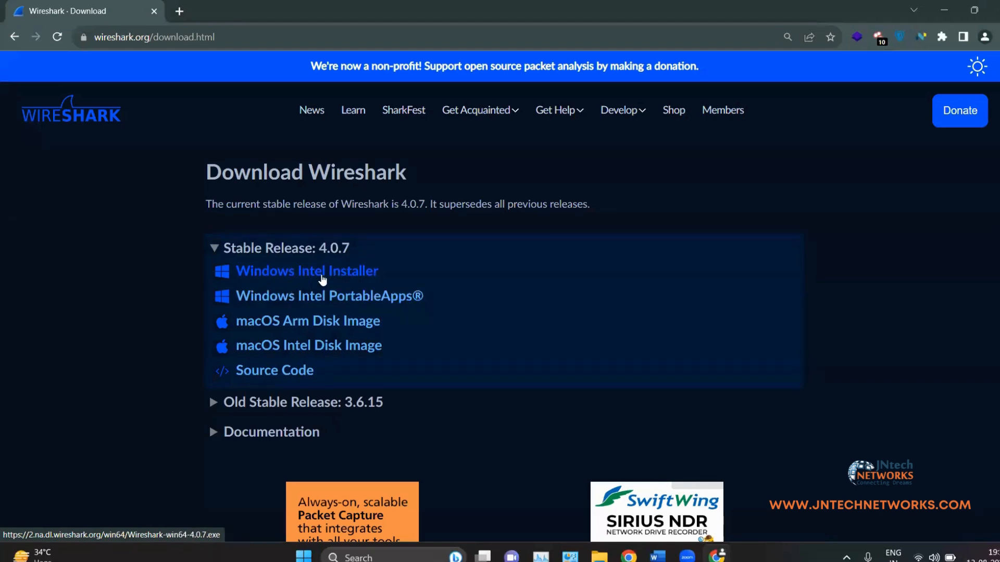
{"action": "left_click", "coordinate": [944, 8]}
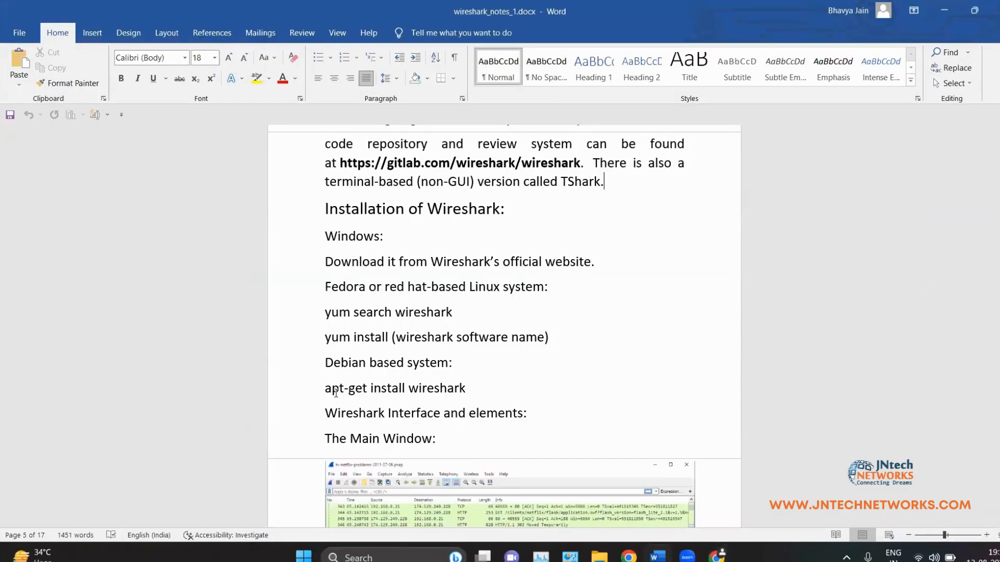
Step: Highlight the Debian-based system line and its apt-get install wireshark command
{"action": "left_click_drag", "start_coordinate": [324, 363], "coordinate": [462, 365]}
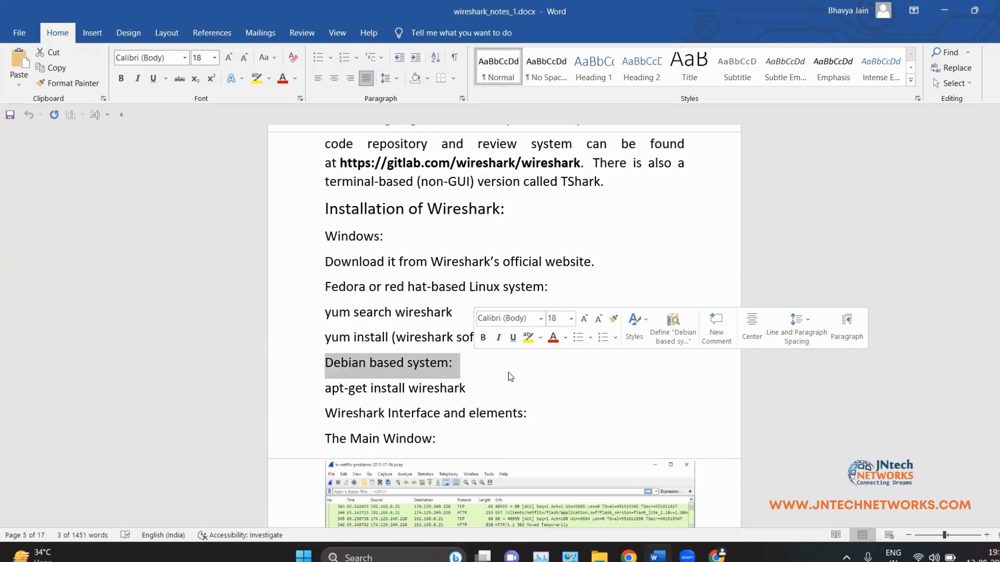
{"action": "left_click", "coordinate": [535, 388]}
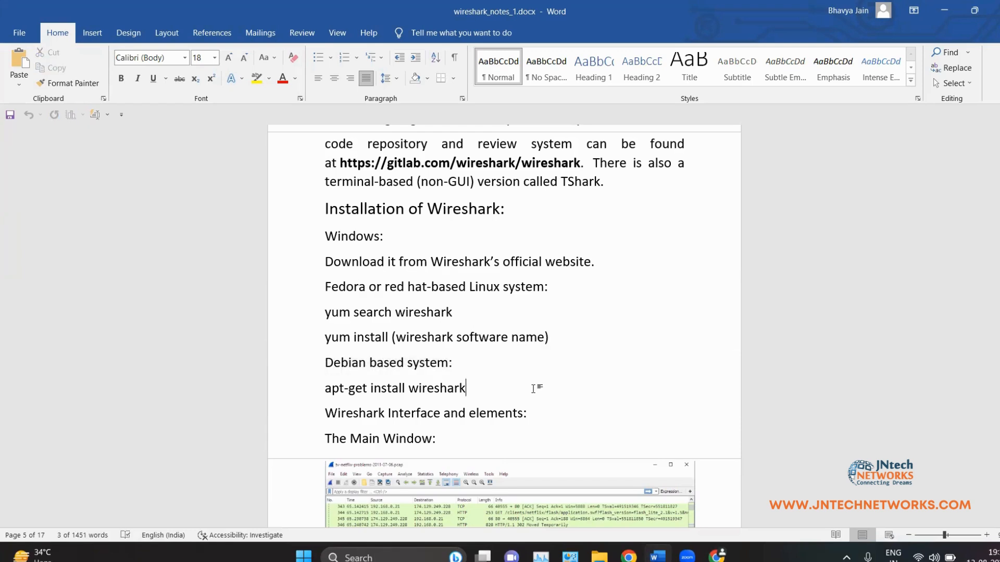
{"action": "left_click_drag", "start_coordinate": [325, 388], "coordinate": [411, 388]}
{"action": "left_click", "coordinate": [410, 388]}
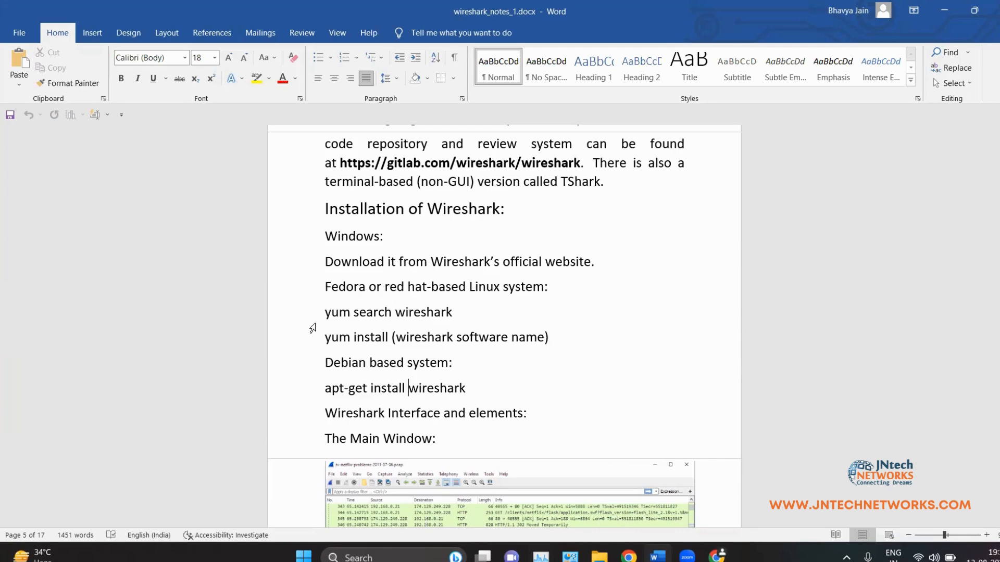
Step: Highlight the Fedora yum search and yum install wireshark lines, then minimize Word
{"action": "left_click_drag", "start_coordinate": [332, 314], "coordinate": [459, 315]}
{"action": "left_click", "coordinate": [433, 314]}
{"action": "left_click_drag", "start_coordinate": [326, 337], "coordinate": [512, 339]}
{"action": "left_click", "coordinate": [395, 334]}
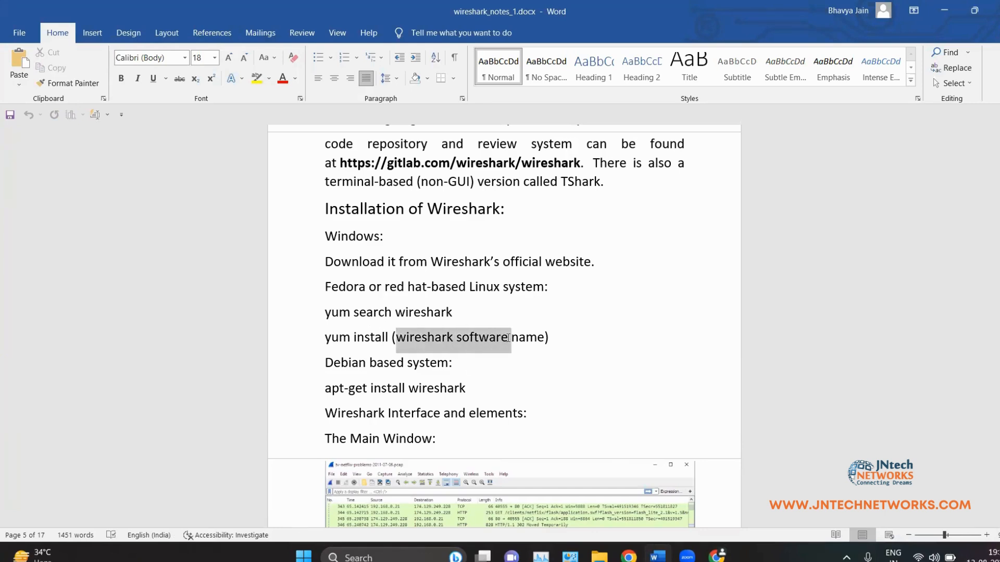
{"action": "left_click", "coordinate": [476, 373]}
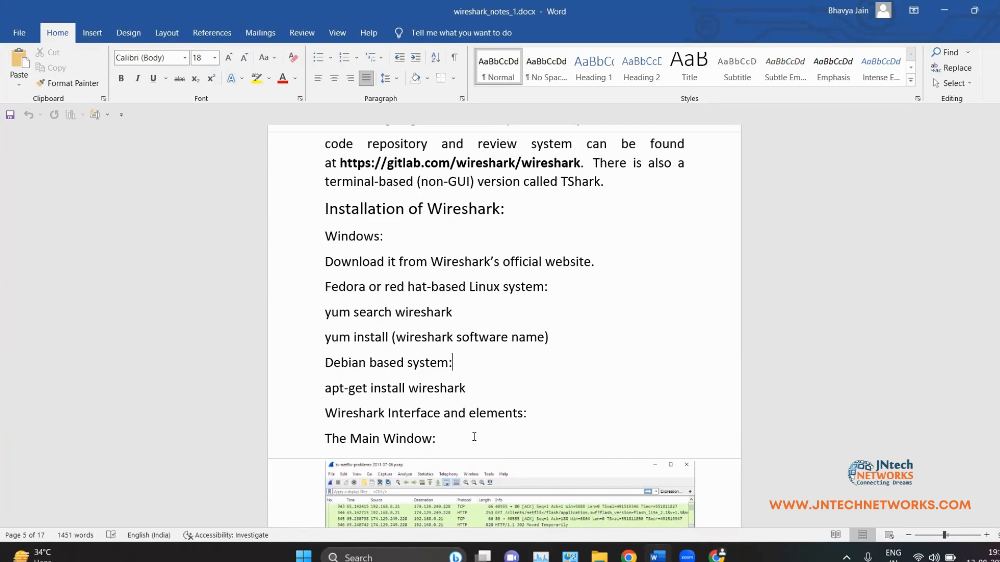
{"action": "left_click", "coordinate": [945, 9]}
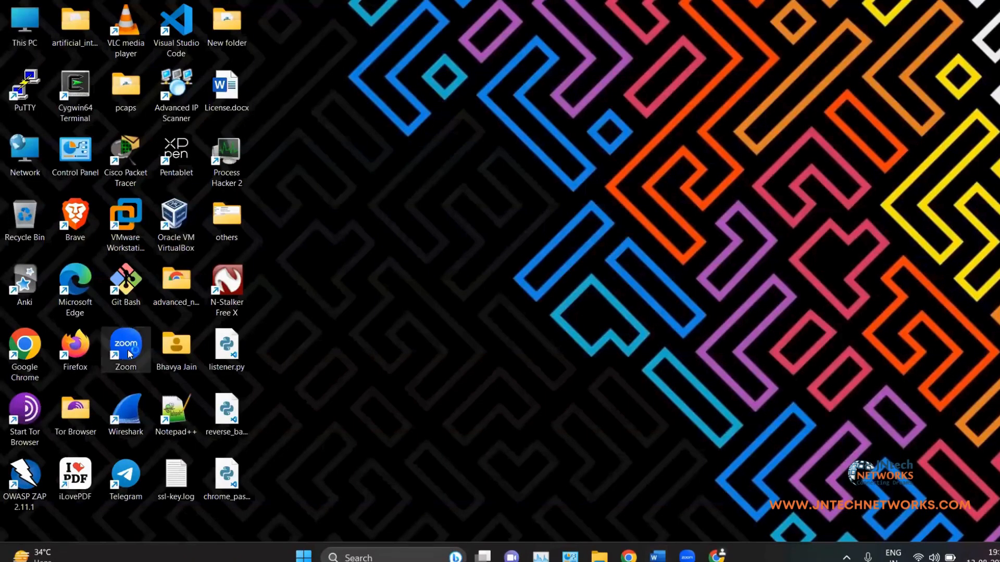
Step: Launch Wireshark 4.0.3 from the desktop icon and dismiss the Software Update notice
{"action": "double_click", "coordinate": [139, 423]}
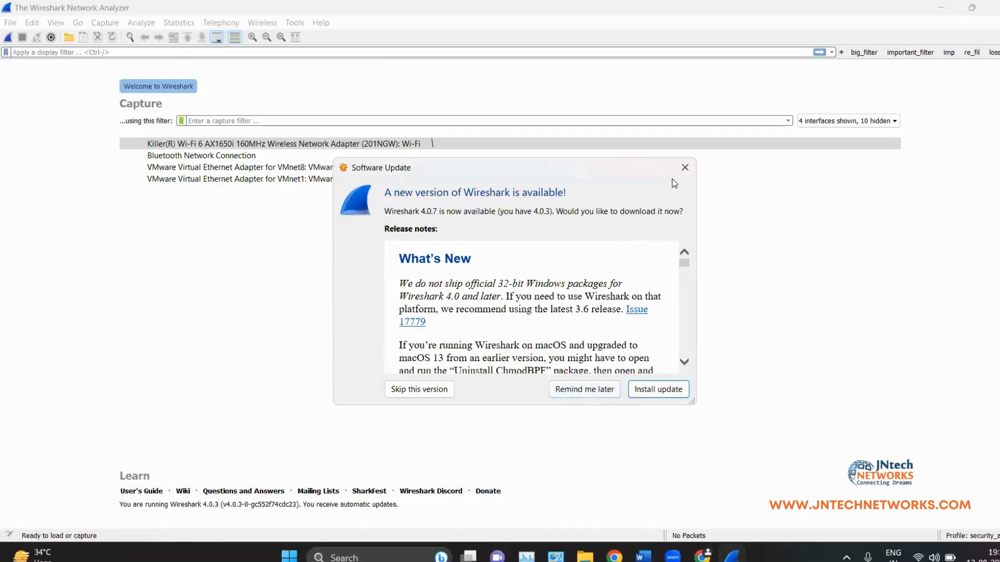
{"action": "left_click", "coordinate": [684, 168]}
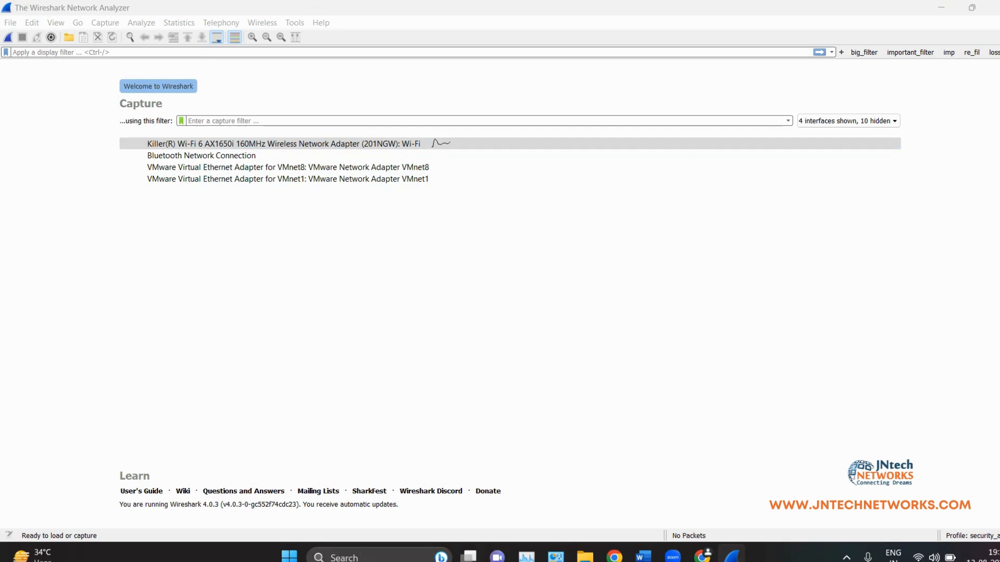
Step: Run ipconfig in Command Prompt to find Wi-Fi IPv4 address 192.168.0.106, then minimize it
{"action": "key", "text": "super+s"}
{"action": "type", "text": "cmd"}
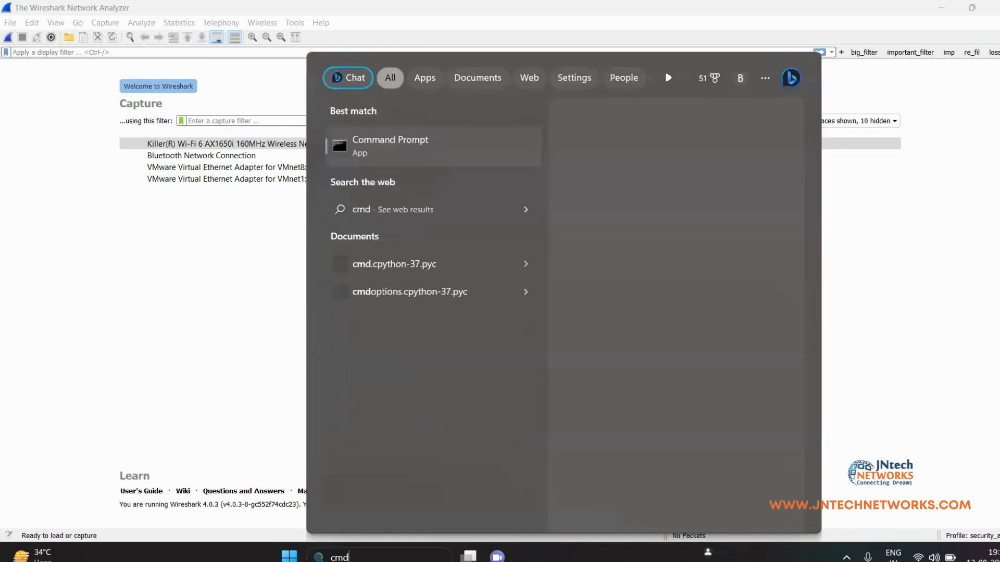
{"action": "key", "text": "Return"}
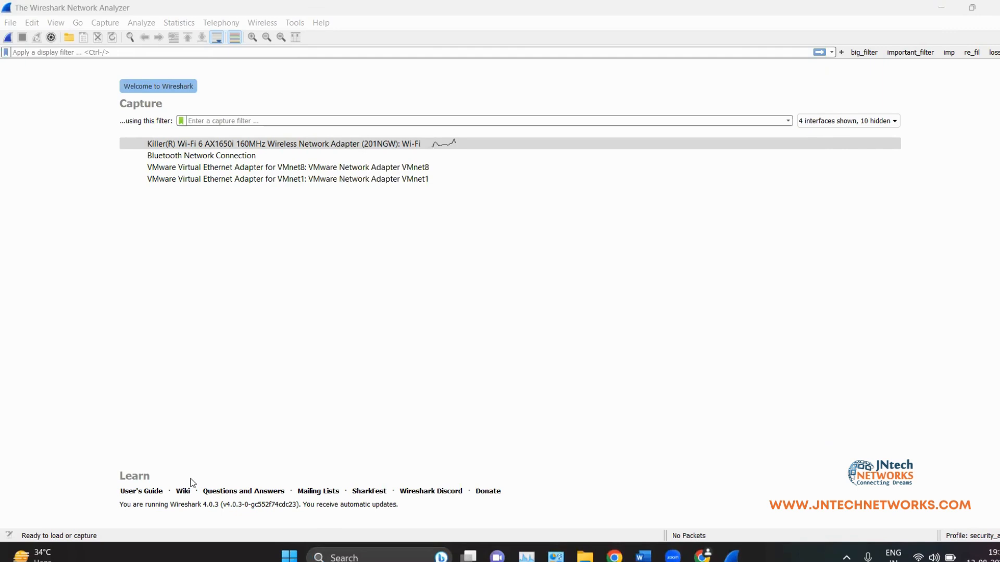
{"action": "type", "text": "ipconfig"}
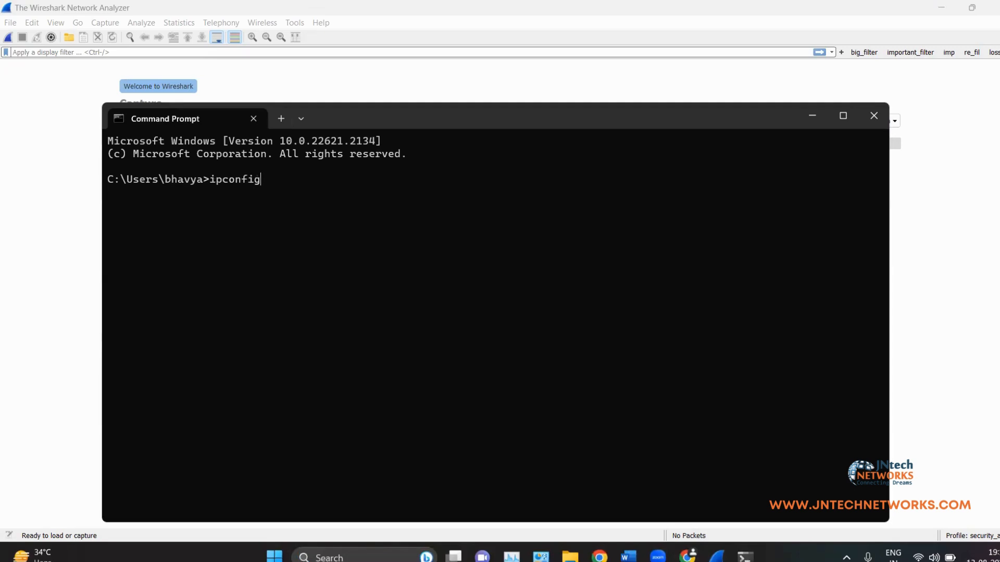
{"action": "key", "text": "Return"}
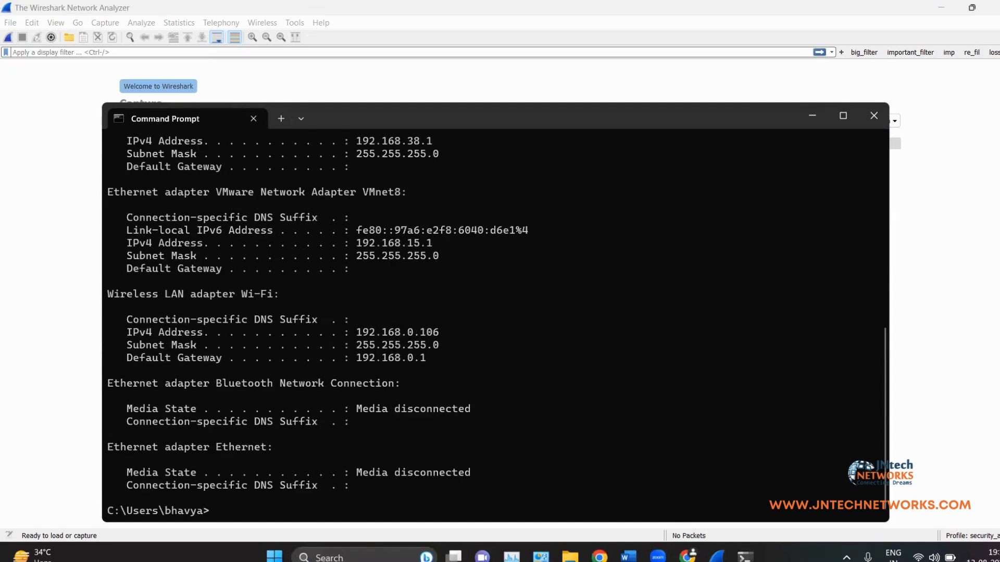
{"action": "left_click", "coordinate": [804, 125]}
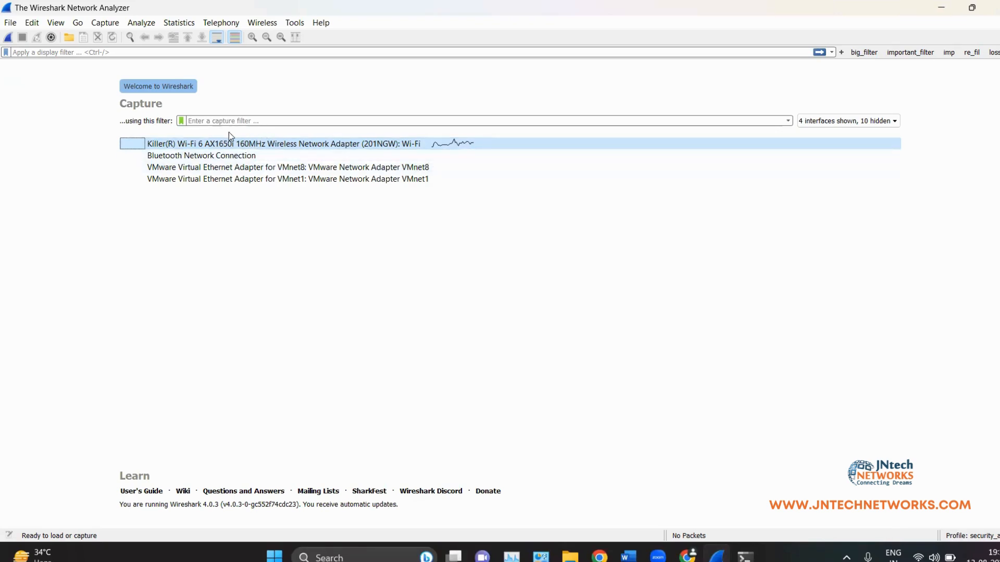
Step: Capture 679 packets on Wi-Fi, select packet 265, and resize the panes to enlarge its details
{"action": "double_click", "coordinate": [256, 144]}
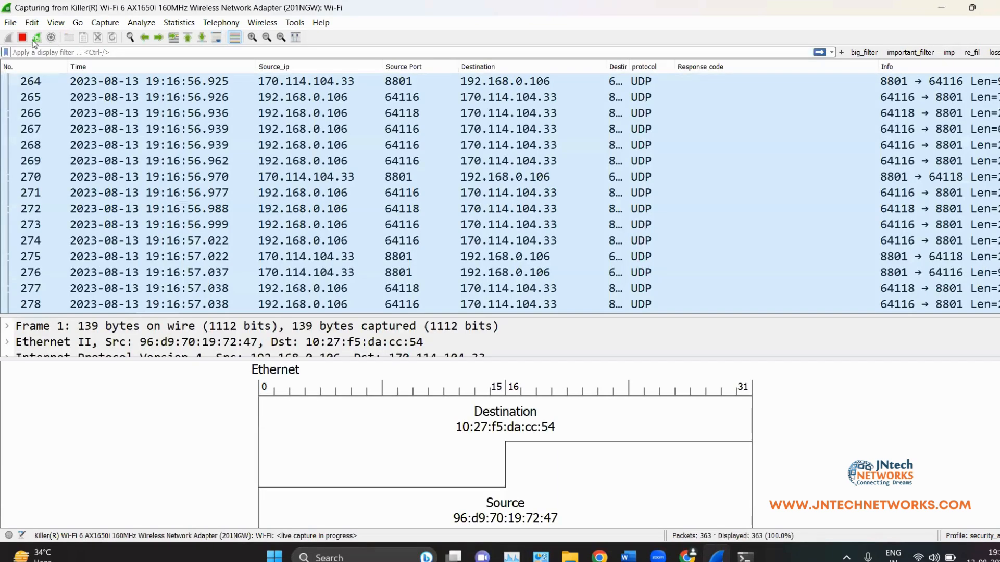
{"action": "left_click", "coordinate": [22, 38]}
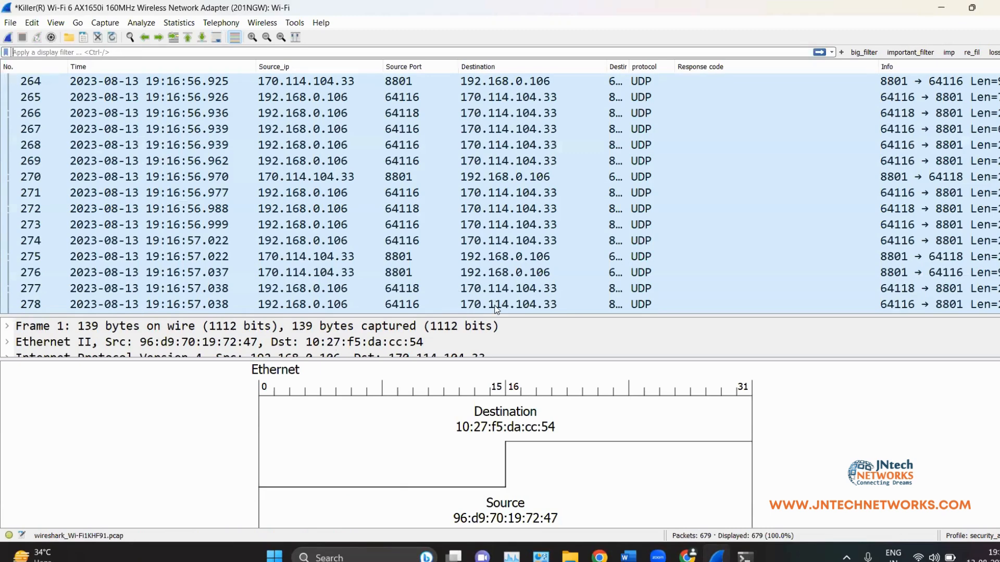
{"action": "left_click_drag", "start_coordinate": [496, 292], "coordinate": [495, 172]}
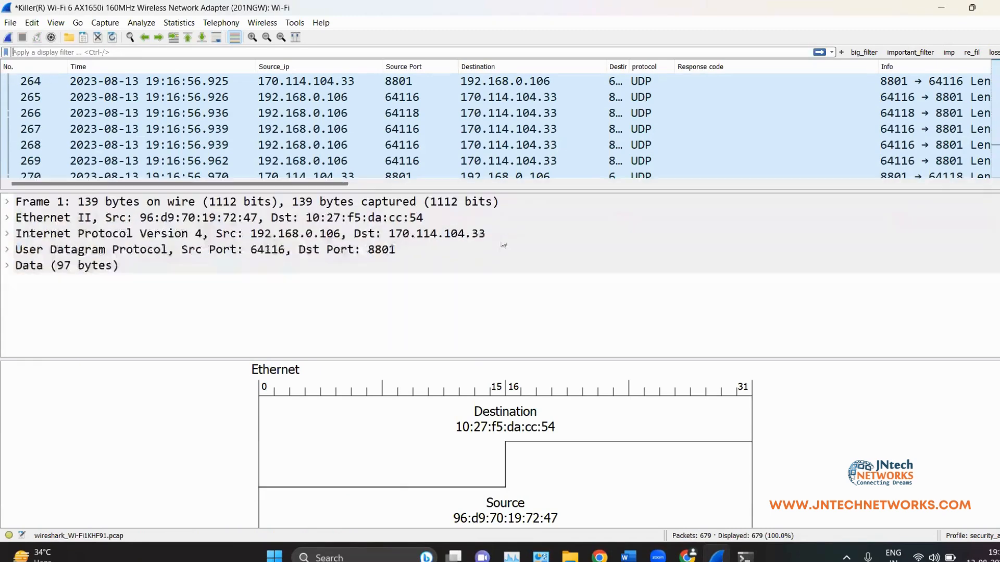
{"action": "left_click", "coordinate": [350, 100]}
{"action": "scroll", "coordinate": [360, 125], "scroll_direction": "down", "scroll_amount": 3}
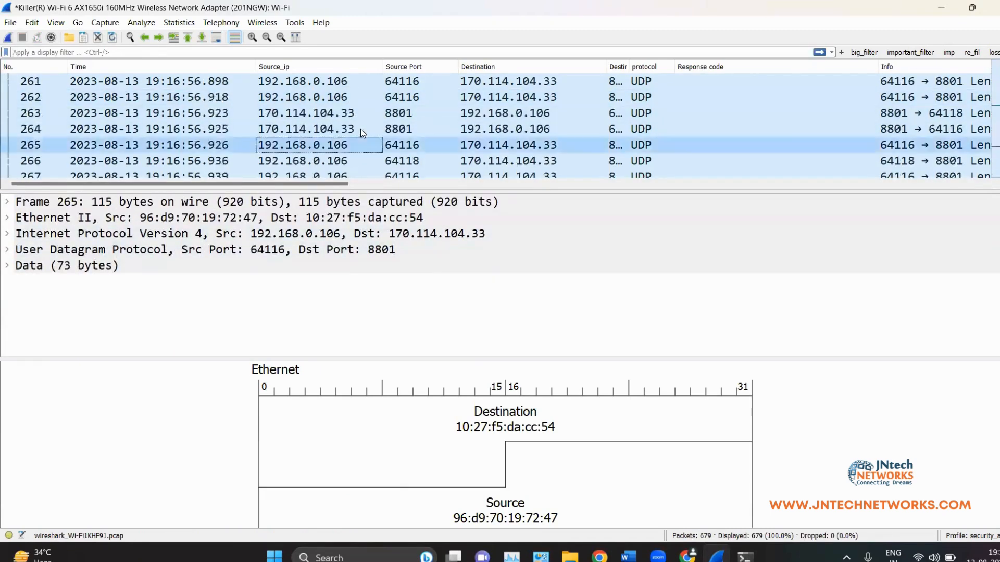
{"action": "scroll", "coordinate": [365, 131], "scroll_direction": "up", "scroll_amount": 15}
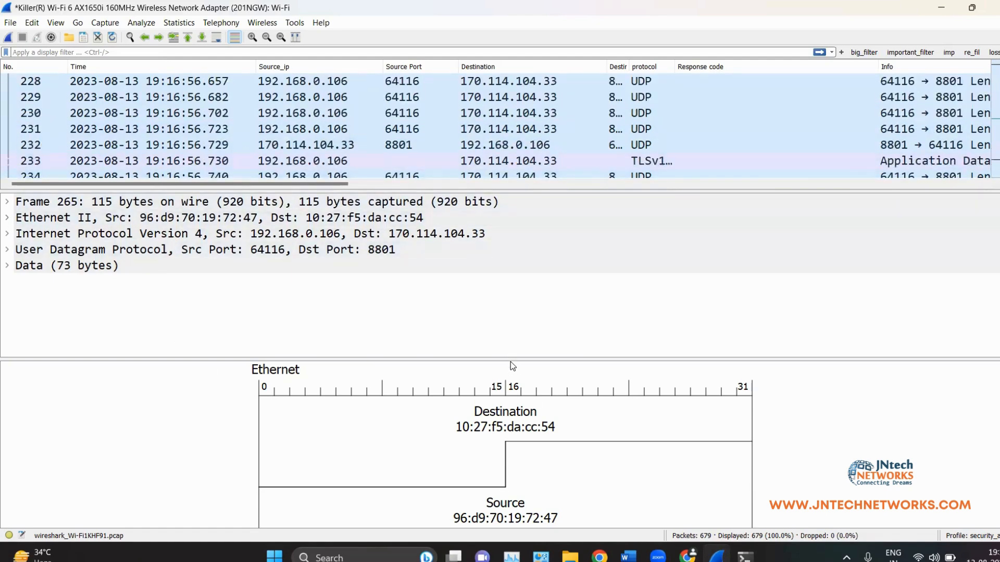
{"action": "left_click_drag", "start_coordinate": [510, 361], "coordinate": [517, 435]}
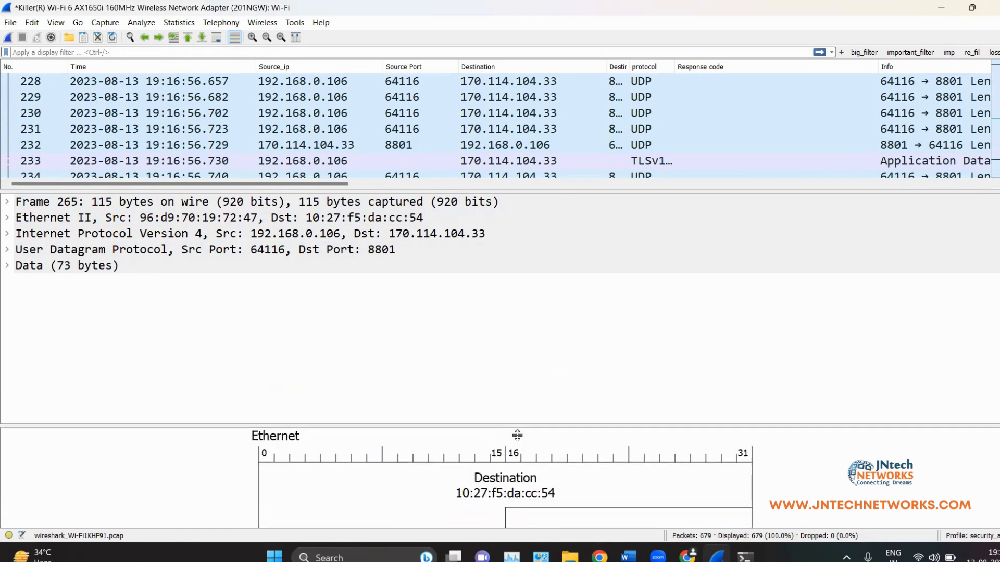
{"action": "left_click_drag", "start_coordinate": [514, 192], "coordinate": [517, 308]}
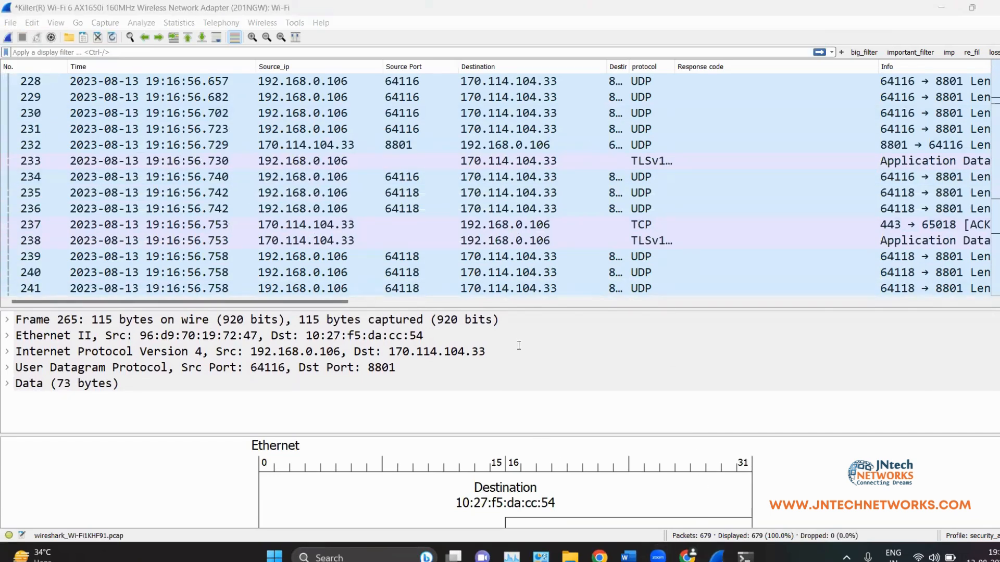
Step: Read the Word notes' Main Window and Menu sections, then bring up Wireshark's File menu
{"action": "key", "text": "alt+Tab"}
{"action": "scroll", "coordinate": [532, 349], "scroll_direction": "down", "scroll_amount": 3}
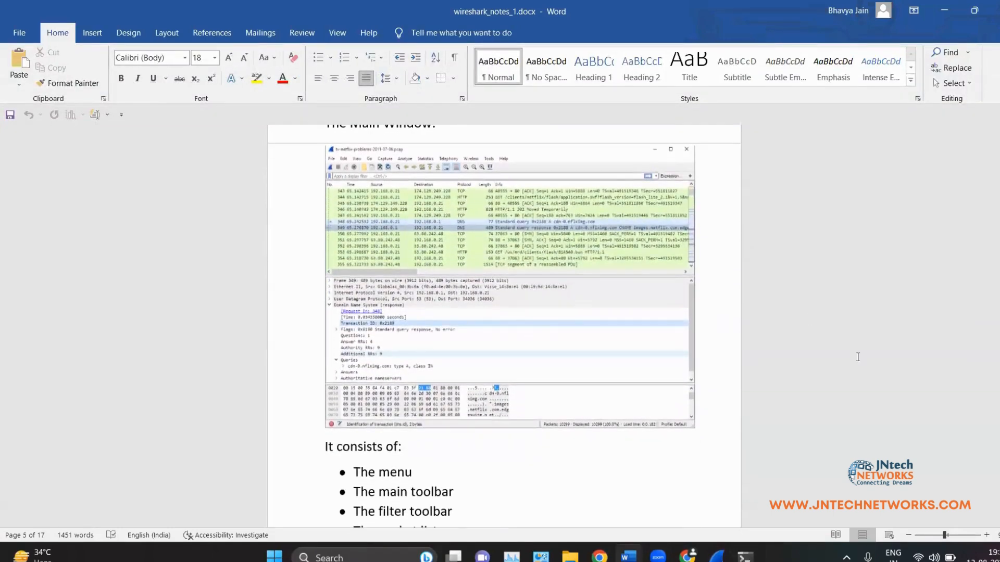
{"action": "scroll", "coordinate": [617, 423], "scroll_direction": "down", "scroll_amount": 5}
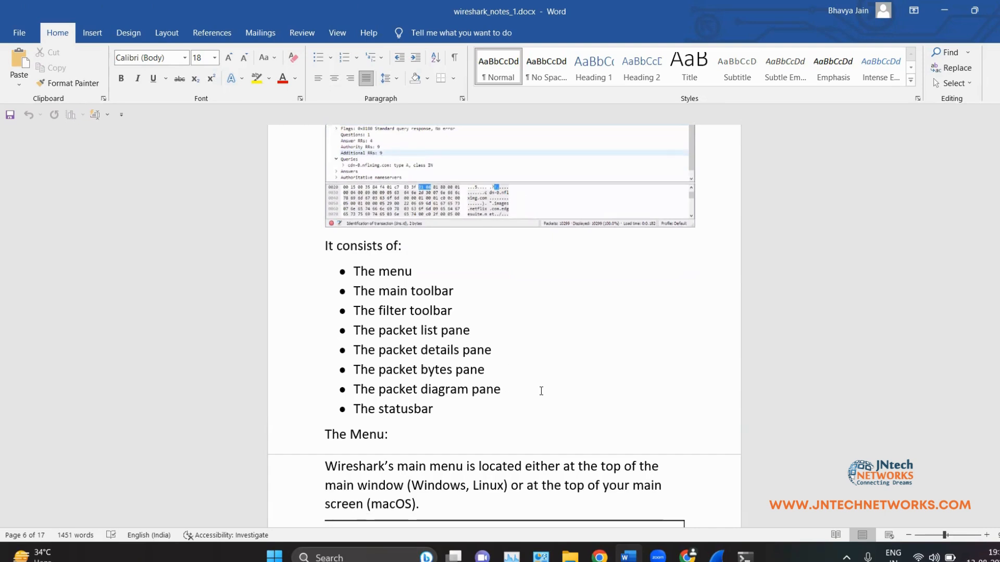
{"action": "scroll", "coordinate": [541, 392], "scroll_direction": "down", "scroll_amount": 5}
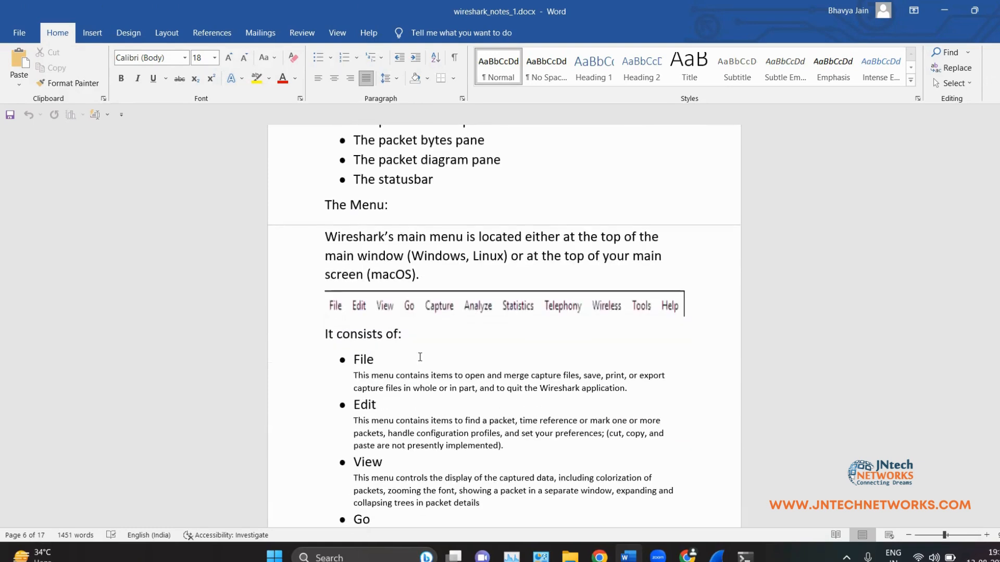
{"action": "scroll", "coordinate": [343, 242], "scroll_direction": "down", "scroll_amount": 2}
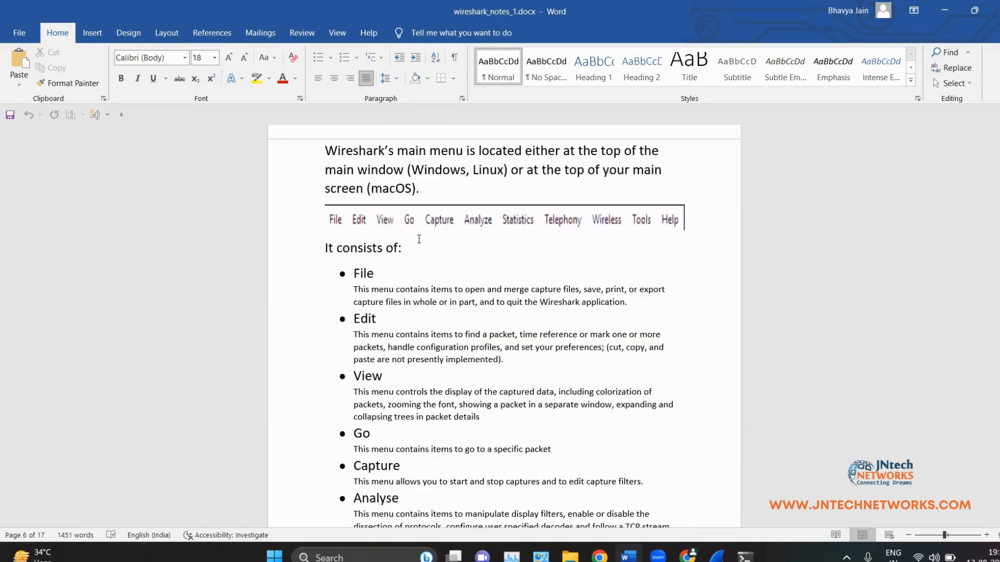
{"action": "scroll", "coordinate": [692, 328], "scroll_direction": "down", "scroll_amount": 1}
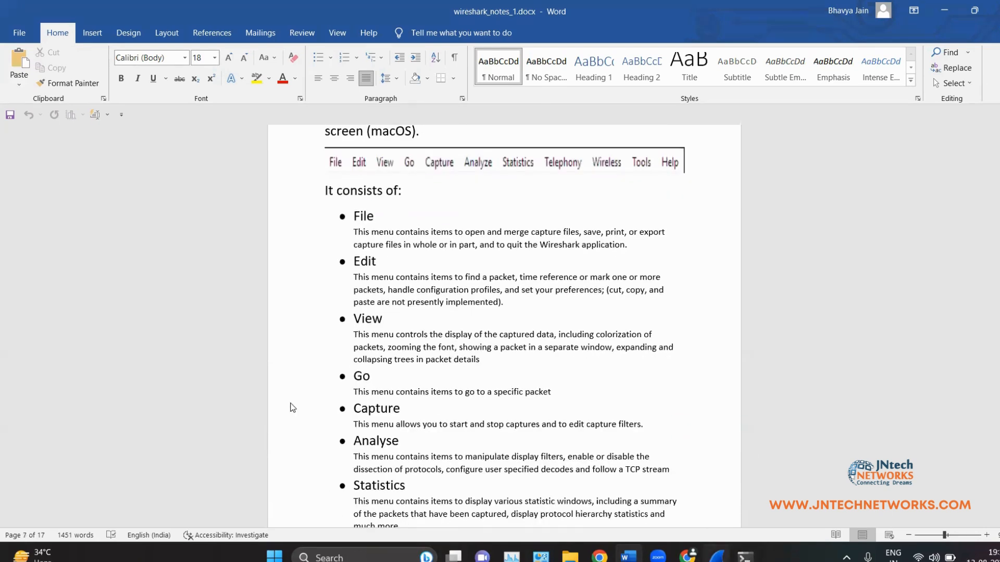
{"action": "key", "text": "alt+Tab"}
{"action": "left_click", "coordinate": [9, 22]}
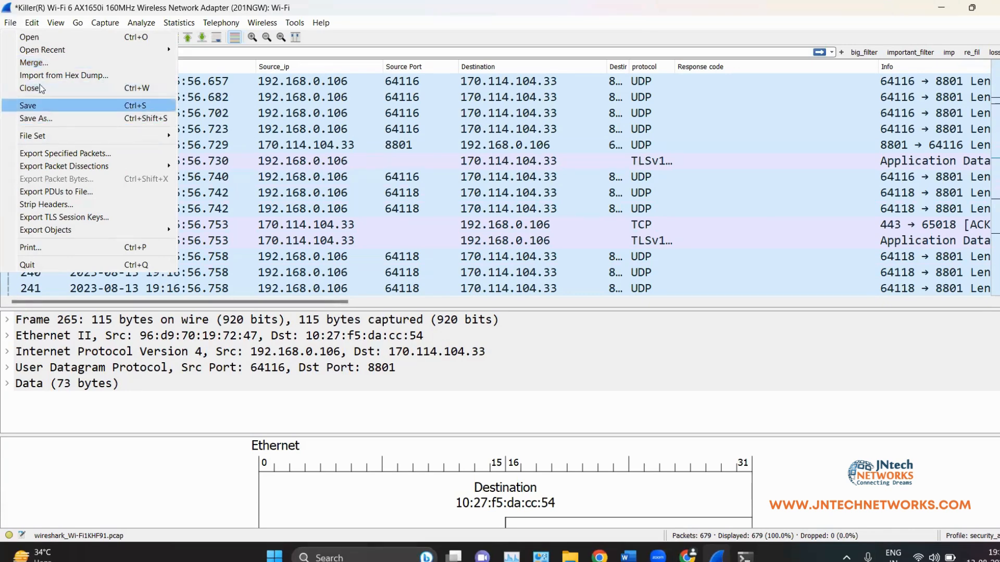
Step: Hide the packet diagram pane via the View menu and resize the list and details areas
{"action": "mouse_move", "coordinate": [31, 28]}
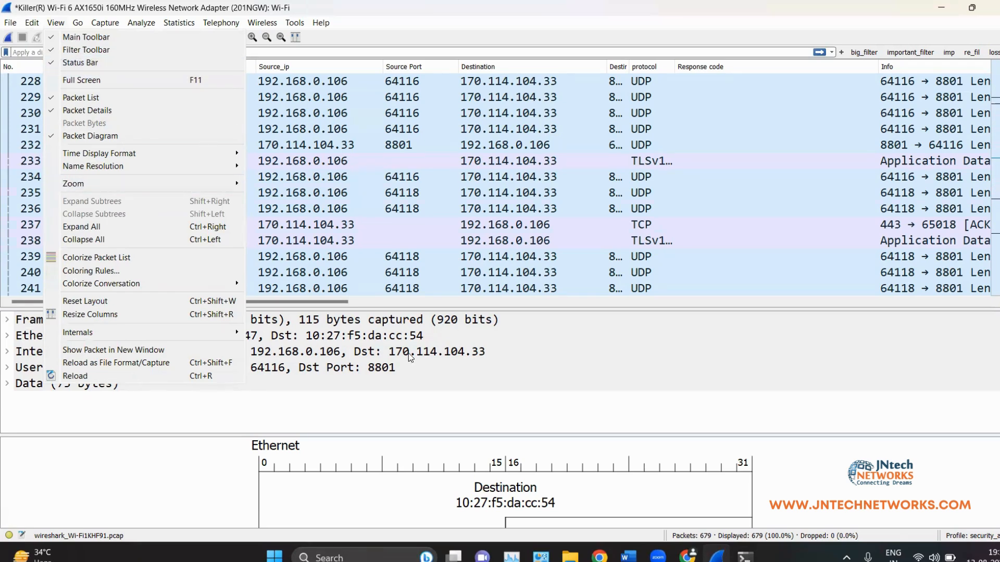
{"action": "left_click", "coordinate": [378, 442]}
{"action": "left_click", "coordinate": [56, 23]}
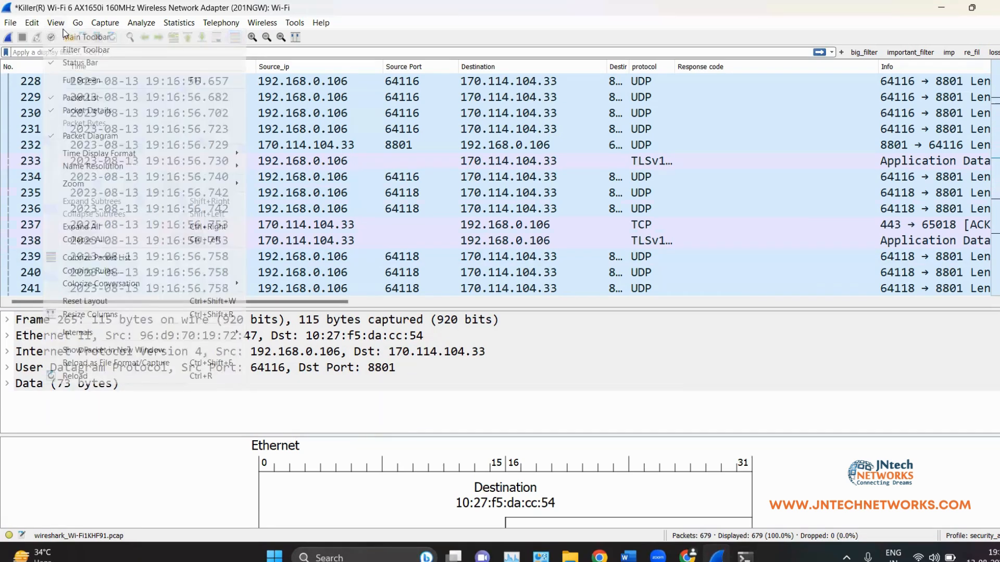
{"action": "left_click", "coordinate": [88, 136]}
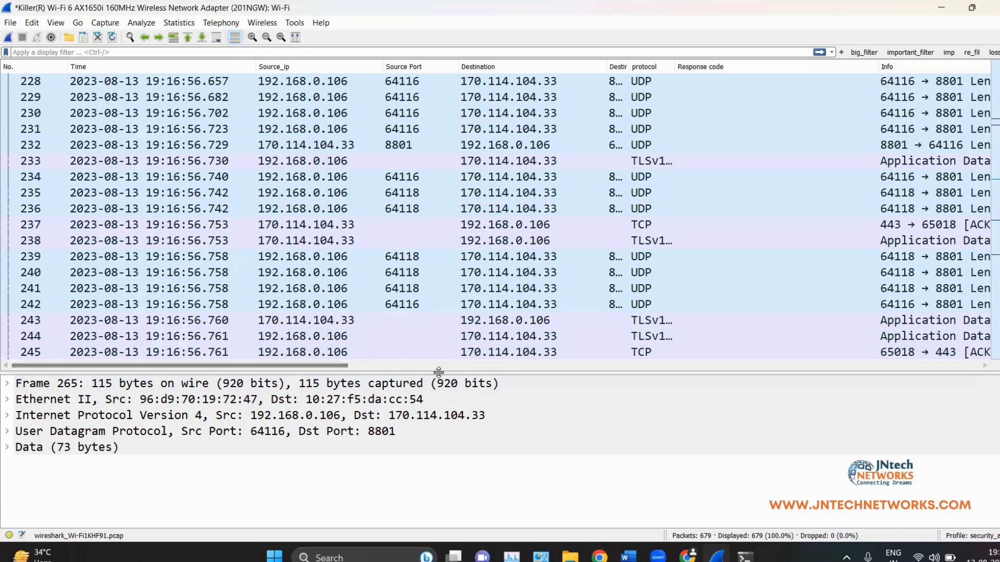
{"action": "left_click_drag", "start_coordinate": [439, 367], "coordinate": [376, 151]}
Step: Select packet 231, browse the Edit and File menus, and open Edit > Preferences
{"action": "left_click", "coordinate": [31, 22]}
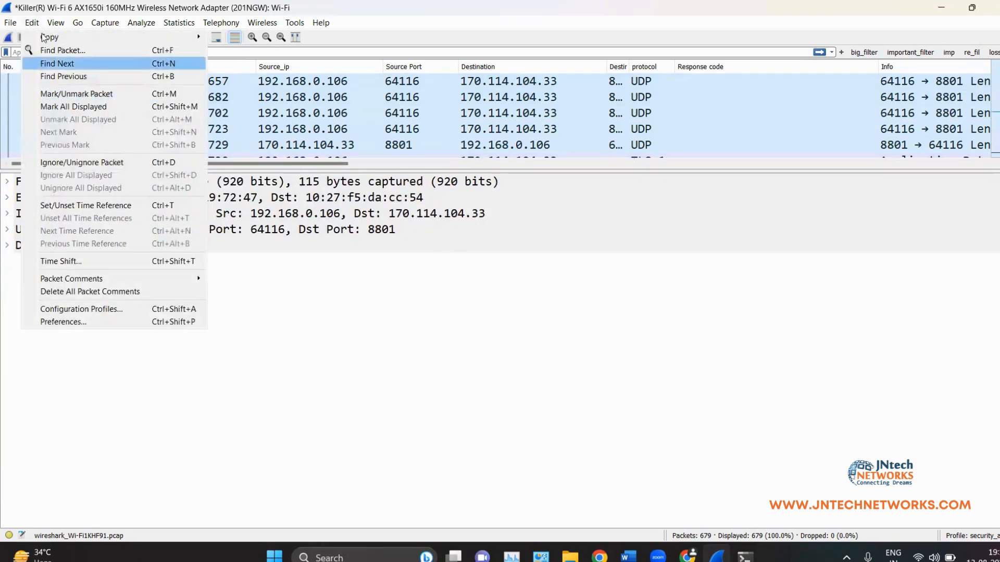
{"action": "left_click", "coordinate": [56, 22]}
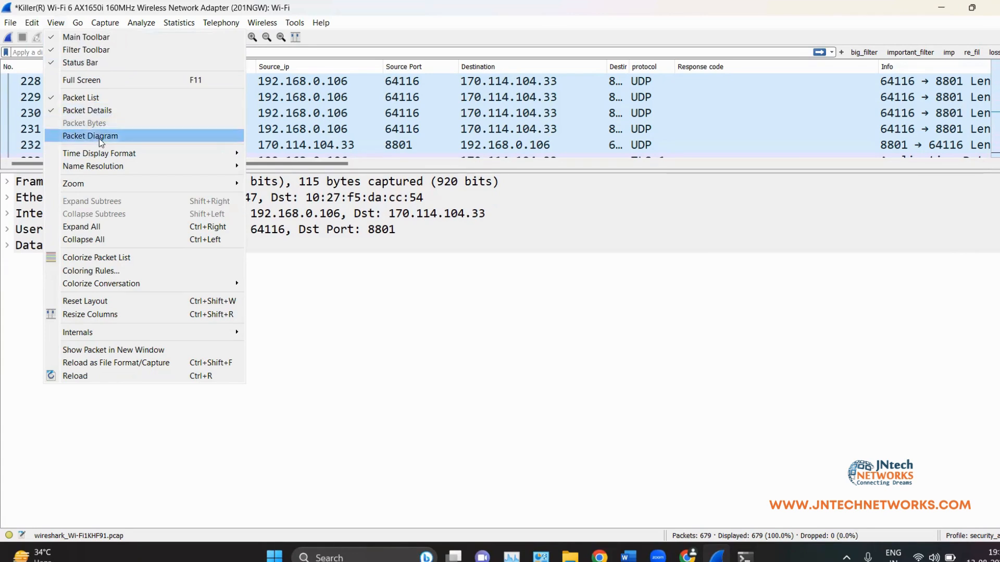
{"action": "left_click", "coordinate": [296, 132]}
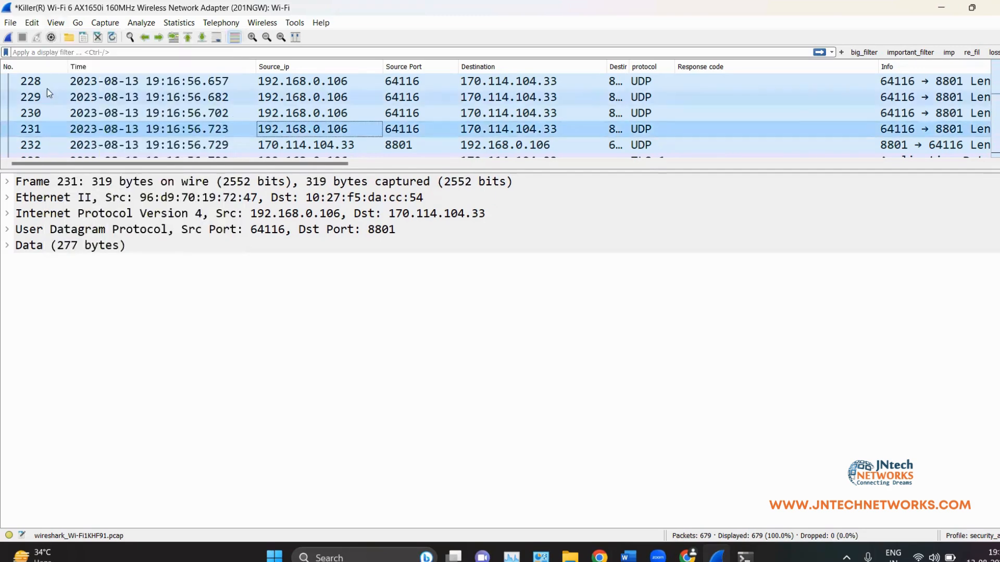
{"action": "left_click", "coordinate": [10, 22]}
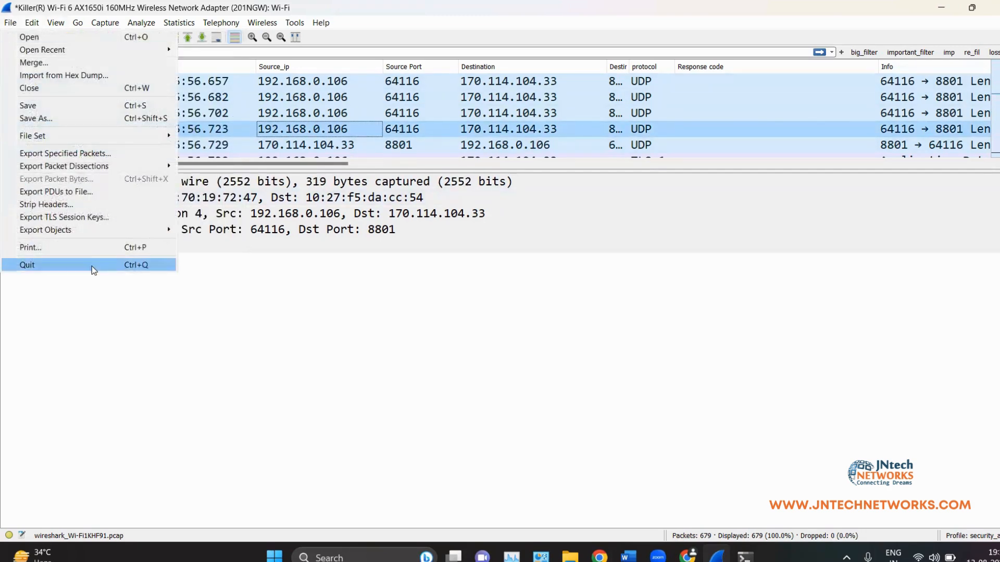
{"action": "left_click", "coordinate": [42, 21]}
{"action": "left_click", "coordinate": [44, 21]}
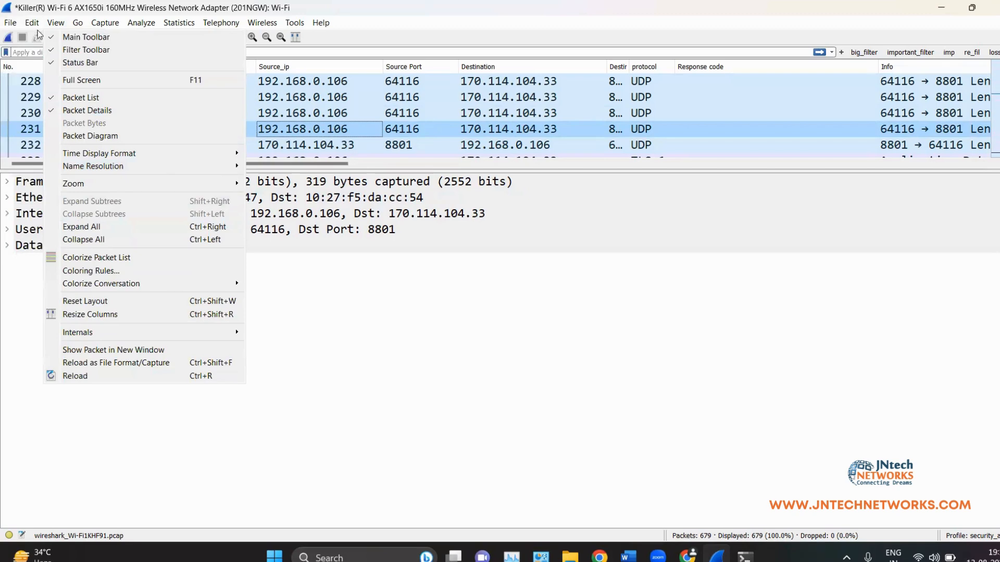
{"action": "mouse_move", "coordinate": [32, 22]}
{"action": "left_click", "coordinate": [77, 320]}
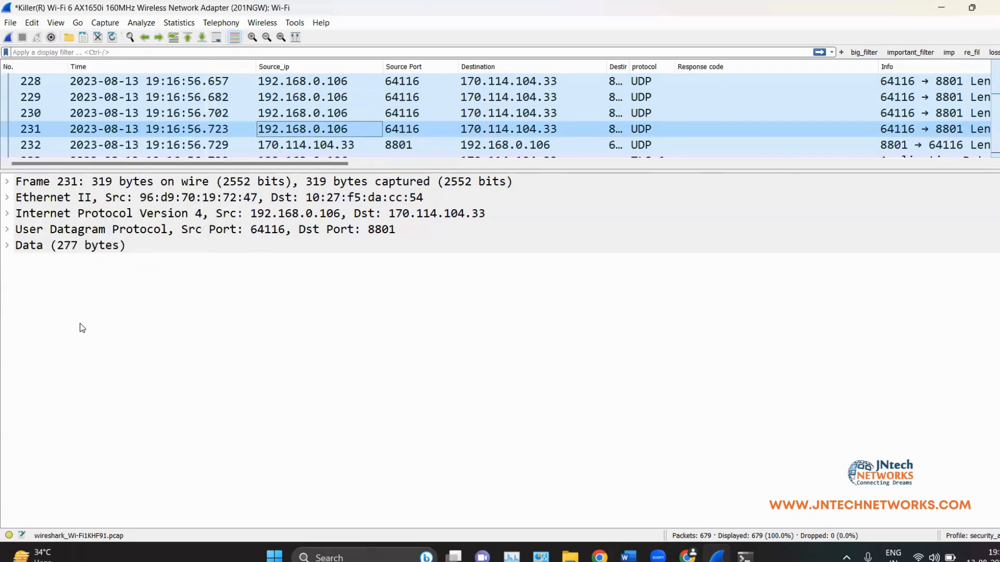
Step: Set Layout Pane 3 to Packet Bytes in Preferences and enlarge the new bytes pane
{"action": "left_click", "coordinate": [258, 128]}
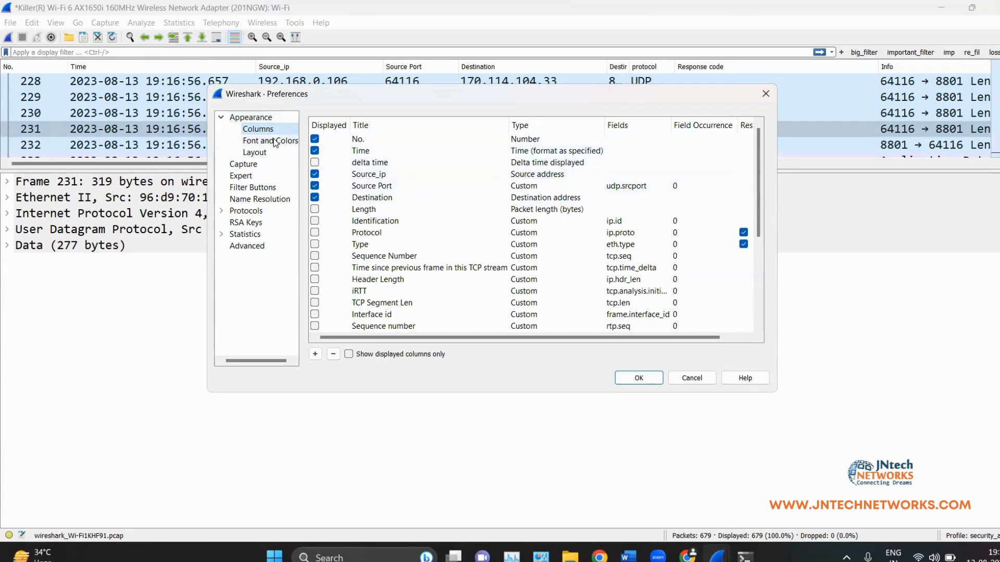
{"action": "left_click", "coordinate": [261, 152]}
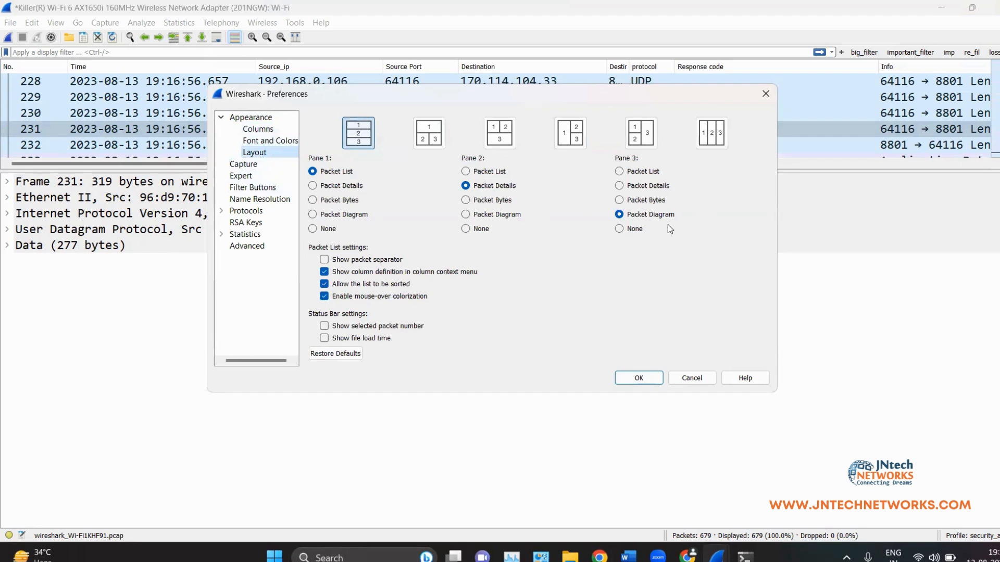
{"action": "left_click", "coordinate": [620, 201]}
{"action": "left_click", "coordinate": [638, 378]}
{"action": "left_click_drag", "start_coordinate": [495, 370], "coordinate": [499, 289]}
Step: Inspect the source address's IG bit, then hide the Packet Bytes pane from View
{"action": "left_click", "coordinate": [201, 297]}
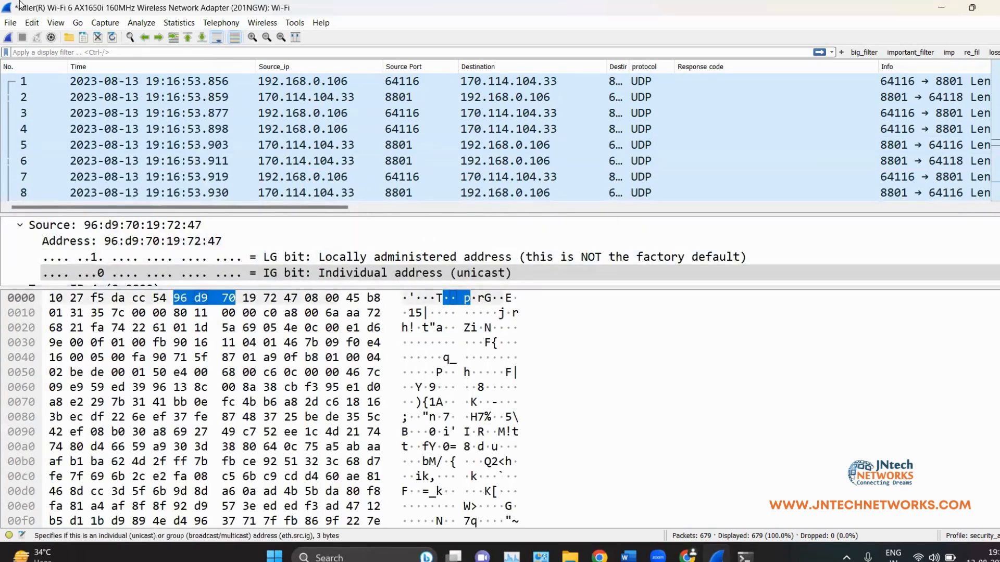
{"action": "left_click", "coordinate": [51, 23]}
{"action": "left_click", "coordinate": [60, 114]}
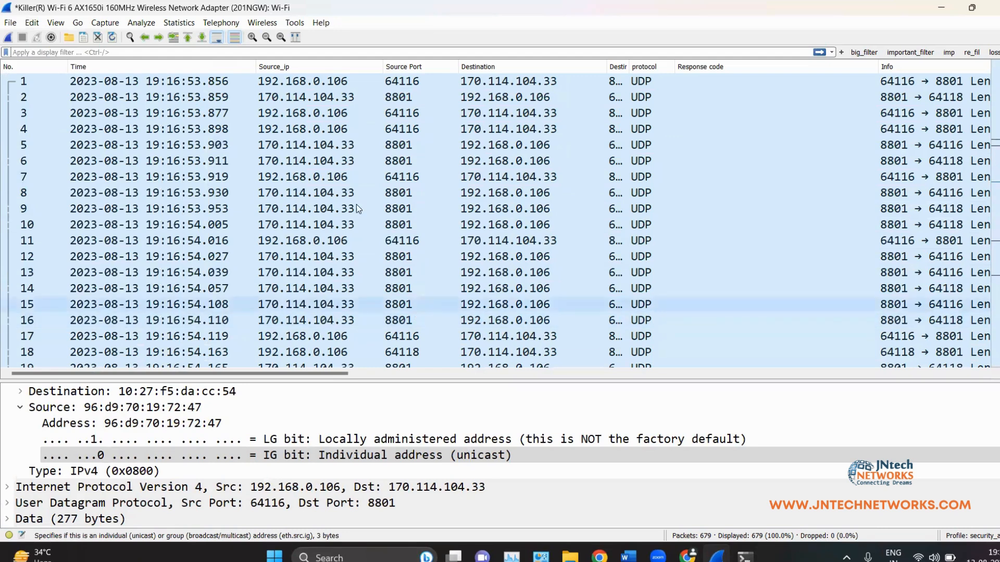
Step: Browse through the View and Help menus
{"action": "left_click", "coordinate": [57, 22]}
{"action": "left_click", "coordinate": [321, 23]}
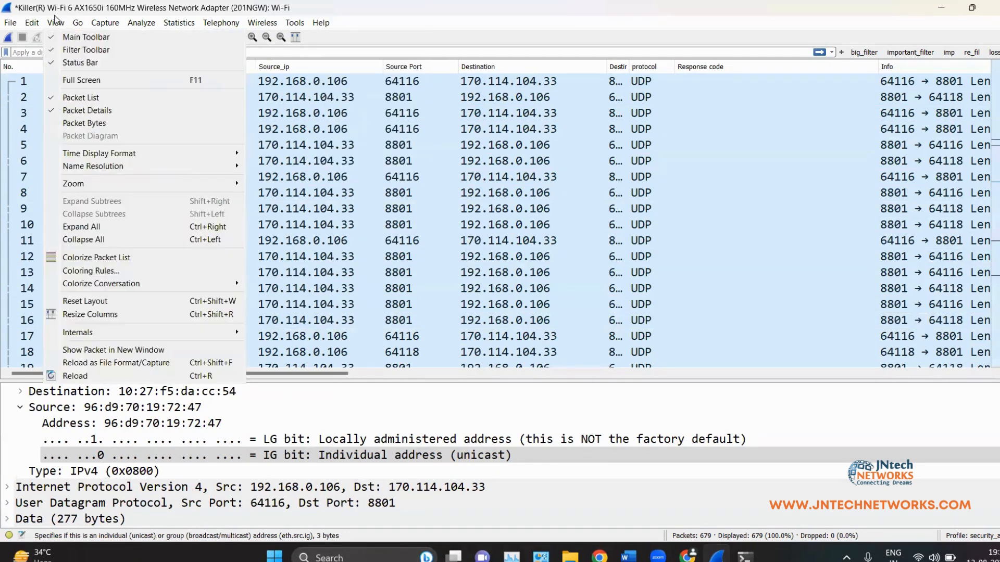
{"action": "mouse_move", "coordinate": [105, 22]}
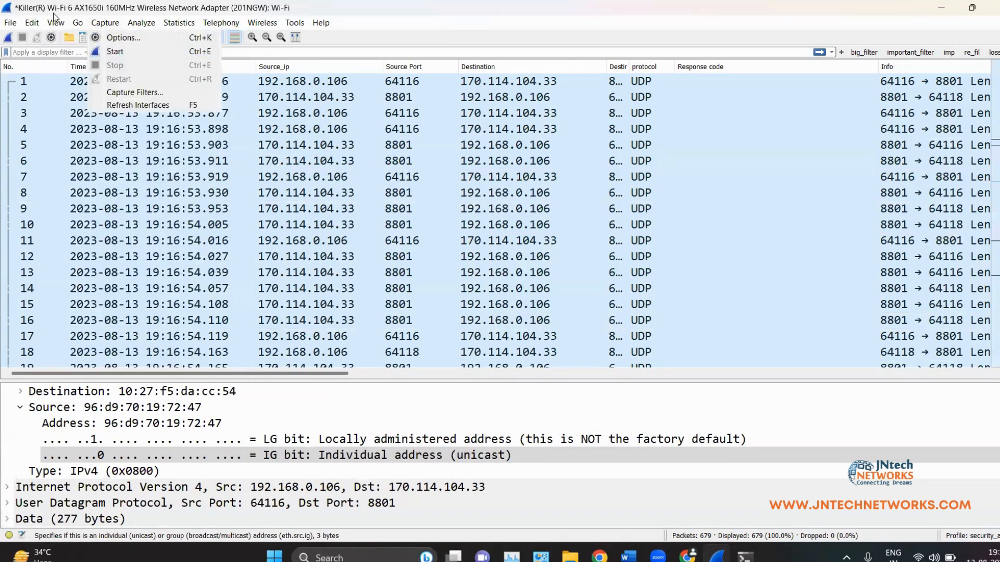
{"action": "mouse_move", "coordinate": [56, 22]}
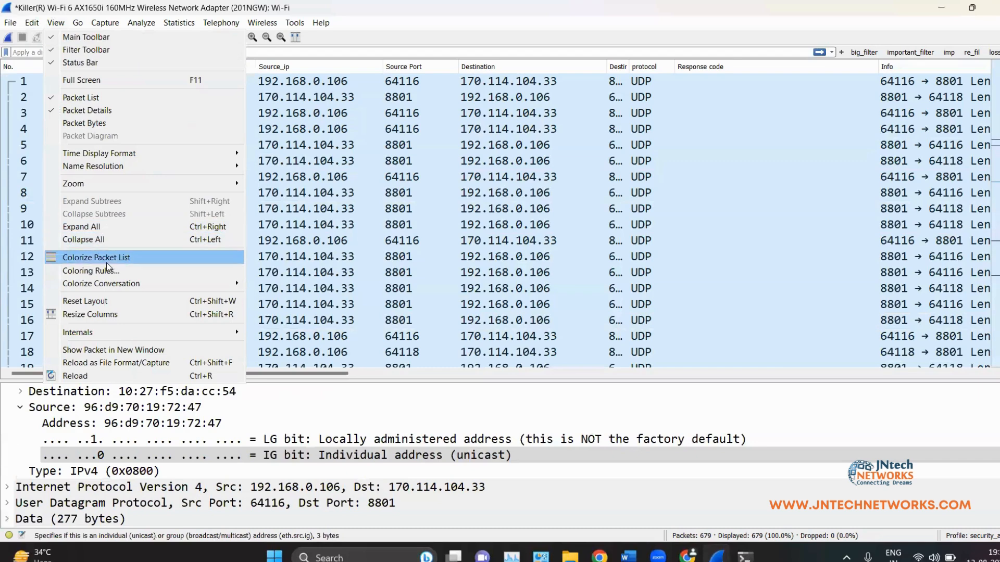
Step: Select packet 1, scroll the packet list up and down, and reopen the View menu
{"action": "left_click", "coordinate": [650, 83]}
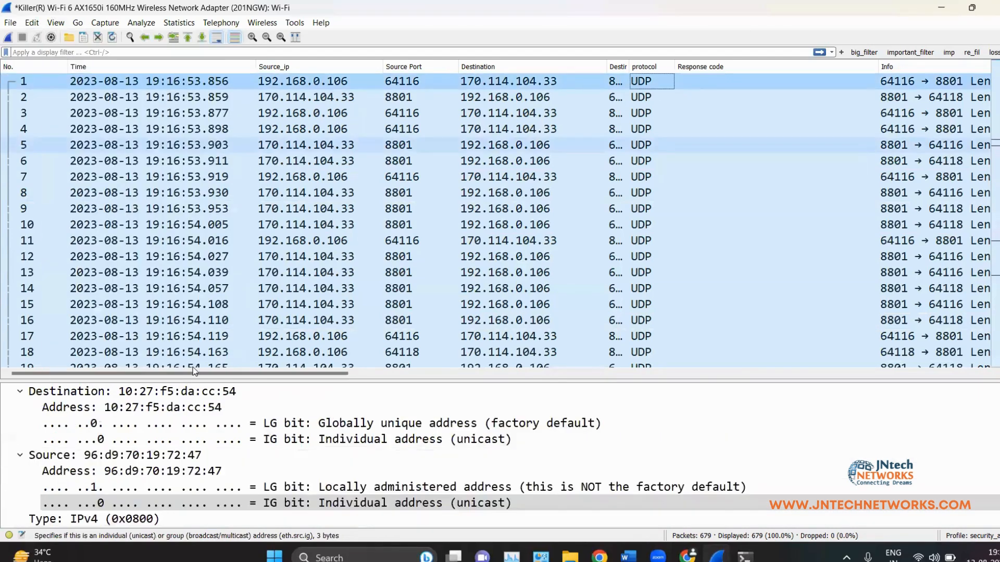
{"action": "scroll", "coordinate": [320, 224], "scroll_direction": "down", "scroll_amount": 14}
{"action": "scroll", "coordinate": [435, 205], "scroll_direction": "up", "scroll_amount": 5}
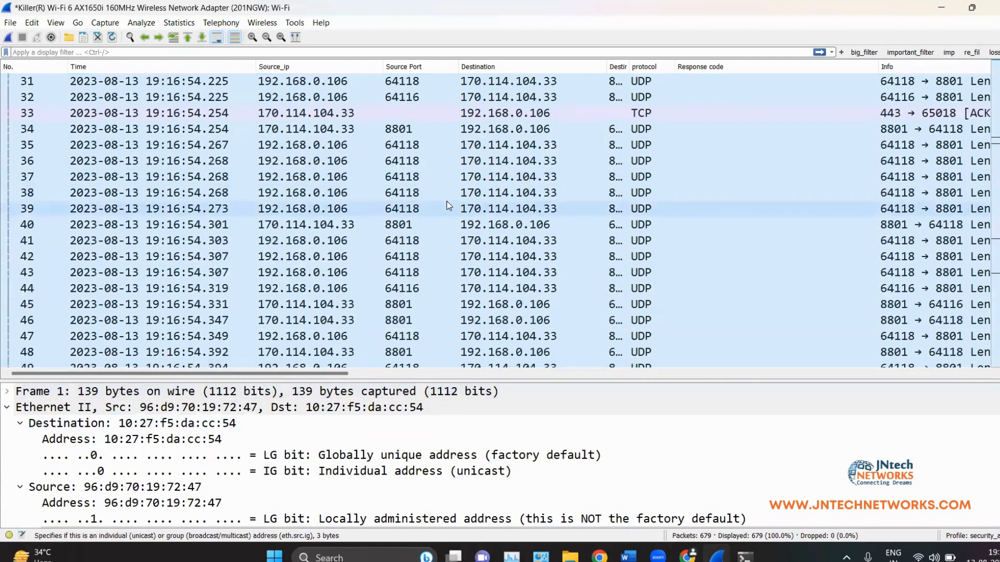
{"action": "scroll", "coordinate": [380, 174], "scroll_direction": "down", "scroll_amount": 20}
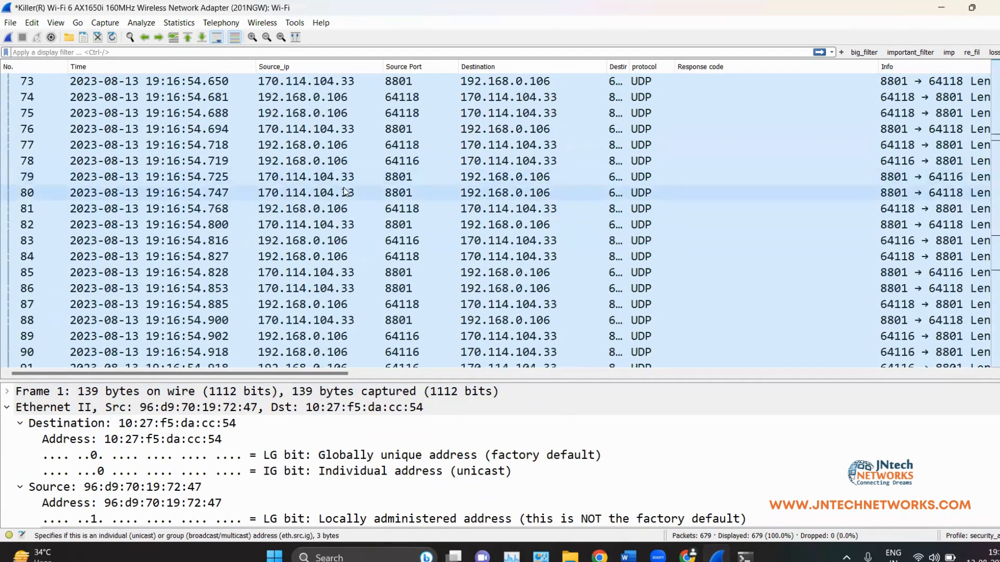
{"action": "scroll", "coordinate": [349, 146], "scroll_direction": "down", "scroll_amount": 18}
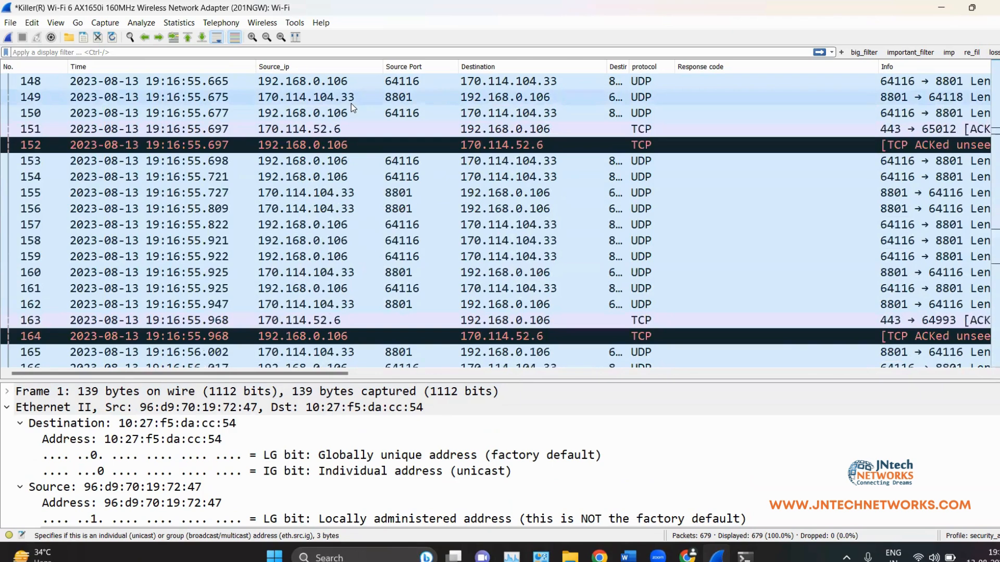
{"action": "scroll", "coordinate": [373, 106], "scroll_direction": "up", "scroll_amount": 14}
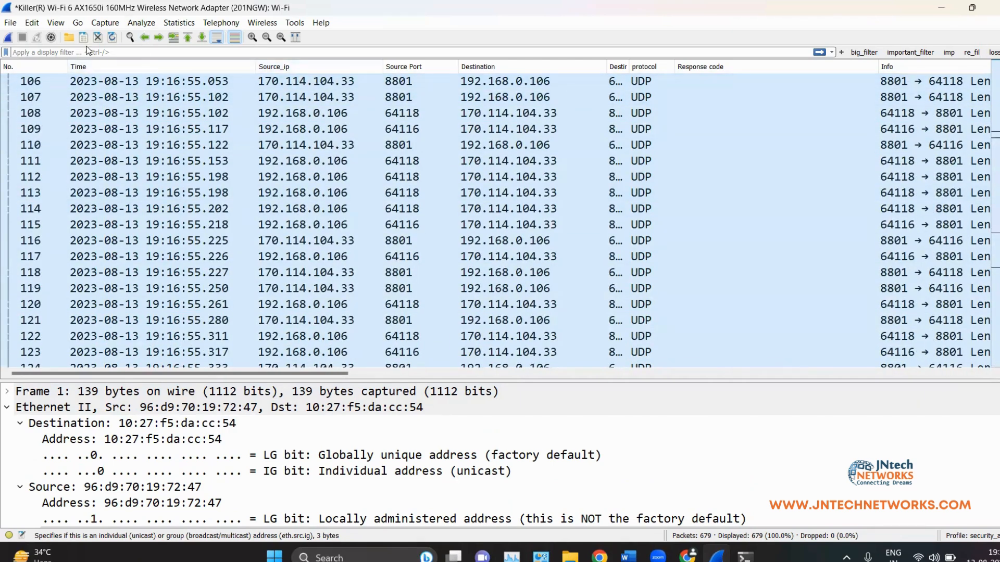
{"action": "left_click", "coordinate": [55, 23]}
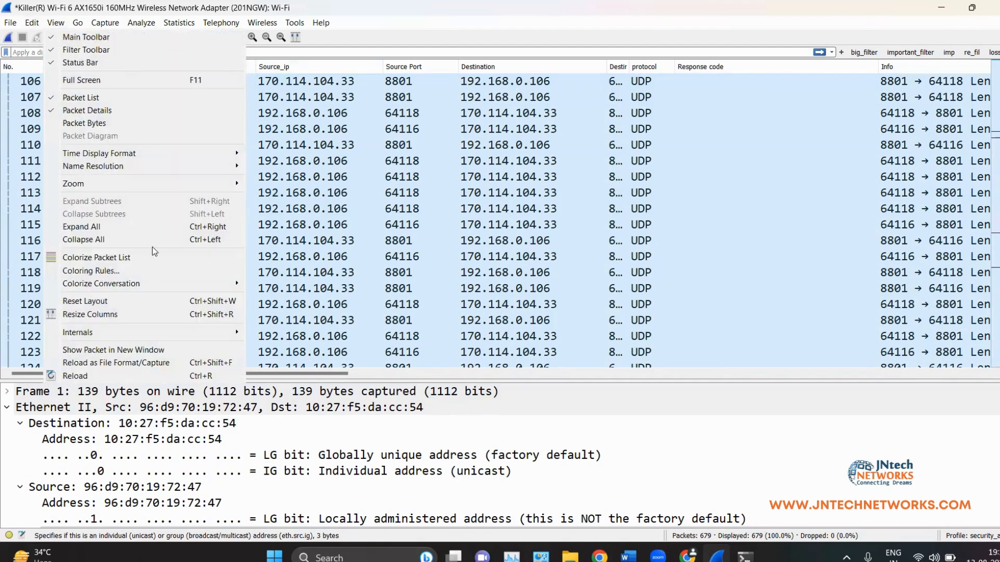
Step: Set the UDP colouring rule's foreground to cyan (#55ffff, Val 223) and apply the rules
{"action": "left_click", "coordinate": [164, 272]}
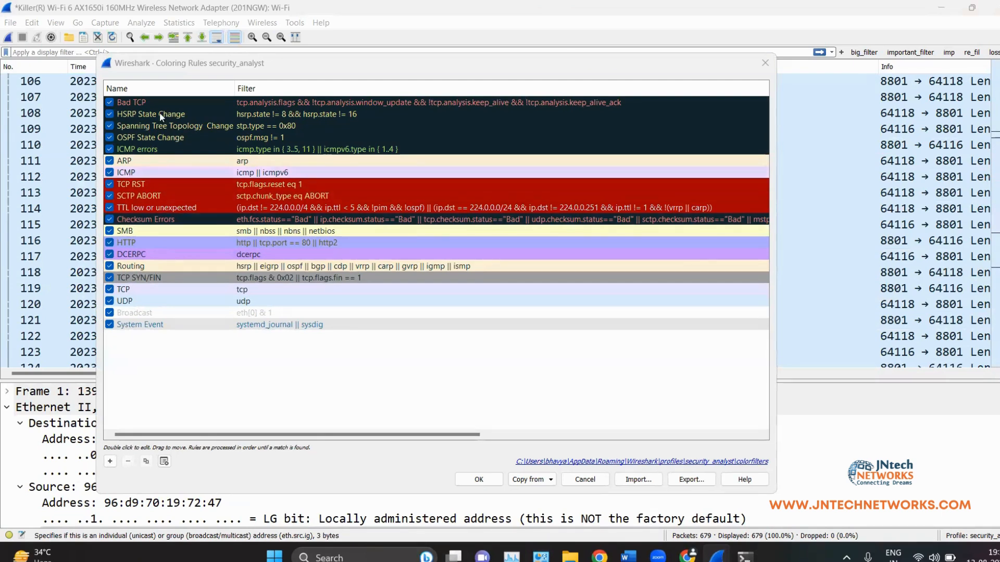
{"action": "left_click", "coordinate": [233, 101]}
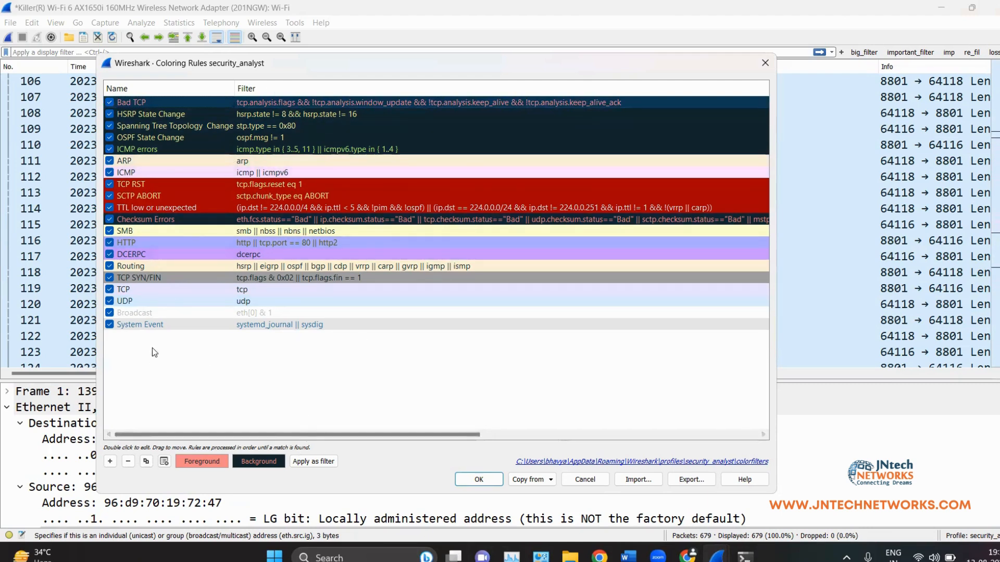
{"action": "left_click", "coordinate": [215, 302]}
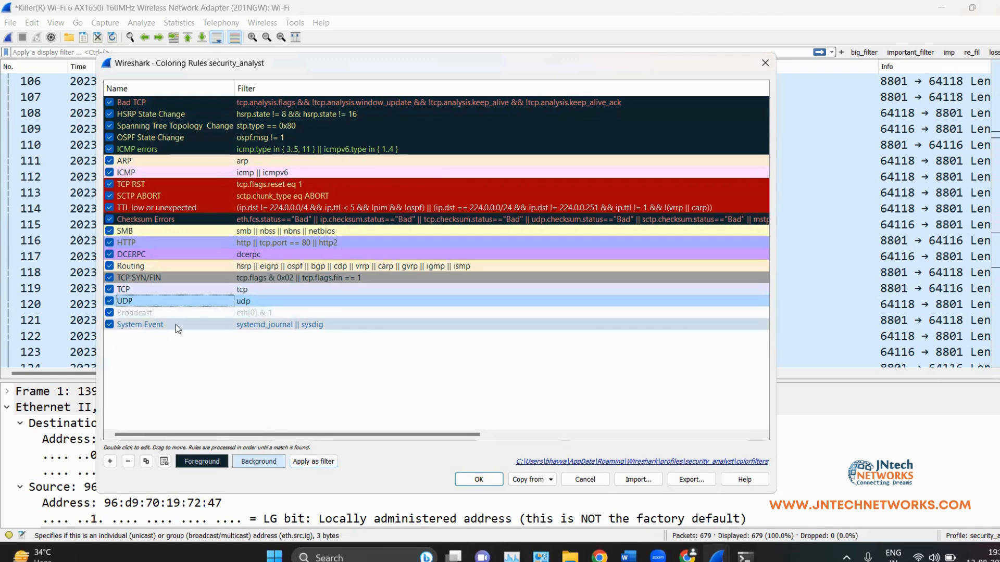
{"action": "left_click", "coordinate": [217, 463]}
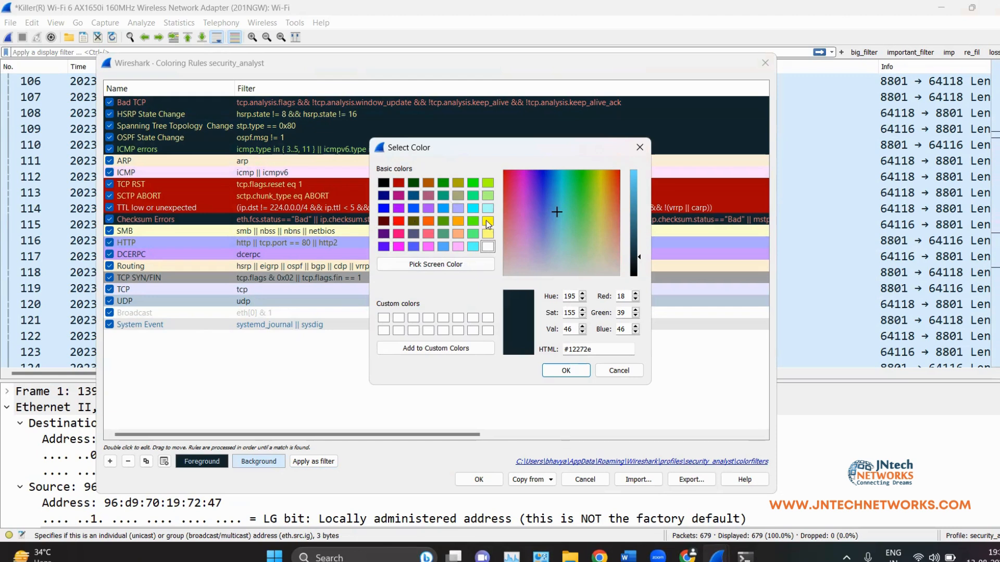
{"action": "left_click", "coordinate": [475, 249]}
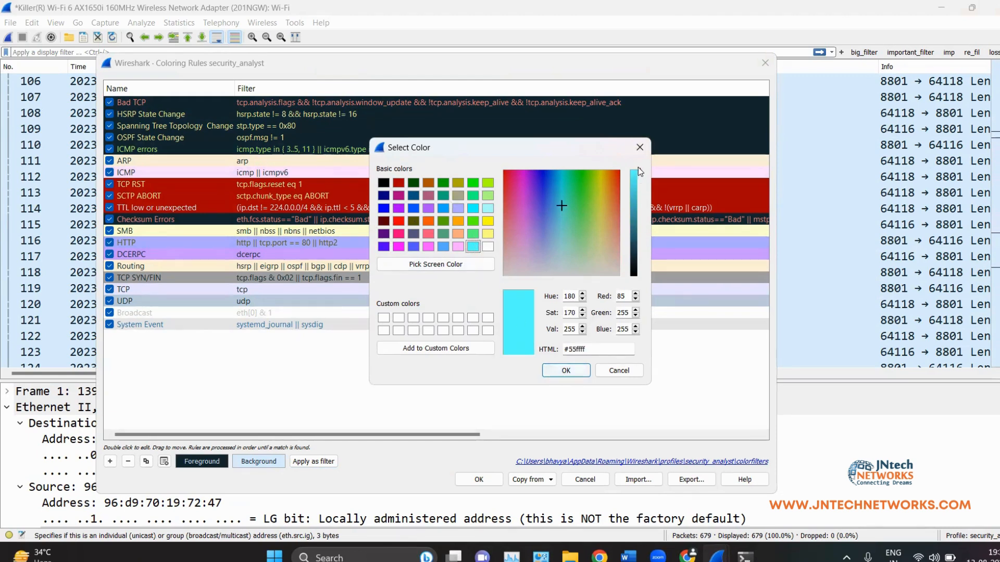
{"action": "mouse_move", "coordinate": [639, 168]}
{"action": "left_mouse_down"}
{"action": "mouse_move", "coordinate": [641, 185]}
{"action": "mouse_move", "coordinate": [639, 170]}
{"action": "left_mouse_up"}
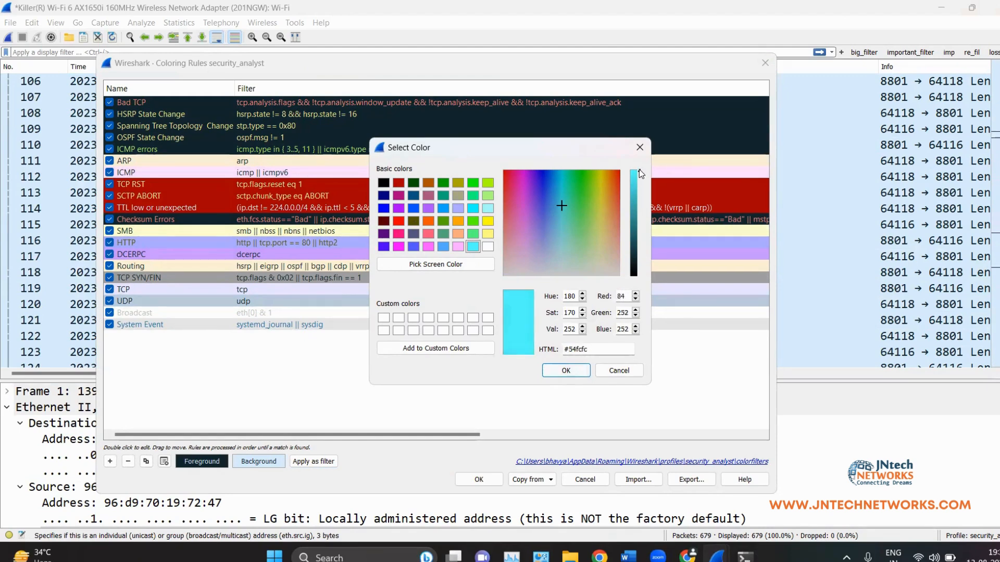
{"action": "left_click", "coordinate": [559, 371]}
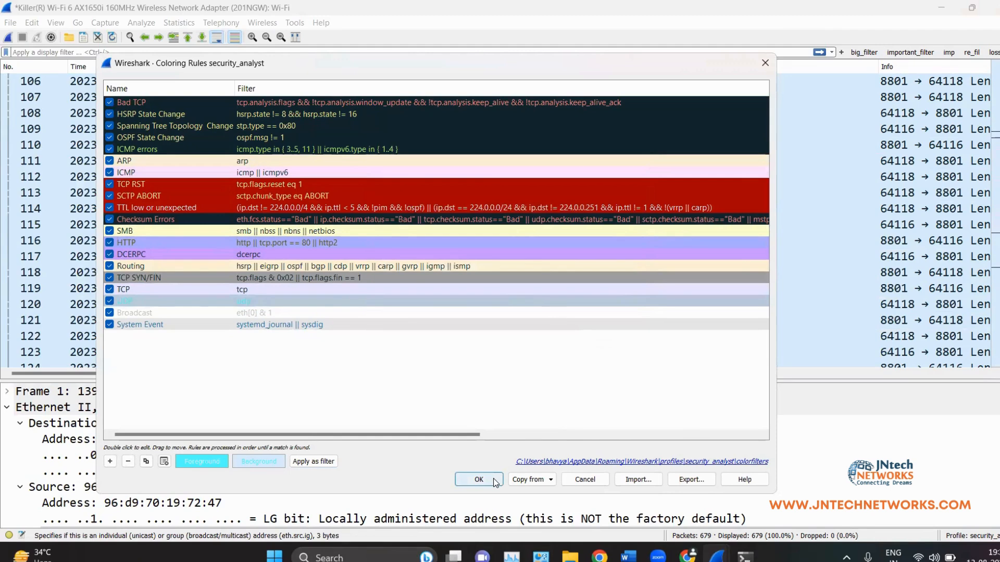
{"action": "left_click", "coordinate": [495, 480]}
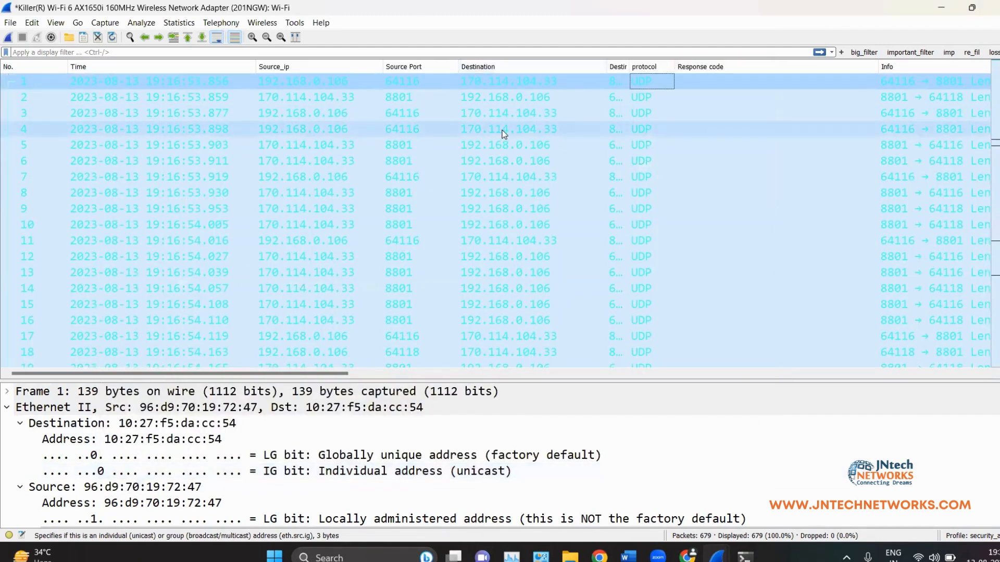
Step: Scroll the packet list and select packets 16, 14 and 13
{"action": "scroll", "coordinate": [507, 193], "scroll_direction": "down", "scroll_amount": 16}
{"action": "scroll", "coordinate": [509, 200], "scroll_direction": "up", "scroll_amount": 13}
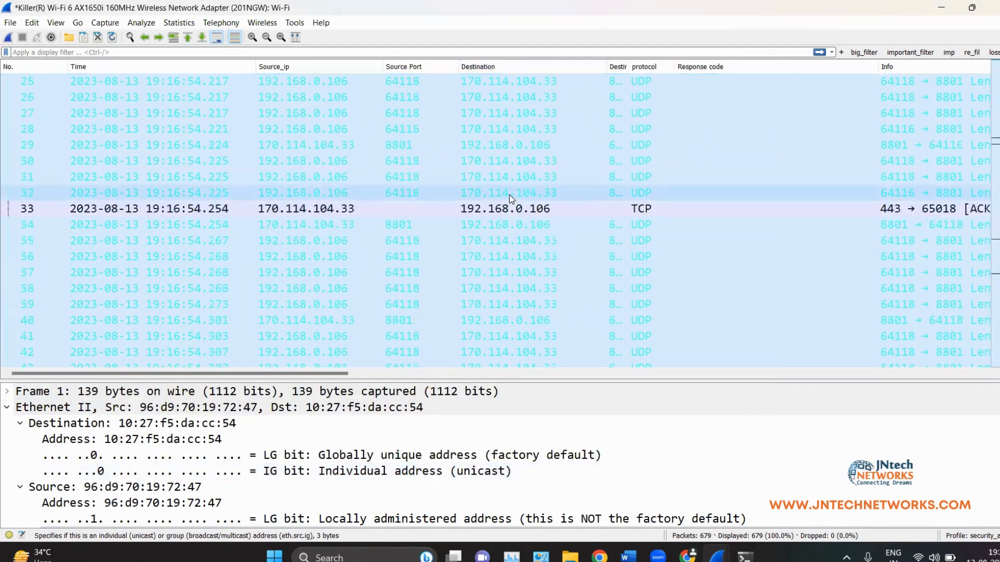
{"action": "left_click", "coordinate": [507, 177]}
{"action": "left_click", "coordinate": [508, 144]}
{"action": "left_click", "coordinate": [508, 130]}
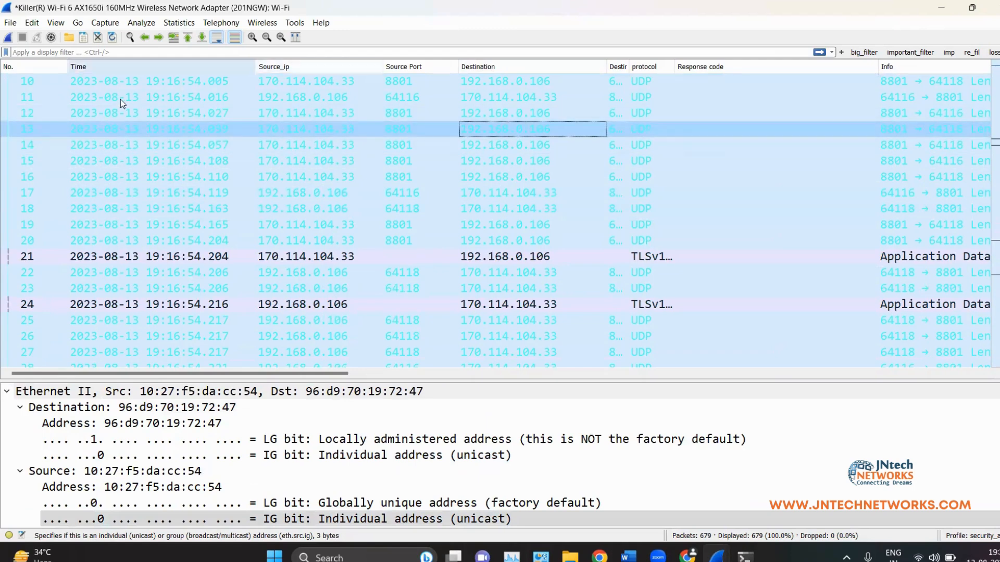
Step: Change the UDP colouring rule's text colour to dark red and apply the rules
{"action": "left_click", "coordinate": [56, 22]}
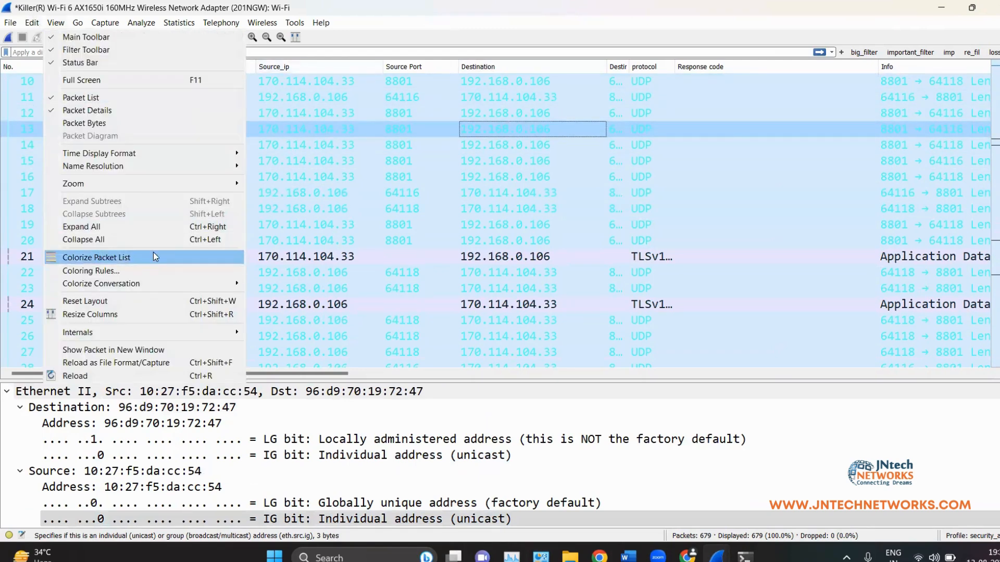
{"action": "left_click", "coordinate": [91, 270]}
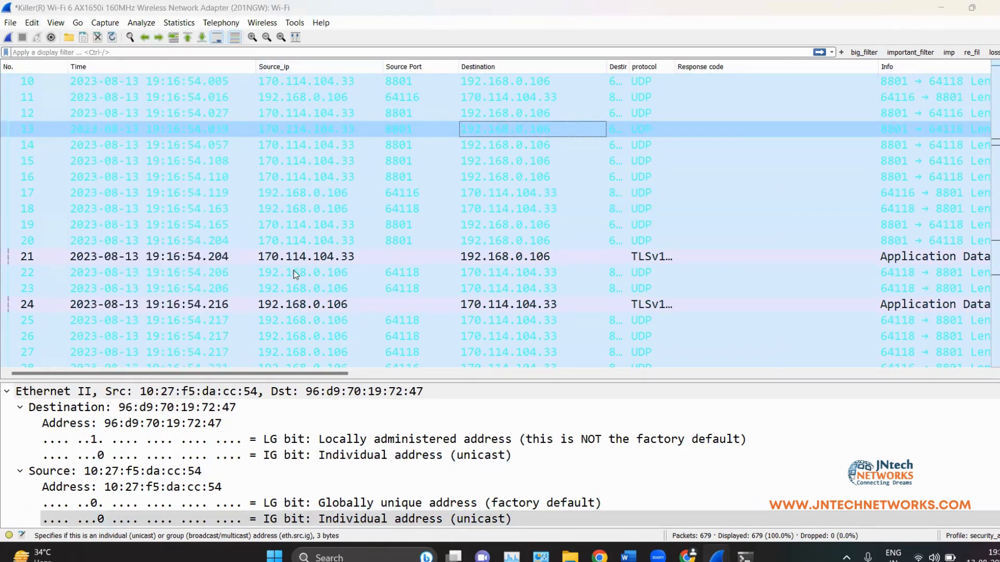
{"action": "left_click", "coordinate": [230, 301]}
{"action": "left_click", "coordinate": [211, 461]}
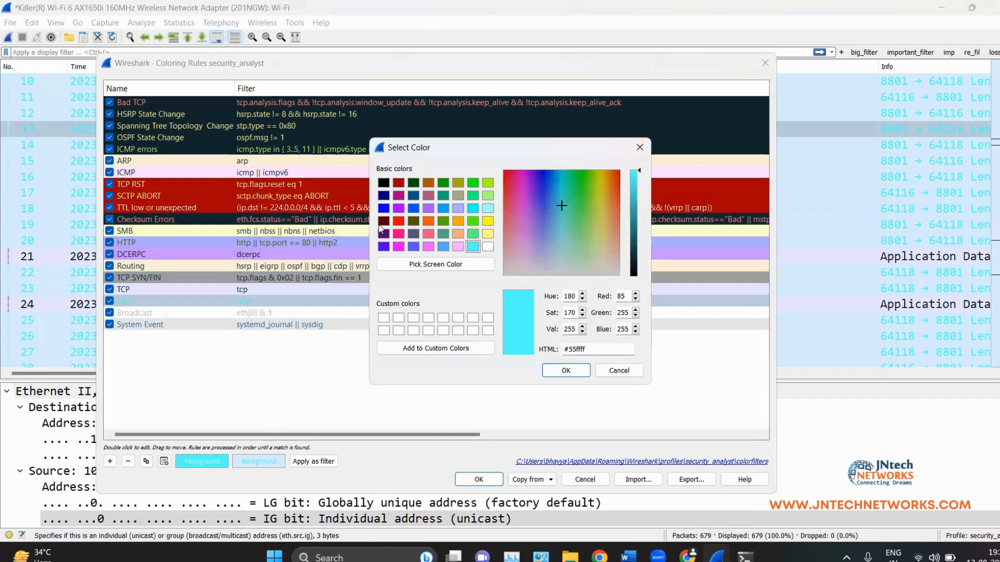
{"action": "left_click", "coordinate": [381, 221]}
{"action": "left_click", "coordinate": [565, 371]}
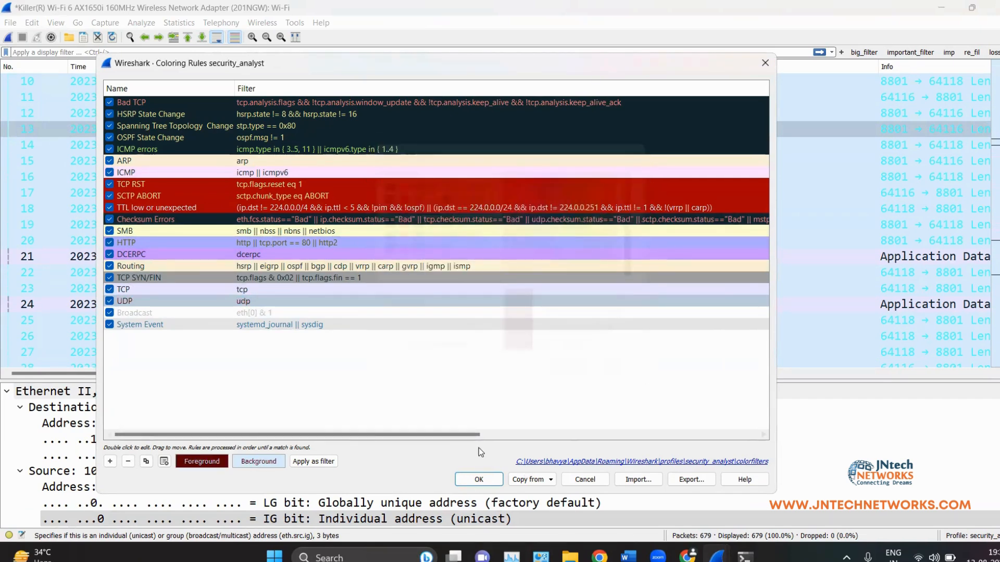
{"action": "left_click", "coordinate": [479, 479]}
Step: Check packets 9, 7 and 5 in the recoloured list, then reopen the View menu
{"action": "scroll", "coordinate": [390, 208], "scroll_direction": "down", "scroll_amount": 8}
{"action": "scroll", "coordinate": [360, 206], "scroll_direction": "up", "scroll_amount": 8}
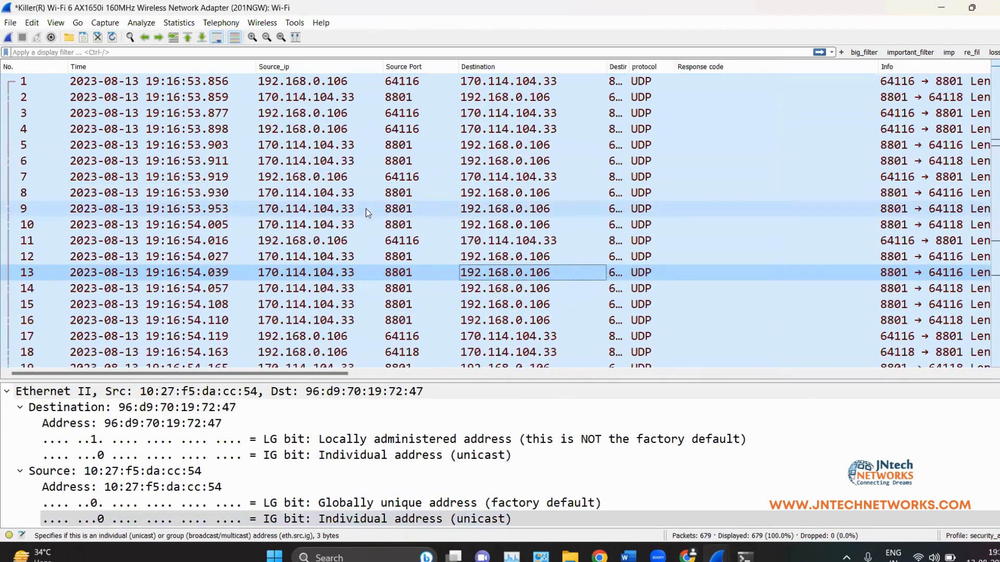
{"action": "left_click", "coordinate": [422, 208]}
{"action": "left_click", "coordinate": [420, 179]}
{"action": "left_click", "coordinate": [415, 145]}
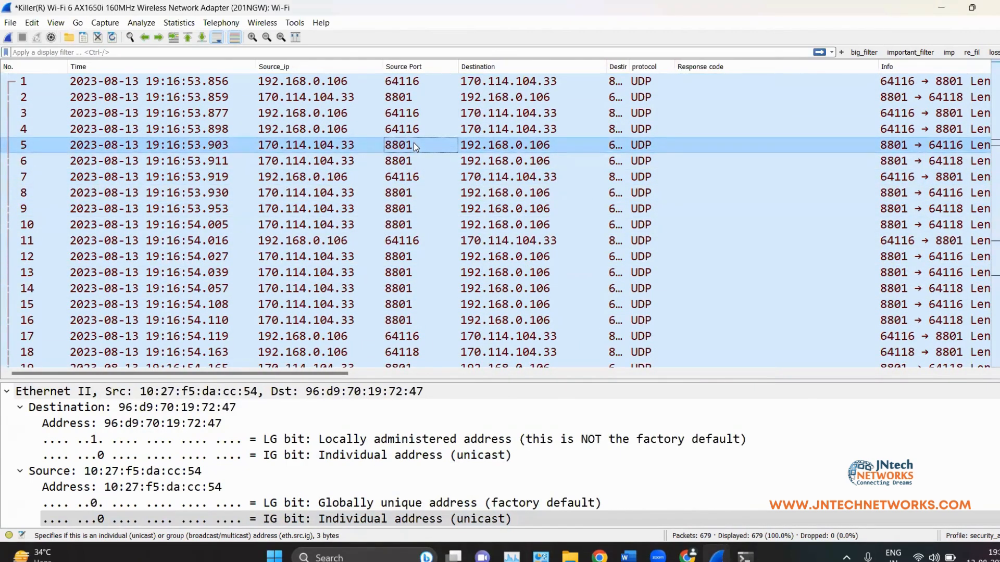
{"action": "left_click", "coordinate": [56, 22]}
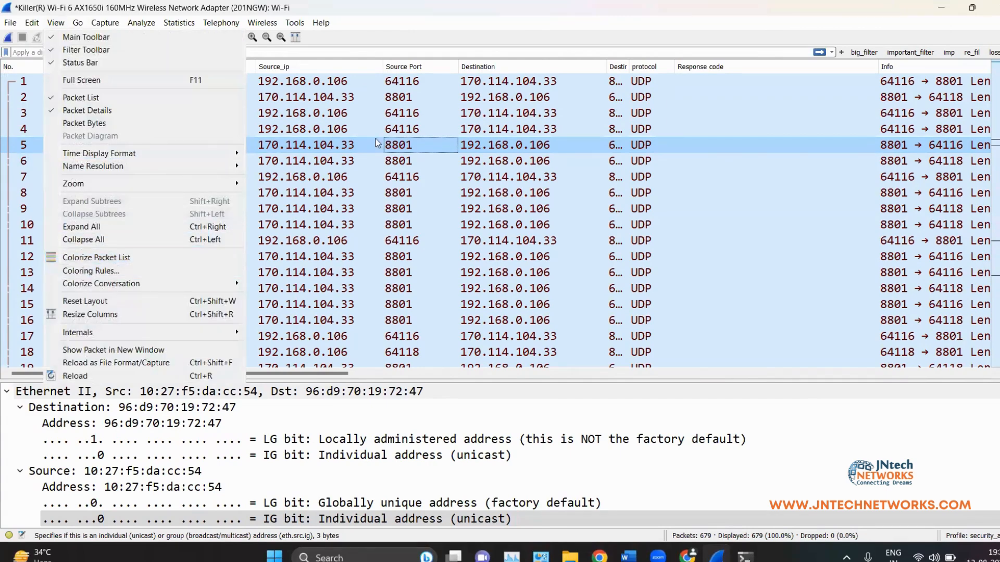
{"action": "left_click", "coordinate": [474, 211]}
{"action": "scroll", "coordinate": [358, 174], "scroll_direction": "down", "scroll_amount": 14}
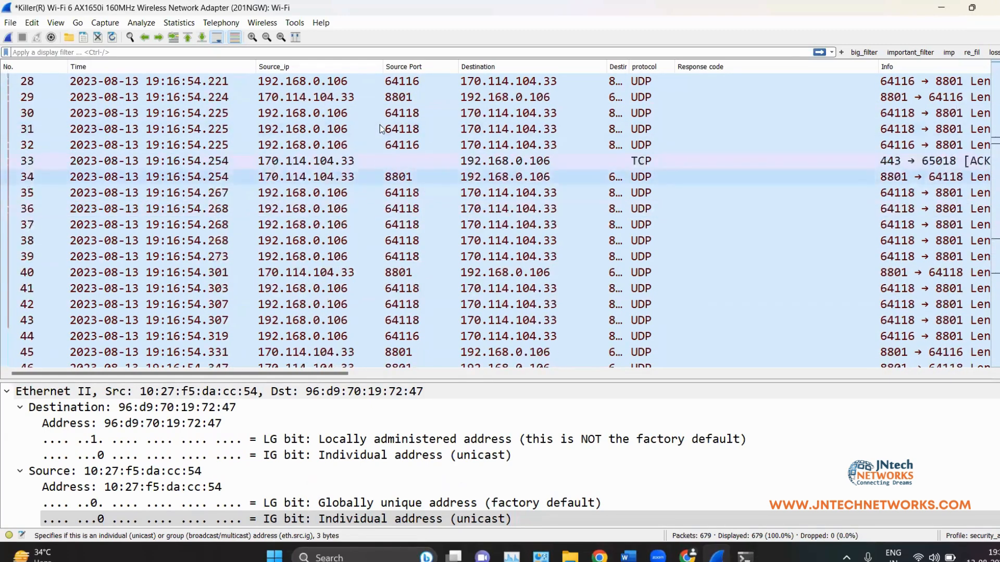
{"action": "scroll", "coordinate": [383, 128], "scroll_direction": "down", "scroll_amount": 10}
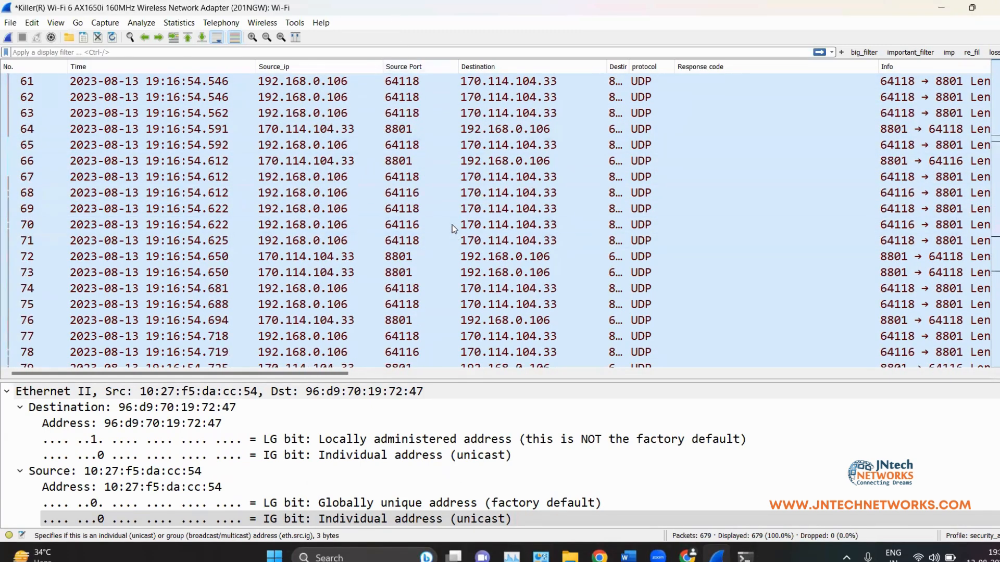
{"action": "scroll", "coordinate": [467, 238], "scroll_direction": "down", "scroll_amount": 5}
{"action": "scroll", "coordinate": [241, 212], "scroll_direction": "up", "scroll_amount": 7}
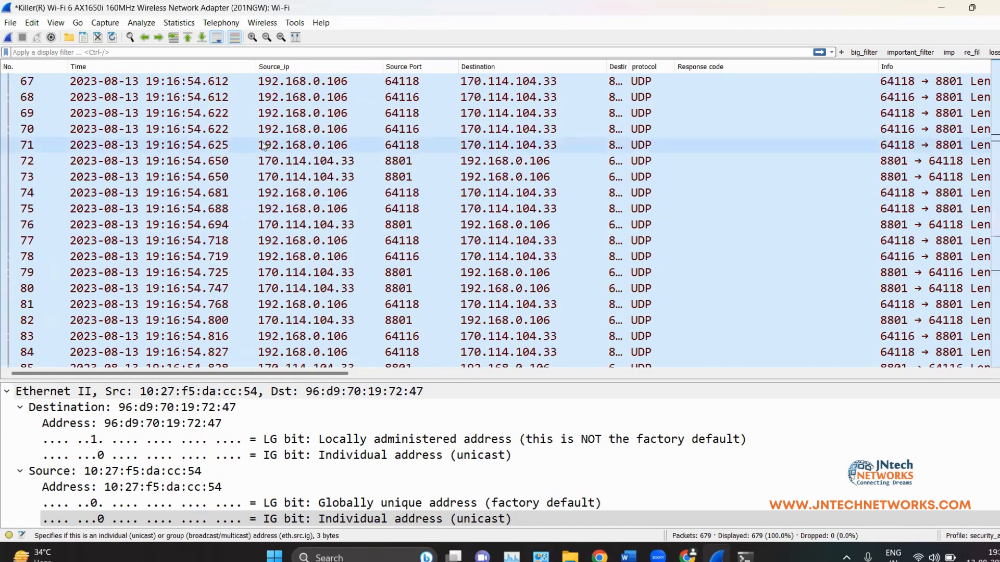
{"action": "left_click", "coordinate": [235, 38]}
{"action": "scroll", "coordinate": [333, 199], "scroll_direction": "down", "scroll_amount": 4}
{"action": "scroll", "coordinate": [334, 199], "scroll_direction": "up", "scroll_amount": 7}
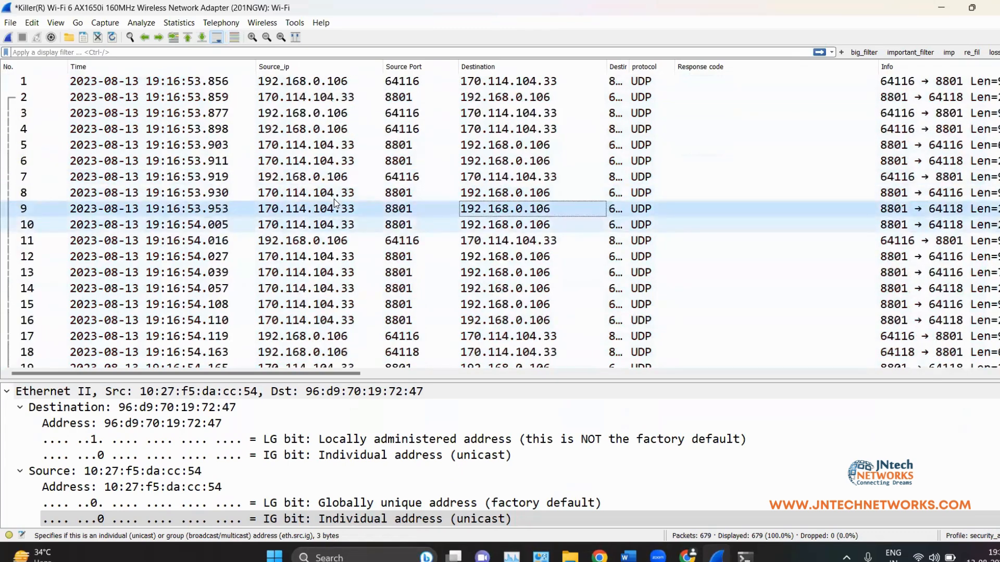
{"action": "scroll", "coordinate": [344, 198], "scroll_direction": "down", "scroll_amount": 7}
{"action": "scroll", "coordinate": [355, 197], "scroll_direction": "down", "scroll_amount": 5}
{"action": "scroll", "coordinate": [355, 197], "scroll_direction": "up", "scroll_amount": 7}
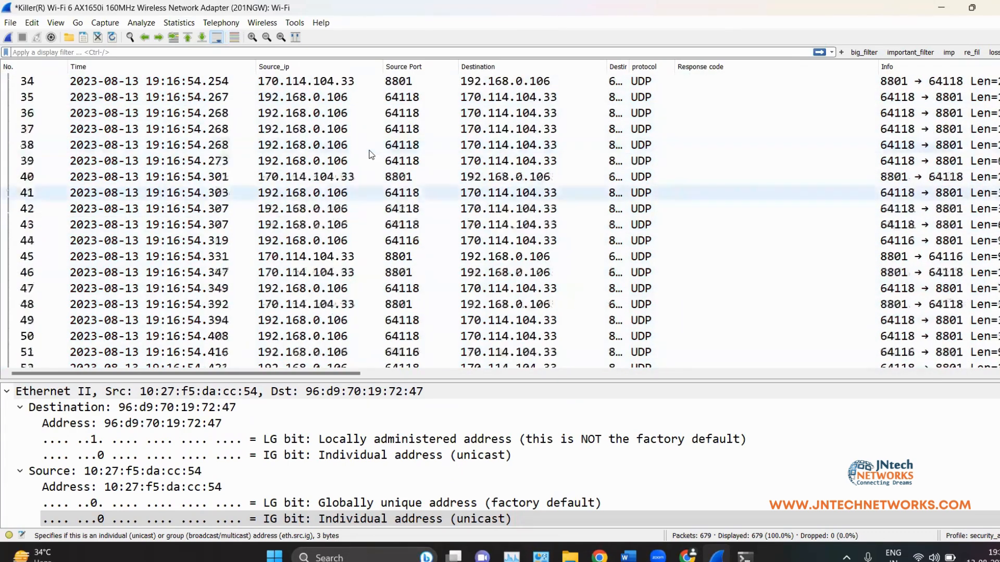
{"action": "left_click", "coordinate": [234, 37]}
{"action": "scroll", "coordinate": [599, 245], "scroll_direction": "down", "scroll_amount": 12}
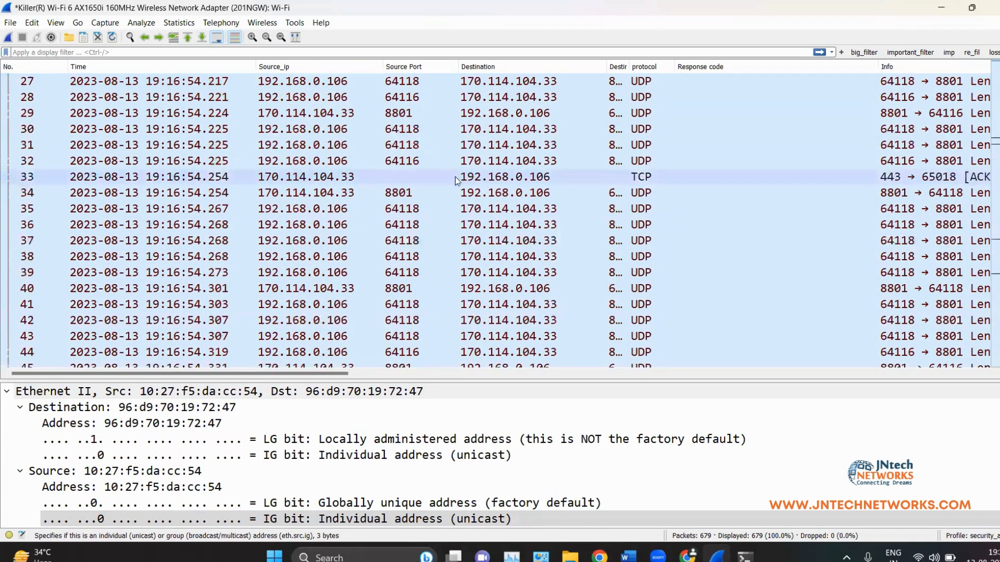
{"action": "scroll", "coordinate": [484, 229], "scroll_direction": "down", "scroll_amount": 6}
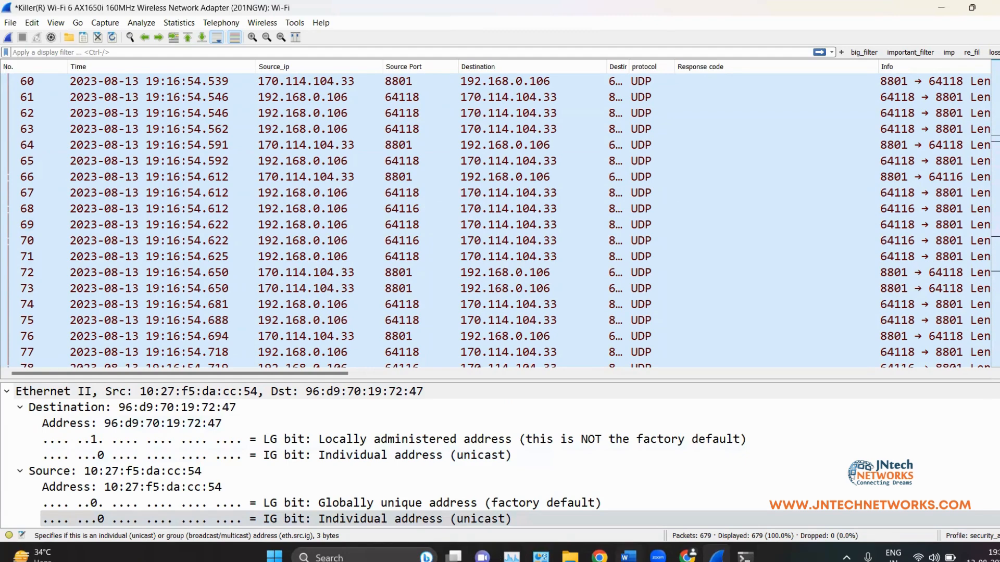
{"action": "key", "text": "alt+Tab"}
{"action": "scroll", "coordinate": [417, 286], "scroll_direction": "down", "scroll_amount": 3}
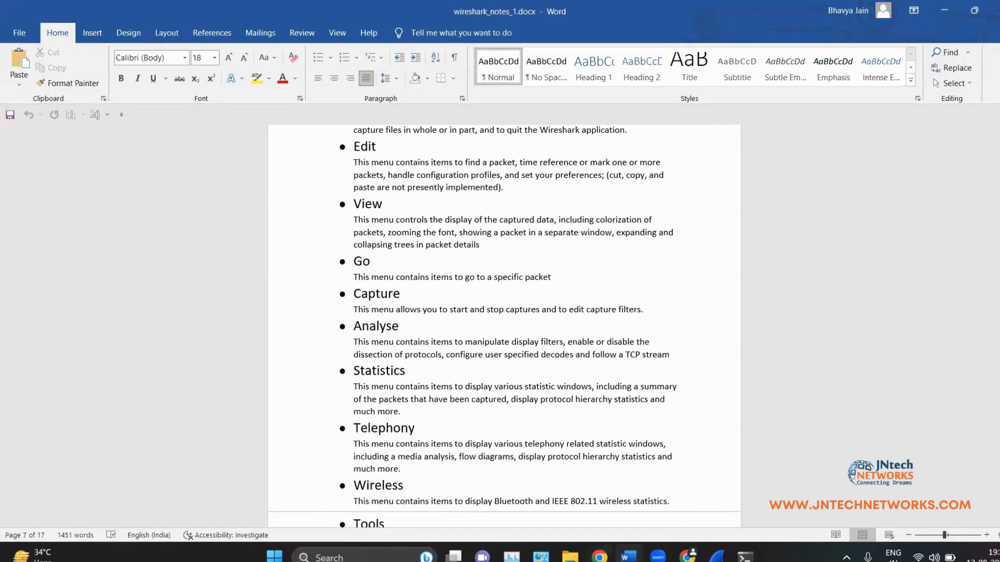
{"action": "left_click", "coordinate": [717, 556]}
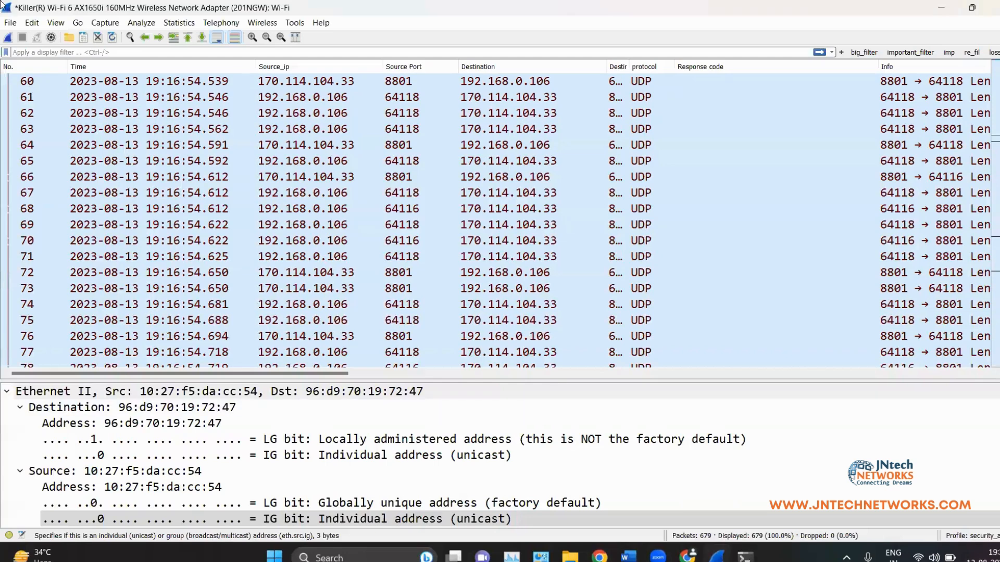
{"action": "left_click", "coordinate": [118, 24]}
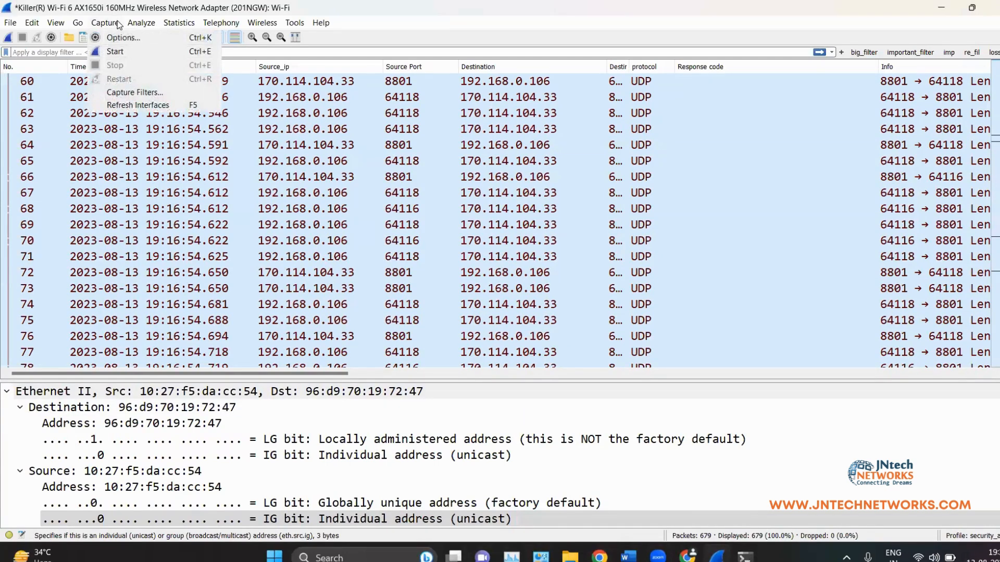
{"action": "mouse_move", "coordinate": [126, 18]}
{"action": "left_click", "coordinate": [140, 93]}
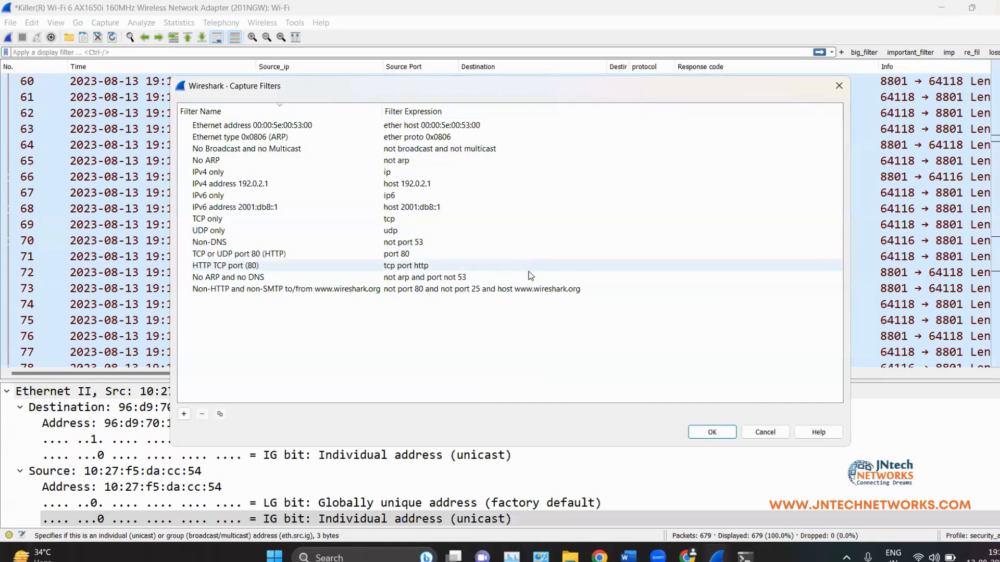
{"action": "left_click", "coordinate": [713, 432]}
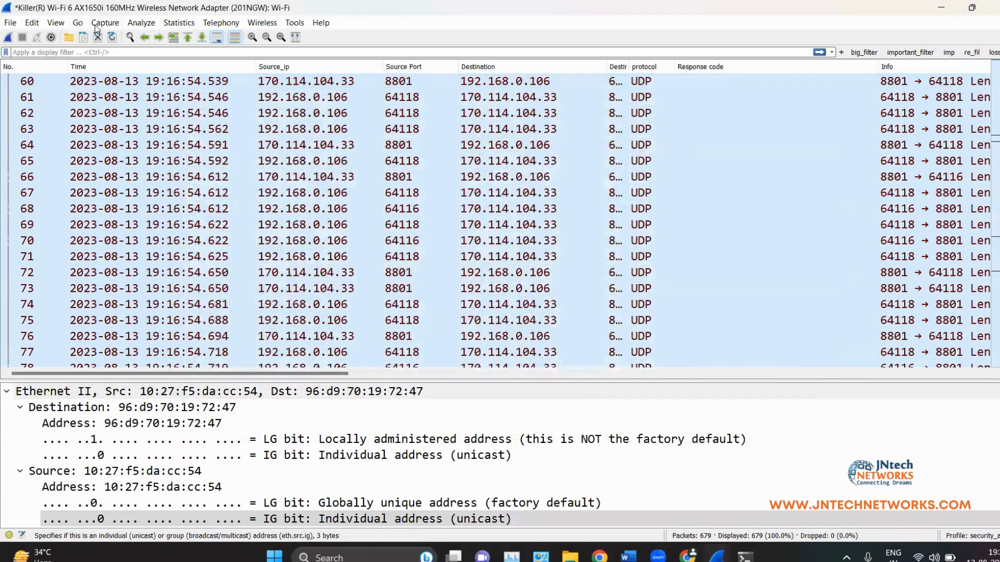
{"action": "left_click", "coordinate": [138, 24]}
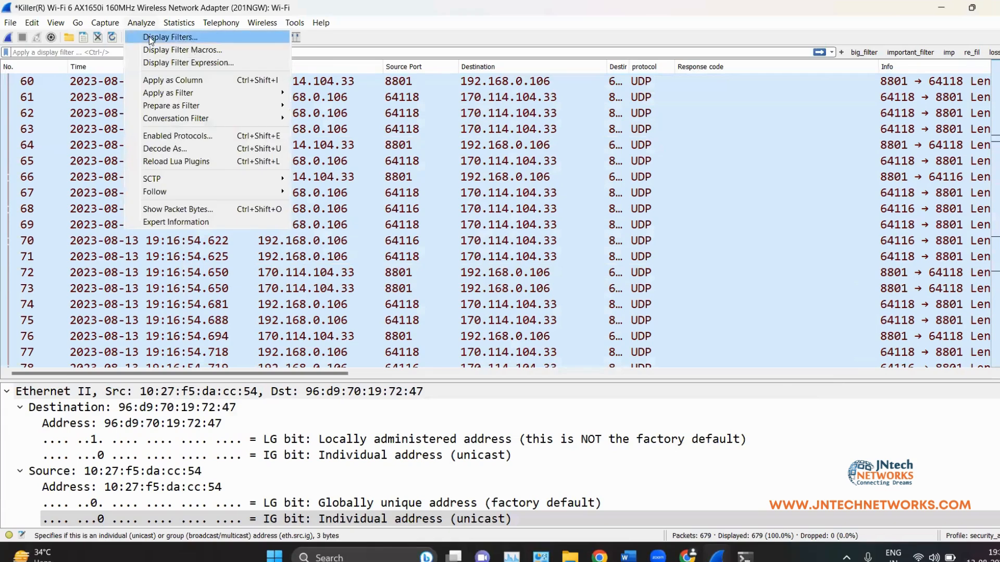
{"action": "left_click", "coordinate": [149, 36]}
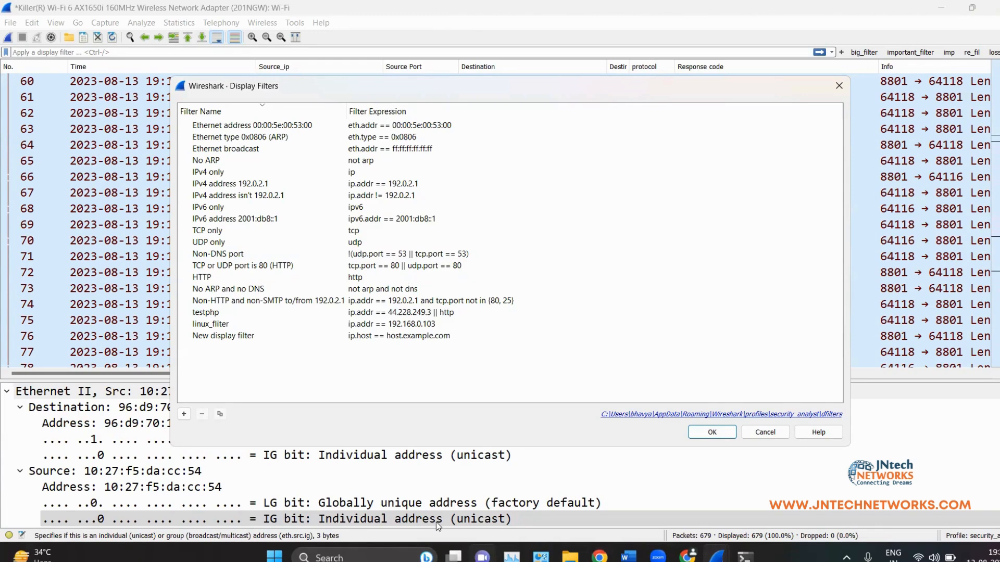
{"action": "left_click", "coordinate": [399, 323]}
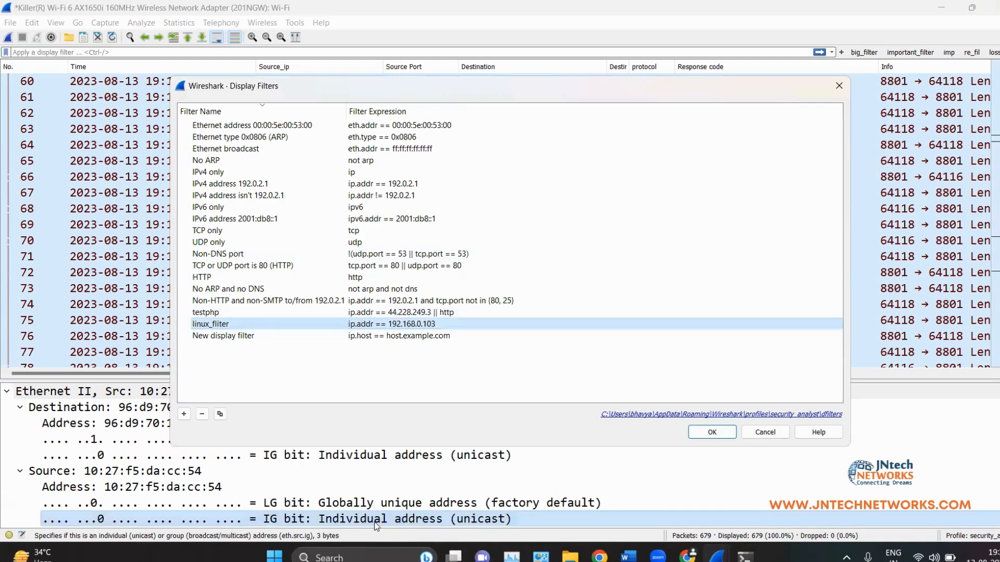
{"action": "left_click", "coordinate": [712, 432]}
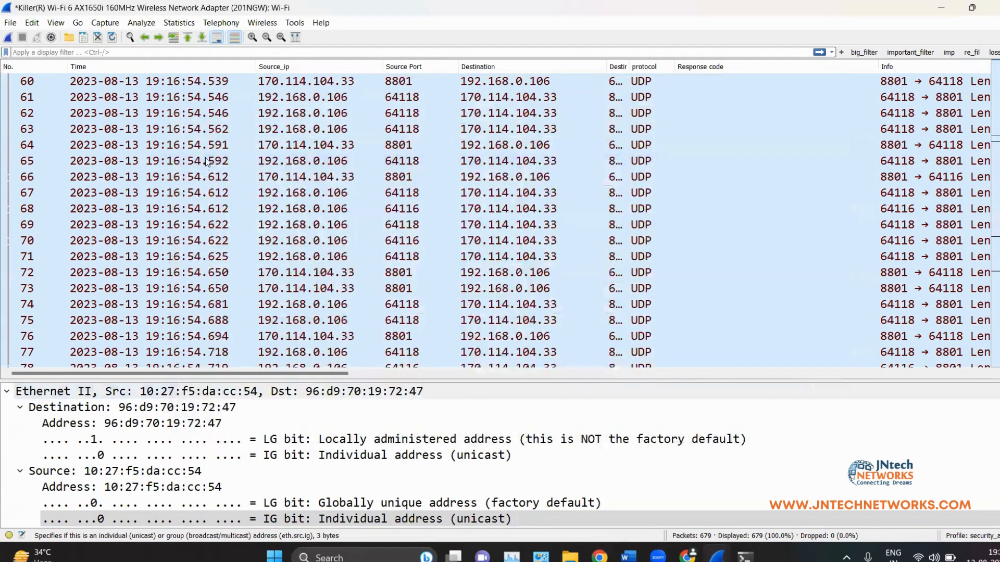
{"action": "left_click", "coordinate": [140, 23]}
{"action": "mouse_move", "coordinate": [170, 24]}
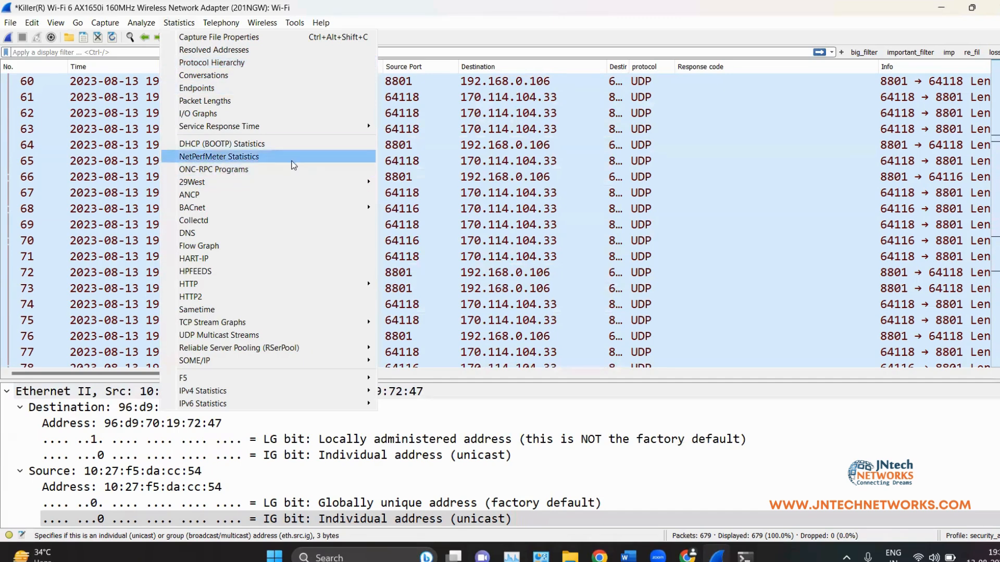
{"action": "left_click", "coordinate": [215, 62]}
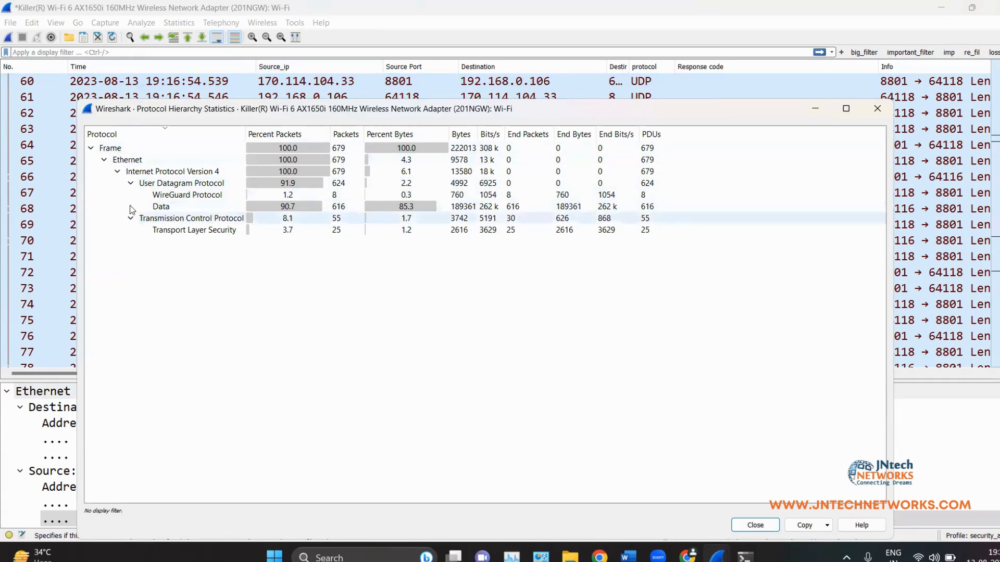
{"action": "left_click", "coordinate": [119, 174]}
{"action": "left_click", "coordinate": [119, 173]}
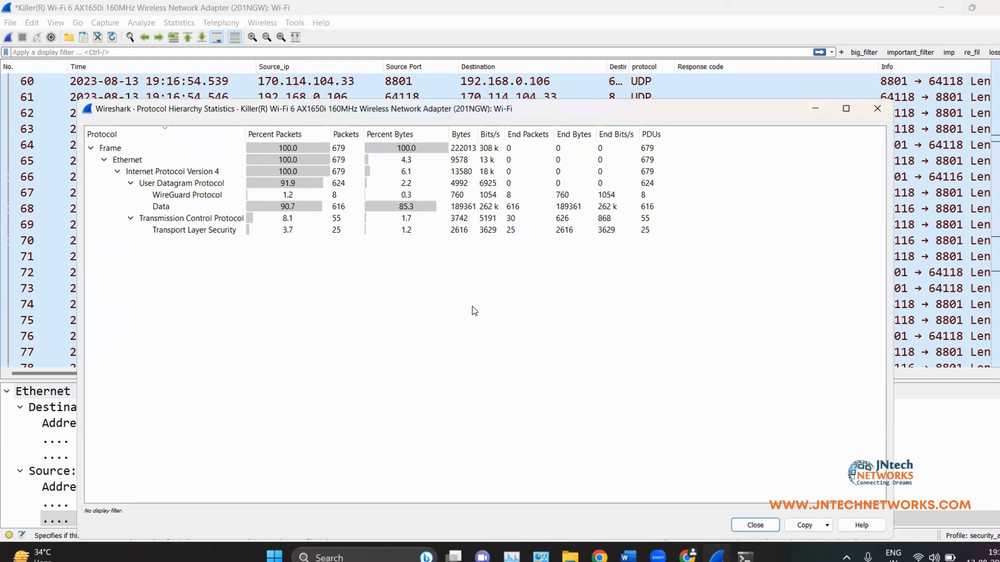
{"action": "left_click", "coordinate": [271, 186]}
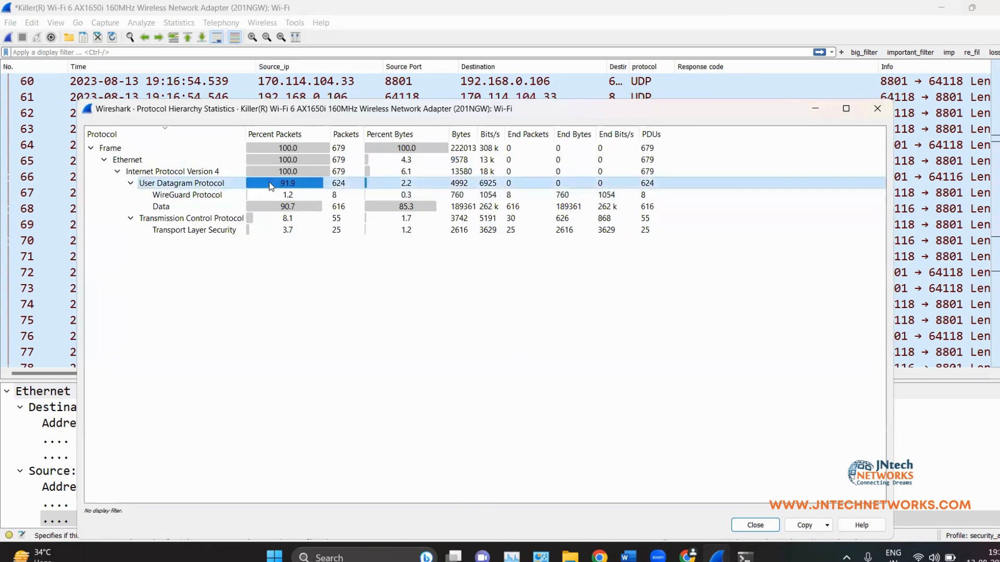
{"action": "left_click", "coordinate": [254, 219]}
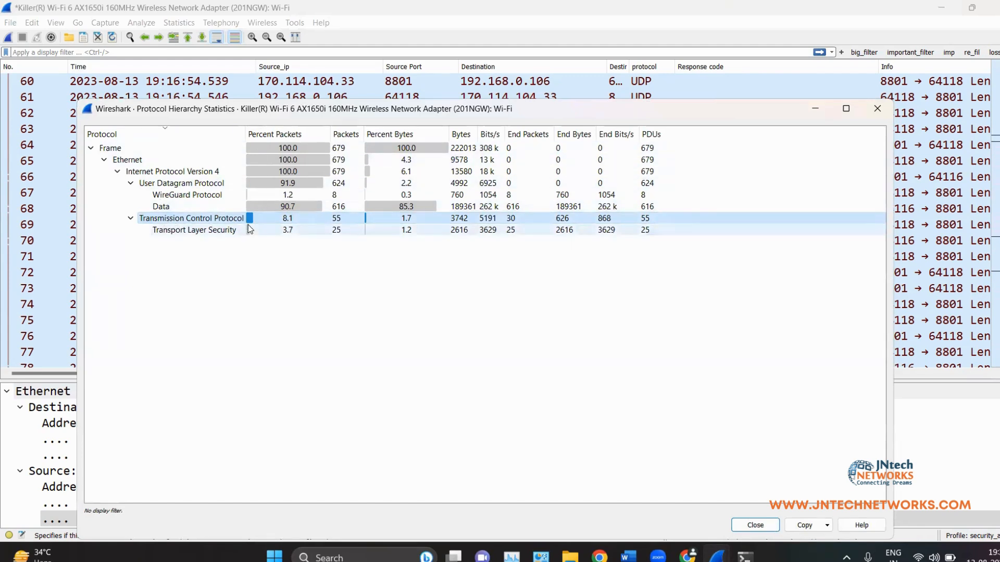
{"action": "left_click", "coordinate": [176, 206]}
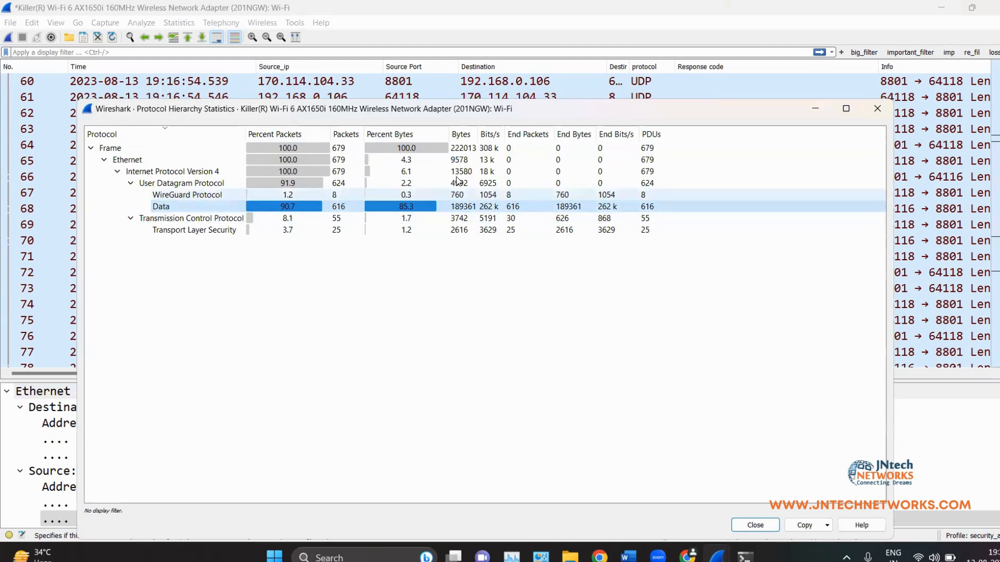
{"action": "left_click", "coordinate": [879, 108]}
Step: Open packet 67 in its own window with the packet bytes hidden
{"action": "scroll", "coordinate": [358, 302], "scroll_direction": "up", "scroll_amount": 10}
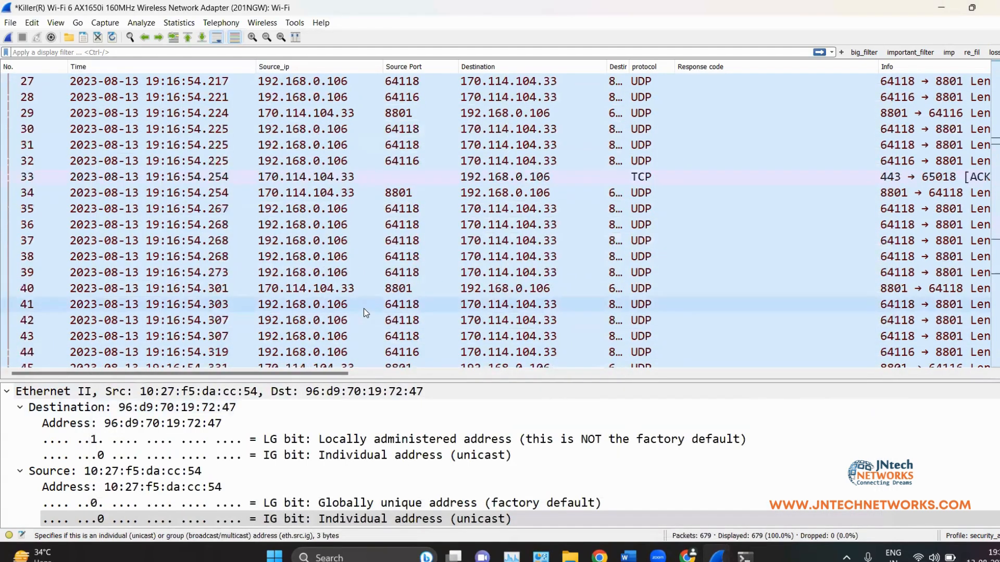
{"action": "scroll", "coordinate": [363, 308], "scroll_direction": "up", "scroll_amount": 9}
{"action": "scroll", "coordinate": [304, 306], "scroll_direction": "down", "scroll_amount": 20}
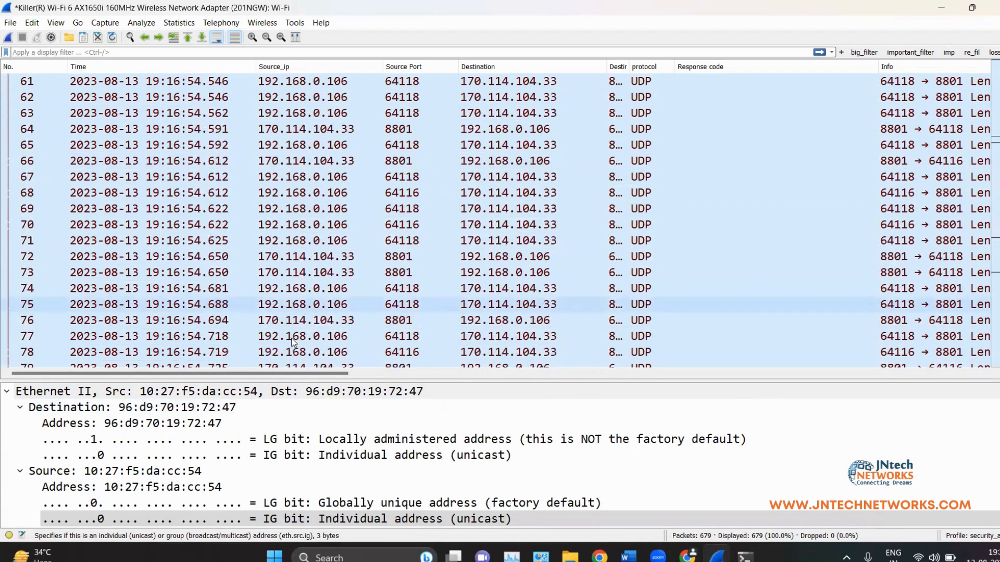
{"action": "left_click", "coordinate": [310, 177]}
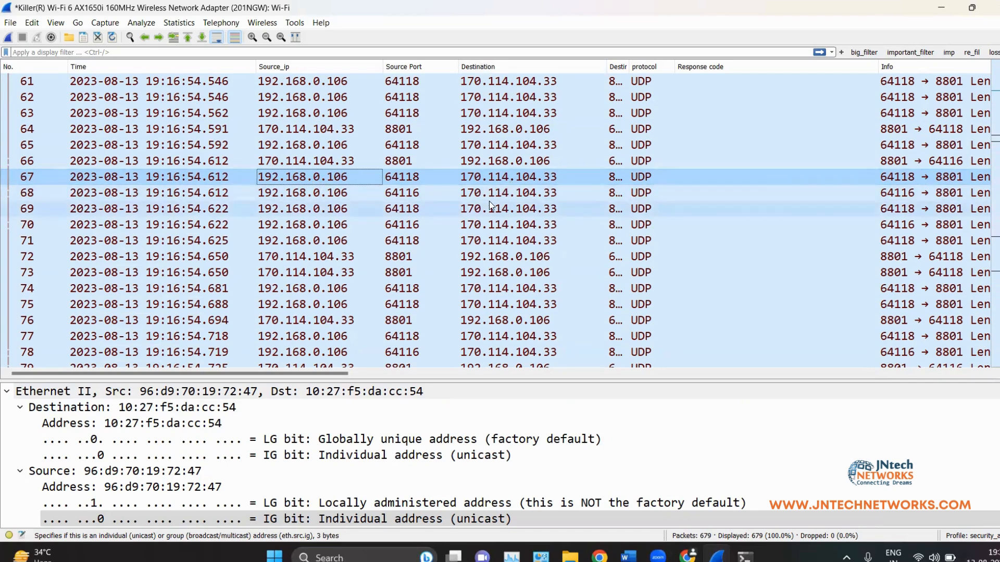
{"action": "double_click", "coordinate": [505, 183]}
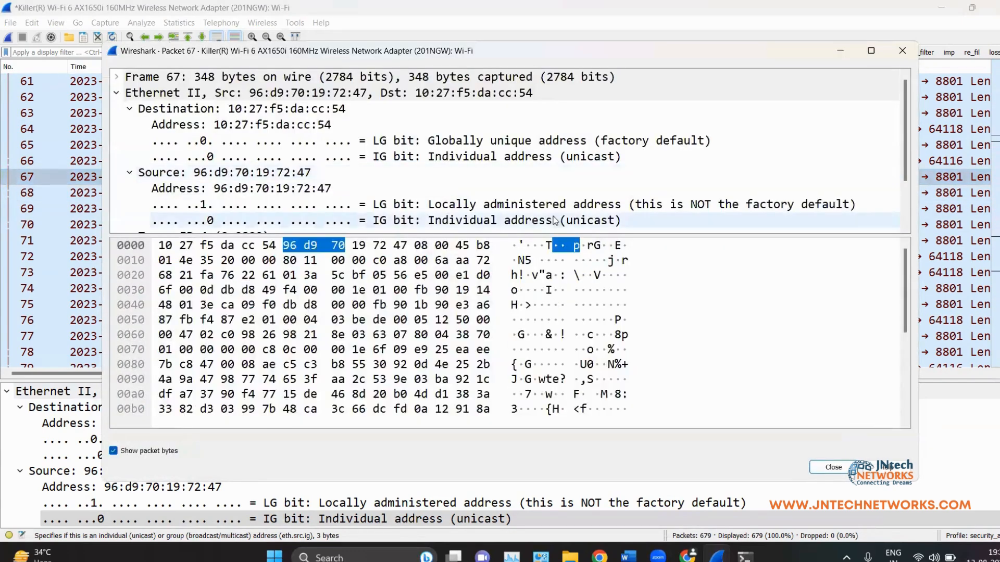
{"action": "left_click", "coordinate": [113, 451]}
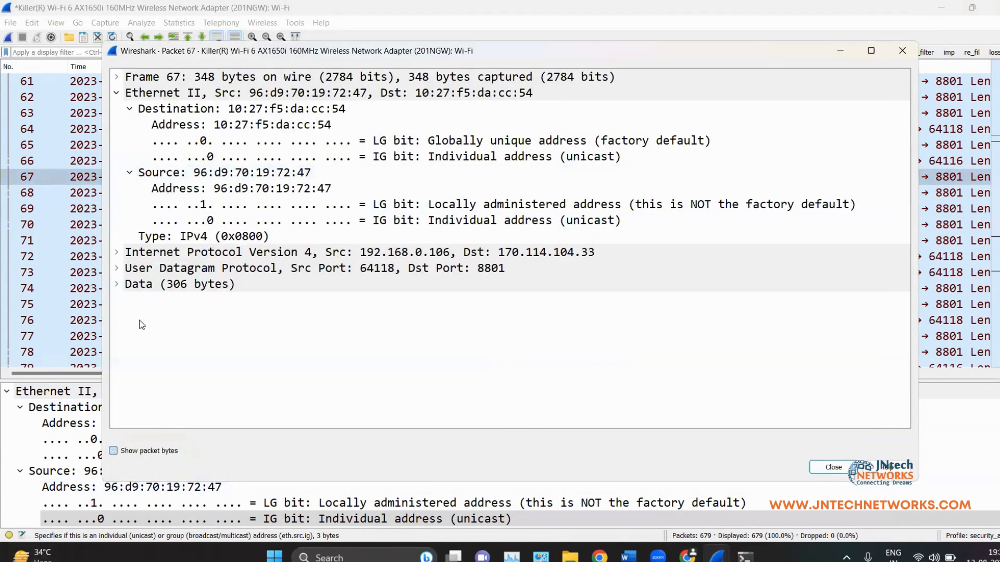
Step: Expand the UDP, Data and IPv4 sections and collapse Ethernet II
{"action": "left_click", "coordinate": [120, 266]}
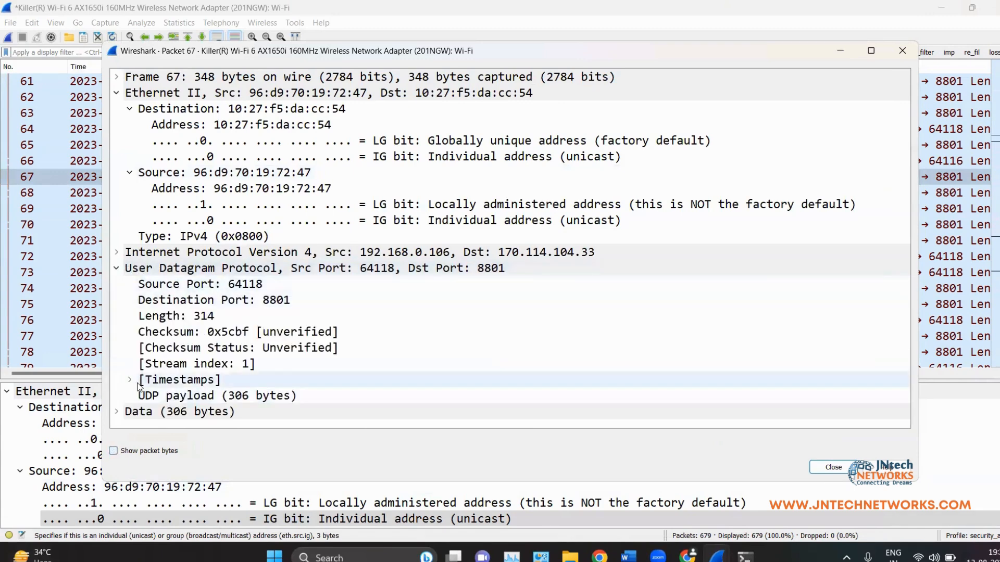
{"action": "left_click", "coordinate": [124, 413]}
{"action": "scroll", "coordinate": [195, 369], "scroll_direction": "up", "scroll_amount": 1}
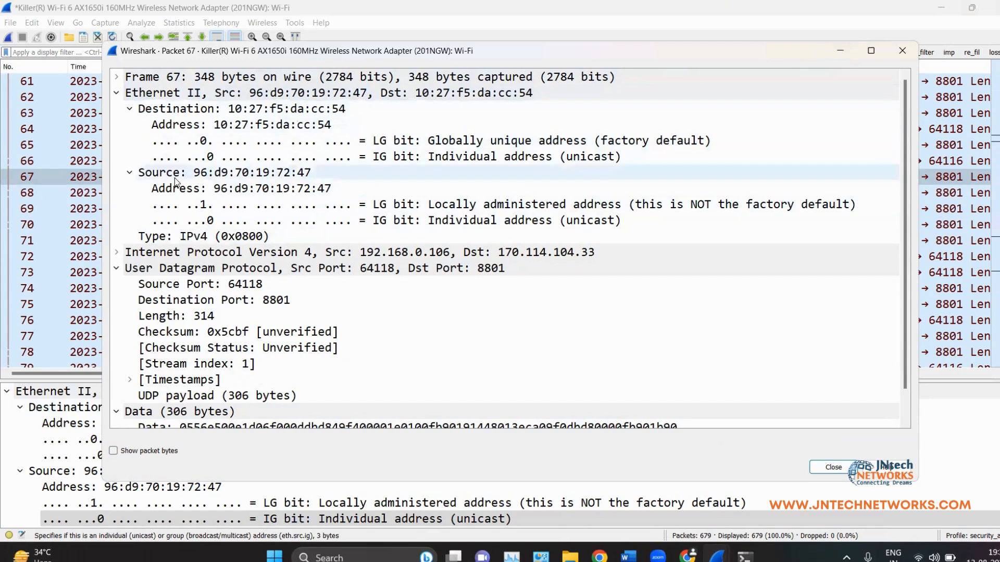
{"action": "left_click", "coordinate": [117, 92]}
{"action": "left_click", "coordinate": [117, 109]}
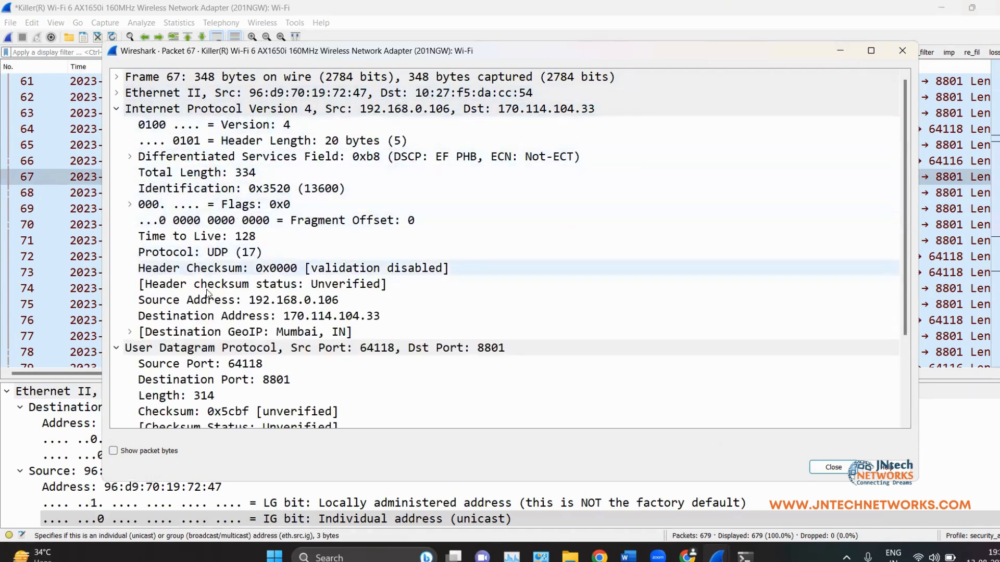
Step: Copy the IPv4 Destination Address value 170.114.104.33
{"action": "left_click", "coordinate": [183, 305]}
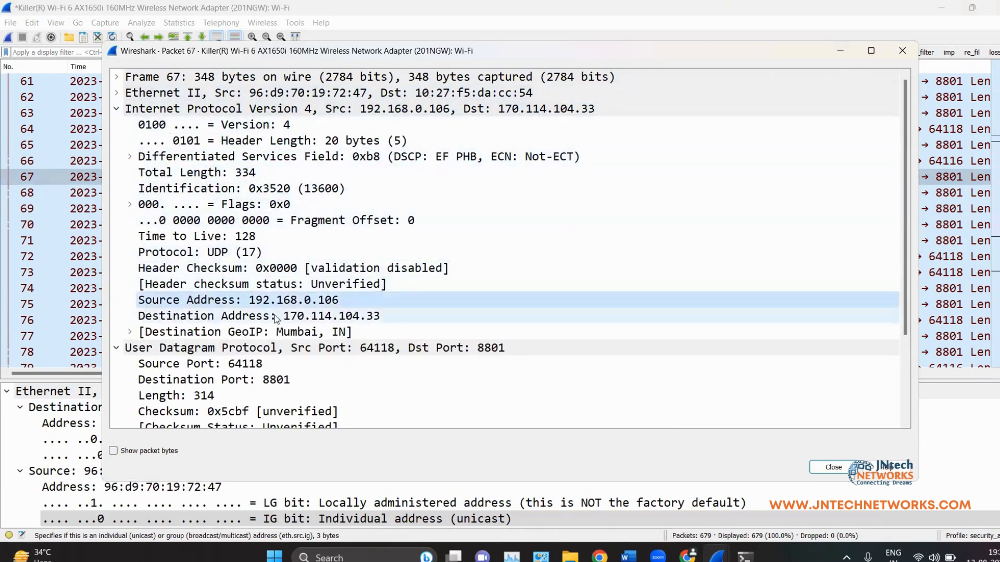
{"action": "left_click", "coordinate": [298, 317]}
{"action": "right_click", "coordinate": [298, 318]}
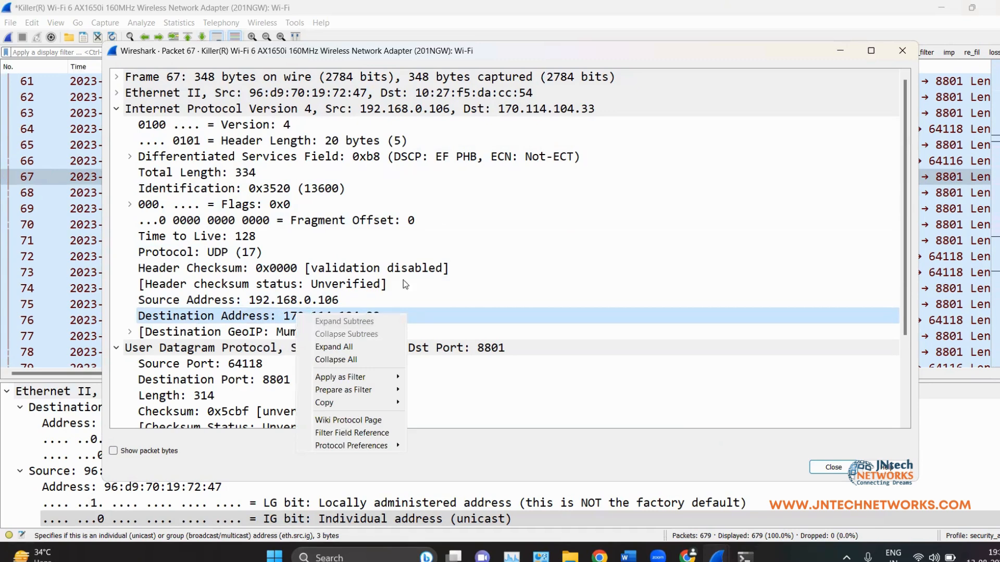
{"action": "mouse_move", "coordinate": [370, 404]}
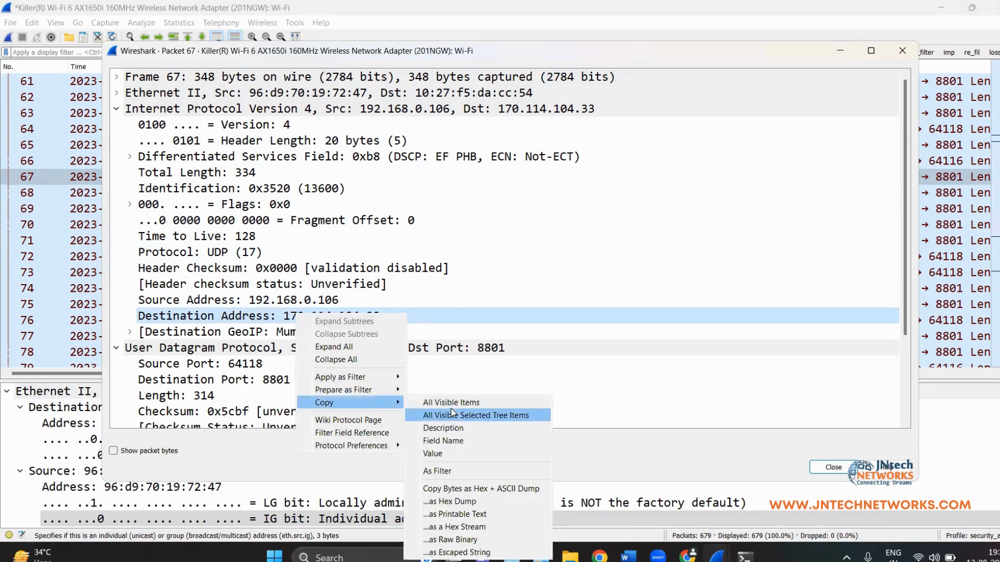
{"action": "left_click", "coordinate": [444, 455]}
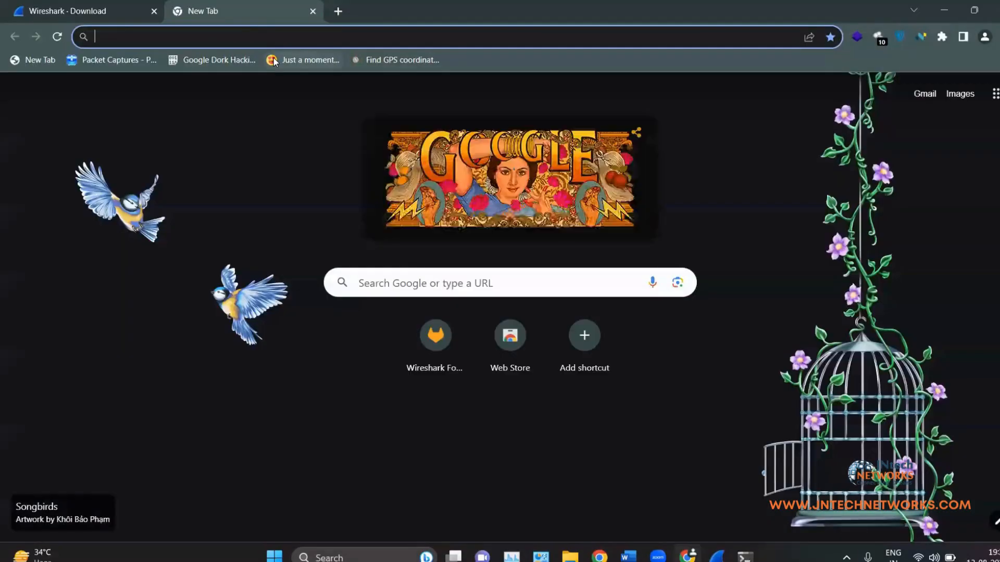
Step: Search Google for 'whois lookup' and open the Whois.com result in a new tab
{"action": "type", "text": "whois lookup"}
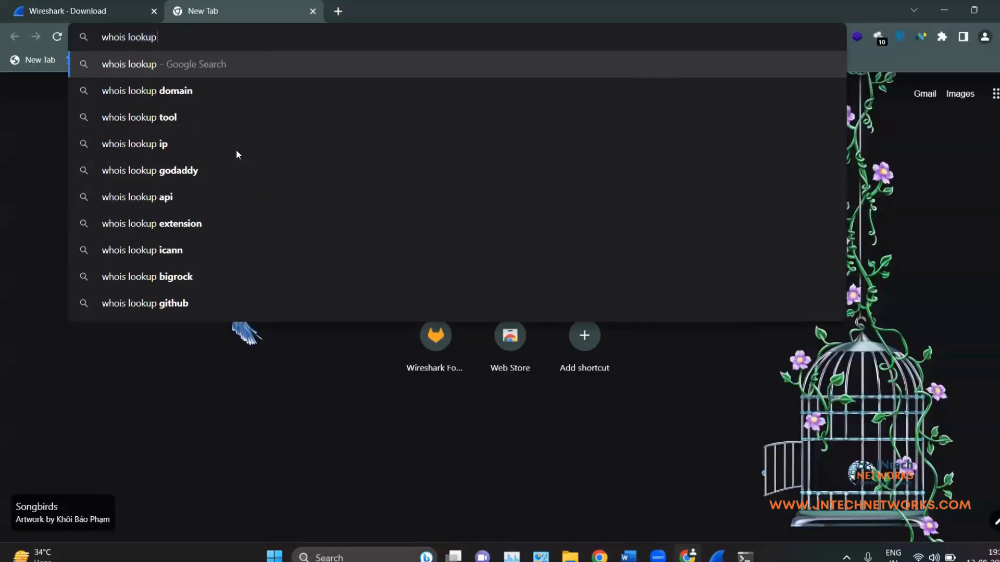
{"action": "key", "text": "Return"}
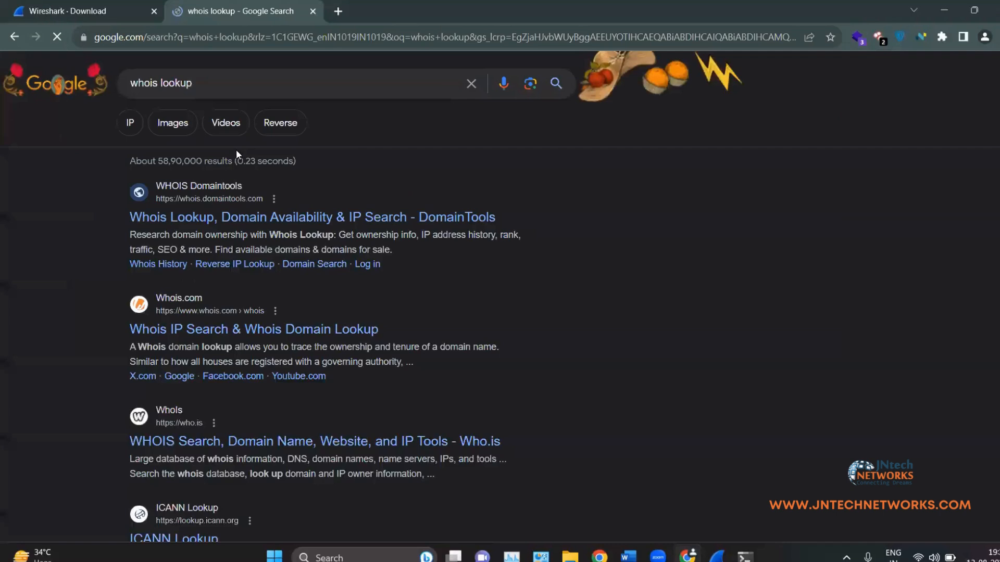
{"action": "right_click", "coordinate": [268, 336]}
{"action": "left_click", "coordinate": [292, 347]}
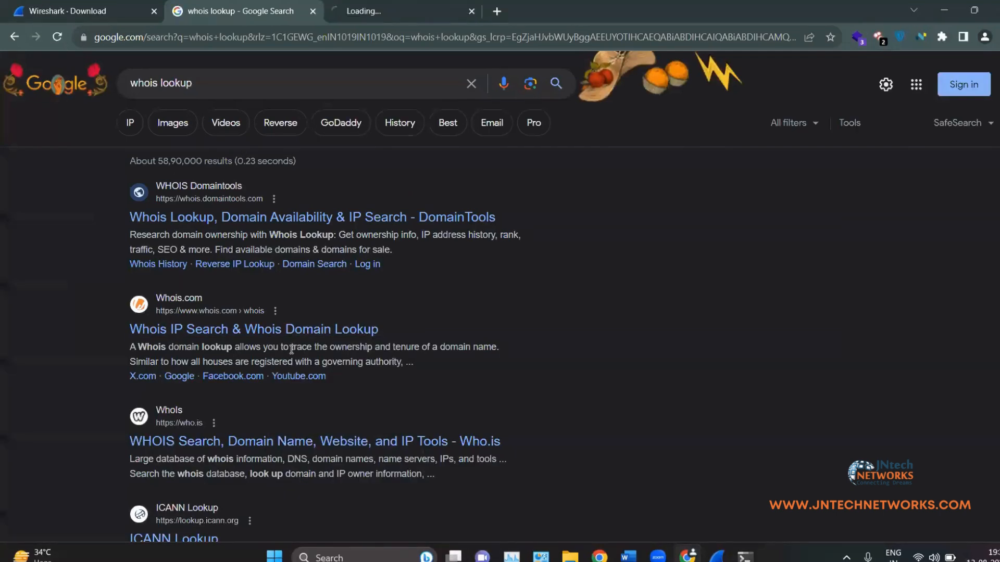
{"action": "right_click", "coordinate": [268, 442]}
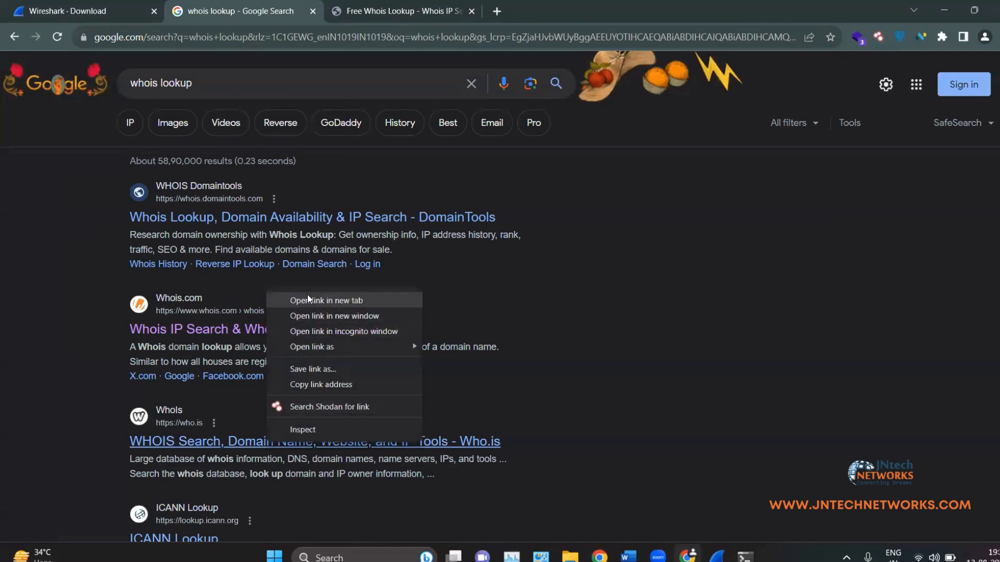
Step: Close the extra Who.is tab and run a Whois.com search for 170.114.104.33
{"action": "left_click", "coordinate": [307, 301]}
{"action": "left_click", "coordinate": [401, 11]}
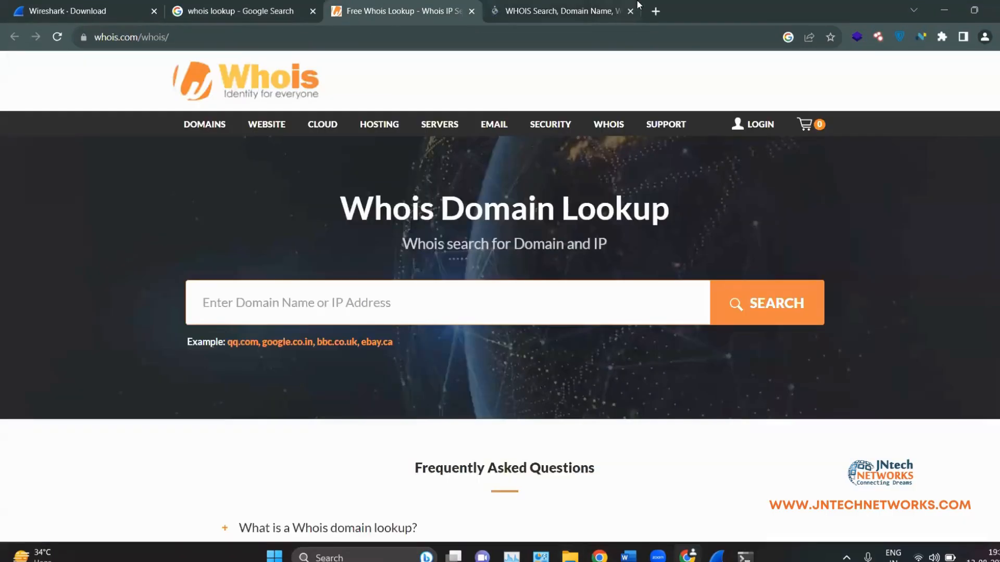
{"action": "left_click", "coordinate": [560, 11]}
{"action": "key", "text": "ctrl+w"}
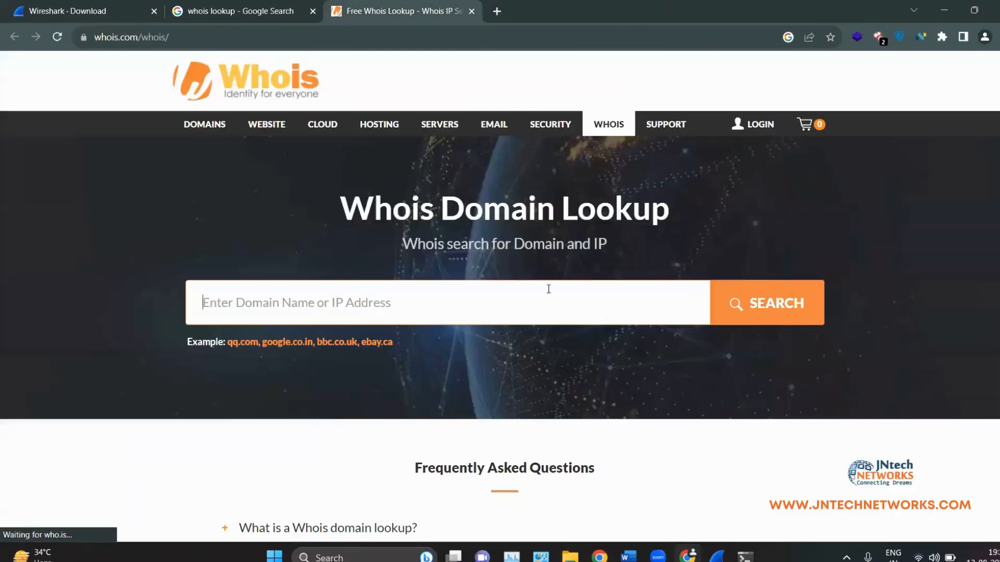
{"action": "left_click", "coordinate": [477, 305]}
{"action": "type", "text": "170.114.104.33"}
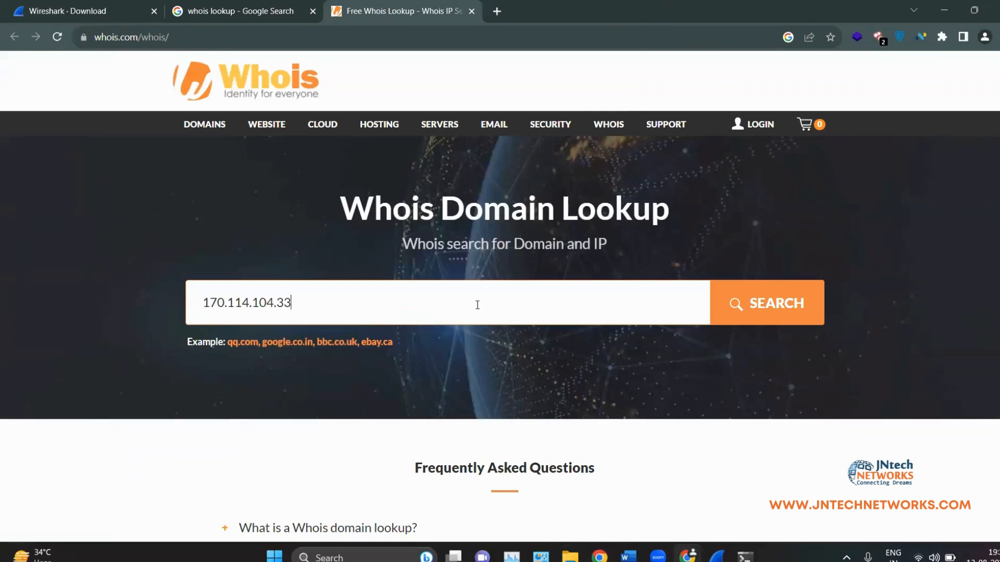
{"action": "left_click", "coordinate": [773, 290]}
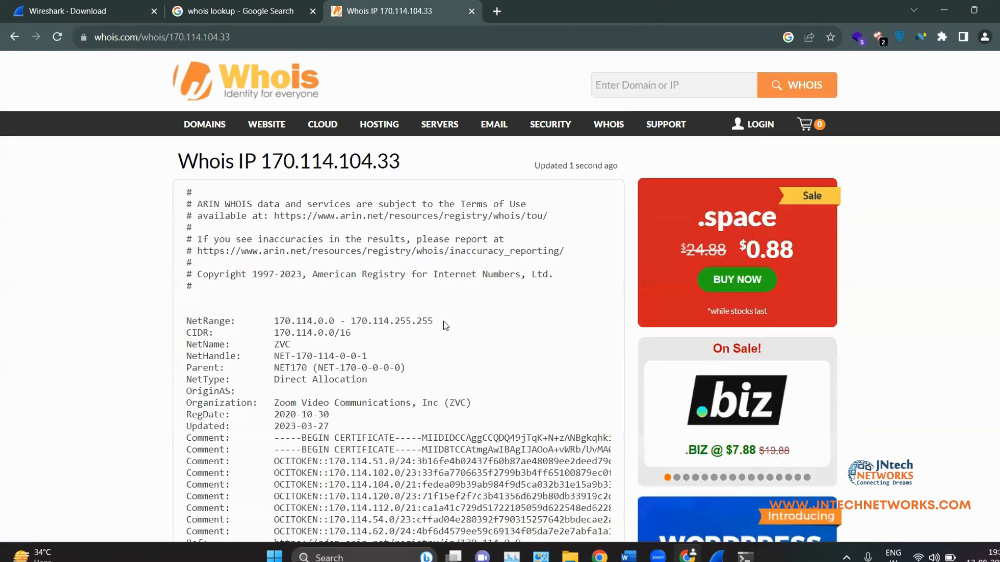
Step: Review the result naming Zoom Video Communications, Inc as owner, then minimize Chrome
{"action": "left_click_drag", "start_coordinate": [271, 406], "coordinate": [456, 413]}
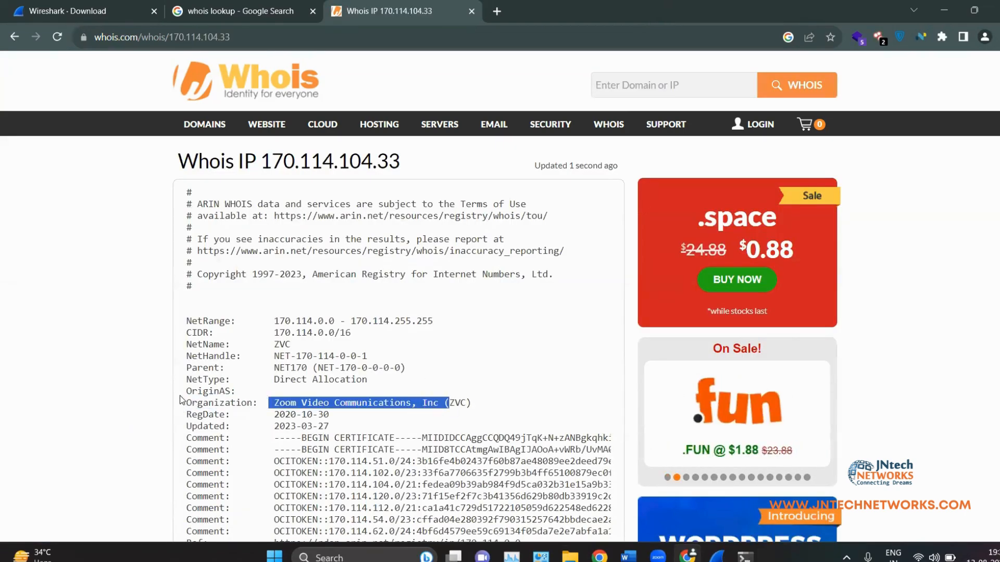
{"action": "left_click", "coordinate": [203, 371]}
{"action": "left_click_drag", "start_coordinate": [188, 308], "coordinate": [290, 380]}
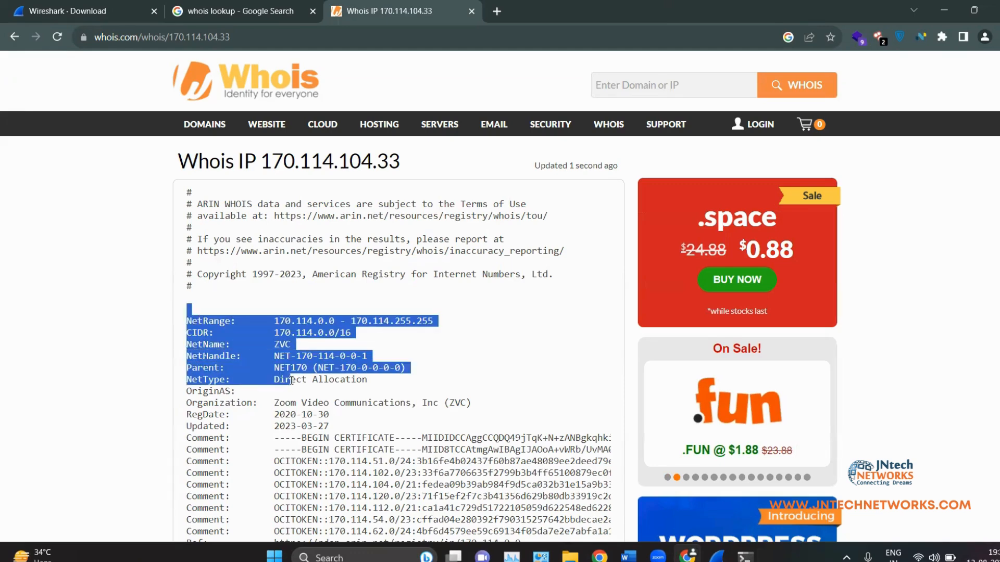
{"action": "left_click", "coordinate": [276, 364]}
{"action": "scroll", "coordinate": [281, 365], "scroll_direction": "down", "scroll_amount": 5}
{"action": "scroll", "coordinate": [281, 360], "scroll_direction": "down", "scroll_amount": 4}
{"action": "scroll", "coordinate": [277, 323], "scroll_direction": "up", "scroll_amount": 5}
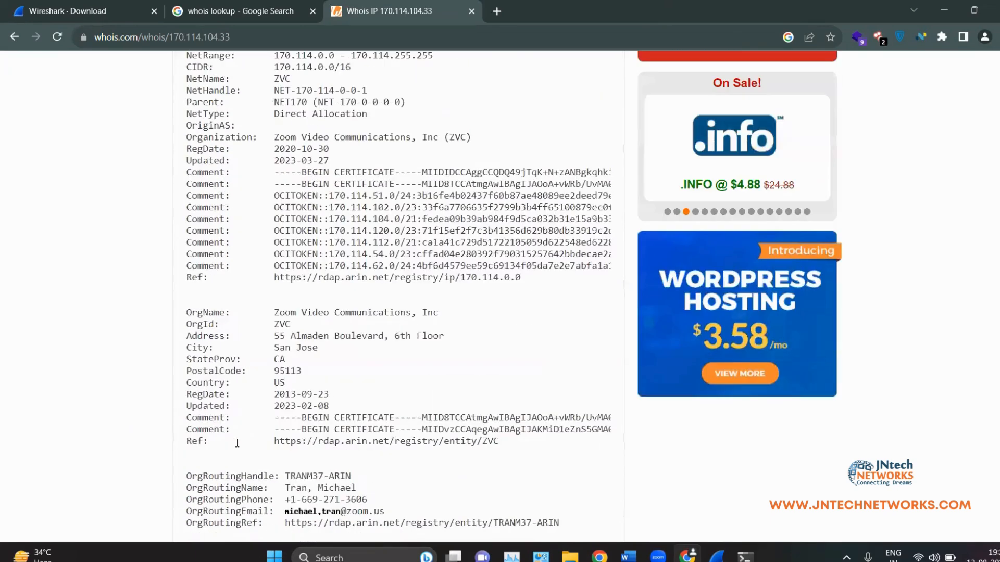
{"action": "left_click_drag", "start_coordinate": [275, 313], "coordinate": [328, 336]}
{"action": "left_click", "coordinate": [361, 360]}
{"action": "scroll", "coordinate": [415, 465], "scroll_direction": "up", "scroll_amount": 4}
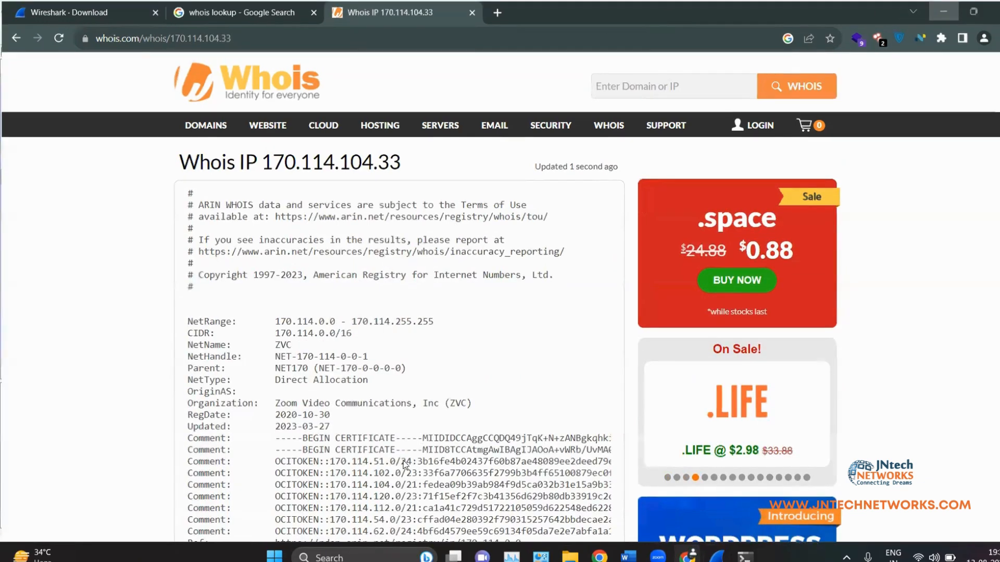
{"action": "left_click", "coordinate": [947, 5]}
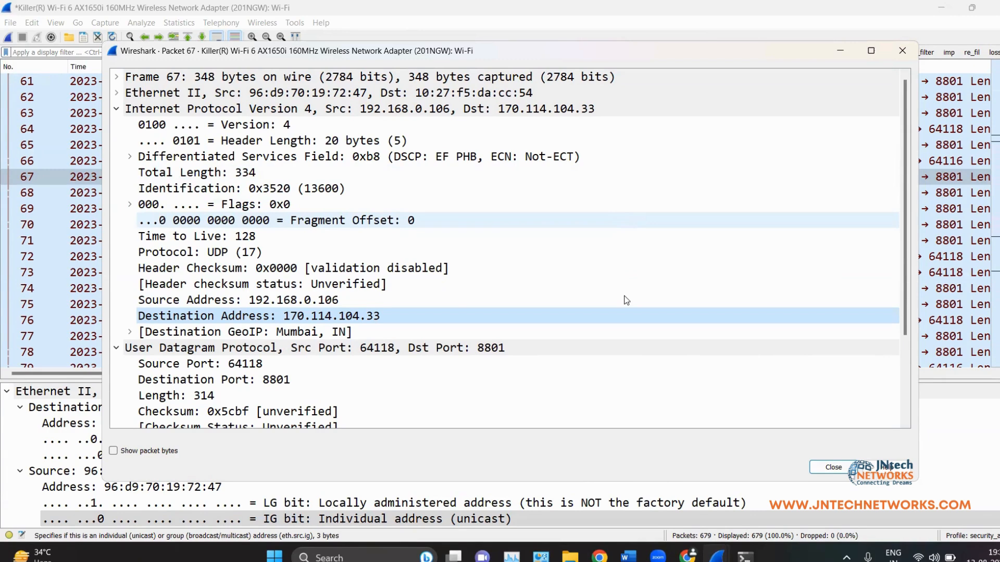
Step: Close the packet 67 window and browse the Telephony, Wireless and Help menus
{"action": "left_click", "coordinate": [903, 51]}
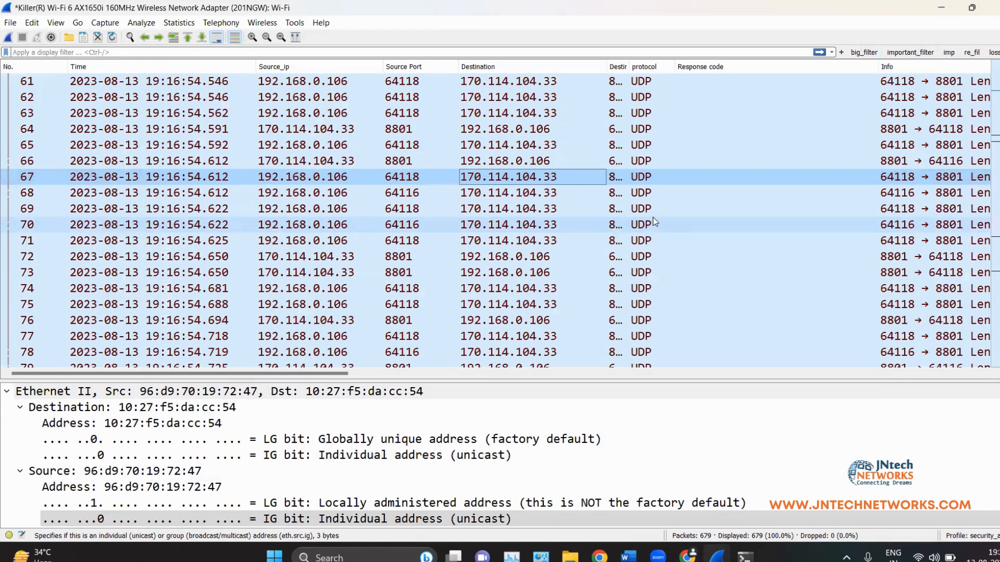
{"action": "left_click", "coordinate": [206, 23]}
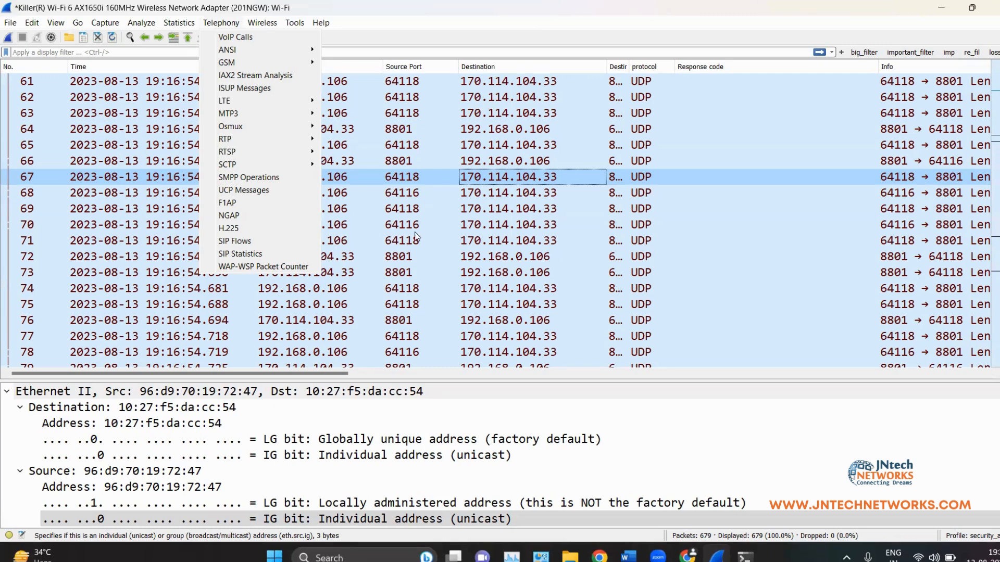
{"action": "mouse_move", "coordinate": [266, 24]}
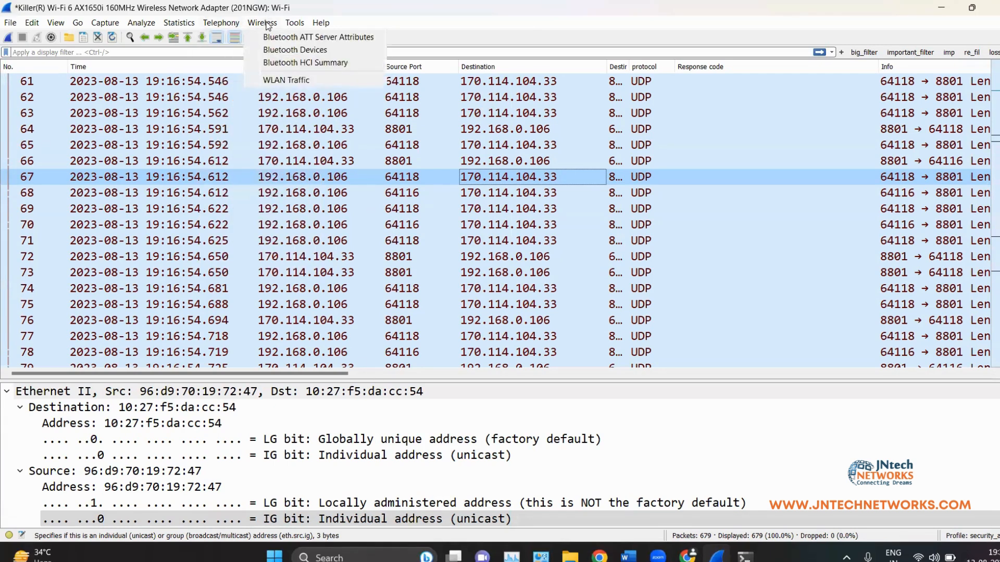
{"action": "mouse_move", "coordinate": [319, 24]}
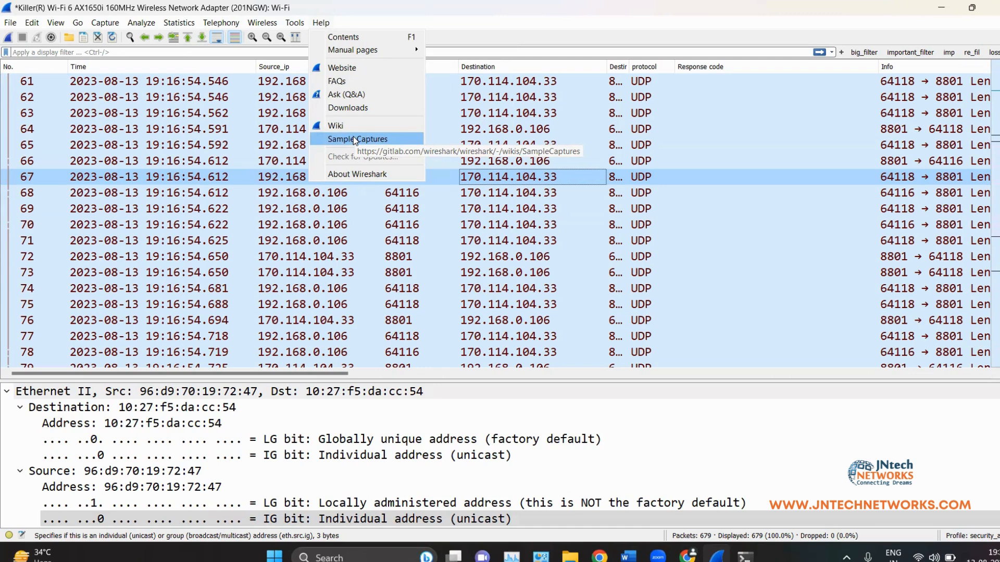
Step: Open the SampleCaptures wiki page, scroll through its capture file list, then minimize Chrome
{"action": "left_click", "coordinate": [385, 139]}
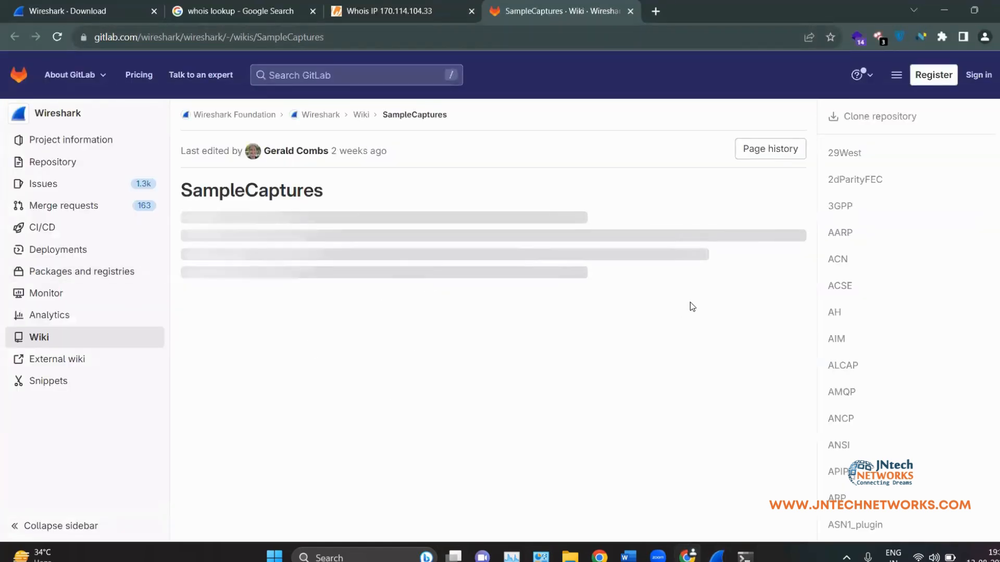
{"action": "scroll", "coordinate": [919, 285], "scroll_direction": "down", "scroll_amount": 2}
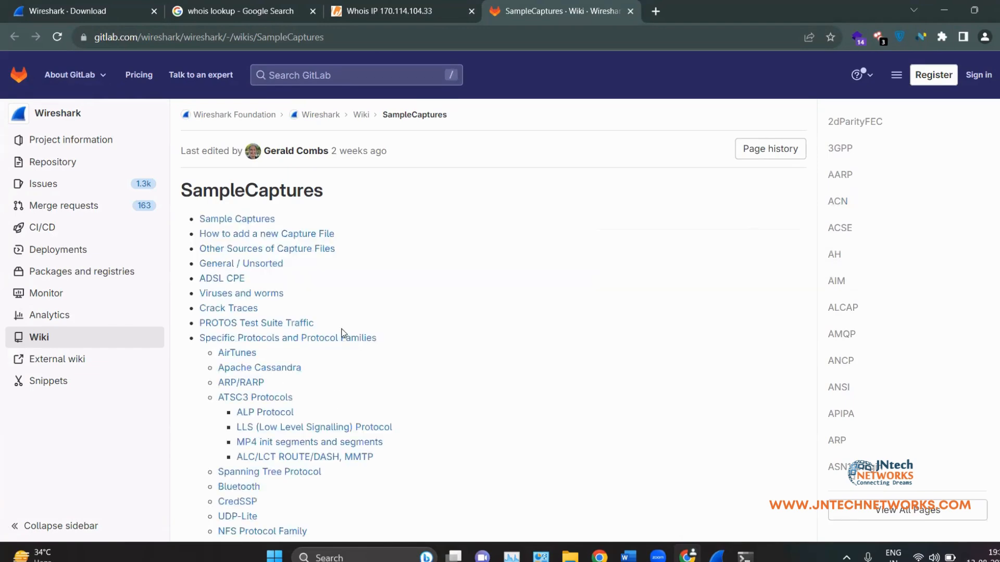
{"action": "scroll", "coordinate": [354, 334], "scroll_direction": "down", "scroll_amount": 20}
{"action": "scroll", "coordinate": [287, 361], "scroll_direction": "down", "scroll_amount": 15}
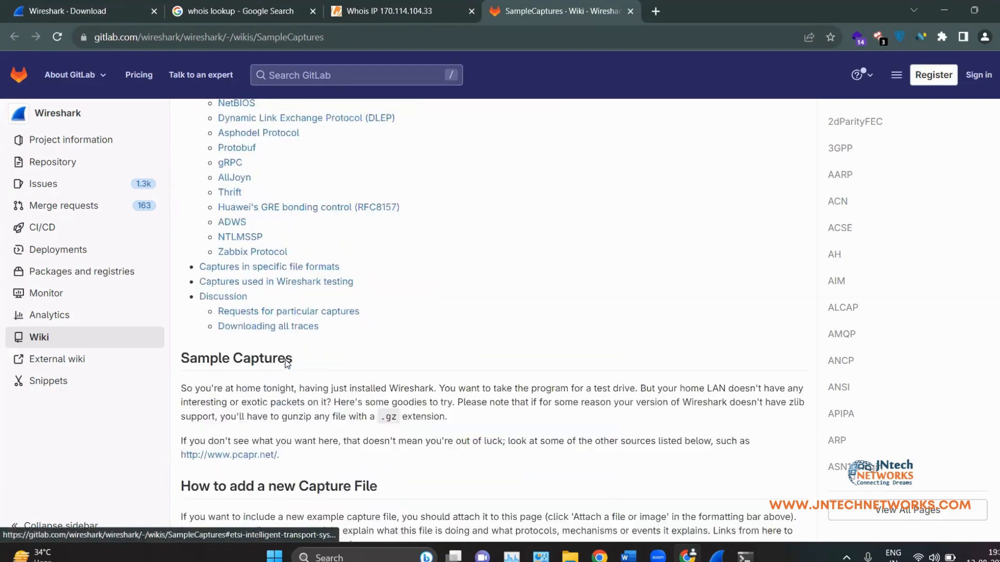
{"action": "scroll", "coordinate": [285, 363], "scroll_direction": "up", "scroll_amount": 10}
{"action": "scroll", "coordinate": [290, 351], "scroll_direction": "down", "scroll_amount": 13}
{"action": "scroll", "coordinate": [396, 350], "scroll_direction": "down", "scroll_amount": 8}
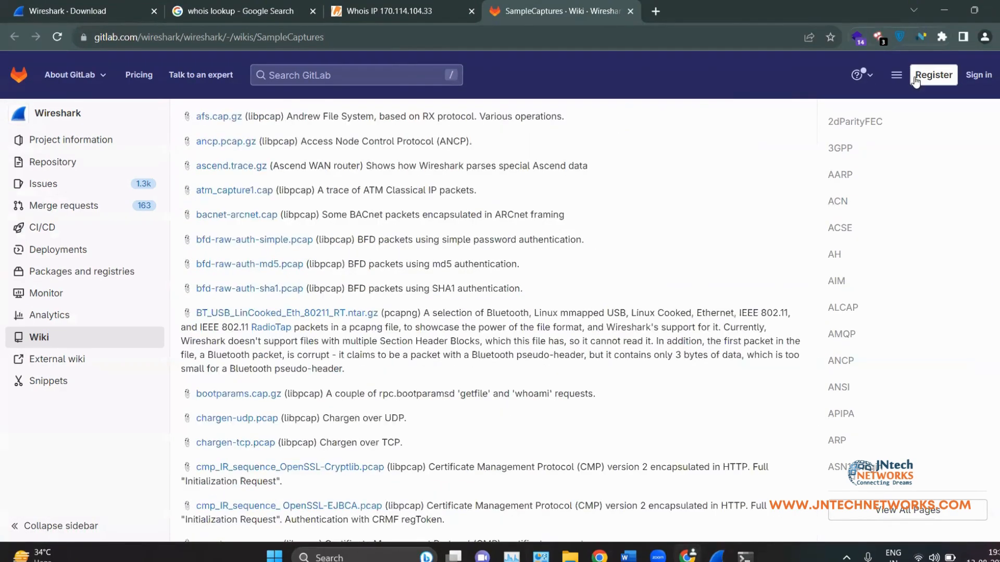
{"action": "left_click", "coordinate": [945, 10]}
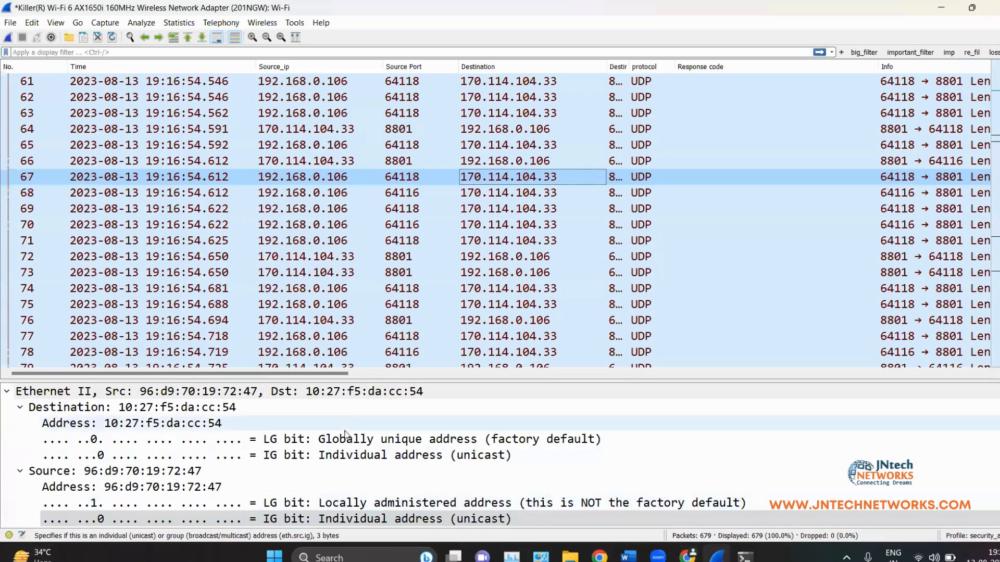
Step: Minimize Wireshark to show wireshark_notes_1.docx and scroll into The Main toolbar table
{"action": "left_click", "coordinate": [940, 7]}
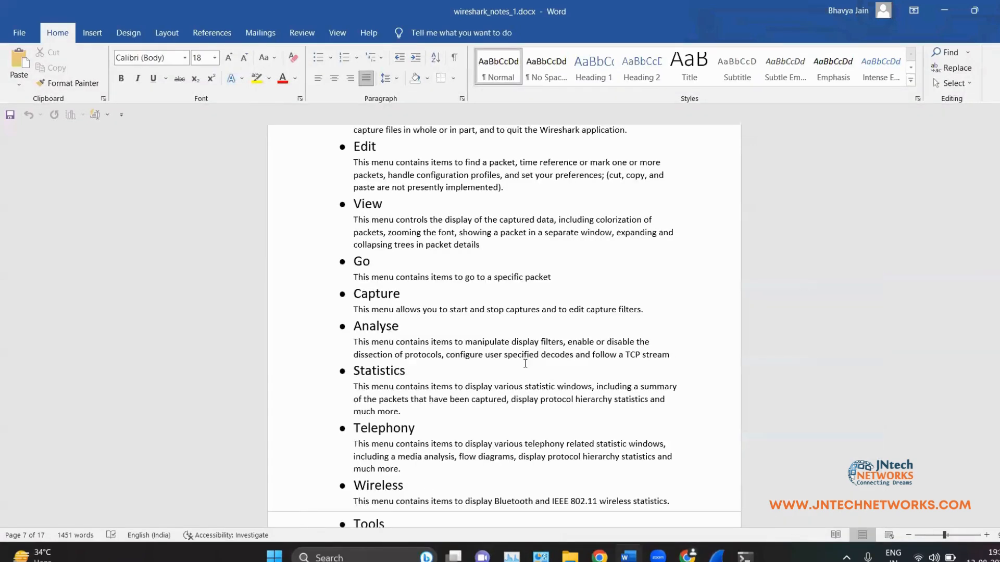
{"action": "scroll", "coordinate": [388, 417], "scroll_direction": "down", "scroll_amount": 8}
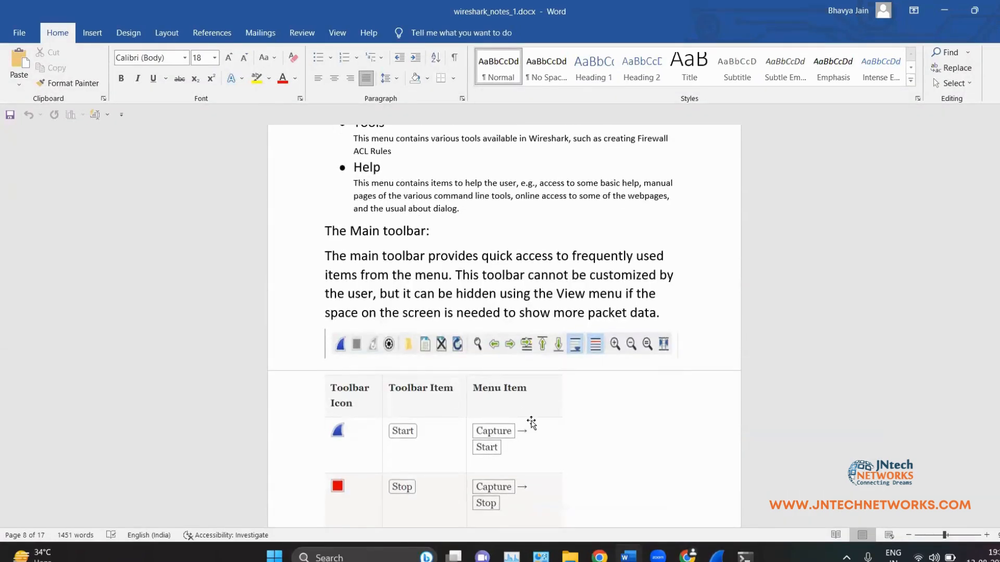
{"action": "scroll", "coordinate": [457, 298], "scroll_direction": "down", "scroll_amount": 1}
{"action": "scroll", "coordinate": [457, 298], "scroll_direction": "down", "scroll_amount": 3}
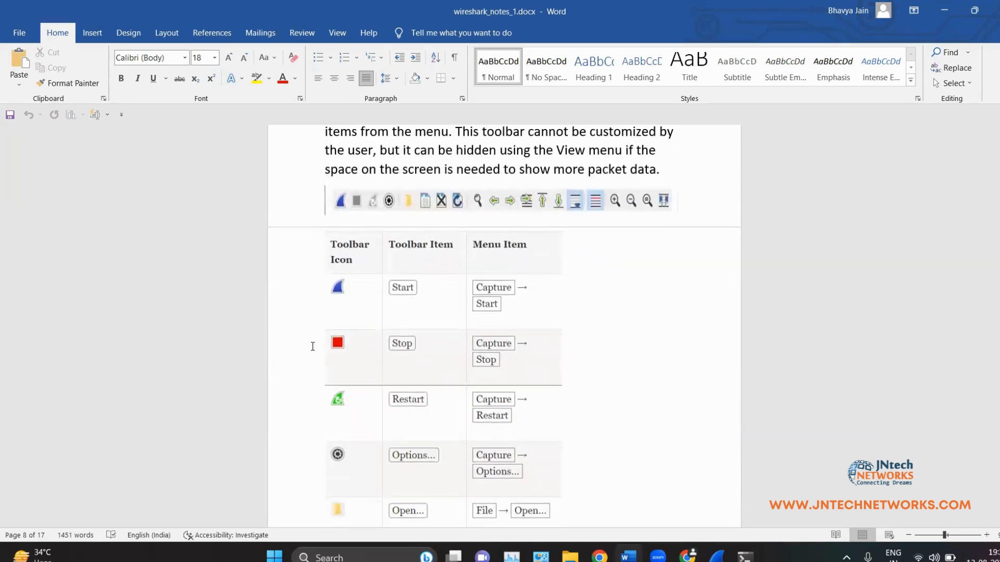
{"action": "scroll", "coordinate": [423, 287], "scroll_direction": "down", "scroll_amount": 2}
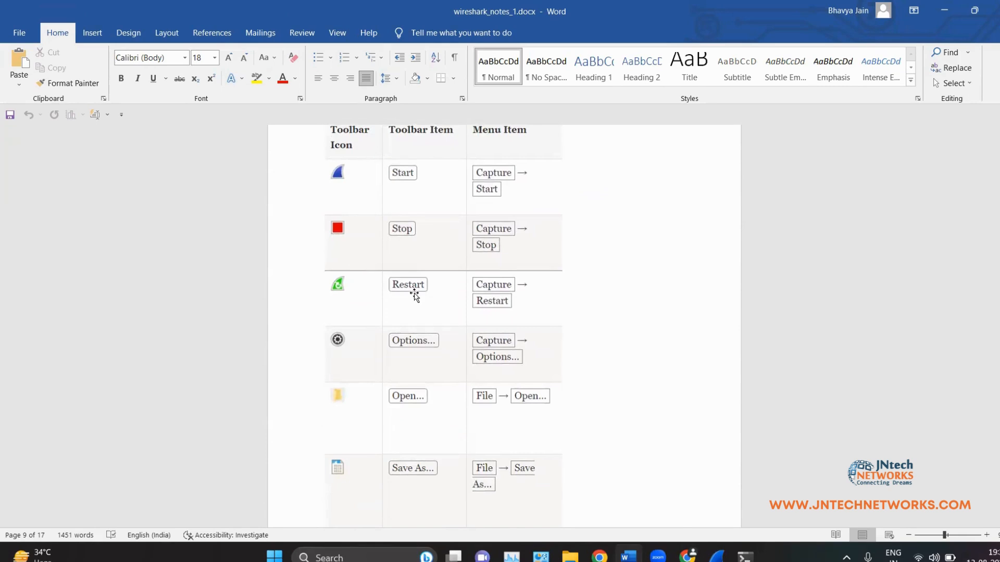
{"action": "scroll", "coordinate": [411, 291], "scroll_direction": "down", "scroll_amount": 2}
{"action": "scroll", "coordinate": [464, 272], "scroll_direction": "down", "scroll_amount": 2}
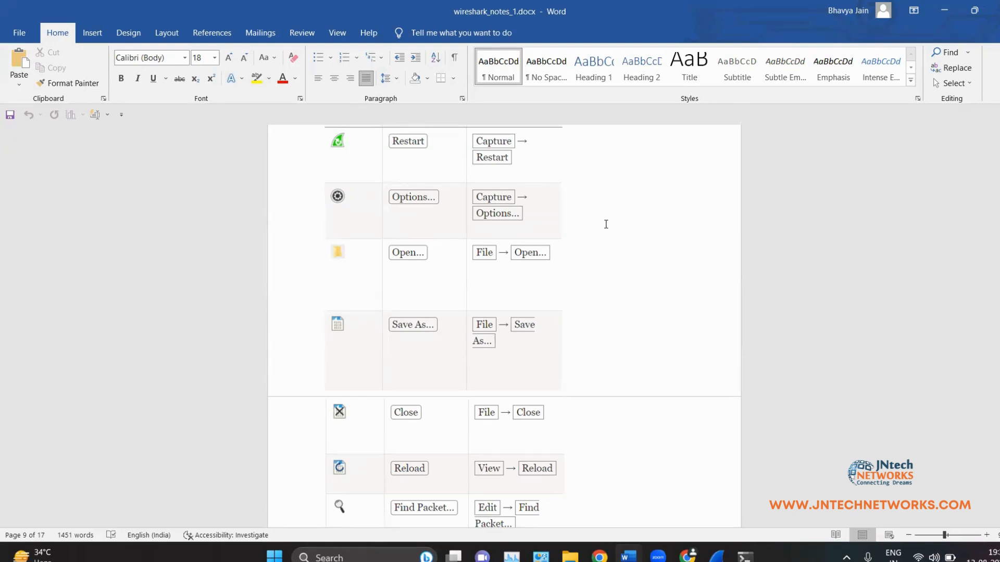
Step: Scroll the table down to the Go To Last Packet row, then bring Wireshark back
{"action": "scroll", "coordinate": [396, 229], "scroll_direction": "down", "scroll_amount": 2}
{"action": "scroll", "coordinate": [394, 209], "scroll_direction": "down", "scroll_amount": 4}
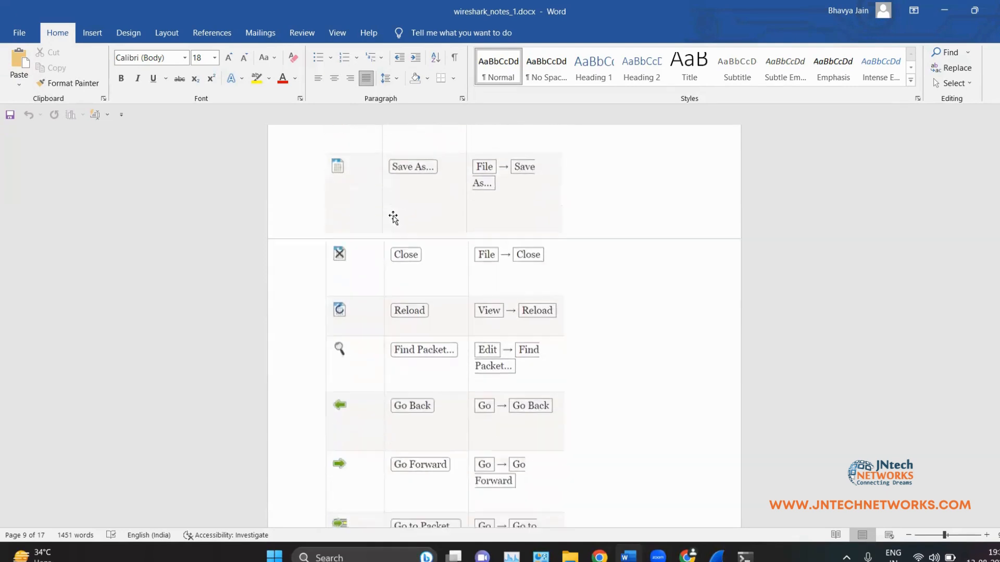
{"action": "scroll", "coordinate": [400, 204], "scroll_direction": "down", "scroll_amount": 2}
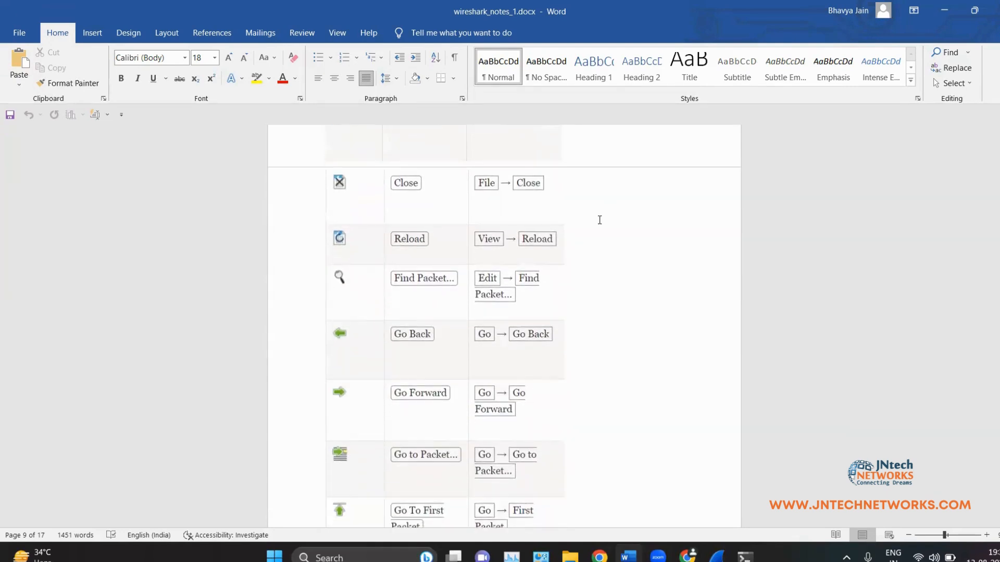
{"action": "scroll", "coordinate": [598, 219], "scroll_direction": "down", "scroll_amount": 4}
{"action": "scroll", "coordinate": [246, 237], "scroll_direction": "up", "scroll_amount": 1}
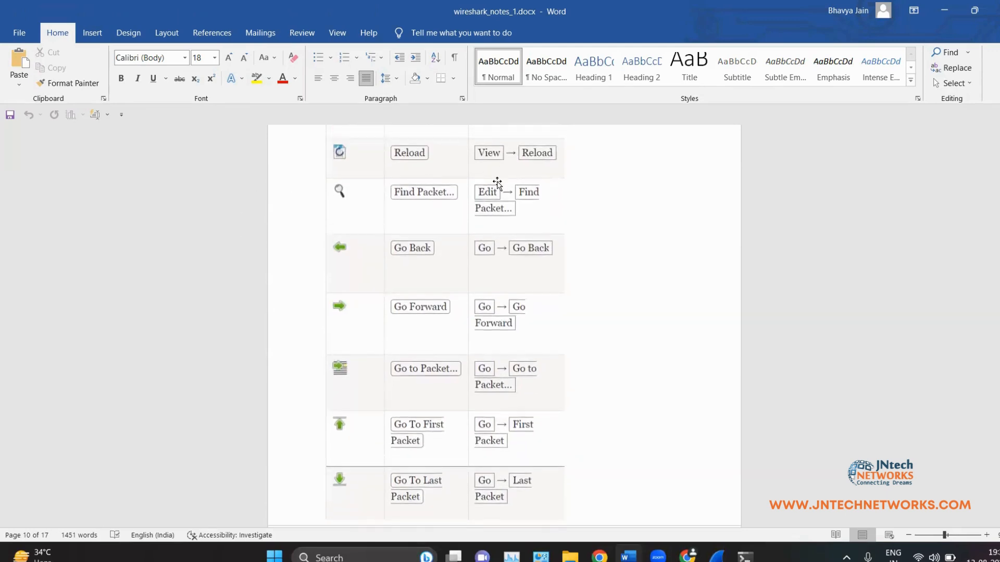
{"action": "scroll", "coordinate": [479, 154], "scroll_direction": "down", "scroll_amount": 2}
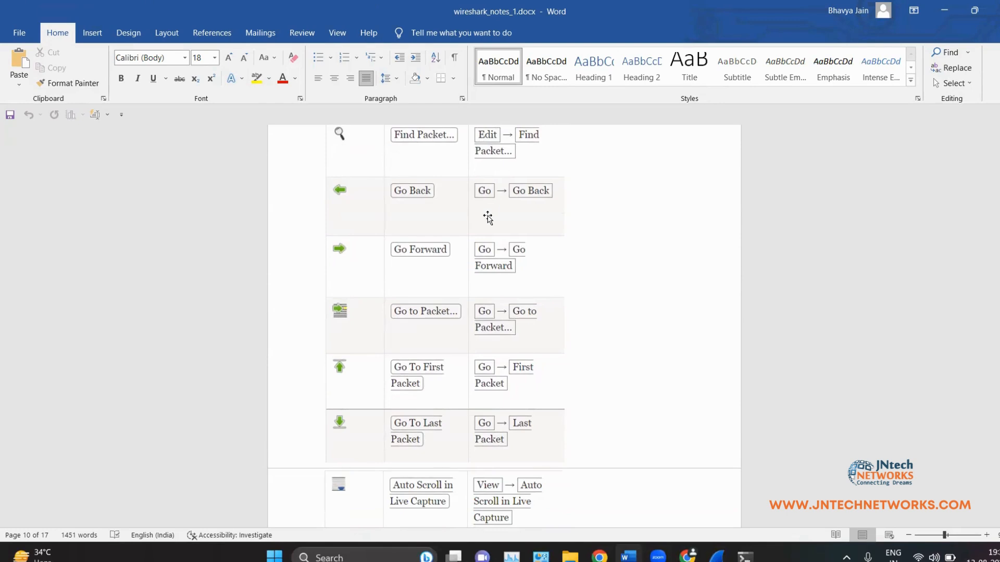
{"action": "left_click", "coordinate": [725, 553]}
Step: From packet 66, step three packets forward and back with the toolbar, then with arrow keys
{"action": "left_click", "coordinate": [420, 166]}
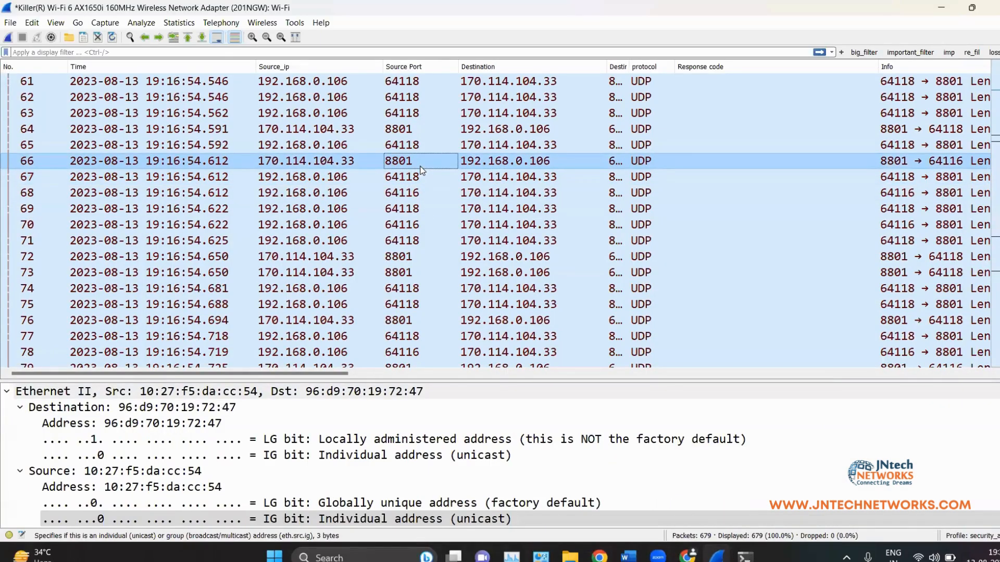
{"action": "left_click", "coordinate": [154, 38]}
{"action": "left_click", "coordinate": [154, 37]}
{"action": "left_click", "coordinate": [154, 37]}
{"action": "left_click", "coordinate": [154, 38]}
{"action": "left_click", "coordinate": [154, 38]}
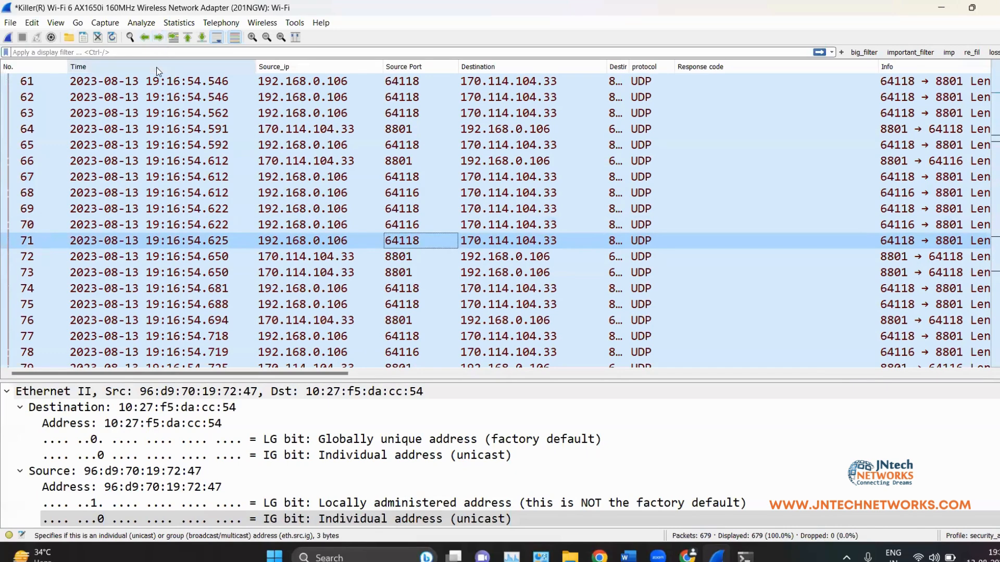
{"action": "left_click", "coordinate": [145, 38]}
{"action": "left_click", "coordinate": [145, 37]}
{"action": "left_click", "coordinate": [145, 38]}
{"action": "left_click", "coordinate": [145, 38]}
{"action": "left_click", "coordinate": [144, 37]}
{"action": "left_click", "coordinate": [145, 38]}
{"action": "key", "text": "Down"}
{"action": "key", "text": "Down"}
{"action": "key", "text": "Down"}
{"action": "key", "text": "Down"}
{"action": "key", "text": "Down"}
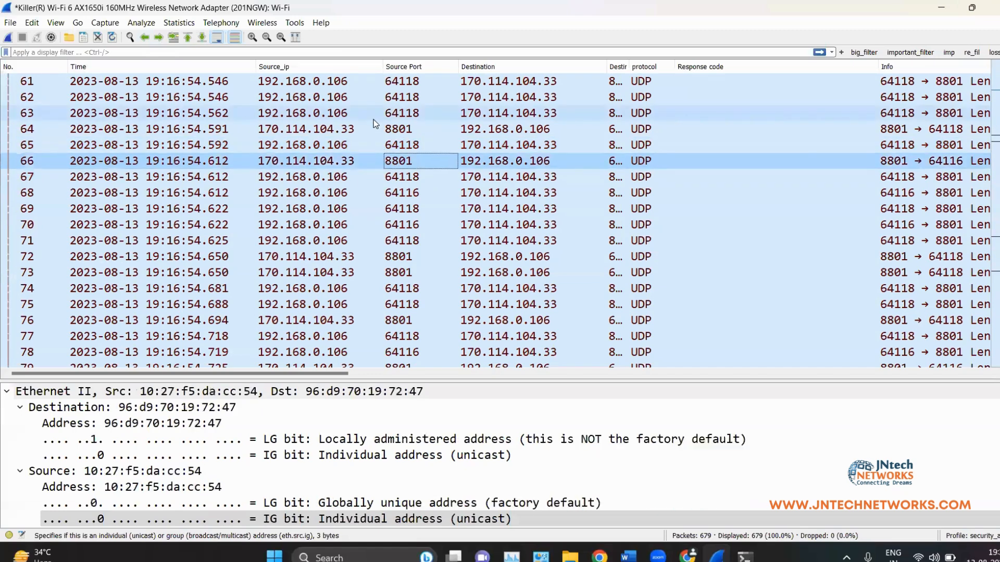
{"action": "key", "text": "Up"}
{"action": "key", "text": "Up"}
{"action": "key", "text": "Up"}
{"action": "key", "text": "Up"}
{"action": "key", "text": "Down"}
{"action": "key", "text": "Down"}
{"action": "key", "text": "Down"}
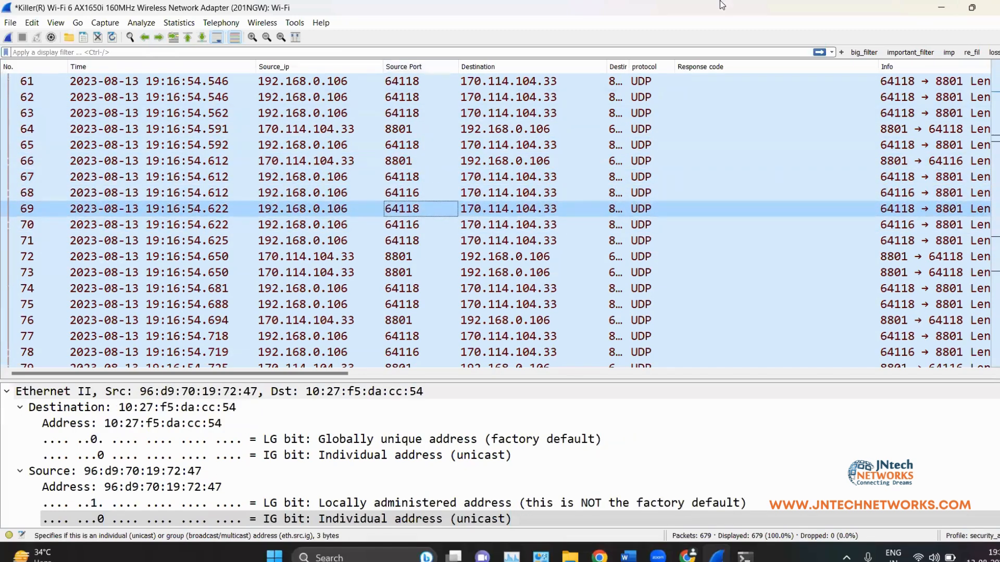
Step: Compare with the Word notes, scrolling to the Zoom and Resize Columns rows and Filter toolbar section
{"action": "left_click", "coordinate": [972, 7]}
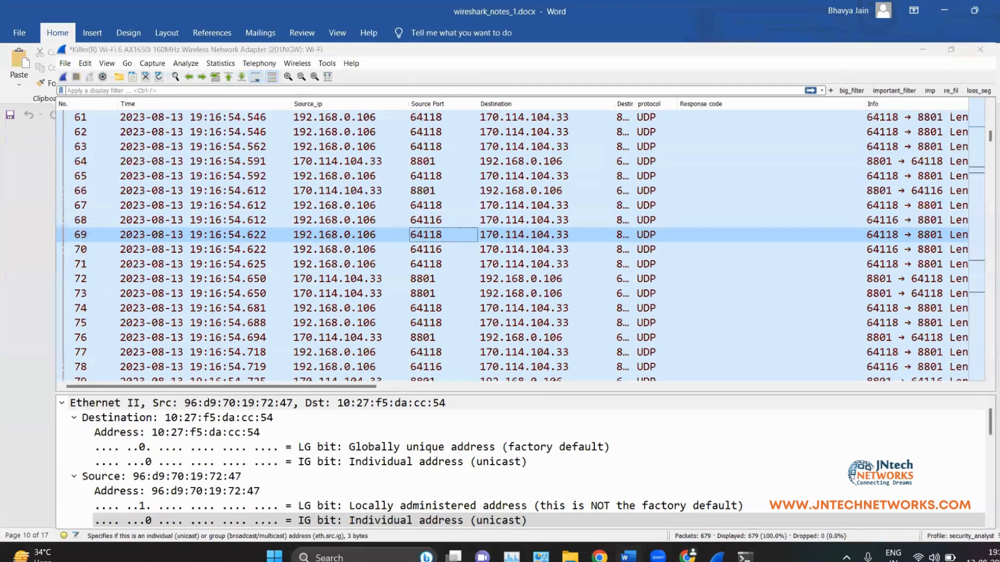
{"action": "scroll", "coordinate": [460, 284], "scroll_direction": "down", "scroll_amount": 1}
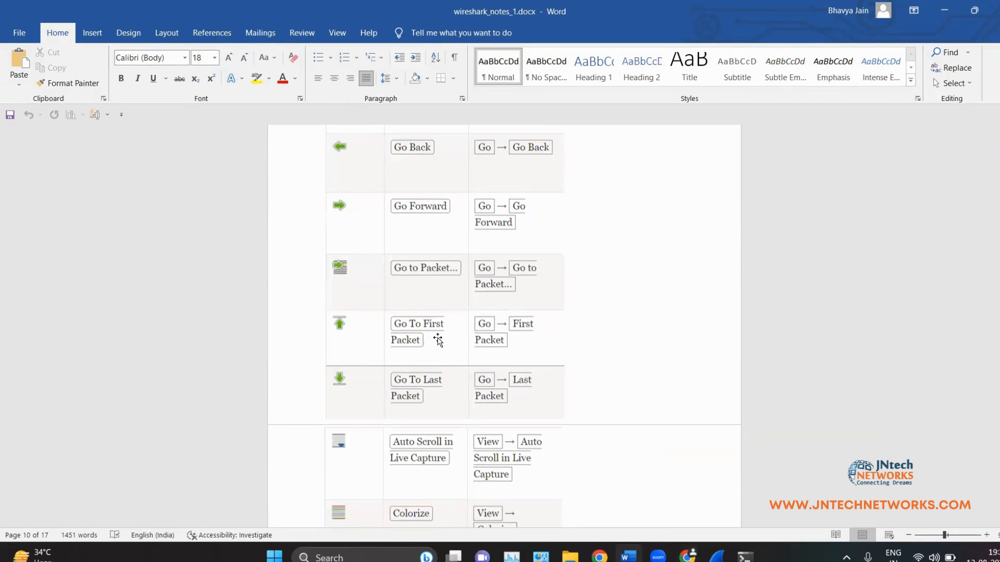
{"action": "scroll", "coordinate": [437, 335], "scroll_direction": "down", "scroll_amount": 3}
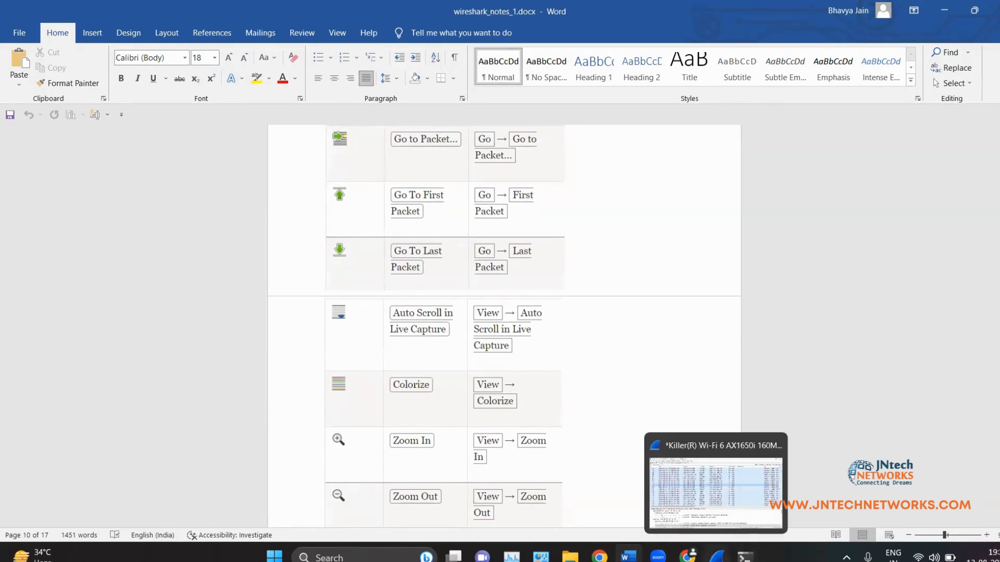
{"action": "left_click", "coordinate": [717, 556]}
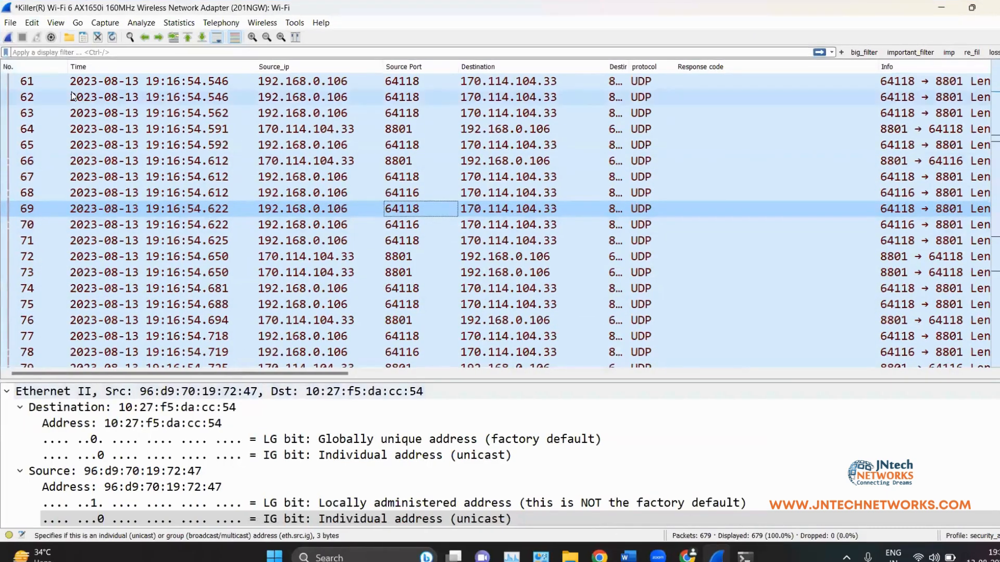
{"action": "scroll", "coordinate": [280, 170], "scroll_direction": "down", "scroll_amount": 20}
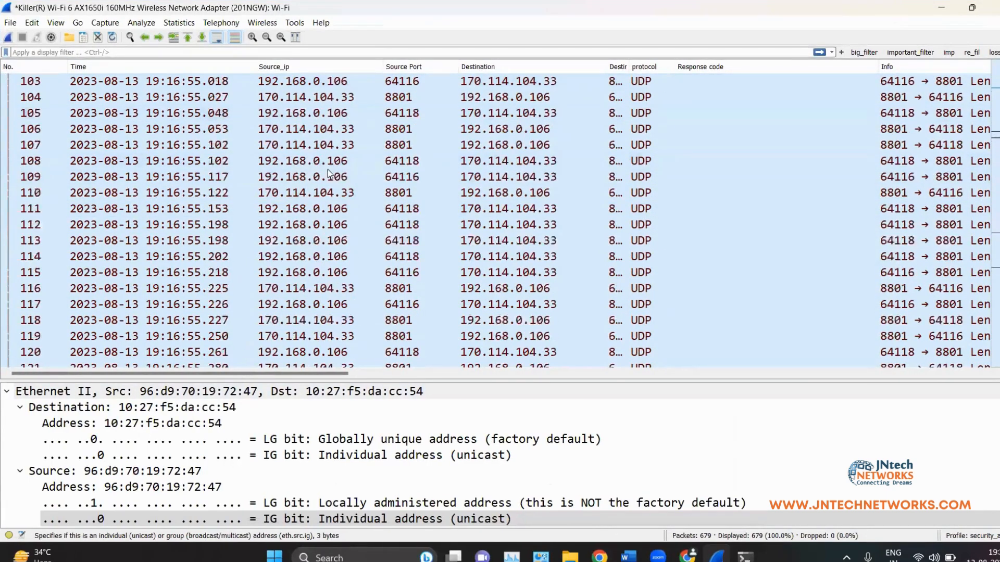
{"action": "scroll", "coordinate": [373, 194], "scroll_direction": "down", "scroll_amount": 20}
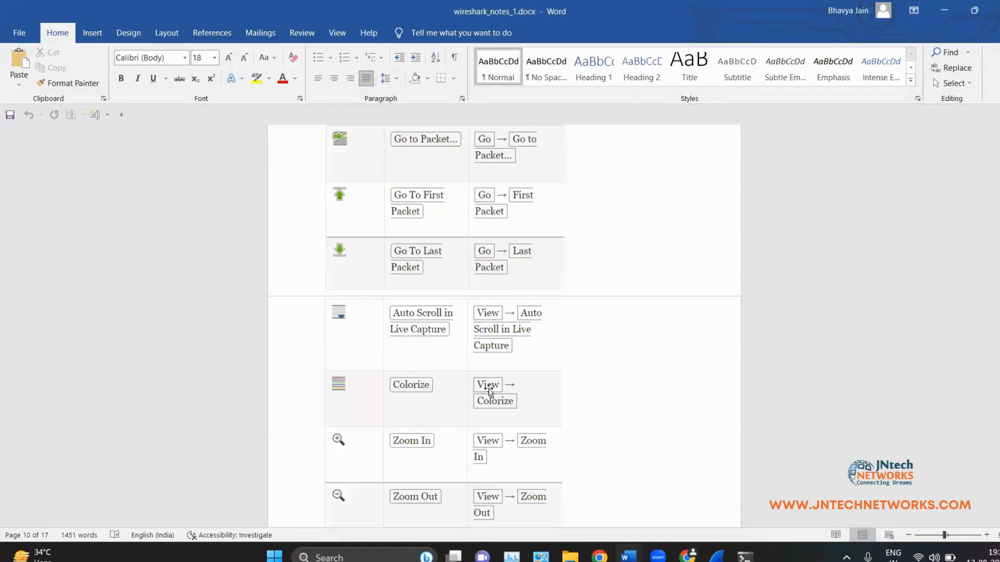
{"action": "scroll", "coordinate": [484, 396], "scroll_direction": "down", "scroll_amount": 3}
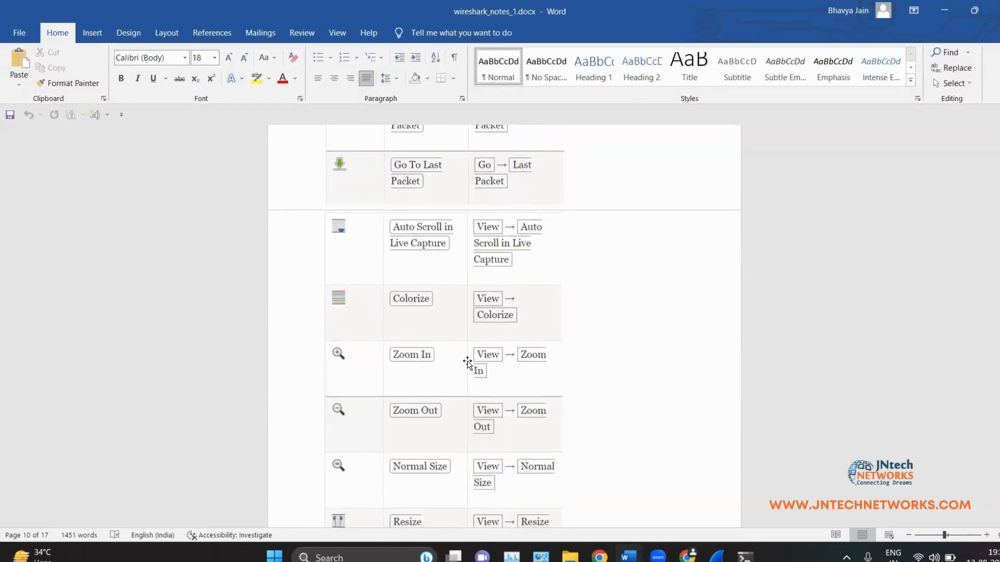
{"action": "scroll", "coordinate": [476, 347], "scroll_direction": "down", "scroll_amount": 3}
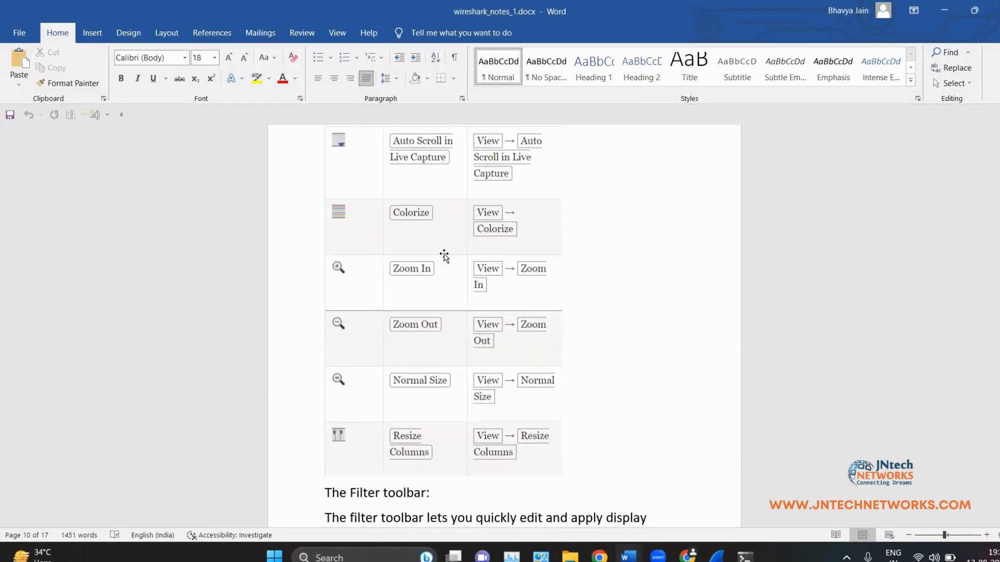
{"action": "scroll", "coordinate": [444, 256], "scroll_direction": "down", "scroll_amount": 1}
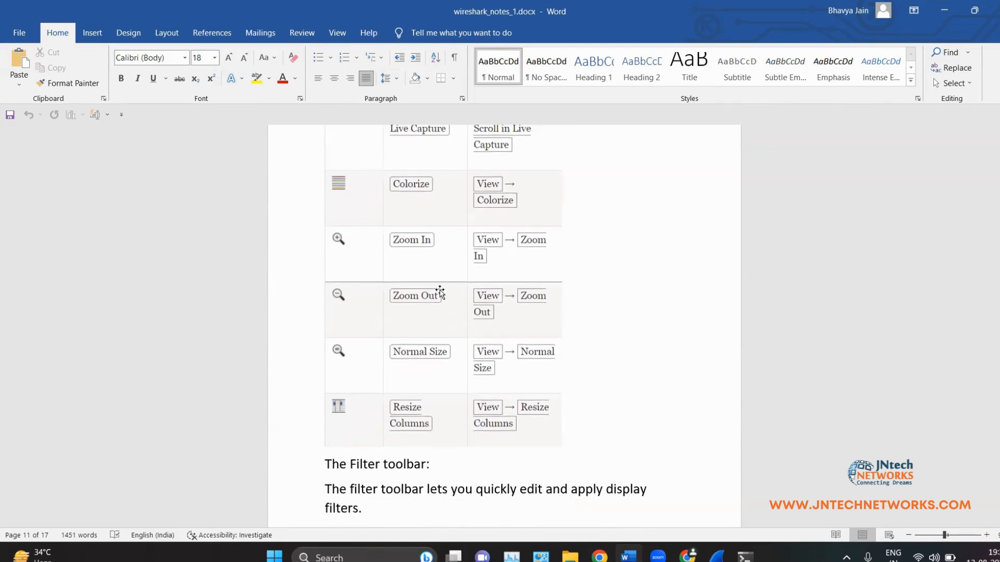
Step: Return to the capture and try larger and smaller packet text, then reset it to normal size
{"action": "left_click", "coordinate": [945, 9]}
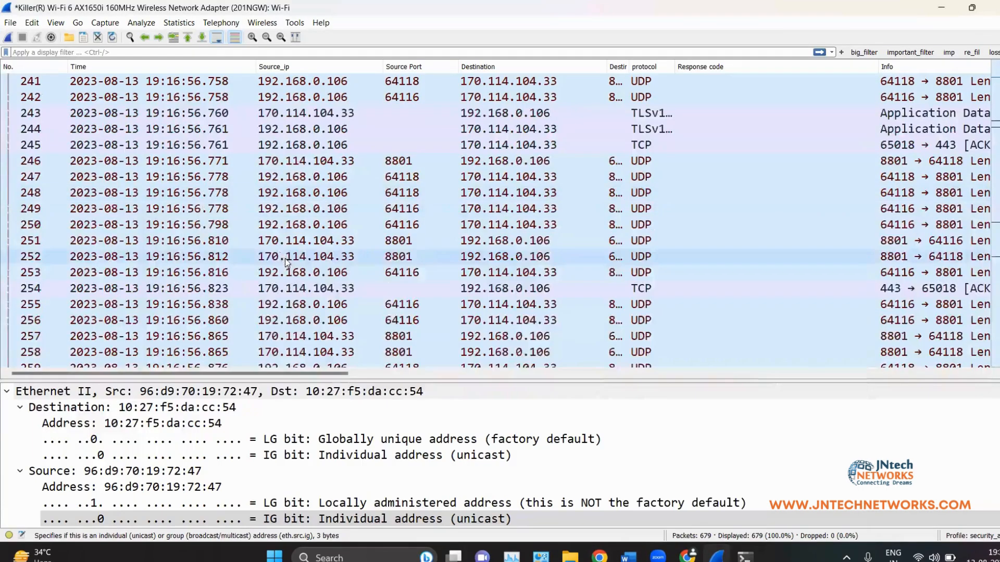
{"action": "left_click", "coordinate": [253, 37]}
{"action": "left_click", "coordinate": [267, 37]}
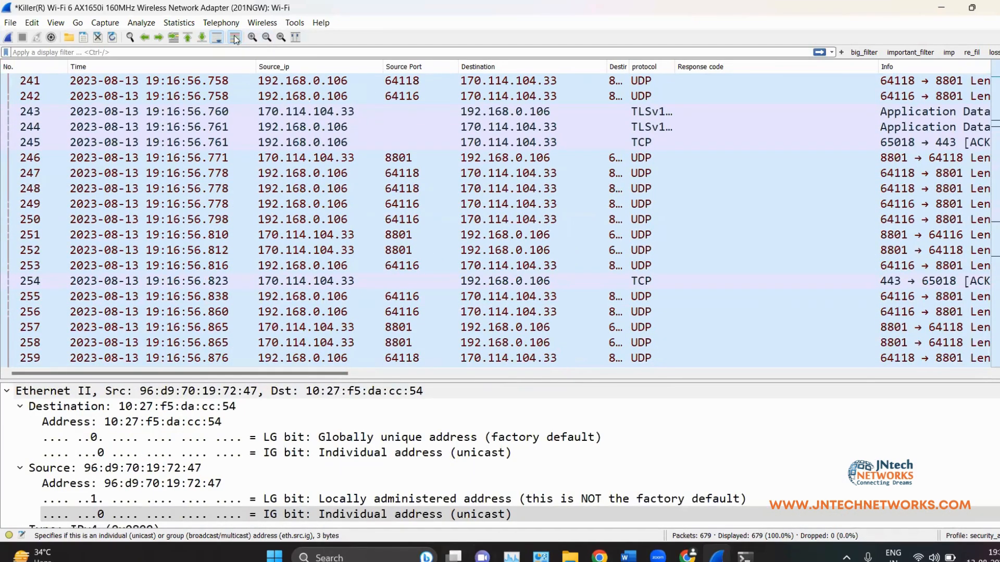
{"action": "left_click", "coordinate": [281, 38]}
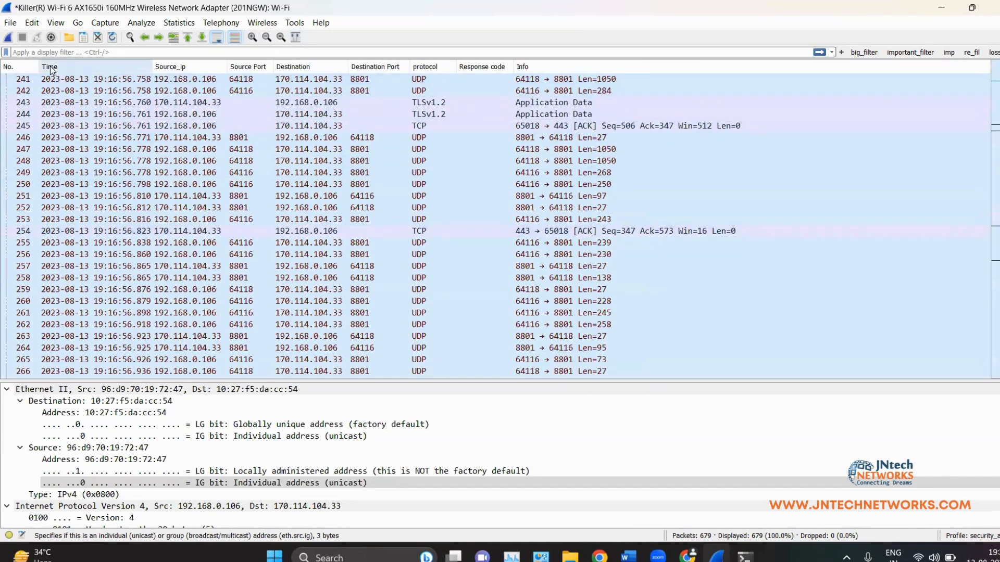
Step: Drag the No., Time and Source_ip column borders wider so full Info text shows
{"action": "left_click_drag", "start_coordinate": [38, 65], "coordinate": [95, 67]}
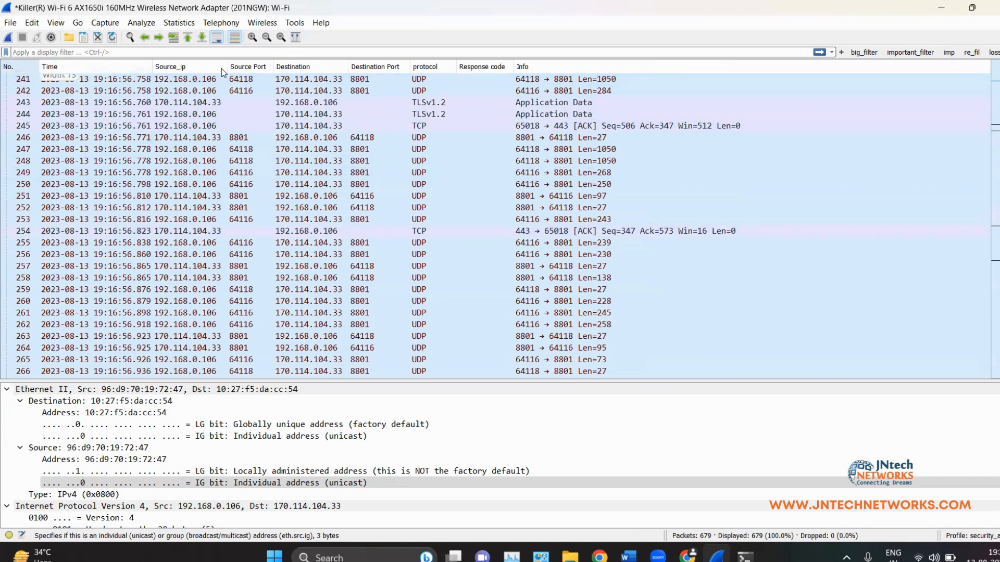
{"action": "left_click_drag", "start_coordinate": [211, 67], "coordinate": [236, 68]}
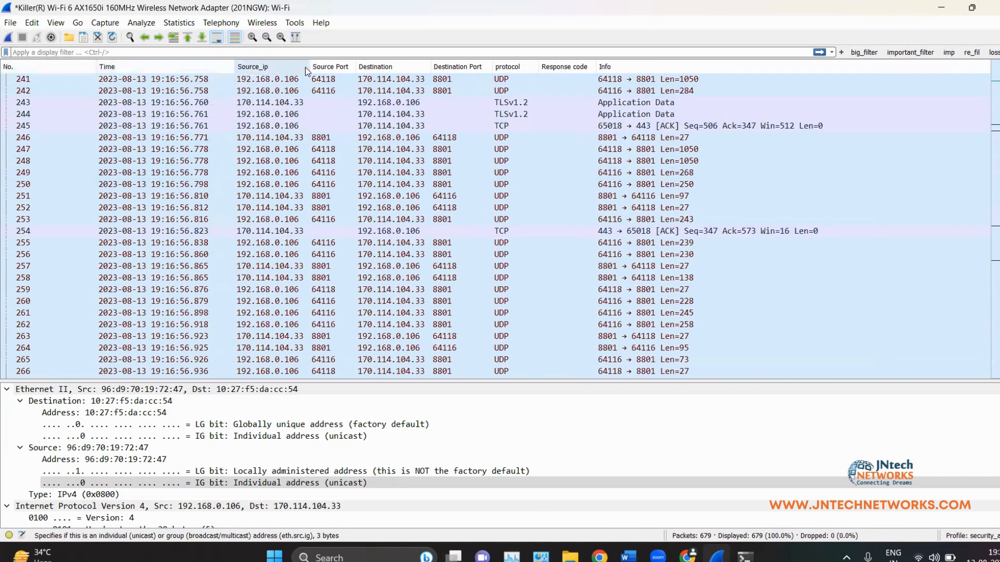
{"action": "left_click_drag", "start_coordinate": [310, 66], "coordinate": [338, 67]}
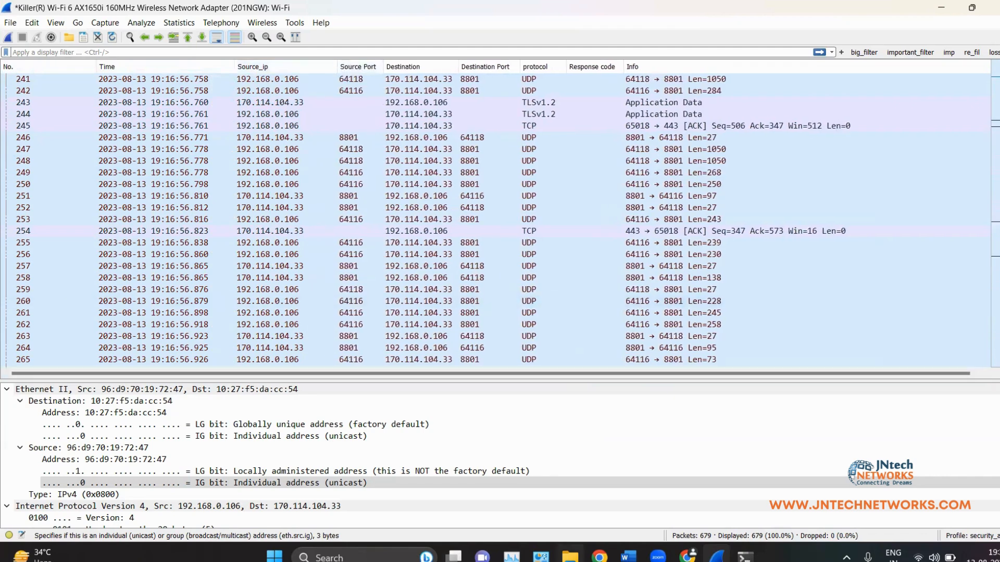
Step: Review the packet list columns in Column Preferences, then close it
{"action": "right_click", "coordinate": [262, 71]}
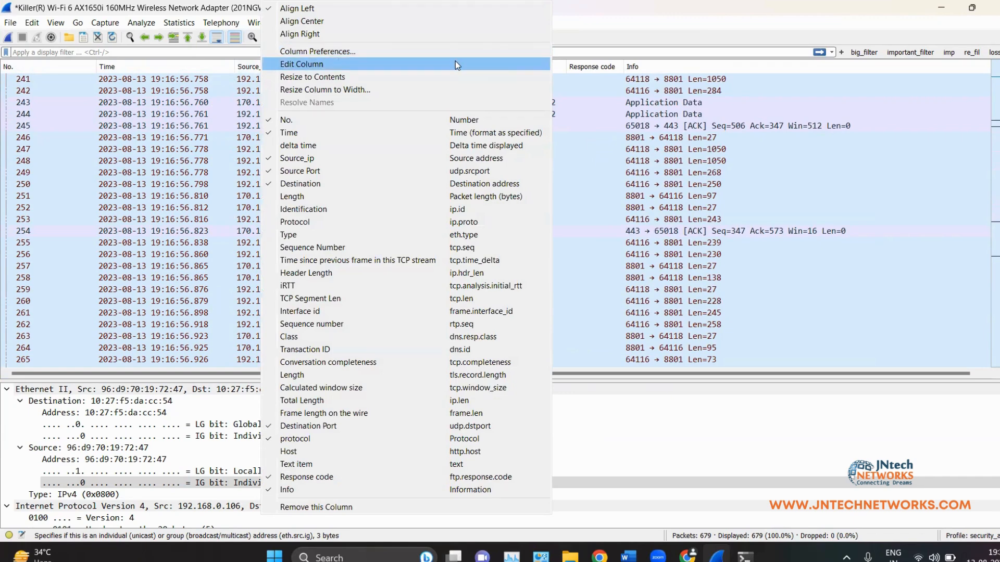
{"action": "left_click", "coordinate": [318, 51]}
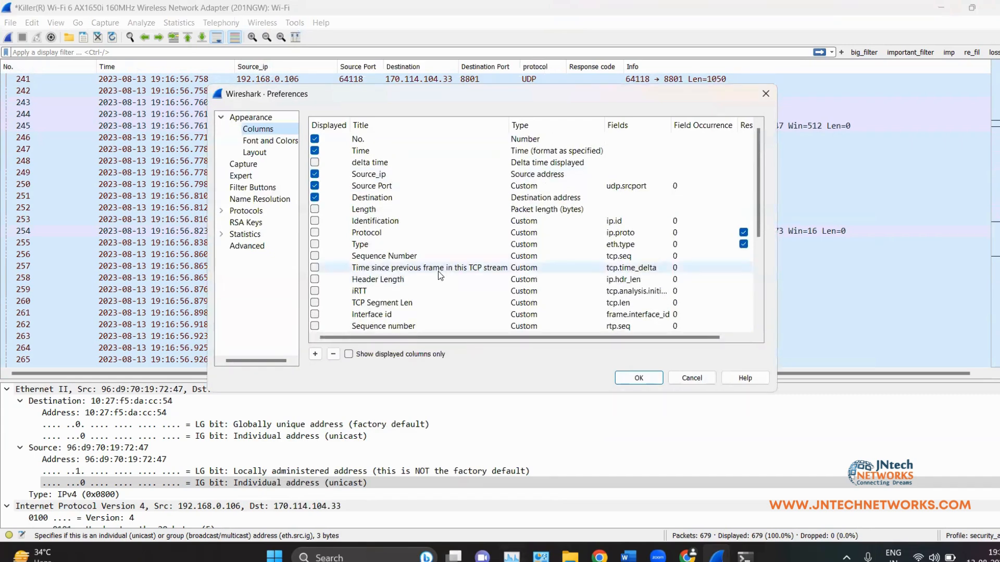
{"action": "scroll", "coordinate": [439, 276], "scroll_direction": "down", "scroll_amount": 5}
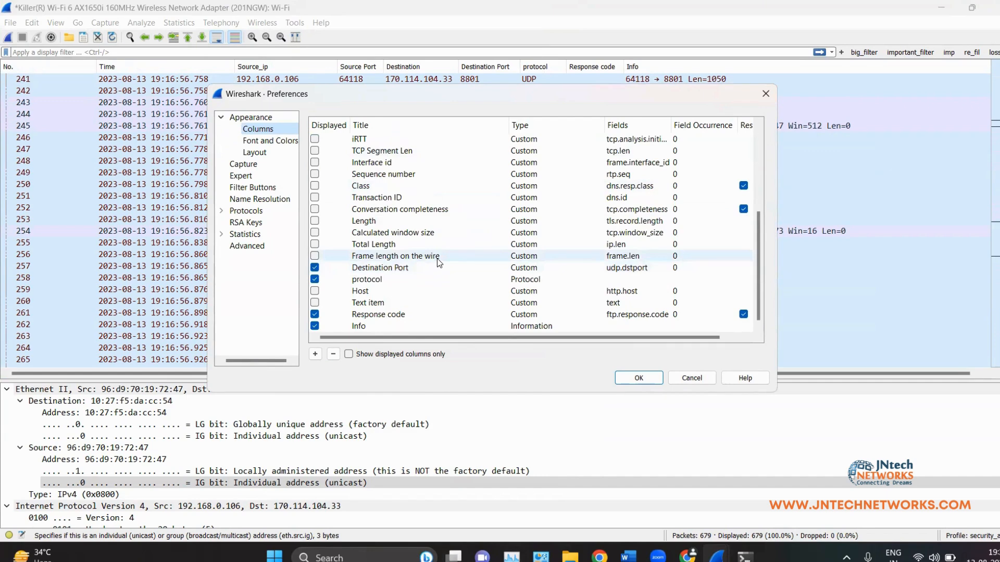
{"action": "scroll", "coordinate": [557, 286], "scroll_direction": "up", "scroll_amount": 5}
{"action": "left_click", "coordinate": [691, 377]}
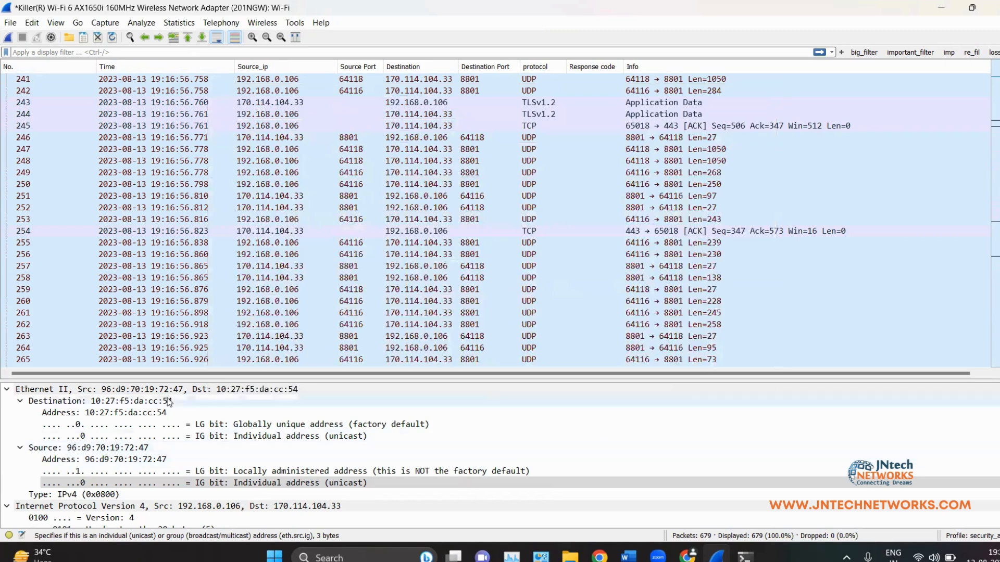
Step: Hide the Response code column from the packet list
{"action": "scroll", "coordinate": [190, 440], "scroll_direction": "down", "scroll_amount": 8}
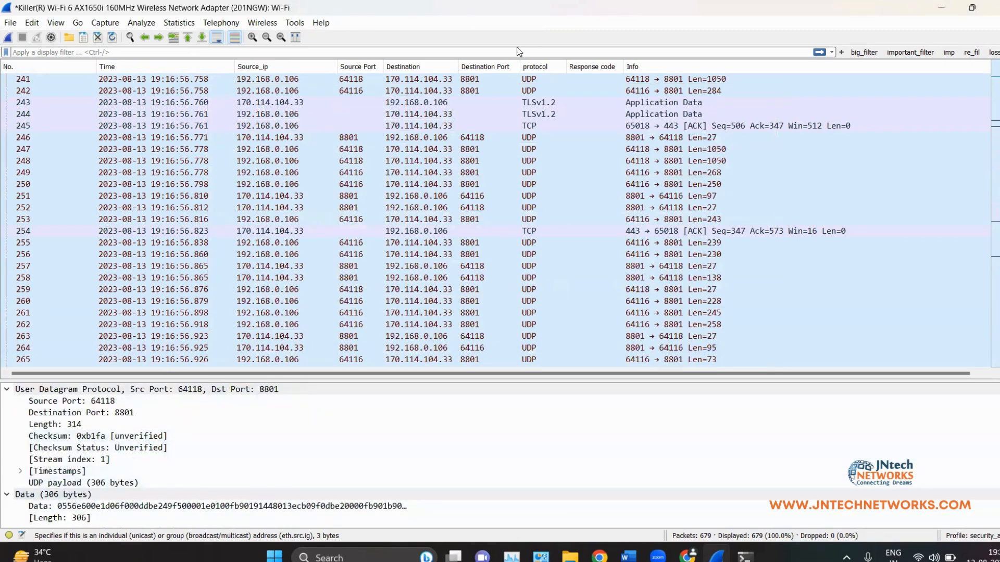
{"action": "right_click", "coordinate": [598, 73]}
{"action": "left_click", "coordinate": [648, 475]}
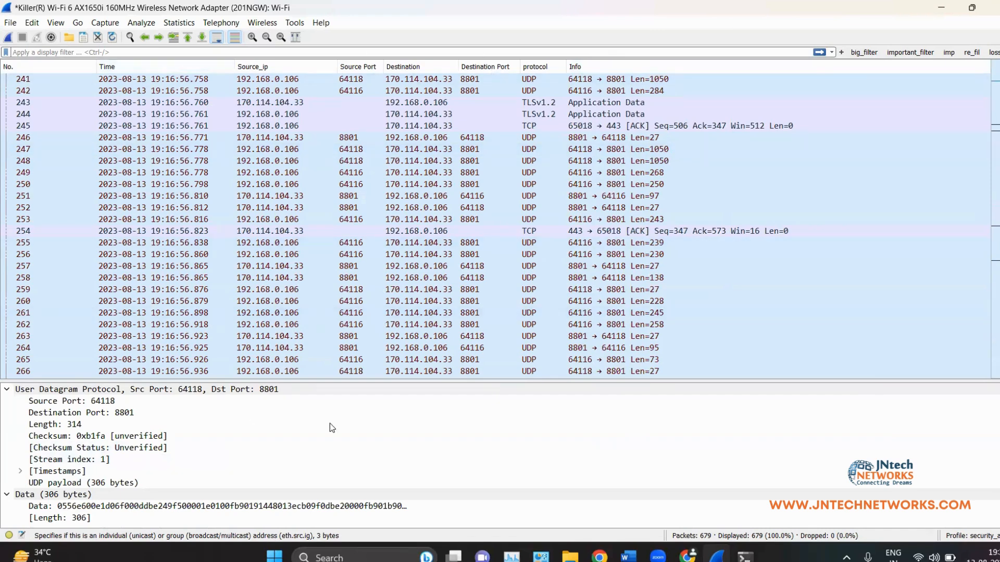
Step: Retitle the Source_ip column as Src_ip via Edit Column
{"action": "right_click", "coordinate": [249, 73]}
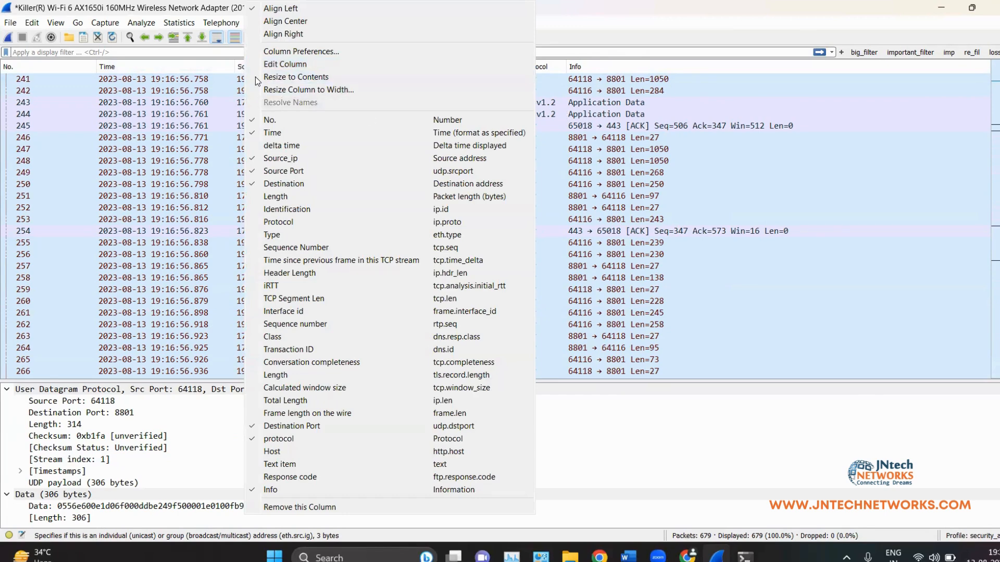
{"action": "left_click", "coordinate": [285, 64]}
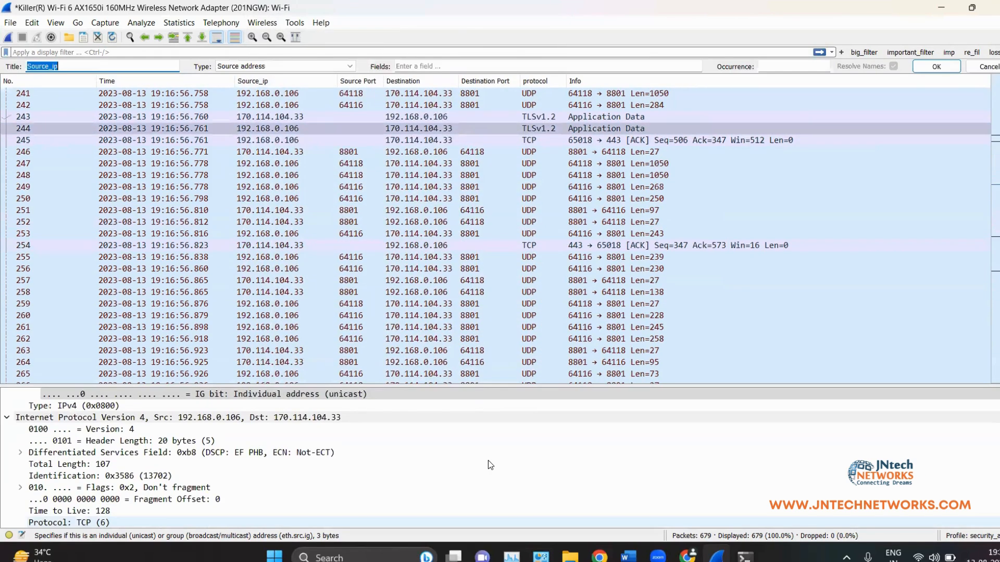
{"action": "left_click", "coordinate": [59, 67]}
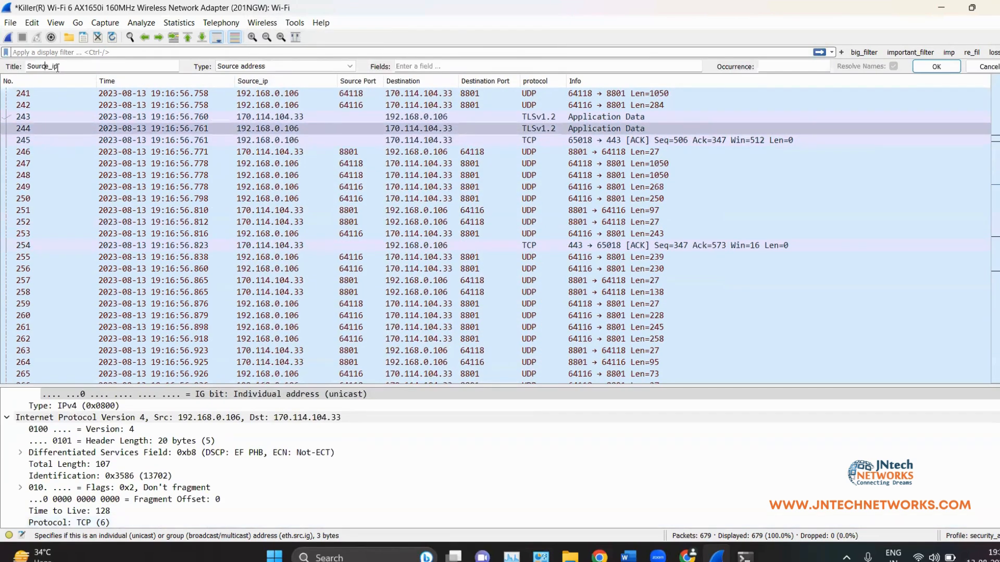
{"action": "key", "text": "BackSpace"}
{"action": "key", "text": "BackSpace"}
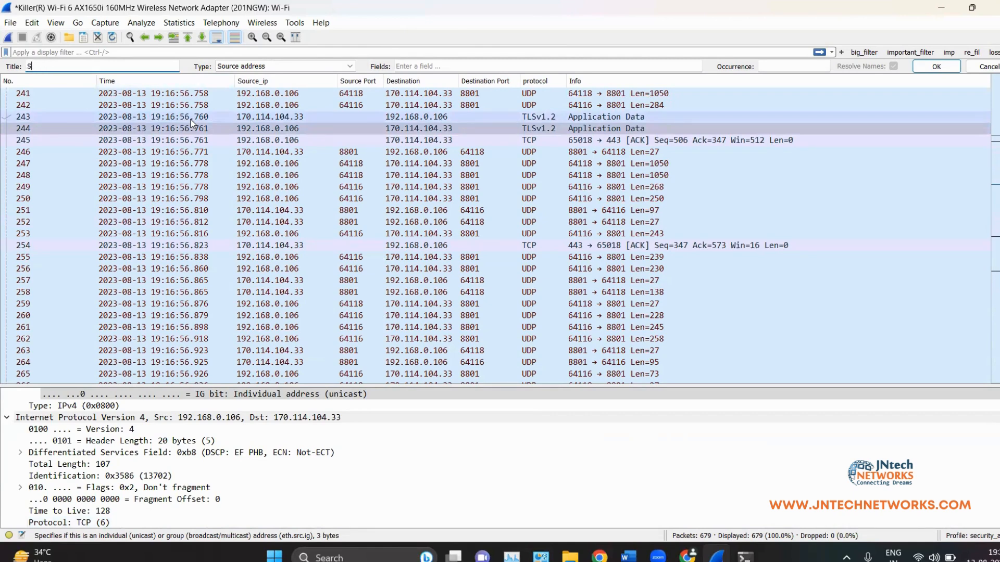
{"action": "type", "text": "rc_ip"}
{"action": "key", "text": "Return"}
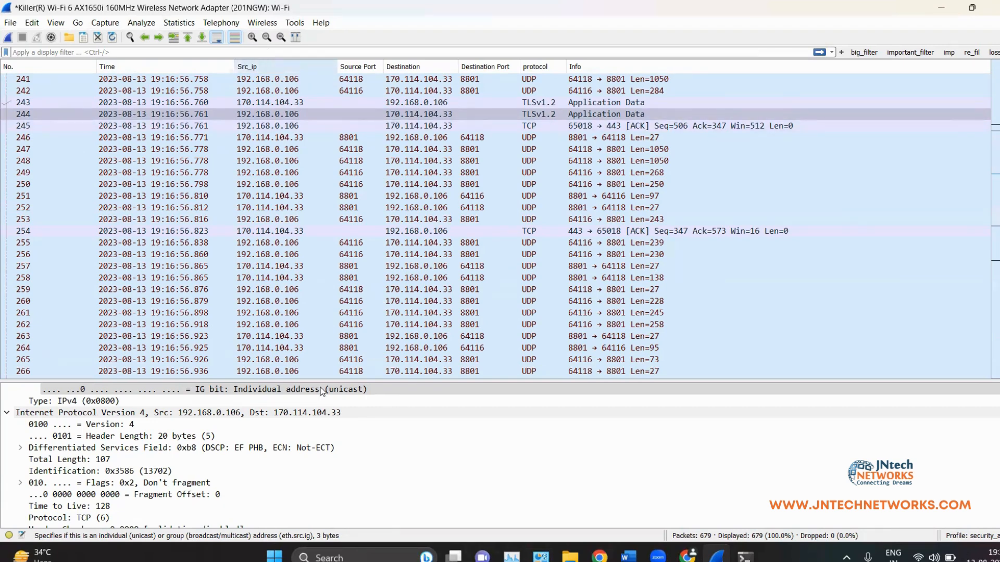
Step: Narrow the Src_ip column, enlarge the packet details pane, and select the IP Version field
{"action": "right_click", "coordinate": [270, 66]}
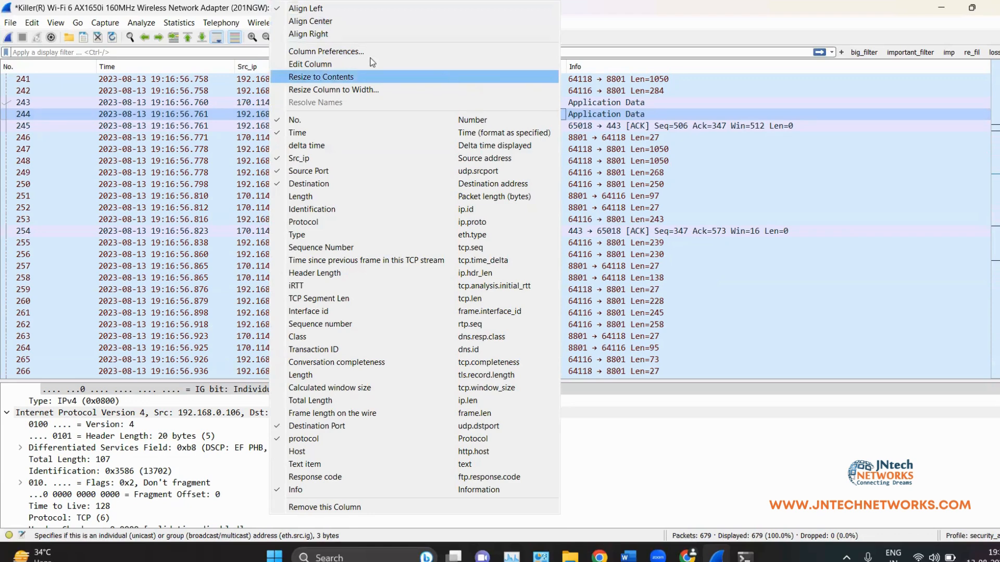
{"action": "left_click", "coordinate": [636, 141]}
{"action": "left_click_drag", "start_coordinate": [342, 66], "coordinate": [314, 83]}
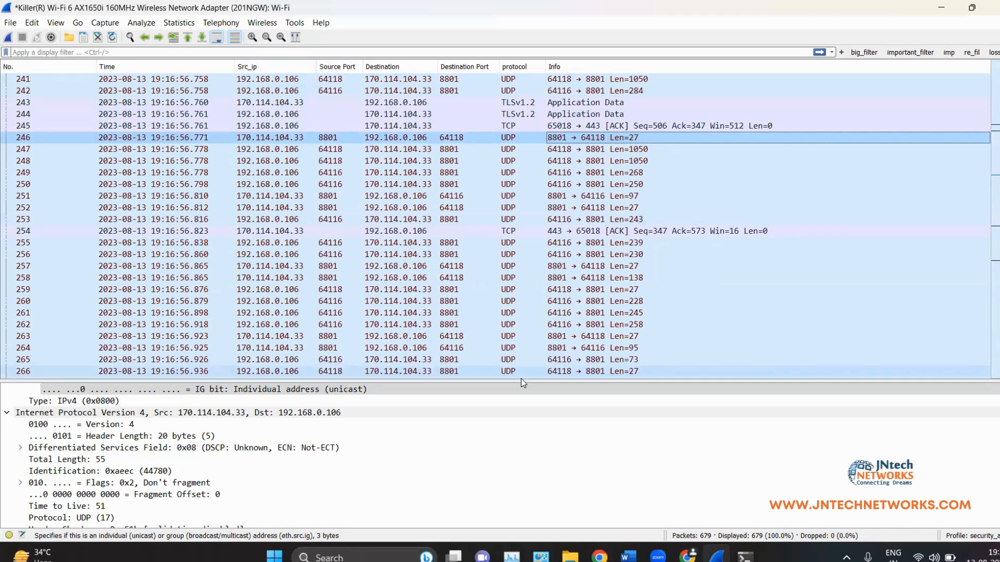
{"action": "left_click_drag", "start_coordinate": [482, 384], "coordinate": [482, 187]}
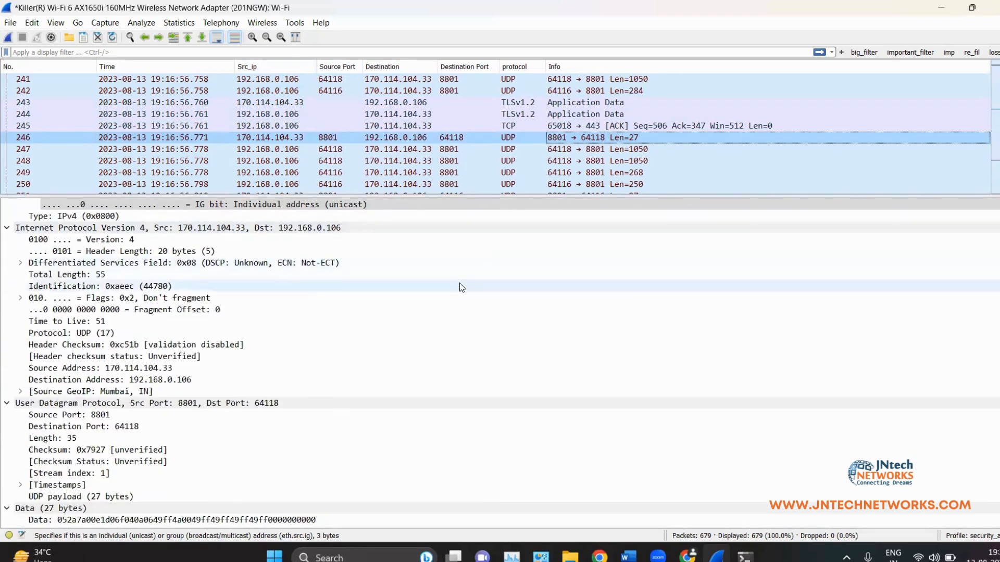
{"action": "left_click", "coordinate": [116, 240]}
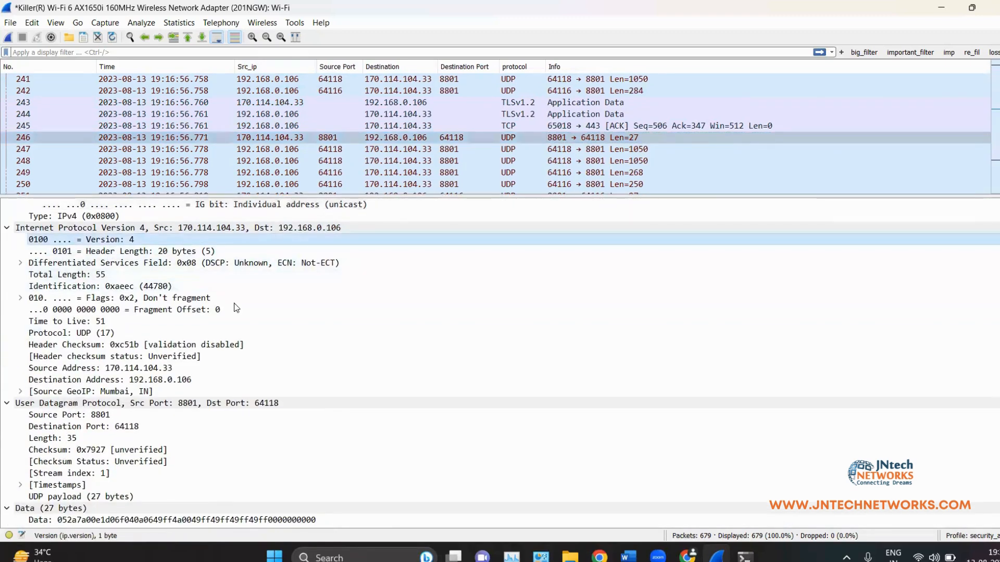
Step: Apply the IP Version field as a packet list column, widen it and centre its values
{"action": "right_click", "coordinate": [134, 246]}
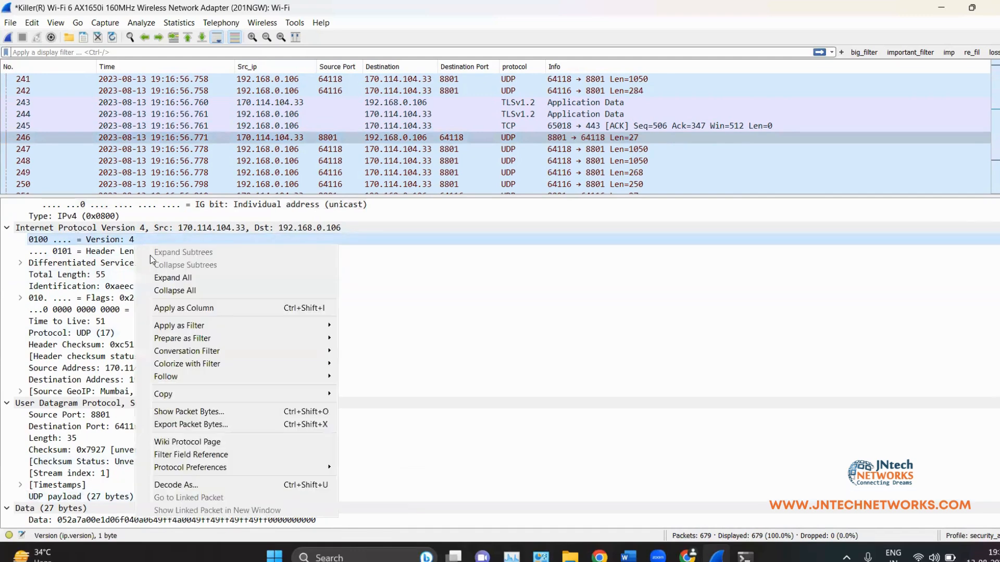
{"action": "left_click", "coordinate": [195, 313]}
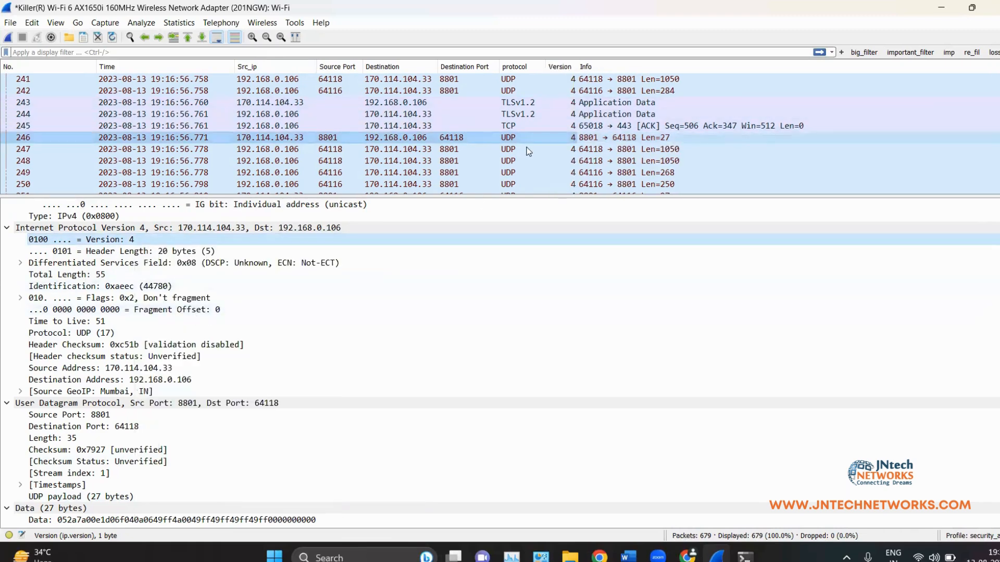
{"action": "left_click_drag", "start_coordinate": [515, 192], "coordinate": [513, 349]}
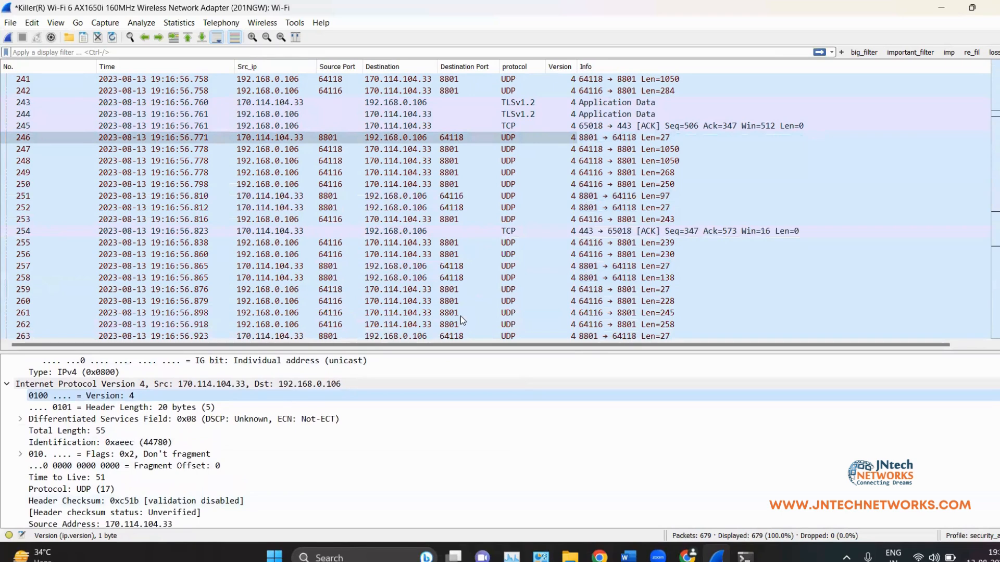
{"action": "left_click_drag", "start_coordinate": [577, 67], "coordinate": [620, 66]}
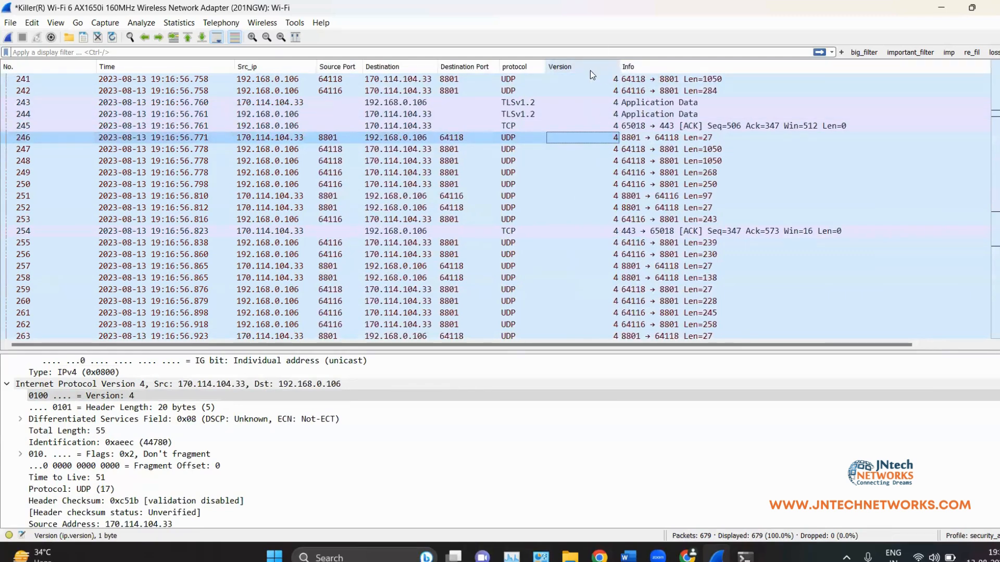
{"action": "left_click", "coordinate": [630, 30]}
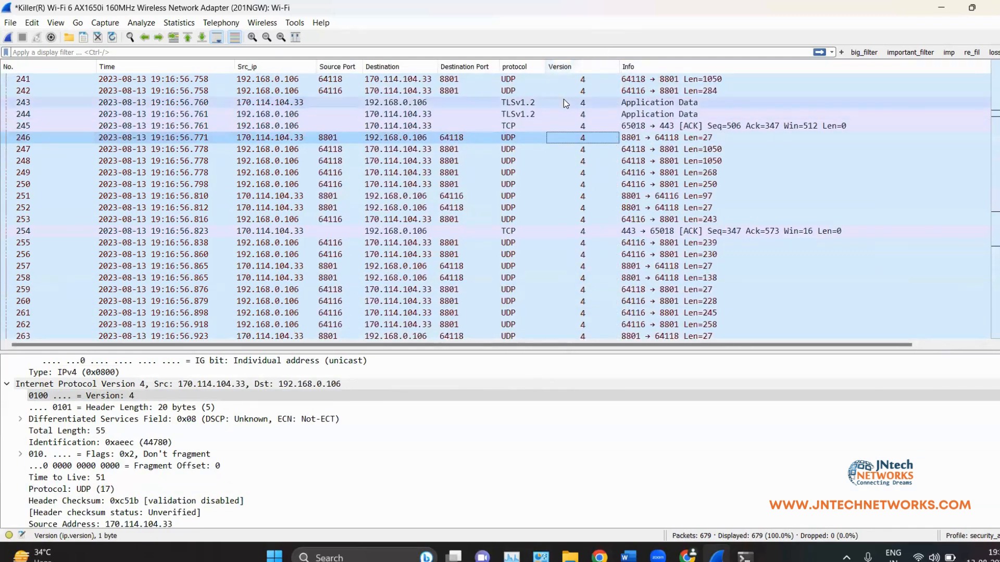
{"action": "scroll", "coordinate": [564, 114], "scroll_direction": "down", "scroll_amount": 20}
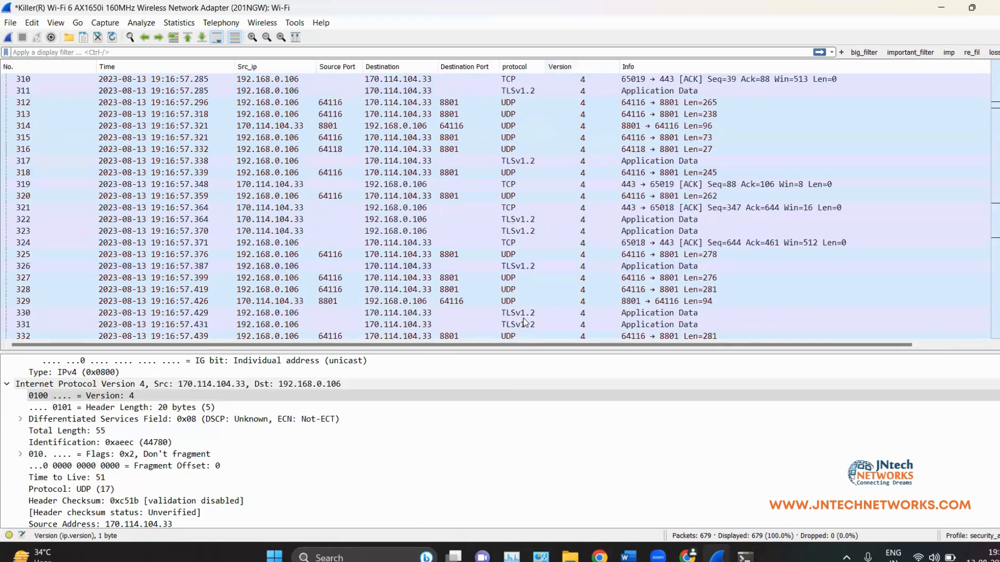
{"action": "scroll", "coordinate": [529, 172], "scroll_direction": "down", "scroll_amount": 16}
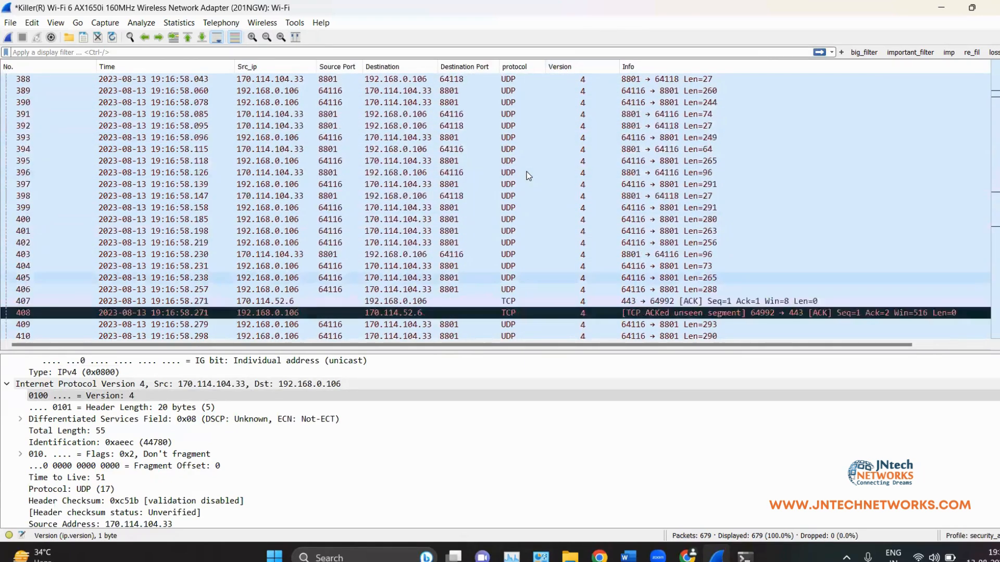
{"action": "scroll", "coordinate": [529, 170], "scroll_direction": "up", "scroll_amount": 17}
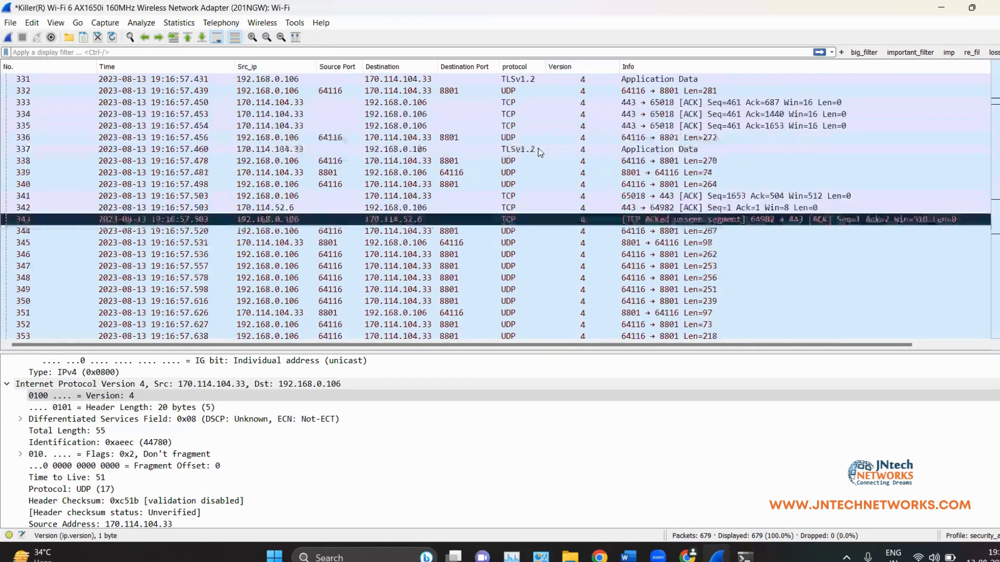
Step: Rename the Version column title to ip_Version
{"action": "right_click", "coordinate": [568, 71]}
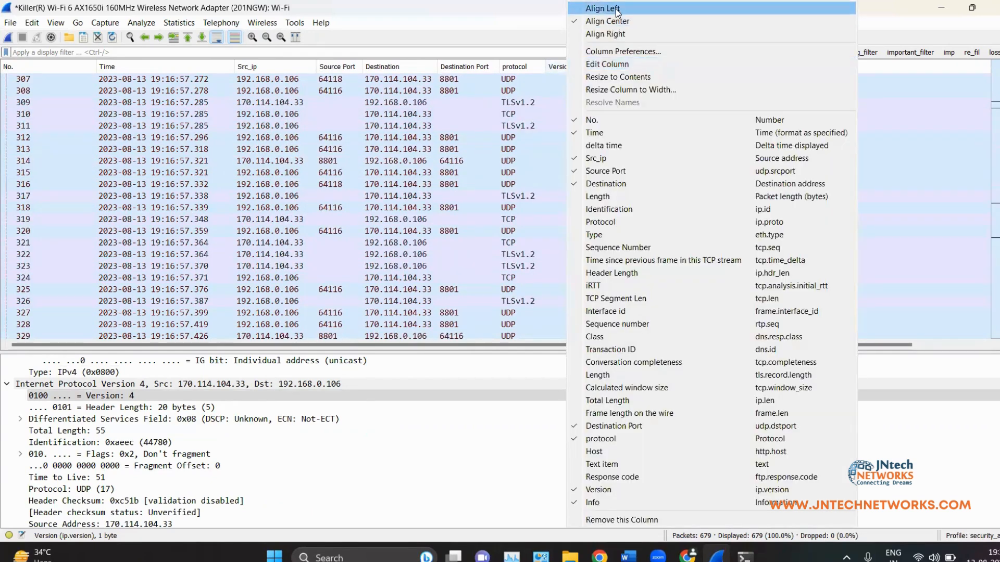
{"action": "left_click", "coordinate": [624, 64]}
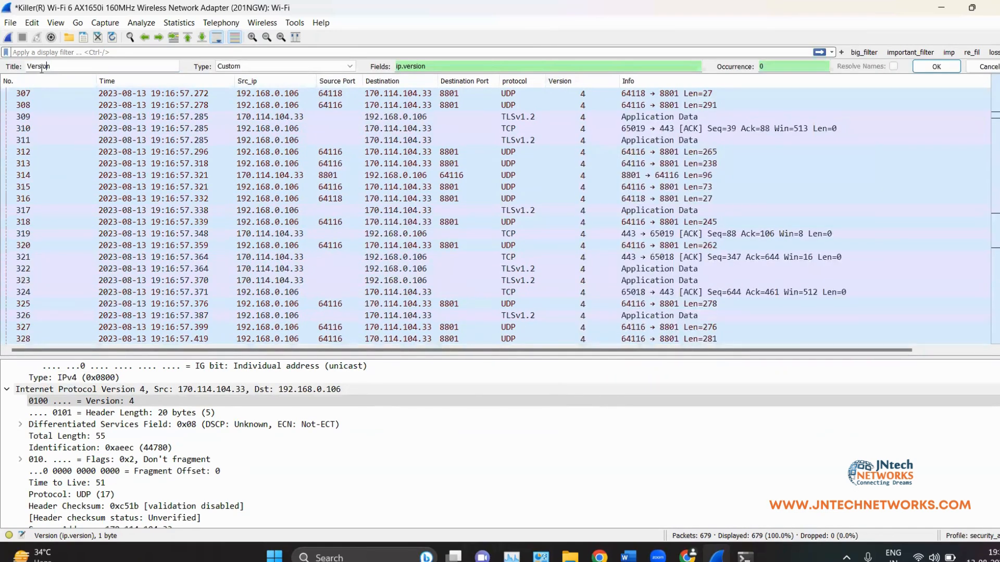
{"action": "type", "text": "ip_"}
{"action": "left_click", "coordinate": [936, 73]}
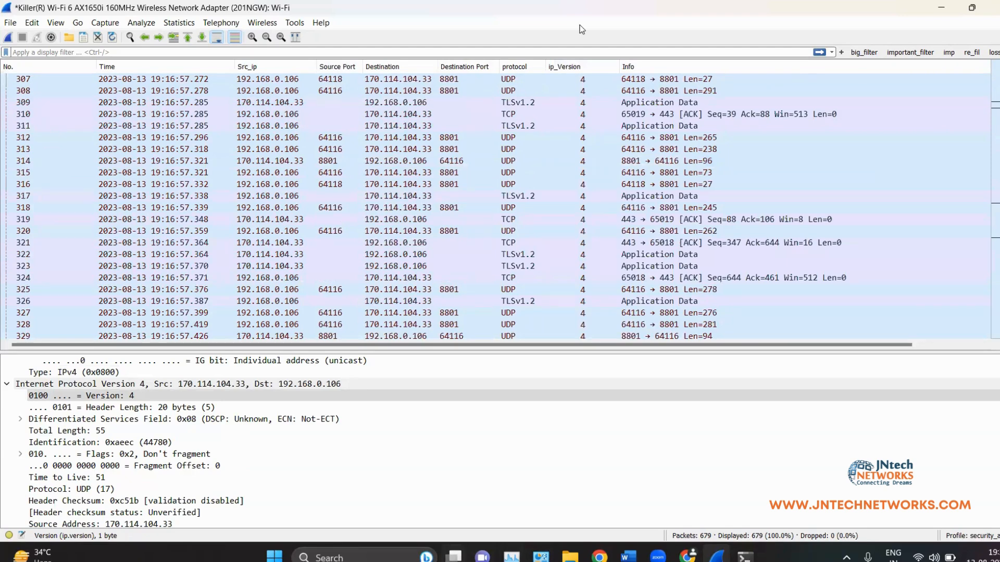
Step: Resize the panes, leaving the packet list enlarged to show more rows
{"action": "scroll", "coordinate": [458, 234], "scroll_direction": "down", "scroll_amount": 20}
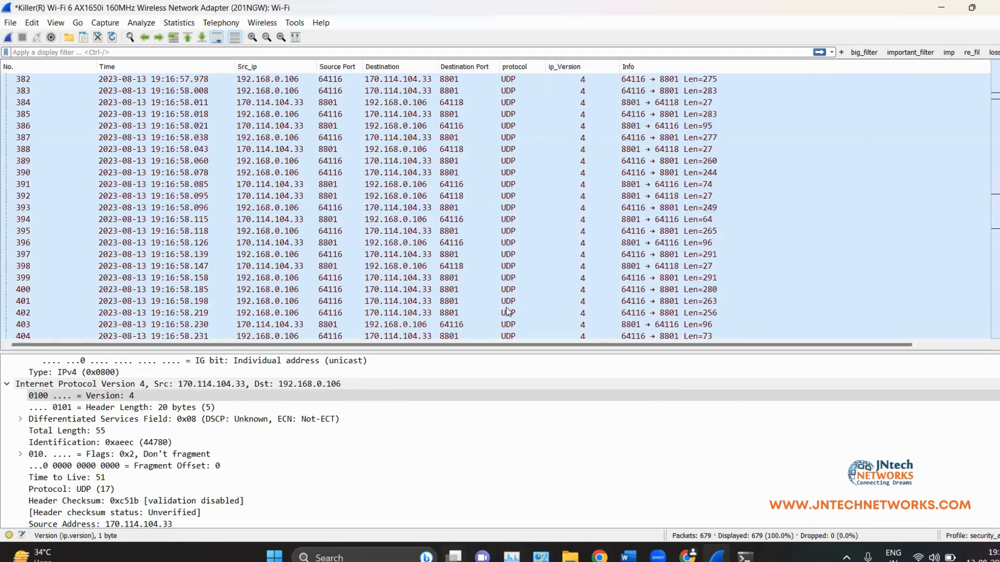
{"action": "left_click_drag", "start_coordinate": [509, 349], "coordinate": [286, 159]}
{"action": "scroll", "coordinate": [218, 322], "scroll_direction": "up", "scroll_amount": 3}
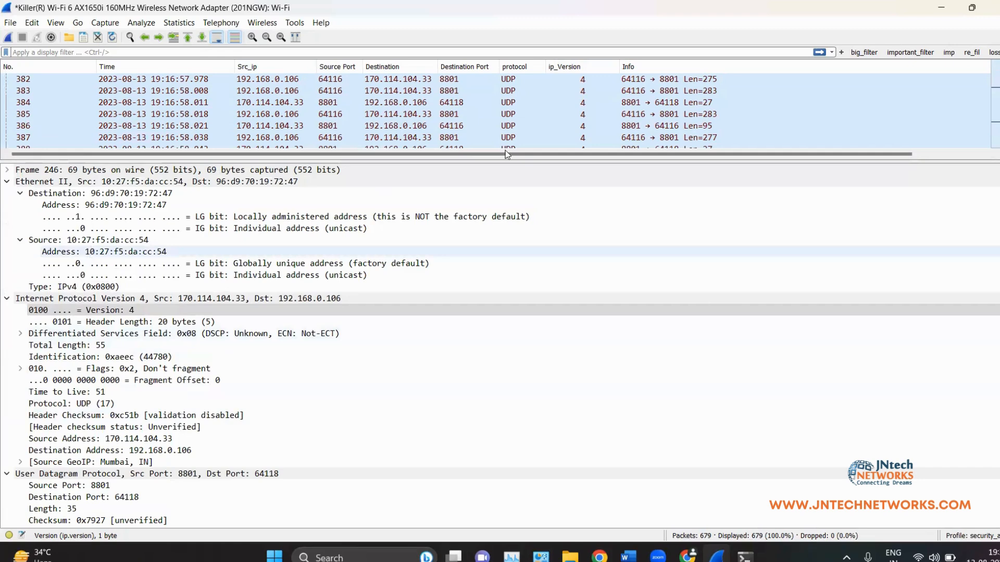
{"action": "left_click_drag", "start_coordinate": [506, 162], "coordinate": [497, 392]}
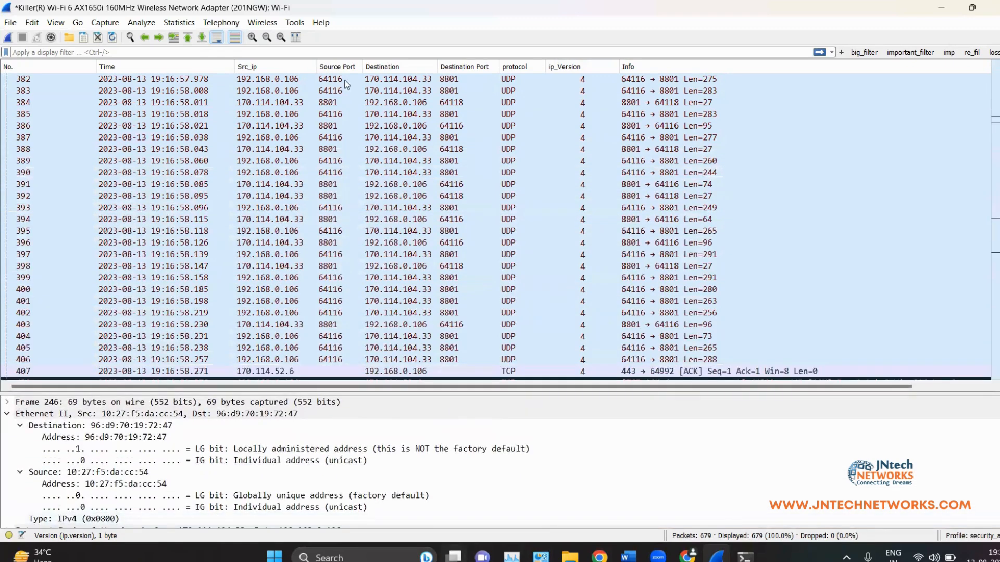
Step: Open packet 387 in its own window, inspect its destination field, close it, and enlarge details
{"action": "left_click", "coordinate": [202, 138]}
{"action": "double_click", "coordinate": [396, 138]}
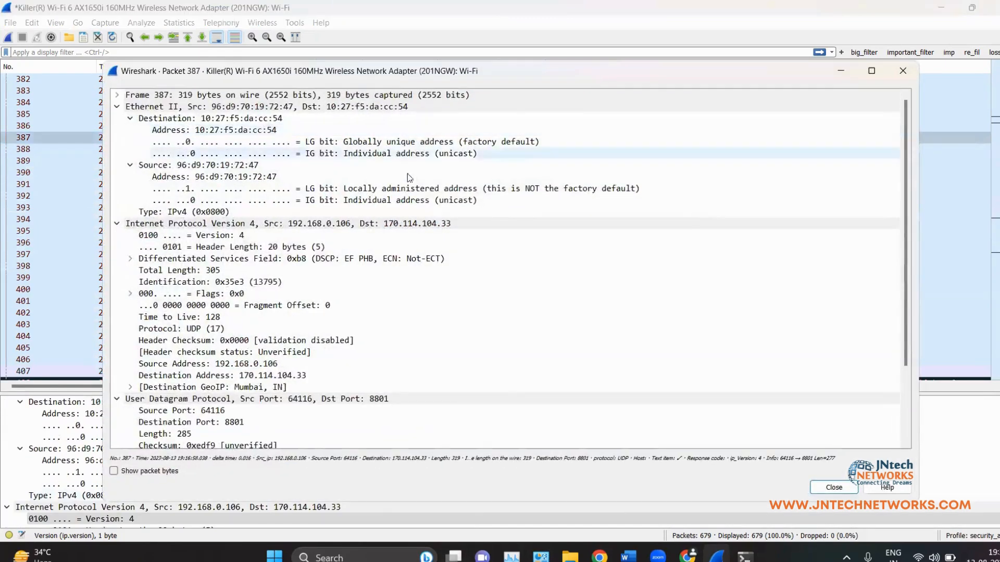
{"action": "right_click", "coordinate": [216, 130]}
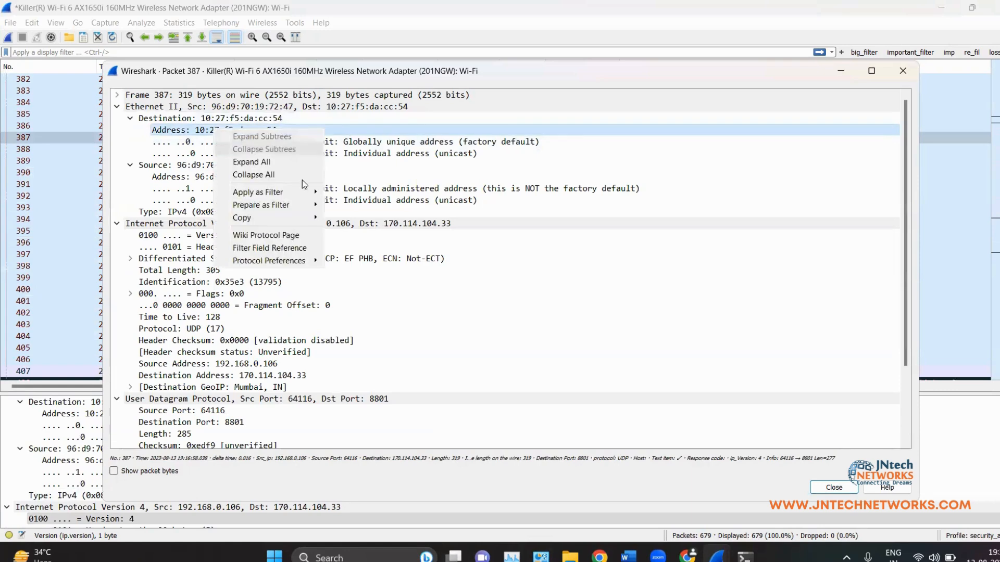
{"action": "left_click", "coordinate": [351, 229]}
{"action": "scroll", "coordinate": [280, 308], "scroll_direction": "down", "scroll_amount": 3}
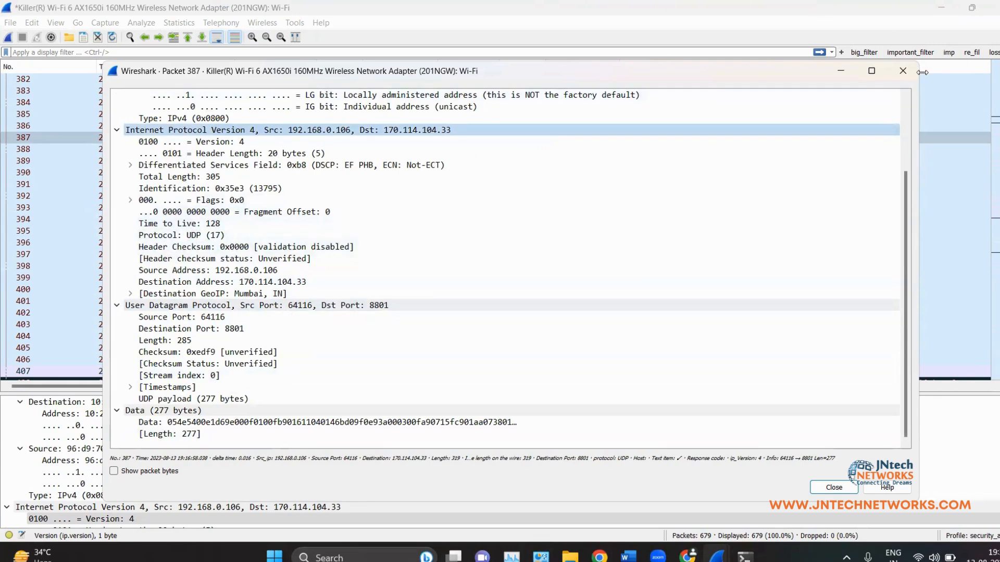
{"action": "left_click", "coordinate": [903, 71]}
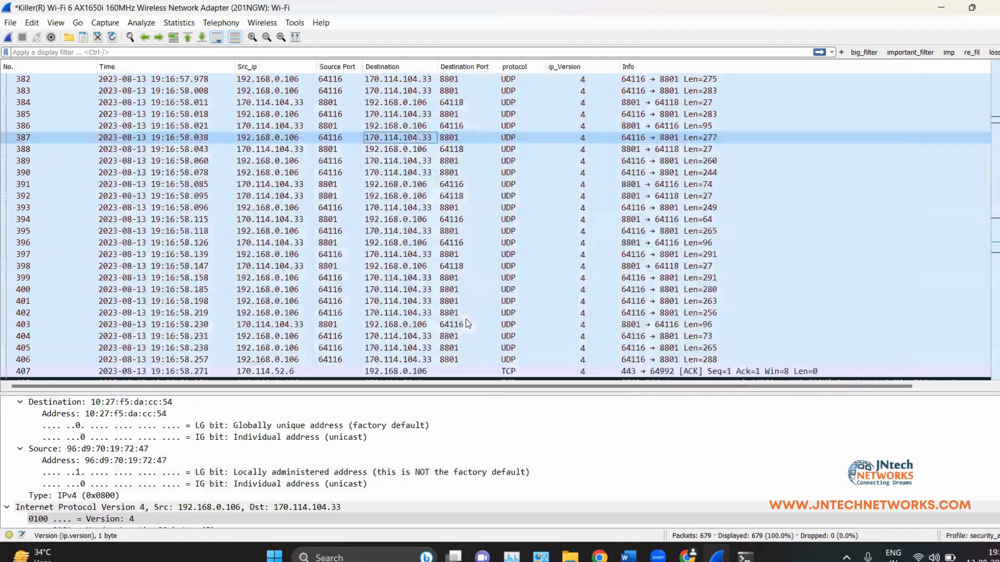
{"action": "left_click_drag", "start_coordinate": [486, 390], "coordinate": [464, 288]}
{"action": "scroll", "coordinate": [72, 383], "scroll_direction": "down", "scroll_amount": 5}
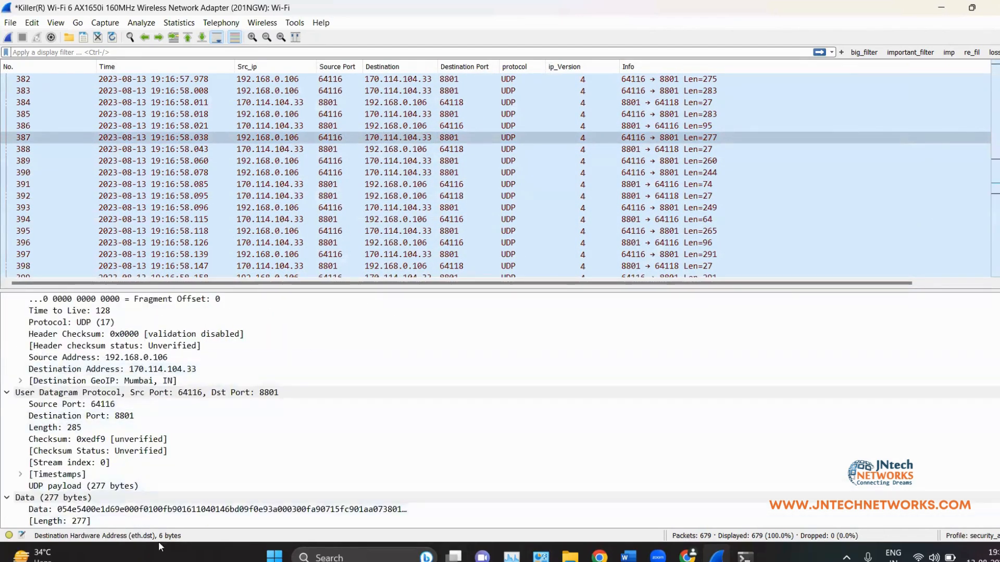
Step: Add Destination GeoIP as a packet list column, sort by it, and select the first packet
{"action": "right_click", "coordinate": [168, 366]}
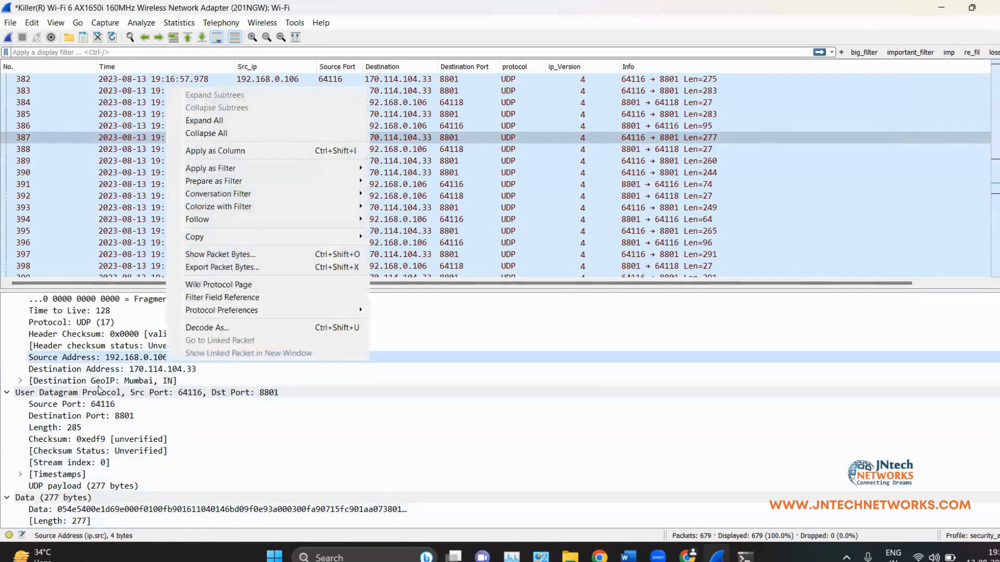
{"action": "left_click", "coordinate": [97, 382]}
{"action": "right_click", "coordinate": [96, 383]}
{"action": "left_click", "coordinate": [137, 171]}
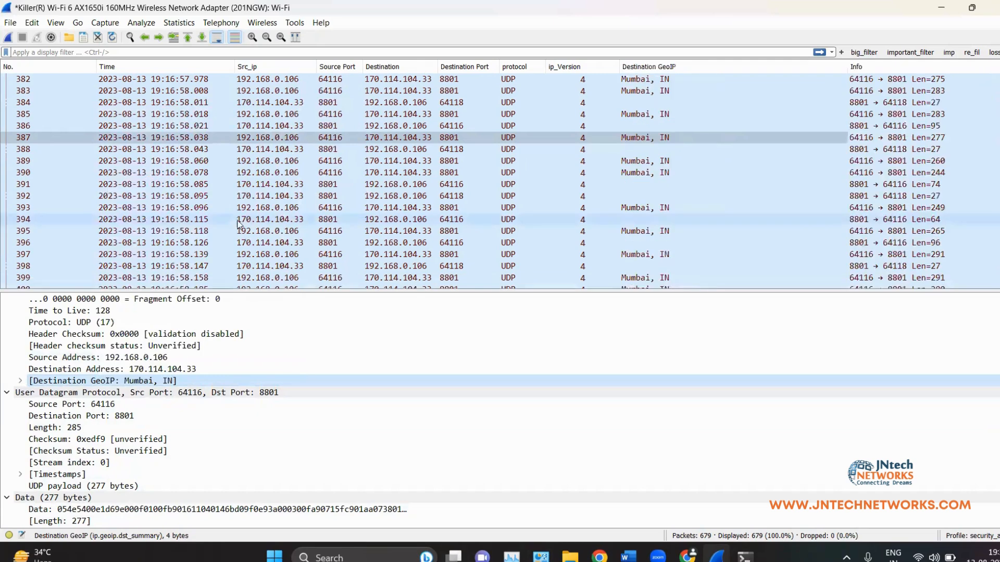
{"action": "left_click", "coordinate": [666, 68]}
{"action": "left_click", "coordinate": [665, 80]}
{"action": "scroll", "coordinate": [664, 100], "scroll_direction": "down", "scroll_amount": 6}
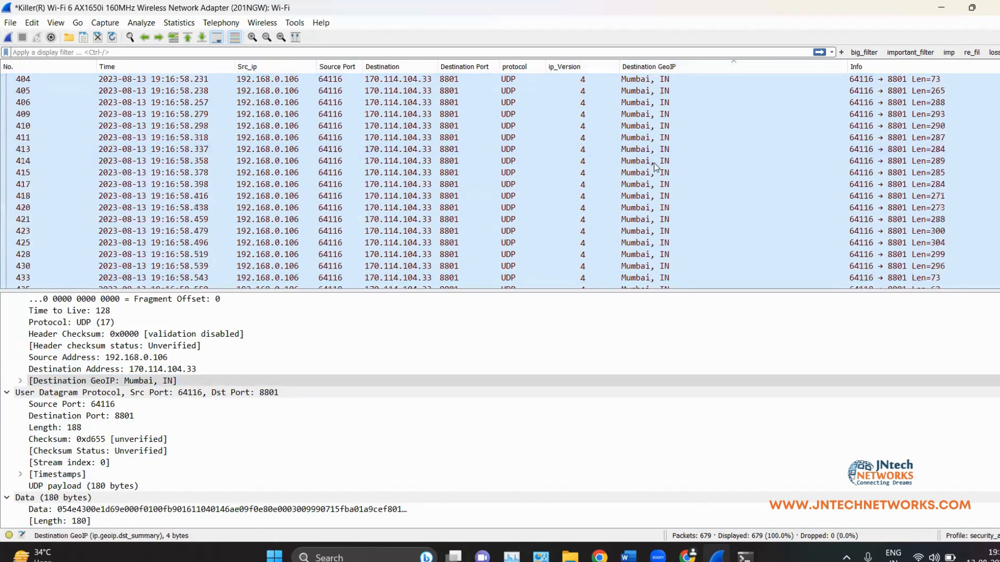
{"action": "scroll", "coordinate": [740, 156], "scroll_direction": "up", "scroll_amount": 20}
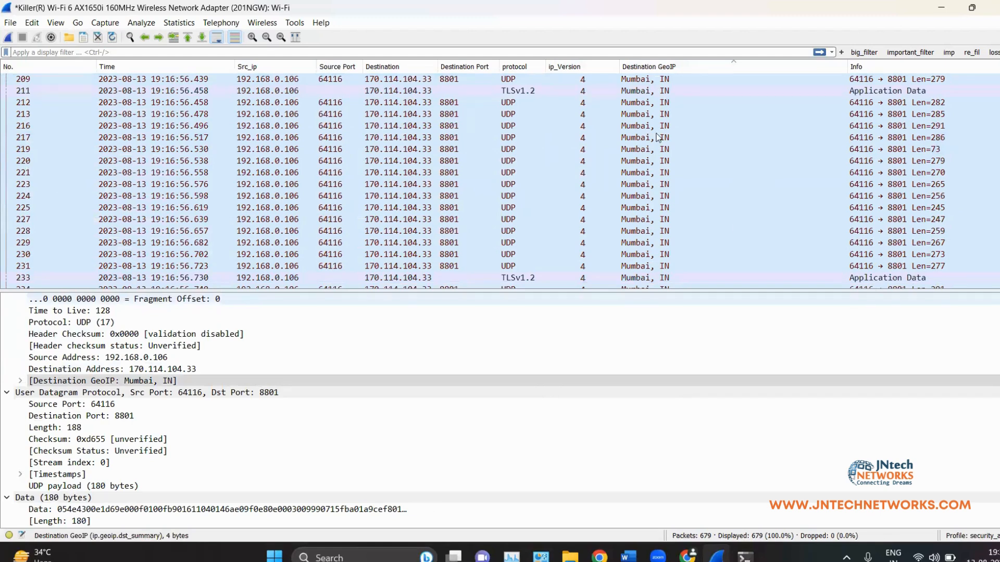
Step: Hide and re-show the Destination GeoIP column, then hide the ip_Version column
{"action": "right_click", "coordinate": [651, 67]}
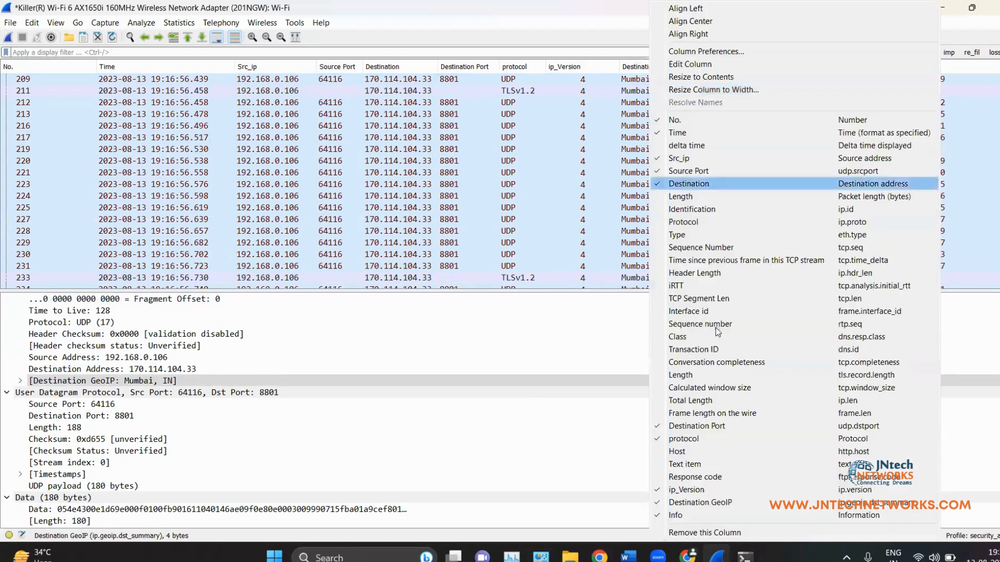
{"action": "left_click", "coordinate": [713, 503]}
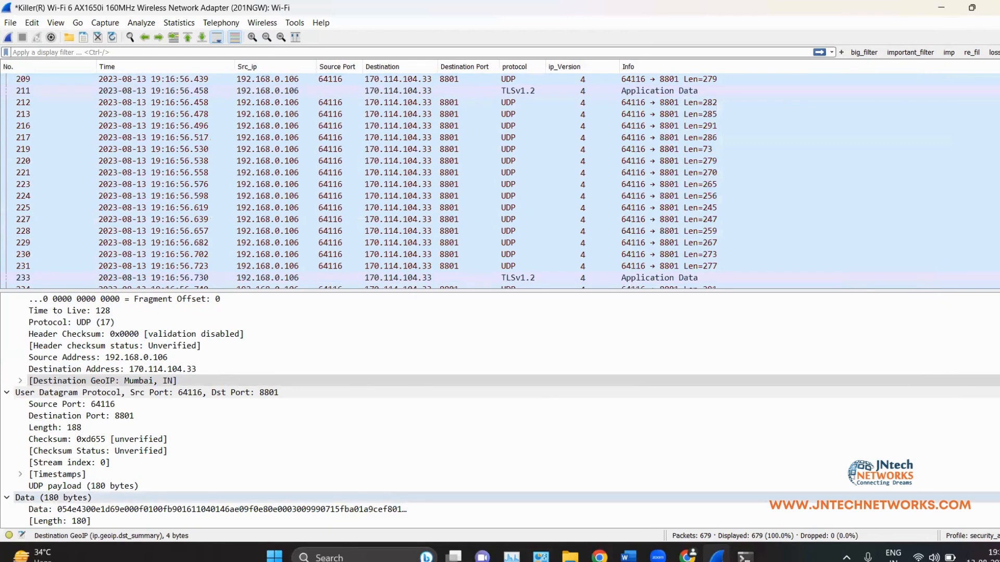
{"action": "right_click", "coordinate": [578, 72]}
{"action": "left_click", "coordinate": [625, 505]}
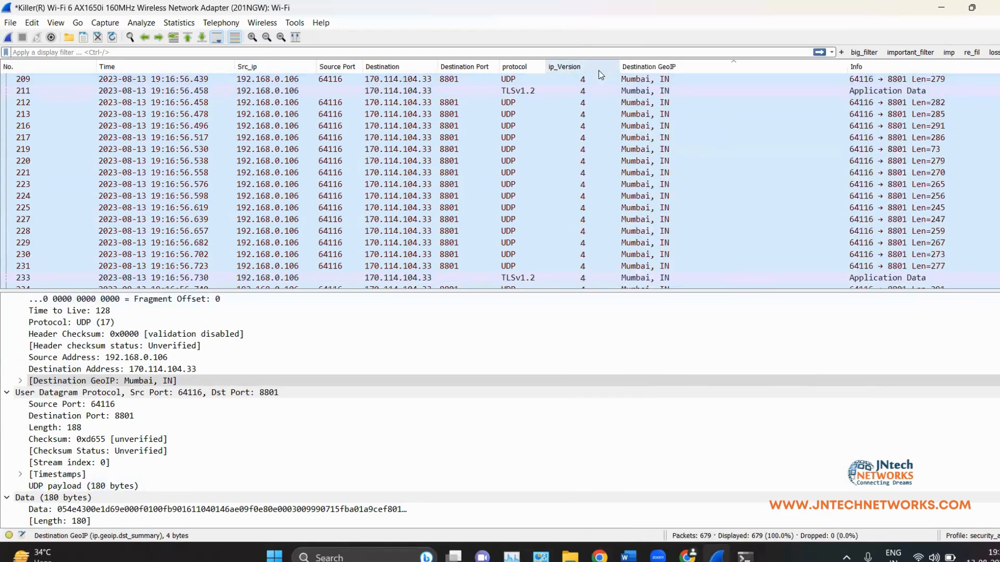
{"action": "right_click", "coordinate": [589, 73]}
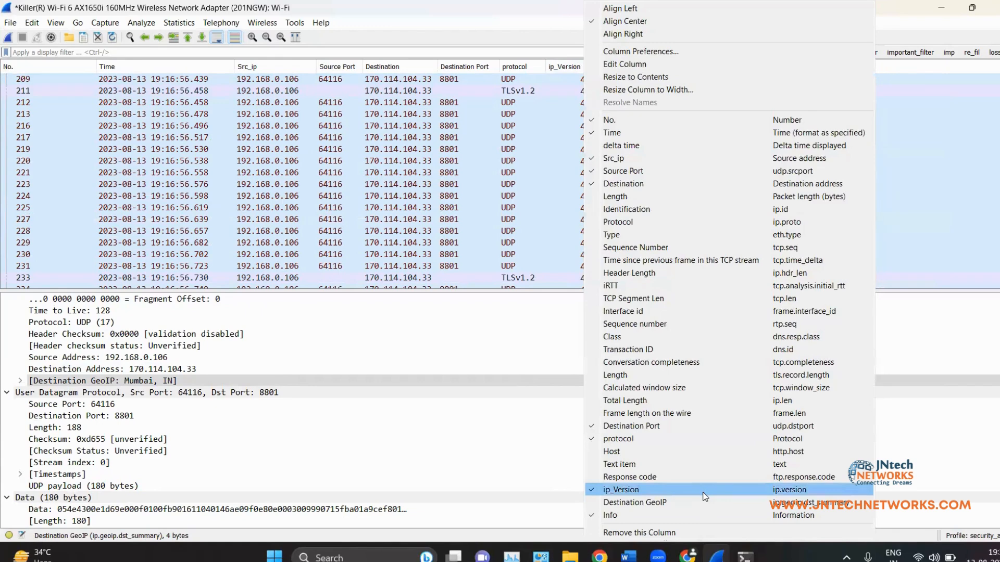
{"action": "left_click", "coordinate": [623, 490]}
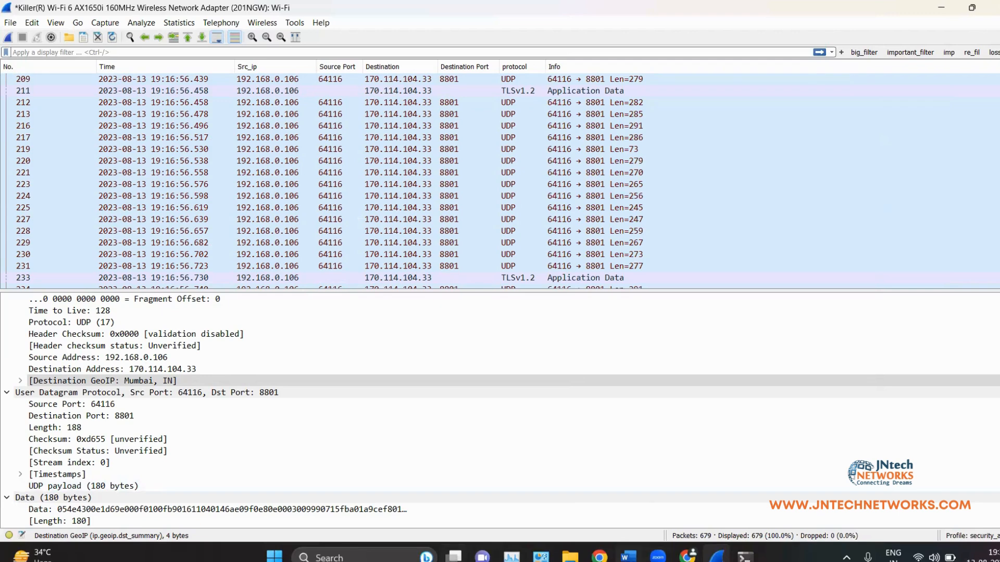
Step: Switch to wireshark_notes_1.docx and scroll to the Filter toolbar section
{"action": "left_click", "coordinate": [628, 556]}
{"action": "scroll", "coordinate": [435, 375], "scroll_direction": "down", "scroll_amount": 4}
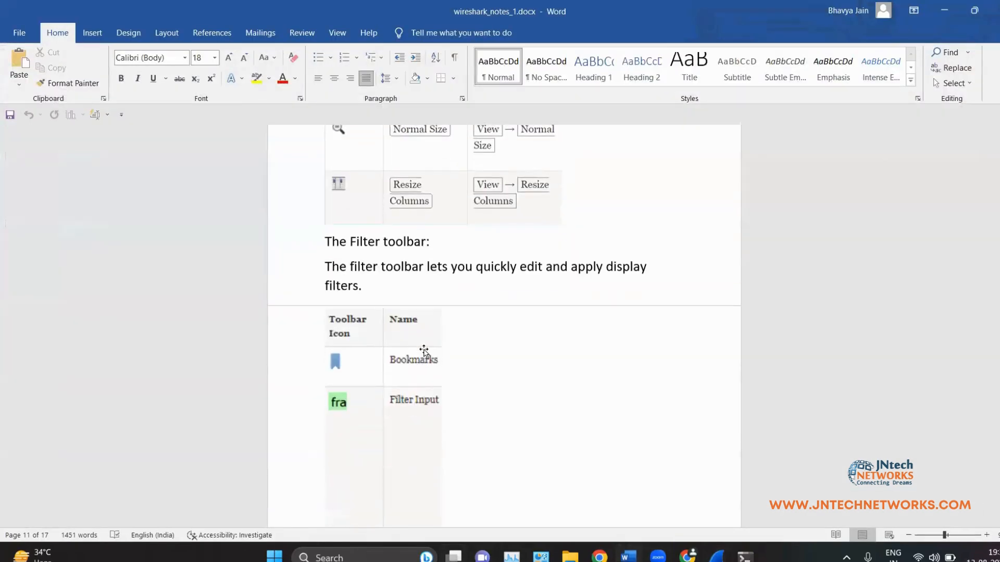
{"action": "scroll", "coordinate": [437, 426], "scroll_direction": "down", "scroll_amount": 2}
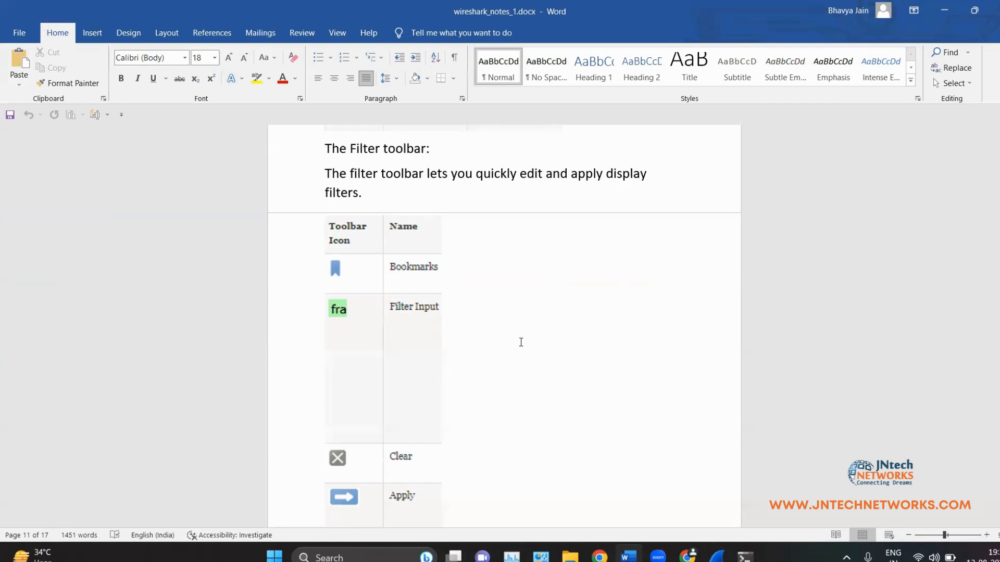
{"action": "scroll", "coordinate": [521, 340], "scroll_direction": "down", "scroll_amount": 1}
{"action": "scroll", "coordinate": [521, 340], "scroll_direction": "up", "scroll_amount": 1}
Step: Select 'filter toolbar', scroll the table down to Filter Button, then deselect the text
{"action": "left_click_drag", "start_coordinate": [365, 180], "coordinate": [425, 177]}
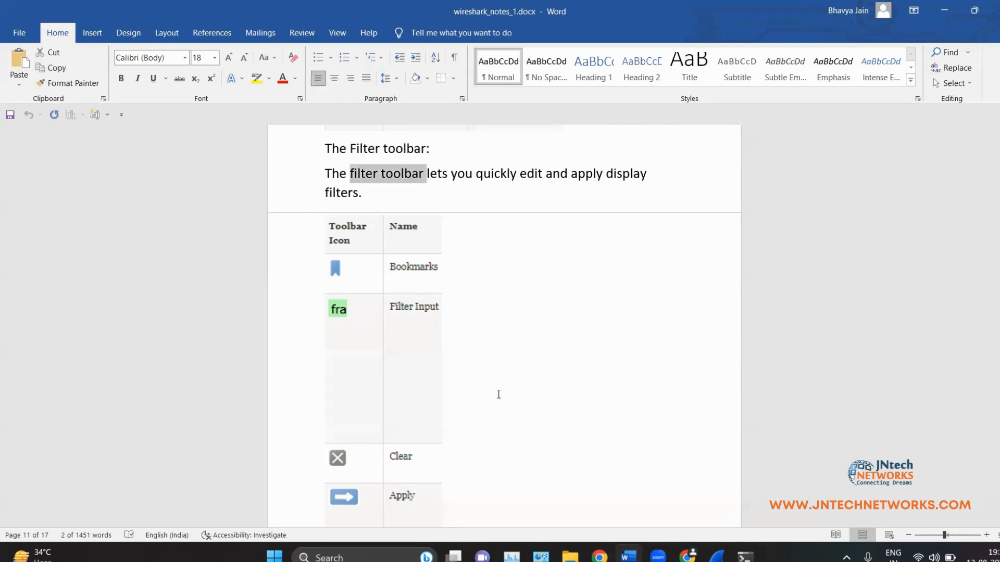
{"action": "scroll", "coordinate": [499, 386], "scroll_direction": "down", "scroll_amount": 1}
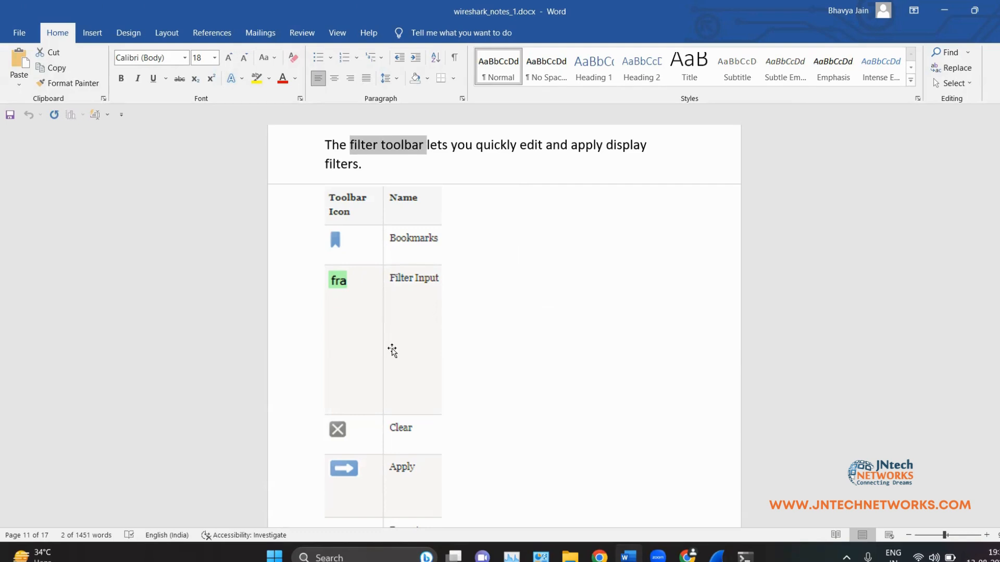
{"action": "scroll", "coordinate": [422, 326], "scroll_direction": "down", "scroll_amount": 4}
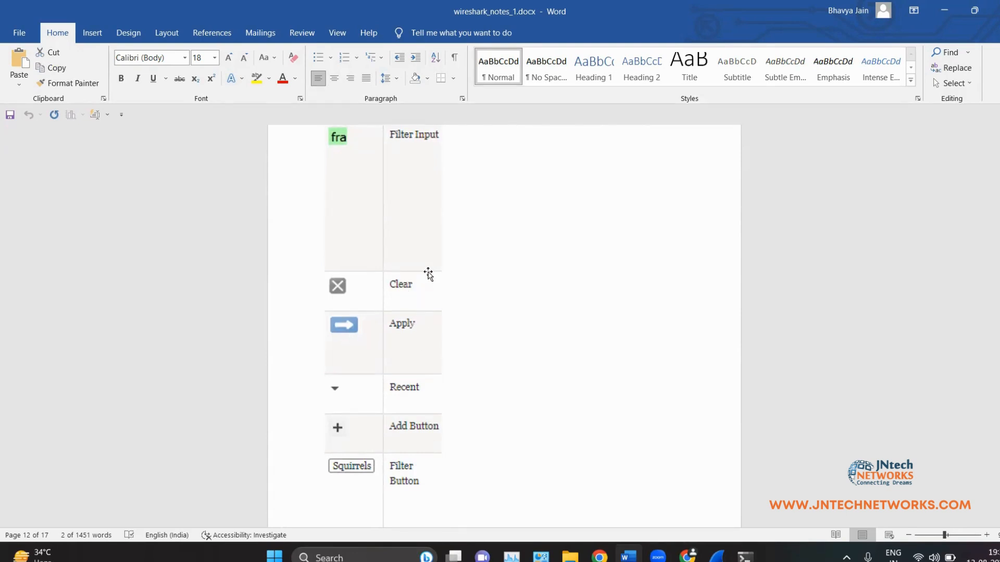
{"action": "scroll", "coordinate": [442, 313], "scroll_direction": "down", "scroll_amount": 3}
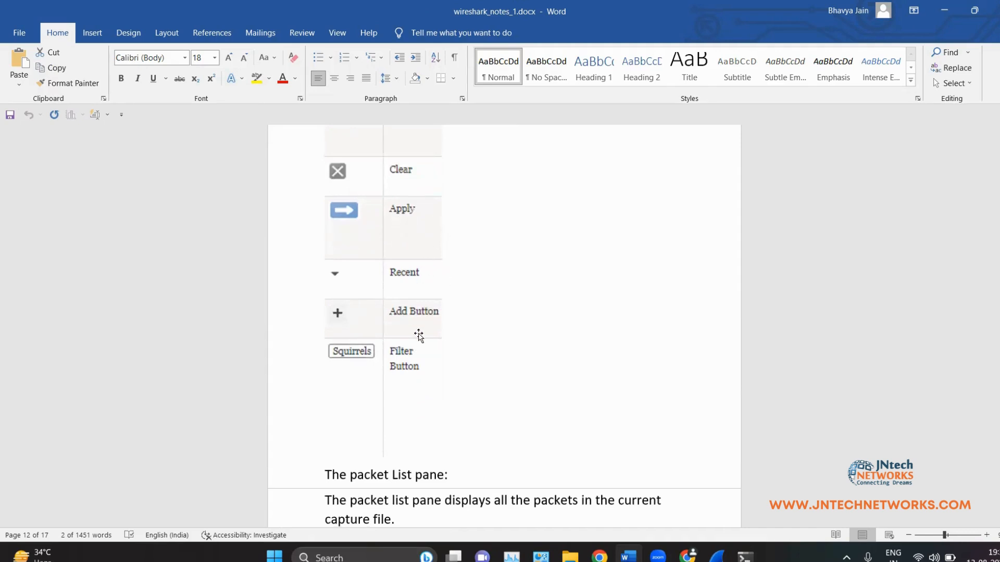
{"action": "scroll", "coordinate": [417, 328], "scroll_direction": "down", "scroll_amount": 2}
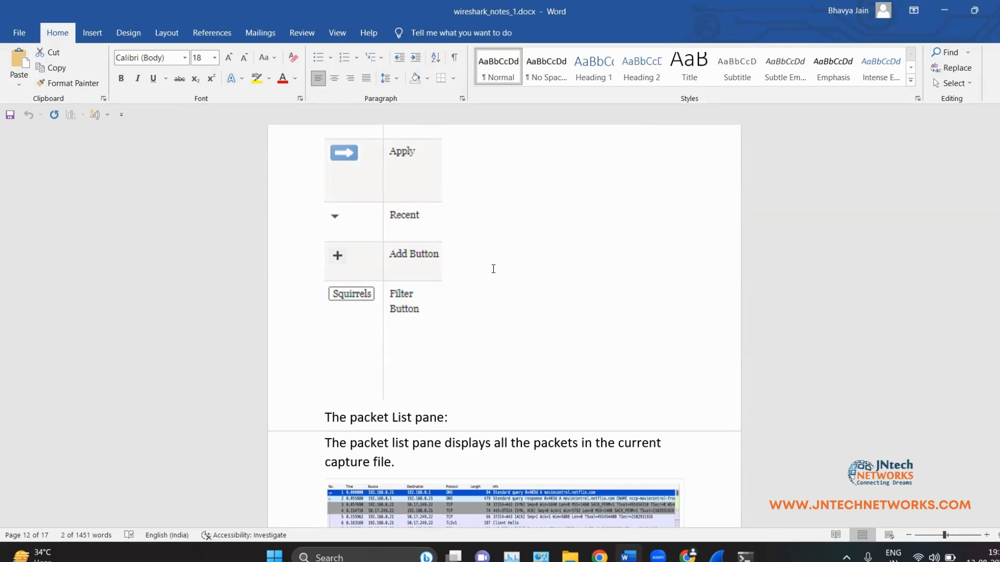
{"action": "left_click", "coordinate": [479, 259]}
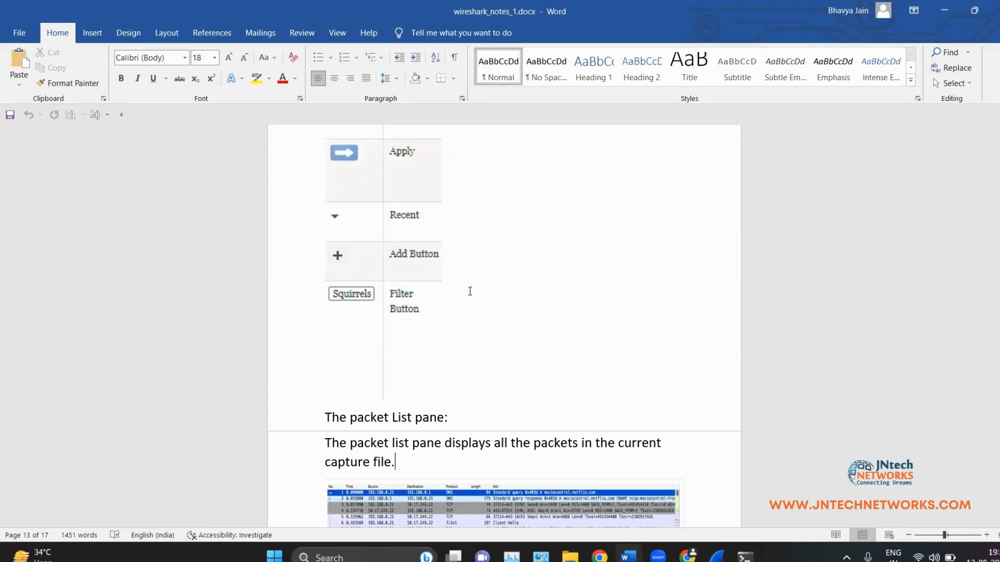
Step: Read the Word notes on the packet list pane's default columns, then return to the Wireshark capture
{"action": "scroll", "coordinate": [468, 309], "scroll_direction": "down", "scroll_amount": 5}
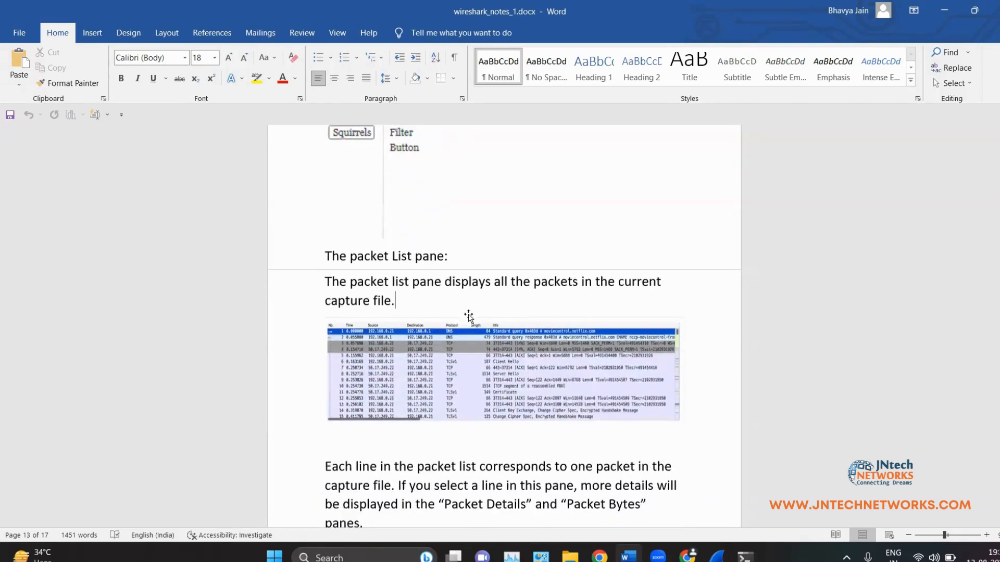
{"action": "scroll", "coordinate": [473, 315], "scroll_direction": "down", "scroll_amount": 2}
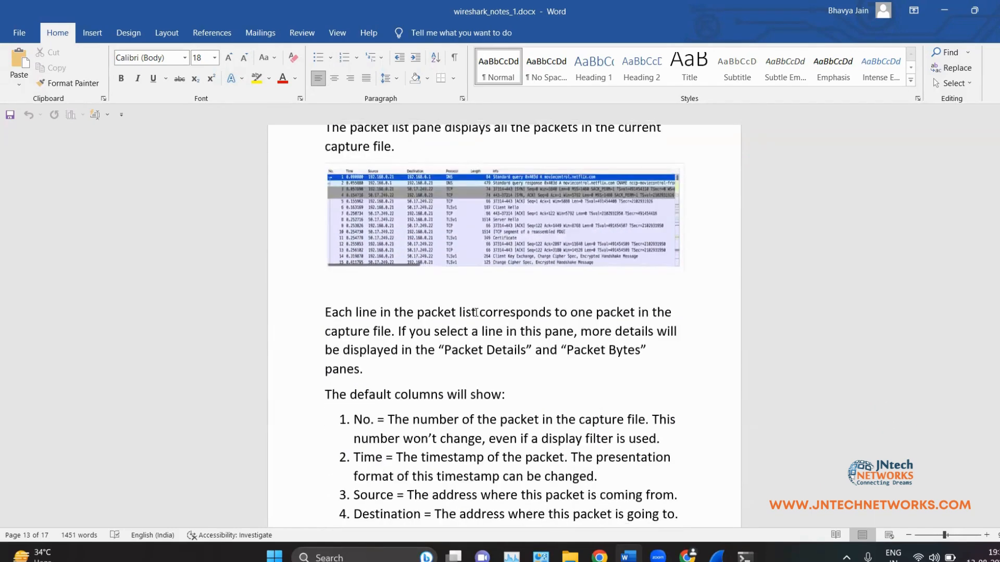
{"action": "scroll", "coordinate": [476, 312], "scroll_direction": "up", "scroll_amount": 1}
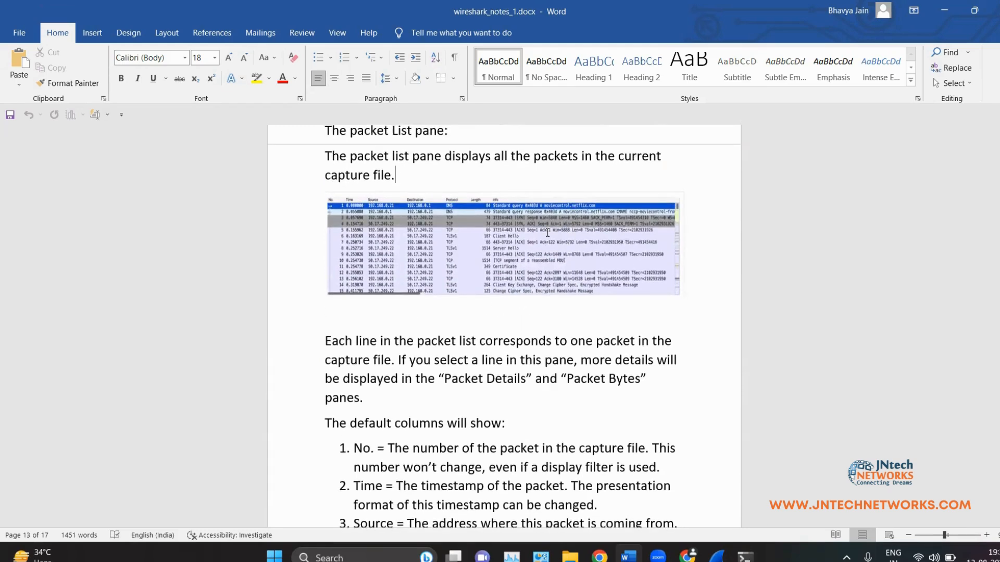
{"action": "scroll", "coordinate": [495, 314], "scroll_direction": "down", "scroll_amount": 3}
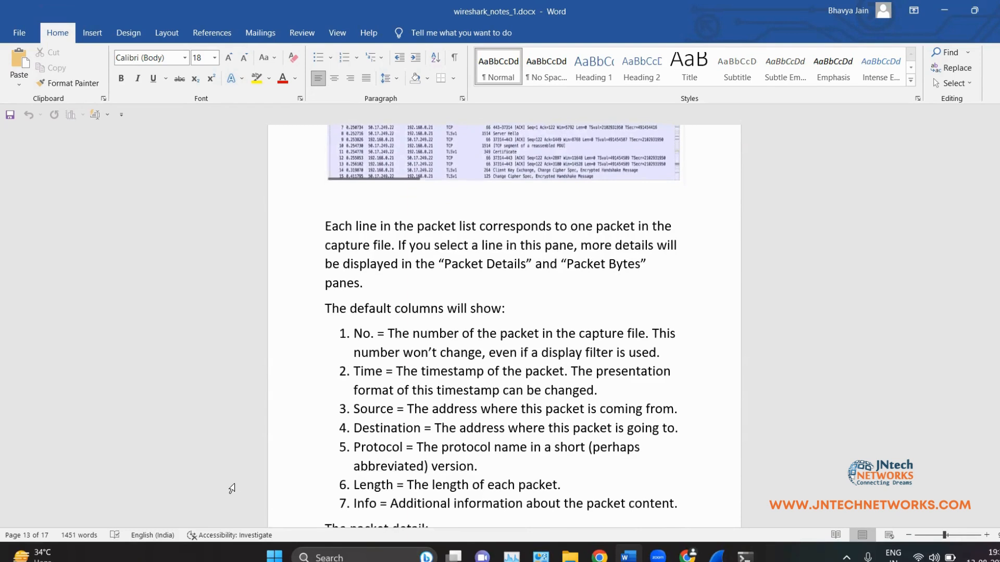
{"action": "scroll", "coordinate": [369, 169], "scroll_direction": "down", "scroll_amount": 2}
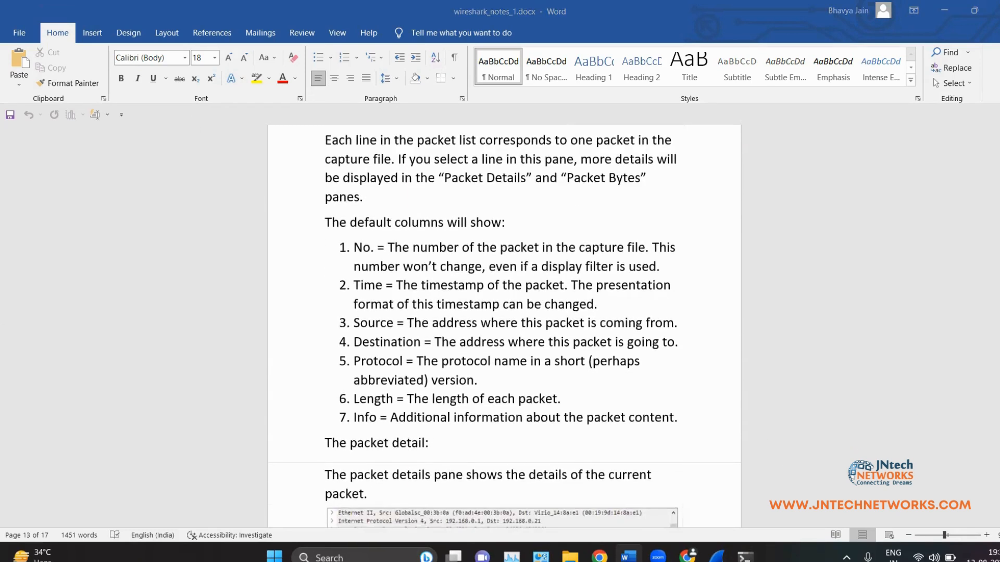
{"action": "left_click", "coordinate": [718, 557]}
{"action": "scroll", "coordinate": [592, 237], "scroll_direction": "up", "scroll_amount": 20}
Step: Jump to the first packet and sort the packet list by the No. column
{"action": "scroll", "coordinate": [592, 237], "scroll_direction": "up", "scroll_amount": 7}
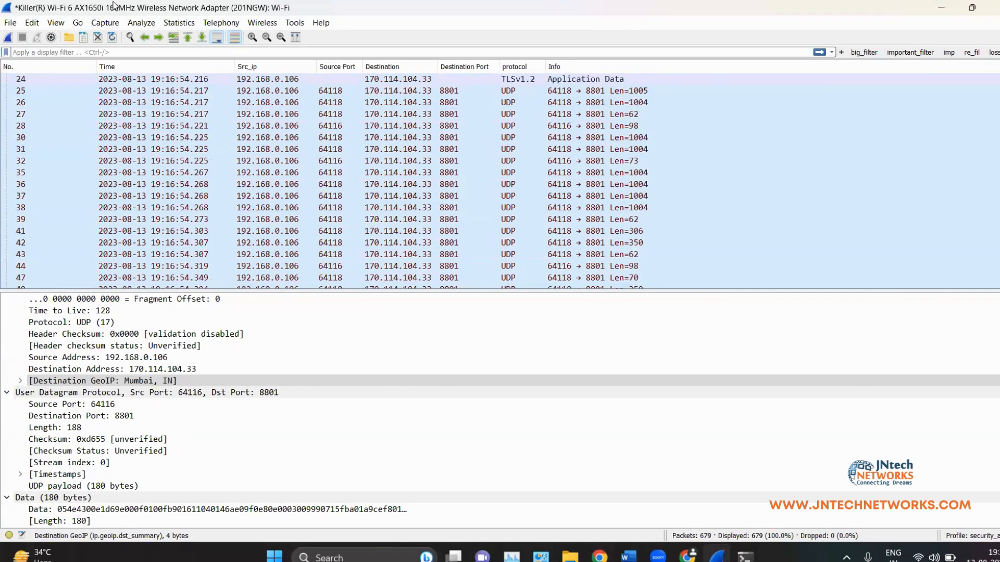
{"action": "left_click", "coordinate": [188, 38]}
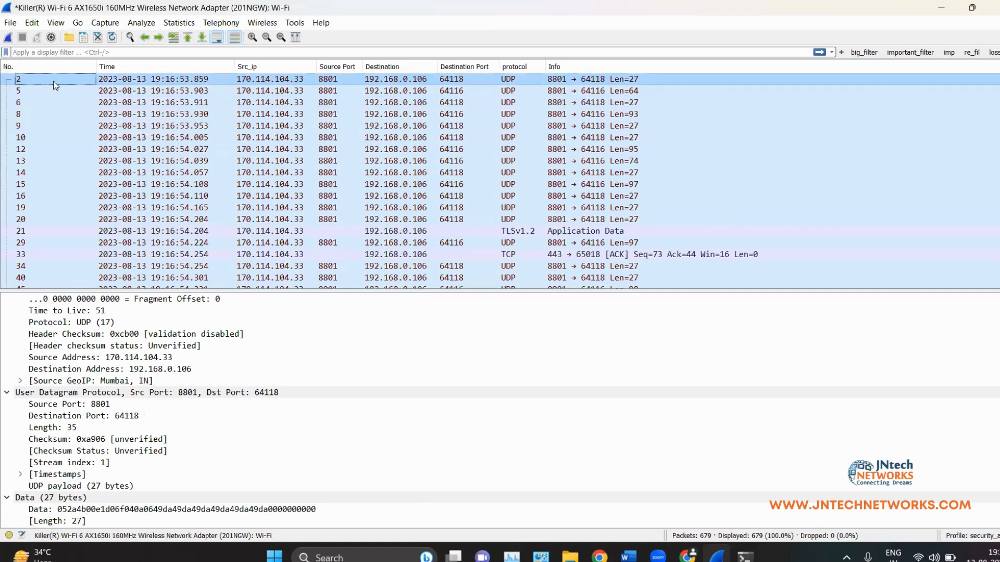
{"action": "scroll", "coordinate": [46, 136], "scroll_direction": "down", "scroll_amount": 20}
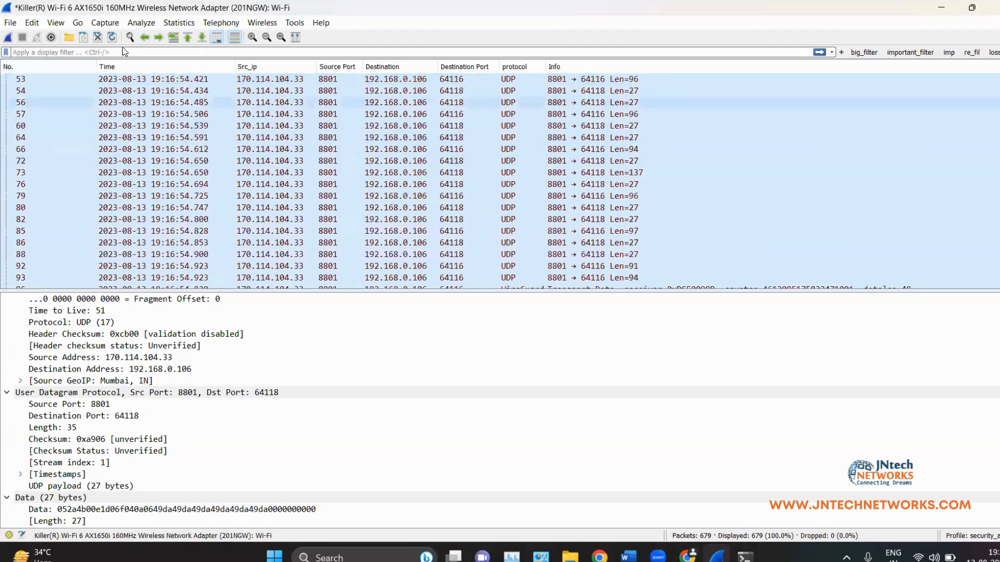
{"action": "scroll", "coordinate": [146, 117], "scroll_direction": "up", "scroll_amount": 7}
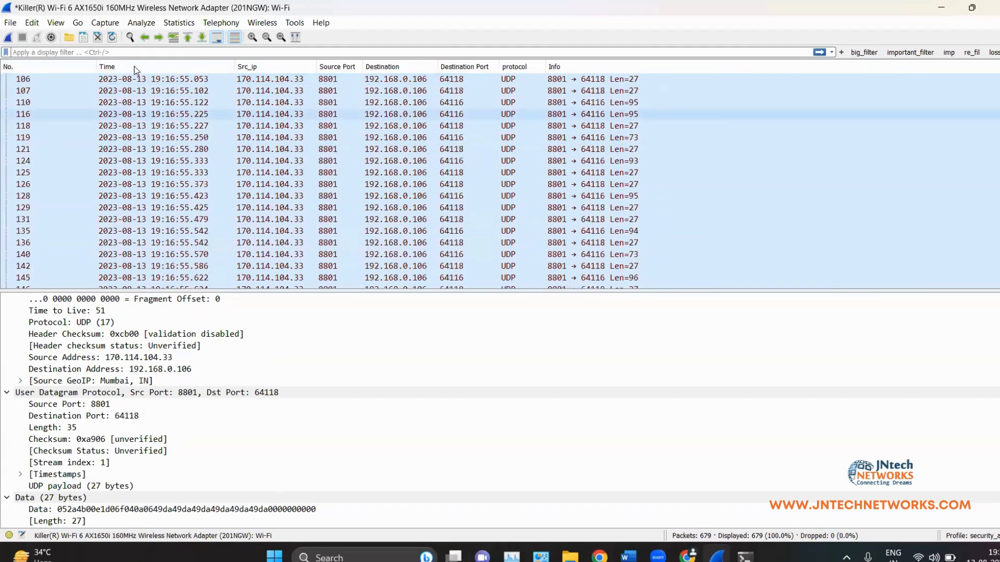
{"action": "scroll", "coordinate": [44, 121], "scroll_direction": "up", "scroll_amount": 7}
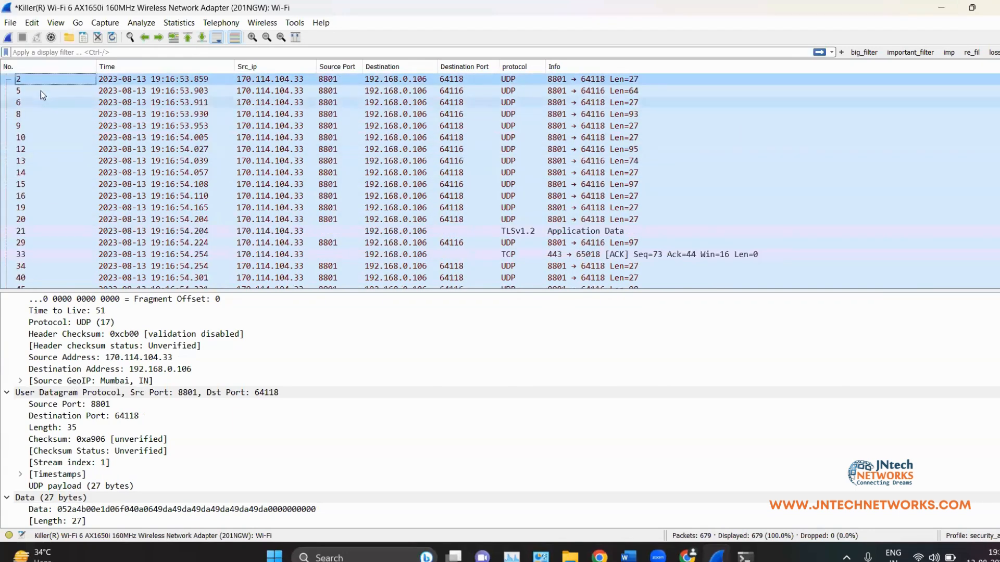
{"action": "left_click", "coordinate": [42, 63]}
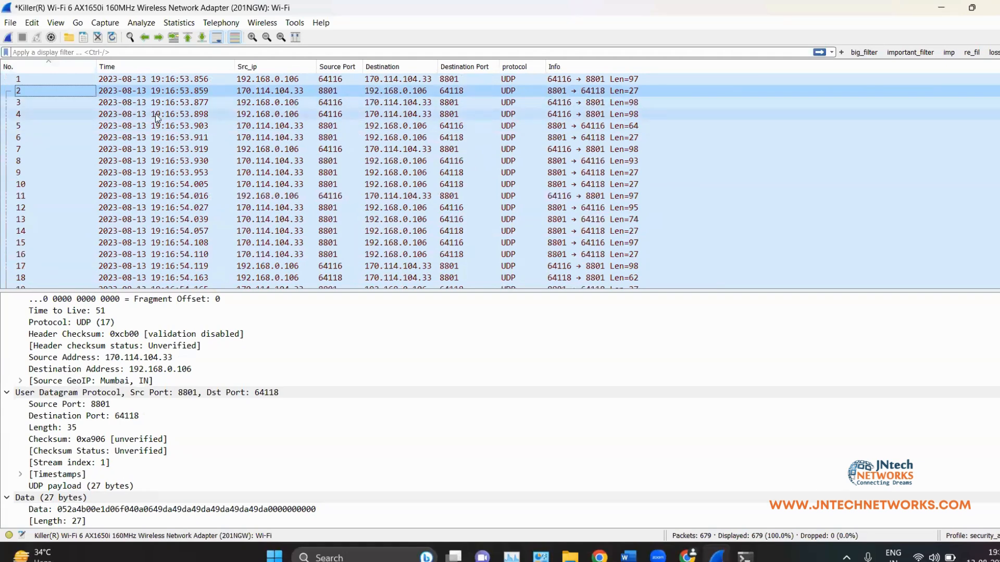
Step: Inspect the details of packets 1, 2, 3 and 54, and briefly open the Find packet bar
{"action": "left_click", "coordinate": [60, 81]}
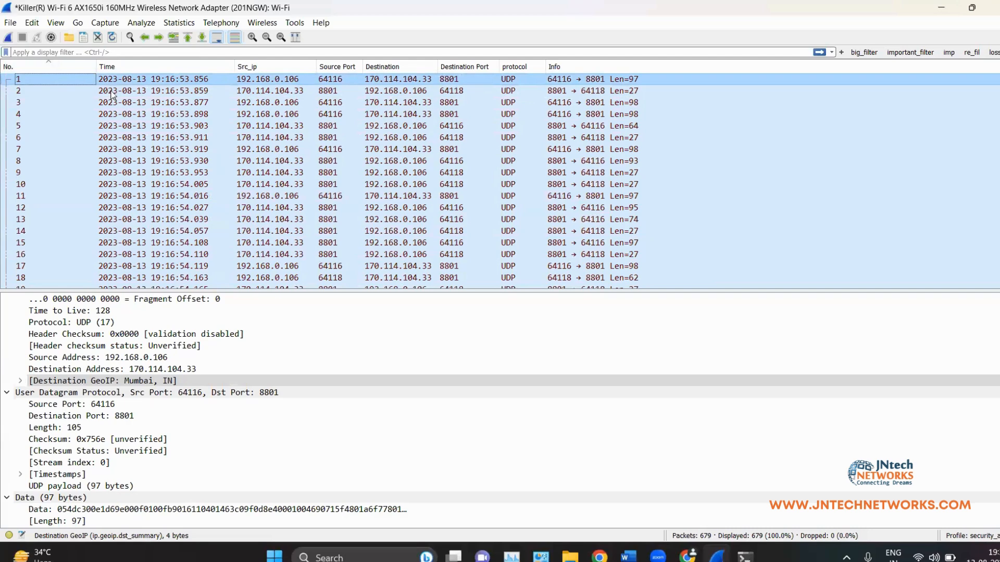
{"action": "left_click", "coordinate": [149, 90]}
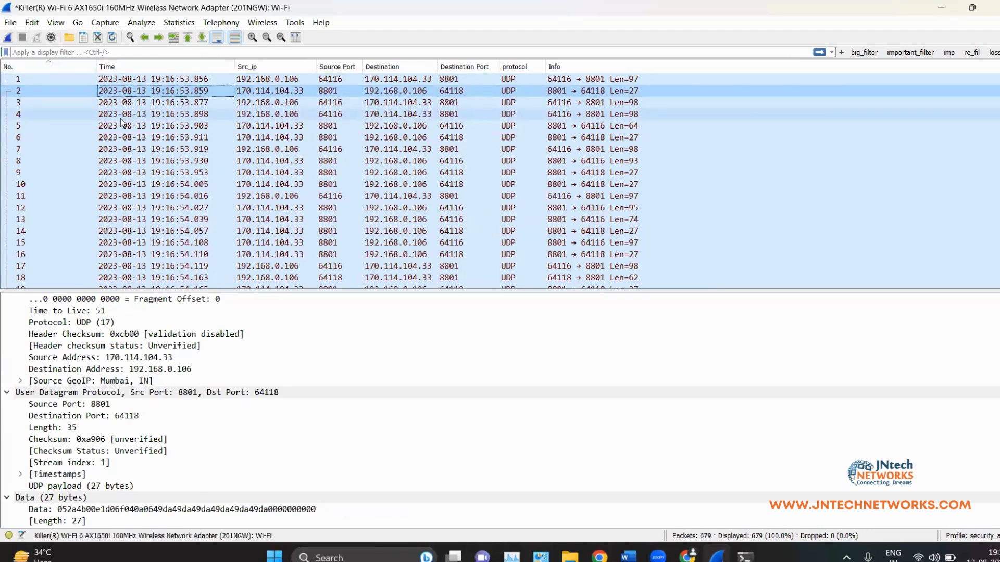
{"action": "left_click", "coordinate": [138, 107]}
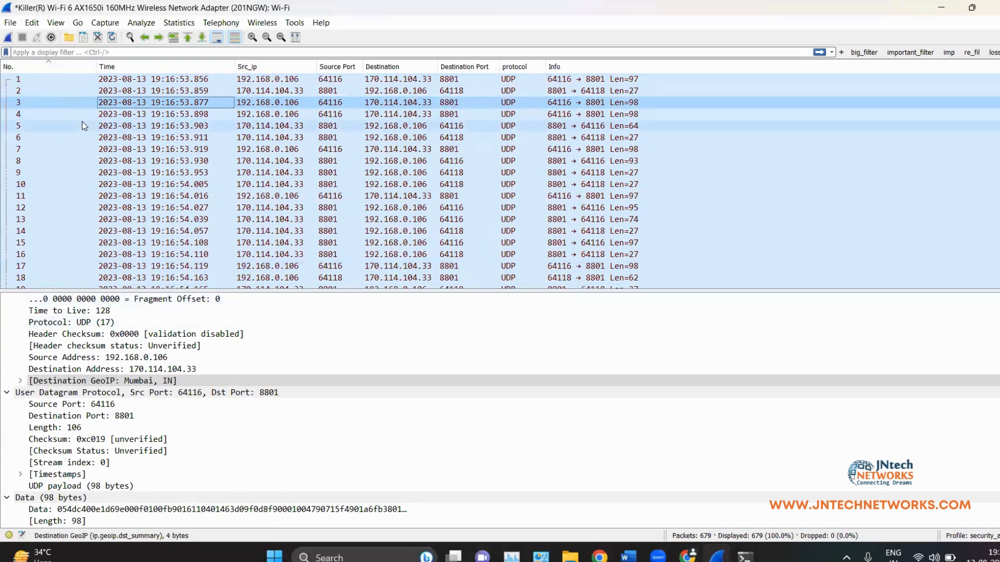
{"action": "scroll", "coordinate": [52, 182], "scroll_direction": "down", "scroll_amount": 15}
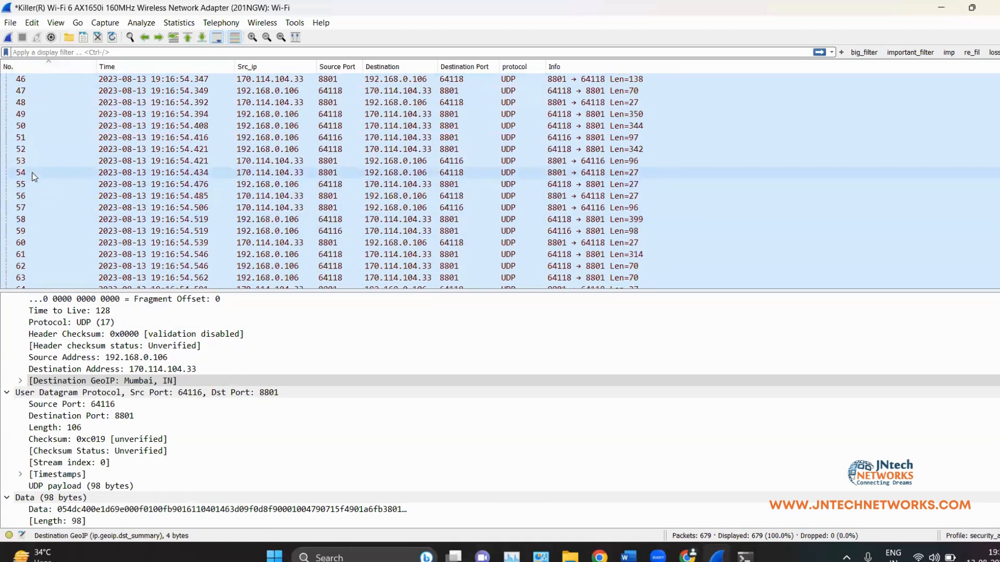
{"action": "left_click", "coordinate": [37, 173]}
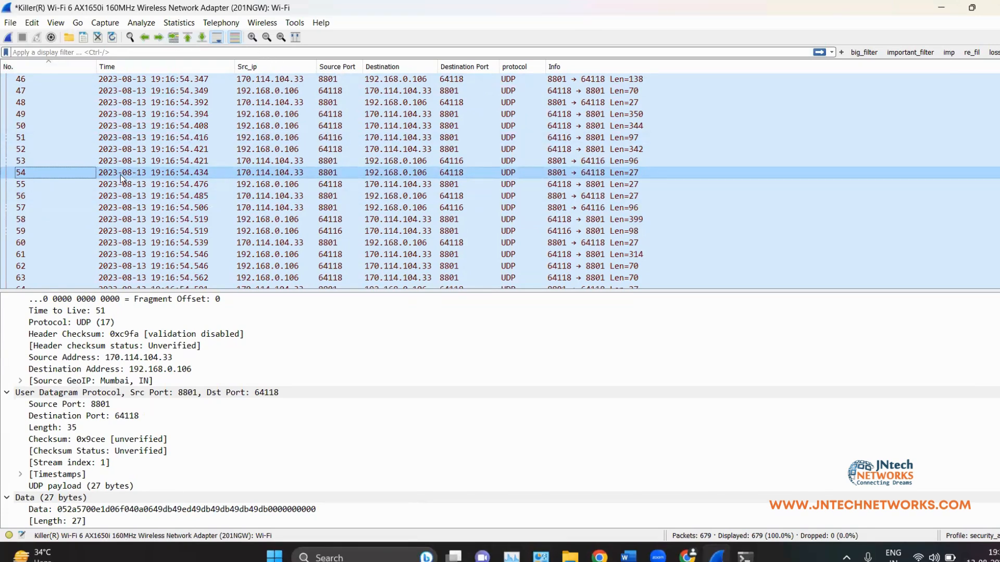
{"action": "scroll", "coordinate": [152, 126], "scroll_direction": "up", "scroll_amount": 8}
{"action": "scroll", "coordinate": [153, 126], "scroll_direction": "up", "scroll_amount": 2}
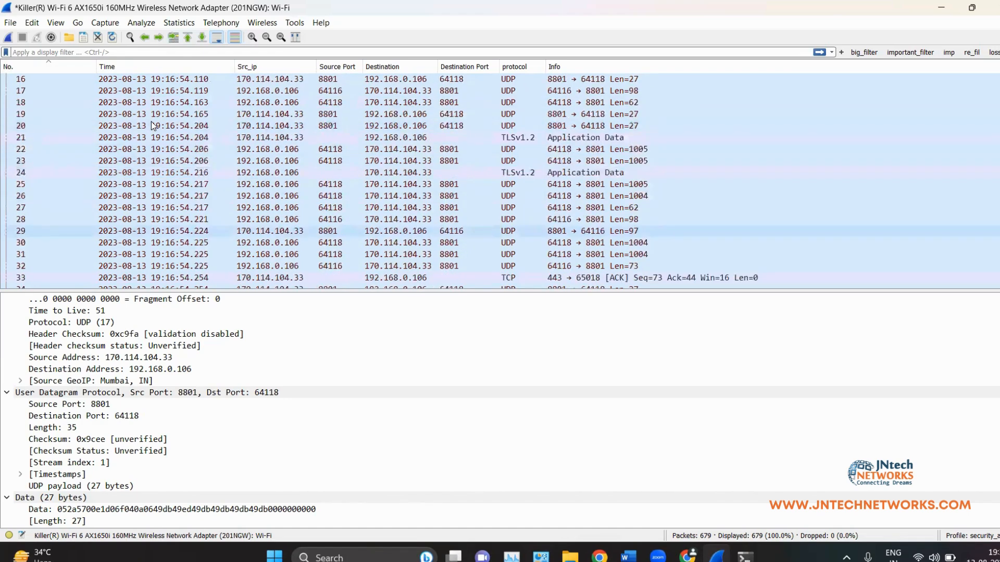
{"action": "left_click", "coordinate": [130, 37]}
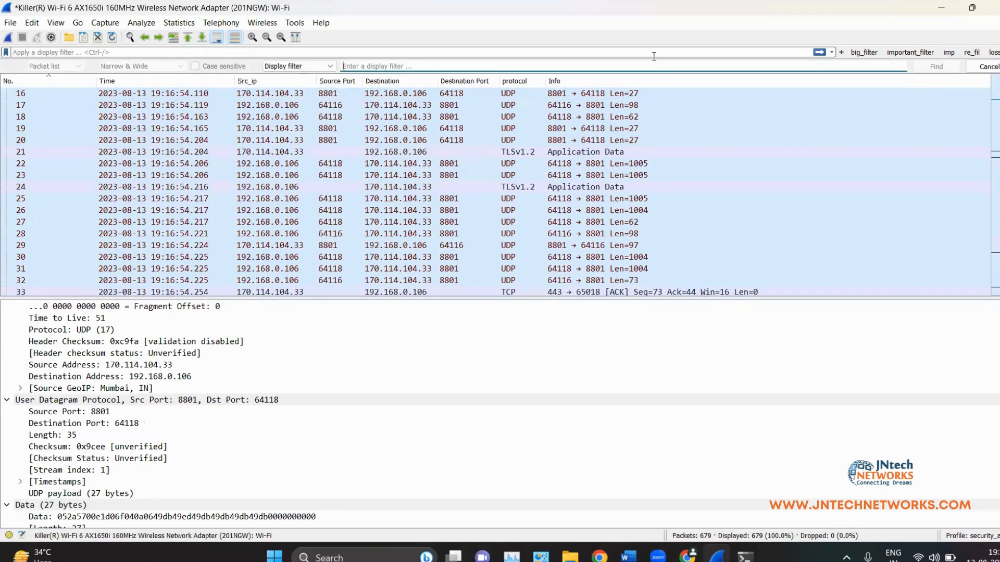
{"action": "left_click", "coordinate": [984, 66]}
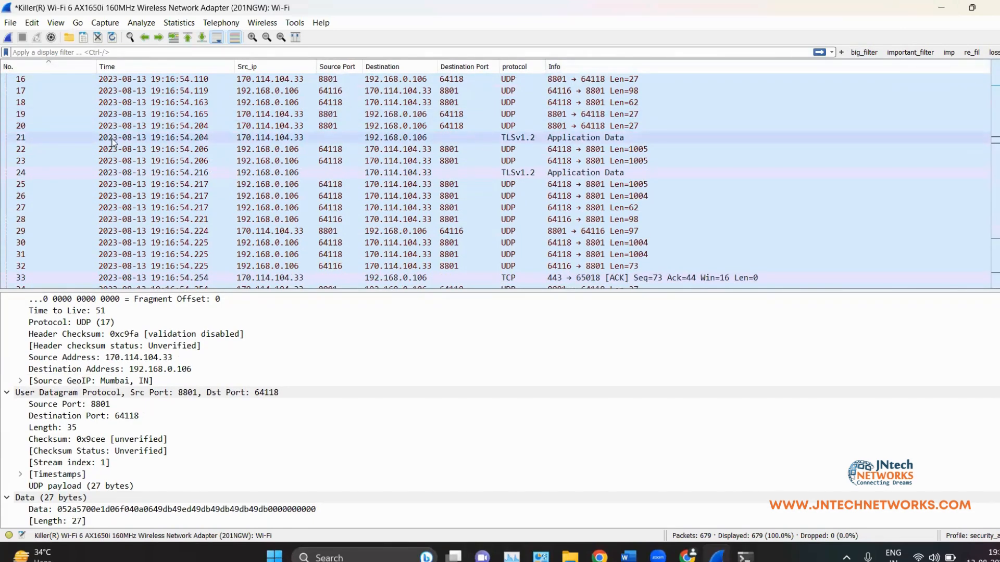
Step: Widen the Source Port column in the packet list
{"action": "scroll", "coordinate": [113, 141], "scroll_direction": "up", "scroll_amount": 5}
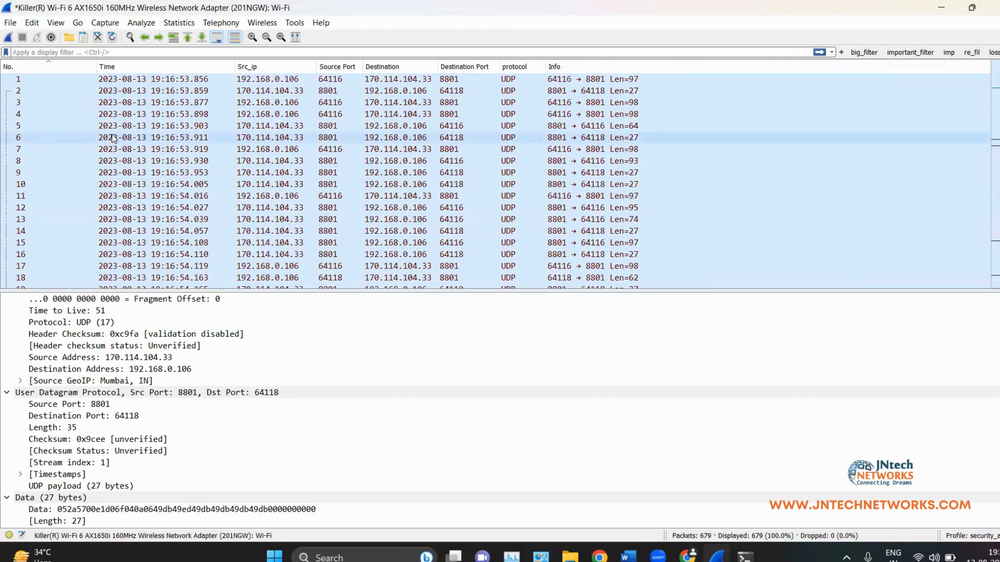
{"action": "scroll", "coordinate": [113, 138], "scroll_direction": "down", "scroll_amount": 7}
{"action": "scroll", "coordinate": [63, 125], "scroll_direction": "up", "scroll_amount": 7}
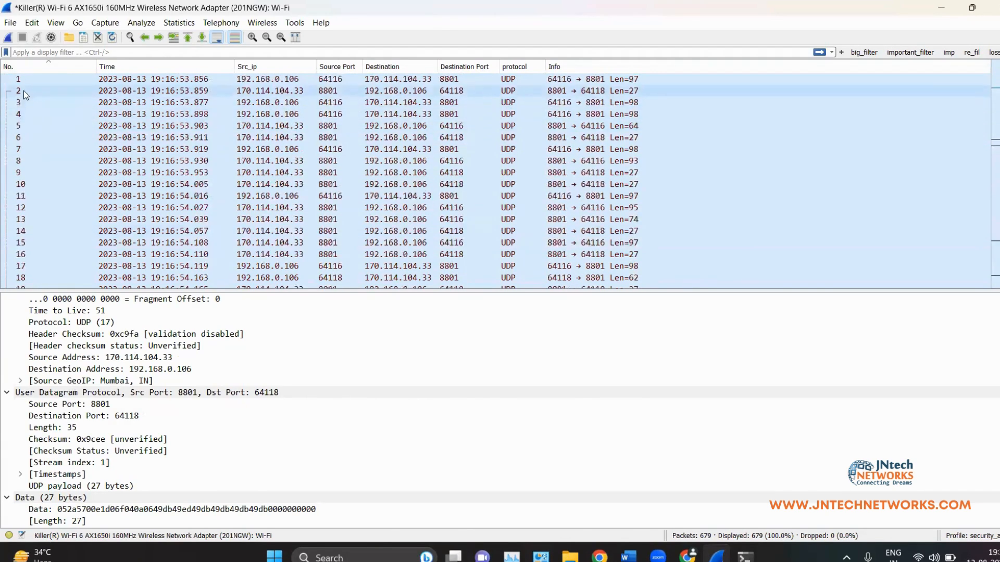
{"action": "scroll", "coordinate": [103, 240], "scroll_direction": "down", "scroll_amount": 7}
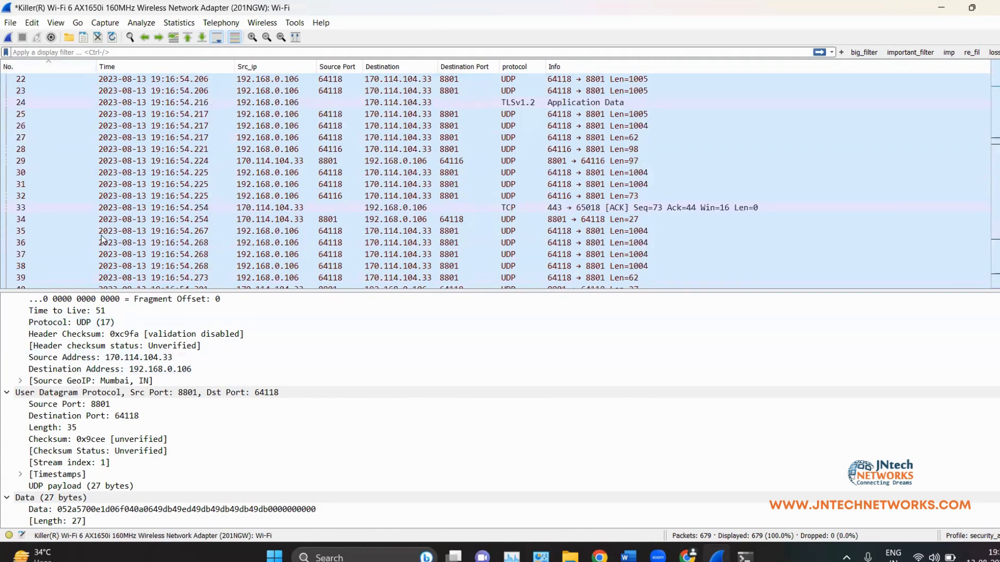
{"action": "scroll", "coordinate": [221, 189], "scroll_direction": "down", "scroll_amount": 5}
{"action": "scroll", "coordinate": [220, 189], "scroll_direction": "up", "scroll_amount": 12}
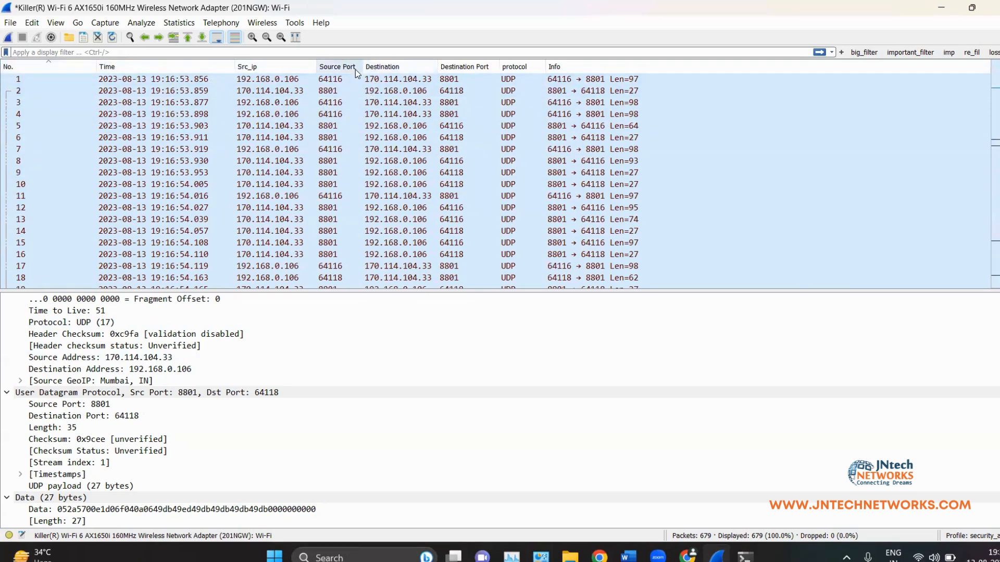
{"action": "left_click_drag", "start_coordinate": [361, 67], "coordinate": [422, 68]}
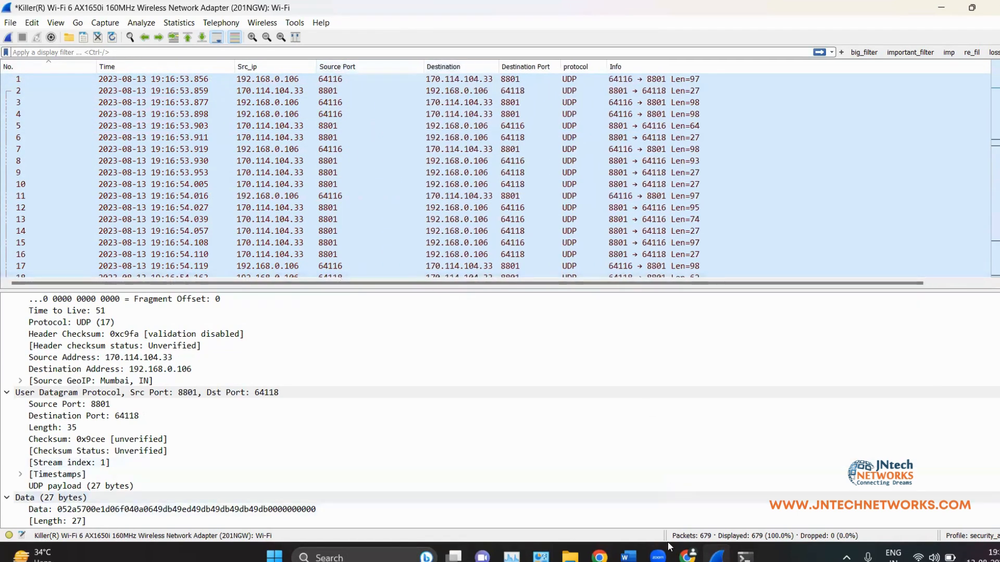
{"action": "left_click", "coordinate": [629, 557]}
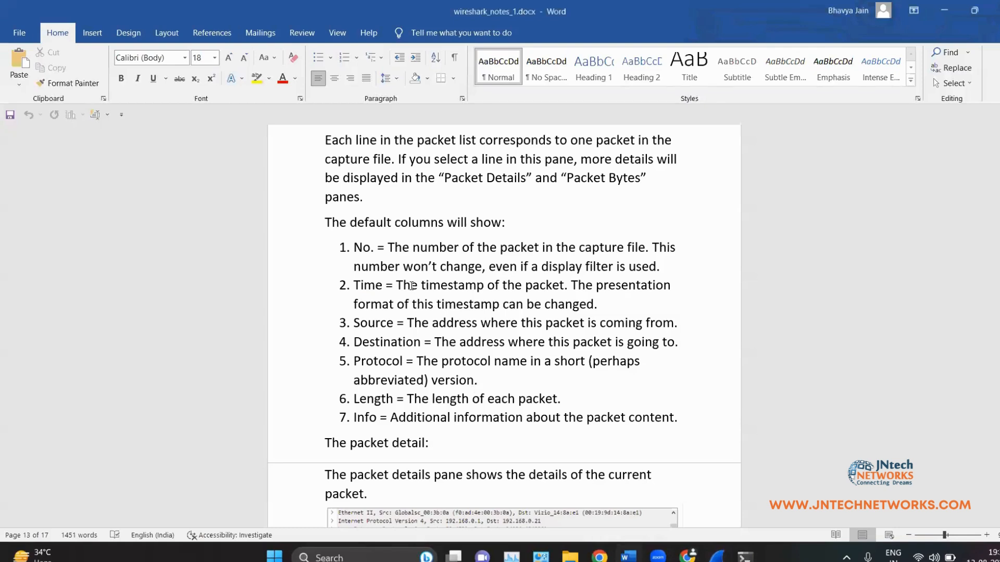
{"action": "scroll", "coordinate": [400, 281], "scroll_direction": "down", "scroll_amount": 1}
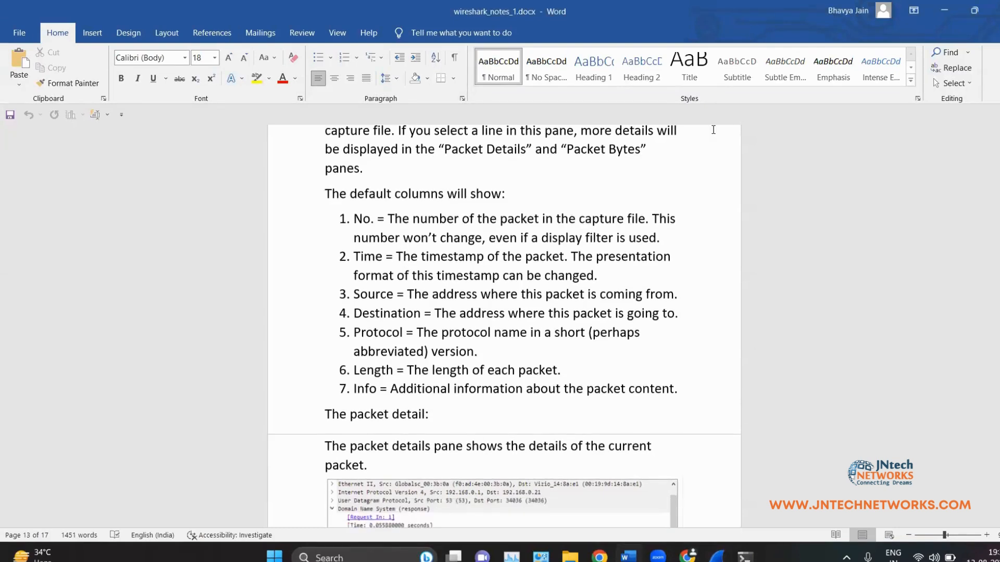
{"action": "left_click_drag", "start_coordinate": [610, 275], "coordinate": [395, 257]}
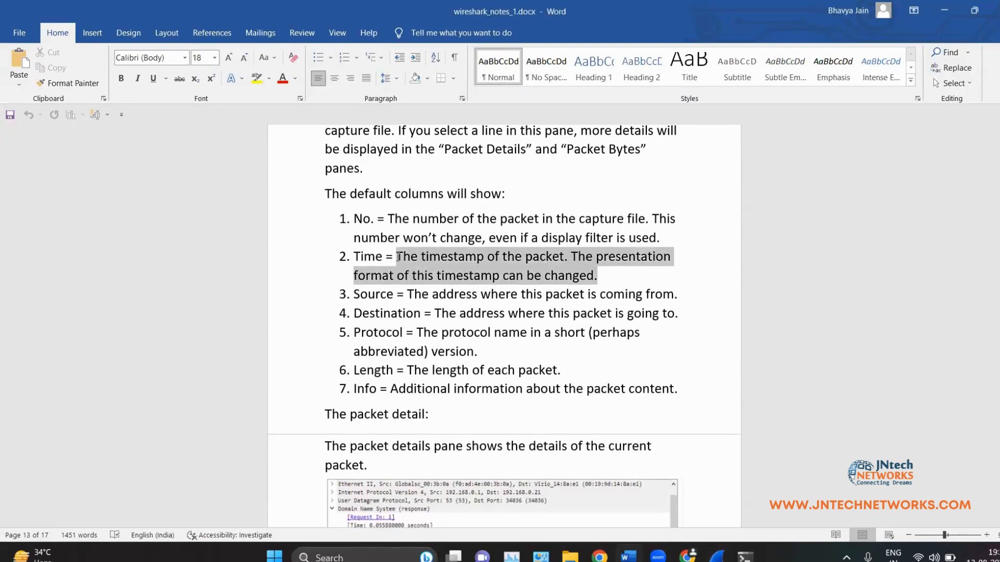
{"action": "left_click", "coordinate": [945, 6]}
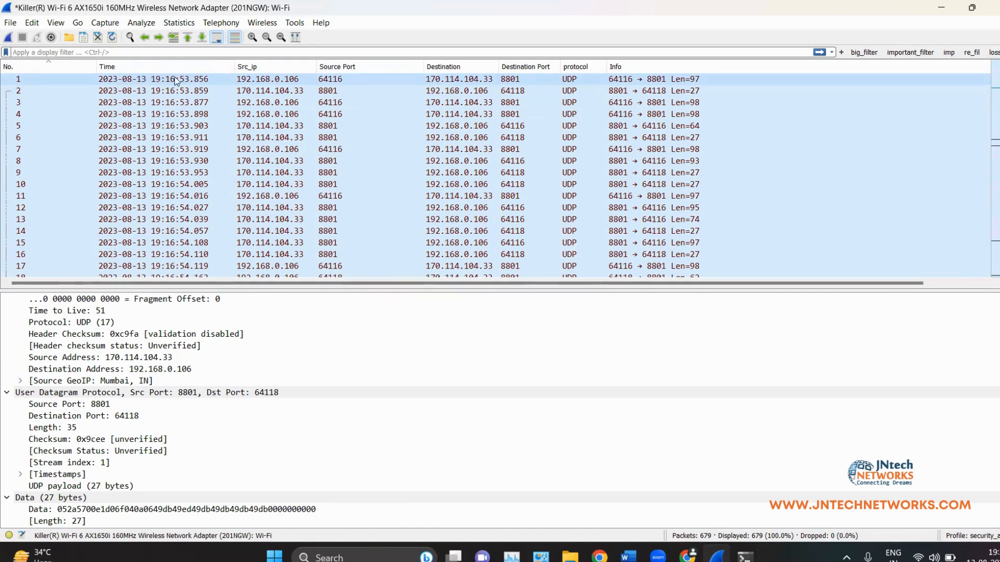
Step: Set View > Time Display Format to Date and Time of Day
{"action": "scroll", "coordinate": [167, 110], "scroll_direction": "down", "scroll_amount": 16}
{"action": "scroll", "coordinate": [167, 109], "scroll_direction": "up", "scroll_amount": 14}
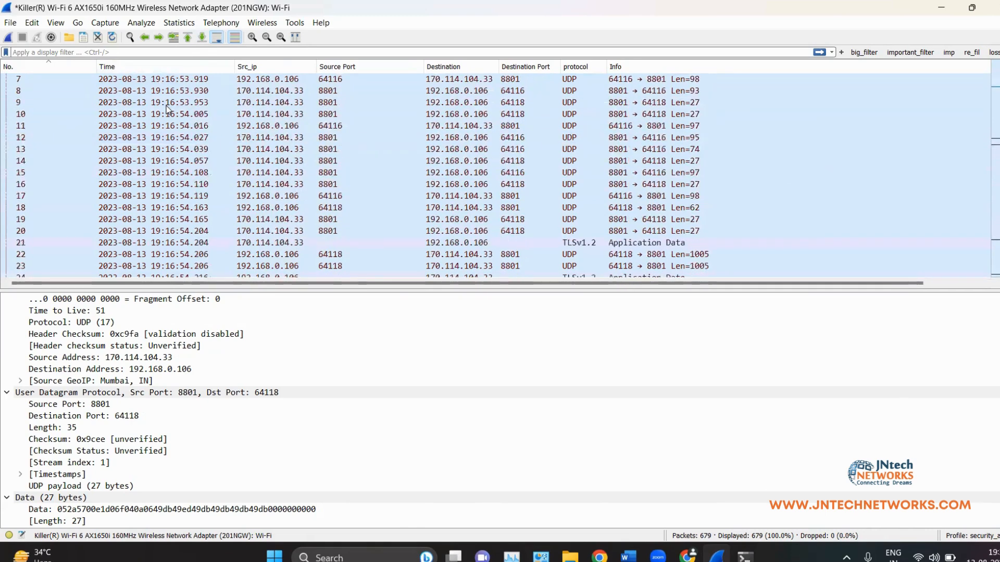
{"action": "scroll", "coordinate": [203, 151], "scroll_direction": "up", "scroll_amount": 2}
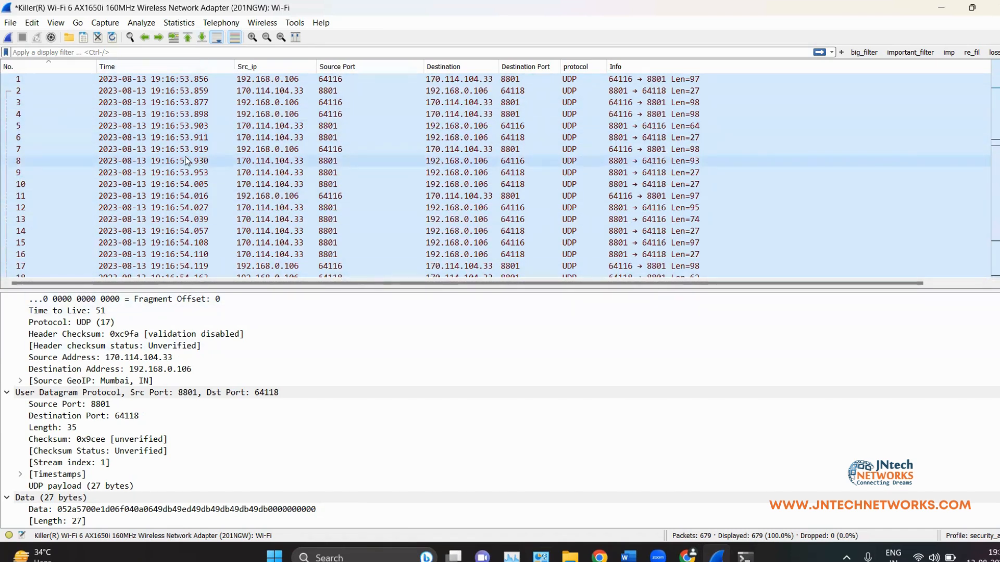
{"action": "left_click", "coordinate": [39, 23]}
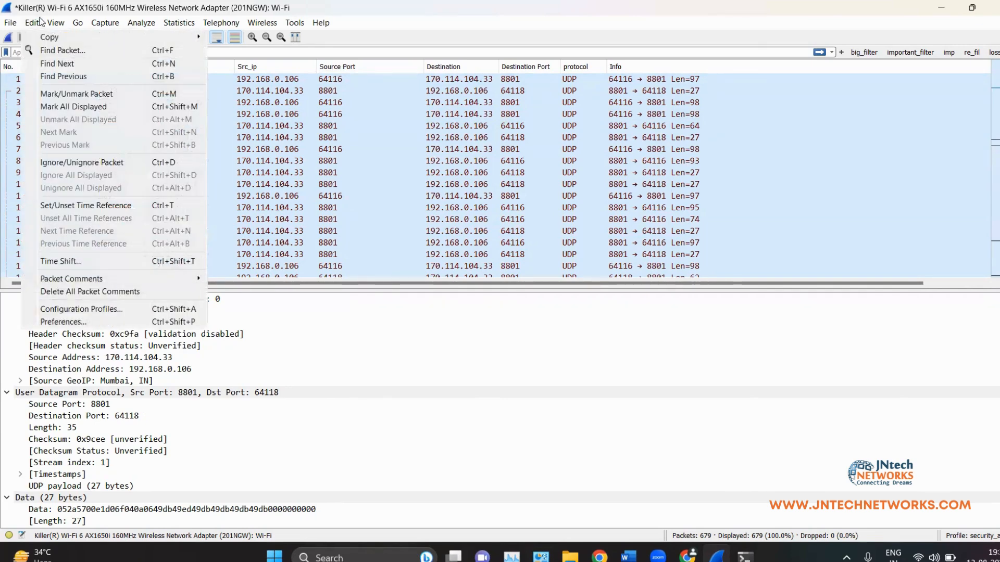
{"action": "mouse_move", "coordinate": [56, 23]}
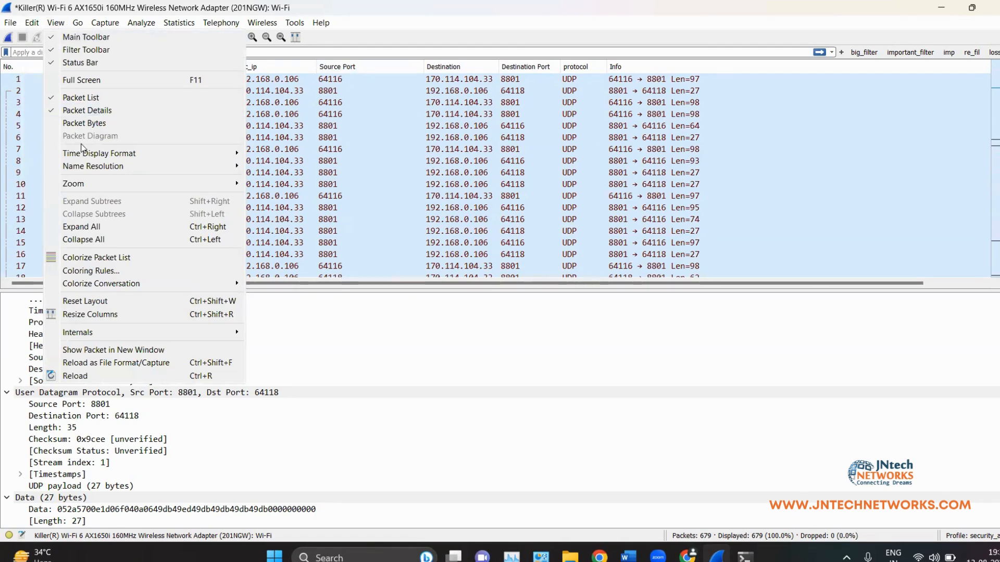
{"action": "mouse_move", "coordinate": [182, 151]}
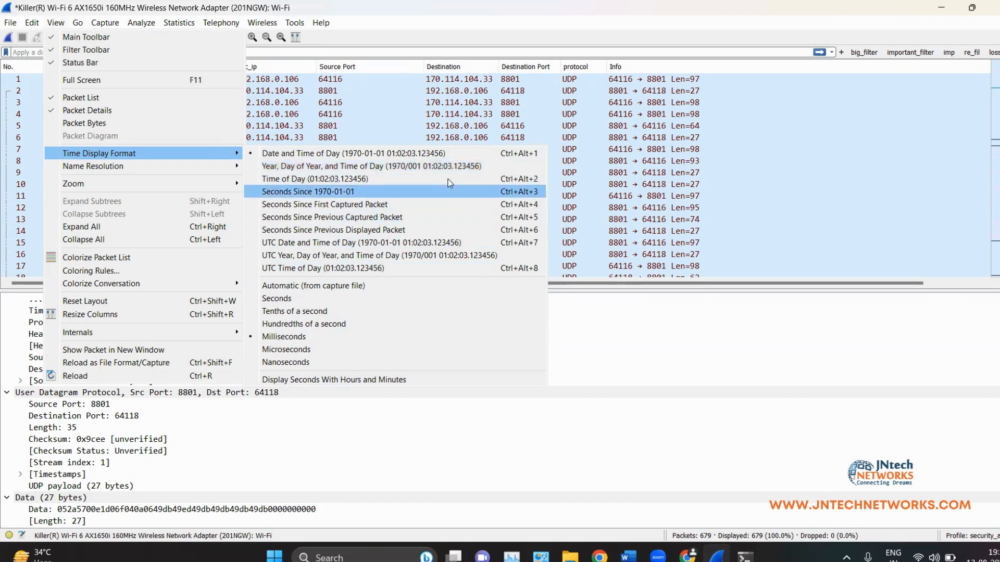
{"action": "mouse_move", "coordinate": [247, 152]}
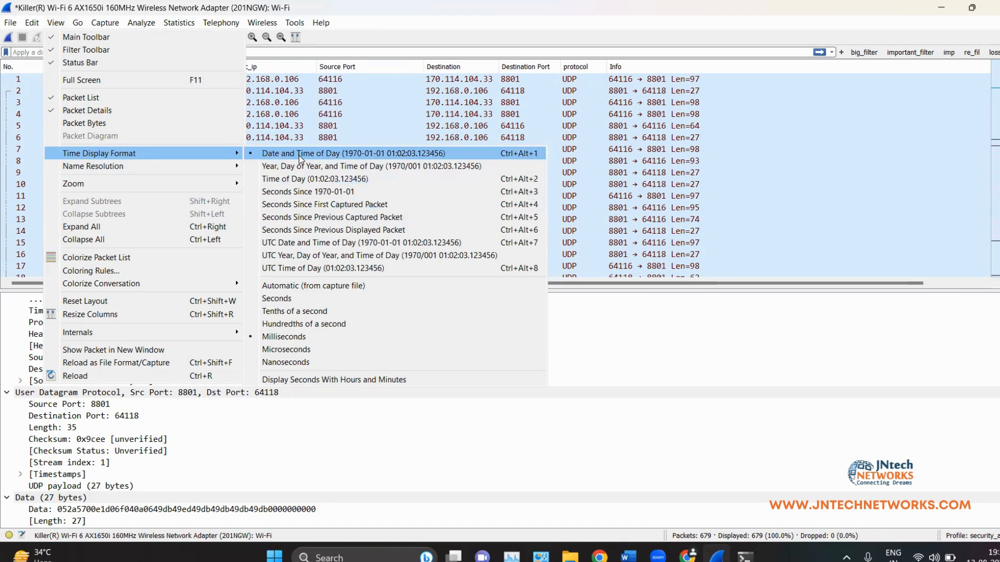
{"action": "left_click", "coordinate": [309, 113]}
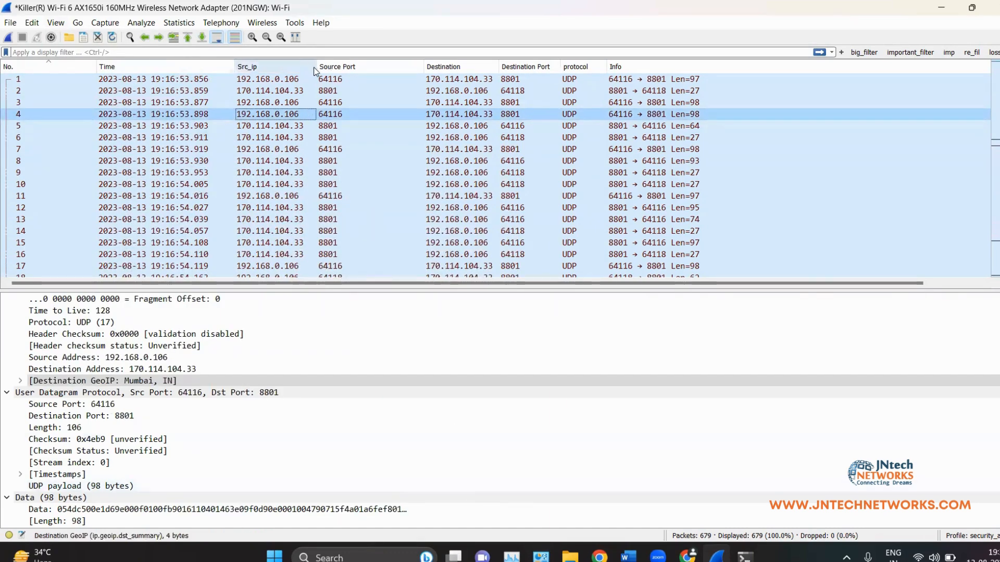
Step: Widen the Src_ip, Destination and Destination Port columns, sorting by Source Port then back by No
{"action": "left_click_drag", "start_coordinate": [315, 67], "coordinate": [329, 67]}
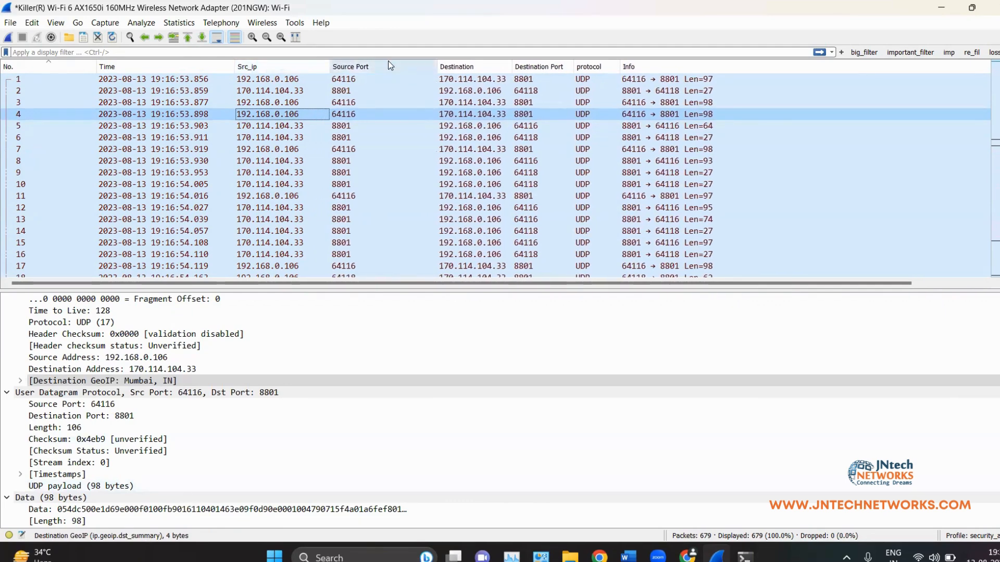
{"action": "left_click", "coordinate": [388, 63]}
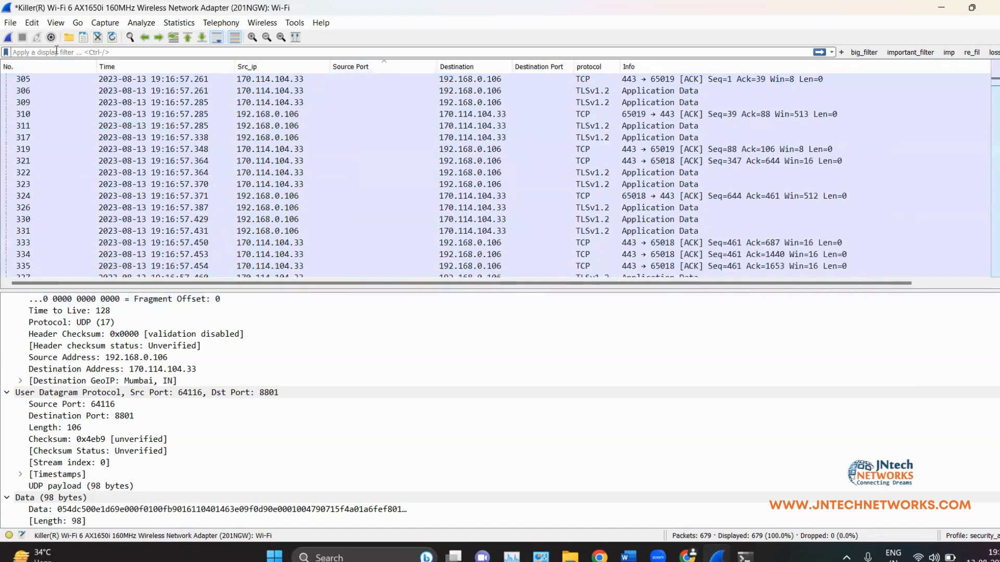
{"action": "left_click", "coordinate": [83, 66]}
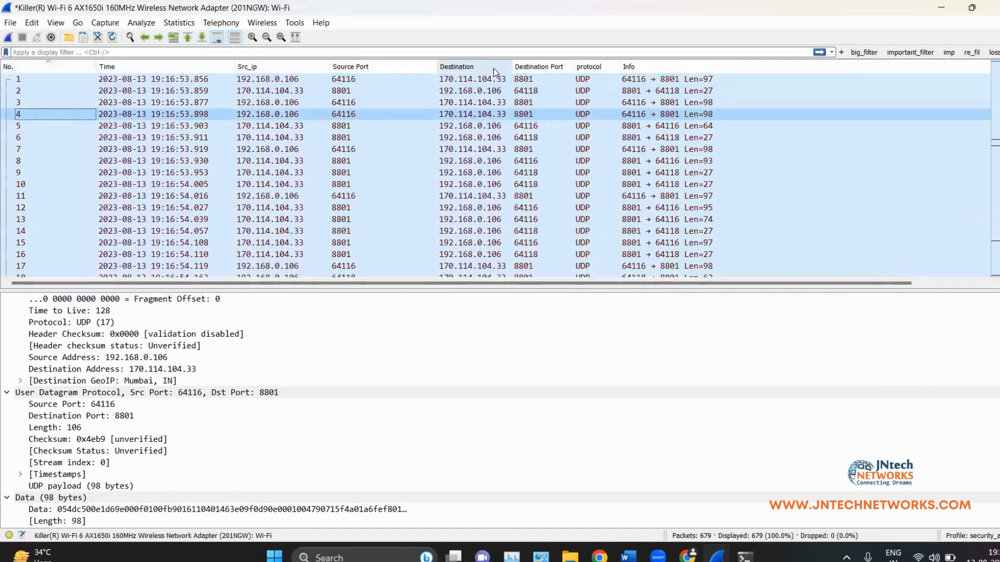
{"action": "left_click_drag", "start_coordinate": [510, 66], "coordinate": [532, 66]}
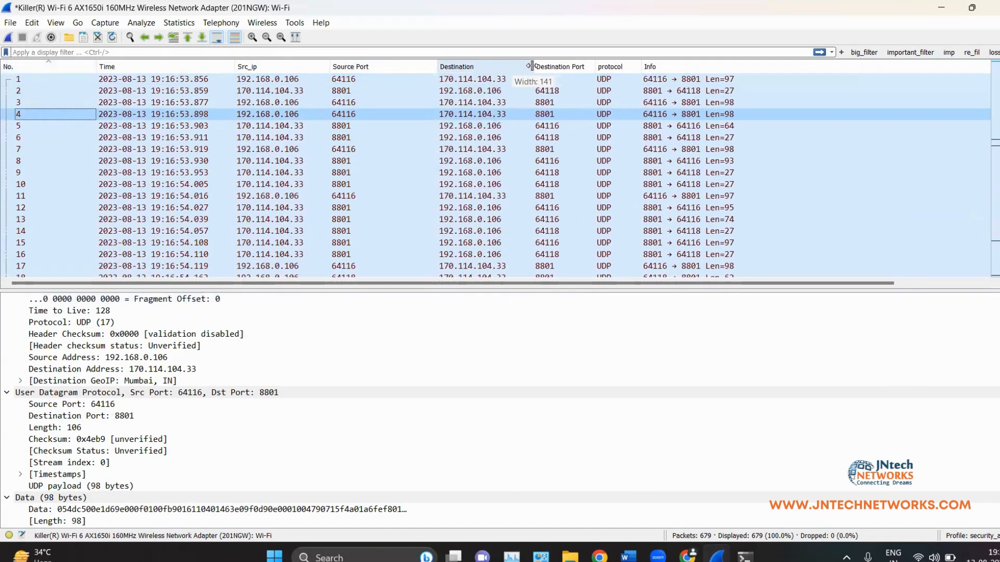
{"action": "left_click_drag", "start_coordinate": [593, 66], "coordinate": [705, 67]}
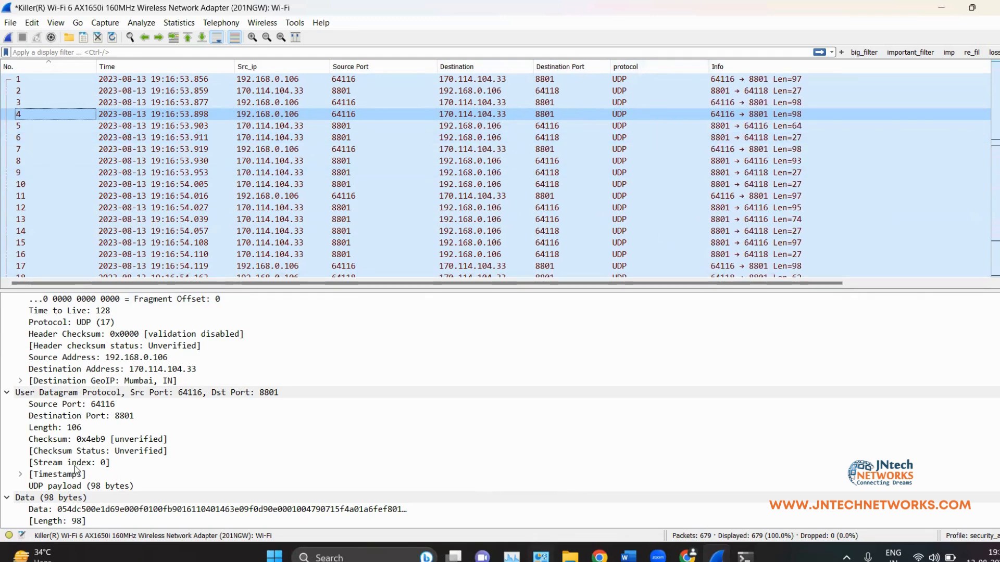
{"action": "scroll", "coordinate": [74, 466], "scroll_direction": "up", "scroll_amount": 6}
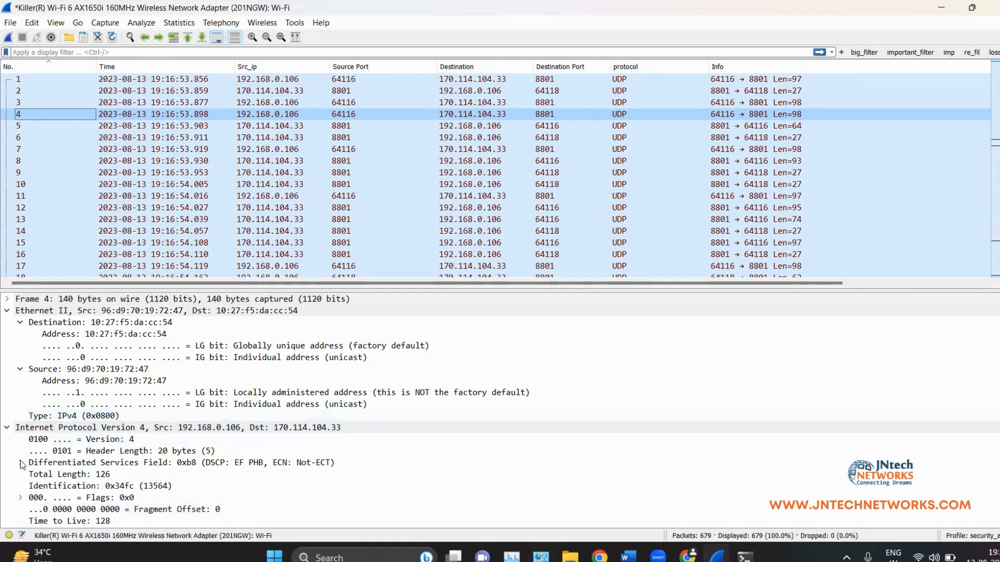
{"action": "scroll", "coordinate": [143, 461], "scroll_direction": "down", "scroll_amount": 6}
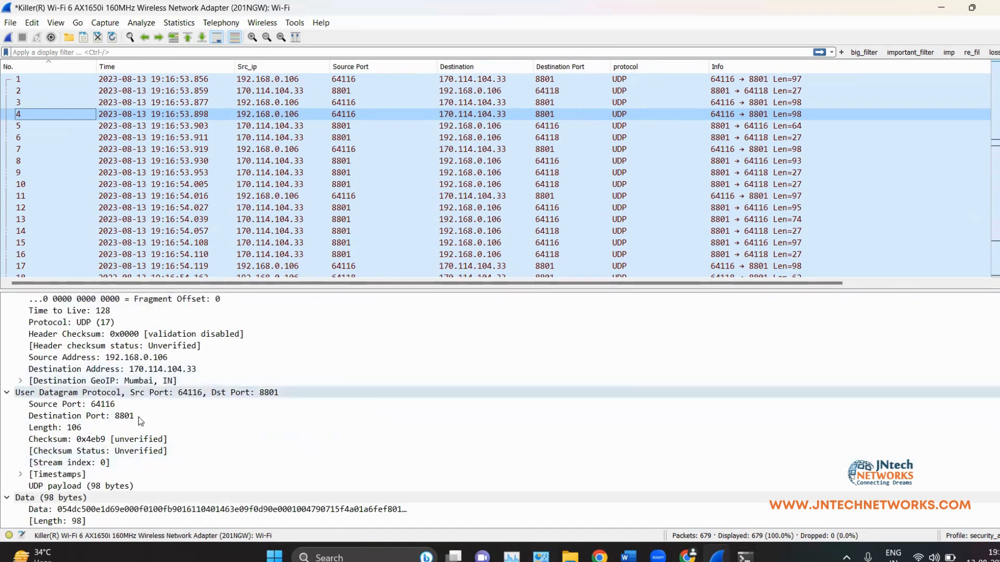
Step: Apply packet 4's UDP Length field as a column, remove it again, then switch to Word
{"action": "left_click", "coordinate": [81, 428]}
{"action": "right_click", "coordinate": [80, 429]}
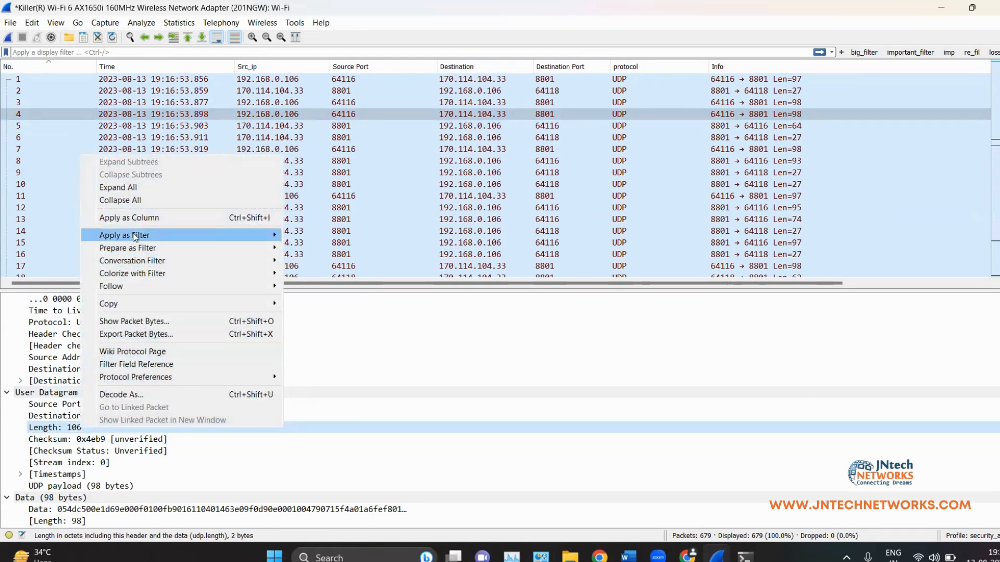
{"action": "left_click", "coordinate": [135, 219]}
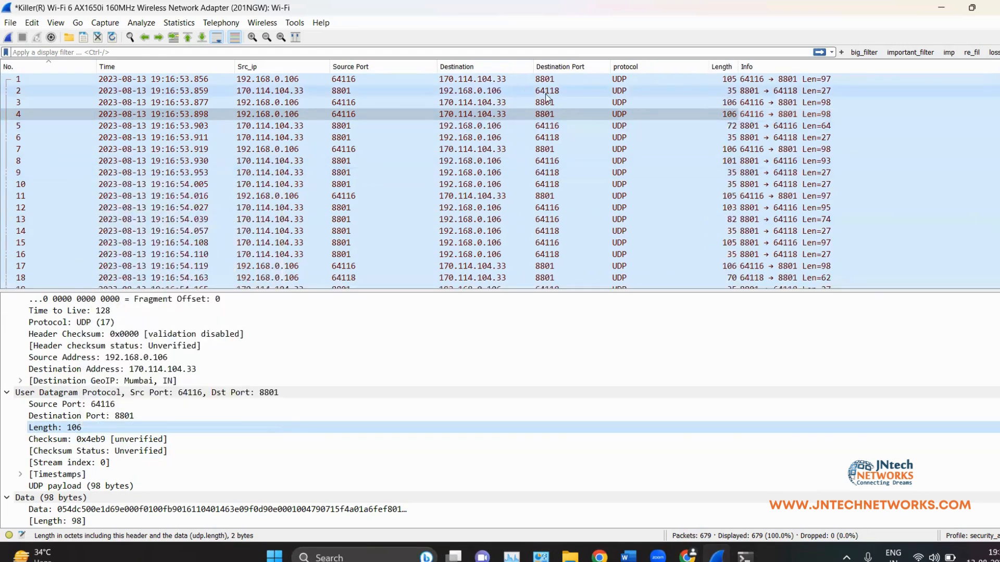
{"action": "left_click_drag", "start_coordinate": [739, 67], "coordinate": [769, 68]}
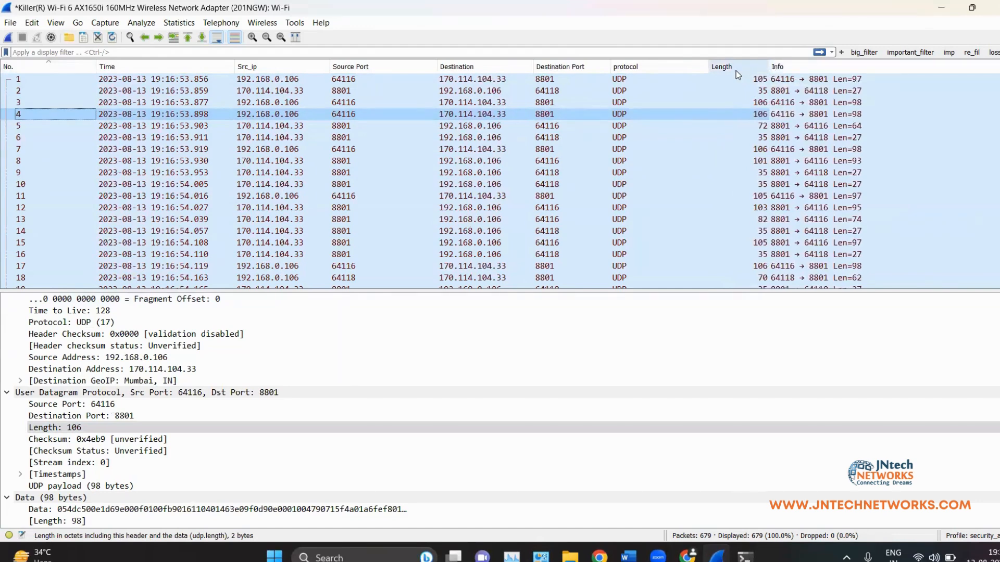
{"action": "right_click", "coordinate": [736, 70]}
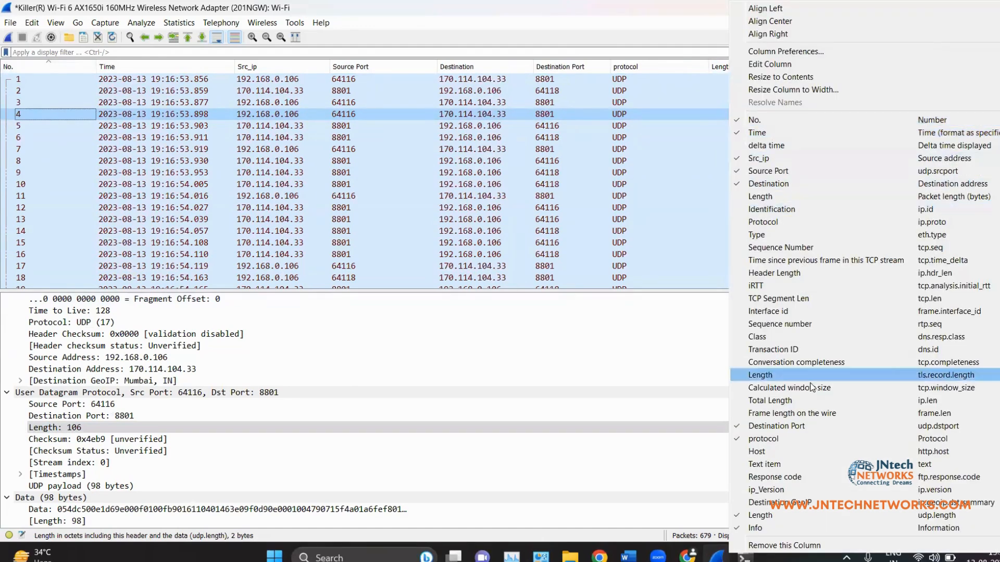
{"action": "left_click", "coordinate": [760, 515]}
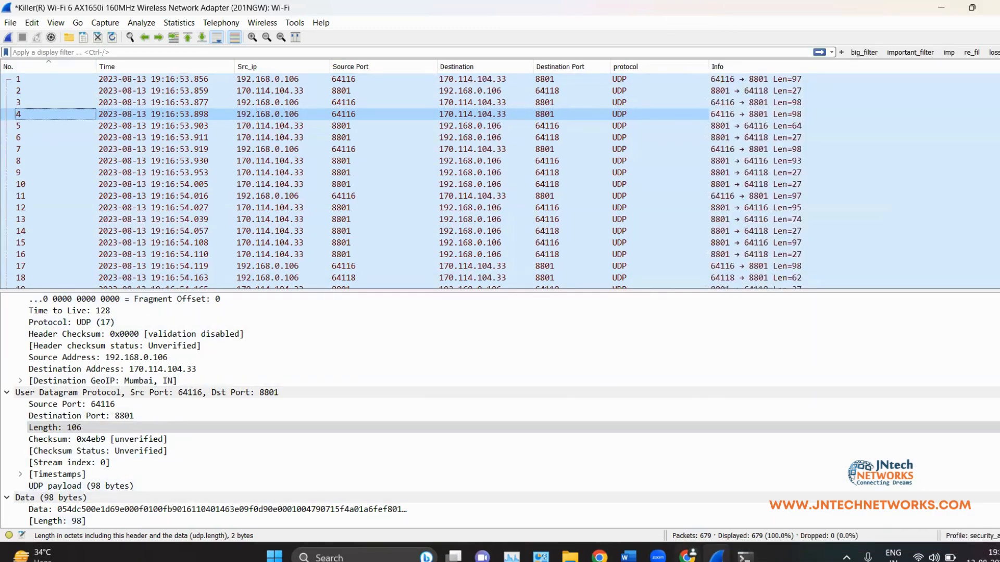
{"action": "left_click", "coordinate": [628, 557]}
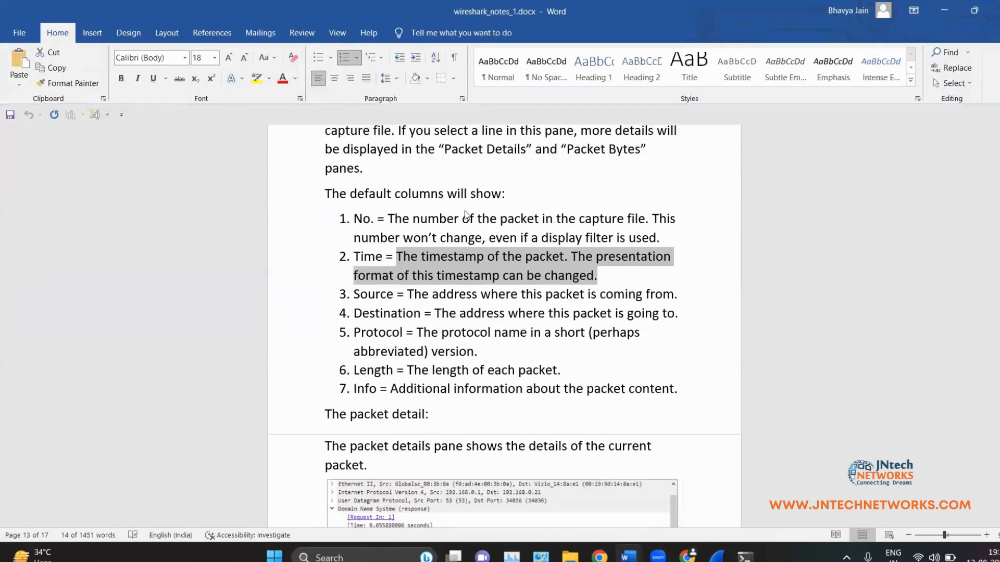
Step: Scroll through the Word notes on the packet details pane, then return to Wireshark
{"action": "scroll", "coordinate": [466, 212], "scroll_direction": "down", "scroll_amount": 3}
{"action": "left_click", "coordinate": [639, 265]}
{"action": "scroll", "coordinate": [677, 265], "scroll_direction": "down", "scroll_amount": 10}
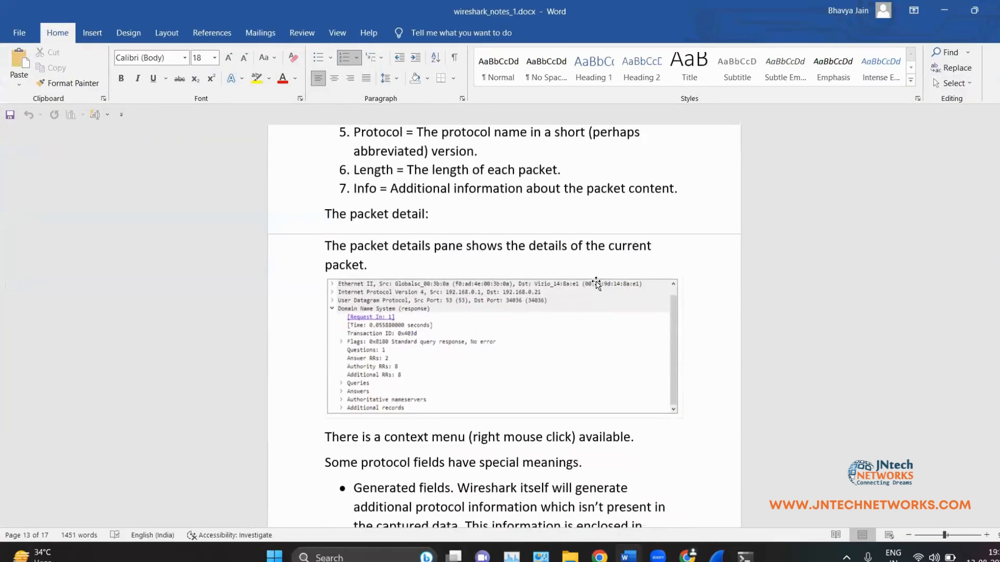
{"action": "scroll", "coordinate": [717, 273], "scroll_direction": "up", "scroll_amount": 3}
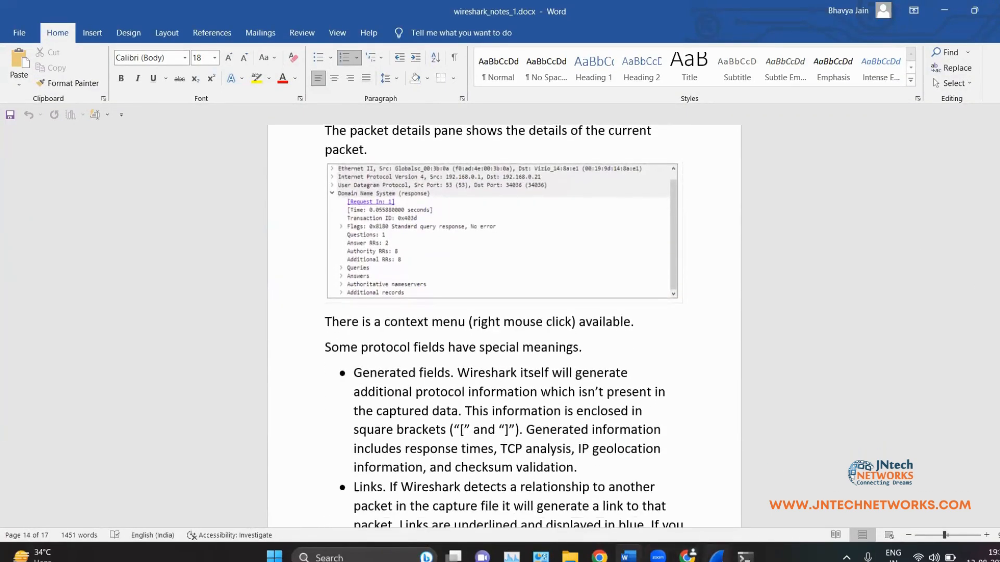
{"action": "left_click", "coordinate": [718, 556]}
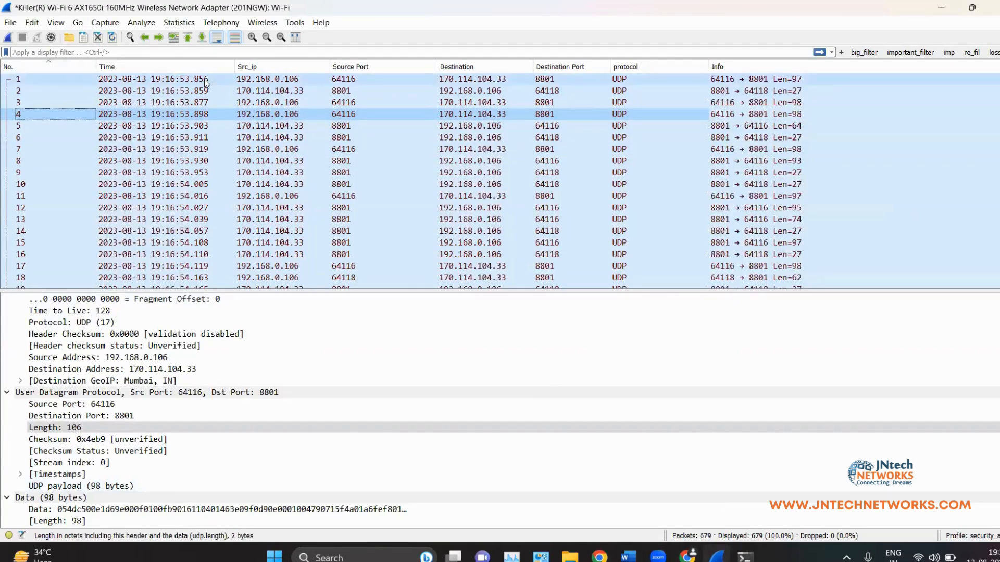
Step: Select packet 1 and collapse its Frame, Ethernet II, IPv4, UDP and Data trees
{"action": "left_click", "coordinate": [159, 79]}
{"action": "scroll", "coordinate": [557, 433], "scroll_direction": "up", "scroll_amount": 6}
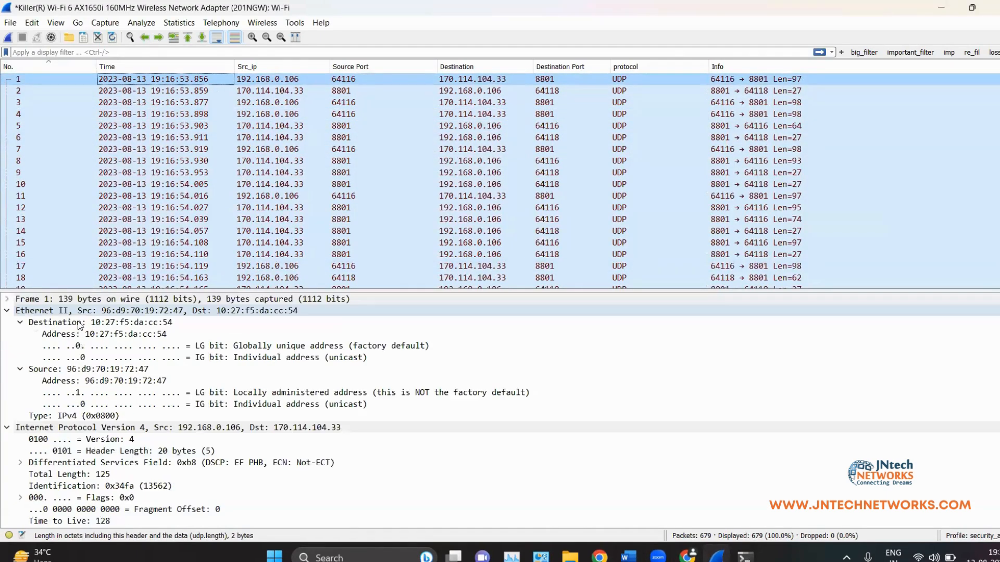
{"action": "left_click", "coordinate": [7, 311]}
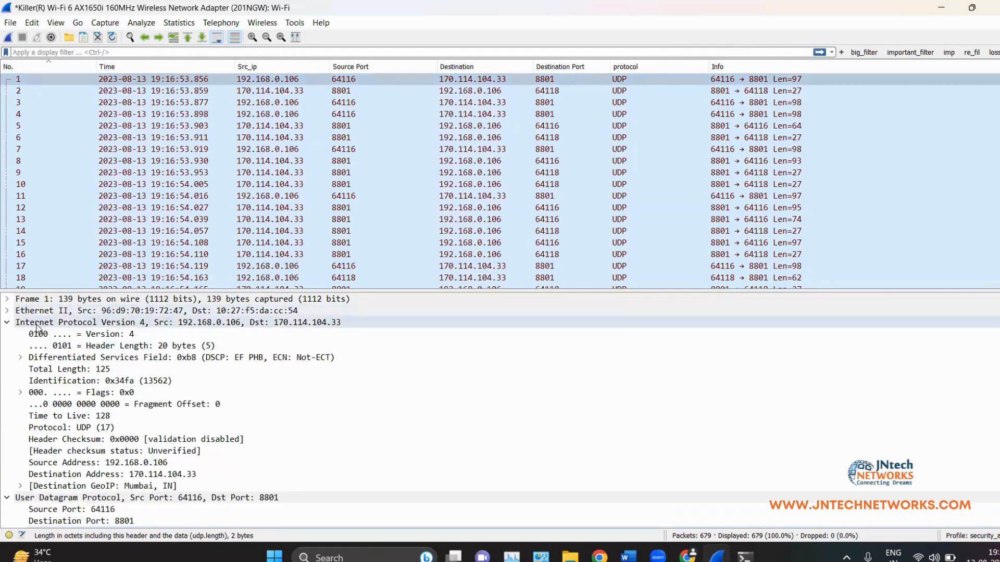
{"action": "left_click", "coordinate": [7, 323]}
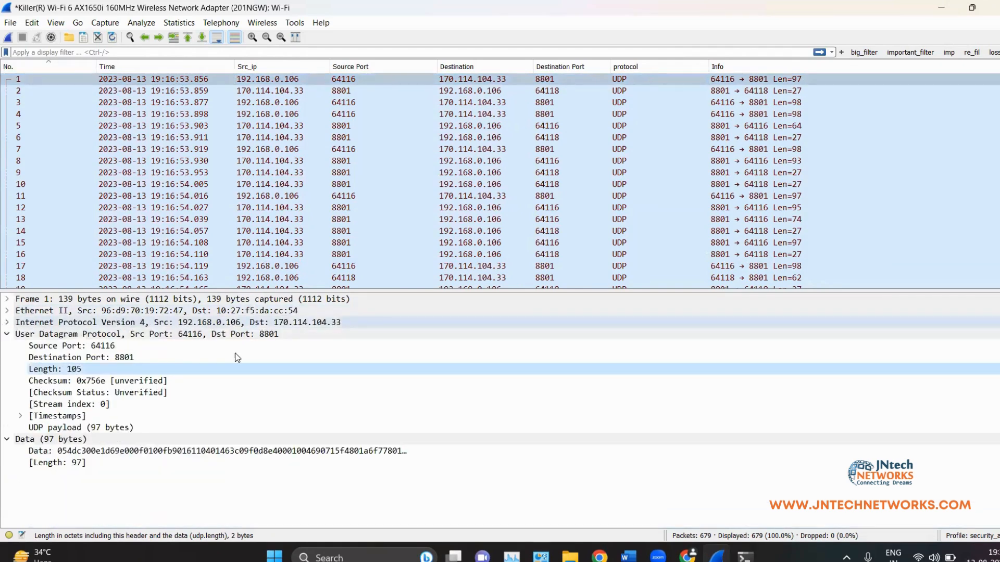
{"action": "left_click", "coordinate": [7, 335]}
{"action": "left_click", "coordinate": [6, 348]}
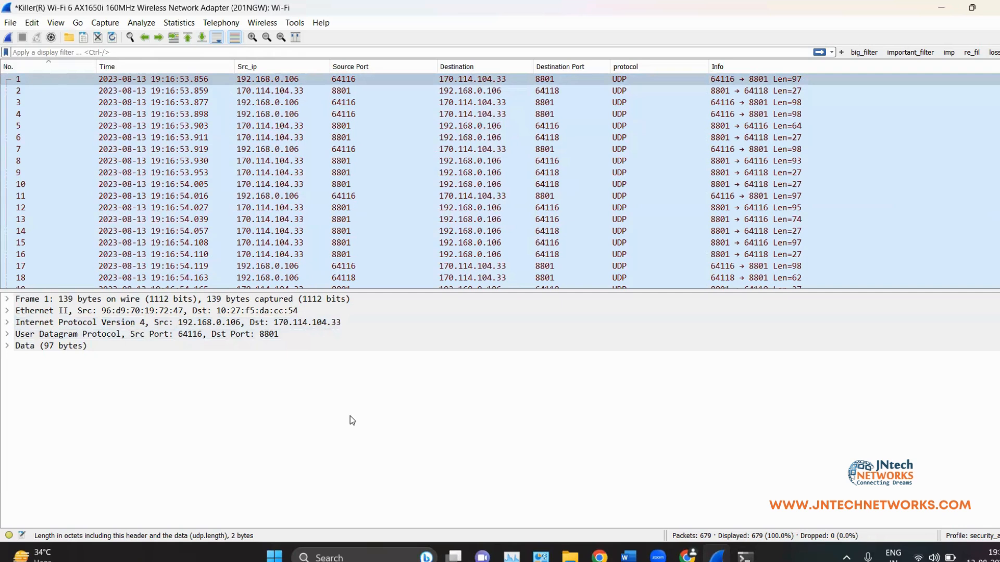
{"action": "left_click", "coordinate": [7, 301]}
{"action": "left_click", "coordinate": [7, 301]}
Step: Expand Data, User Datagram Protocol and [Timestamps], then mark the square-bracket example in the Word notes
{"action": "left_click", "coordinate": [7, 347]}
{"action": "left_click", "coordinate": [8, 334]}
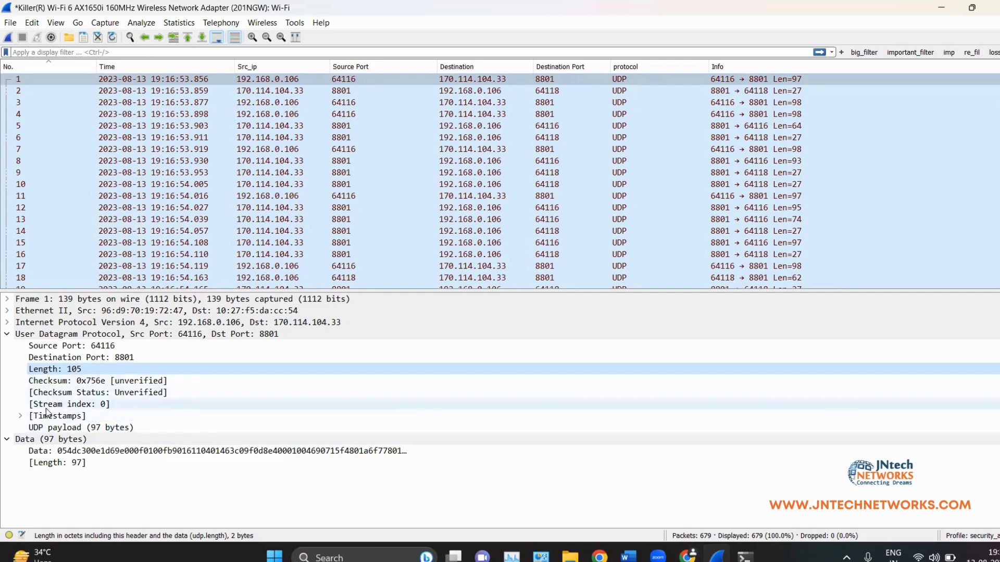
{"action": "left_click", "coordinate": [20, 416]}
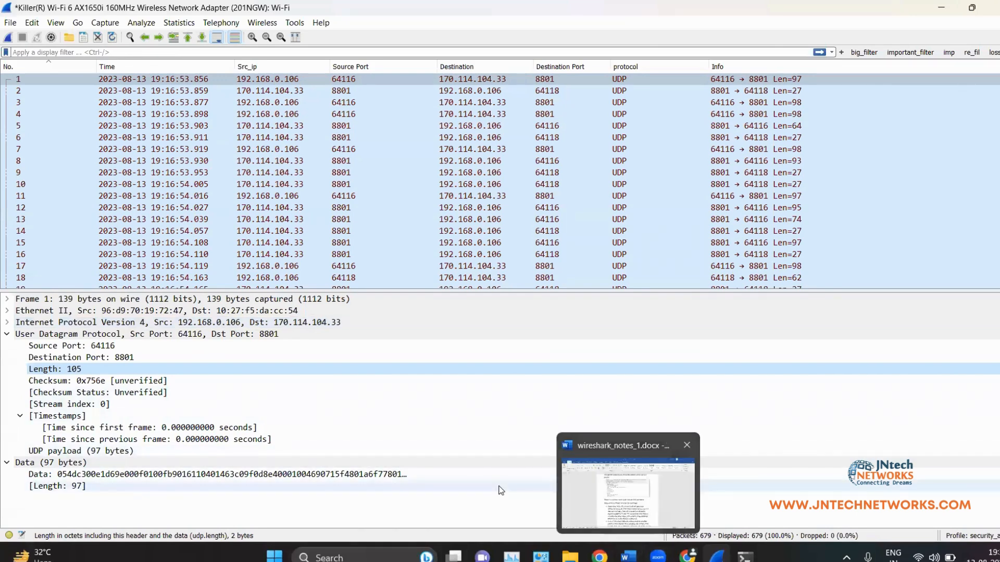
{"action": "left_click", "coordinate": [628, 559]}
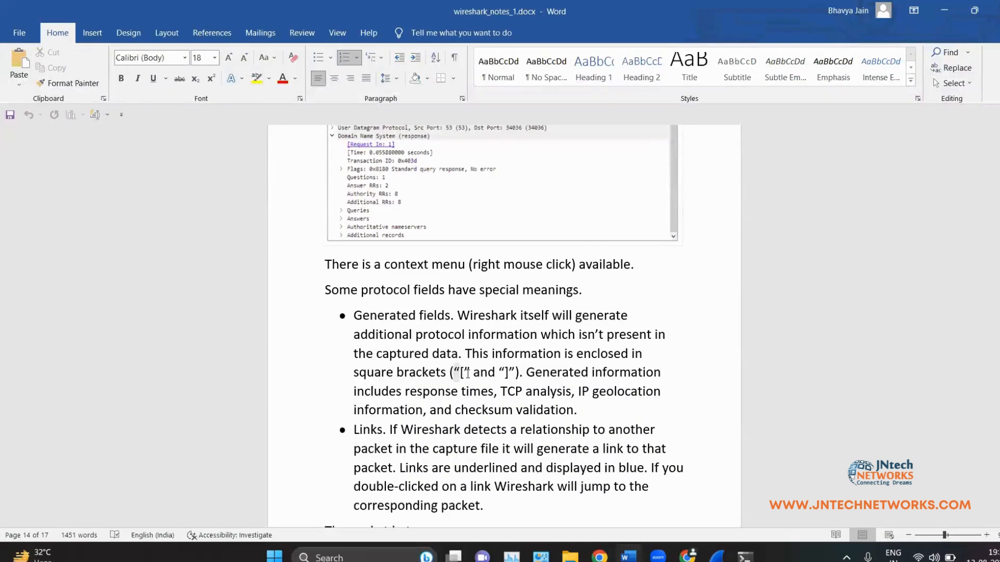
{"action": "left_click_drag", "start_coordinate": [450, 373], "coordinate": [526, 373]}
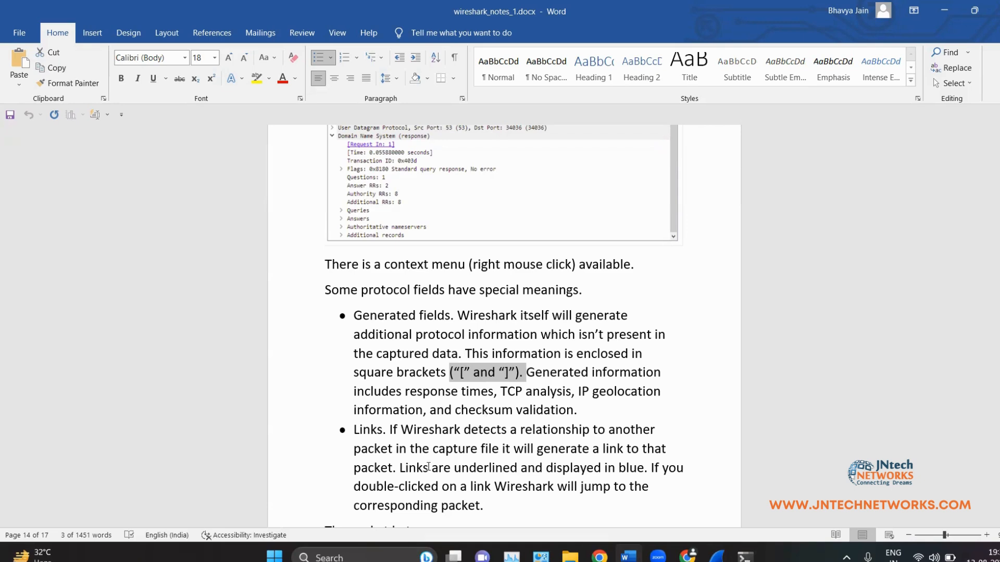
Step: Select and deselect the square-brackets phrase in the notes, then return to Wireshark
{"action": "scroll", "coordinate": [441, 422], "scroll_direction": "down", "scroll_amount": 1}
{"action": "scroll", "coordinate": [456, 402], "scroll_direction": "down", "scroll_amount": 3}
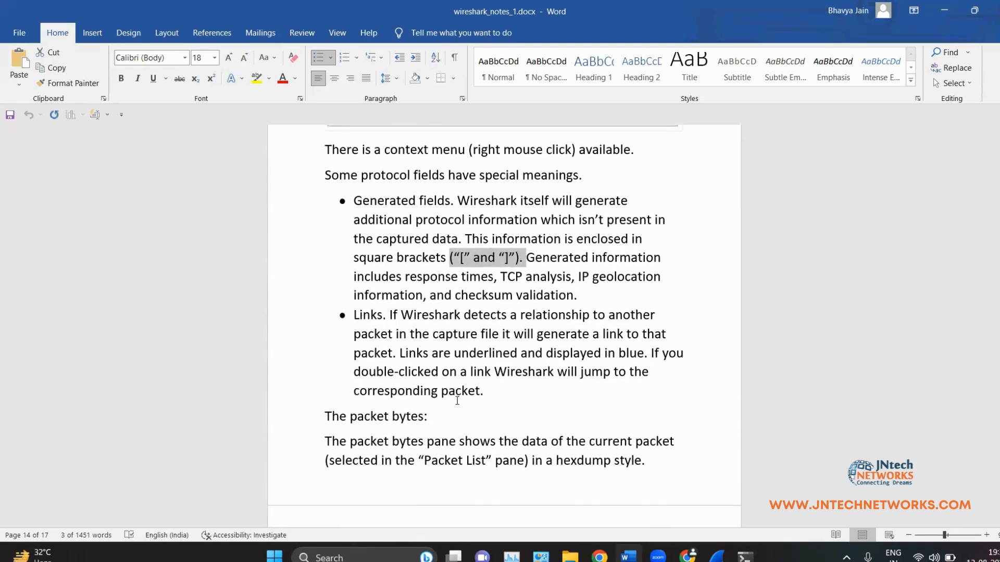
{"action": "scroll", "coordinate": [457, 400], "scroll_direction": "up", "scroll_amount": 1}
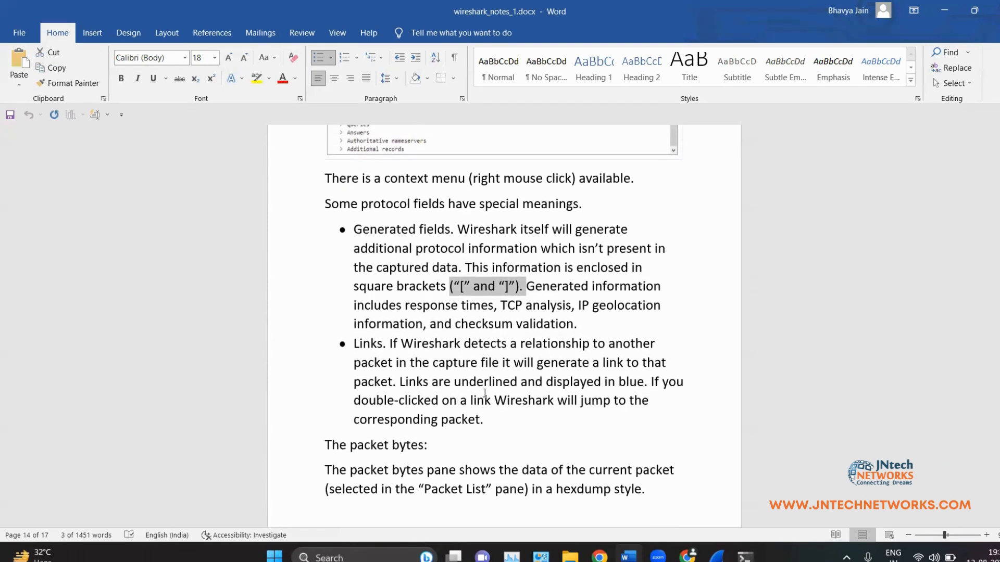
{"action": "left_click", "coordinate": [432, 327]}
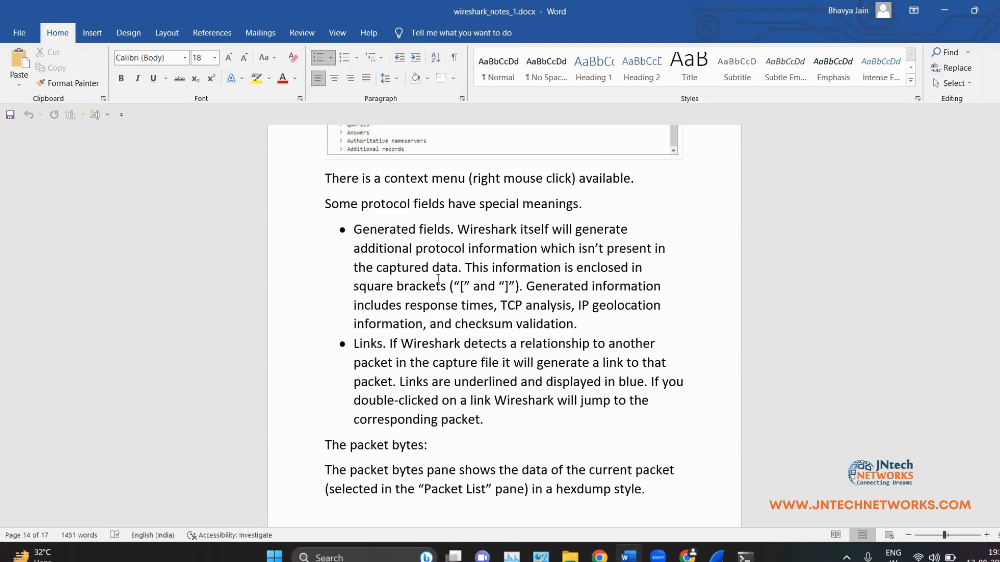
{"action": "left_click_drag", "start_coordinate": [396, 287], "coordinate": [525, 286]}
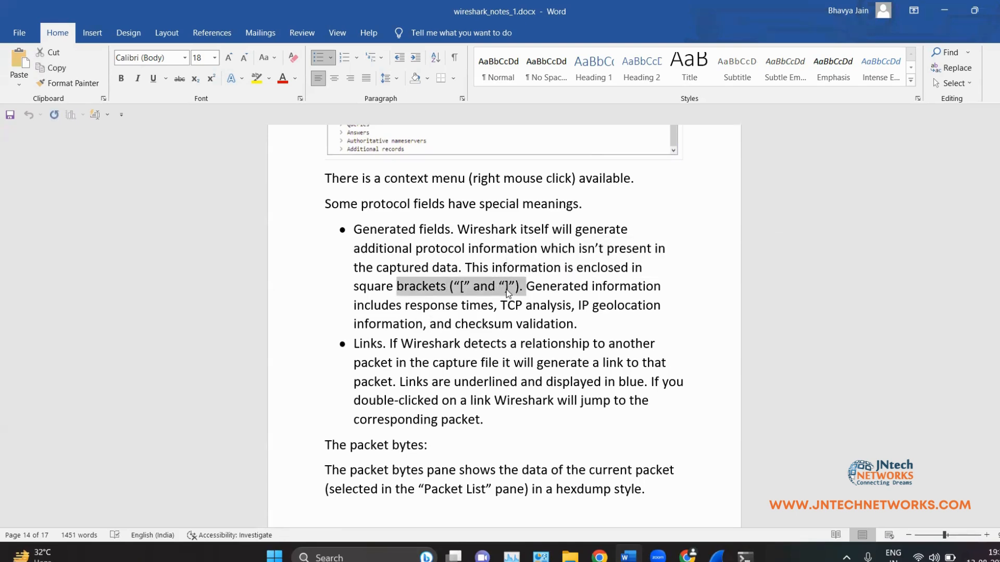
{"action": "left_click", "coordinate": [509, 287]}
{"action": "left_click", "coordinate": [717, 556]}
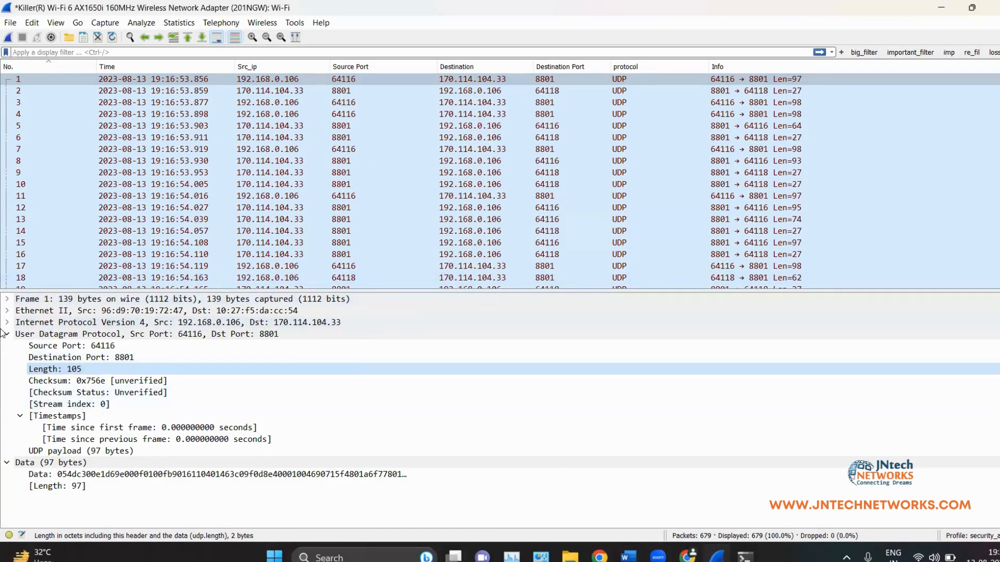
Step: Select packet 21, the TLS Application Data frame, and expand its TLS and TCP details
{"action": "left_click", "coordinate": [125, 393]}
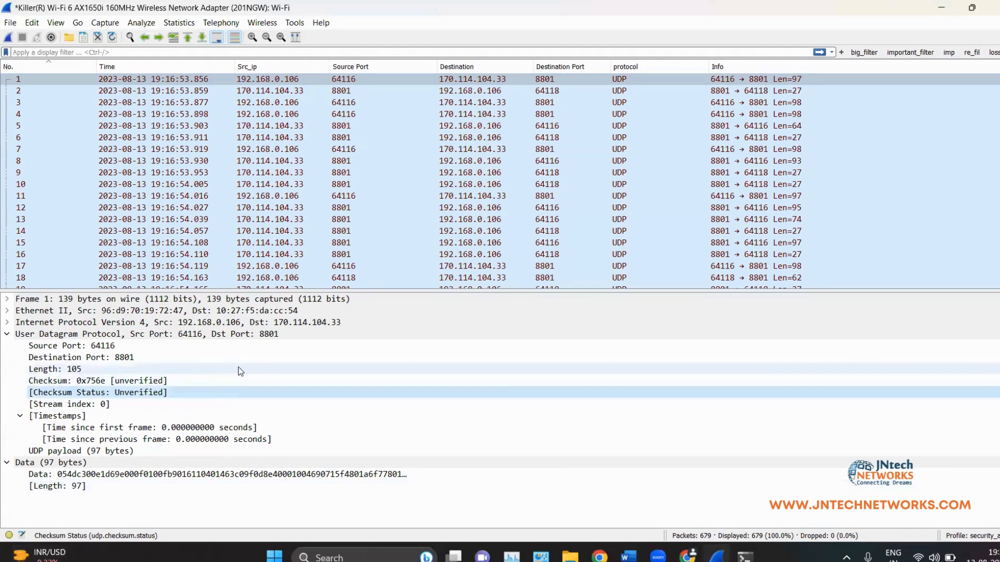
{"action": "scroll", "coordinate": [222, 128], "scroll_direction": "down", "scroll_amount": 13}
{"action": "scroll", "coordinate": [223, 117], "scroll_direction": "down", "scroll_amount": 8}
{"action": "scroll", "coordinate": [280, 183], "scroll_direction": "up", "scroll_amount": 18}
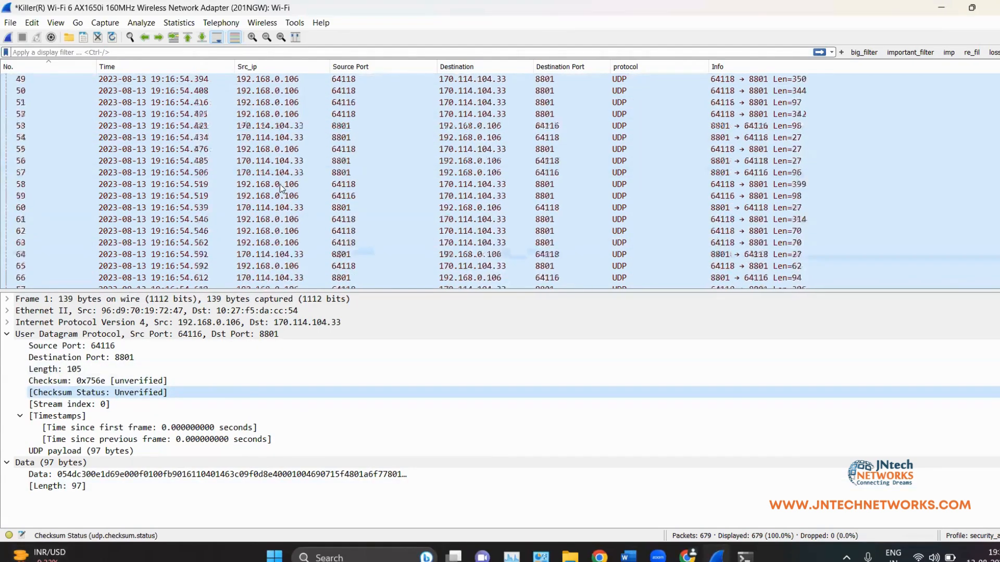
{"action": "left_click", "coordinate": [318, 207]}
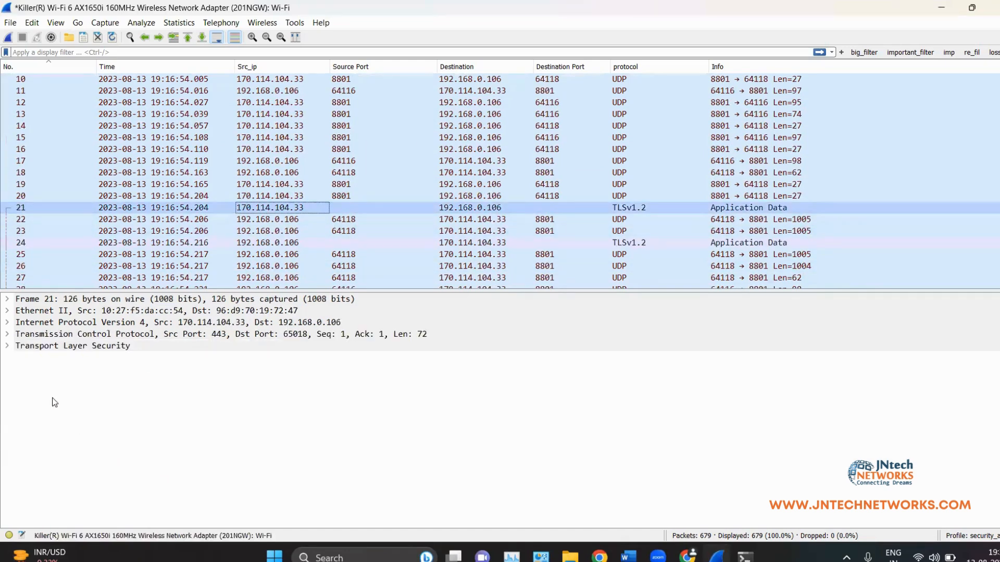
{"action": "left_click", "coordinate": [8, 345]}
{"action": "left_click", "coordinate": [7, 335]}
Step: Expand packet 21's SEQ/ACK analysis, TCP timestamps and TLSv1.2 Record Layer sections
{"action": "scroll", "coordinate": [66, 411], "scroll_direction": "down", "scroll_amount": 3}
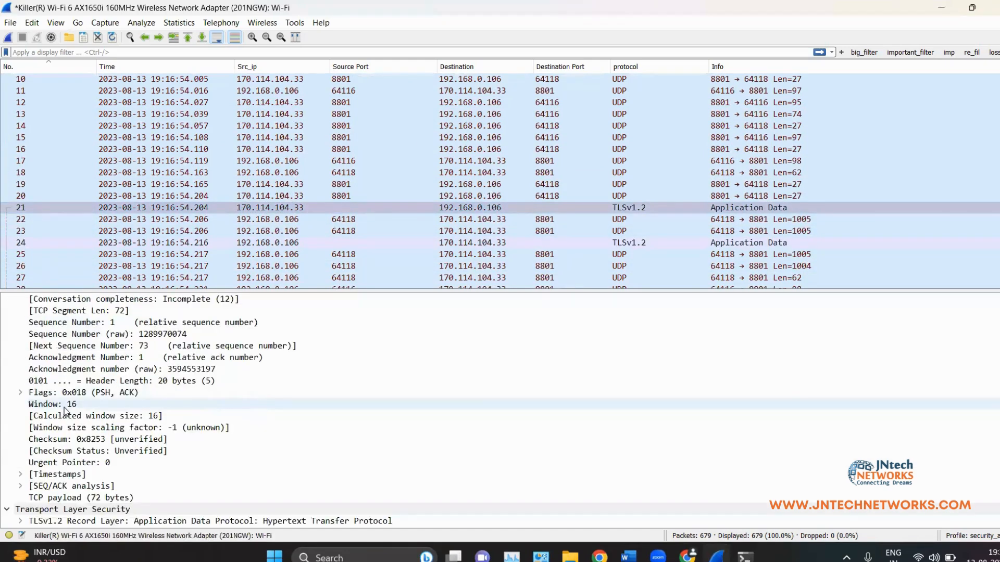
{"action": "left_click", "coordinate": [21, 486]}
{"action": "left_click", "coordinate": [21, 475]}
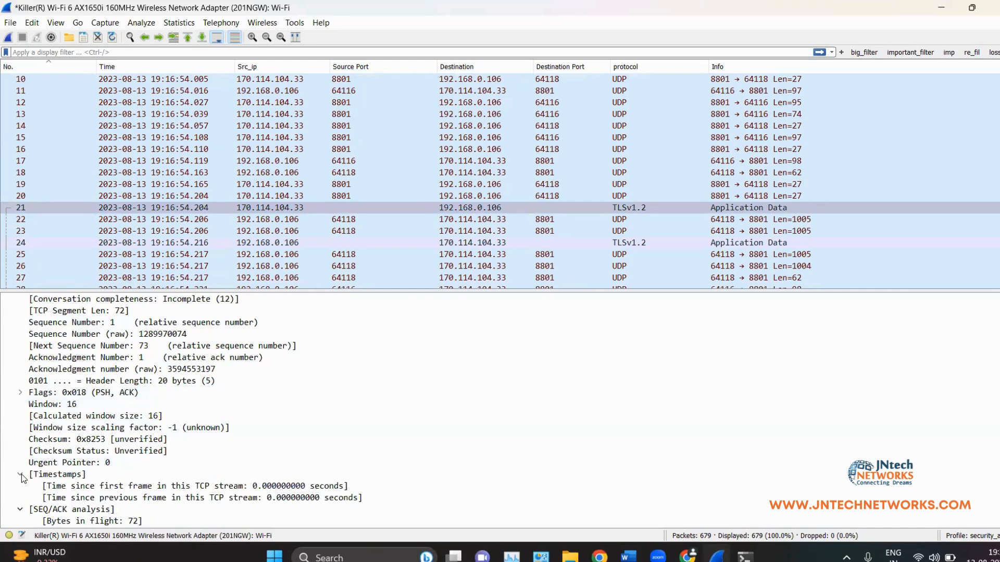
{"action": "scroll", "coordinate": [23, 474], "scroll_direction": "down", "scroll_amount": 2}
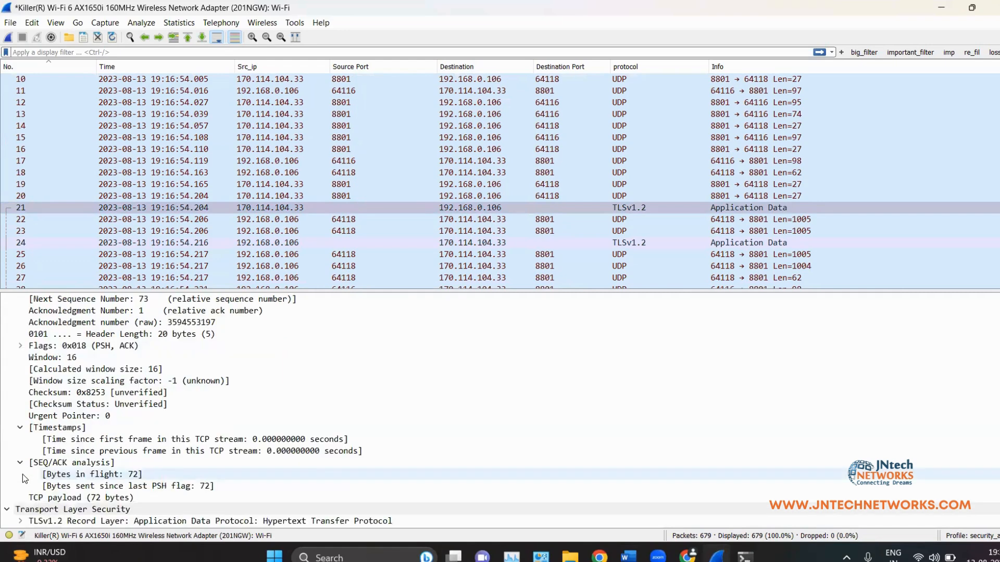
{"action": "left_click", "coordinate": [20, 520]}
{"action": "scroll", "coordinate": [34, 460], "scroll_direction": "up", "scroll_amount": 5}
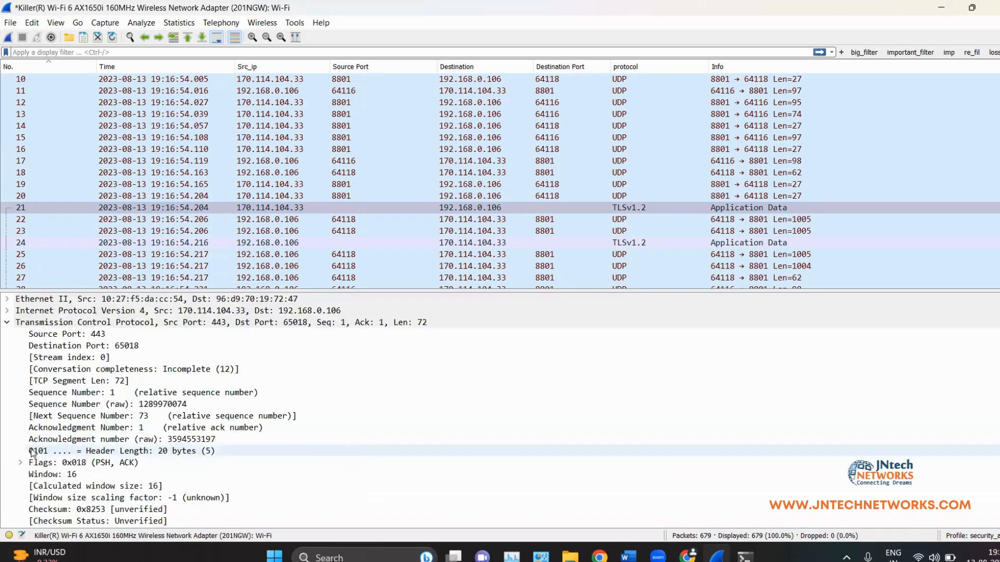
{"action": "scroll", "coordinate": [377, 176], "scroll_direction": "down", "scroll_amount": 20}
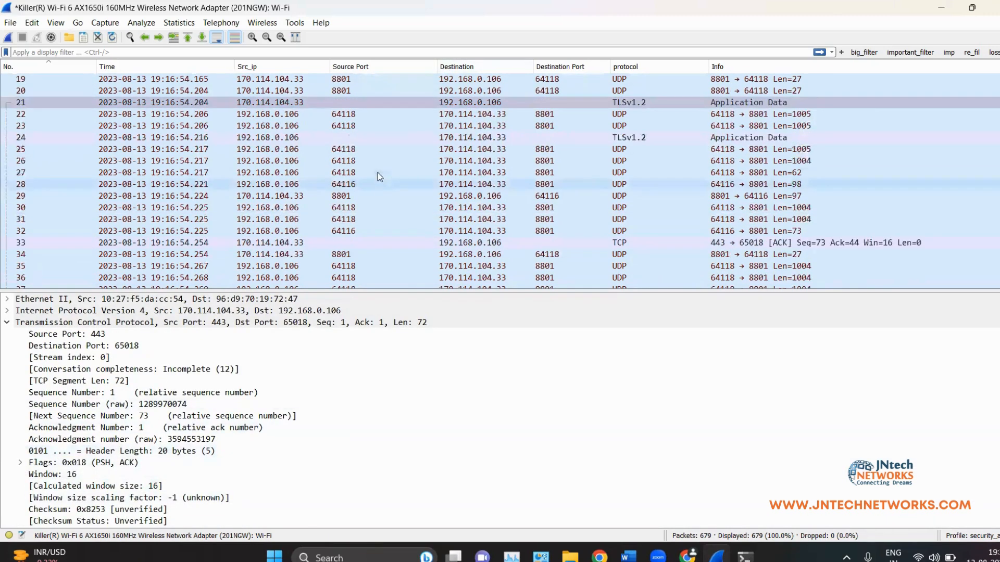
Step: Apply the display filter tcp
{"action": "left_click", "coordinate": [258, 55]}
{"action": "type", "text": "tcp"}
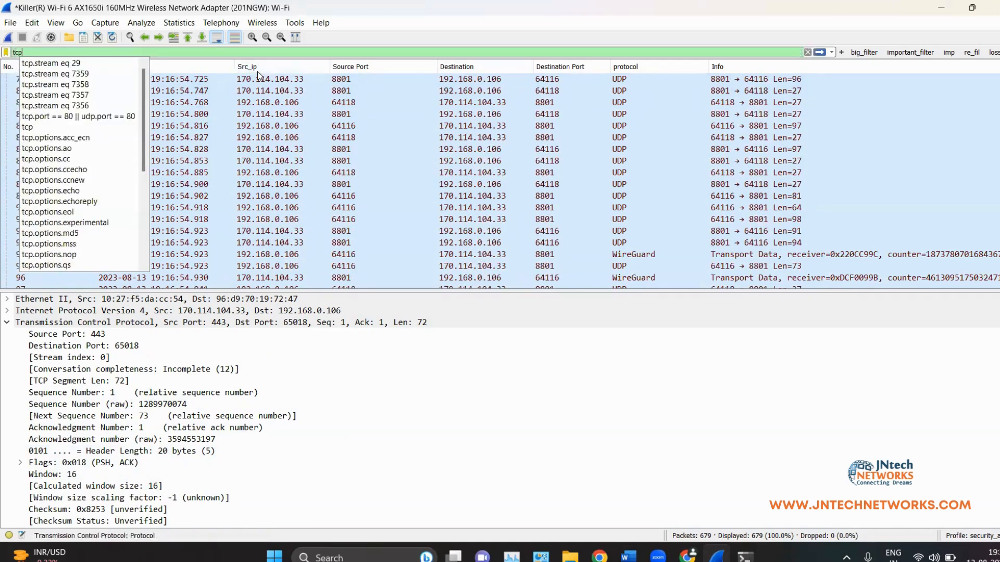
{"action": "key", "text": "Return"}
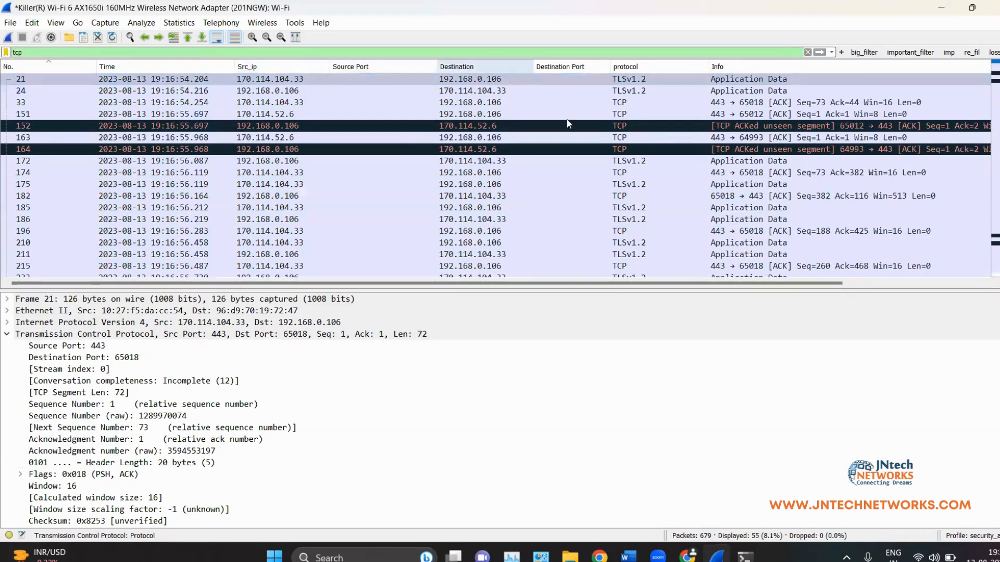
Step: Select packet 174 and follow its ACK link to frame 172, then switch to Word
{"action": "left_click", "coordinate": [651, 173]}
{"action": "scroll", "coordinate": [291, 459], "scroll_direction": "down", "scroll_amount": 3}
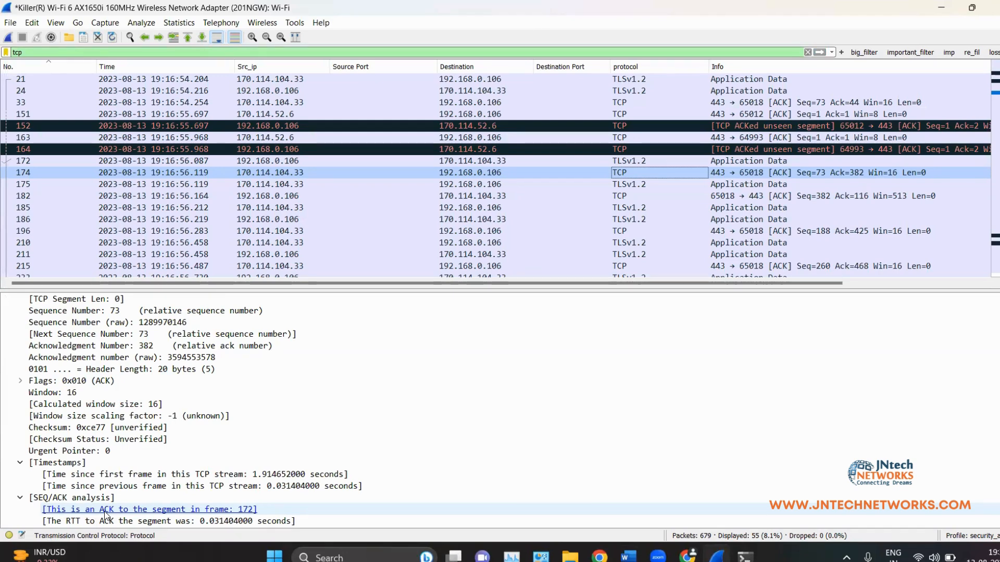
{"action": "left_click", "coordinate": [156, 510]}
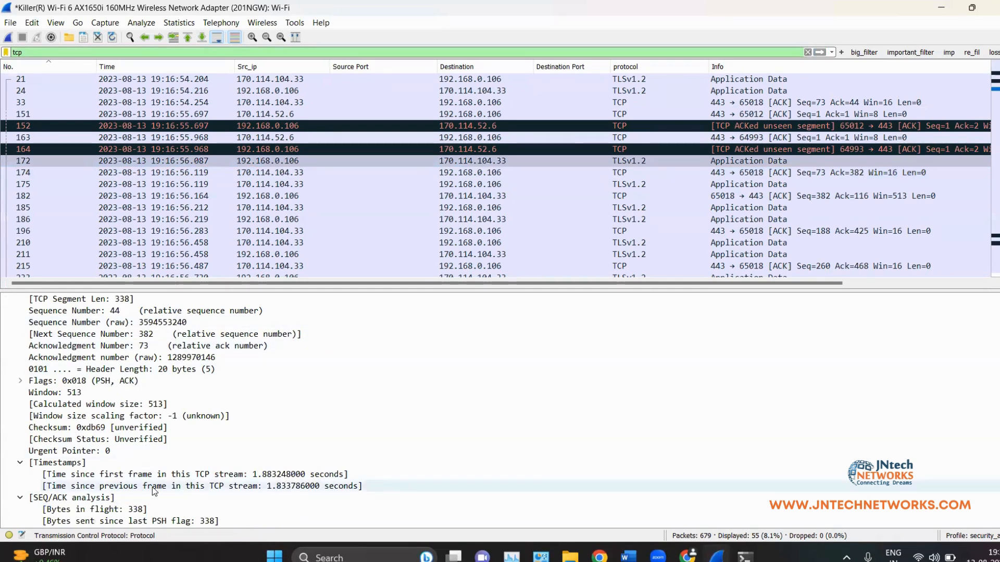
{"action": "left_click", "coordinate": [45, 164]}
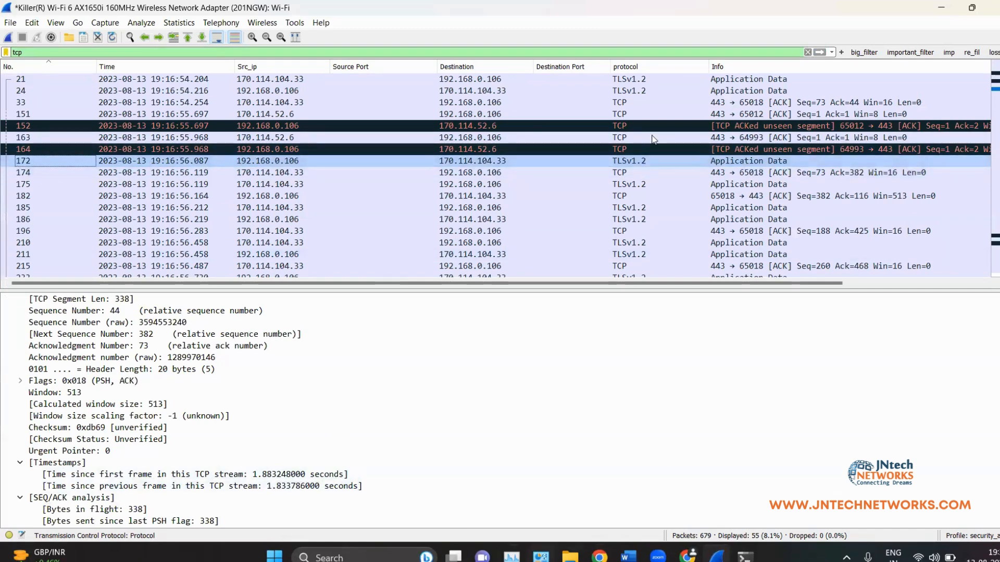
{"action": "left_click", "coordinate": [655, 172]}
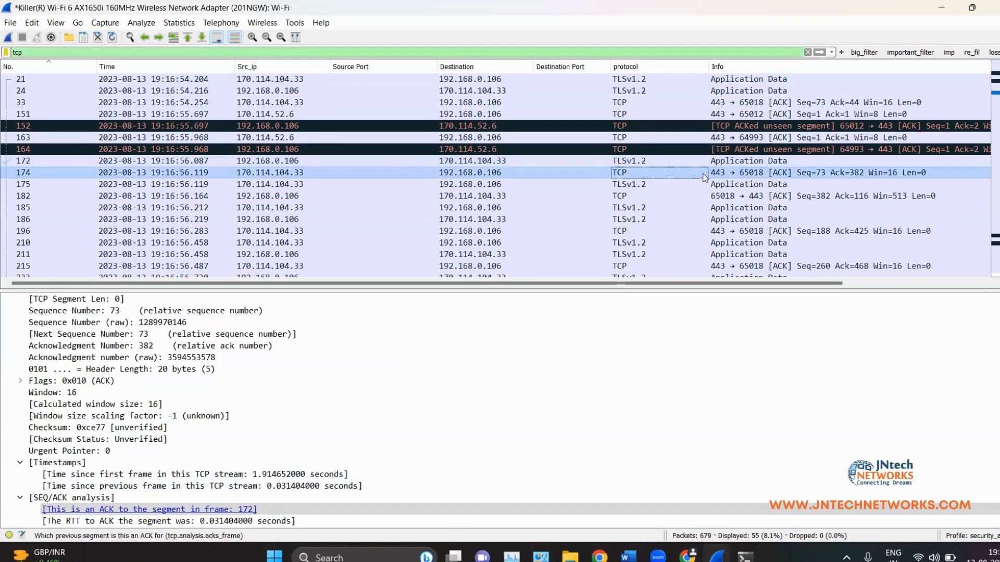
{"action": "left_click", "coordinate": [83, 511]}
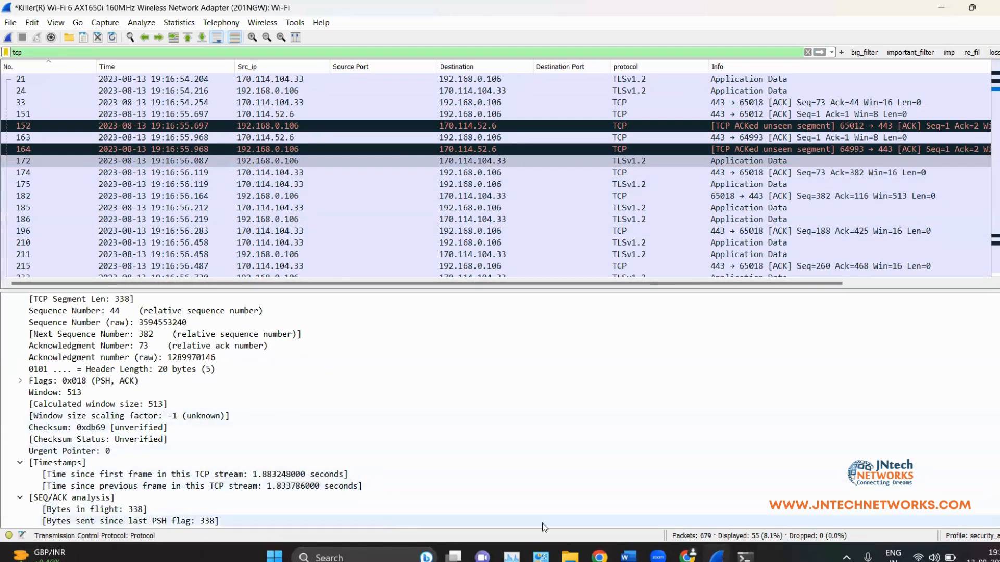
{"action": "left_click", "coordinate": [632, 555]}
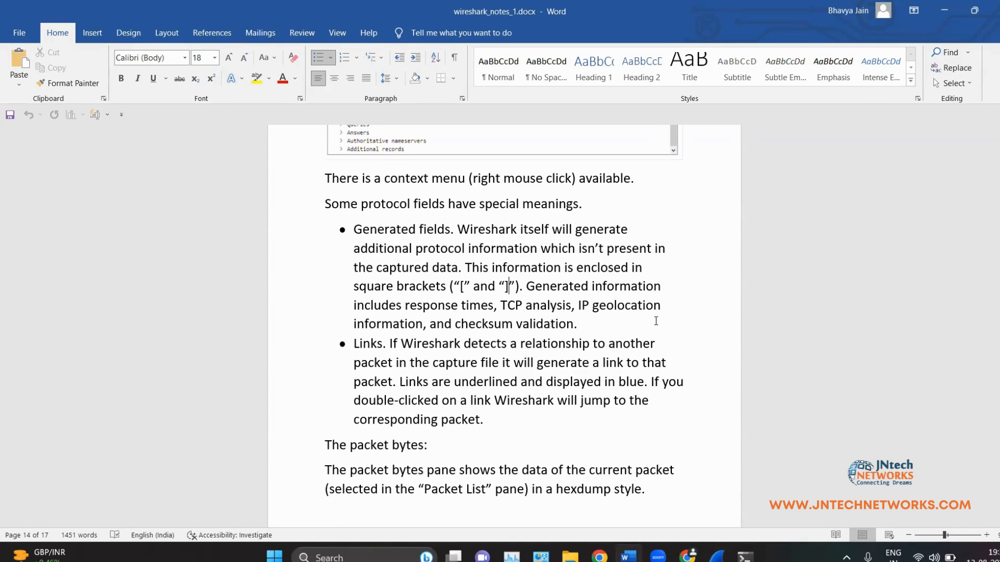
Step: Highlight and clear the geolocation, response-time and Links phrases in the notes
{"action": "left_click_drag", "start_coordinate": [573, 312], "coordinate": [663, 313]}
{"action": "left_click", "coordinate": [610, 363]}
{"action": "left_click_drag", "start_coordinate": [409, 307], "coordinate": [542, 314]}
{"action": "left_click", "coordinate": [543, 325]}
{"action": "left_click", "coordinate": [393, 381]}
{"action": "scroll", "coordinate": [421, 320], "scroll_direction": "down", "scroll_amount": 3}
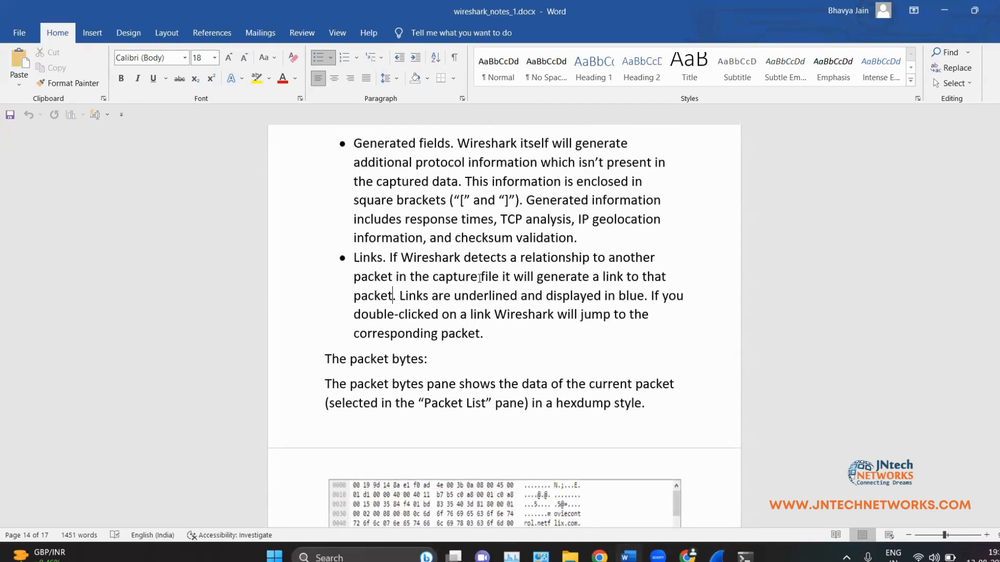
{"action": "left_click_drag", "start_coordinate": [383, 250], "coordinate": [483, 334]}
{"action": "left_click", "coordinate": [529, 351]}
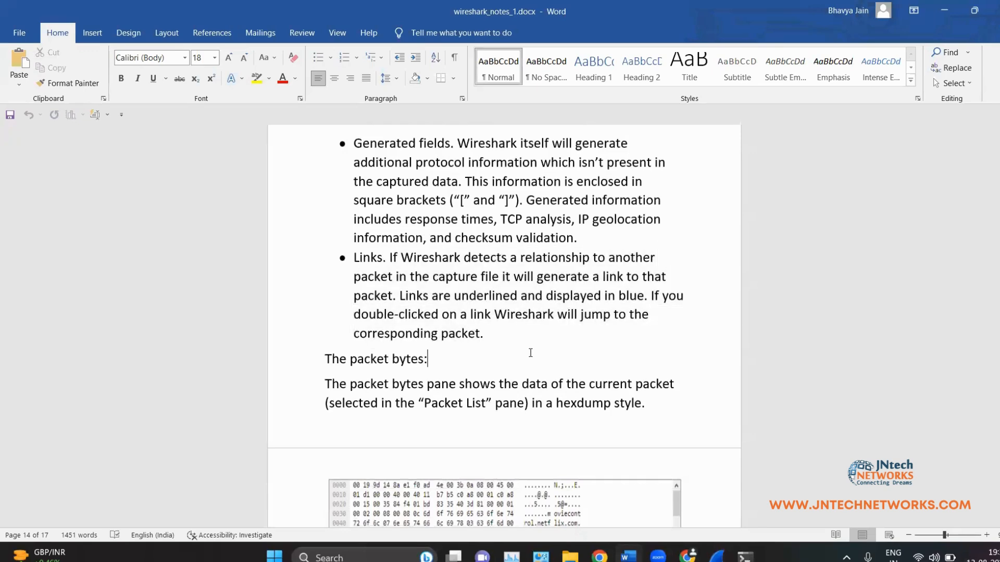
Step: Scroll through the packet bytes, packet diagram and status bar notes, then return to Wireshark
{"action": "scroll", "coordinate": [530, 350], "scroll_direction": "up", "scroll_amount": 10}
{"action": "scroll", "coordinate": [486, 349], "scroll_direction": "down", "scroll_amount": 13}
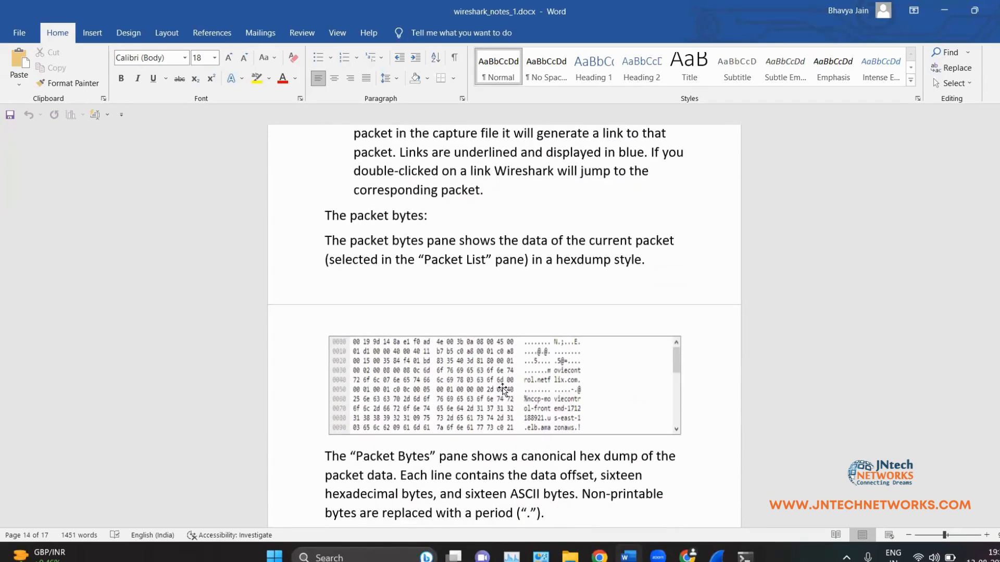
{"action": "scroll", "coordinate": [502, 388], "scroll_direction": "down", "scroll_amount": 4}
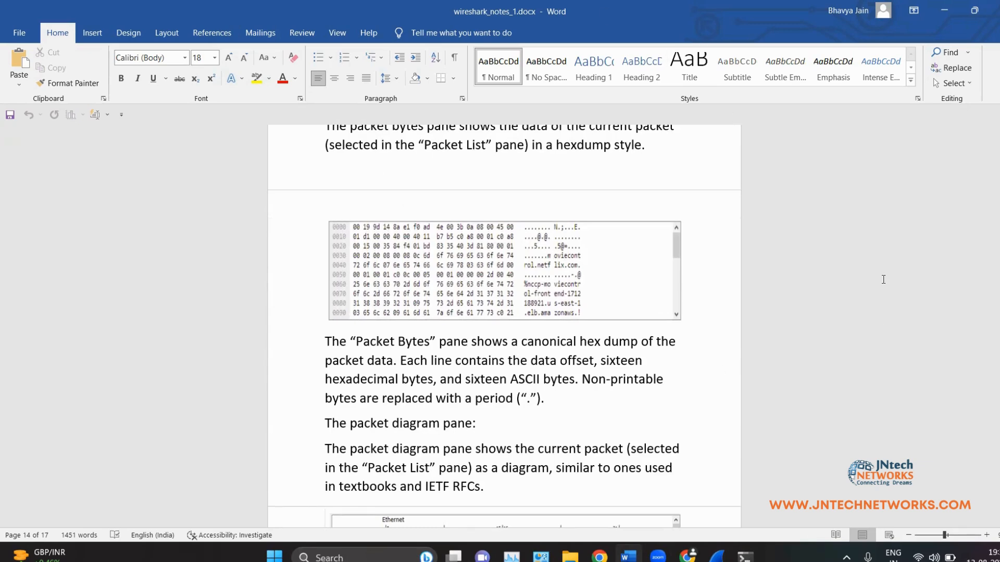
{"action": "scroll", "coordinate": [764, 382], "scroll_direction": "down", "scroll_amount": 5}
{"action": "scroll", "coordinate": [712, 357], "scroll_direction": "down", "scroll_amount": 3}
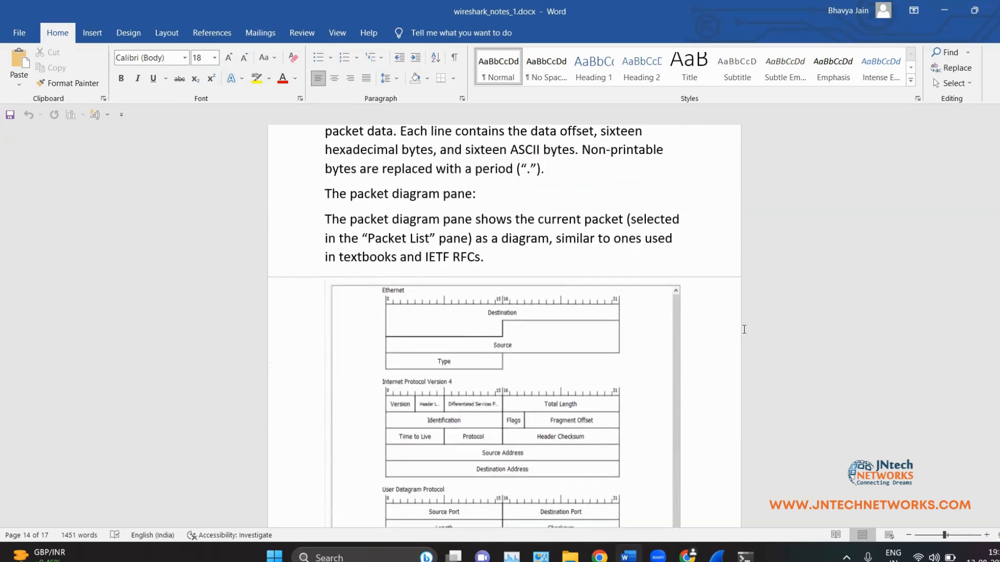
{"action": "scroll", "coordinate": [654, 277], "scroll_direction": "down", "scroll_amount": 6}
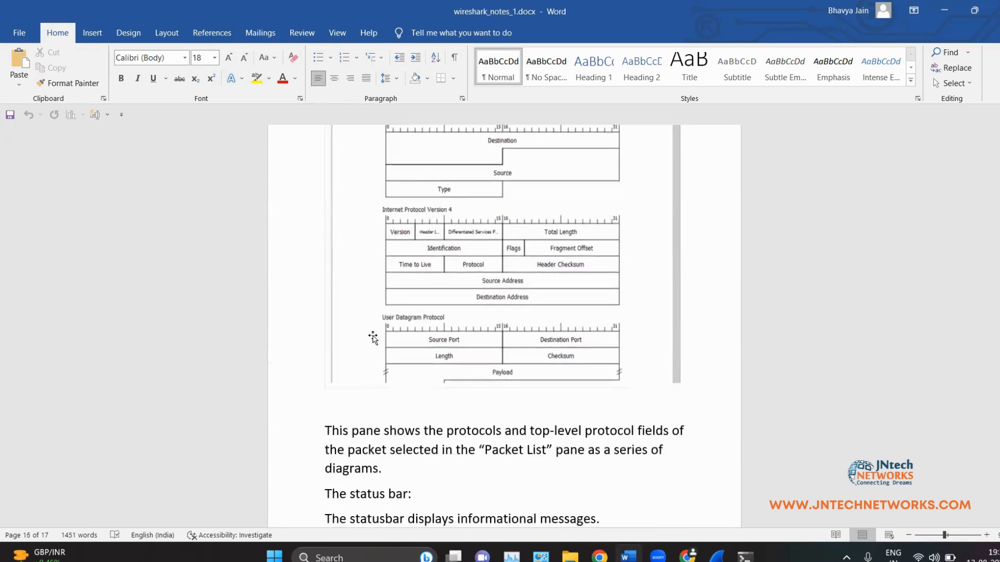
{"action": "scroll", "coordinate": [630, 437], "scroll_direction": "down", "scroll_amount": 2}
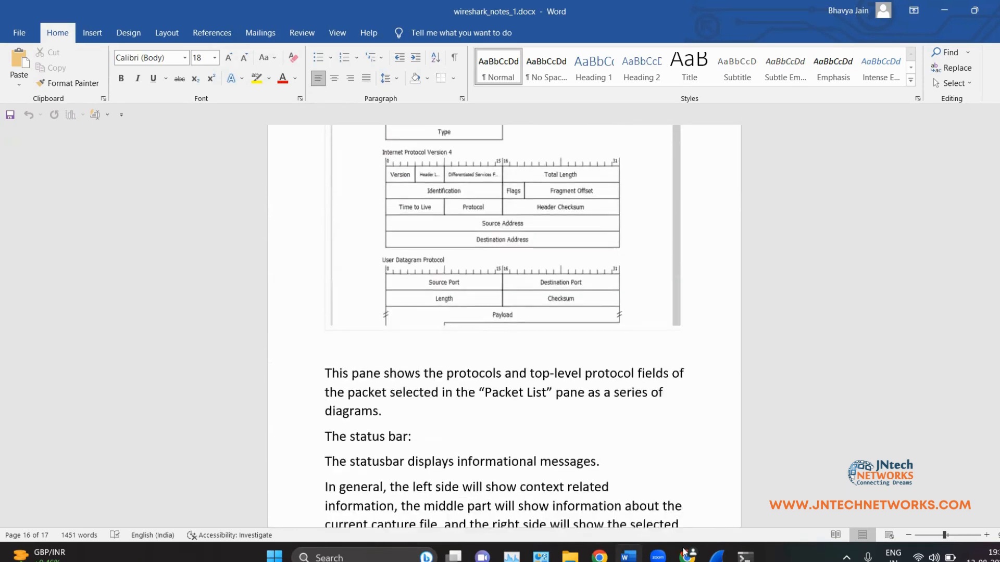
{"action": "mouse_move", "coordinate": [688, 556]}
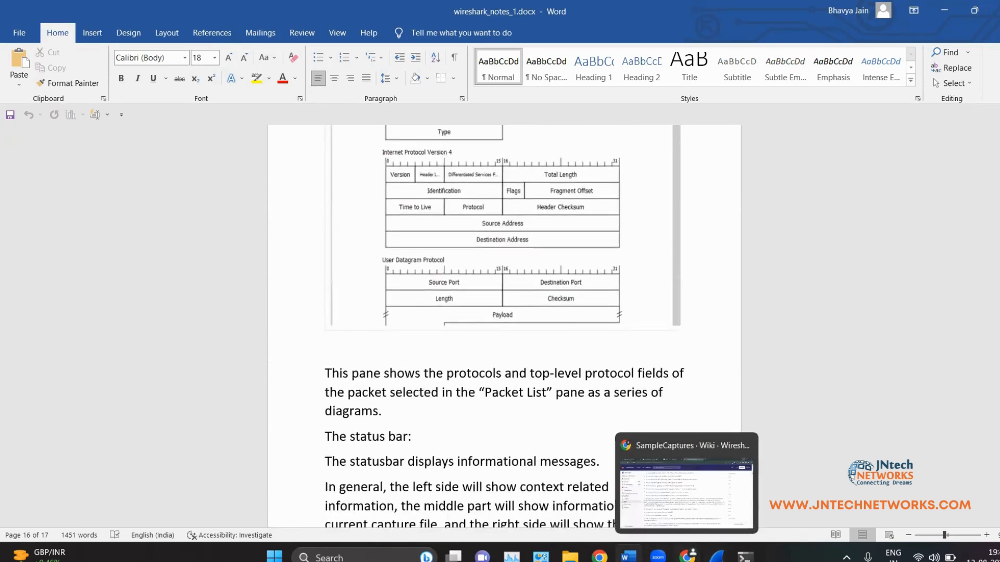
{"action": "left_click", "coordinate": [717, 557]}
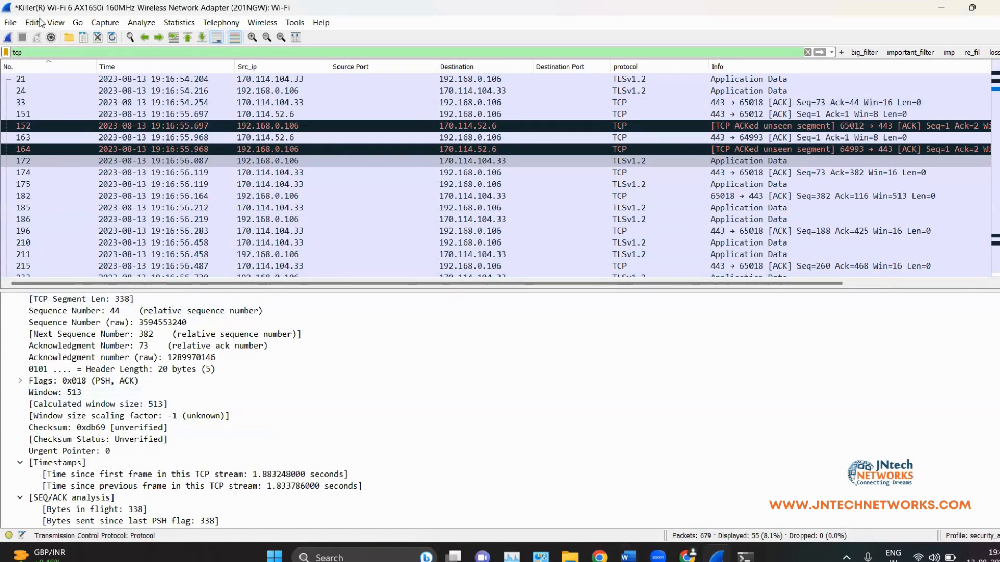
{"action": "left_click", "coordinate": [56, 22]}
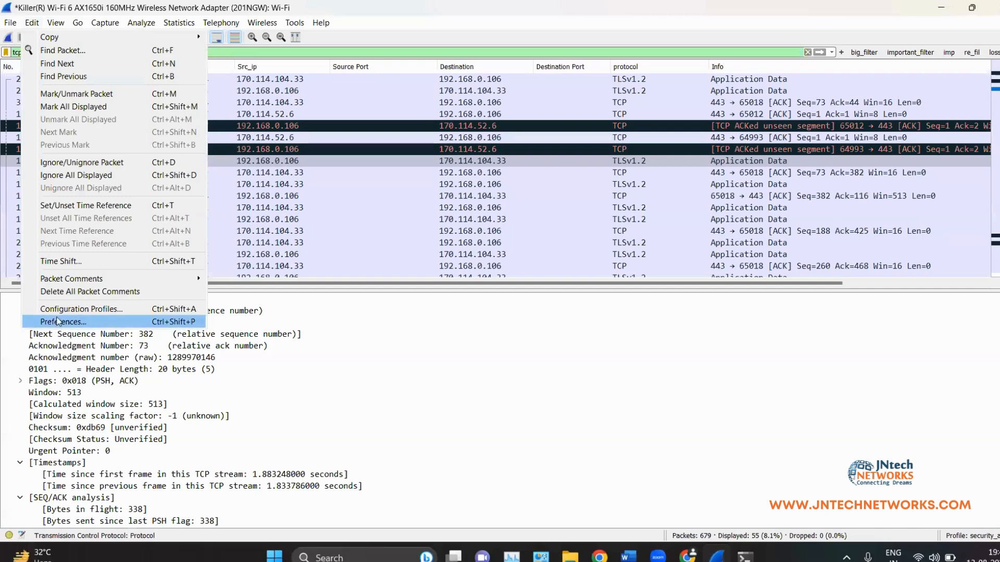
Step: In Preferences > Layout, set Pane 3 to Packet Diagram instead of Packet Bytes
{"action": "left_click", "coordinate": [8, 32]}
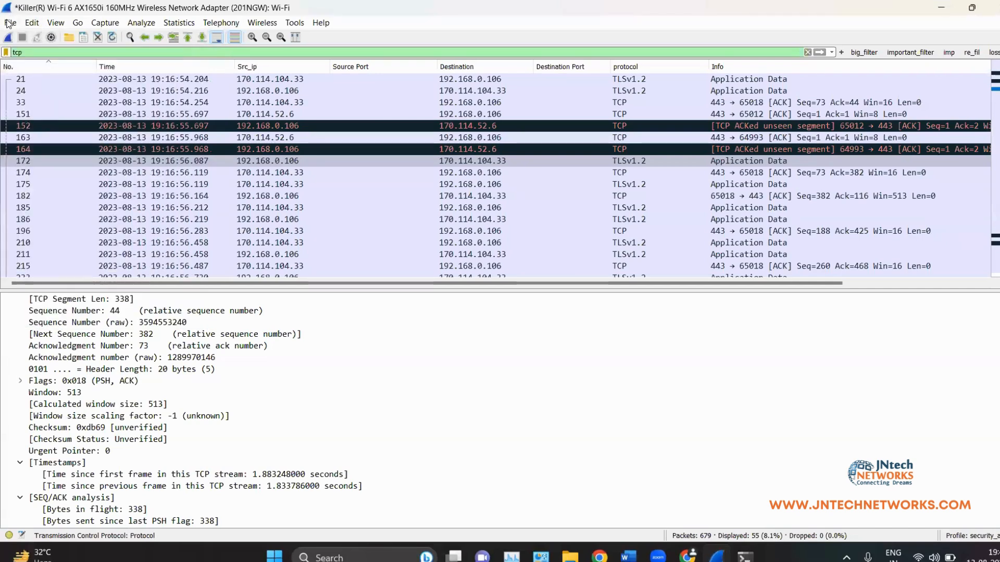
{"action": "left_click", "coordinate": [32, 24]}
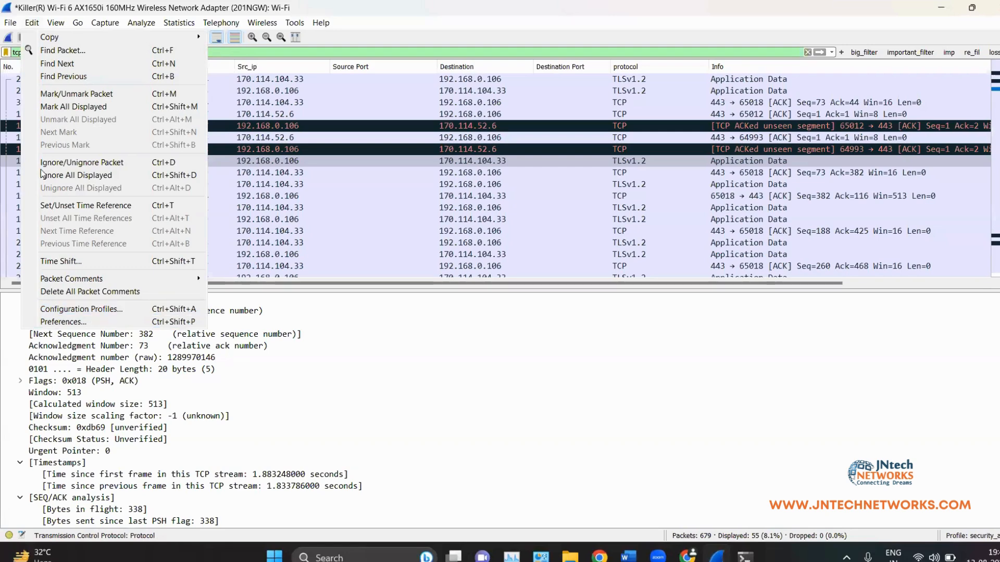
{"action": "left_click", "coordinate": [70, 322]}
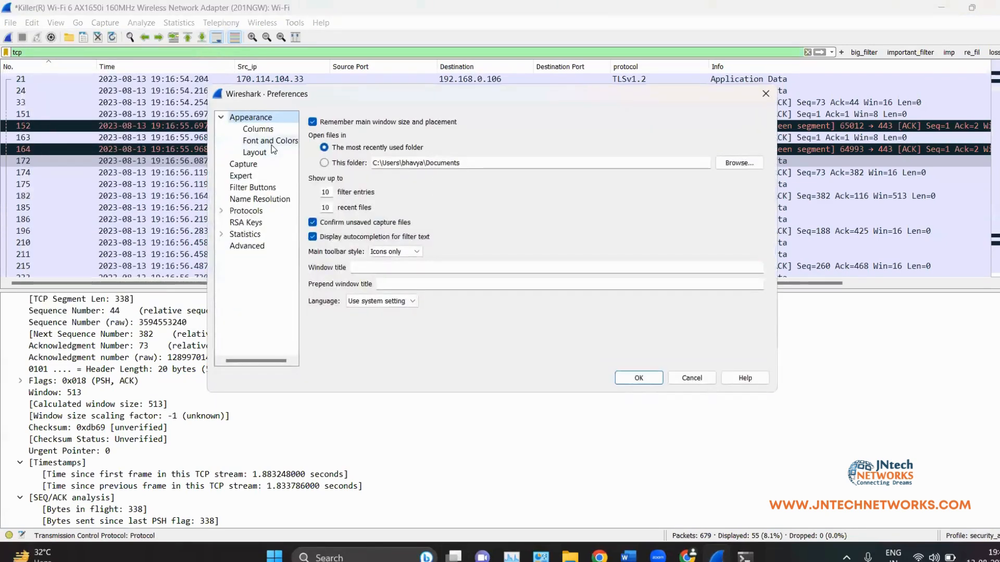
{"action": "left_click", "coordinate": [254, 152]}
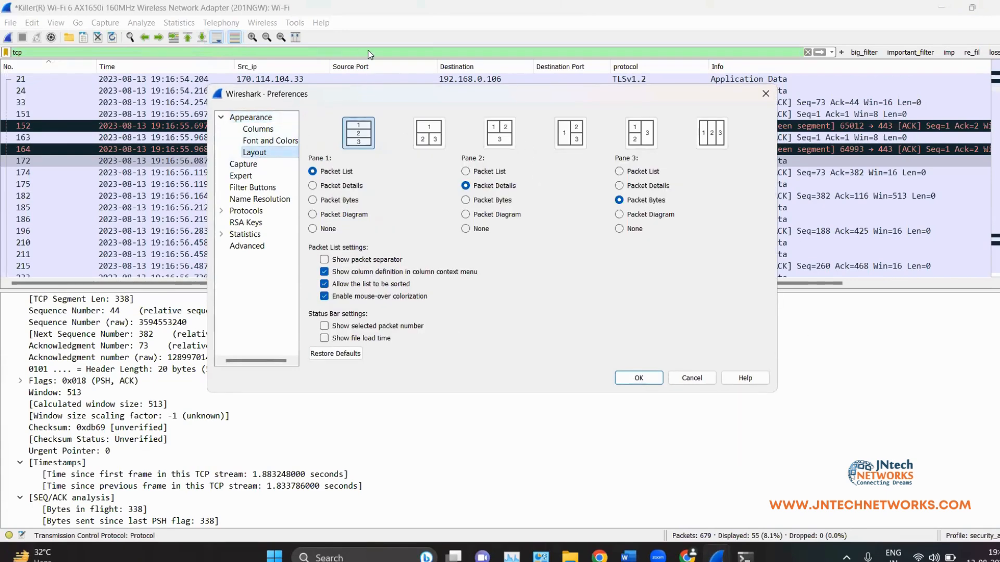
{"action": "left_click", "coordinate": [619, 215]}
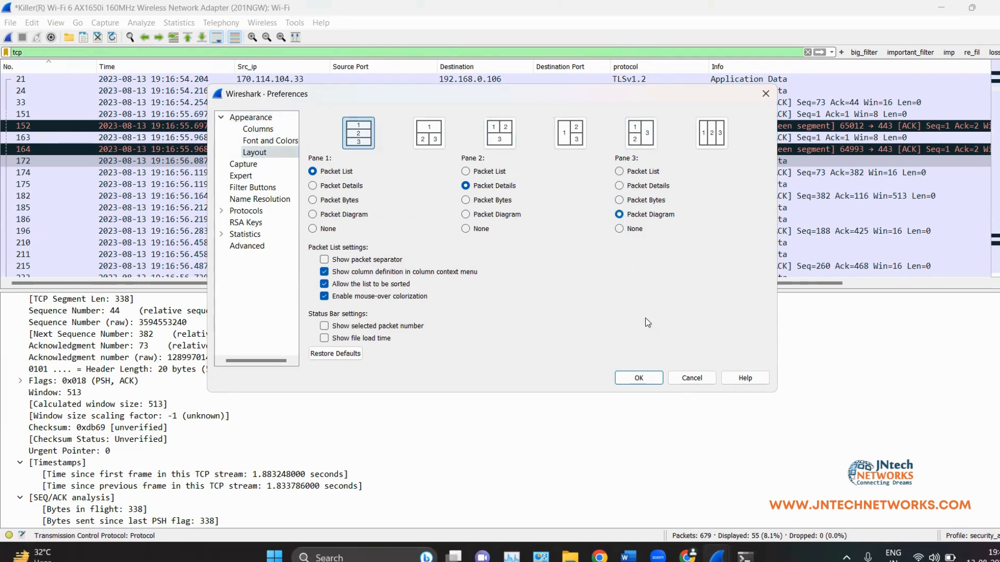
{"action": "left_click", "coordinate": [636, 378]}
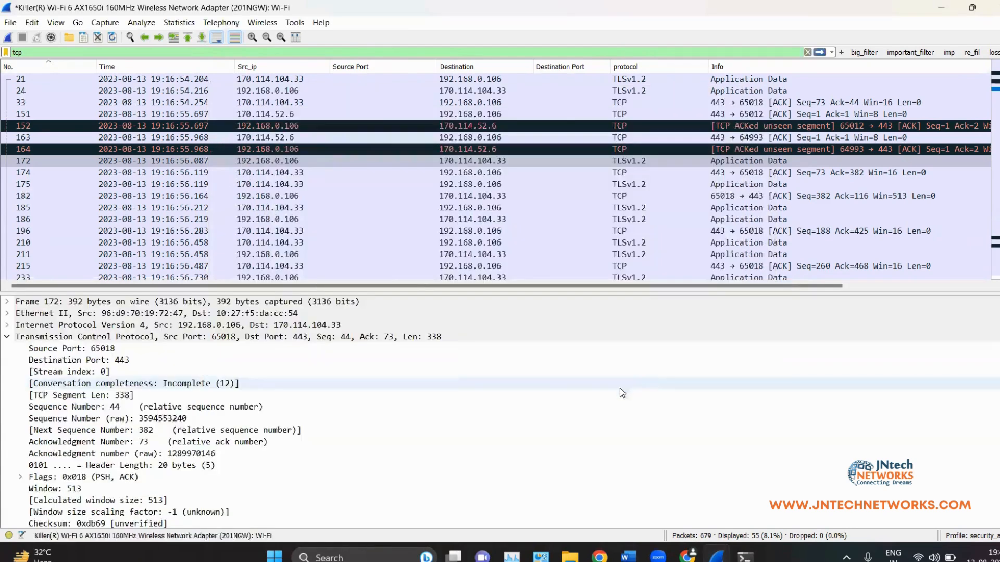
{"action": "left_click", "coordinate": [55, 22]}
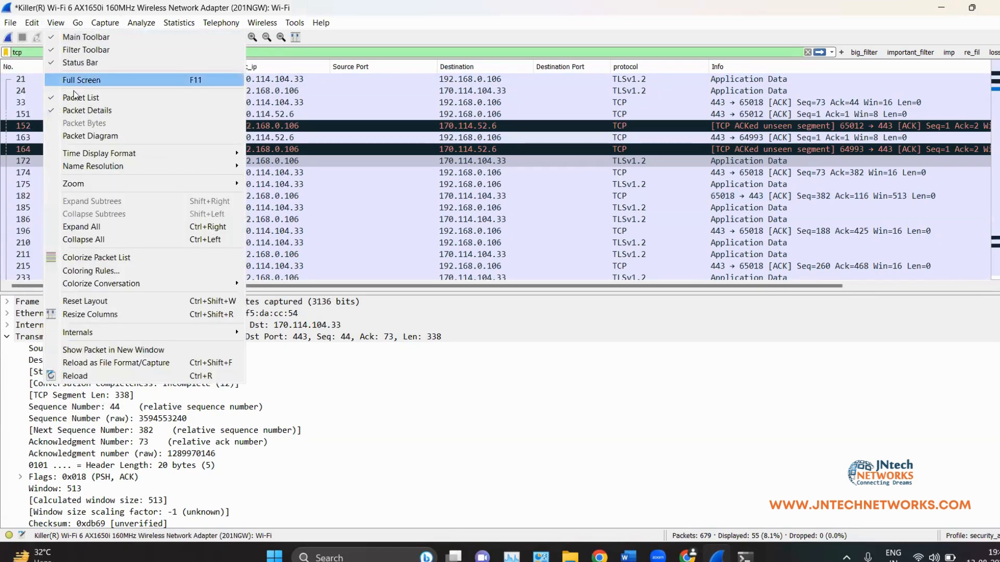
{"action": "left_click", "coordinate": [90, 136]}
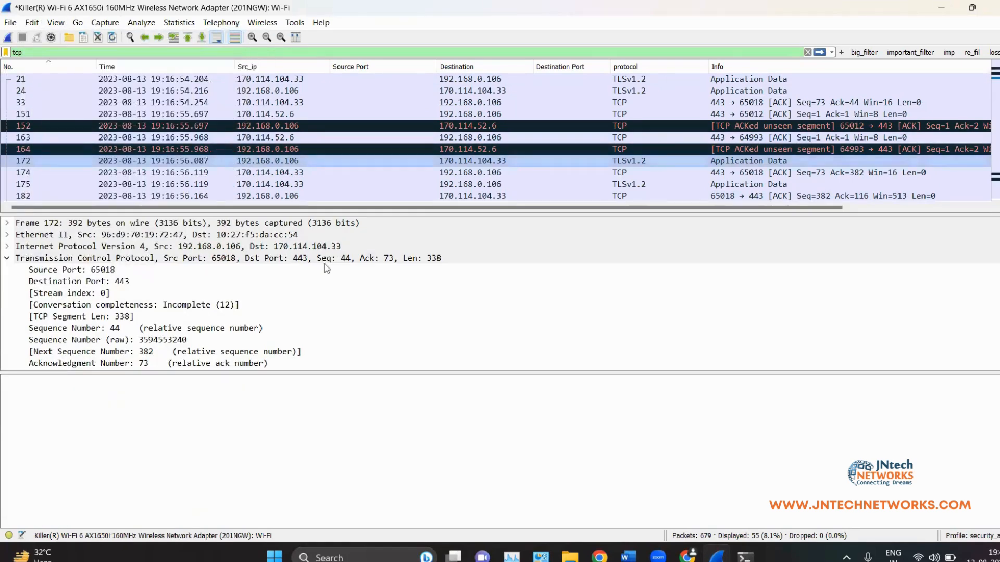
{"action": "left_click", "coordinate": [386, 126]}
{"action": "scroll", "coordinate": [360, 395], "scroll_direction": "down", "scroll_amount": 3}
{"action": "scroll", "coordinate": [361, 395], "scroll_direction": "down", "scroll_amount": 3}
{"action": "scroll", "coordinate": [330, 439], "scroll_direction": "up", "scroll_amount": 10}
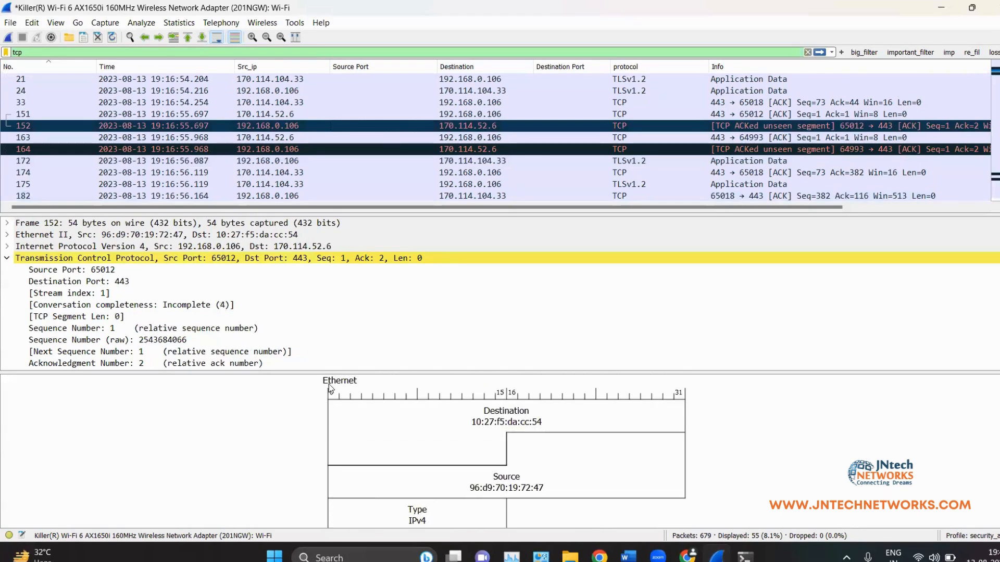
{"action": "double_click", "coordinate": [480, 102]}
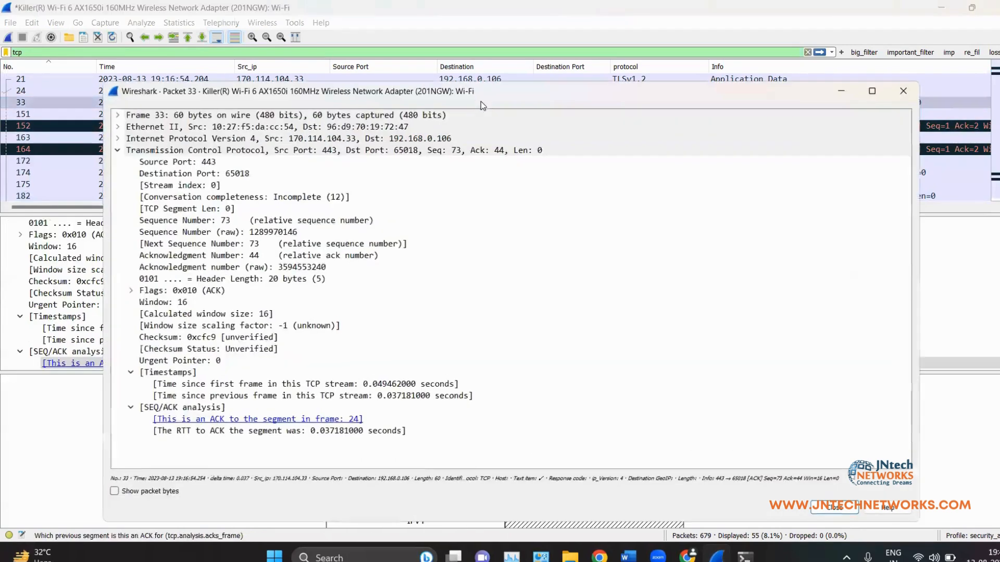
{"action": "left_click", "coordinate": [114, 492]}
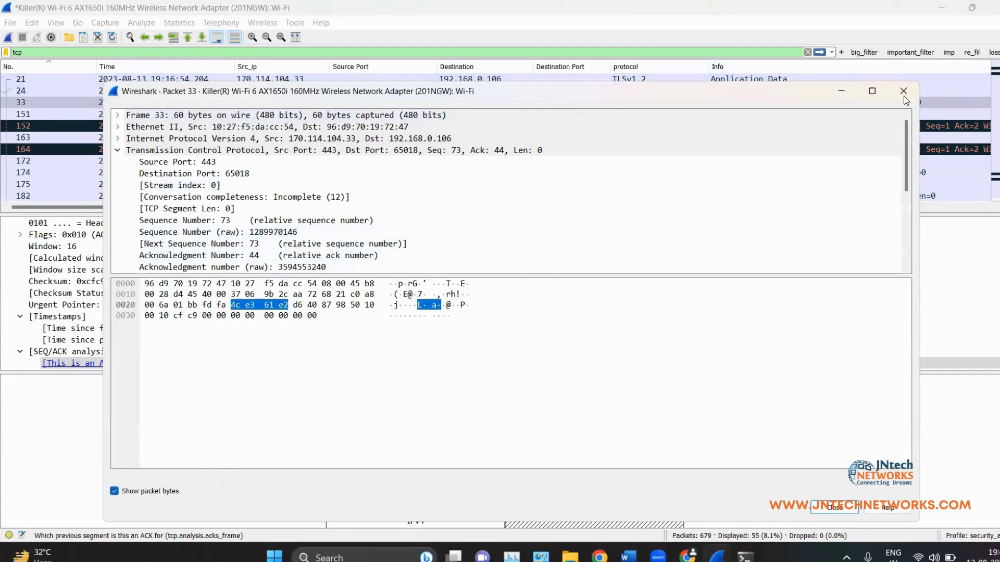
{"action": "left_click", "coordinate": [905, 98]}
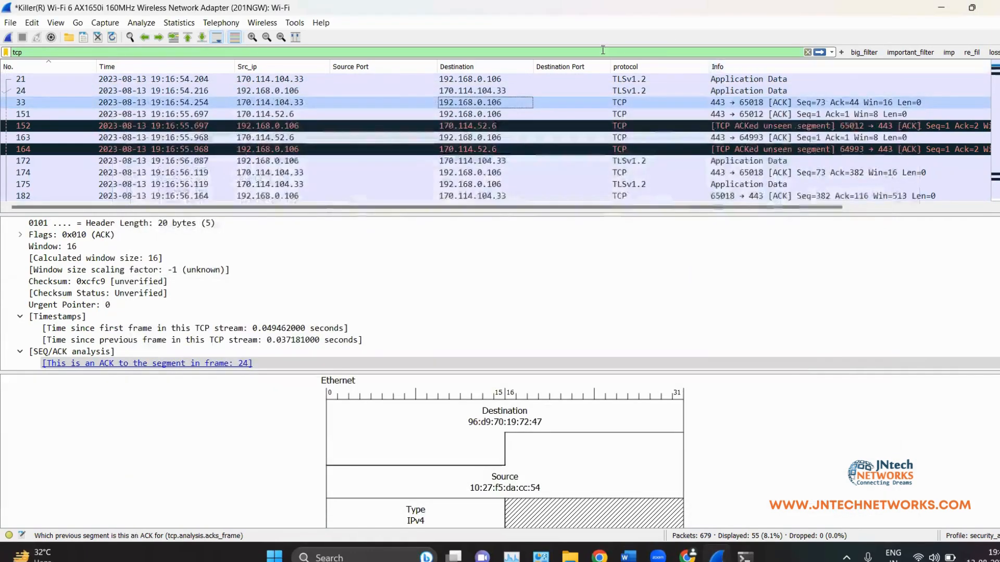
{"action": "left_click", "coordinate": [50, 25]}
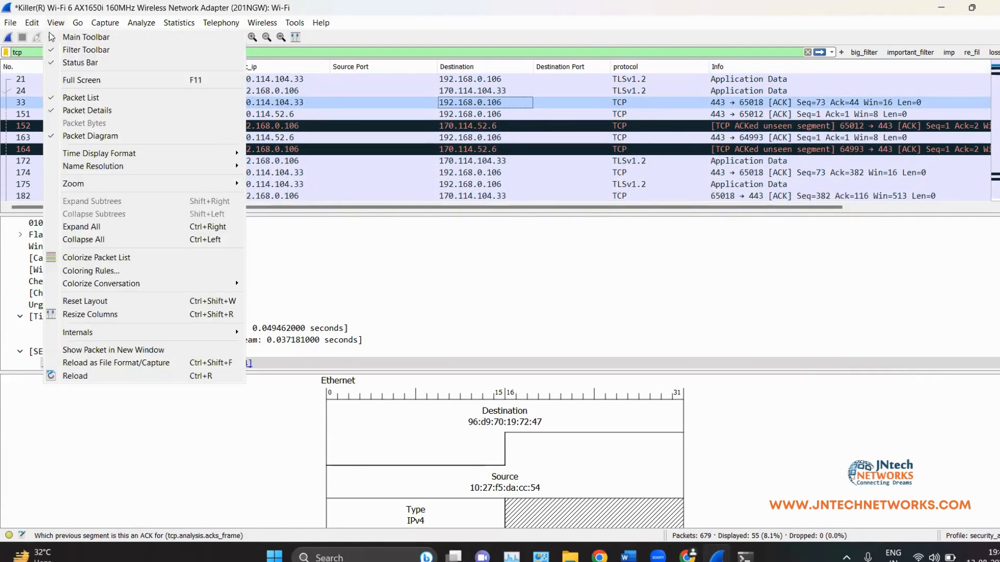
{"action": "left_click", "coordinate": [65, 138]}
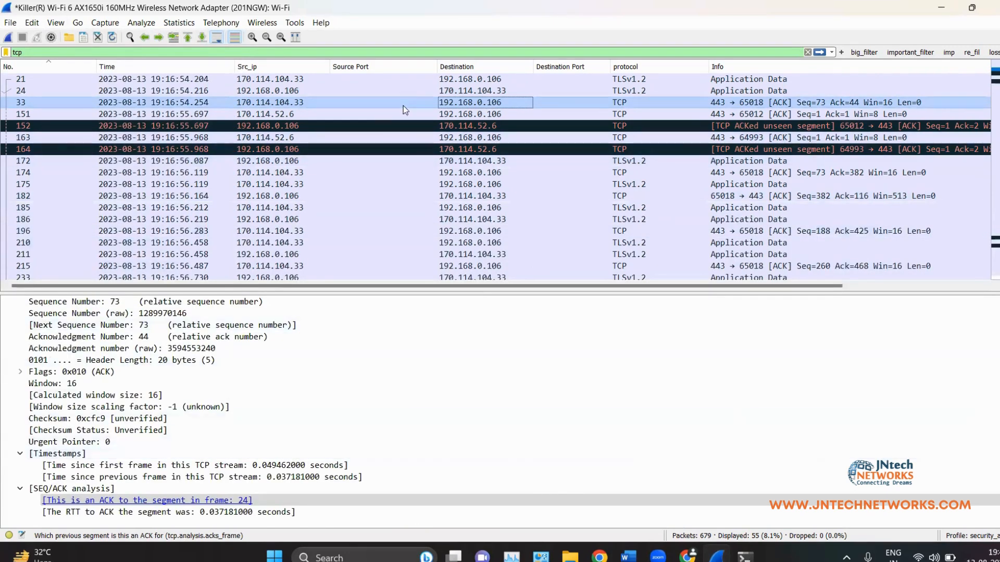
{"action": "left_click", "coordinate": [31, 24]}
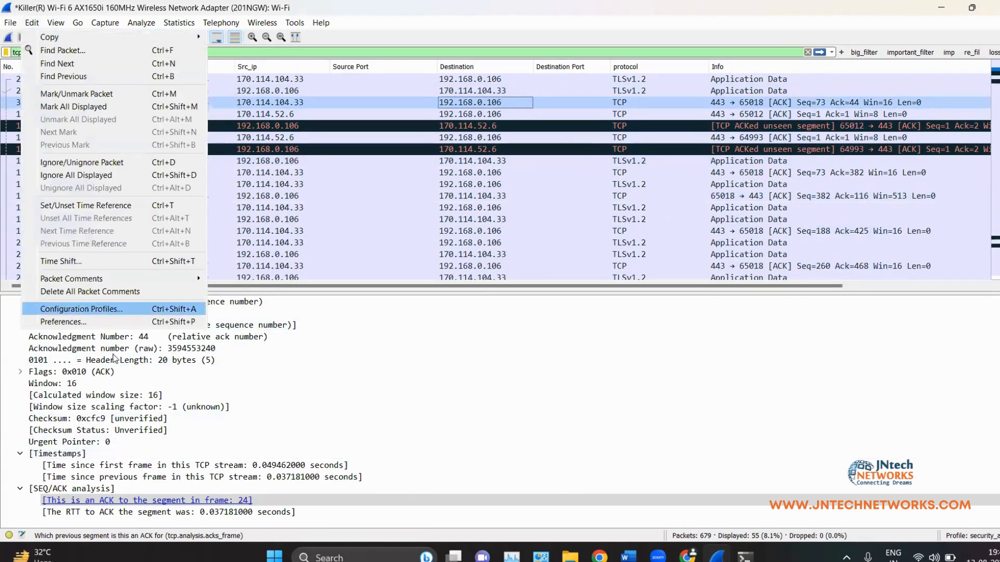
{"action": "left_click", "coordinate": [92, 322]}
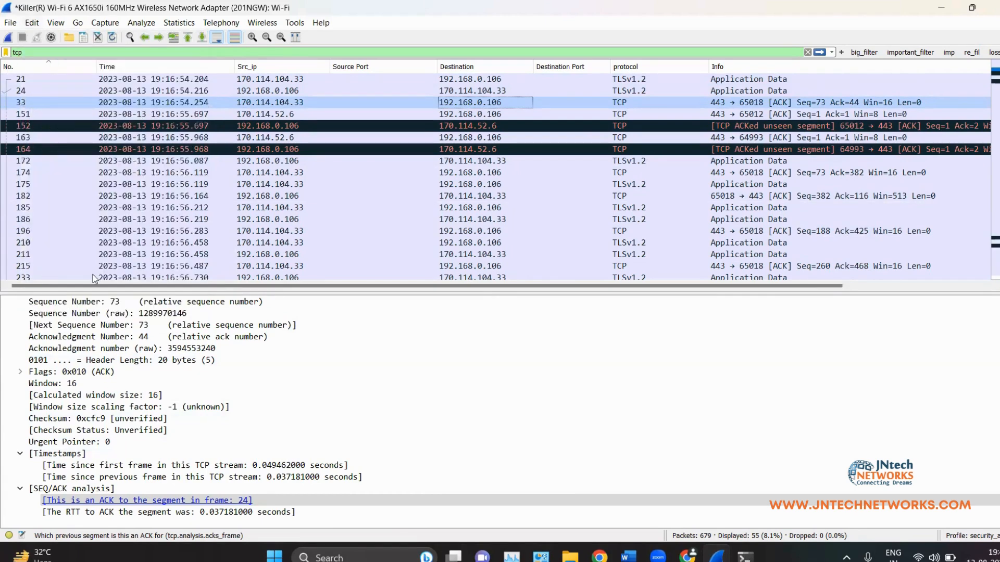
Step: Switch to the three side-by-side pane layout, show the packet diagram, and view packet 164
{"action": "left_click", "coordinate": [255, 152]}
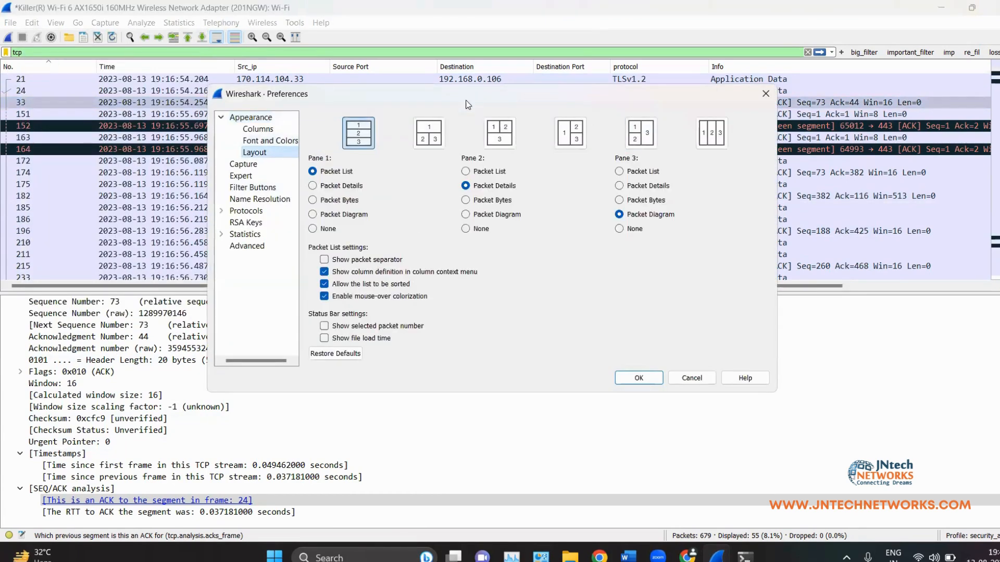
{"action": "left_click", "coordinate": [712, 133]}
{"action": "left_click", "coordinate": [639, 378]}
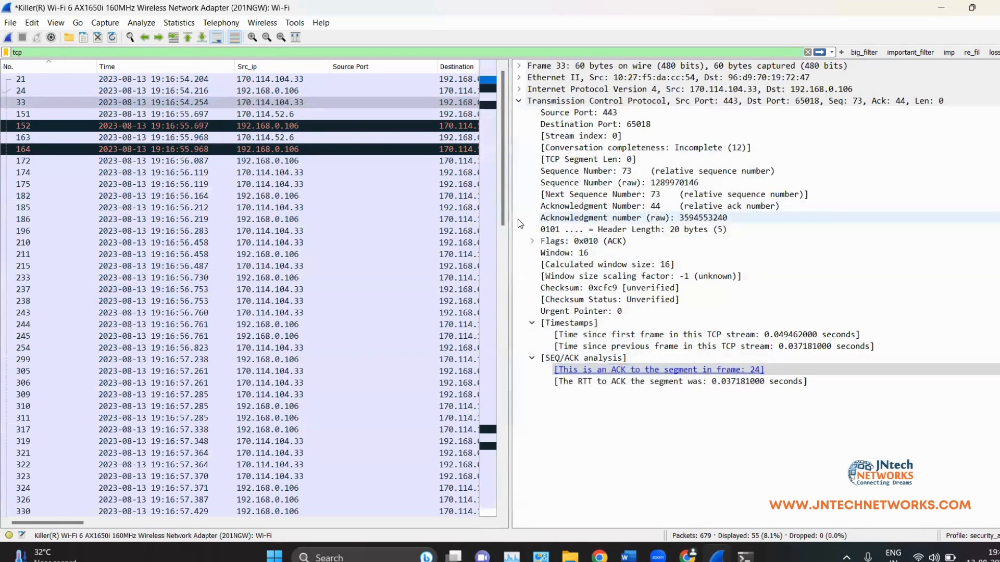
{"action": "left_click_drag", "start_coordinate": [511, 218], "coordinate": [367, 211]}
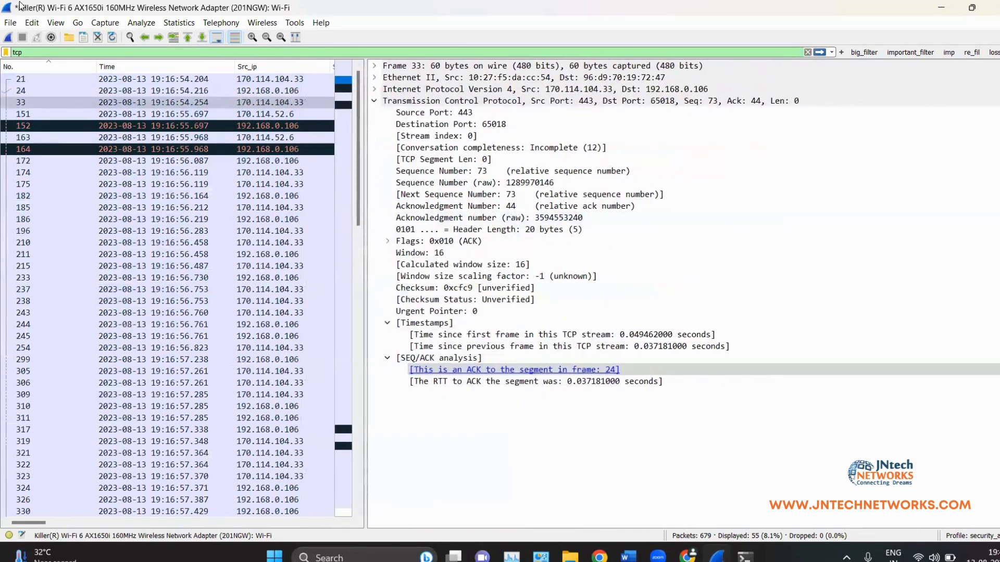
{"action": "left_click", "coordinate": [32, 22]}
{"action": "mouse_move", "coordinate": [56, 22]}
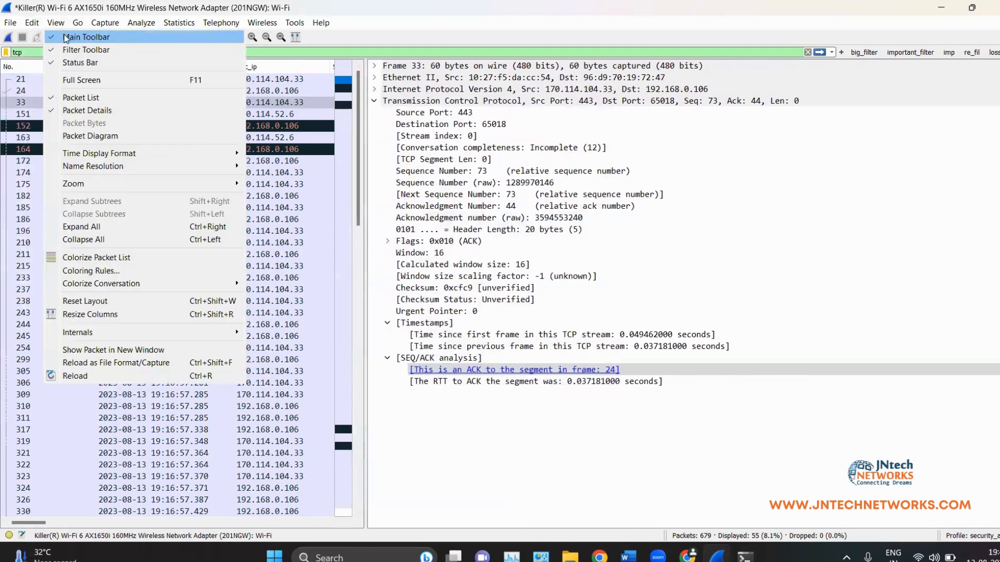
{"action": "left_click", "coordinate": [78, 130]}
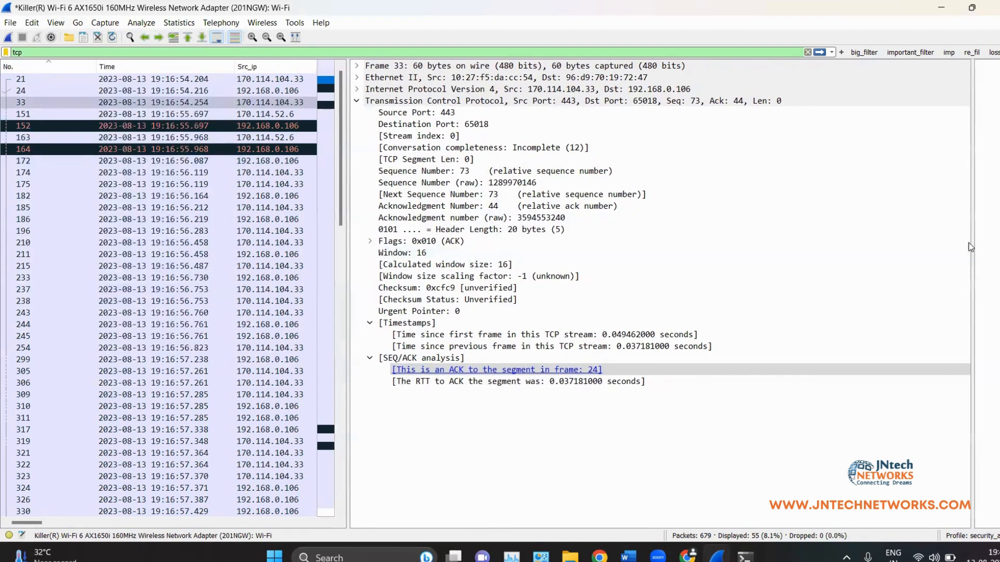
{"action": "left_click_drag", "start_coordinate": [972, 245], "coordinate": [527, 252]}
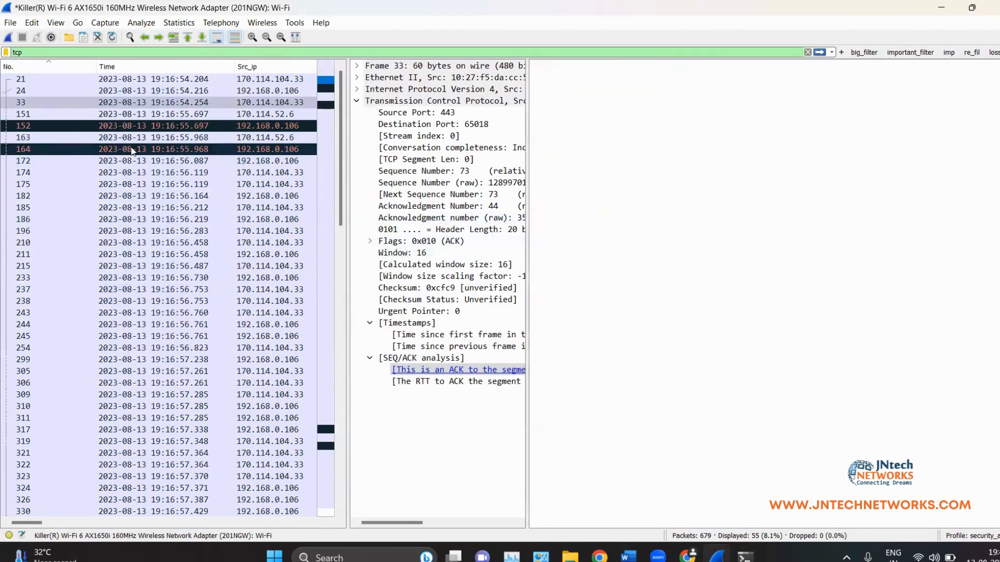
{"action": "left_click", "coordinate": [131, 150]}
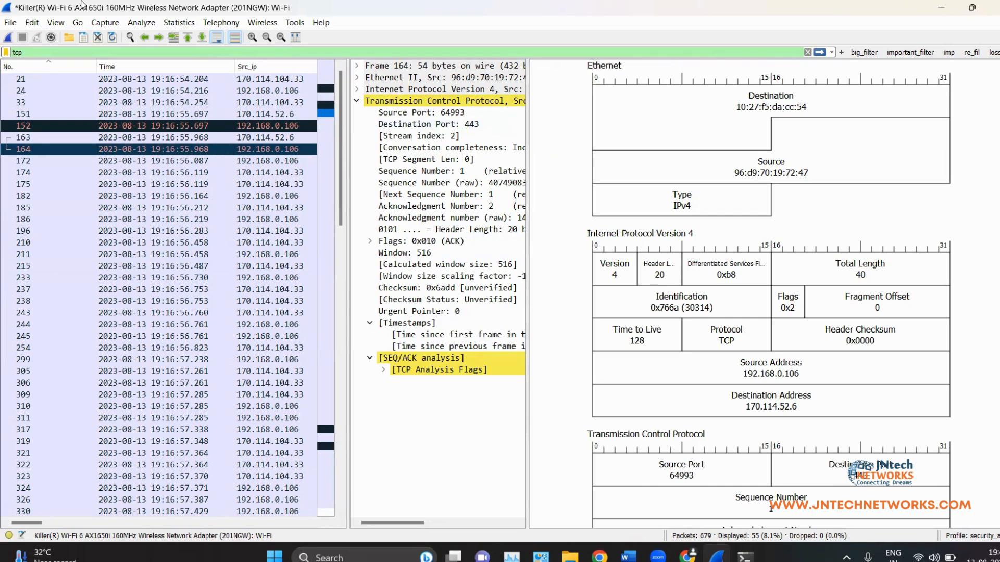
Step: Restore the three stacked panes layout, hide the packet diagram, and bring up the Word notes
{"action": "left_click", "coordinate": [31, 23]}
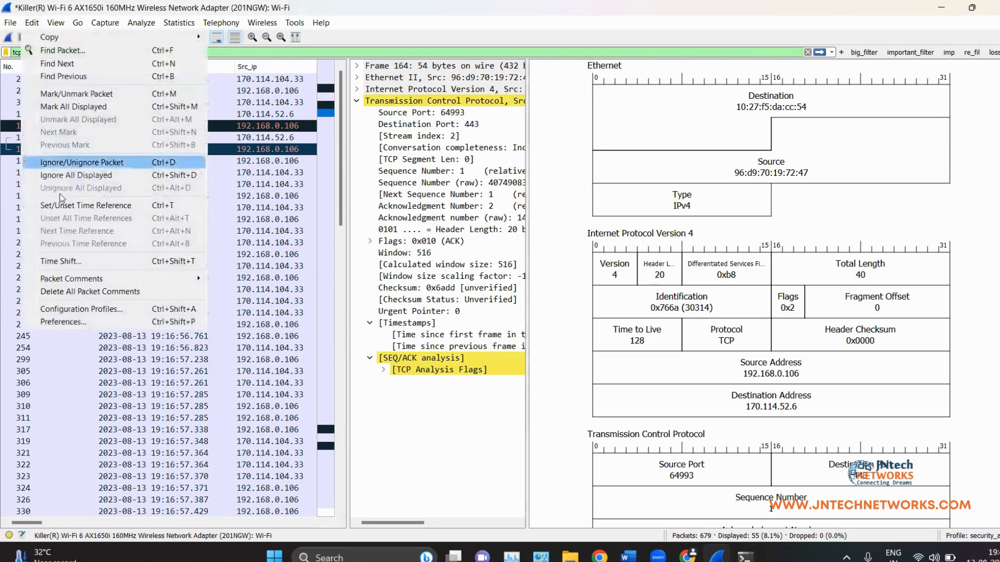
{"action": "left_click", "coordinate": [87, 319]}
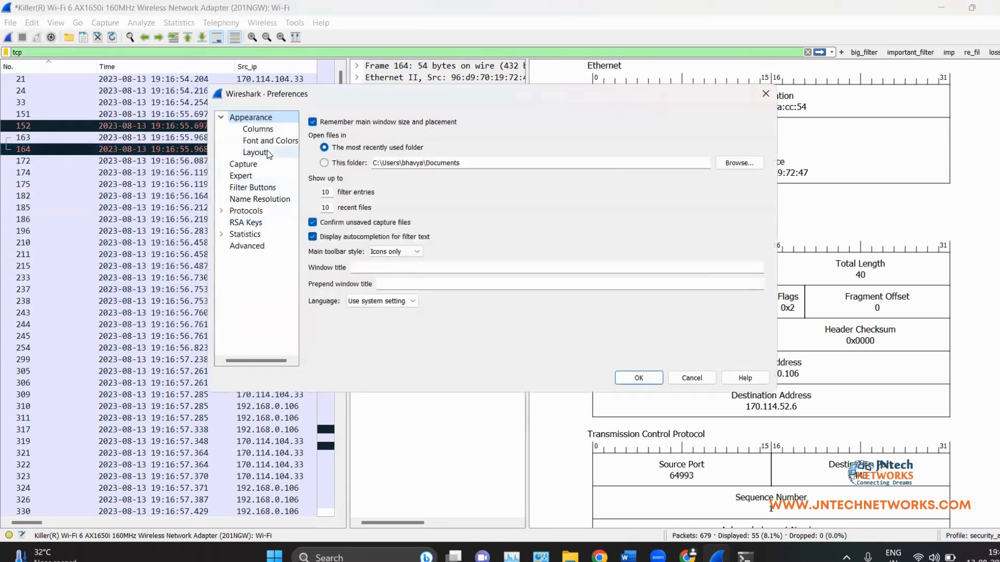
{"action": "left_click", "coordinate": [254, 152]}
{"action": "left_click", "coordinate": [371, 139]}
{"action": "left_click", "coordinate": [639, 378]}
{"action": "left_click", "coordinate": [32, 24]}
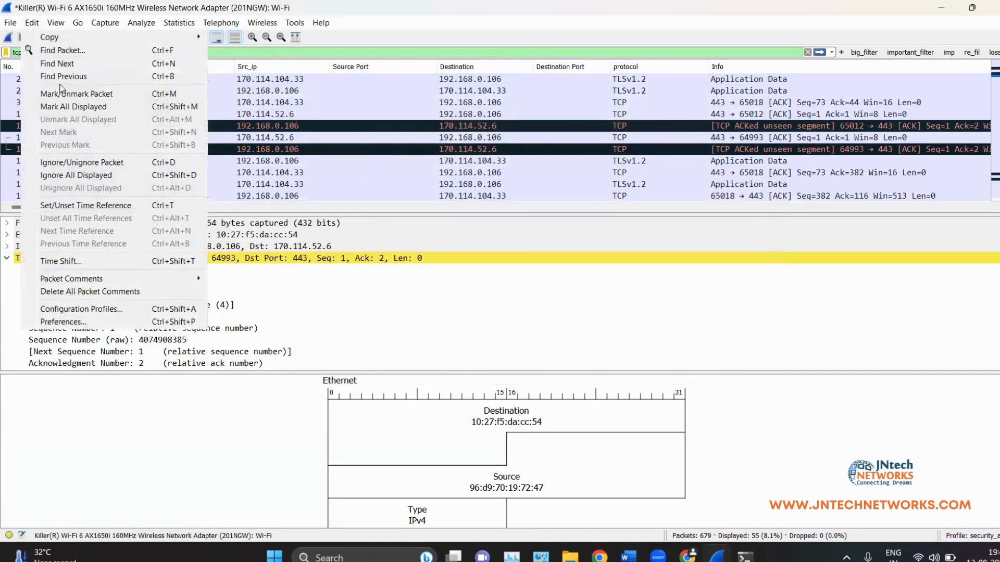
{"action": "mouse_move", "coordinate": [55, 23]}
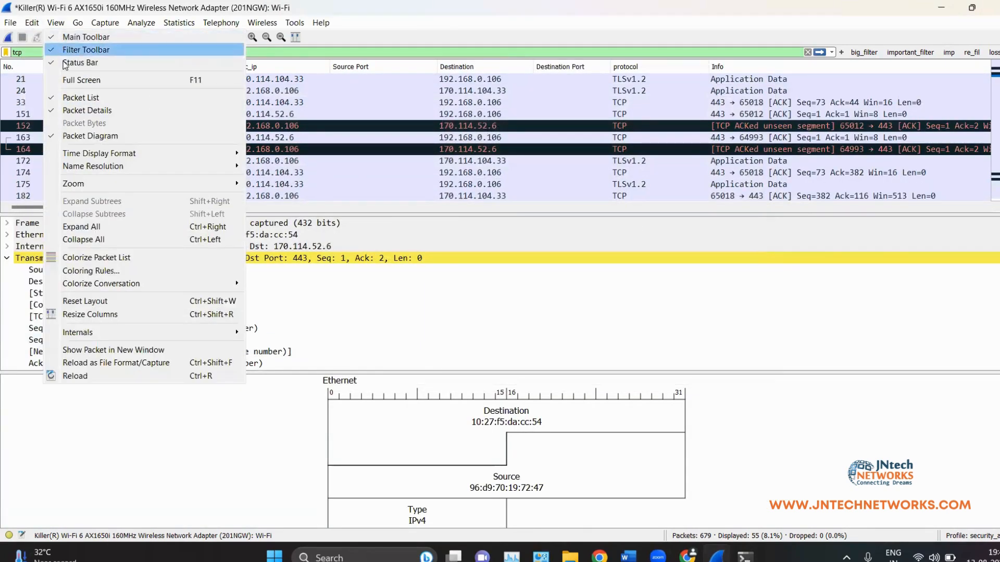
{"action": "left_click", "coordinate": [90, 136]}
{"action": "left_click", "coordinate": [941, 7]}
{"action": "scroll", "coordinate": [355, 284], "scroll_direction": "down", "scroll_amount": 5}
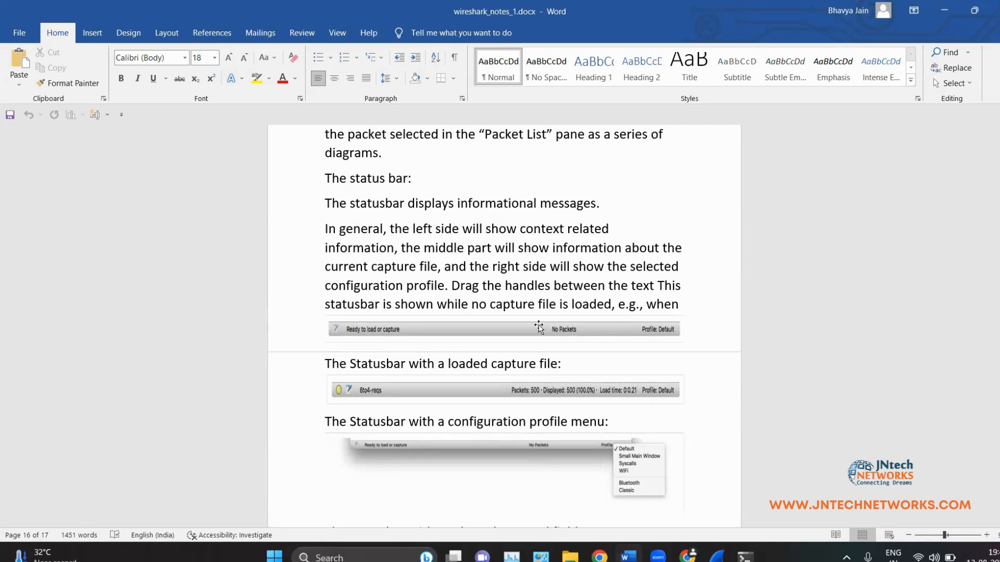
Step: Scroll the Word notes, minimize and restore wireshark_notes_1.docx, then return to Wireshark
{"action": "scroll", "coordinate": [559, 333], "scroll_direction": "down", "scroll_amount": 2}
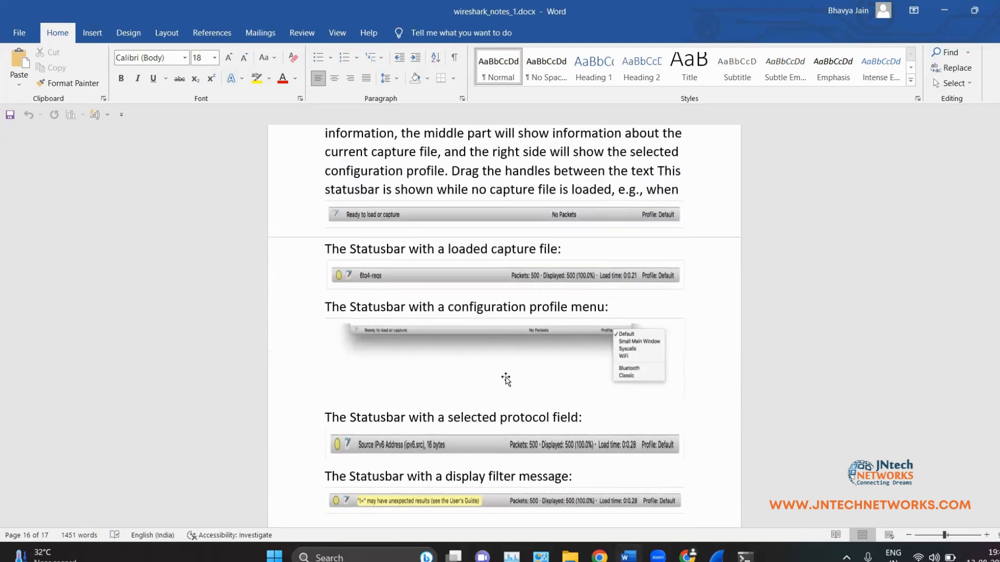
{"action": "scroll", "coordinate": [551, 402], "scroll_direction": "down", "scroll_amount": 2}
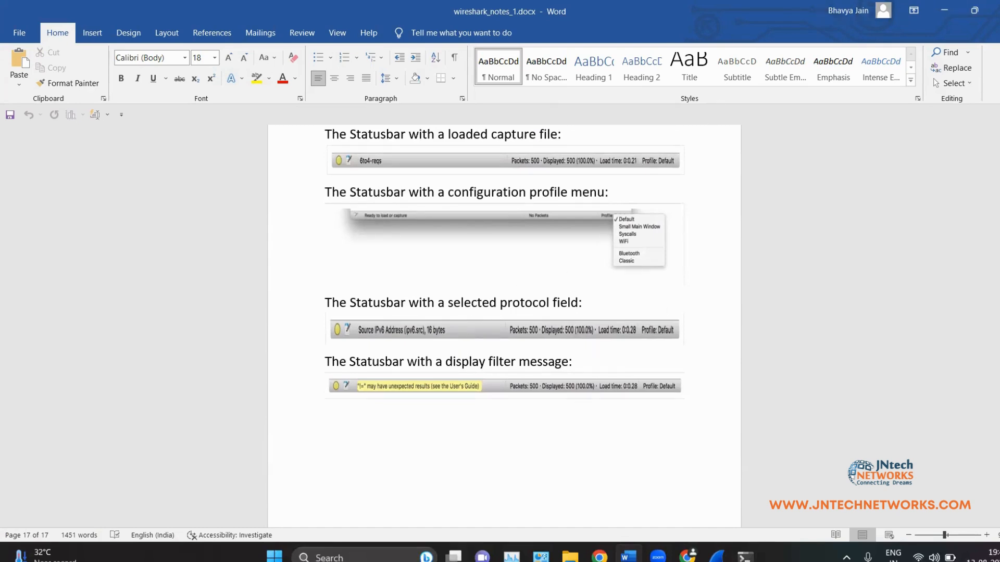
{"action": "left_click", "coordinate": [943, 10]}
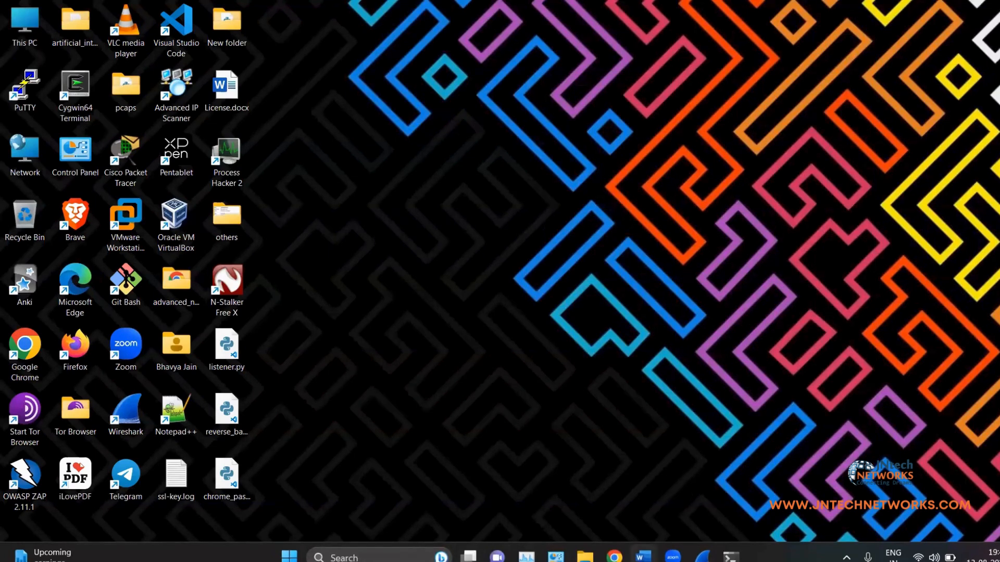
{"action": "mouse_move", "coordinate": [644, 556]}
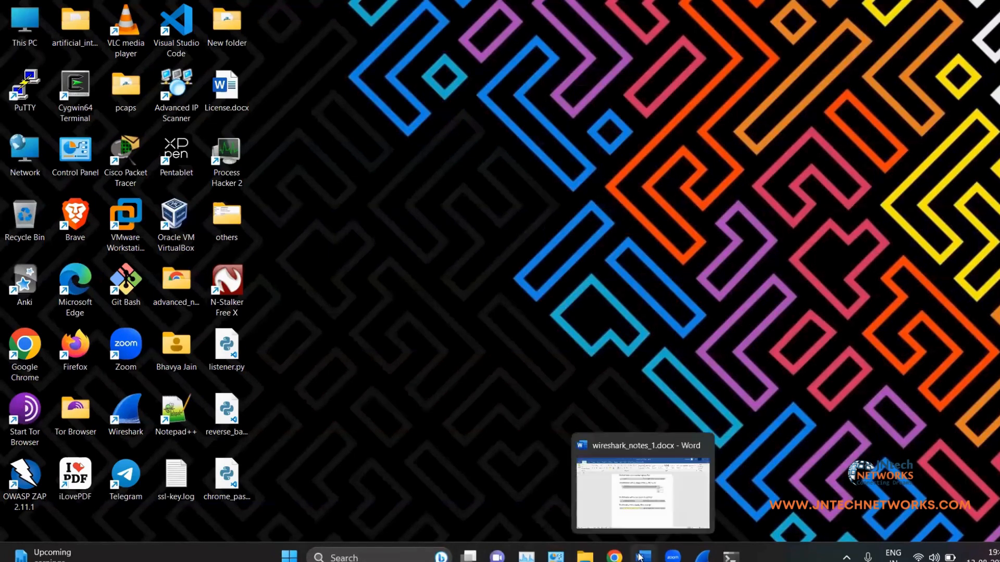
{"action": "left_click", "coordinate": [624, 480]}
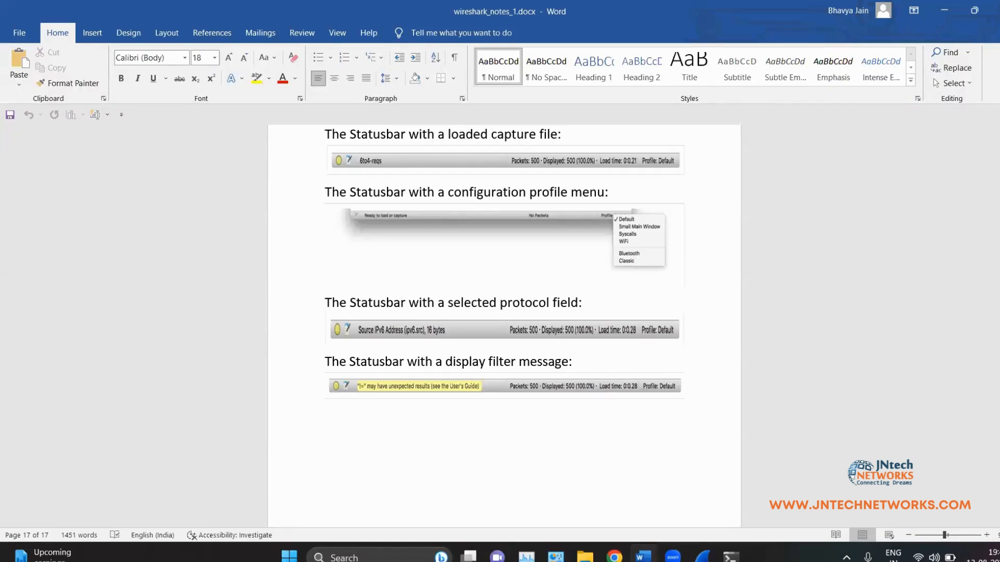
{"action": "key", "text": "alt+Tab"}
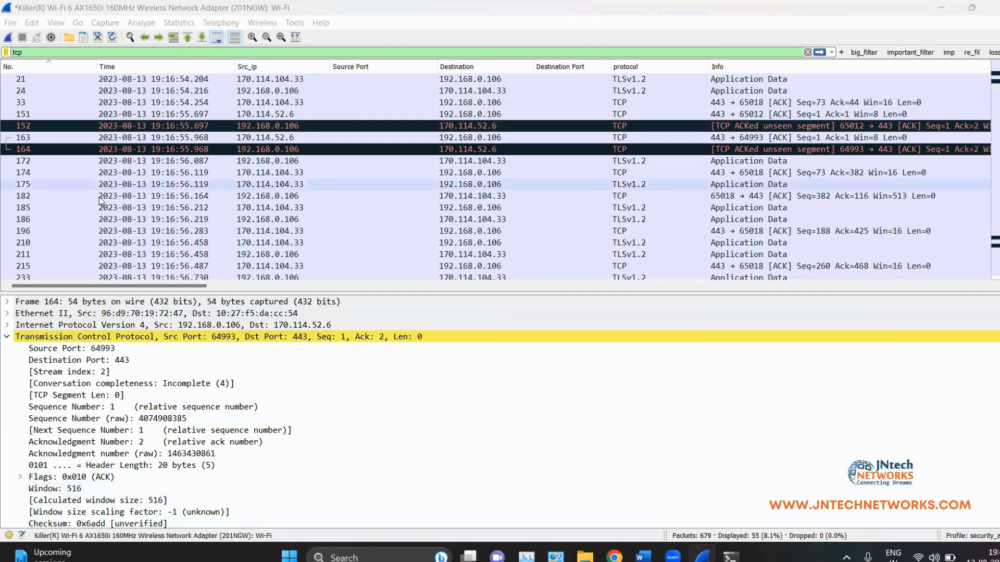
Step: Select the tcp filter text and show the protocol details of packet 163
{"action": "double_click", "coordinate": [84, 52]}
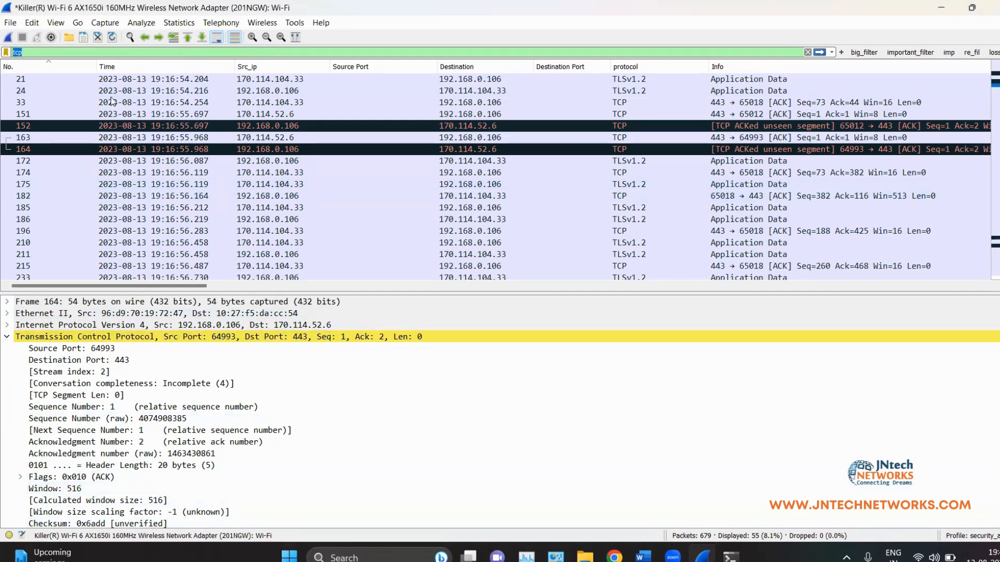
{"action": "left_click", "coordinate": [172, 137]}
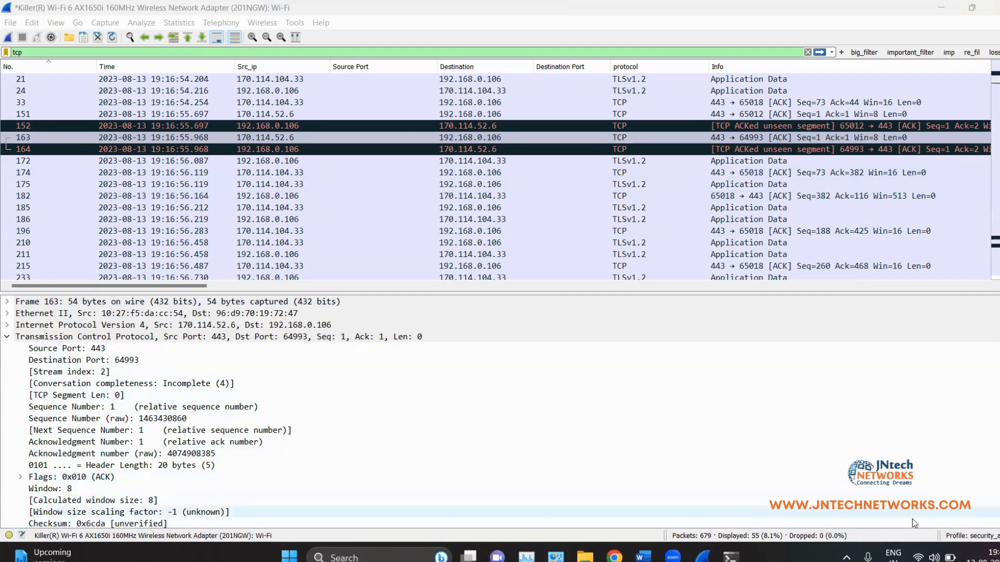
Step: Search 'epic' to launch Epic Pen, then briefly open and close Command Prompt
{"action": "left_click", "coordinate": [371, 552]}
{"action": "type", "text": "epic"}
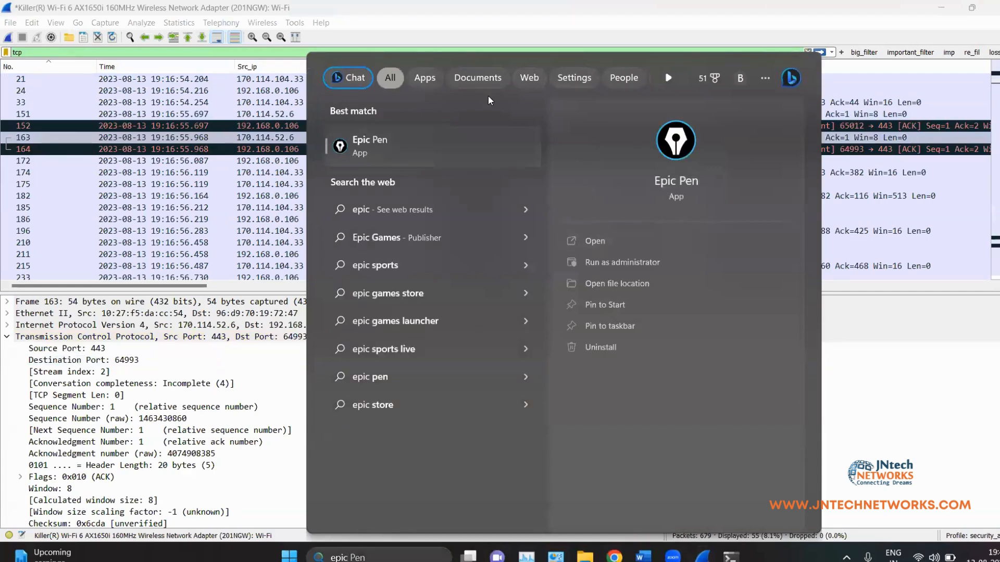
{"action": "key", "text": "Escape"}
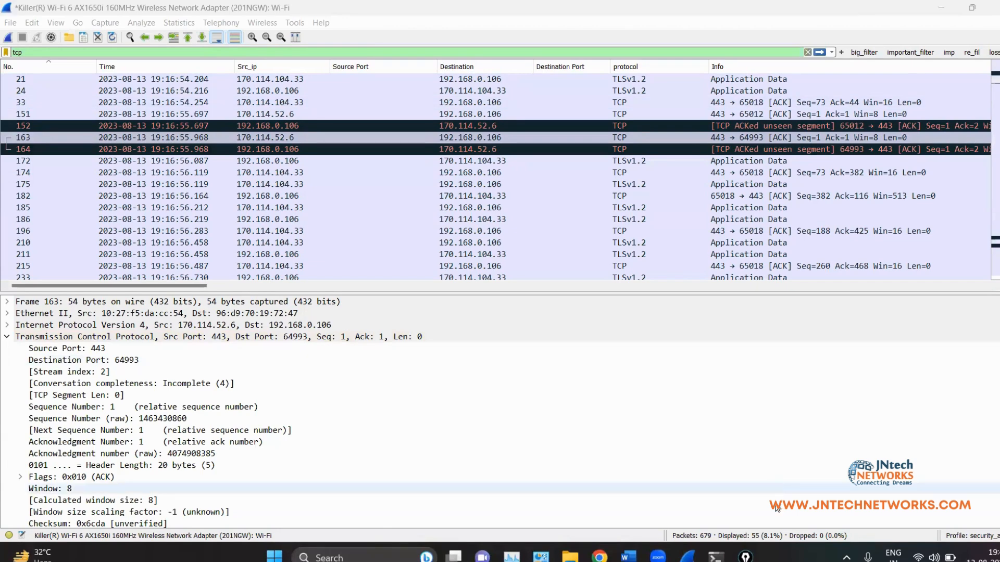
{"action": "left_click", "coordinate": [717, 556]}
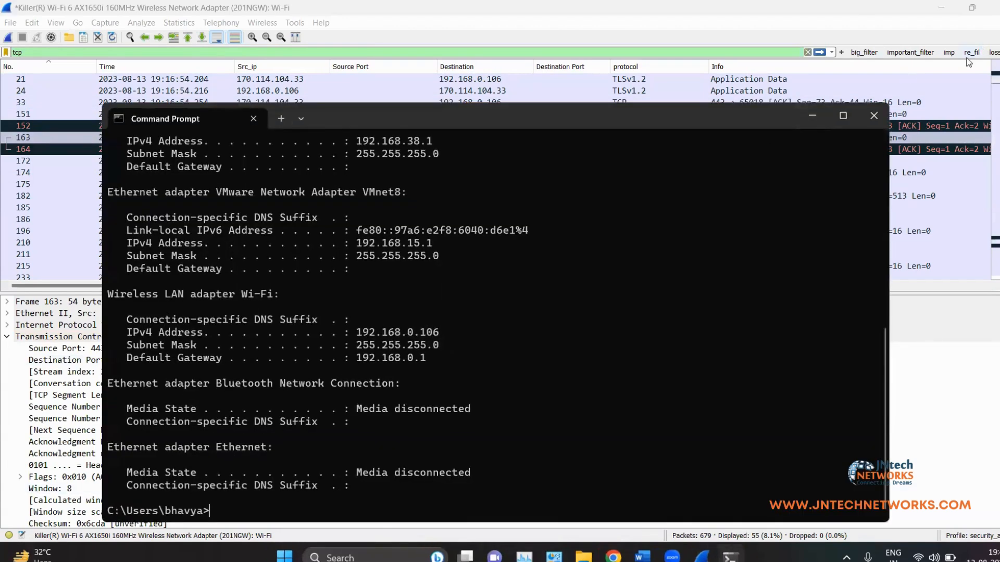
{"action": "left_click", "coordinate": [877, 115]}
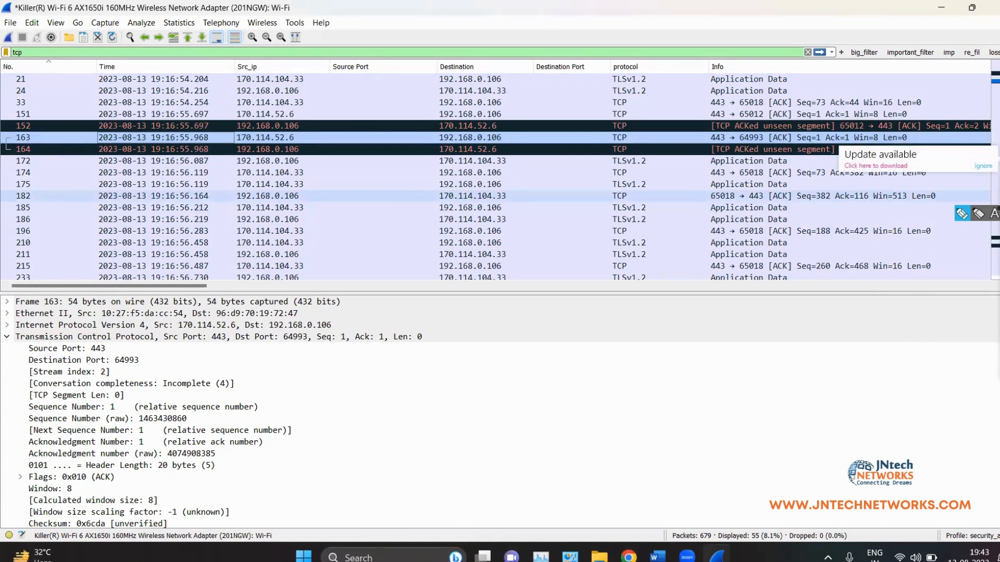
Step: With Epic Pen, circle the status bar counts (679 captured, 55 displayed, 0 dropped) and the profile field
{"action": "left_click", "coordinate": [999, 214]}
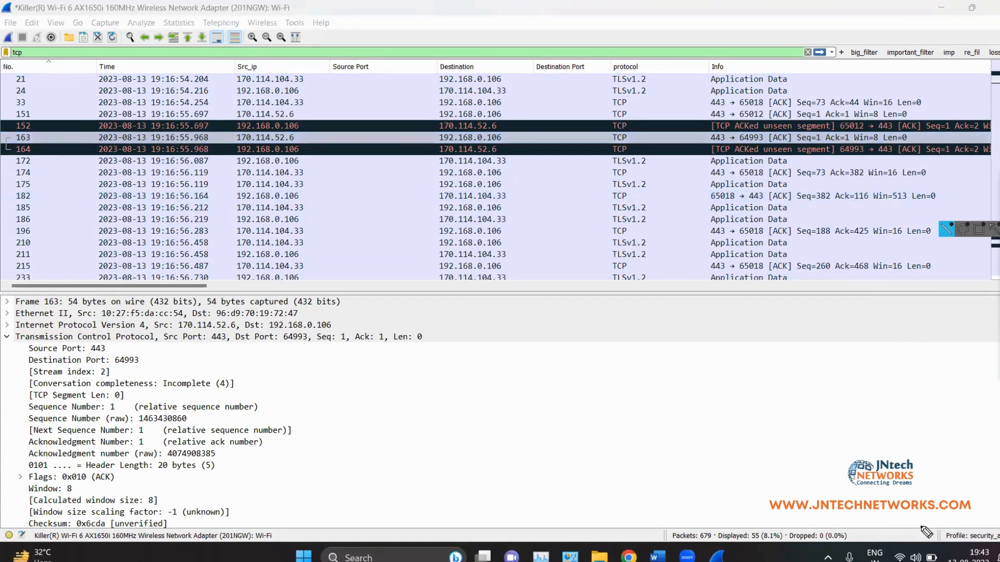
{"action": "mouse_move", "coordinate": [841, 512]}
{"action": "left_mouse_down"}
{"action": "mouse_move", "coordinate": [653, 477]}
{"action": "mouse_move", "coordinate": [682, 551]}
{"action": "mouse_move", "coordinate": [833, 547]}
{"action": "mouse_move", "coordinate": [829, 510]}
{"action": "left_mouse_up"}
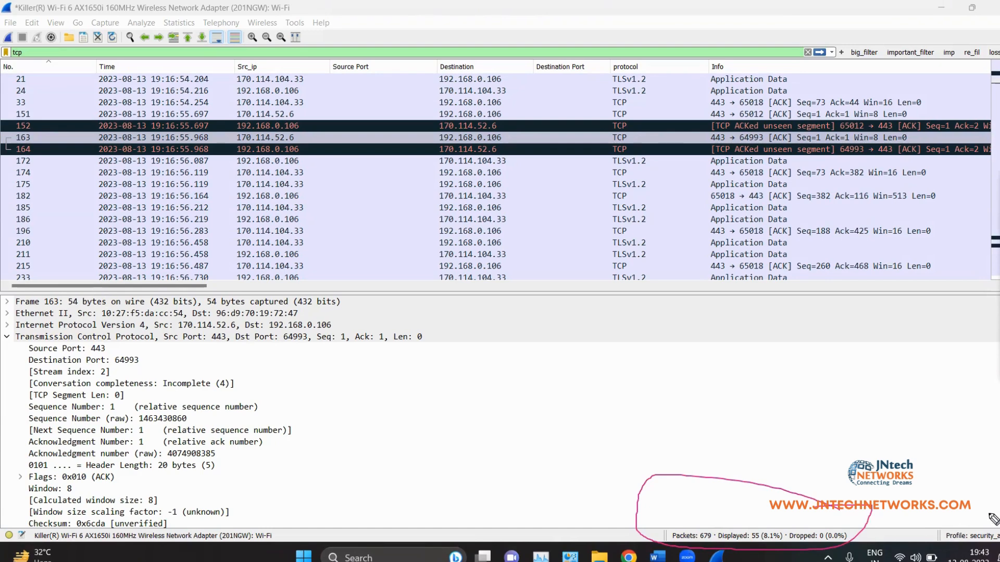
{"action": "mouse_move", "coordinate": [997, 520]}
{"action": "left_mouse_down"}
{"action": "mouse_move", "coordinate": [940, 528]}
{"action": "mouse_move", "coordinate": [997, 543]}
{"action": "left_mouse_up"}
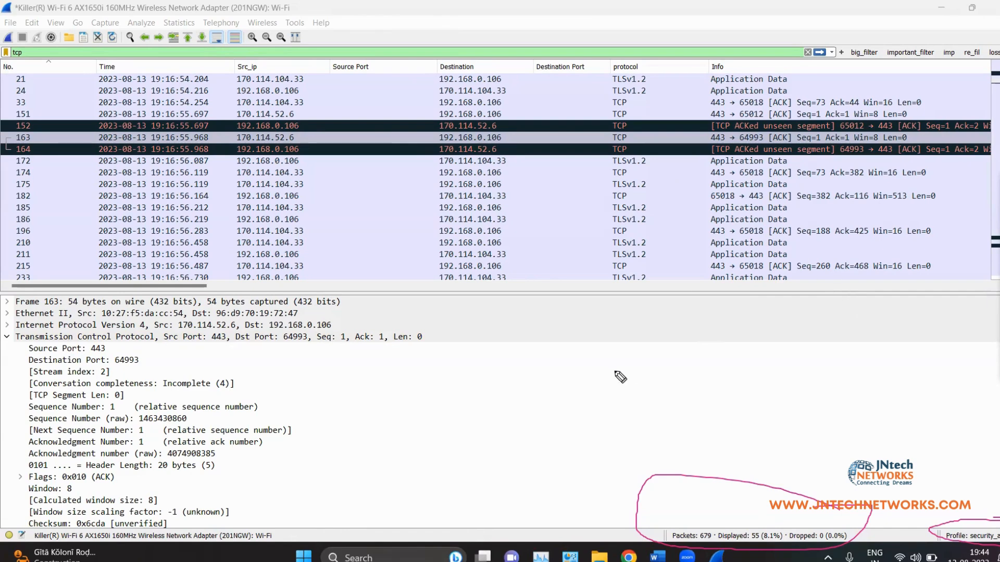
Step: Draw a circled numeral 2 beside the TCP details, undo stray strokes, and arrow the profile field
{"action": "mouse_move", "coordinate": [490, 318]}
{"action": "left_mouse_down"}
{"action": "mouse_move", "coordinate": [508, 343]}
{"action": "mouse_move", "coordinate": [499, 346]}
{"action": "left_mouse_up"}
{"action": "mouse_move", "coordinate": [760, 290]}
{"action": "left_mouse_down"}
{"action": "mouse_move", "coordinate": [759, 350]}
{"action": "mouse_move", "coordinate": [772, 332]}
{"action": "left_mouse_up"}
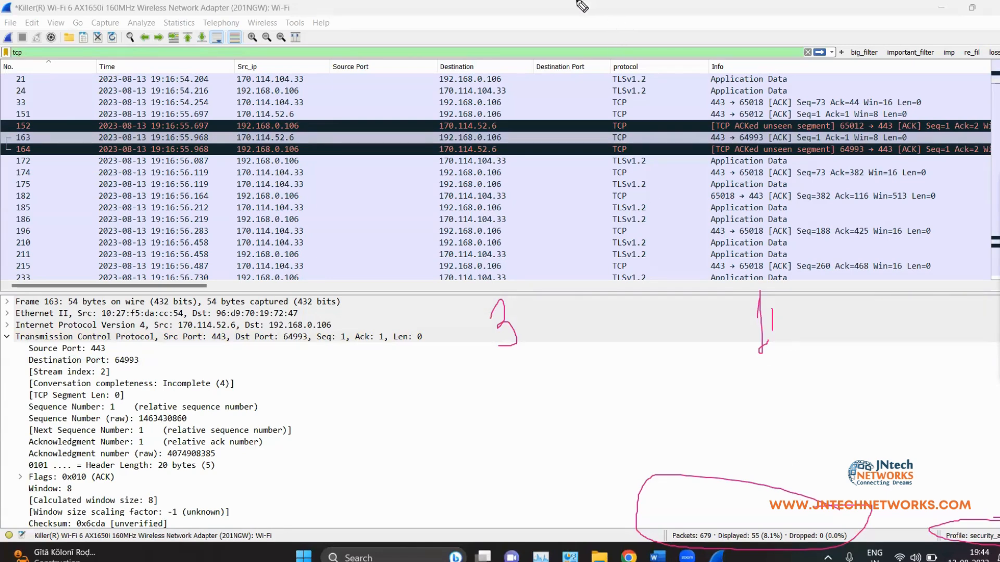
{"action": "key", "text": "ctrl+z"}
{"action": "key", "text": "ctrl+z"}
{"action": "mouse_move", "coordinate": [517, 293]}
{"action": "left_mouse_down"}
{"action": "mouse_move", "coordinate": [480, 294]}
{"action": "mouse_move", "coordinate": [522, 364]}
{"action": "mouse_move", "coordinate": [538, 305]}
{"action": "mouse_move", "coordinate": [509, 292]}
{"action": "left_mouse_up"}
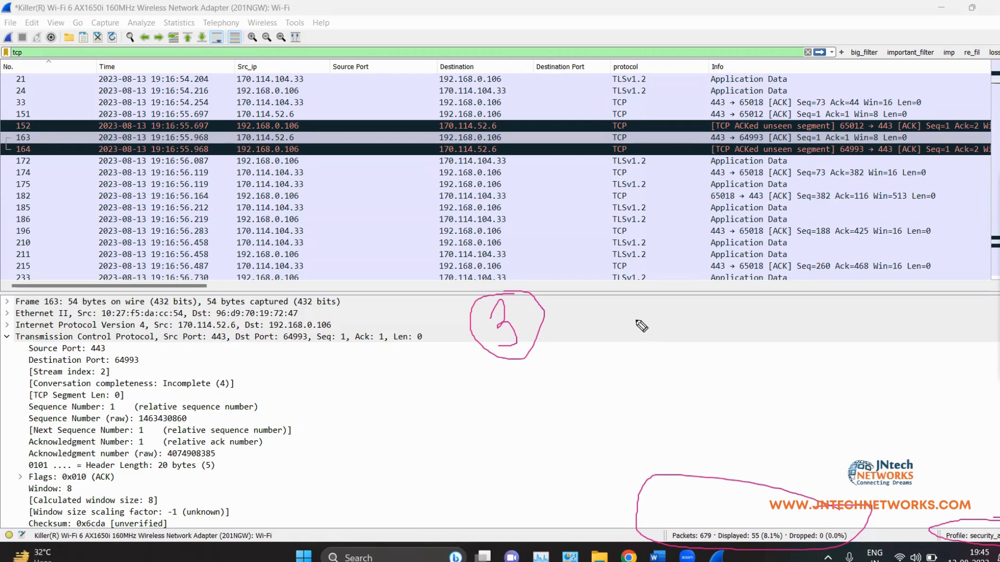
{"action": "mouse_move", "coordinate": [906, 417]}
{"action": "left_mouse_down"}
{"action": "mouse_move", "coordinate": [955, 497]}
{"action": "mouse_move", "coordinate": [931, 490]}
{"action": "mouse_move", "coordinate": [951, 493]}
{"action": "mouse_move", "coordinate": [955, 470]}
{"action": "left_mouse_up"}
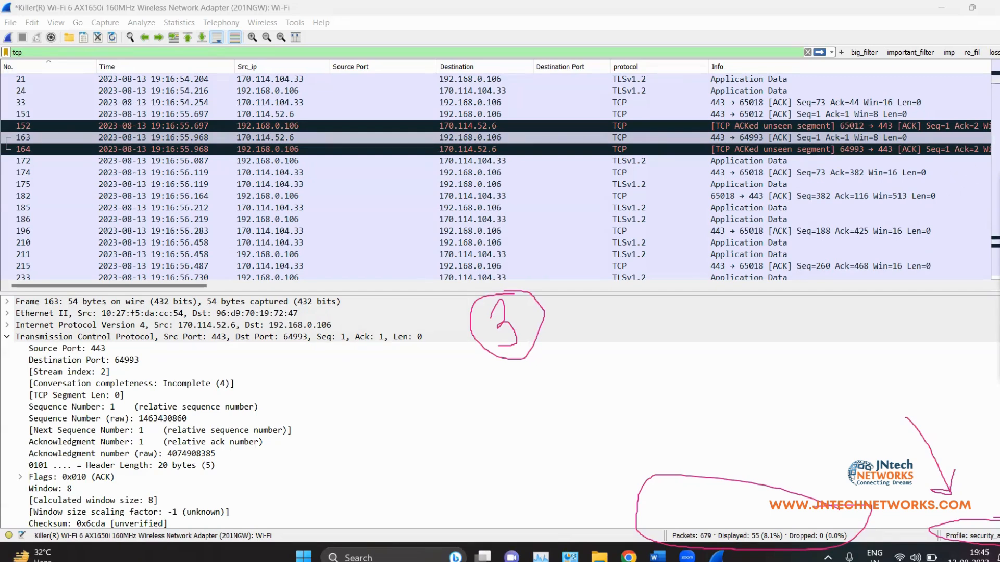
Step: Switch to the app_developer profile, clear the pen ink, then return to security_analysis
{"action": "left_click", "coordinate": [995, 539]}
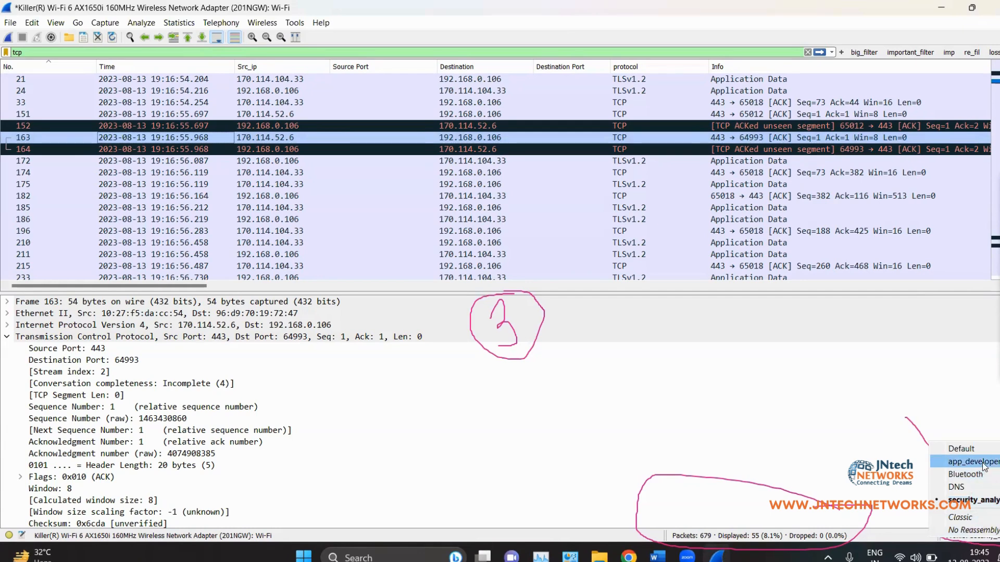
{"action": "left_click", "coordinate": [948, 463]}
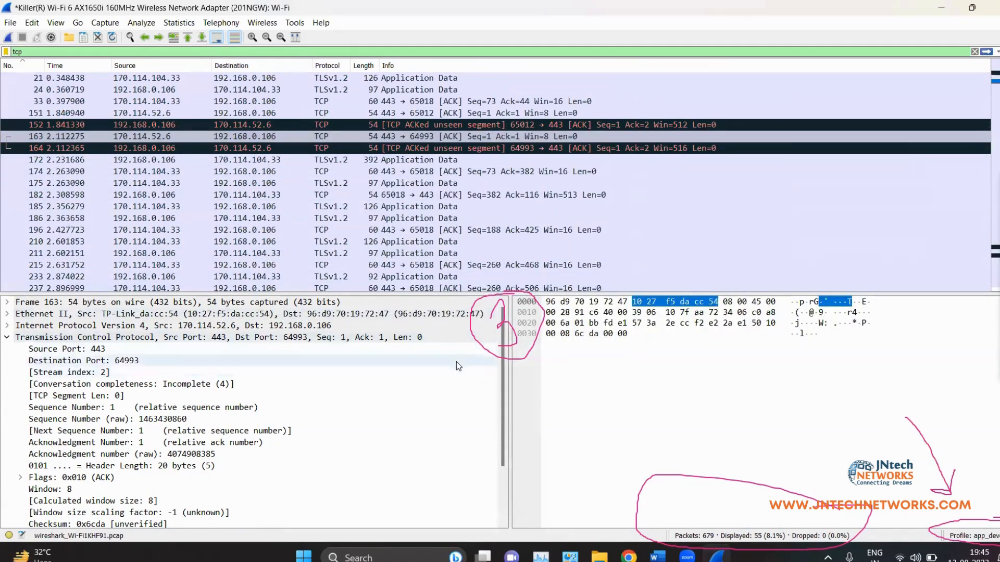
{"action": "left_click", "coordinate": [720, 41]}
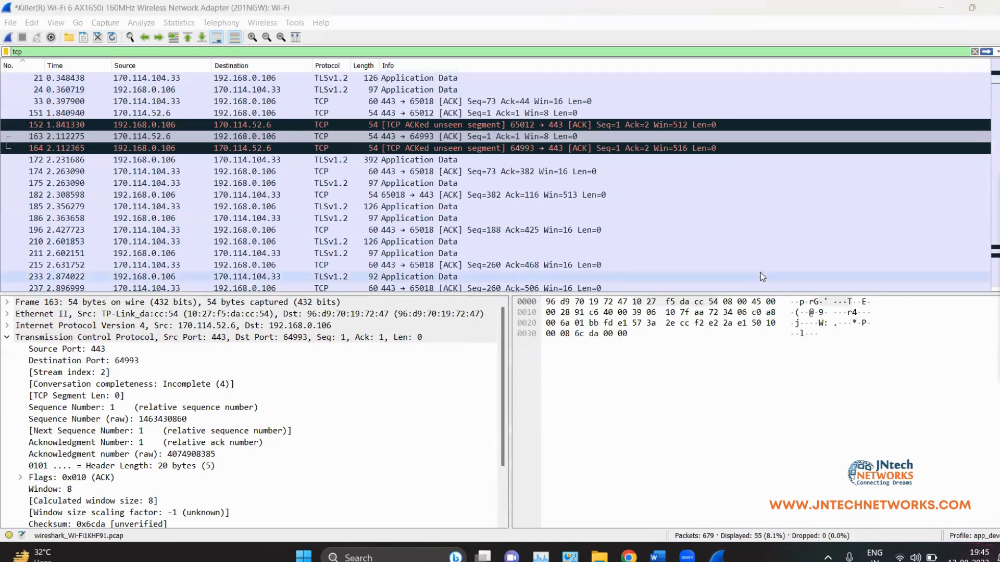
{"action": "left_click", "coordinate": [986, 535]}
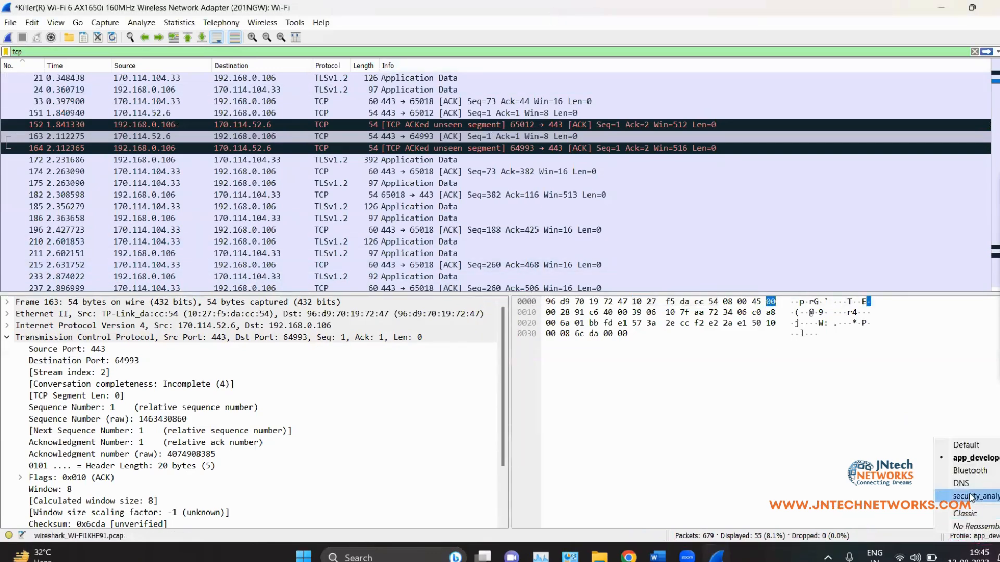
{"action": "left_click", "coordinate": [970, 502]}
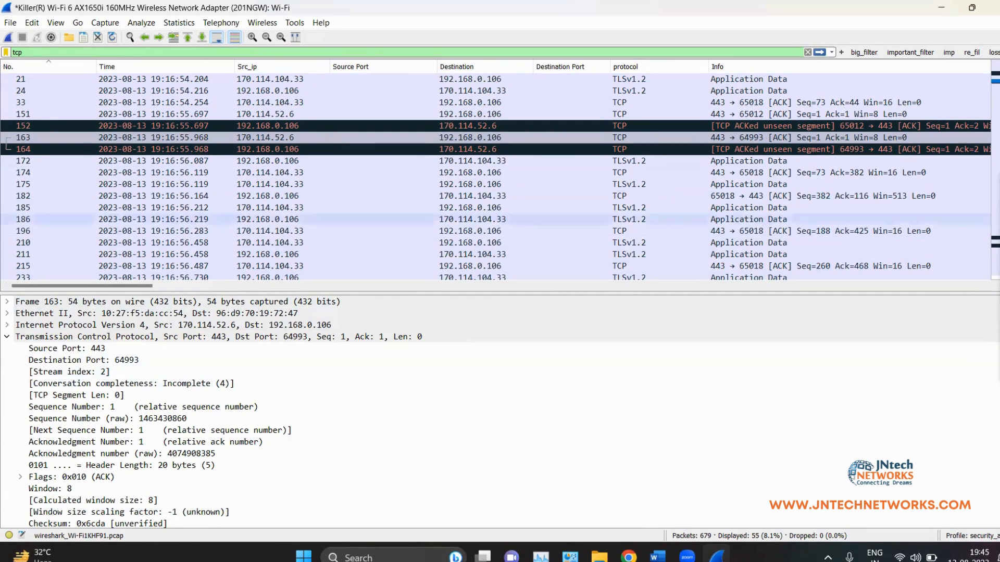
Step: Inspect packet 211, then toggle to app_developer and back to security_analysis once more
{"action": "left_click", "coordinate": [991, 536]}
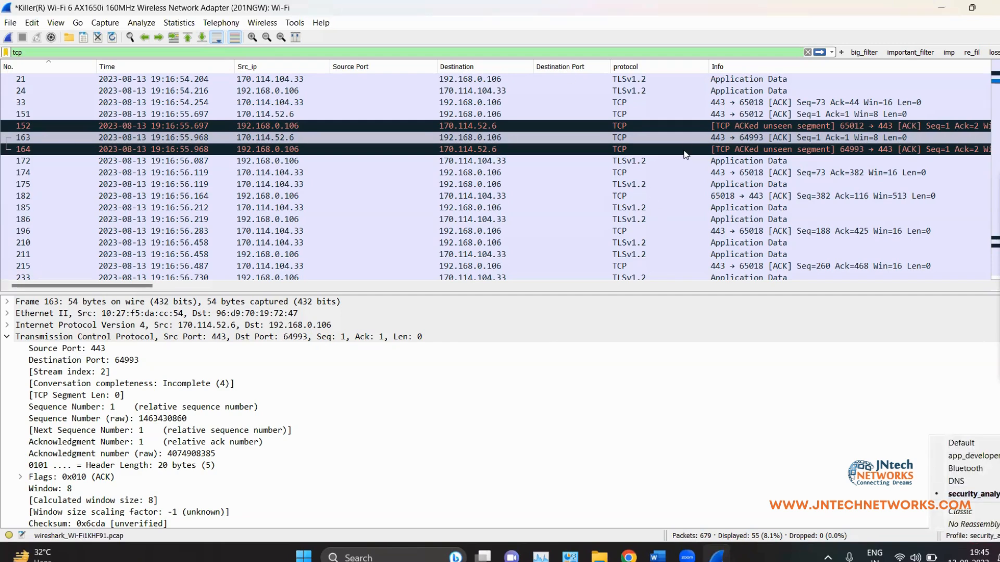
{"action": "left_click", "coordinate": [478, 254]}
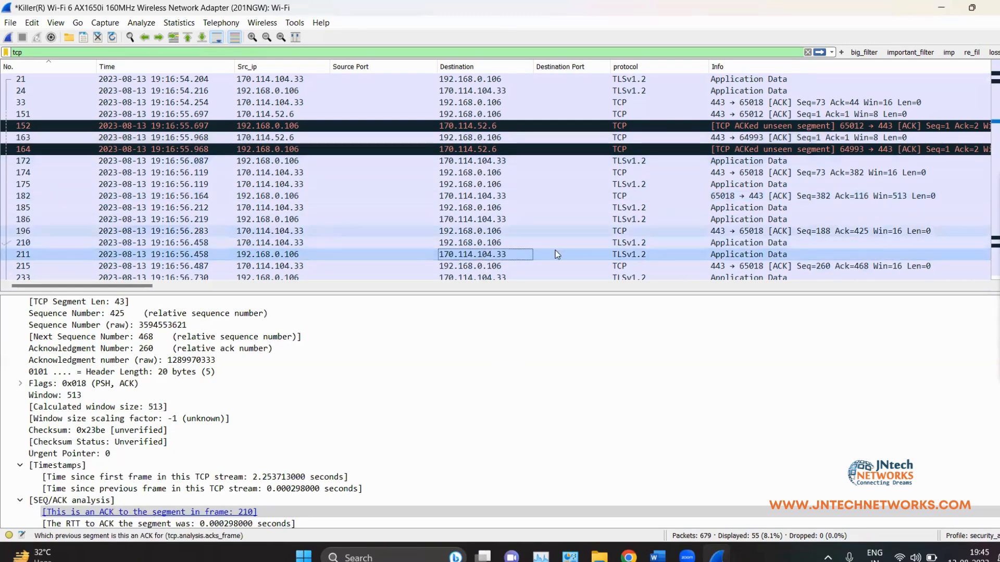
{"action": "left_click", "coordinate": [972, 540]}
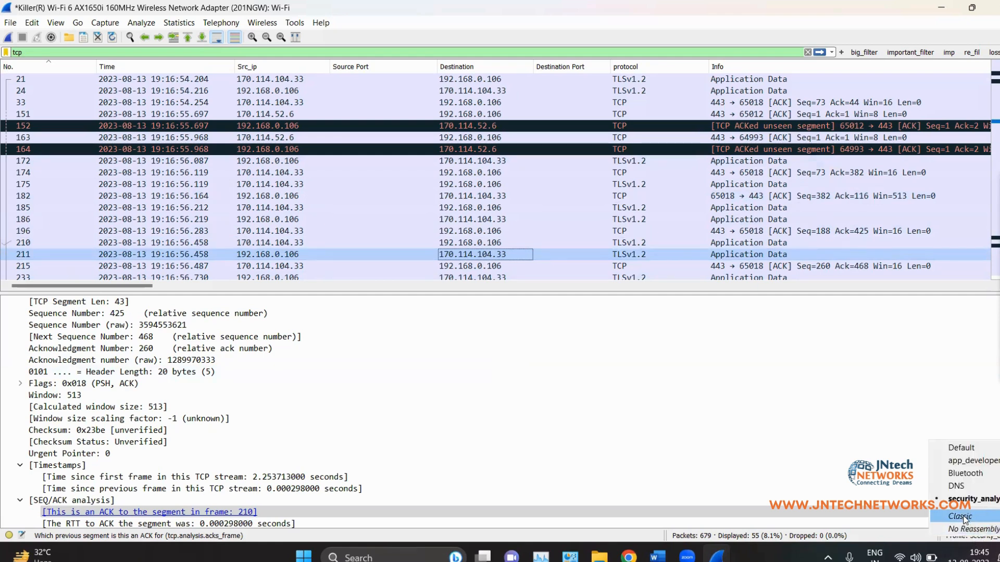
{"action": "left_click", "coordinate": [957, 461]}
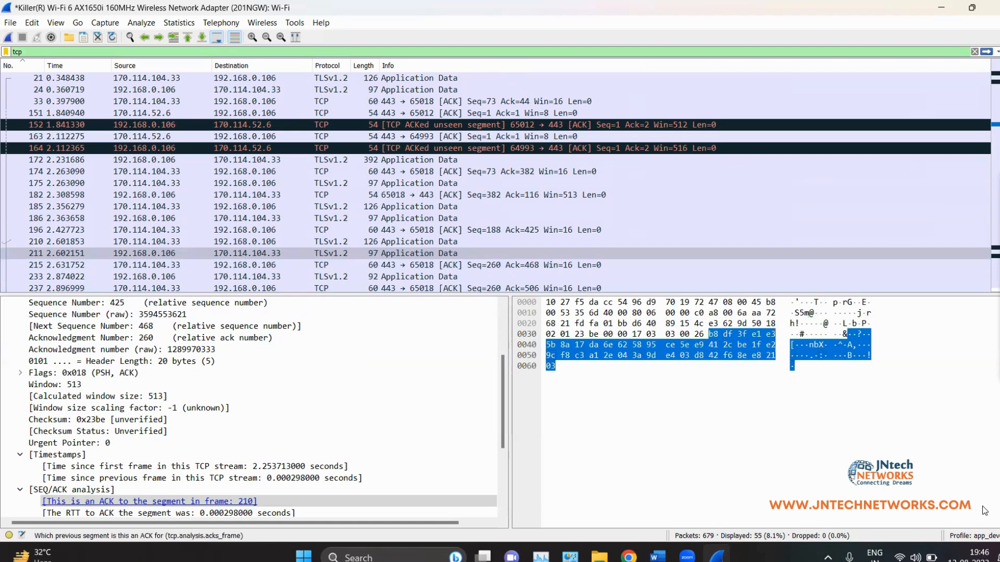
{"action": "left_click", "coordinate": [978, 541]}
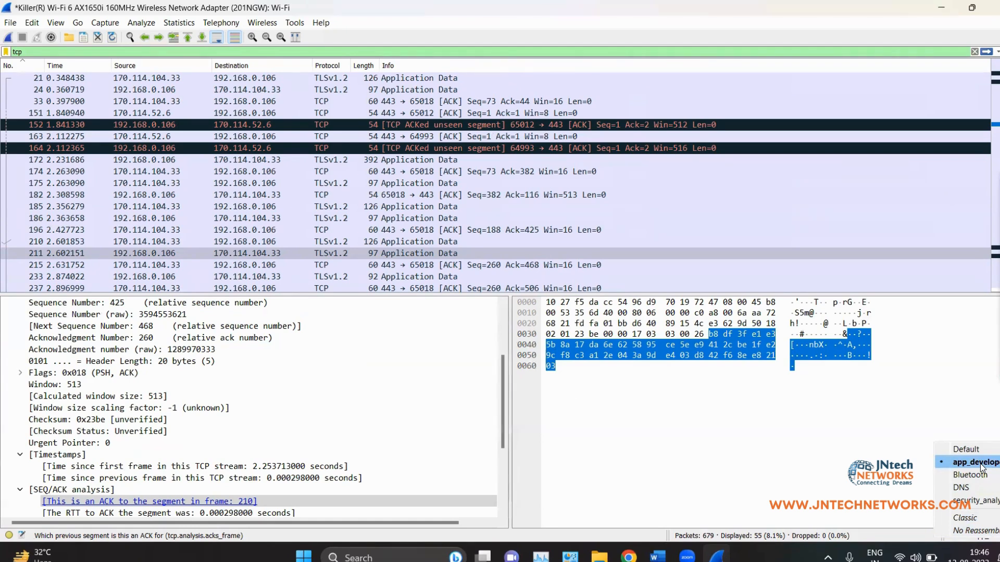
{"action": "left_click", "coordinate": [975, 501]}
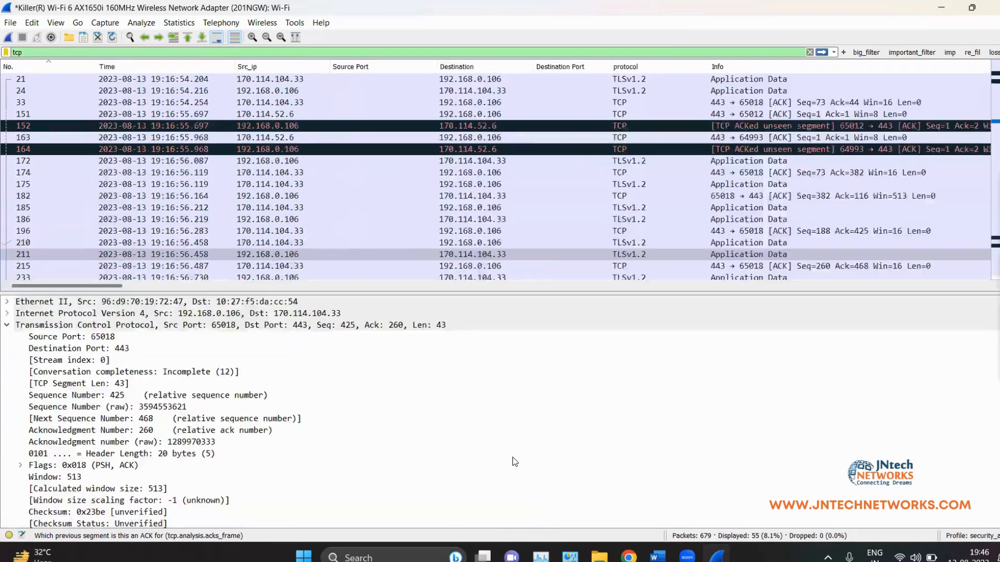
Step: Scroll up the Word notes to the packet details screenshot, then return to Wireshark
{"action": "left_click", "coordinate": [658, 557]}
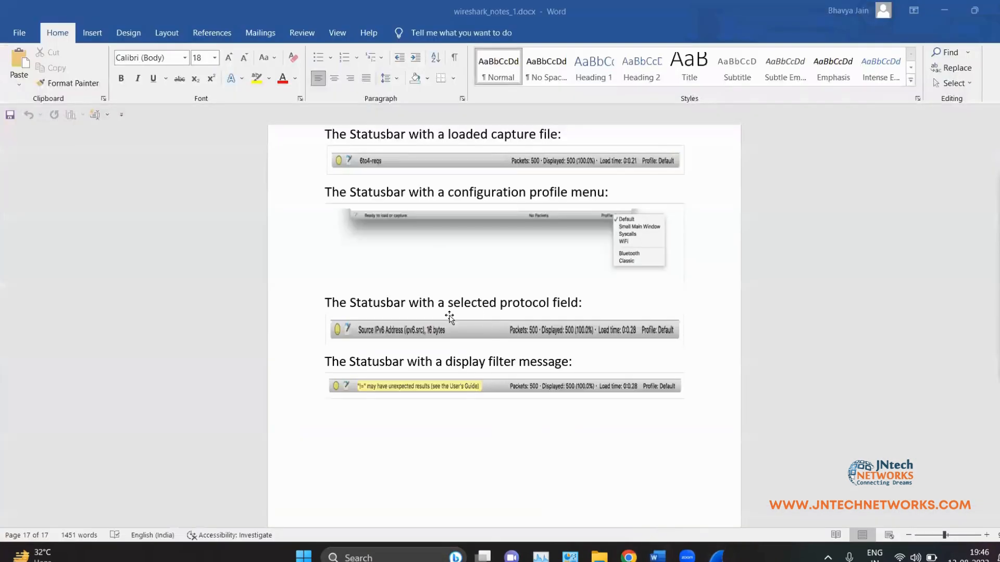
{"action": "scroll", "coordinate": [452, 313], "scroll_direction": "up", "scroll_amount": 15}
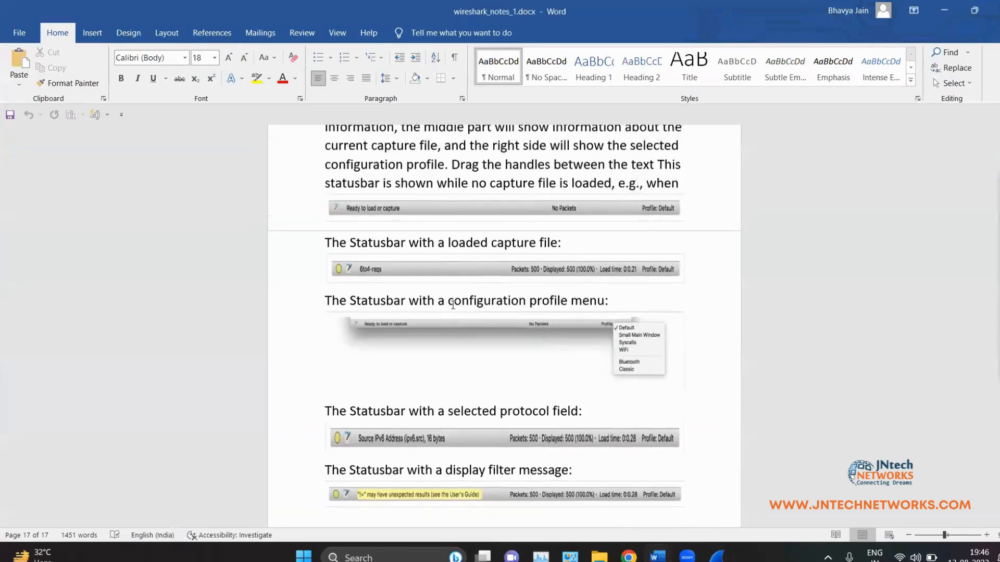
{"action": "scroll", "coordinate": [452, 307], "scroll_direction": "up", "scroll_amount": 12}
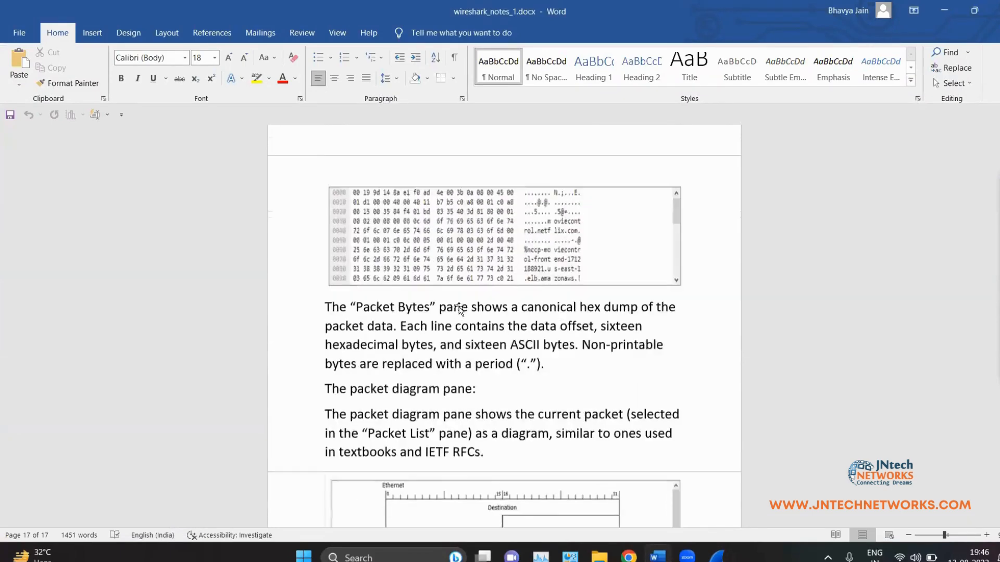
{"action": "scroll", "coordinate": [458, 316], "scroll_direction": "up", "scroll_amount": 3}
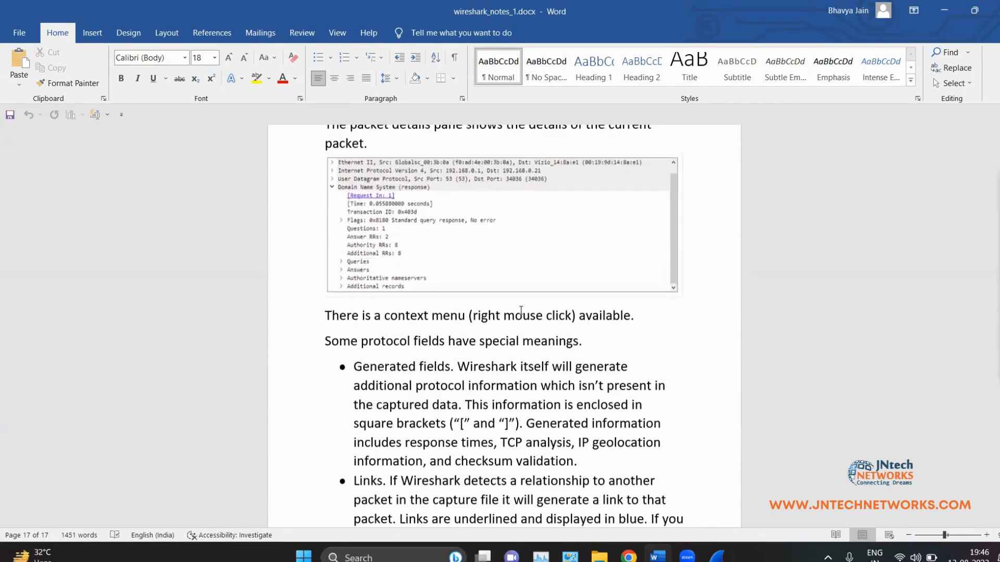
{"action": "key", "text": "alt+Tab"}
{"action": "scroll", "coordinate": [688, 403], "scroll_direction": "up", "scroll_amount": 3}
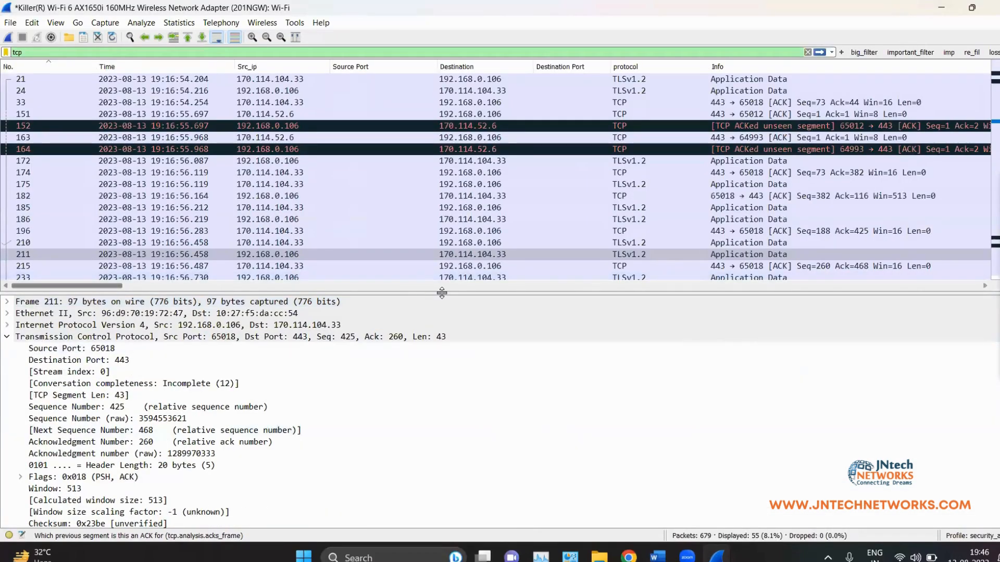
{"action": "left_click_drag", "start_coordinate": [411, 292], "coordinate": [379, 281]}
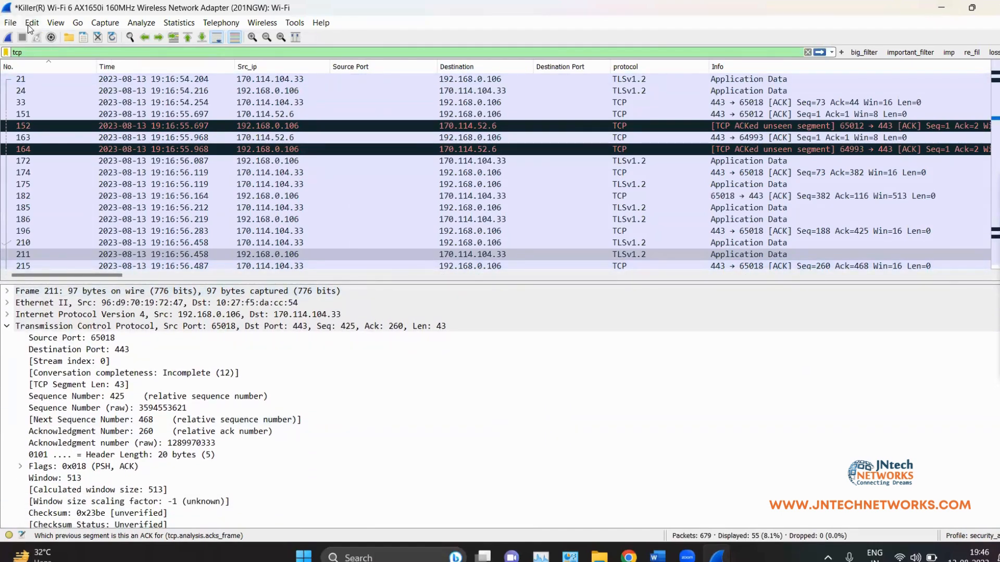
{"action": "left_click", "coordinate": [56, 22]}
{"action": "mouse_move", "coordinate": [78, 22]}
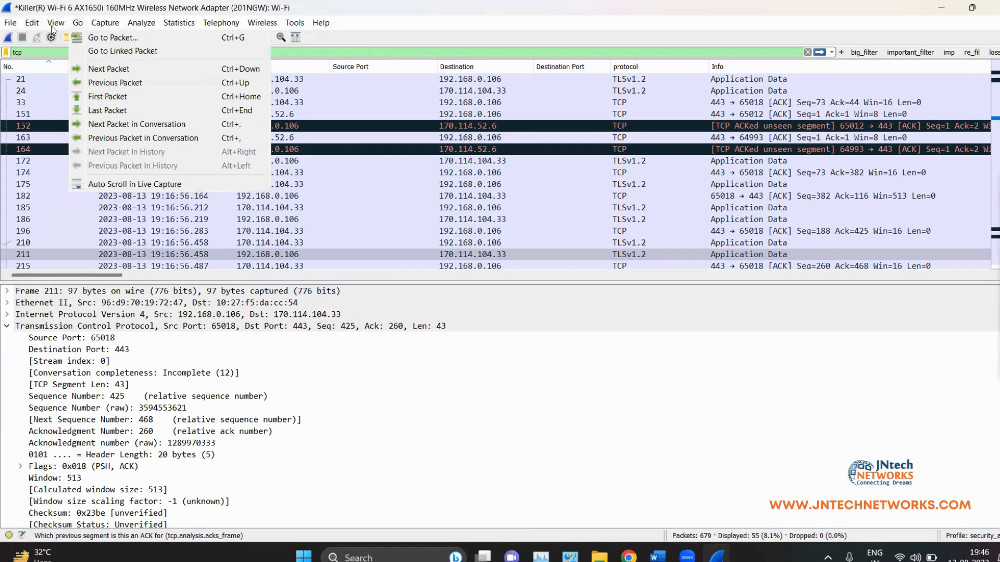
{"action": "mouse_move", "coordinate": [32, 23]}
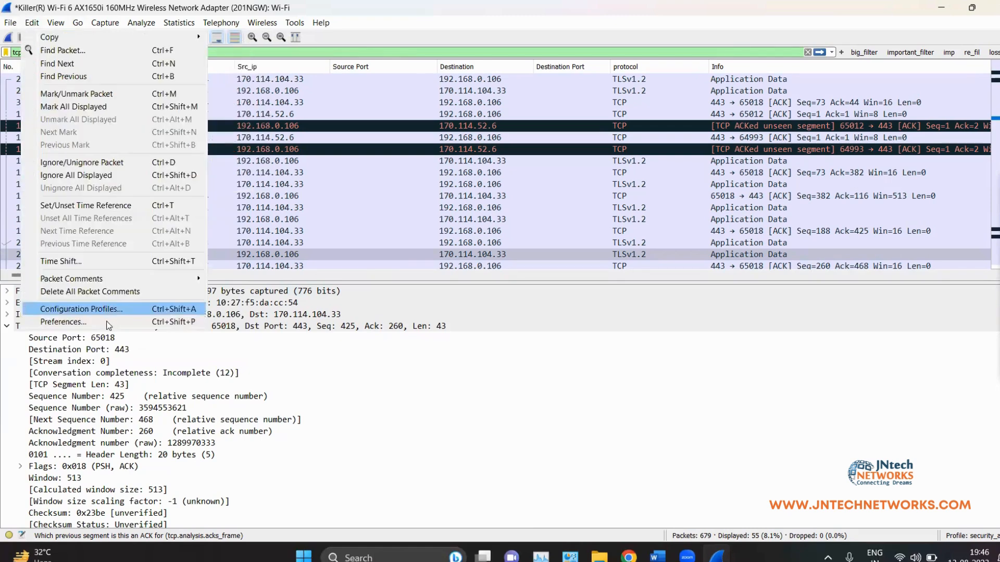
{"action": "left_click", "coordinate": [106, 321]}
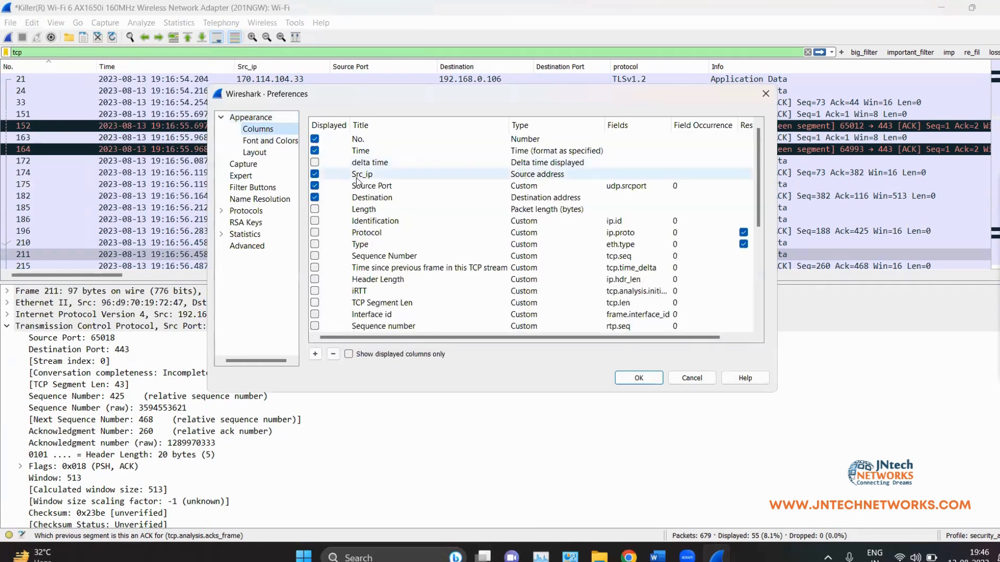
{"action": "scroll", "coordinate": [358, 180], "scroll_direction": "down", "scroll_amount": 5}
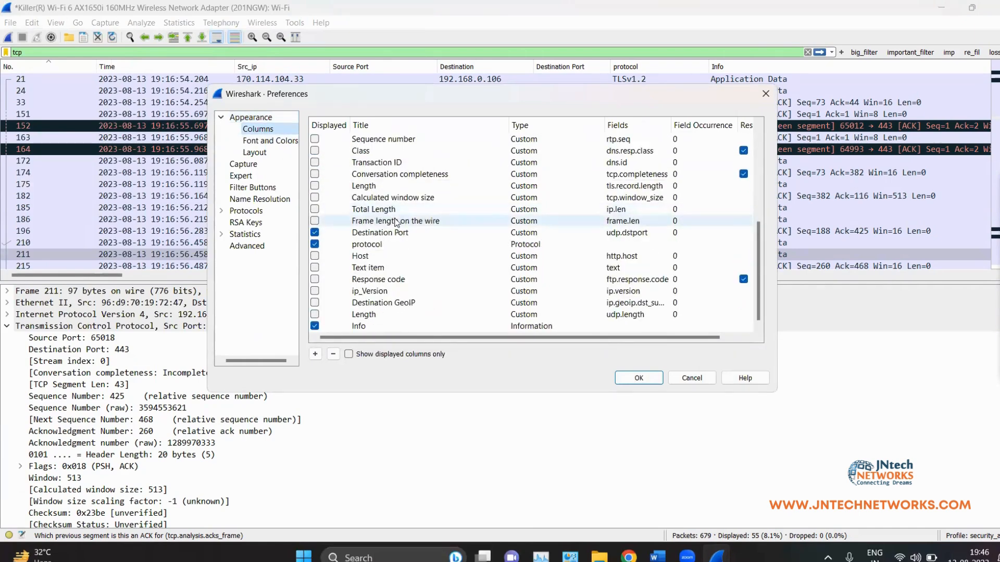
{"action": "left_click", "coordinate": [699, 382]}
{"action": "scroll", "coordinate": [469, 486], "scroll_direction": "down", "scroll_amount": 6}
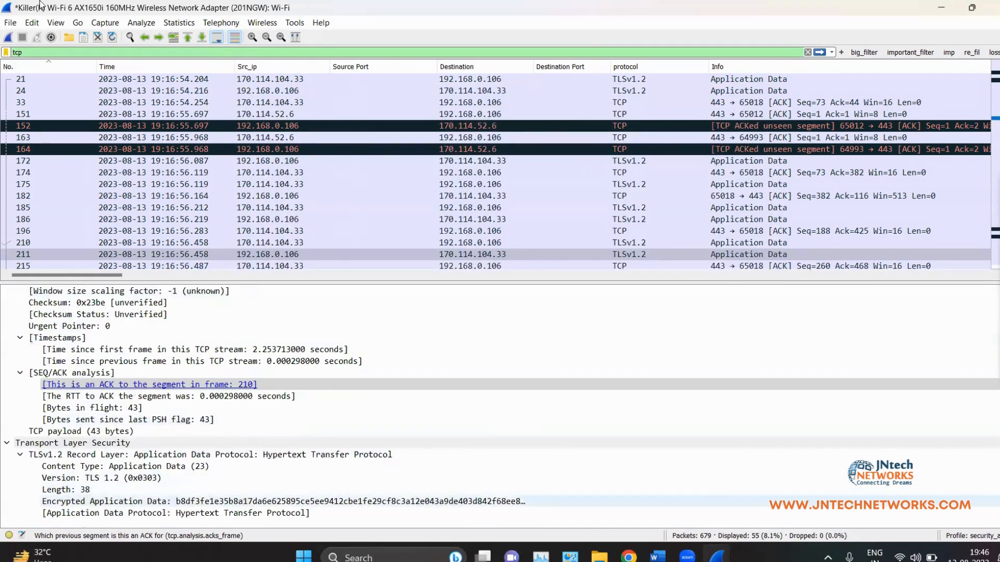
{"action": "left_click", "coordinate": [56, 23]}
{"action": "mouse_move", "coordinate": [32, 22]}
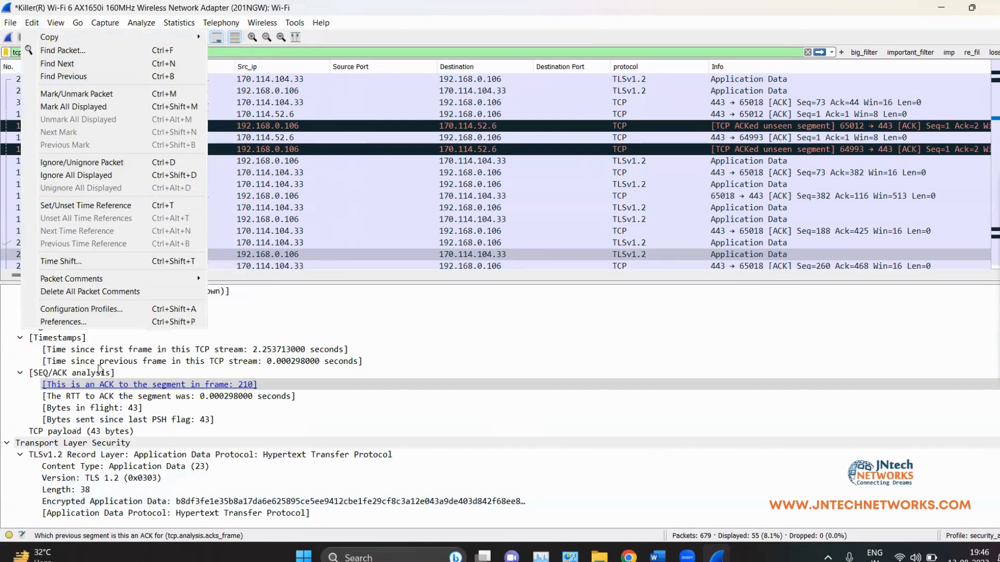
{"action": "left_click", "coordinate": [81, 321]}
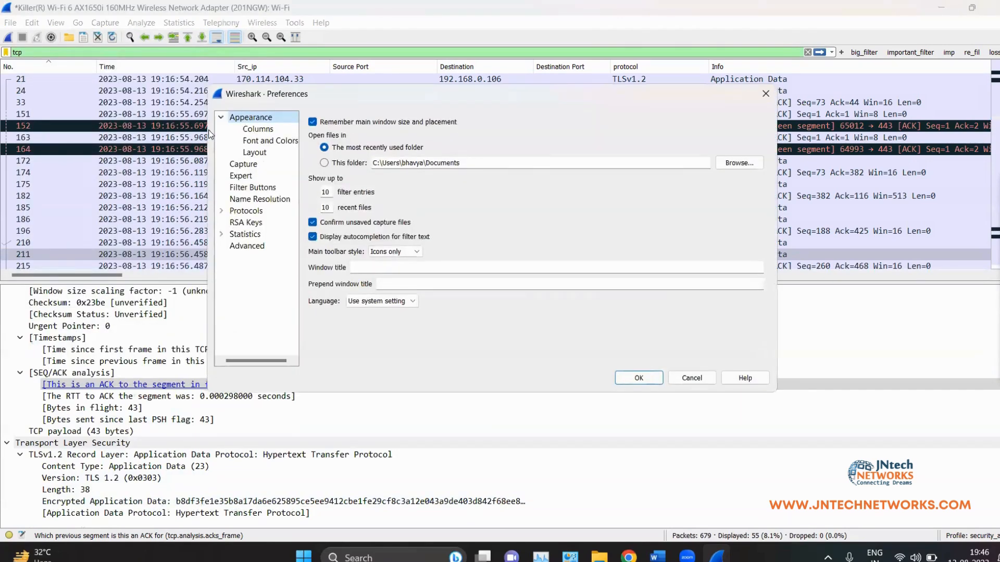
{"action": "left_click", "coordinate": [257, 131]}
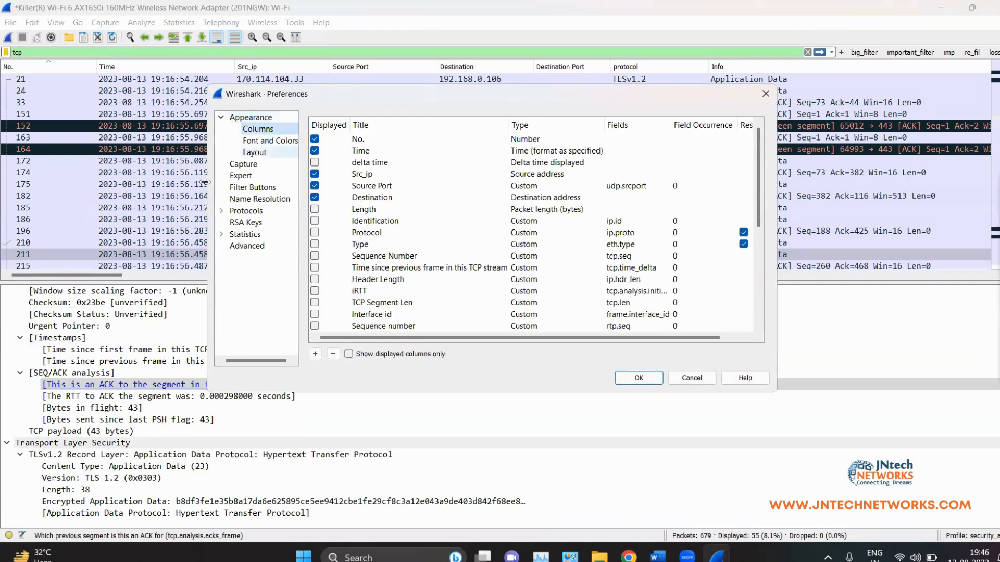
{"action": "left_click", "coordinate": [549, 175]}
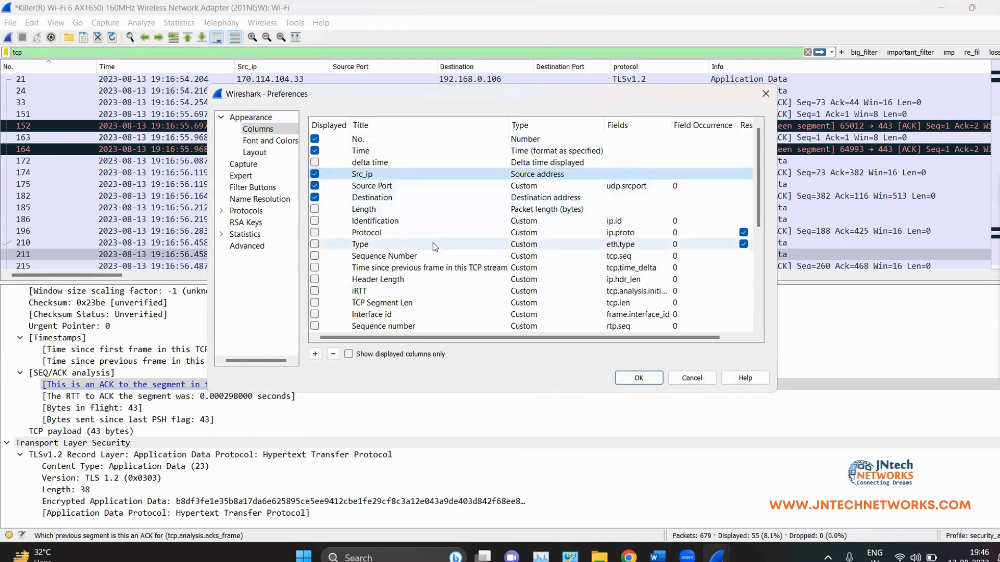
{"action": "scroll", "coordinate": [427, 211], "scroll_direction": "down", "scroll_amount": 5}
{"action": "scroll", "coordinate": [427, 211], "scroll_direction": "down", "scroll_amount": 1}
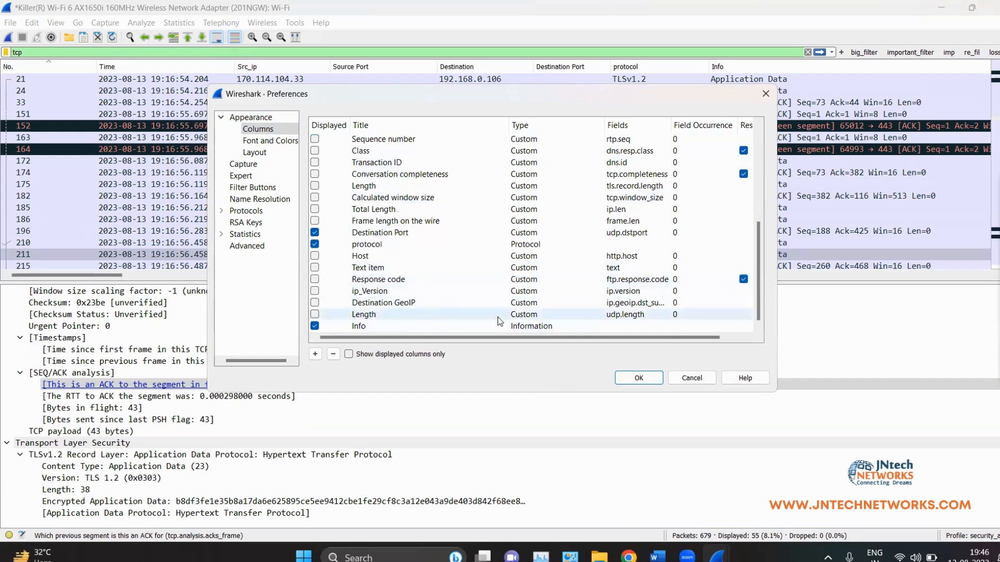
{"action": "left_click", "coordinate": [388, 291]}
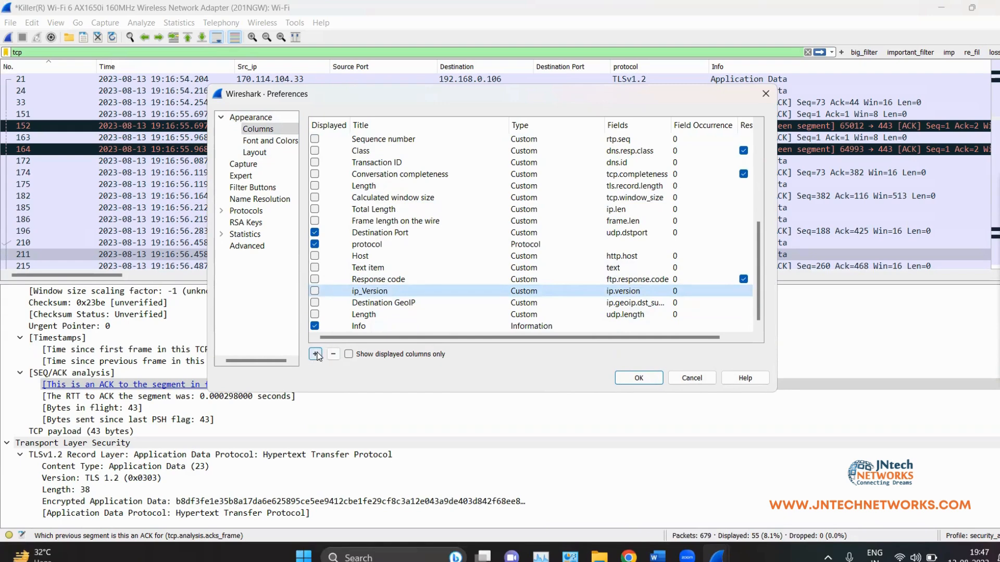
{"action": "double_click", "coordinate": [373, 325]}
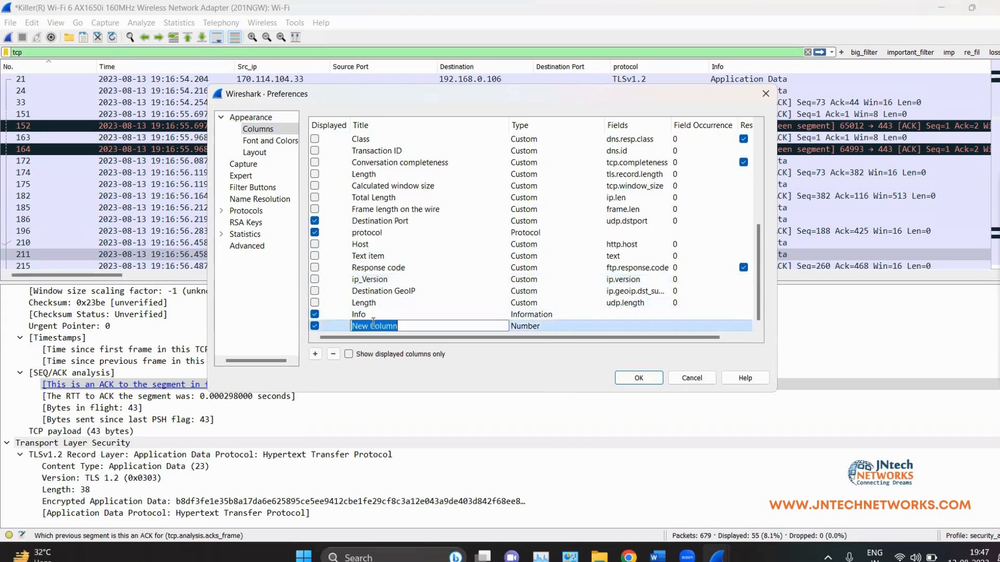
{"action": "left_click", "coordinate": [413, 328]}
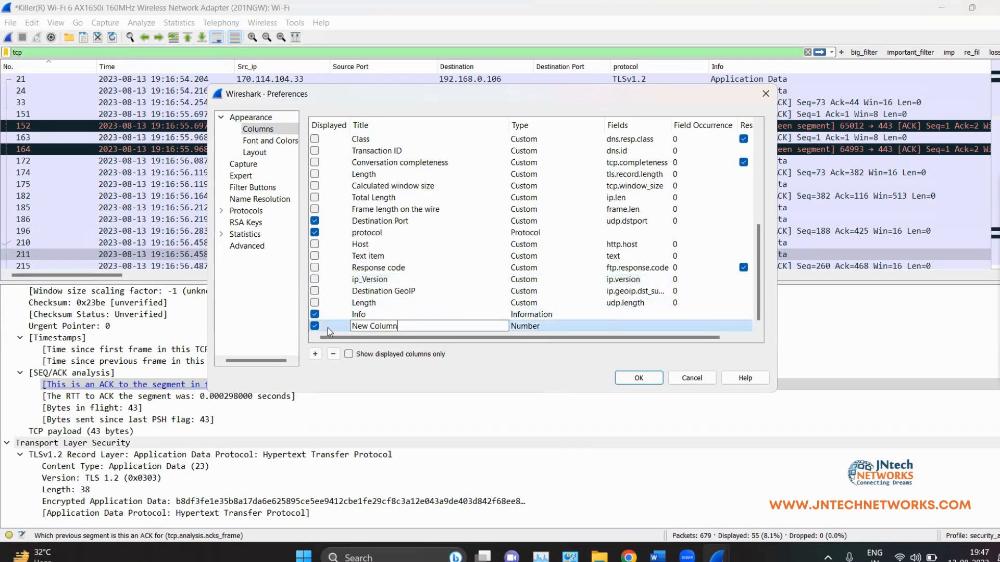
{"action": "double_click", "coordinate": [550, 331]}
{"action": "left_click", "coordinate": [585, 326]}
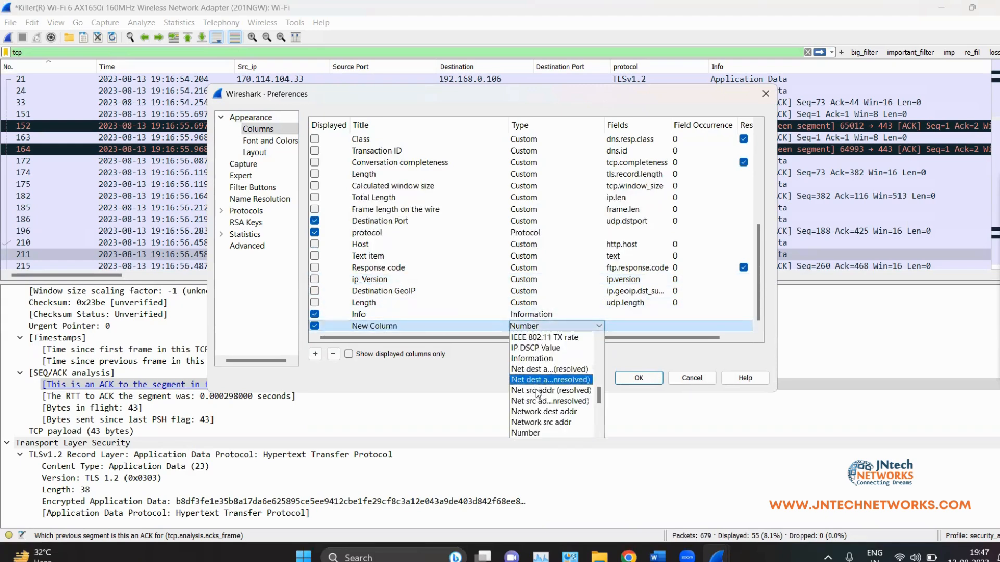
{"action": "scroll", "coordinate": [539, 390], "scroll_direction": "down", "scroll_amount": 5}
{"action": "scroll", "coordinate": [538, 382], "scroll_direction": "up", "scroll_amount": 12}
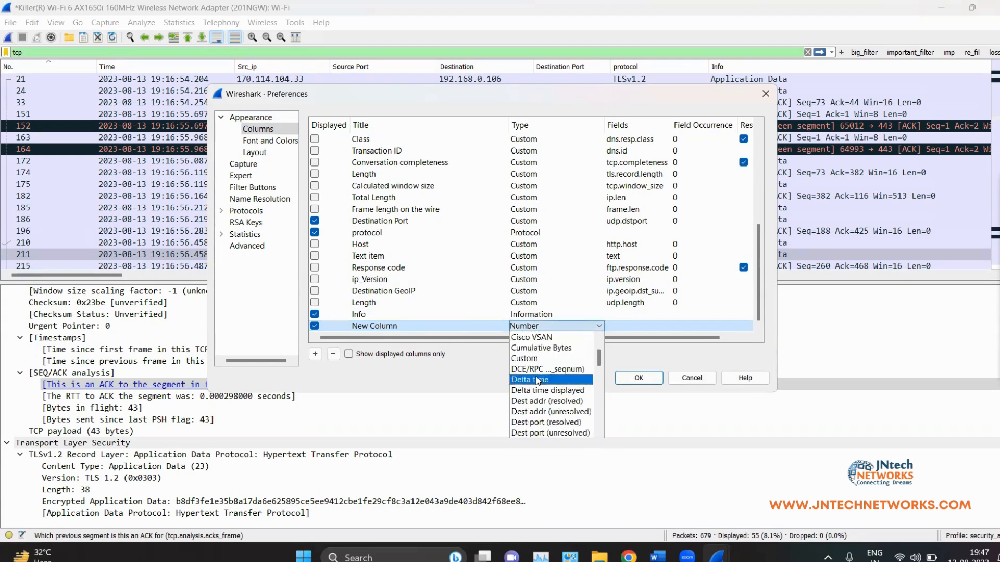
{"action": "left_click", "coordinate": [645, 392]}
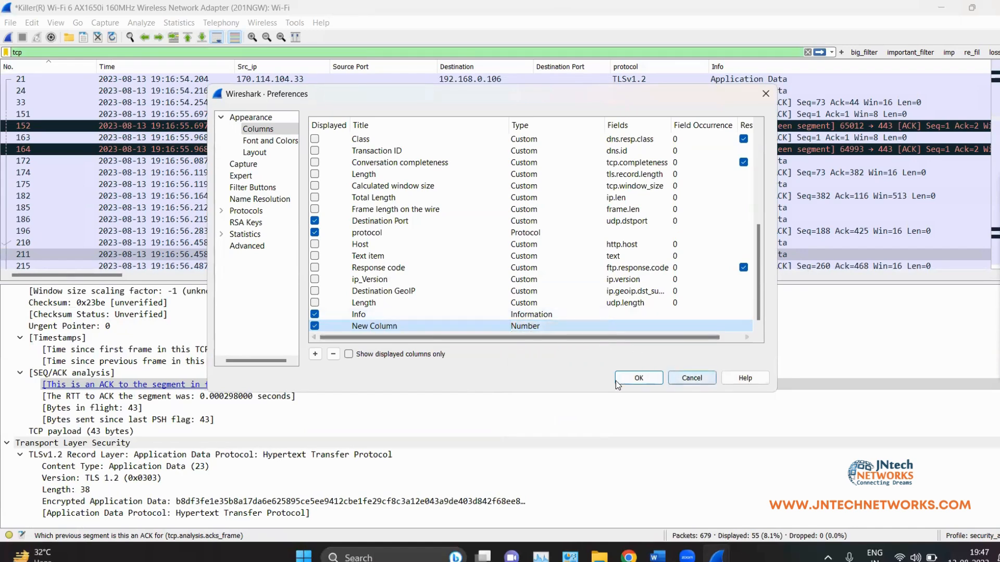
{"action": "left_click", "coordinate": [333, 355]}
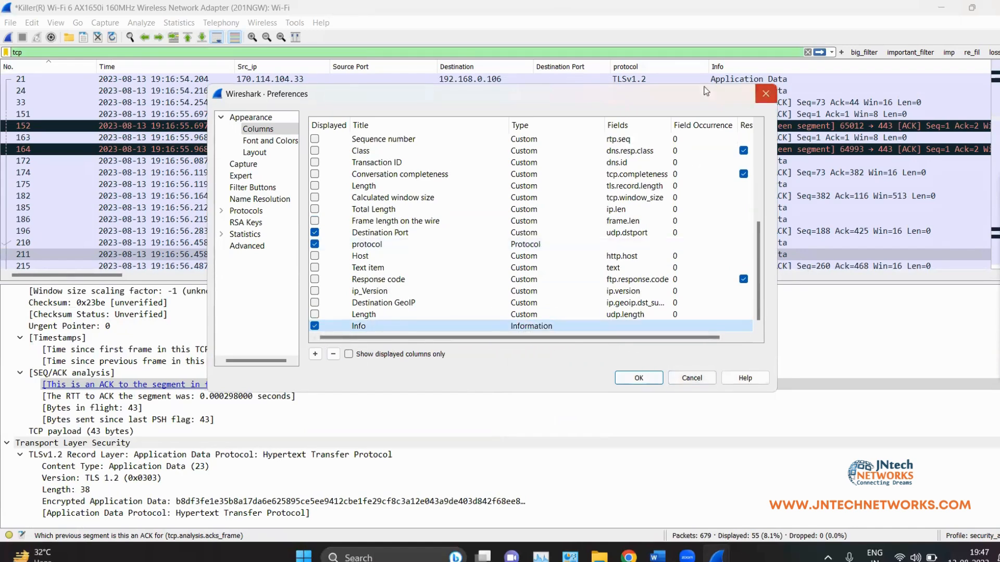
{"action": "left_click", "coordinate": [765, 94]}
{"action": "left_click", "coordinate": [36, 23]}
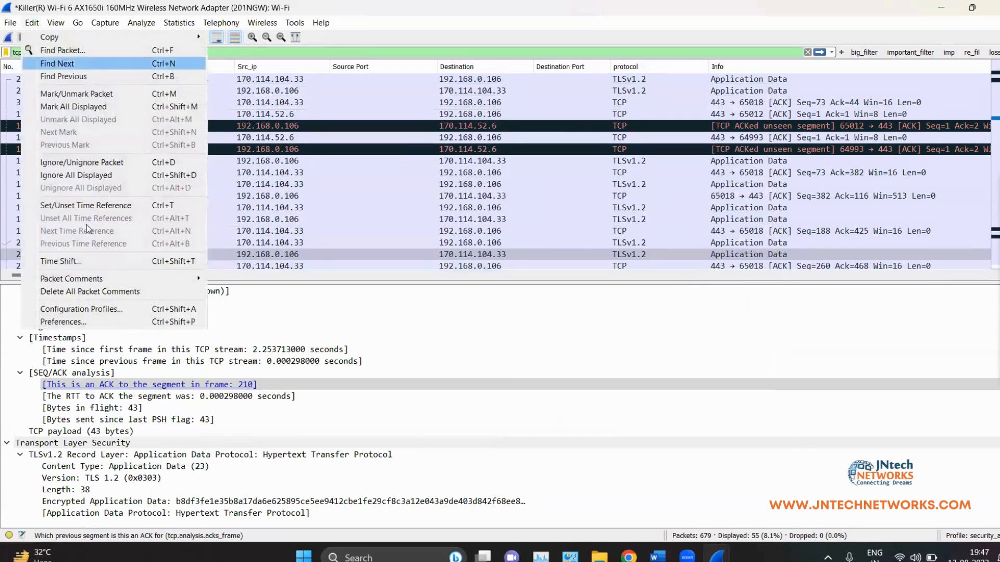
{"action": "left_click", "coordinate": [85, 322]}
{"action": "left_click", "coordinate": [289, 161]}
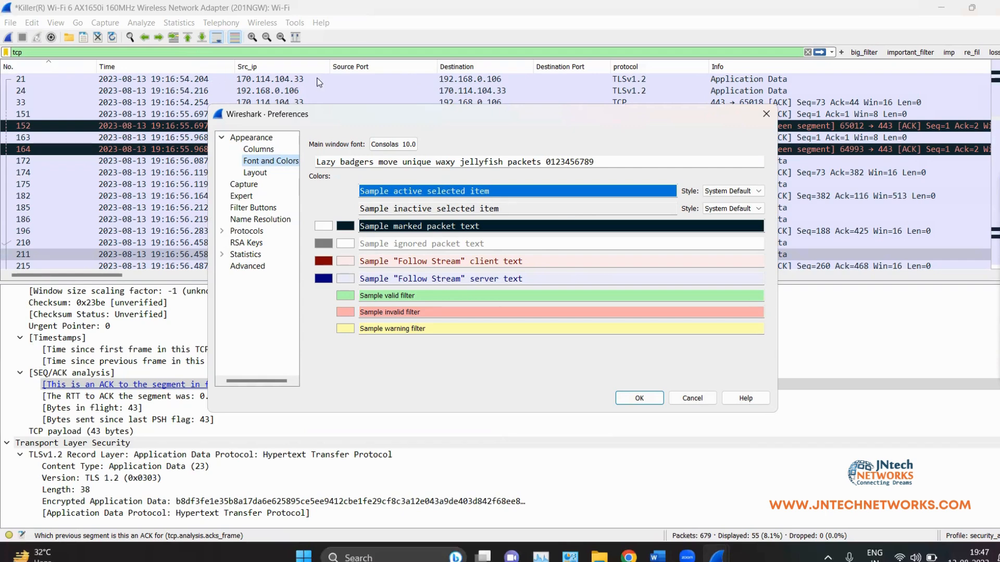
{"action": "left_click", "coordinate": [253, 172]}
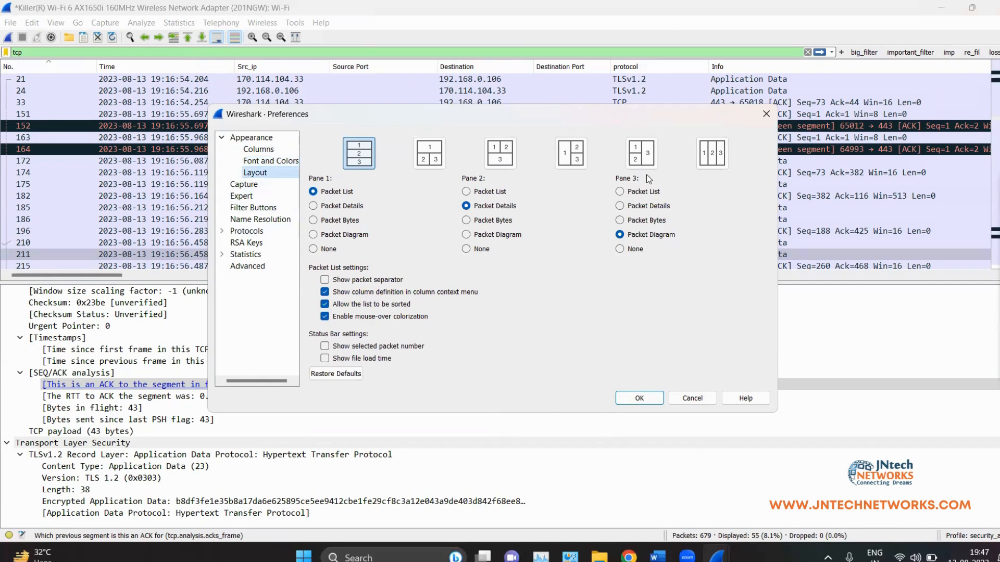
{"action": "left_click", "coordinate": [263, 184]}
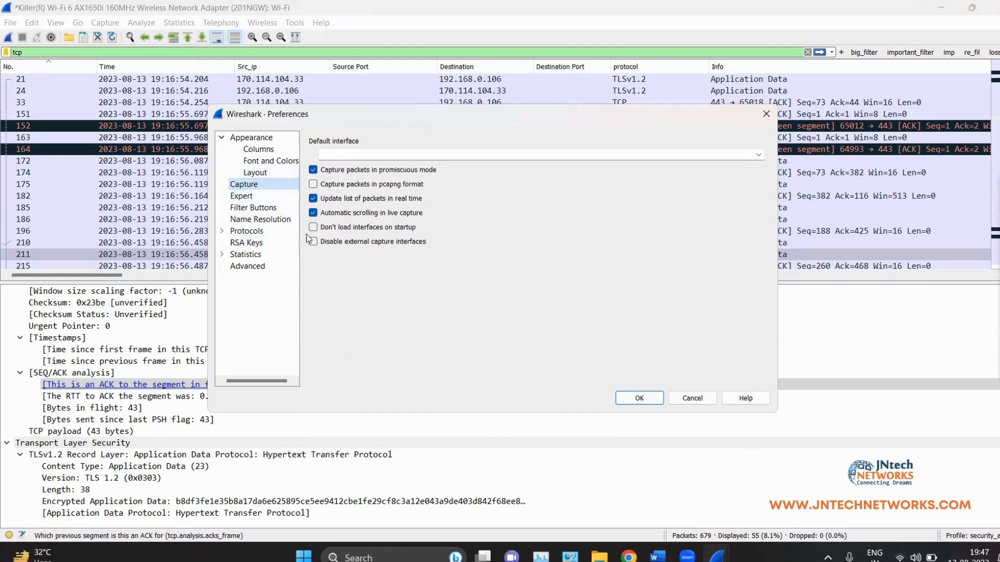
{"action": "left_click", "coordinate": [249, 219]}
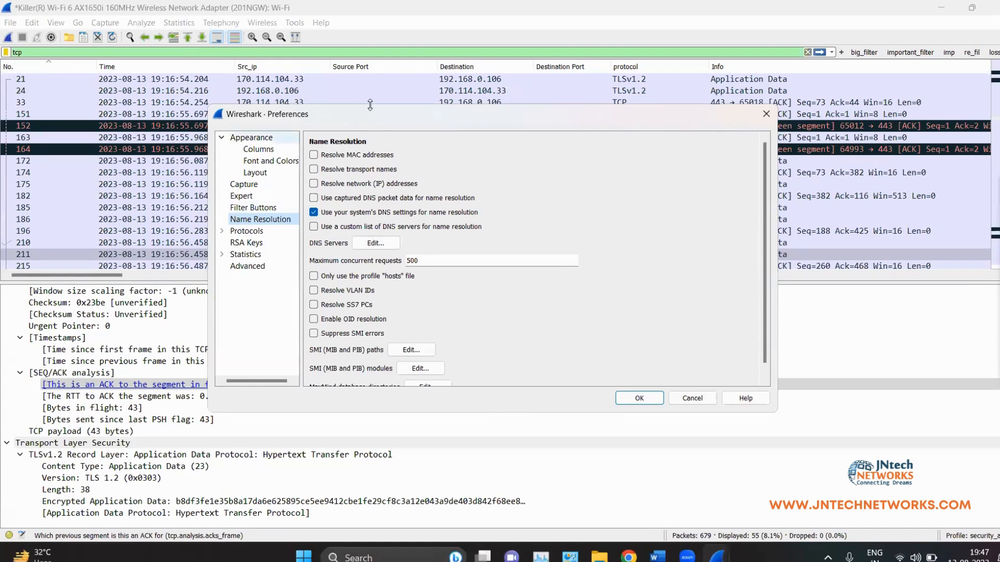
{"action": "left_click", "coordinate": [639, 398]}
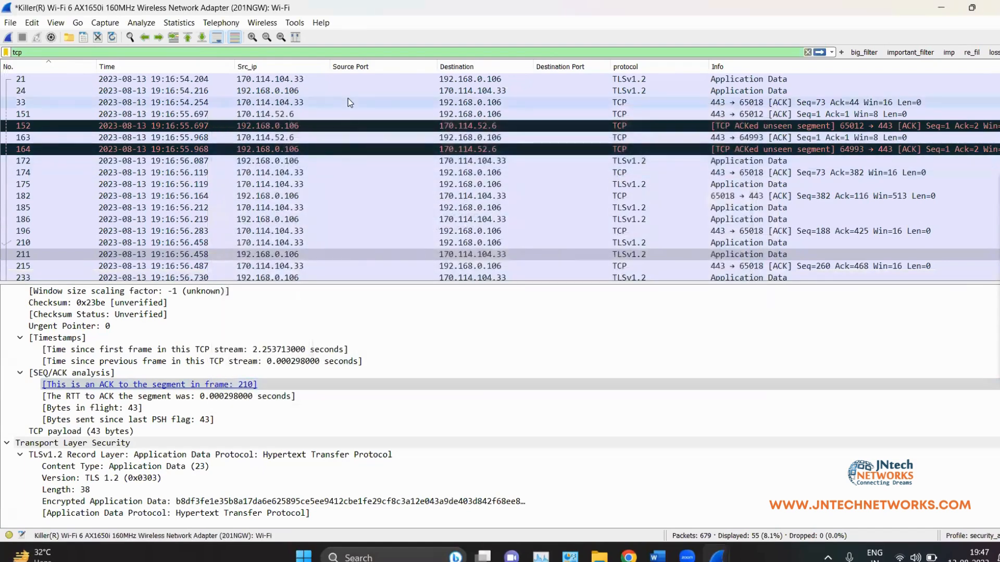
Step: Delete the 'tcp' display filter and apply the empty filter to list all 679 packets
{"action": "scroll", "coordinate": [296, 176], "scroll_direction": "up", "scroll_amount": 8}
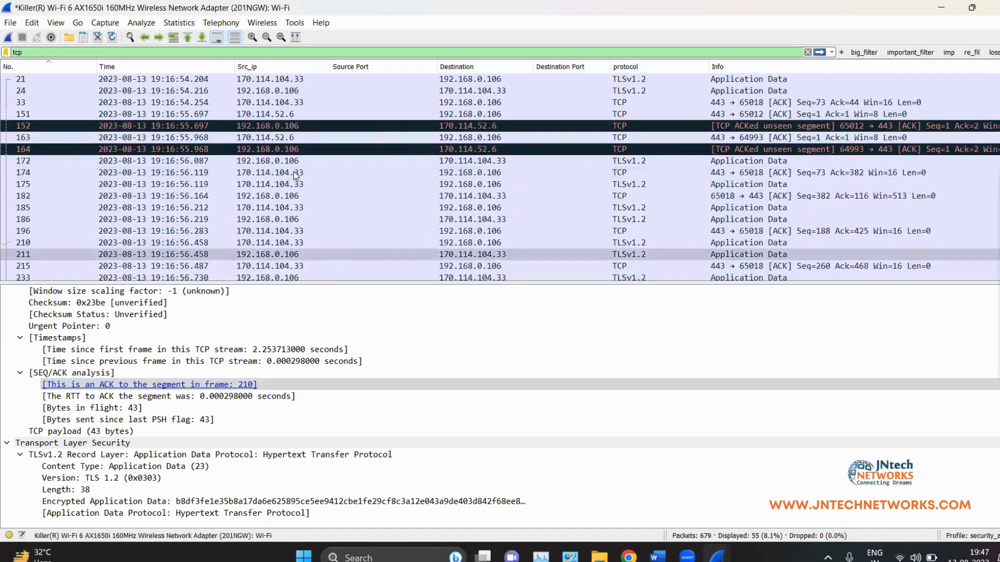
{"action": "scroll", "coordinate": [302, 187], "scroll_direction": "down", "scroll_amount": 5}
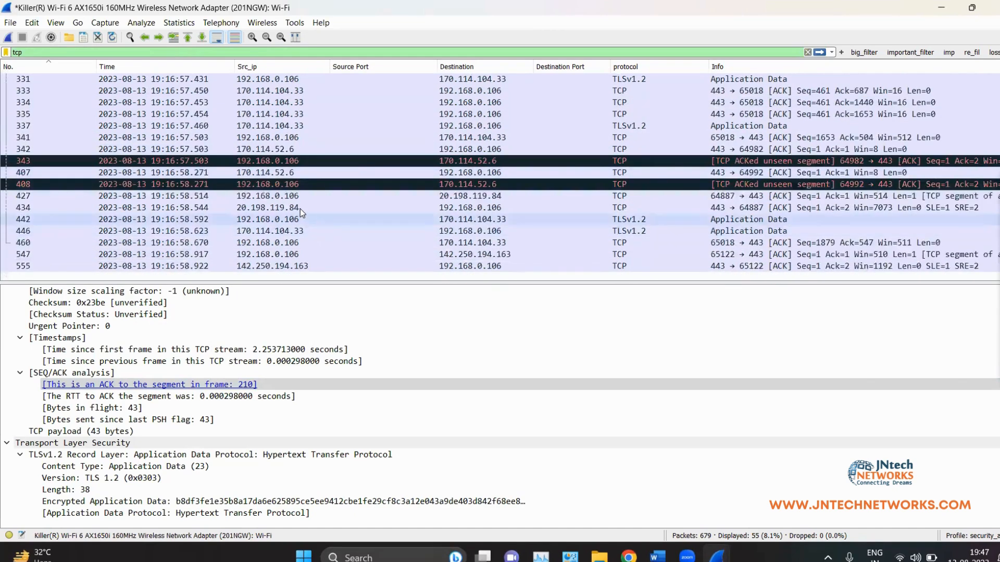
{"action": "left_click_drag", "start_coordinate": [24, 52], "coordinate": [5, 61]}
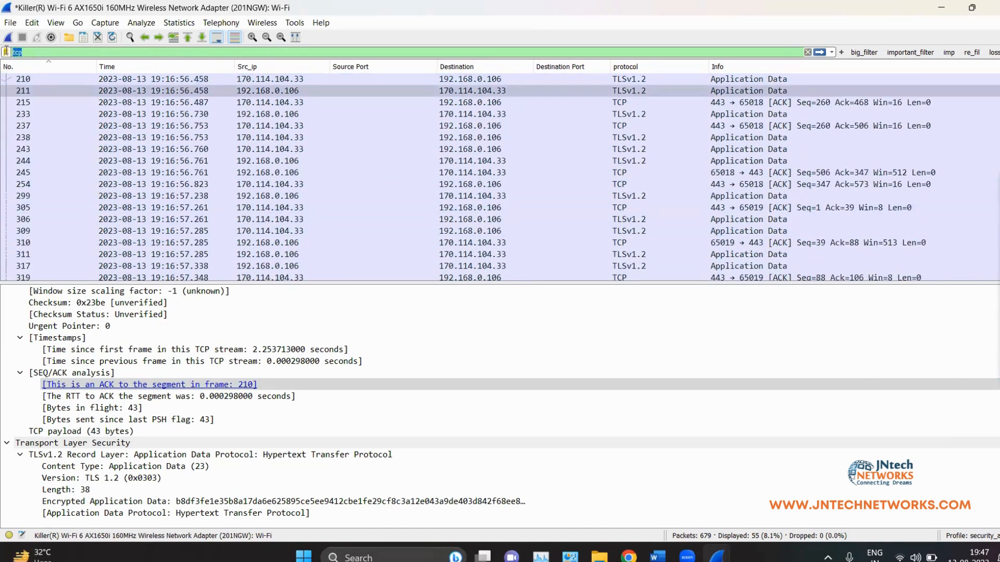
{"action": "key", "text": "BackSpace"}
{"action": "key", "text": "Return"}
{"action": "scroll", "coordinate": [376, 82], "scroll_direction": "up", "scroll_amount": 10}
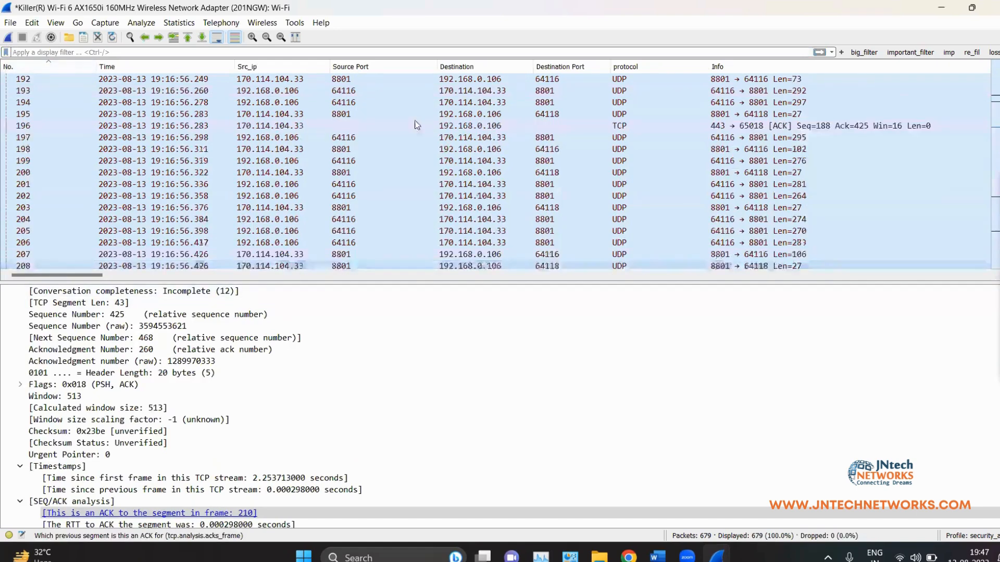
{"action": "scroll", "coordinate": [376, 82], "scroll_direction": "down", "scroll_amount": 15}
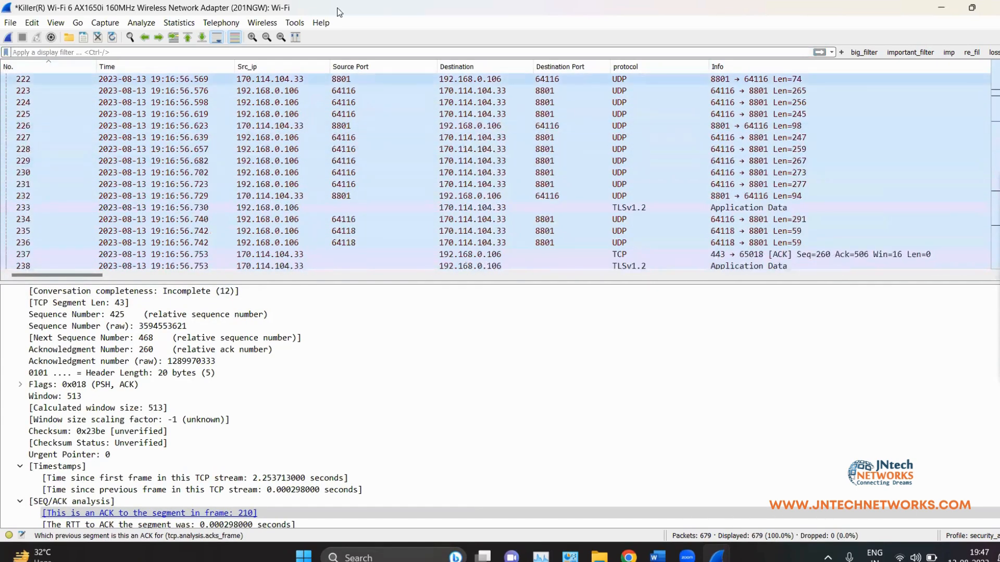
Step: Zoom in the packet list, narrow the No. column, and widen the Time and Src_ip columns
{"action": "left_click", "coordinate": [253, 37]}
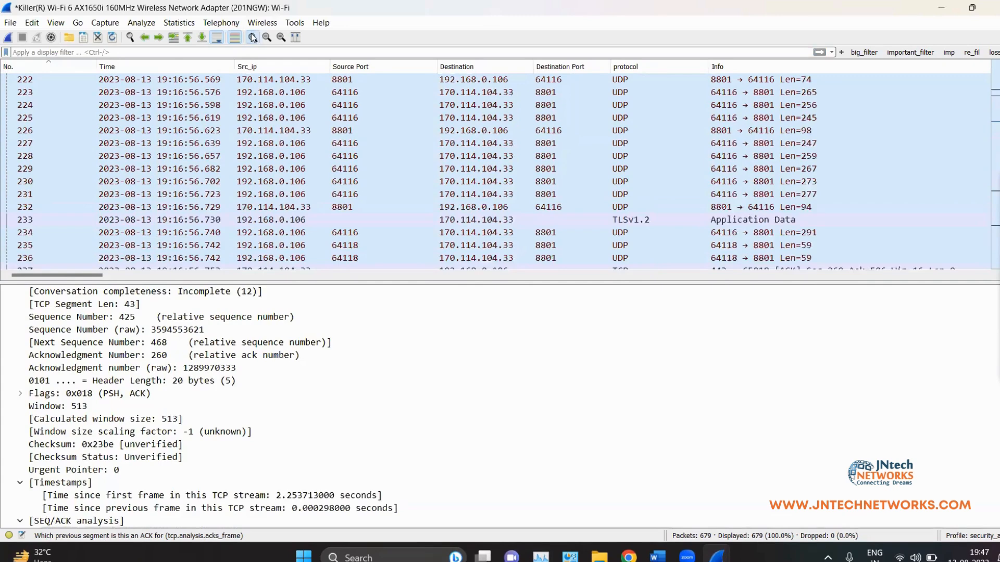
{"action": "left_click_drag", "start_coordinate": [97, 63], "coordinate": [66, 63]}
{"action": "left_click_drag", "start_coordinate": [202, 65], "coordinate": [231, 64]}
{"action": "left_click_drag", "start_coordinate": [325, 64], "coordinate": [331, 64]}
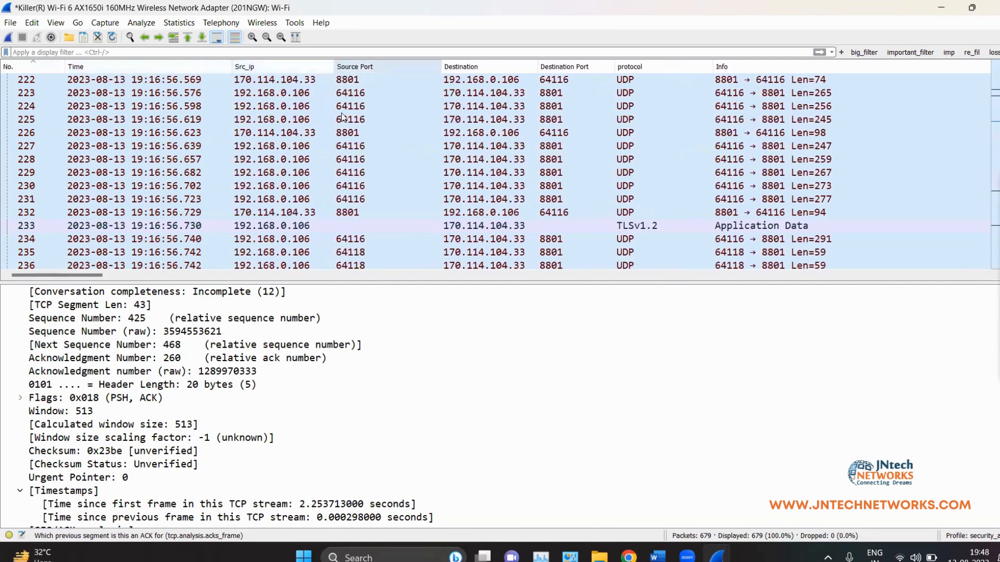
Step: Inspect packets 228 and 226, including the 140-byte UDP frame from port 8801 to 64116
{"action": "left_click", "coordinate": [279, 162]}
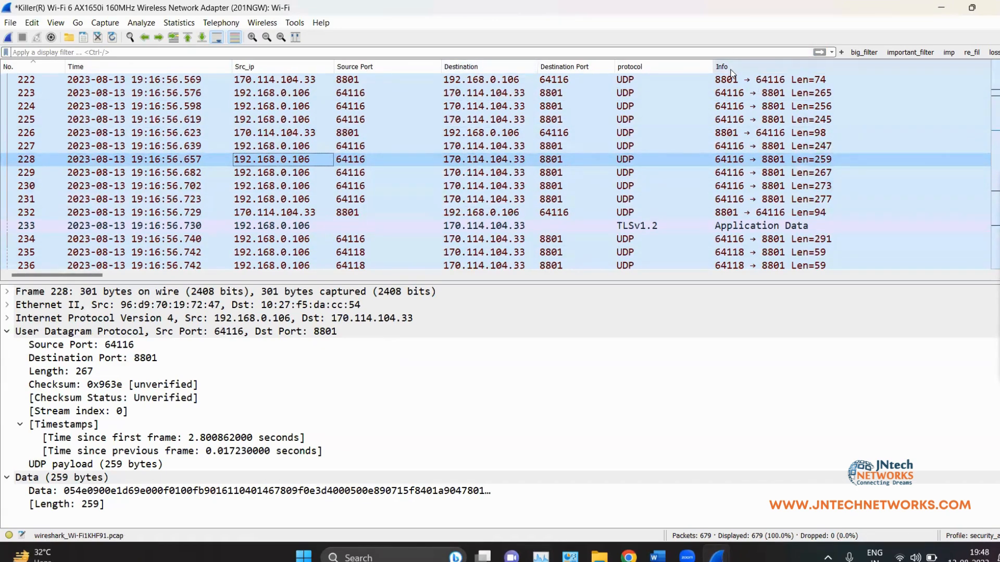
{"action": "left_click", "coordinate": [724, 137]}
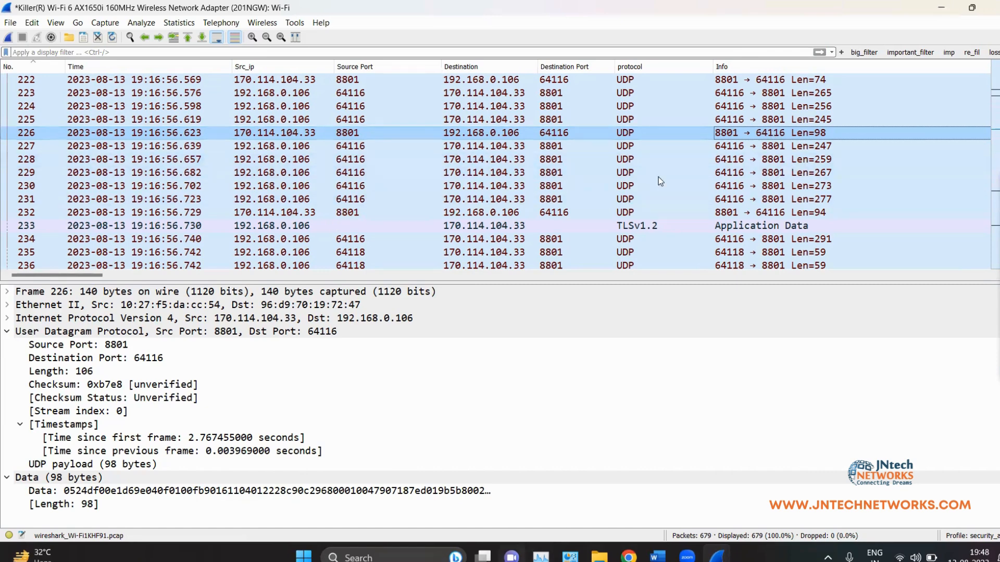
{"action": "scroll", "coordinate": [733, 219], "scroll_direction": "up", "scroll_amount": 10}
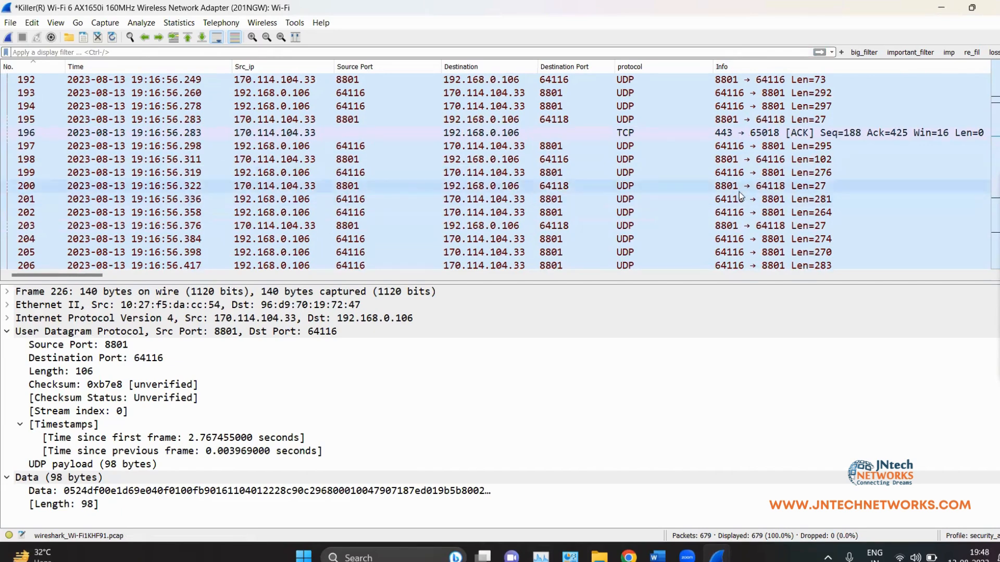
{"action": "scroll", "coordinate": [740, 198], "scroll_direction": "up", "scroll_amount": 5}
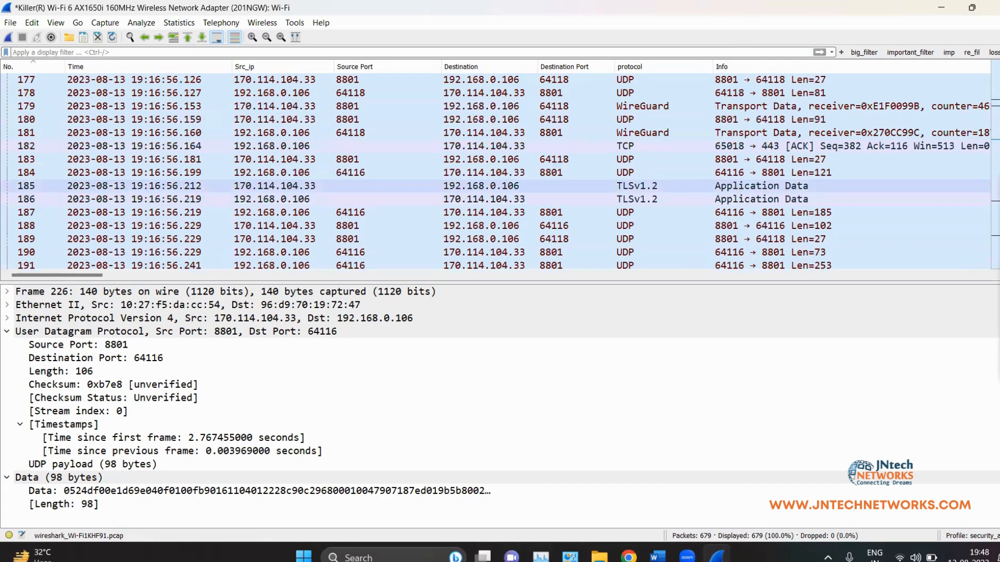
{"action": "scroll", "coordinate": [486, 148], "scroll_direction": "down", "scroll_amount": 9}
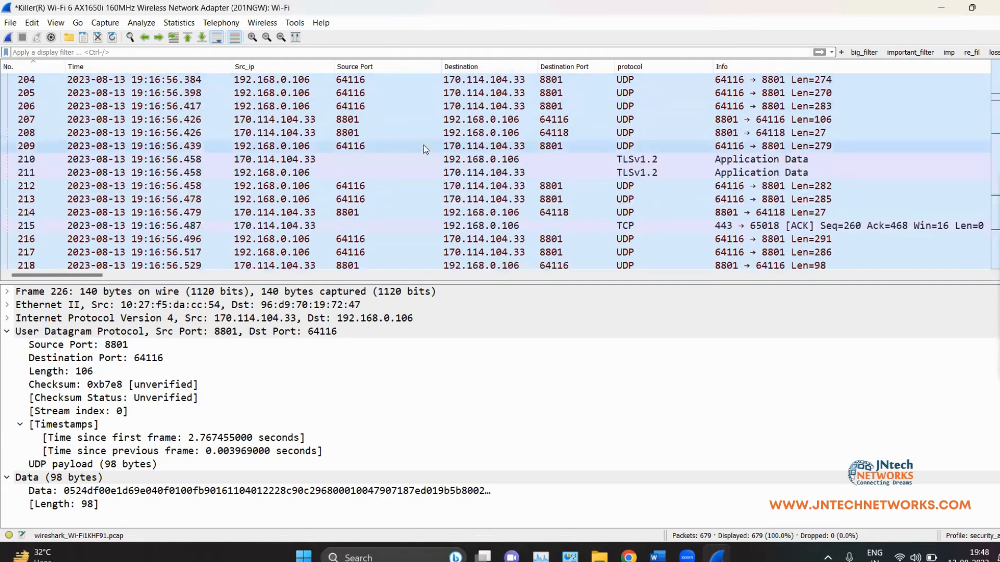
Step: In Name Resolution preferences, enable MAC, transport, network IP and captured DNS resolution
{"action": "left_click", "coordinate": [33, 23]}
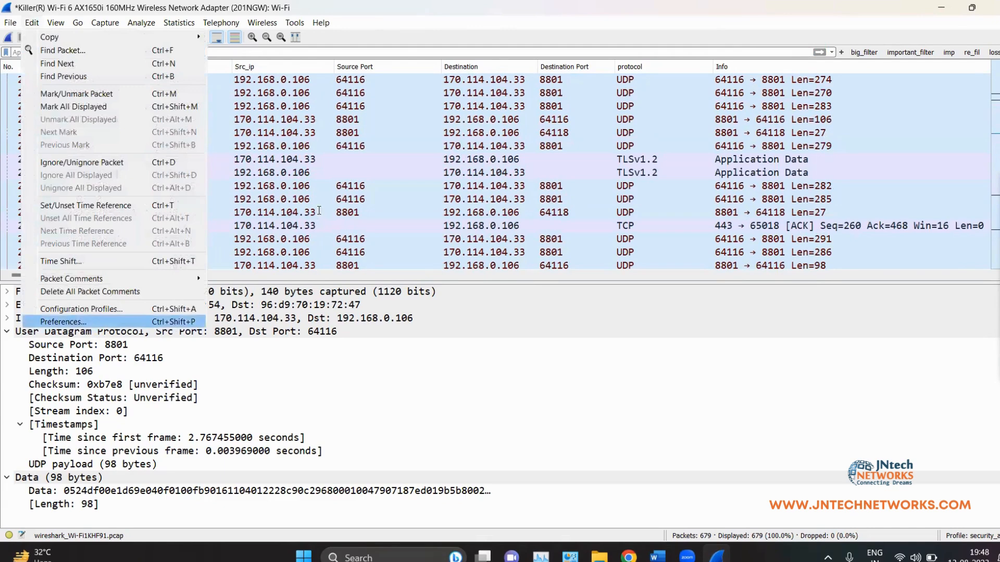
{"action": "key", "text": "Return"}
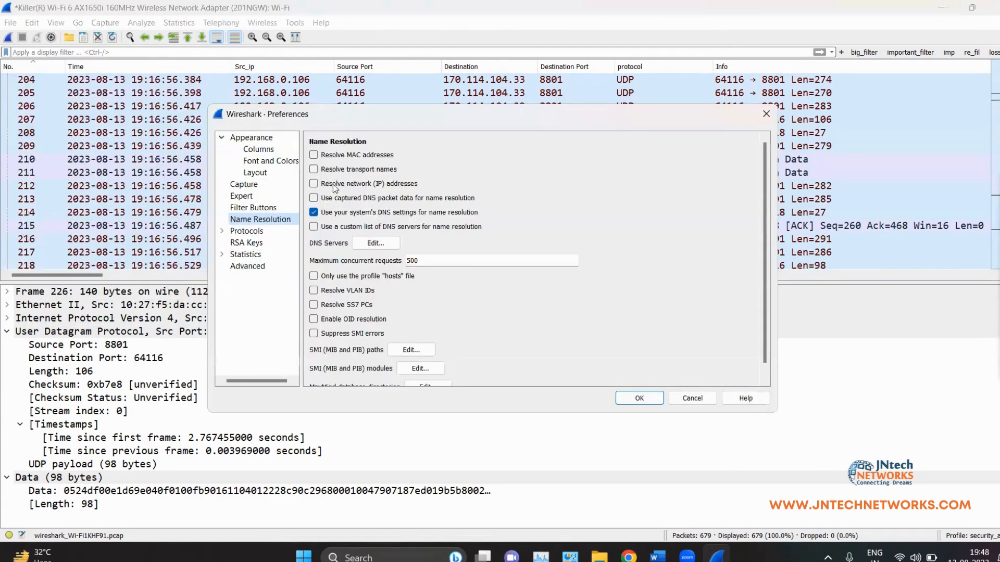
{"action": "left_click", "coordinate": [313, 155]}
{"action": "left_click", "coordinate": [313, 169]}
{"action": "left_click", "coordinate": [314, 184]}
{"action": "left_click", "coordinate": [313, 198]}
{"action": "left_click", "coordinate": [639, 399]}
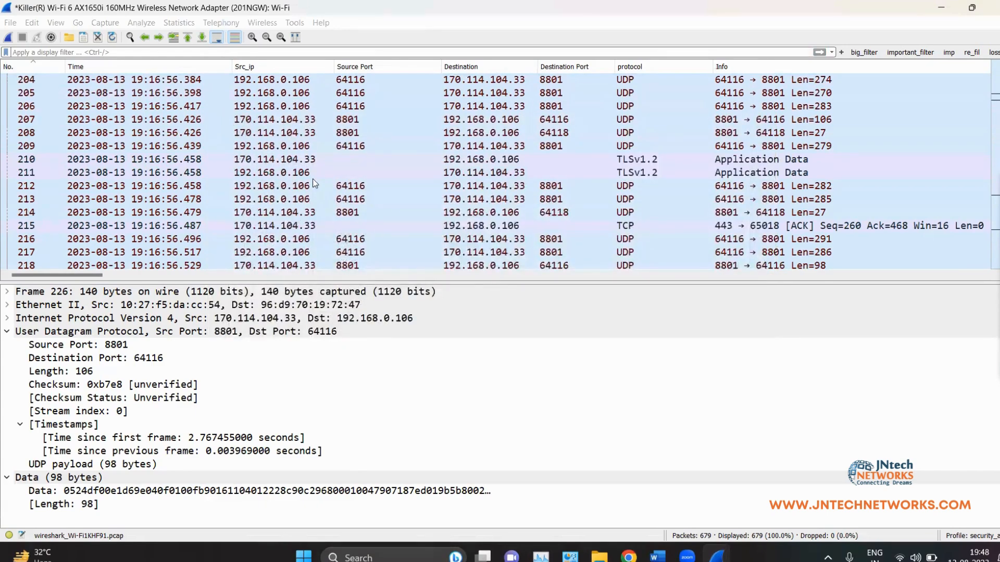
Step: Inspect TCP ACK packet 215 from port 443, now showing resolved names
{"action": "scroll", "coordinate": [314, 182], "scroll_direction": "up", "scroll_amount": 11}
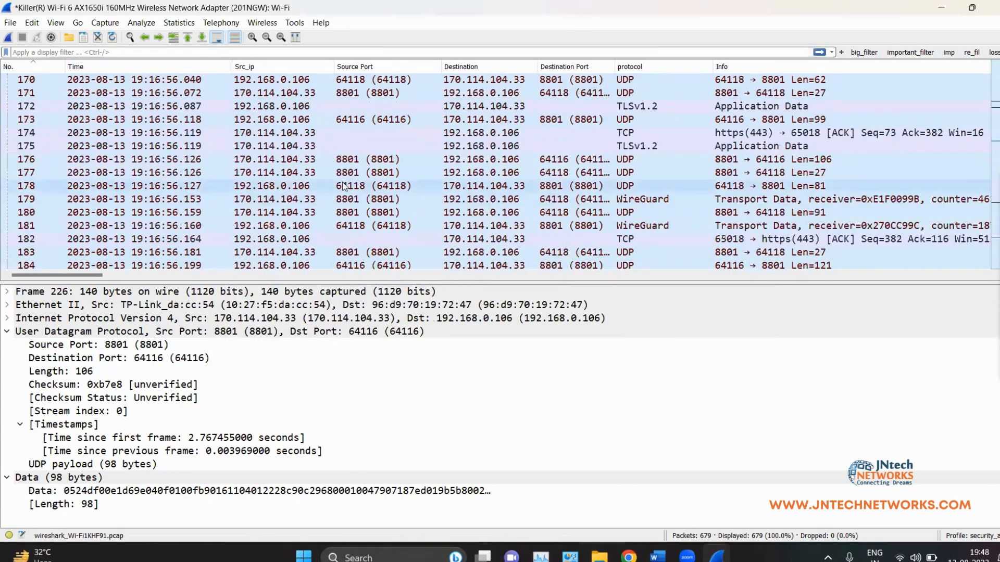
{"action": "scroll", "coordinate": [343, 183], "scroll_direction": "down", "scroll_amount": 7}
{"action": "scroll", "coordinate": [344, 186], "scroll_direction": "down", "scroll_amount": 7}
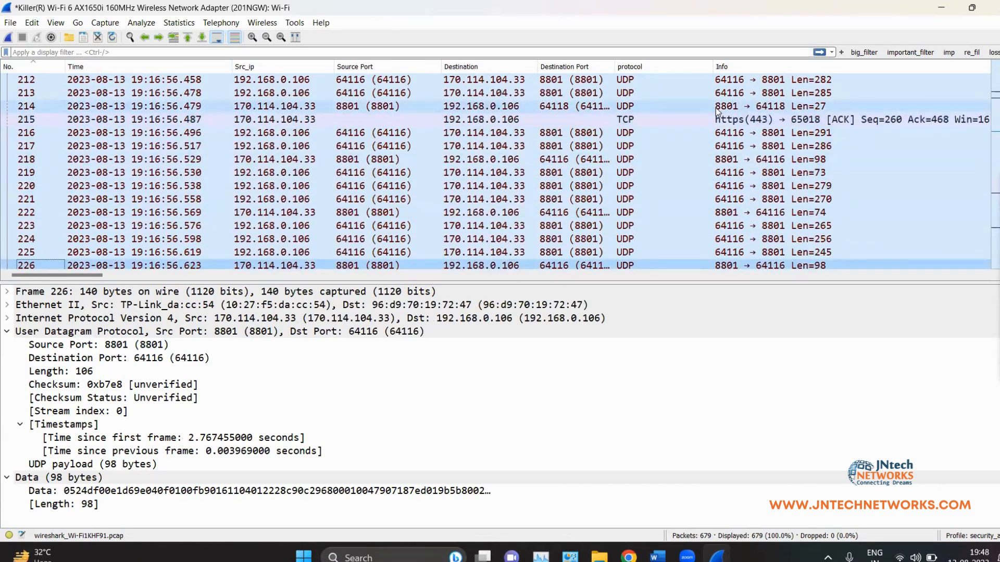
{"action": "left_click", "coordinate": [734, 123]}
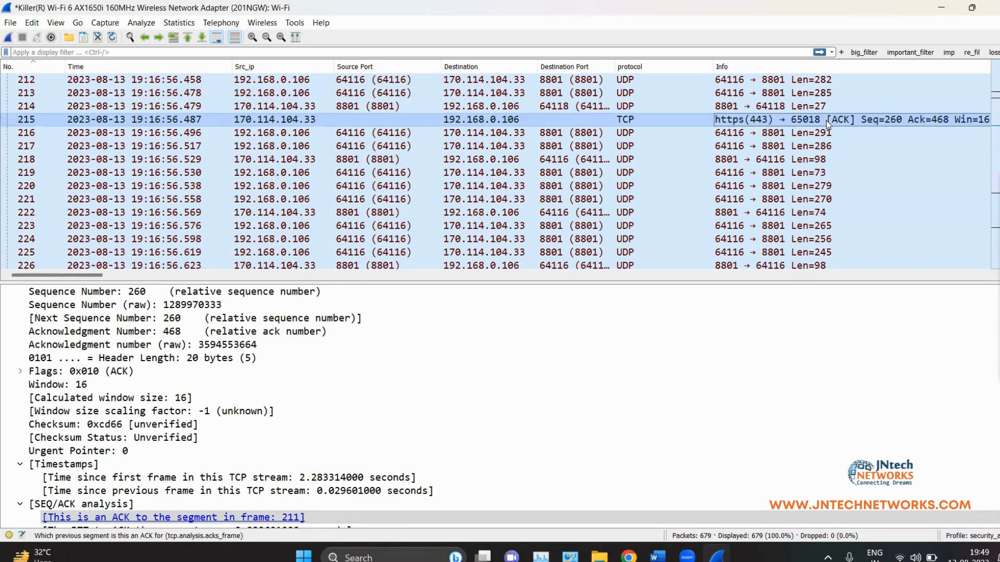
{"action": "left_click", "coordinate": [997, 209]}
{"action": "mouse_move", "coordinate": [789, 98]}
{"action": "left_mouse_down"}
{"action": "mouse_move", "coordinate": [708, 110]}
{"action": "mouse_move", "coordinate": [854, 122]}
{"action": "mouse_move", "coordinate": [783, 106]}
{"action": "left_mouse_up"}
{"action": "mouse_move", "coordinate": [899, 84]}
{"action": "left_mouse_down"}
{"action": "mouse_move", "coordinate": [849, 100]}
{"action": "mouse_move", "coordinate": [859, 102]}
{"action": "left_mouse_up"}
{"action": "left_click_drag", "start_coordinate": [798, 126], "coordinate": [831, 124]}
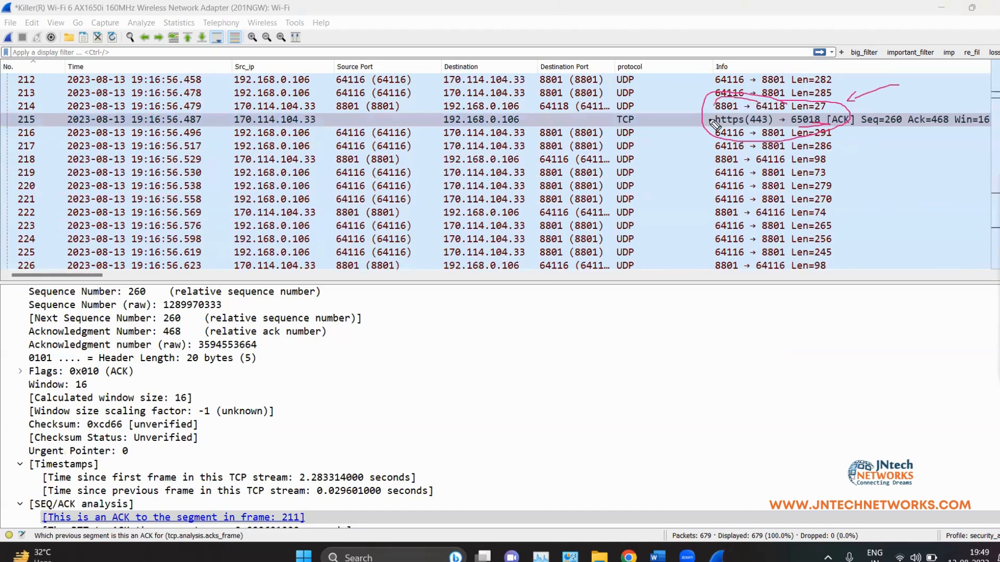
{"action": "left_click_drag", "start_coordinate": [672, 126], "coordinate": [699, 126]}
{"action": "left_click", "coordinate": [999, 292]}
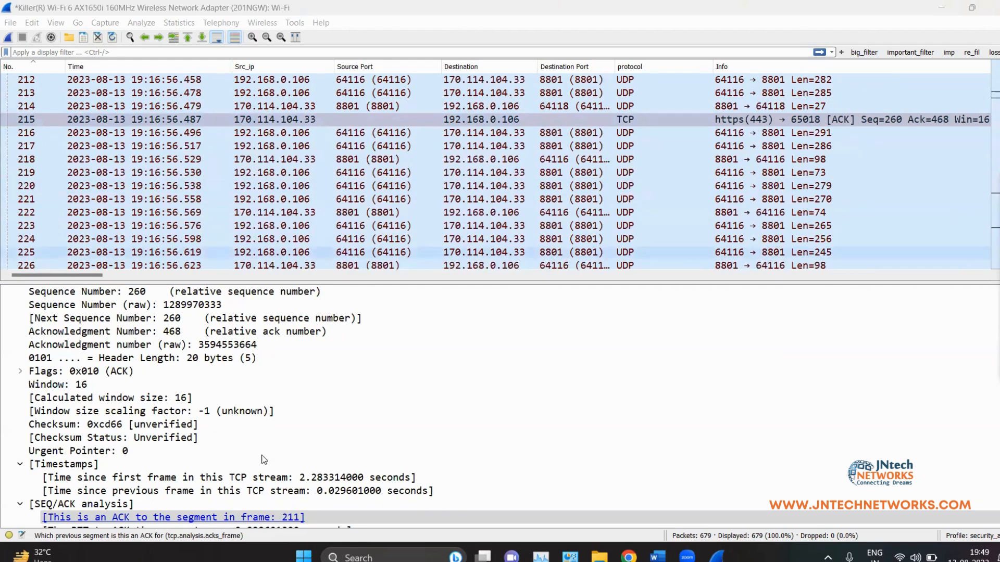
{"action": "left_click", "coordinate": [288, 132]}
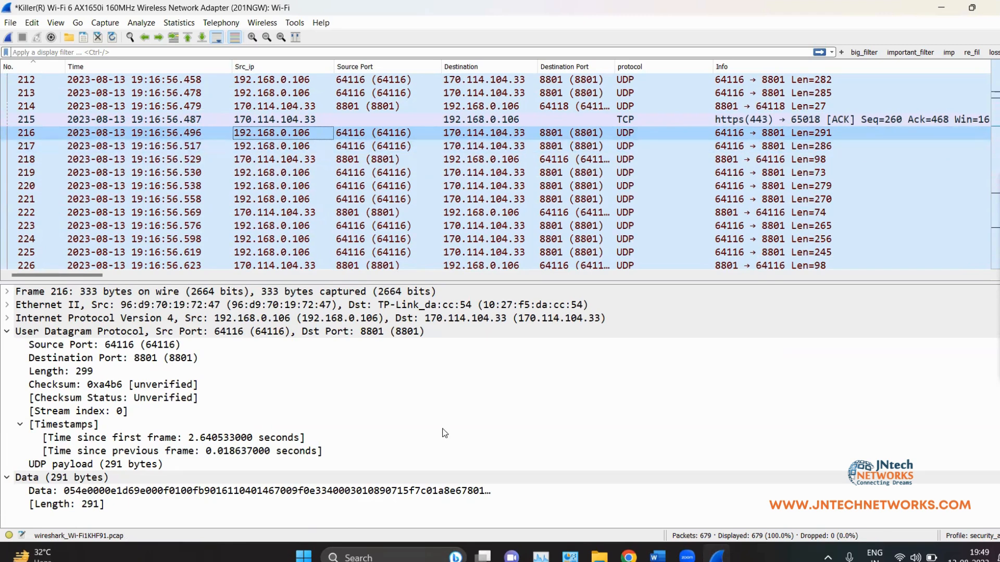
Step: Give 192.168.0.106 the resolved name my_system, then inspect packet 204
{"action": "right_click", "coordinate": [255, 133]}
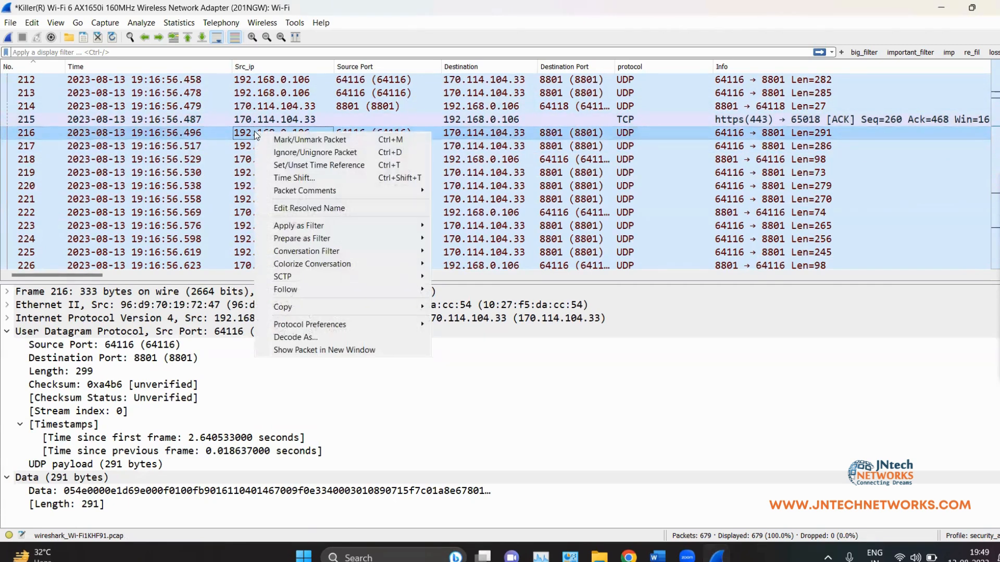
{"action": "left_click", "coordinate": [363, 213]}
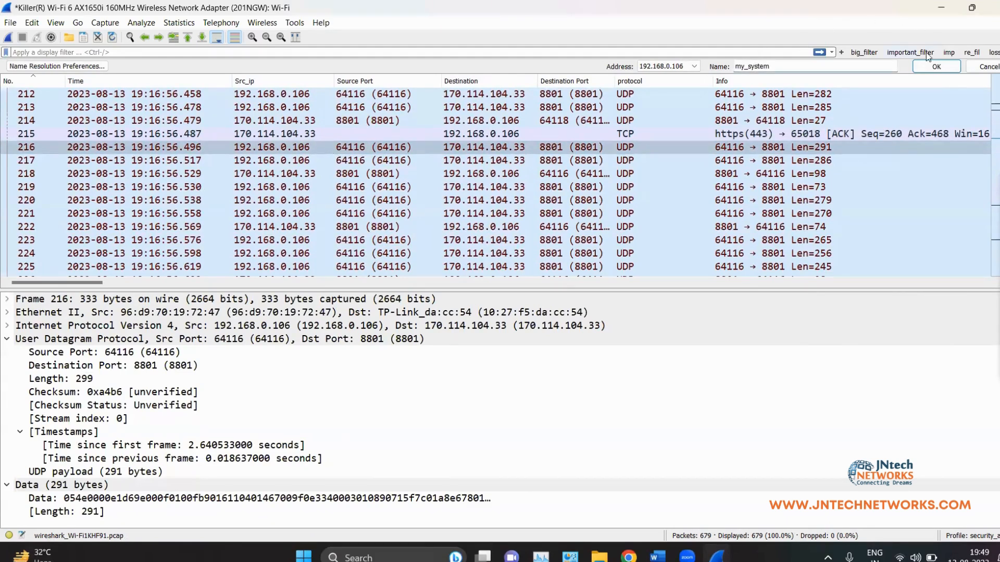
{"action": "left_click", "coordinate": [956, 68]}
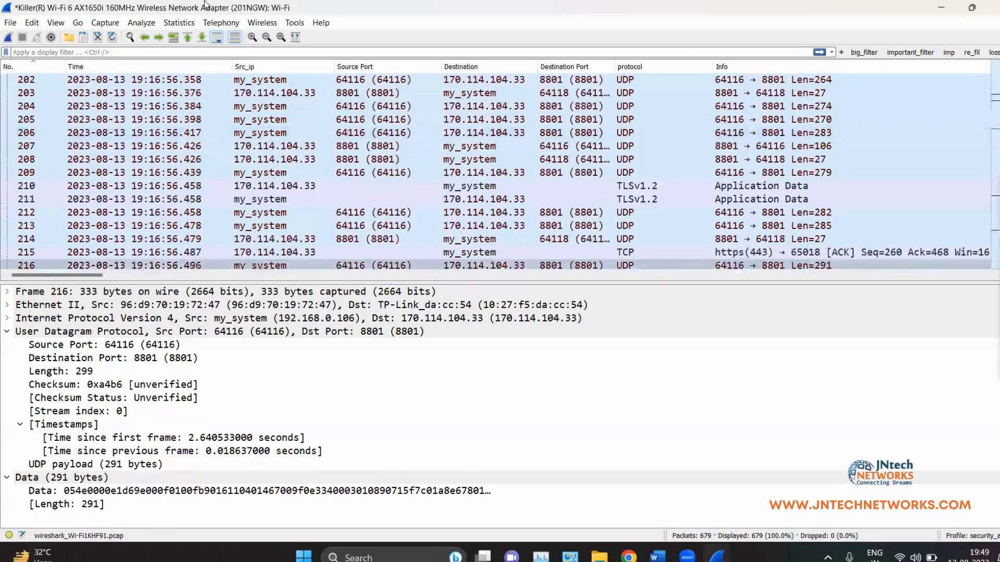
{"action": "left_click", "coordinate": [263, 112]}
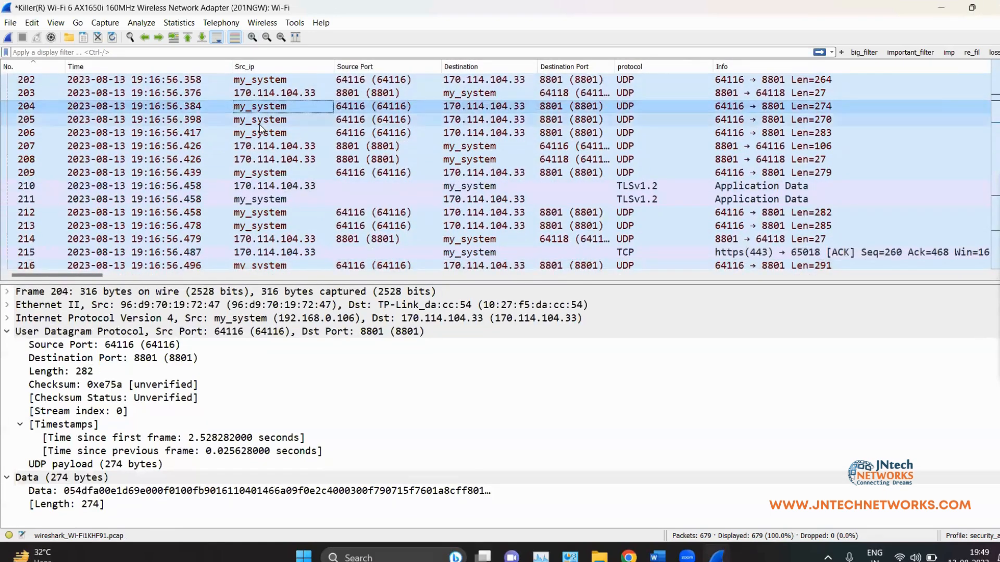
{"action": "scroll", "coordinate": [639, 172], "scroll_direction": "up", "scroll_amount": 2}
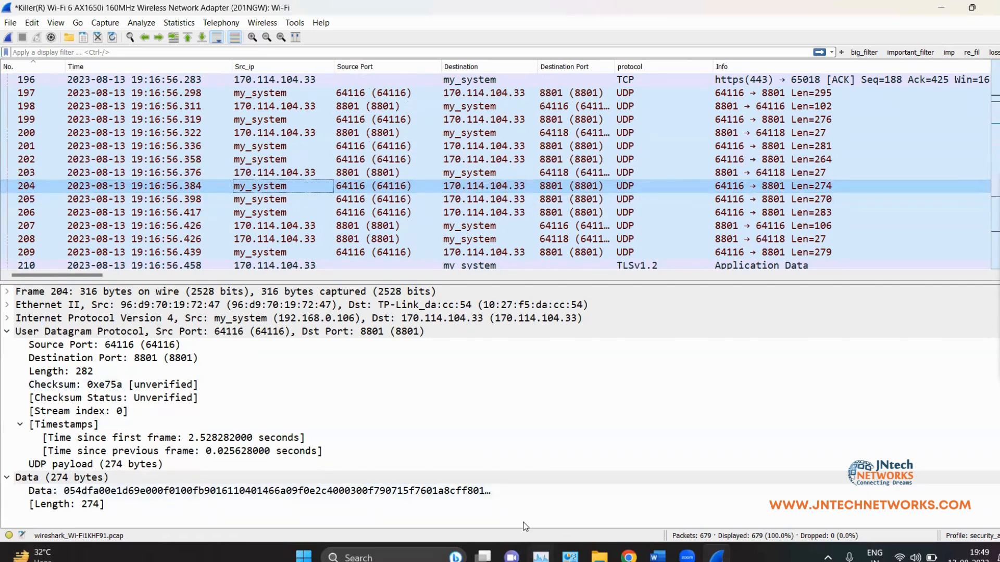
Step: Give 170.114.104.33 the resolved name zoom_ip via Edit Resolved Name
{"action": "right_click", "coordinate": [465, 183]}
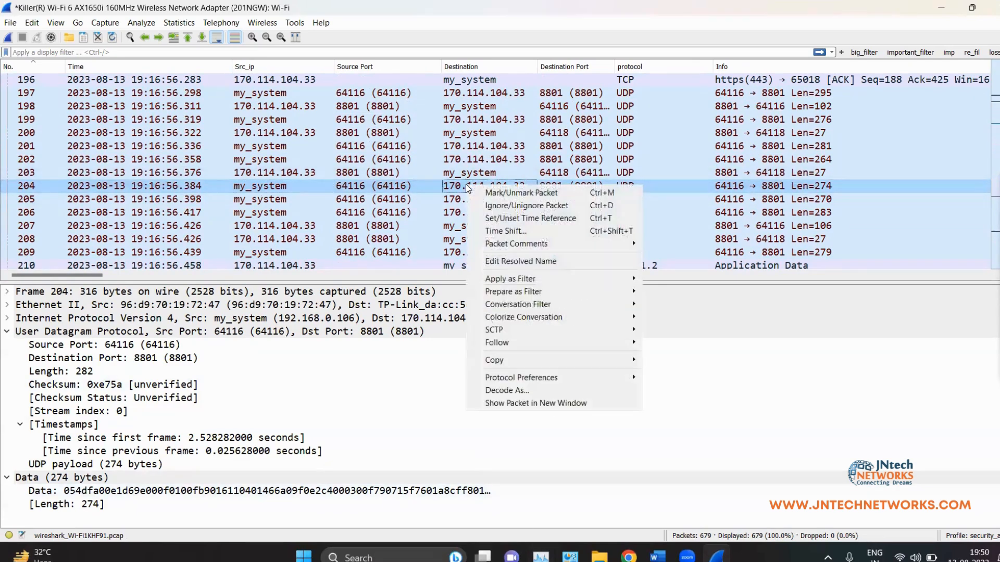
{"action": "left_click", "coordinate": [537, 260]}
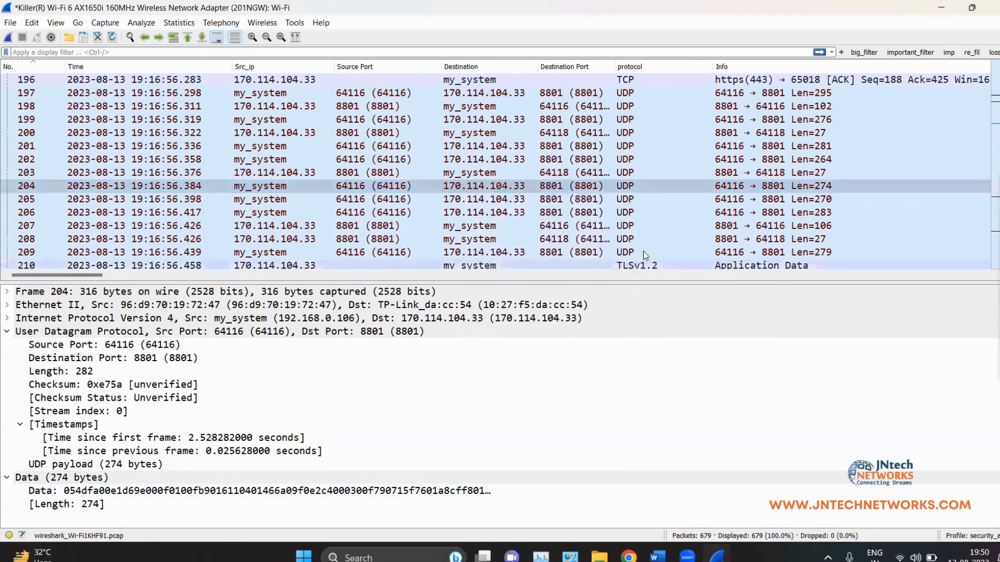
{"action": "type", "text": "zoom_ip"}
{"action": "key", "text": "Return"}
{"action": "scroll", "coordinate": [267, 165], "scroll_direction": "up", "scroll_amount": 8}
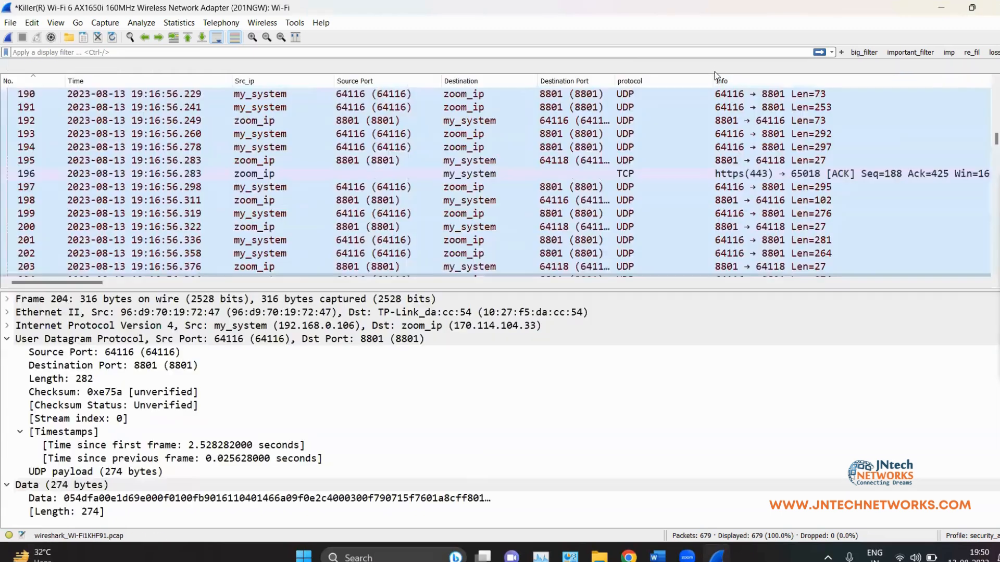
Step: Inspect packets 178 and 179 and scroll through the surrounding packet list
{"action": "left_click", "coordinate": [267, 162]}
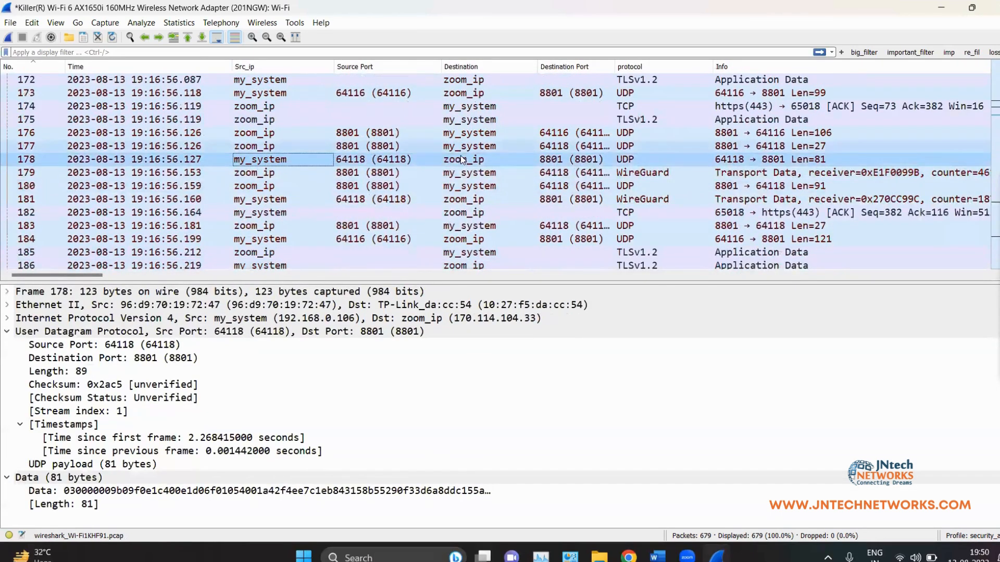
{"action": "left_click", "coordinate": [264, 174]}
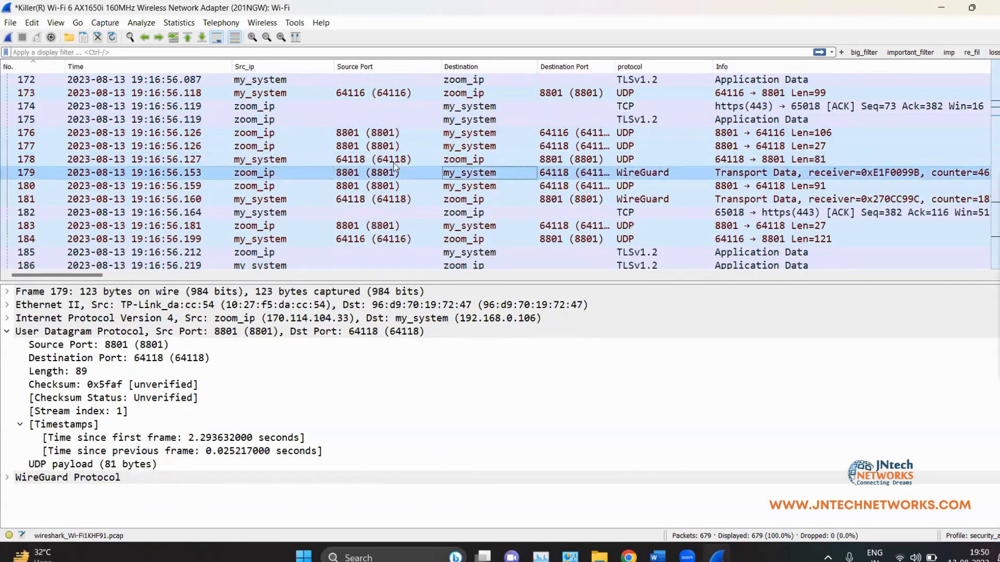
{"action": "scroll", "coordinate": [416, 211], "scroll_direction": "up", "scroll_amount": 9}
{"action": "scroll", "coordinate": [416, 212], "scroll_direction": "down", "scroll_amount": 12}
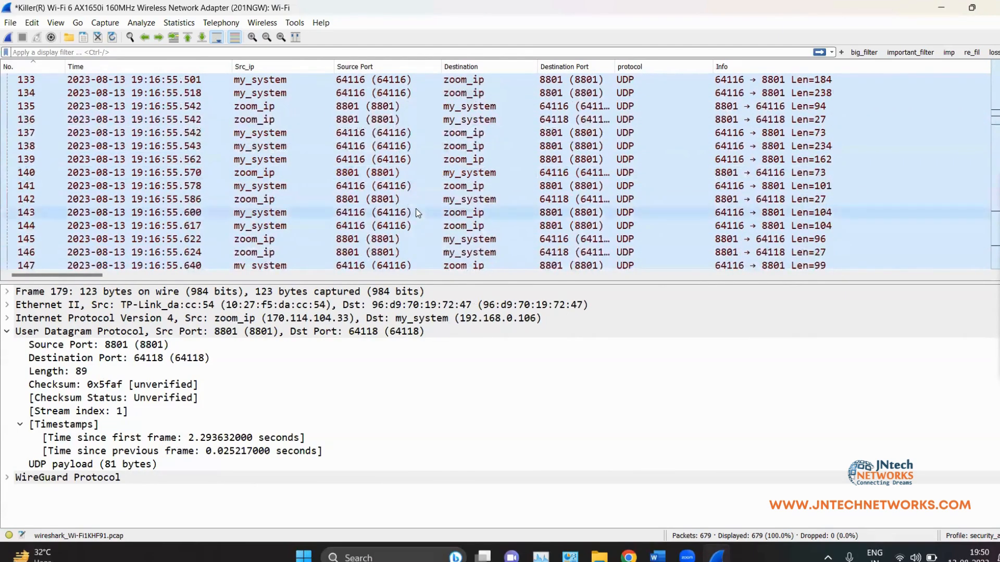
{"action": "scroll", "coordinate": [419, 128], "scroll_direction": "down", "scroll_amount": 14}
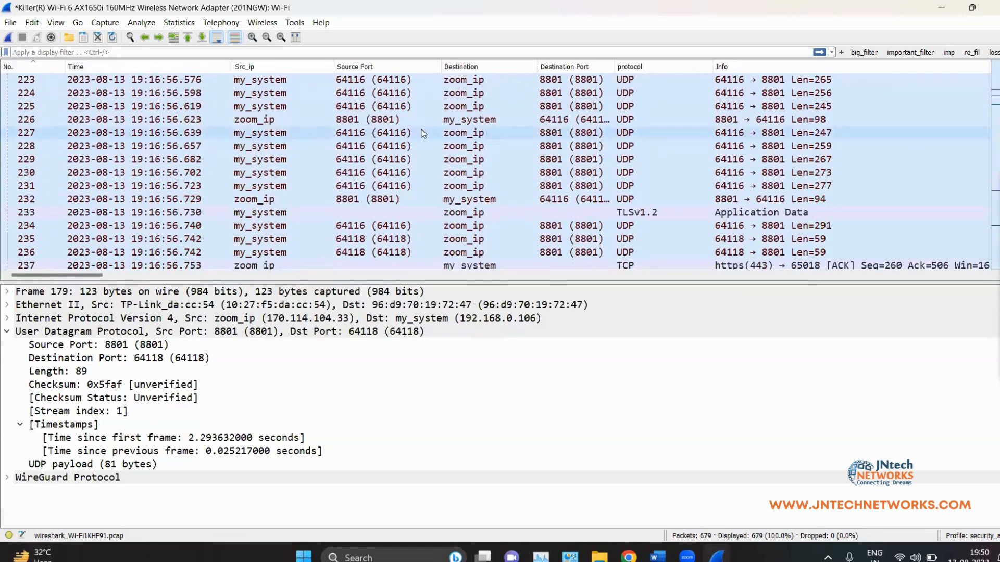
{"action": "scroll", "coordinate": [423, 134], "scroll_direction": "up", "scroll_amount": 20}
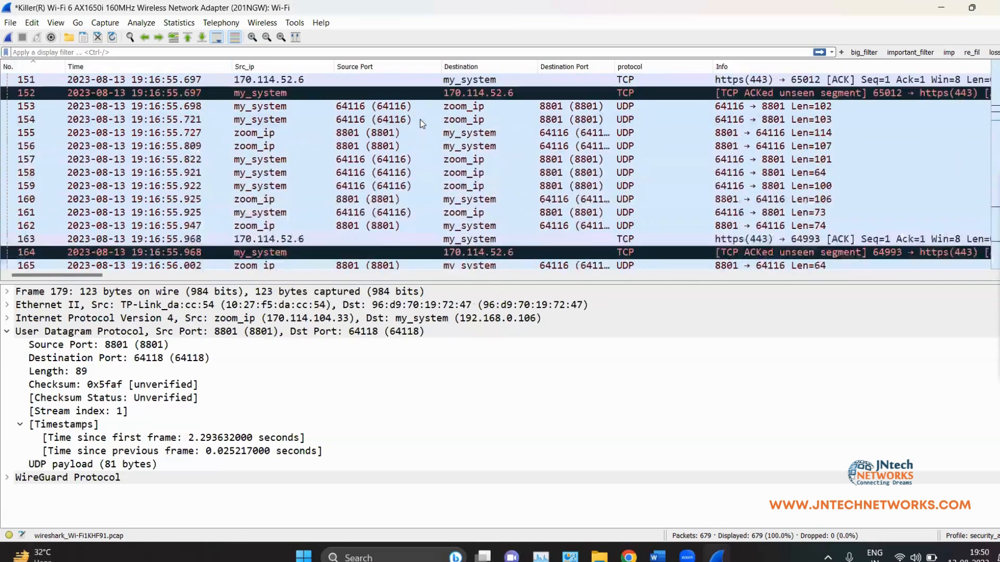
{"action": "scroll", "coordinate": [422, 122], "scroll_direction": "up", "scroll_amount": 20}
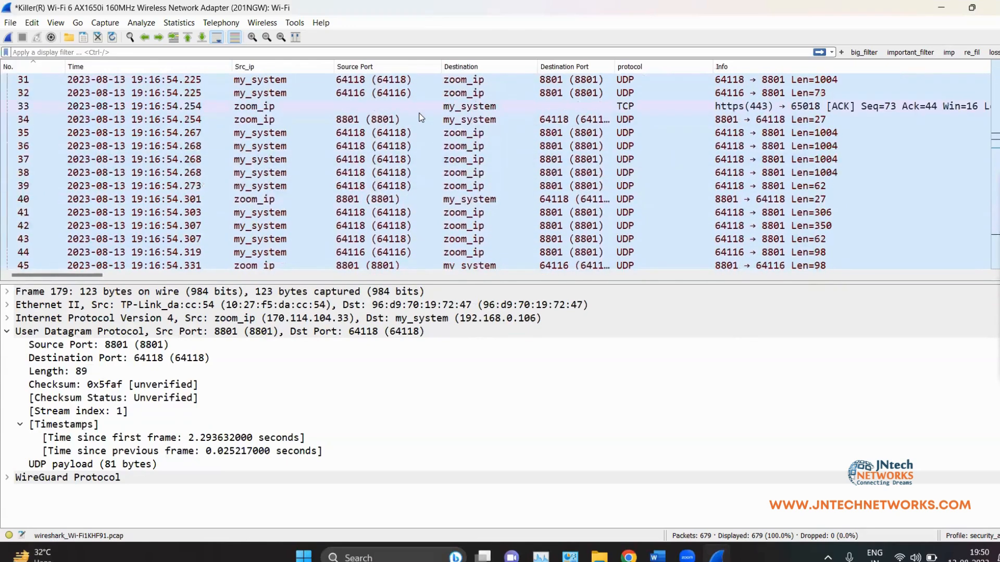
{"action": "scroll", "coordinate": [422, 116], "scroll_direction": "up", "scroll_amount": 10}
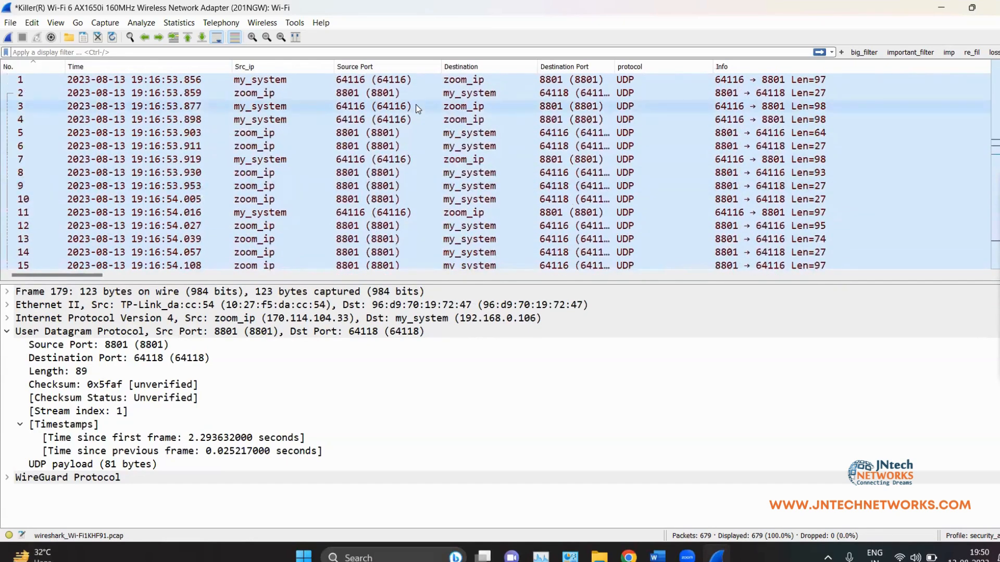
Step: Finish scrolling the capture and open a new Chrome window with a chosen profile
{"action": "scroll", "coordinate": [430, 214], "scroll_direction": "down", "scroll_amount": 7}
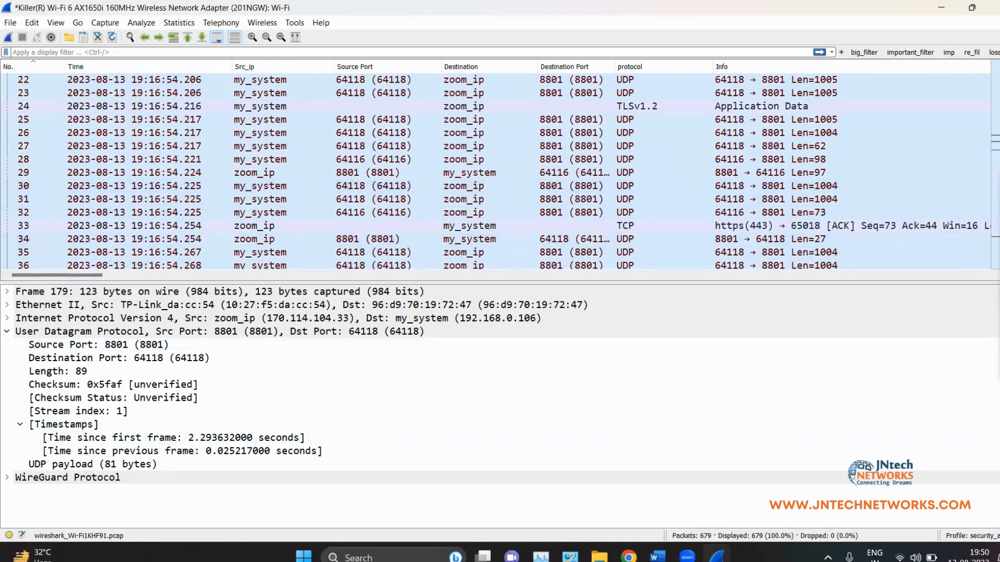
{"action": "scroll", "coordinate": [416, 186], "scroll_direction": "down", "scroll_amount": 20}
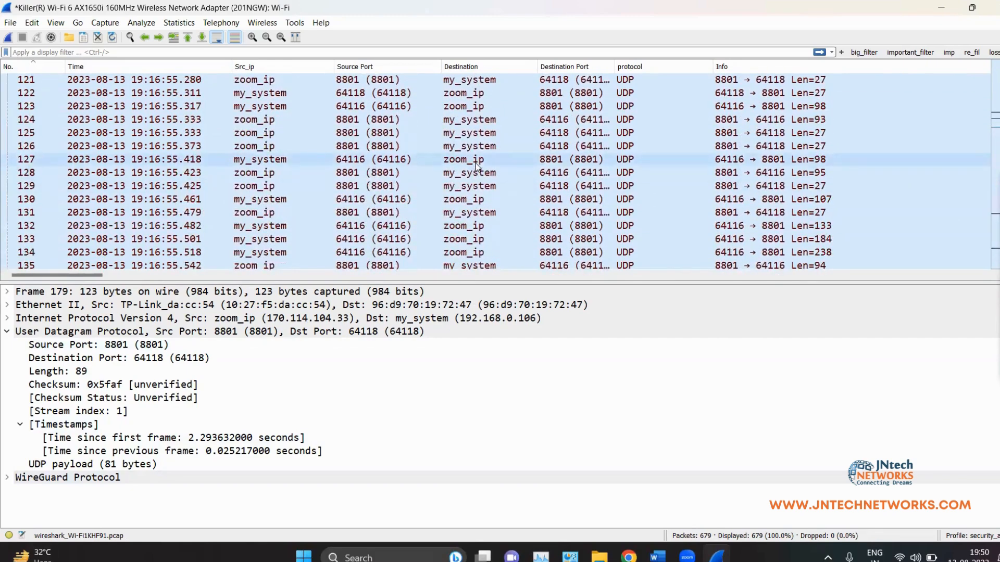
{"action": "scroll", "coordinate": [190, 153], "scroll_direction": "down", "scroll_amount": 8}
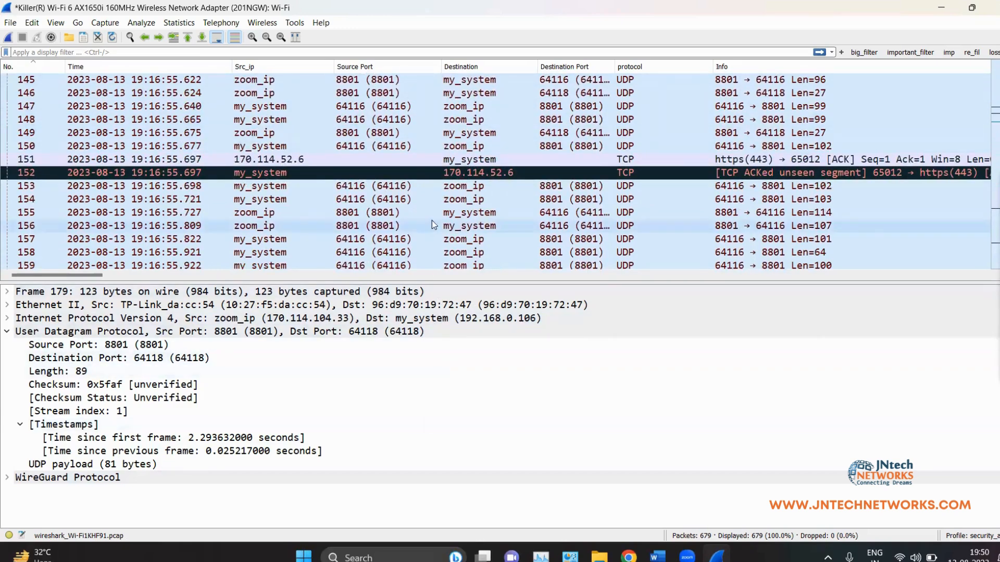
{"action": "scroll", "coordinate": [433, 224], "scroll_direction": "down", "scroll_amount": 7}
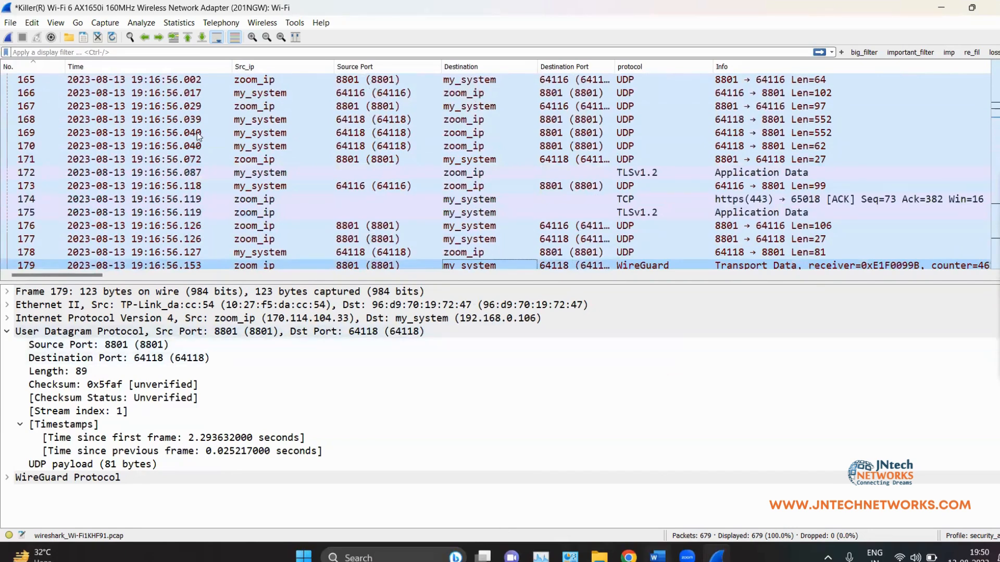
{"action": "left_click", "coordinate": [629, 557]}
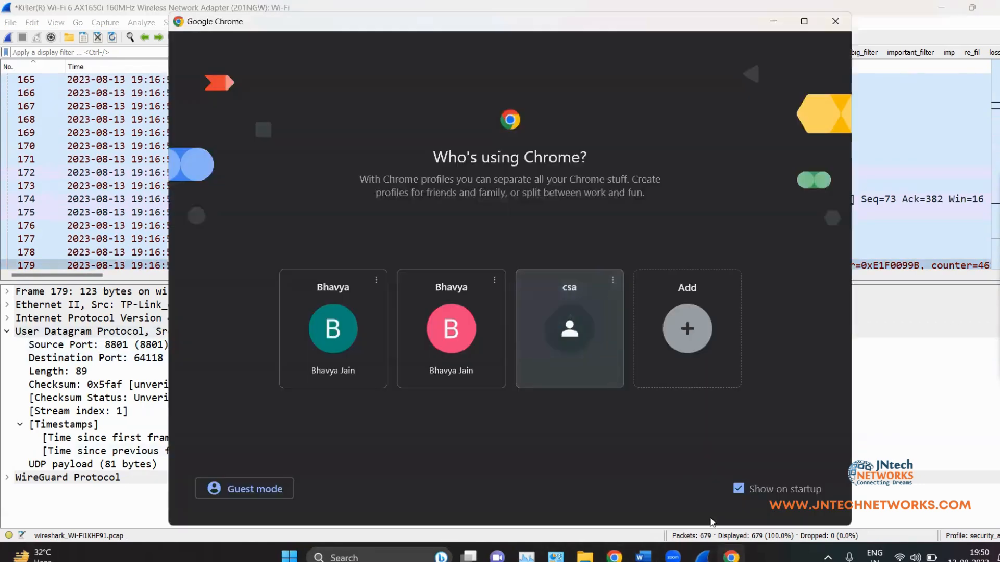
{"action": "left_click", "coordinate": [458, 364]}
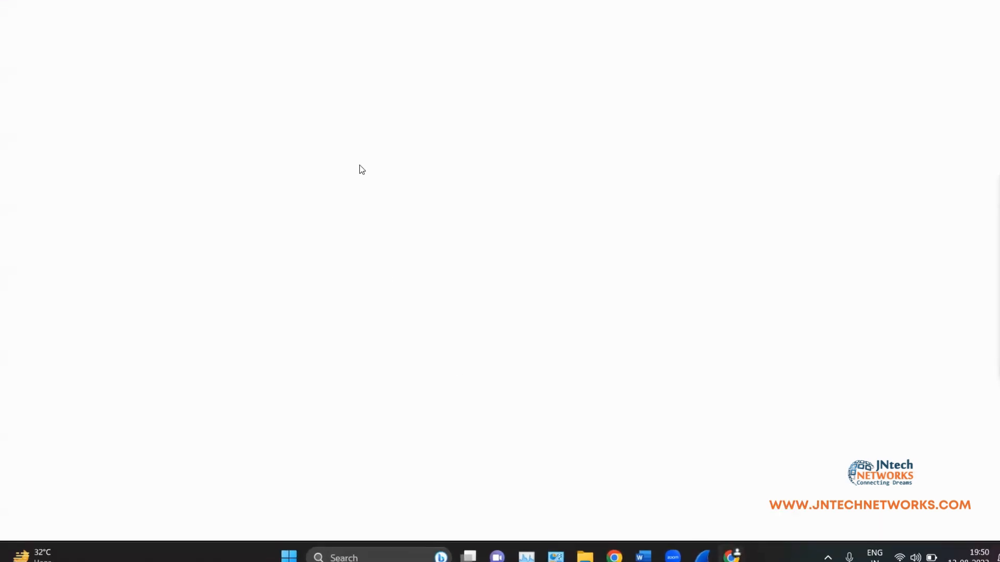
Step: Search Google for testphp, then start a new Wireshark capture without saving the old one
{"action": "type", "text": "testphp"}
{"action": "key", "text": "Return"}
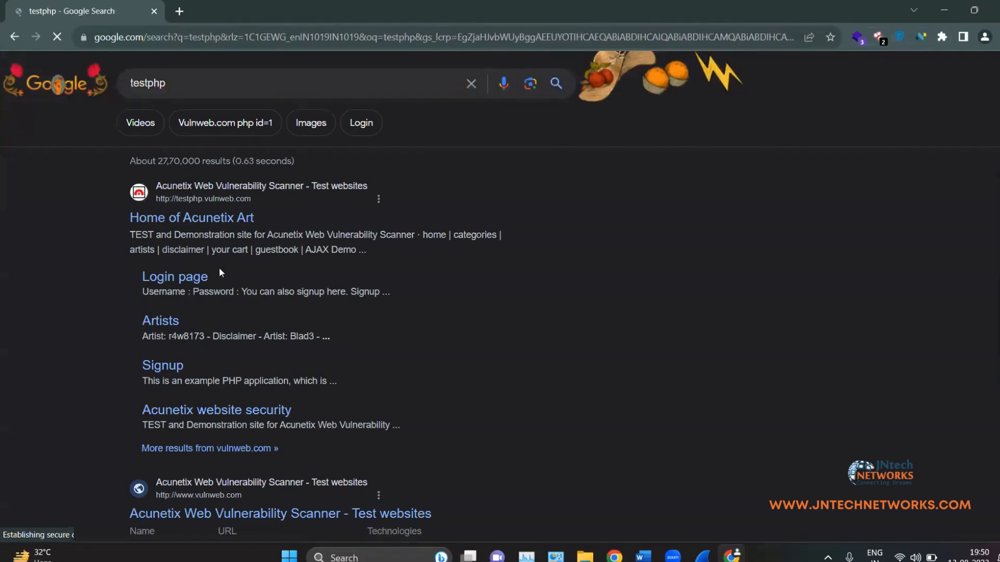
{"action": "key", "text": "alt+Tab"}
{"action": "left_click", "coordinate": [8, 38]}
{"action": "left_click", "coordinate": [524, 295]}
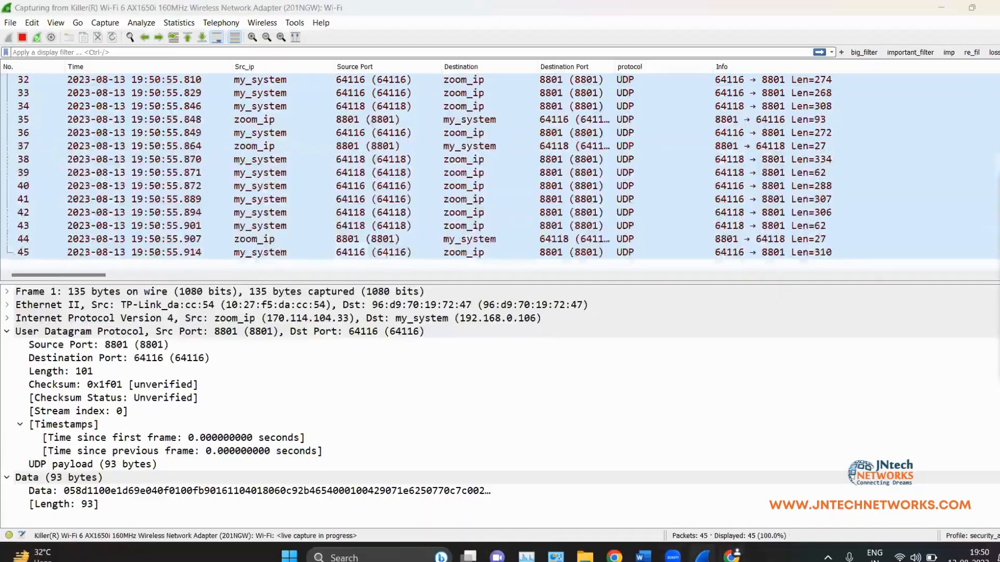
Step: Open the Home of Acunetix Art result and its testphp.vulnweb.com login page
{"action": "key", "text": "alt+Tab"}
{"action": "left_click", "coordinate": [188, 228]}
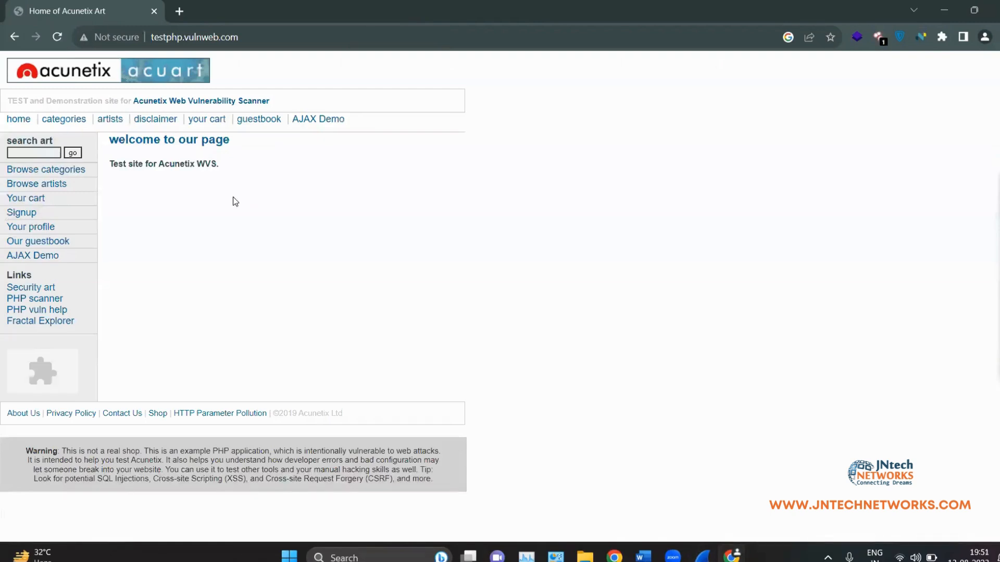
{"action": "left_click", "coordinate": [36, 211]}
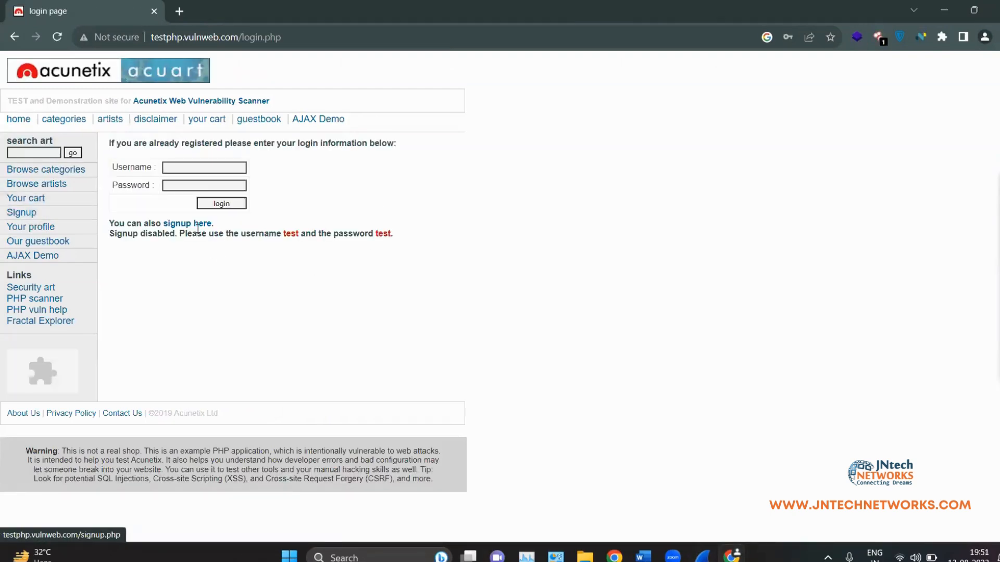
Step: Minimize Chrome and stop the live capture, which freezes Wireshark at 191 packets
{"action": "left_click", "coordinate": [944, 9]}
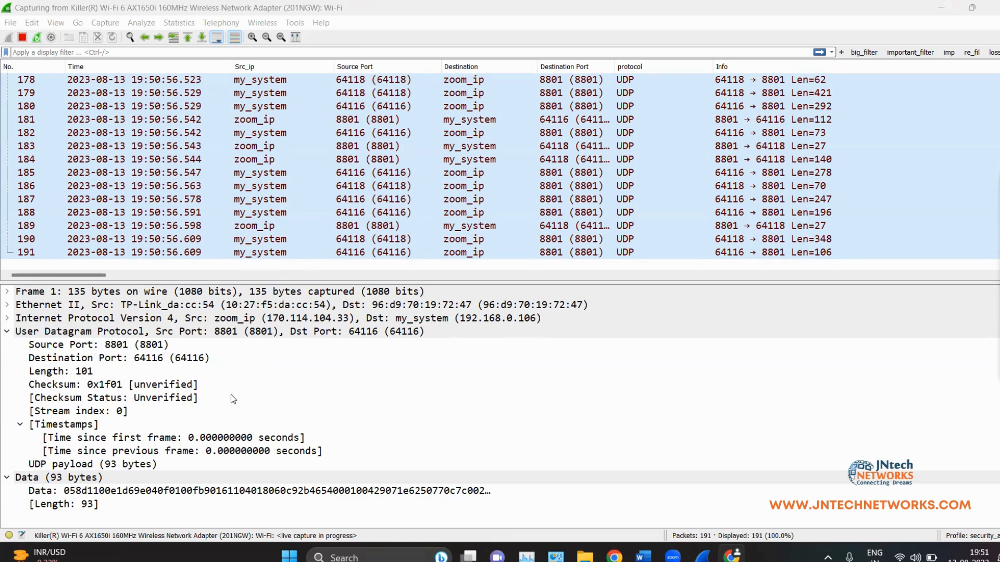
{"action": "left_click", "coordinate": [32, 39]}
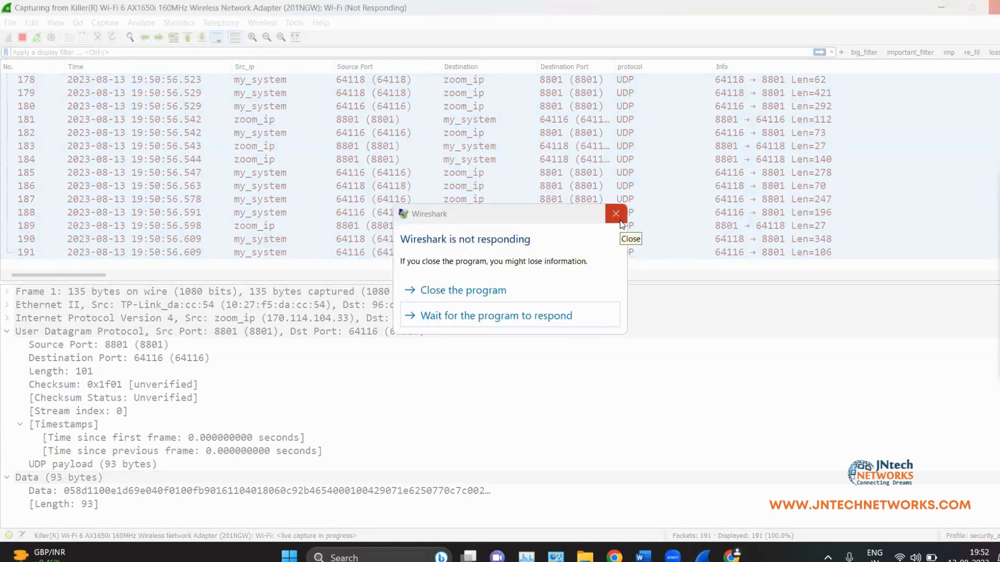
Step: Choose 'Wait for the program to respond' on the Wireshark not-responding prompt
{"action": "left_click", "coordinate": [545, 313]}
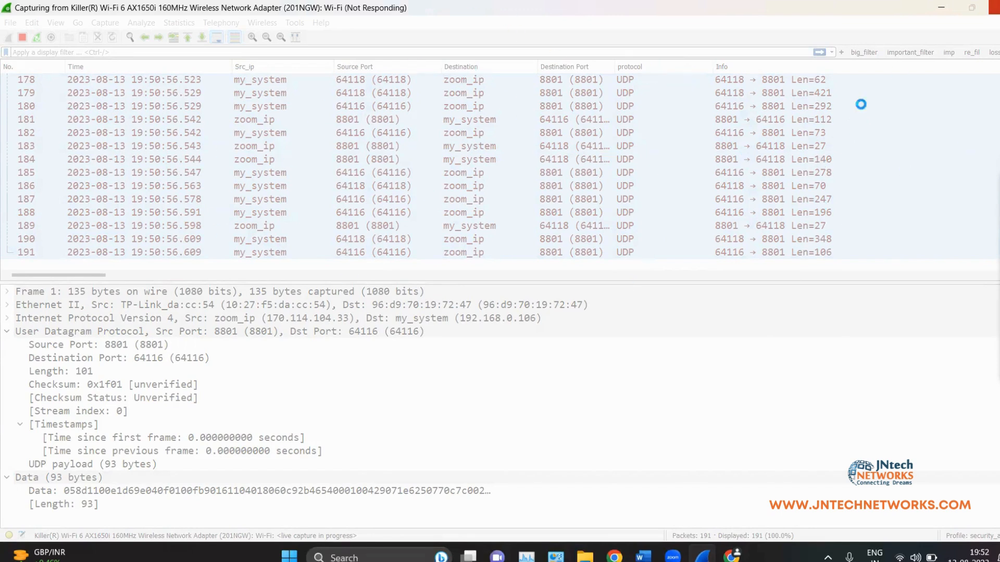
Step: Minimize the frozen Wireshark window, restore it from the taskbar, and maximize it
{"action": "left_click", "coordinate": [941, 9]}
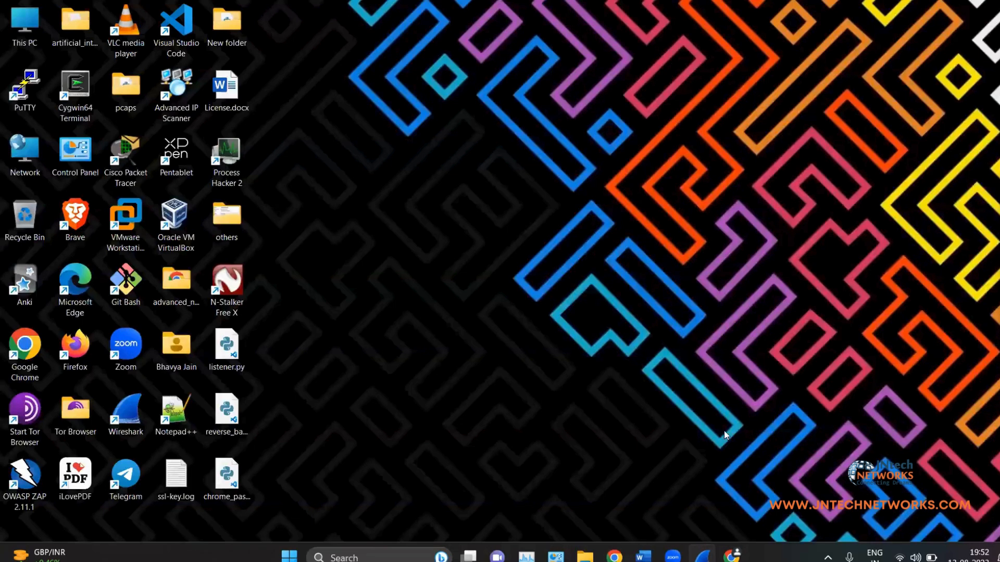
{"action": "left_click", "coordinate": [703, 556]}
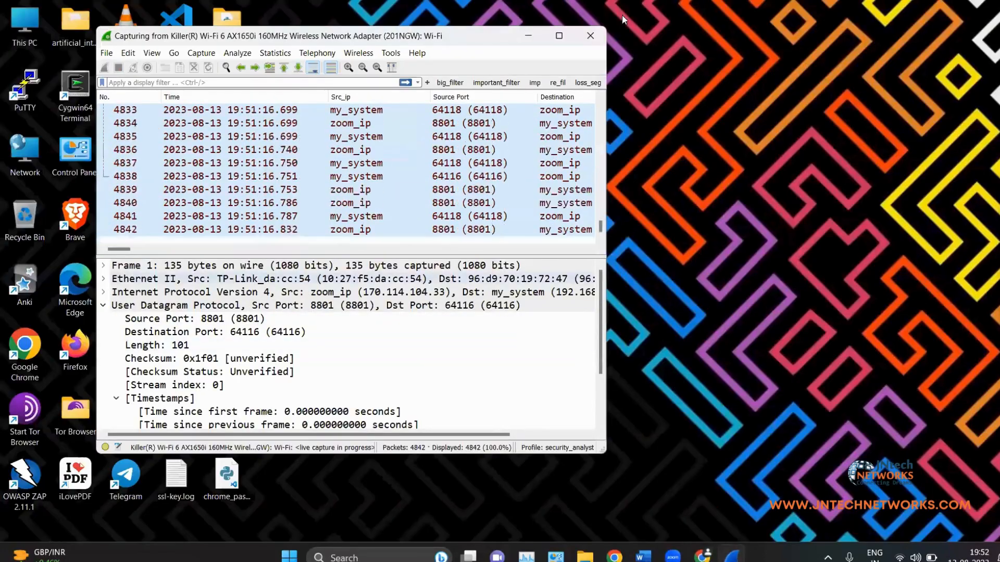
{"action": "left_click", "coordinate": [560, 37]}
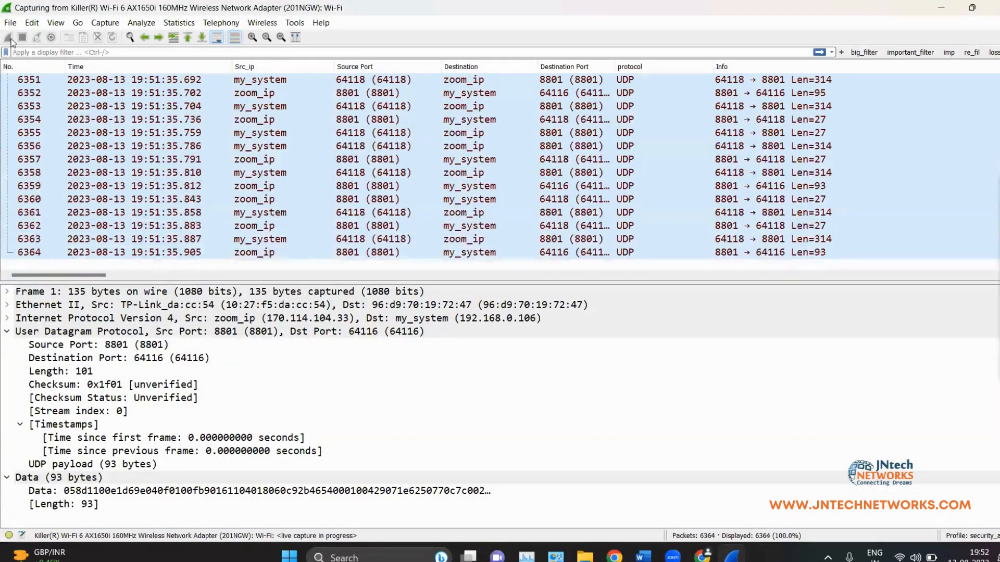
{"action": "scroll", "coordinate": [517, 169], "scroll_direction": "down", "scroll_amount": 12}
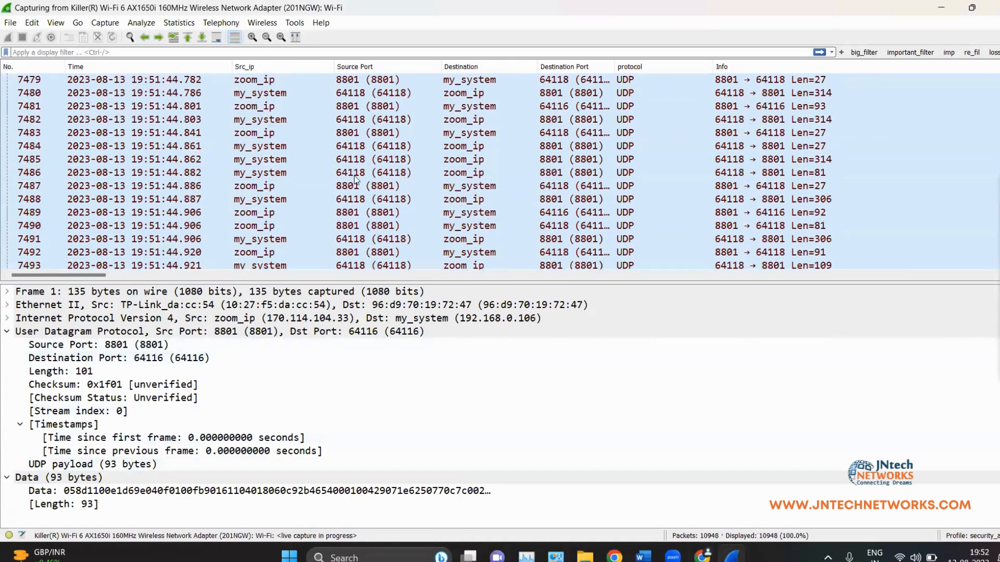
Step: Stop the capture at 12,432 packets with Ctrl+E and switch back to Chrome's login page
{"action": "key", "text": "ctrl+e"}
{"action": "scroll", "coordinate": [357, 164], "scroll_direction": "up", "scroll_amount": 20}
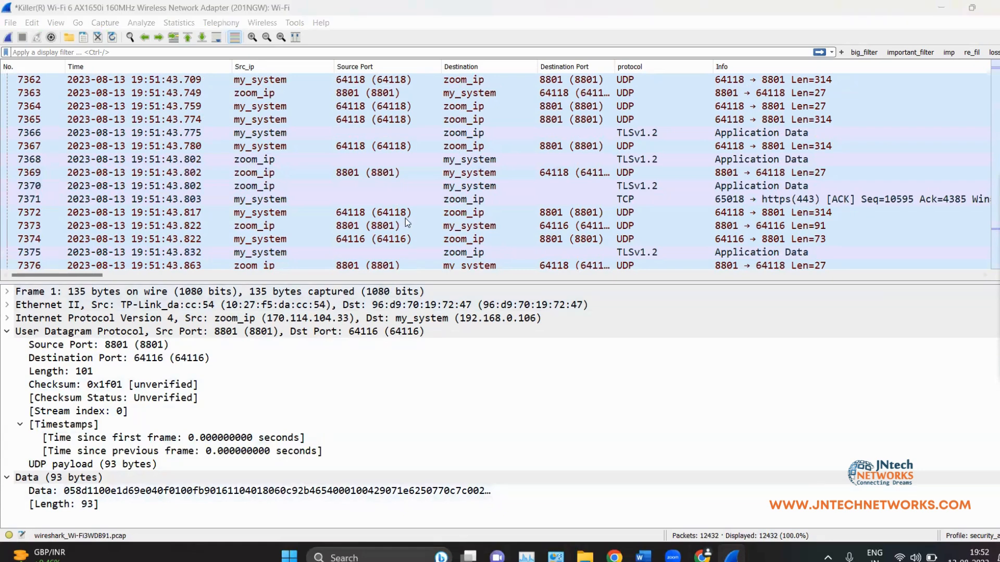
{"action": "scroll", "coordinate": [397, 147], "scroll_direction": "down", "scroll_amount": 12}
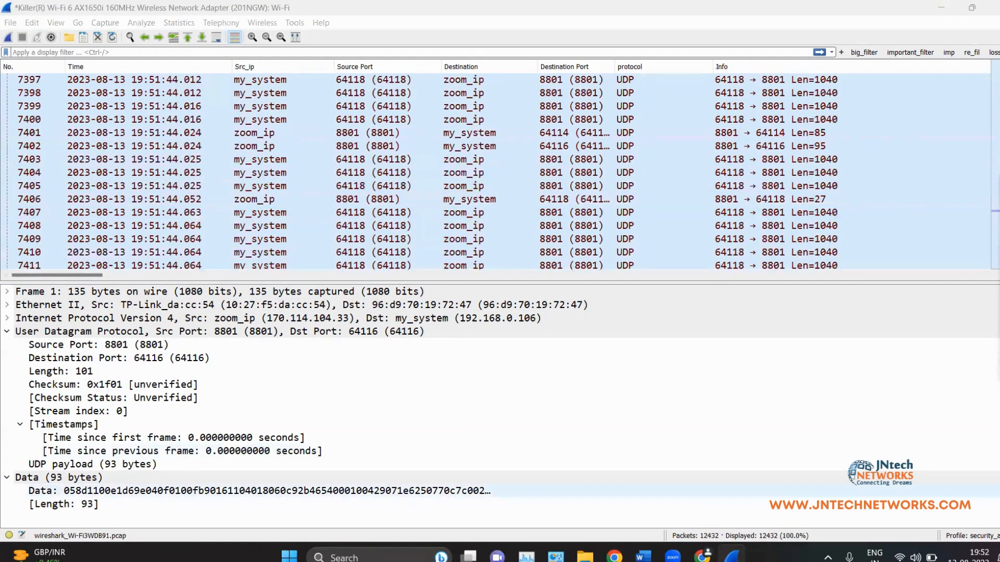
{"action": "key", "text": "alt+Tab"}
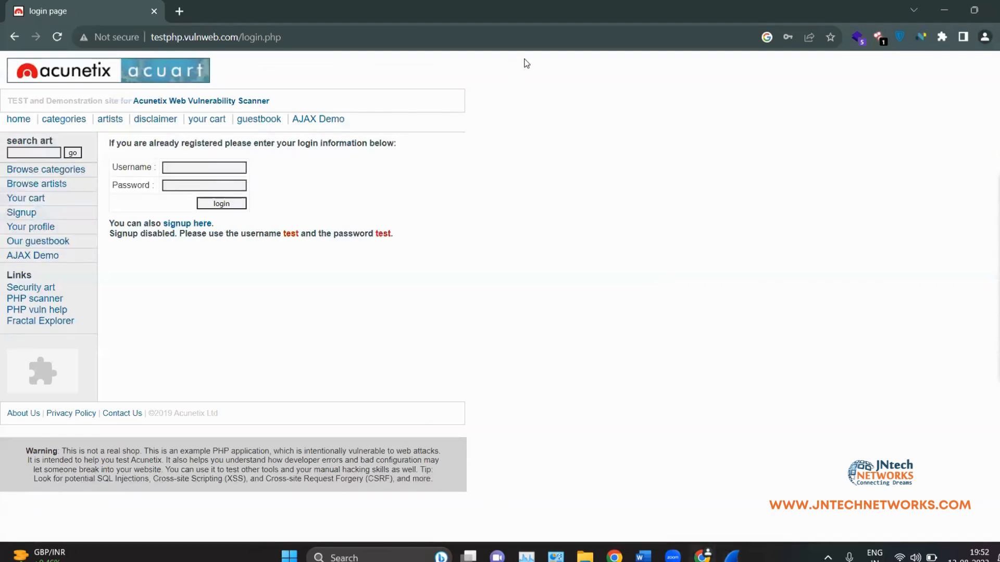
Step: Read testphp.vulnweb.com's IP 44.228.249.3 from the Shodan extension, then return to Wireshark's filter bar
{"action": "left_click", "coordinate": [938, 5]}
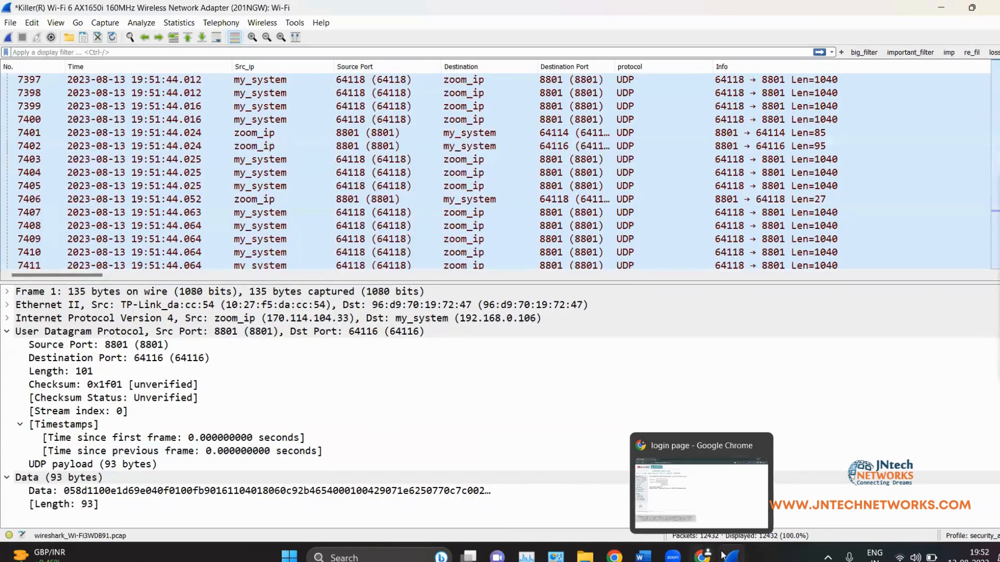
{"action": "mouse_move", "coordinate": [731, 556]}
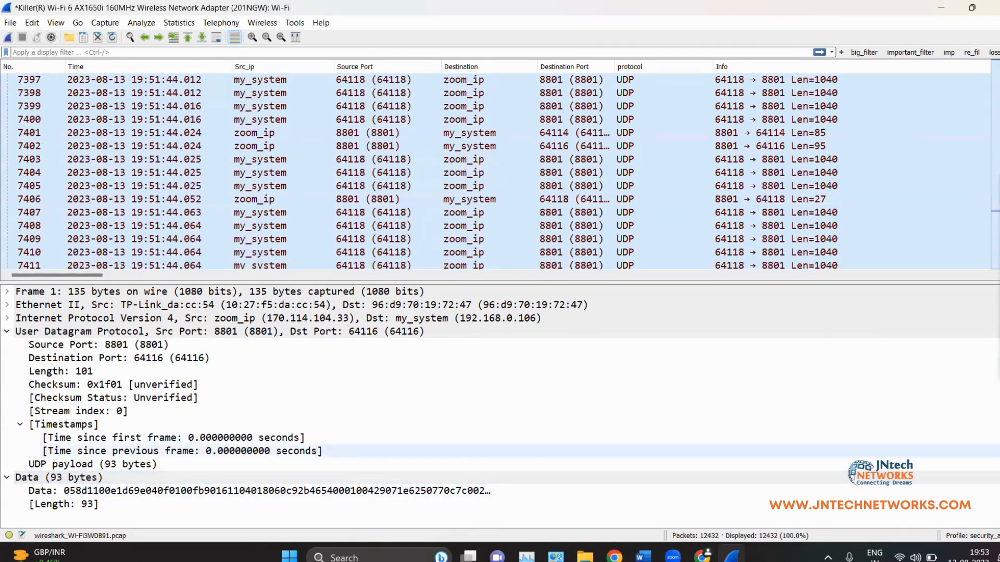
{"action": "left_click", "coordinate": [703, 555]}
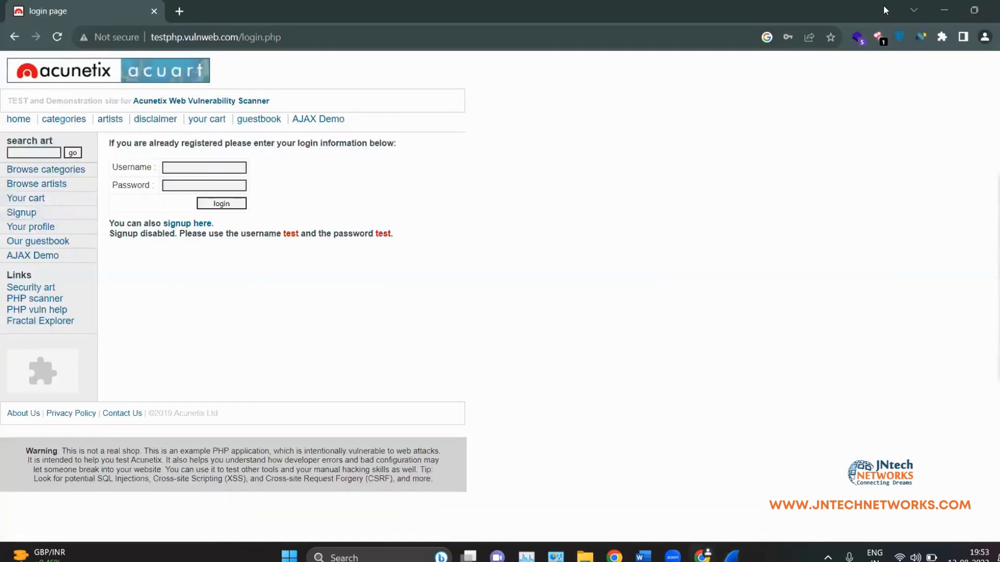
{"action": "left_click", "coordinate": [884, 44]}
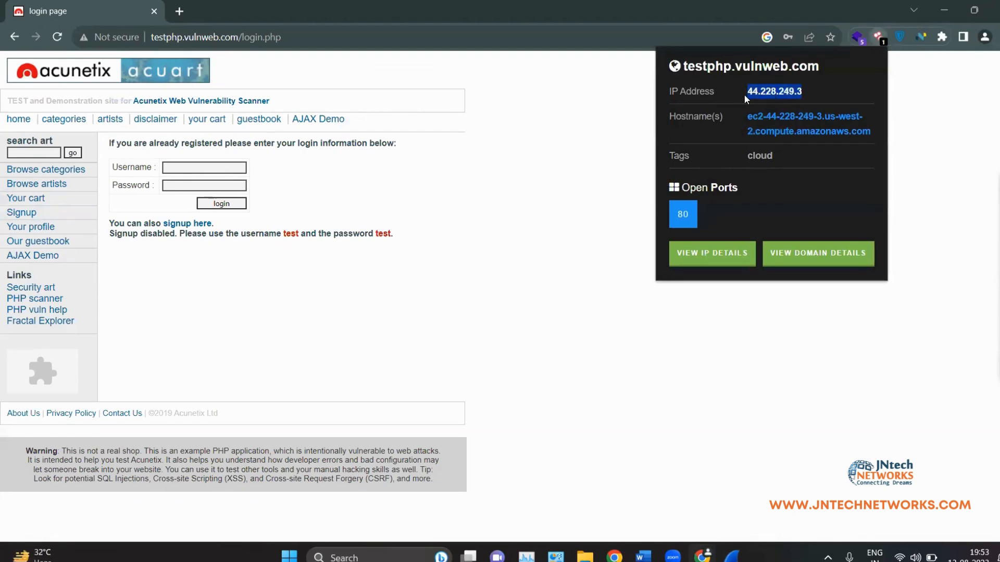
{"action": "left_click", "coordinate": [624, 108]}
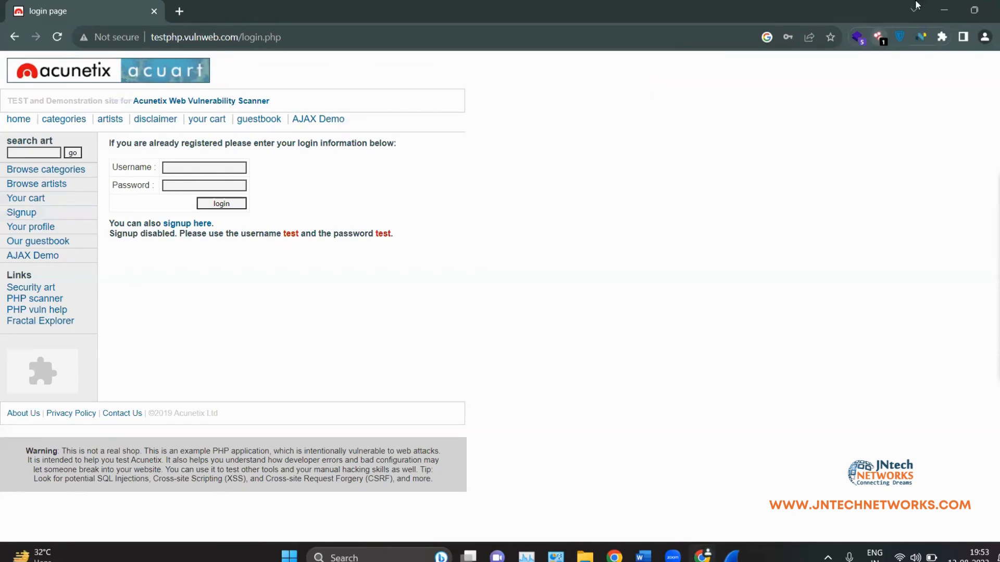
{"action": "left_click", "coordinate": [942, 6]}
{"action": "left_click", "coordinate": [176, 52]}
Step: Apply the display filter ip.addr == 44.228.249.3, leaving 76 of 12432 packets
{"action": "type", "text": "ip.a"}
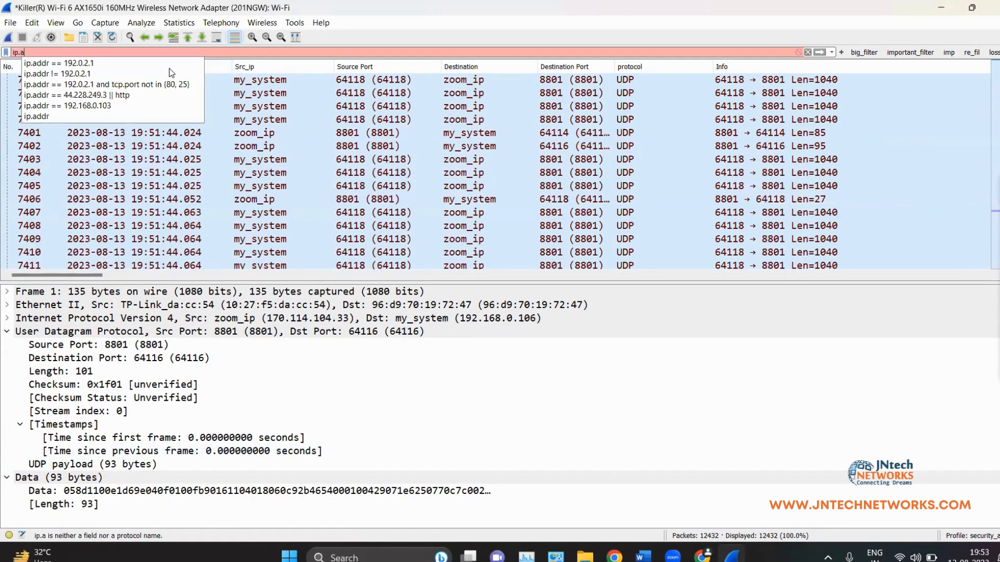
{"action": "type", "text": "ddr == 44.228.249.3"}
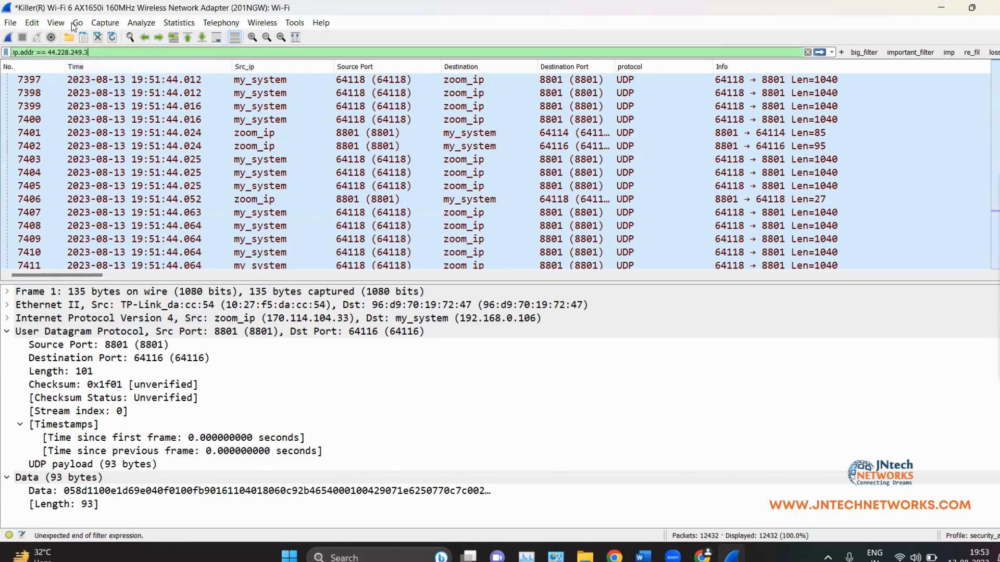
{"action": "left_click_drag", "start_coordinate": [89, 52], "coordinate": [12, 52]}
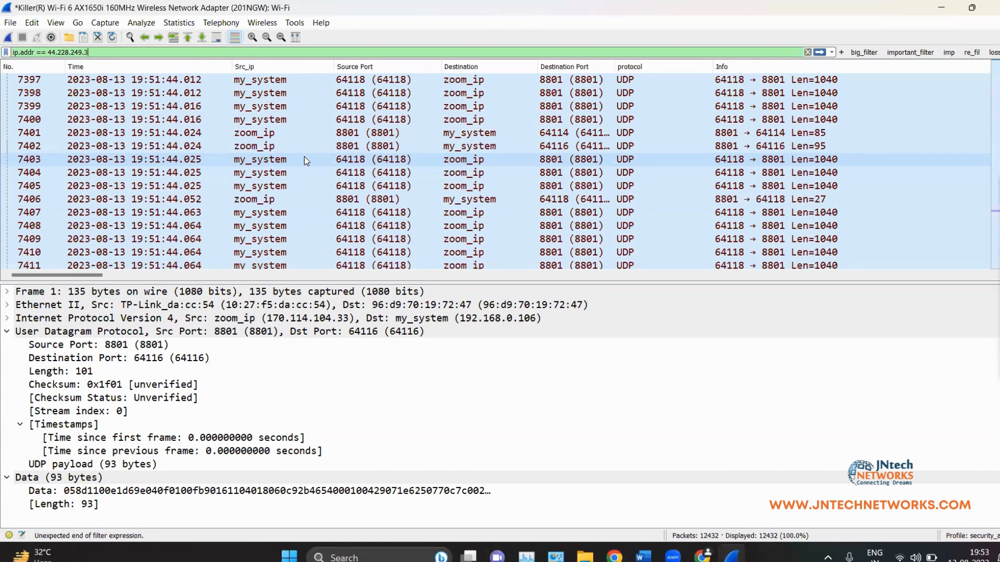
{"action": "key", "text": "Return"}
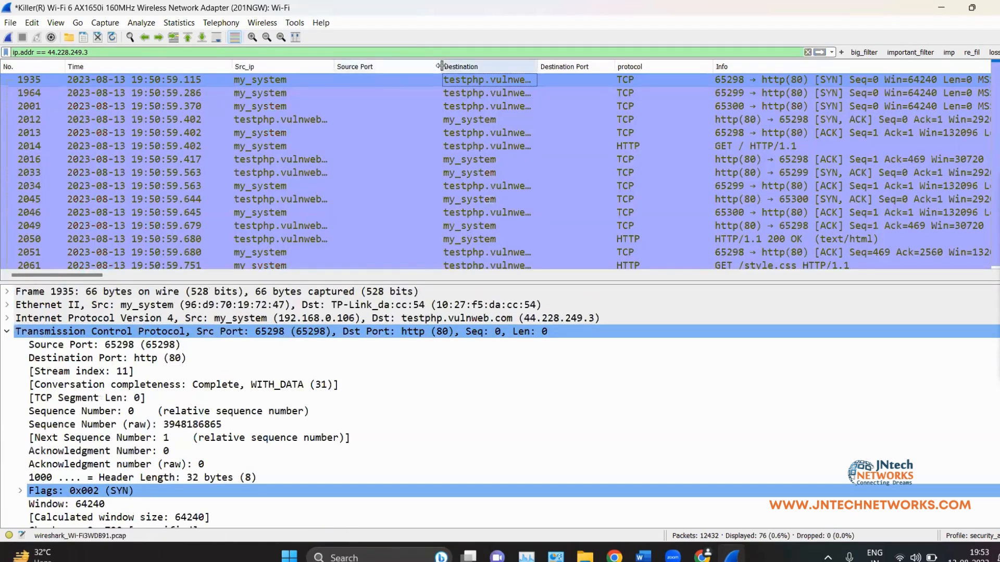
Step: Narrow Source Port, autofit Destination to show testphp.vulnweb.com, and inspect packet 1964
{"action": "left_click_drag", "start_coordinate": [440, 68], "coordinate": [376, 72]}
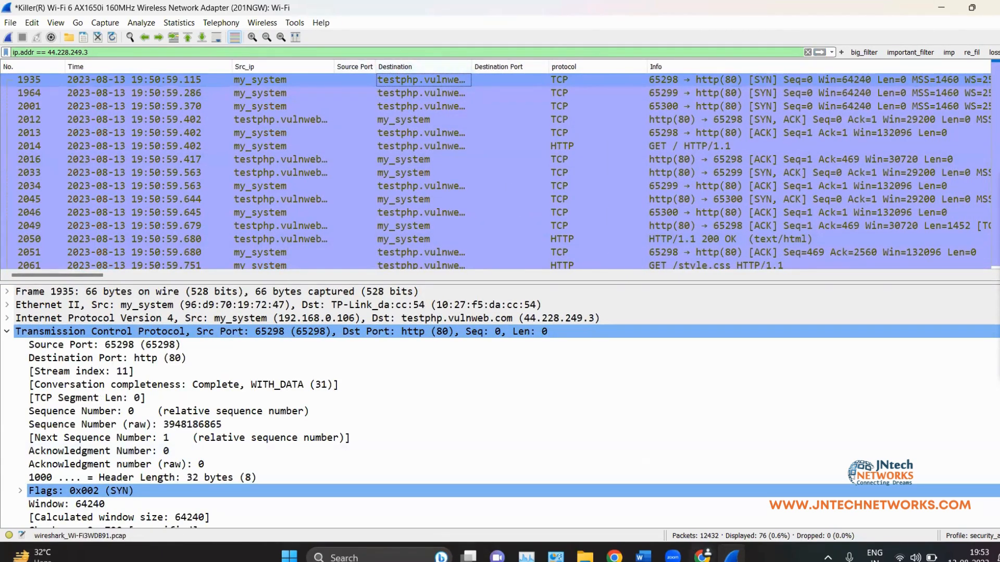
{"action": "key", "text": "alt+Tab"}
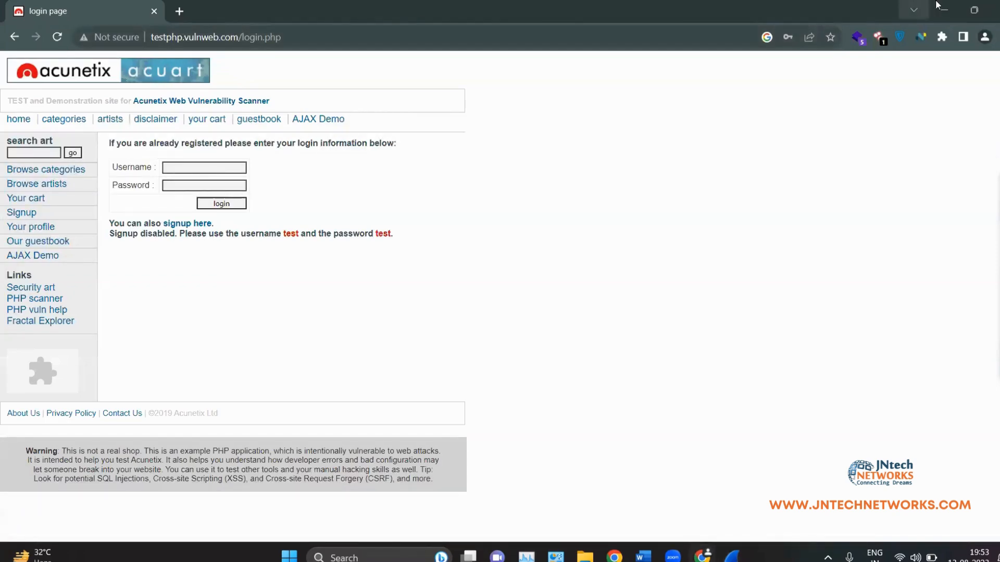
{"action": "key", "text": "alt+Tab"}
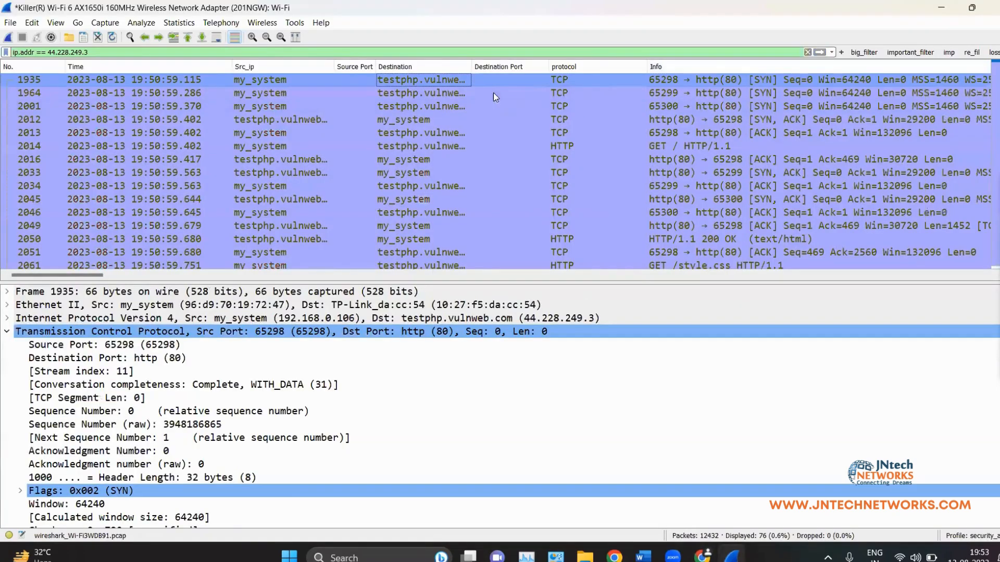
{"action": "double_click", "coordinate": [473, 66]}
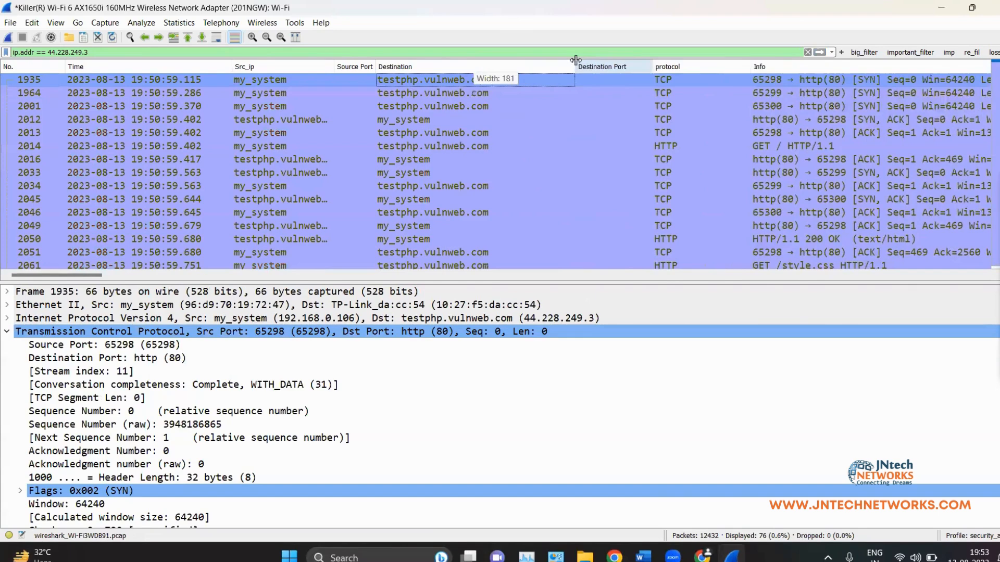
{"action": "left_click", "coordinate": [451, 95]}
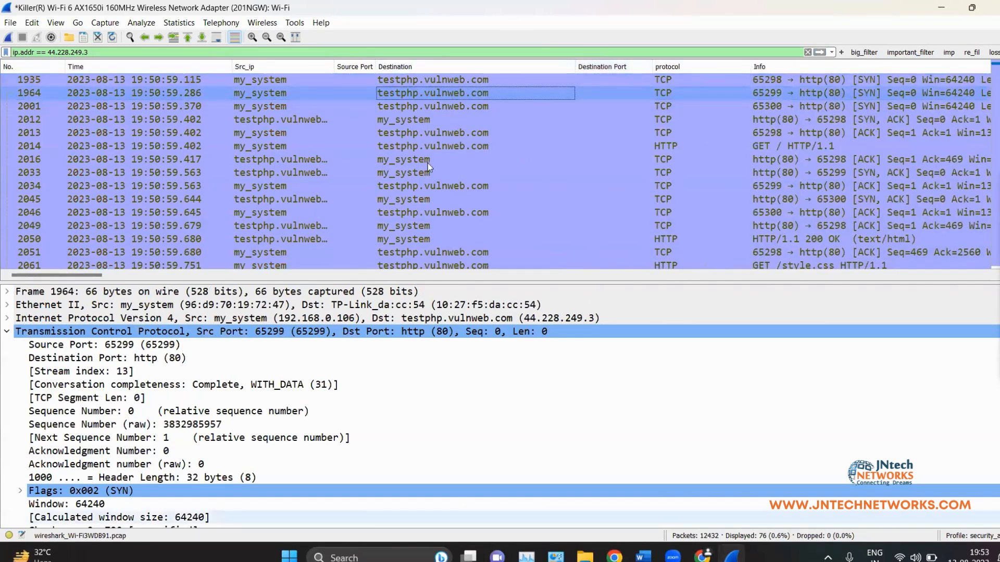
{"action": "left_click", "coordinate": [31, 24]}
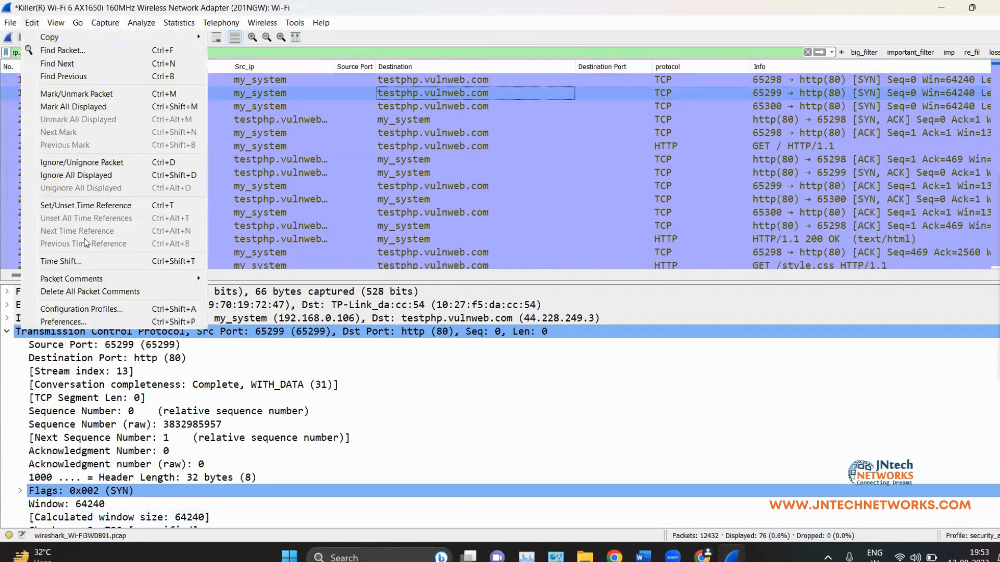
Step: Uncheck all three name-resolution options in Wireshark's Preferences and save
{"action": "left_click", "coordinate": [75, 323]}
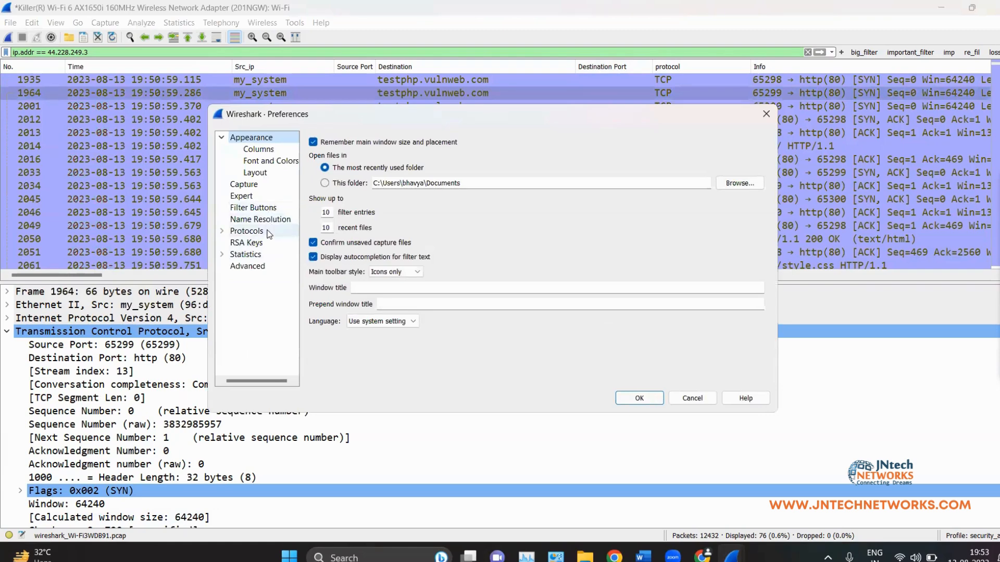
{"action": "left_click", "coordinate": [266, 223]}
{"action": "left_click", "coordinate": [313, 170]}
{"action": "left_click", "coordinate": [314, 198]}
{"action": "left_click", "coordinate": [314, 213]}
{"action": "left_click", "coordinate": [640, 398]}
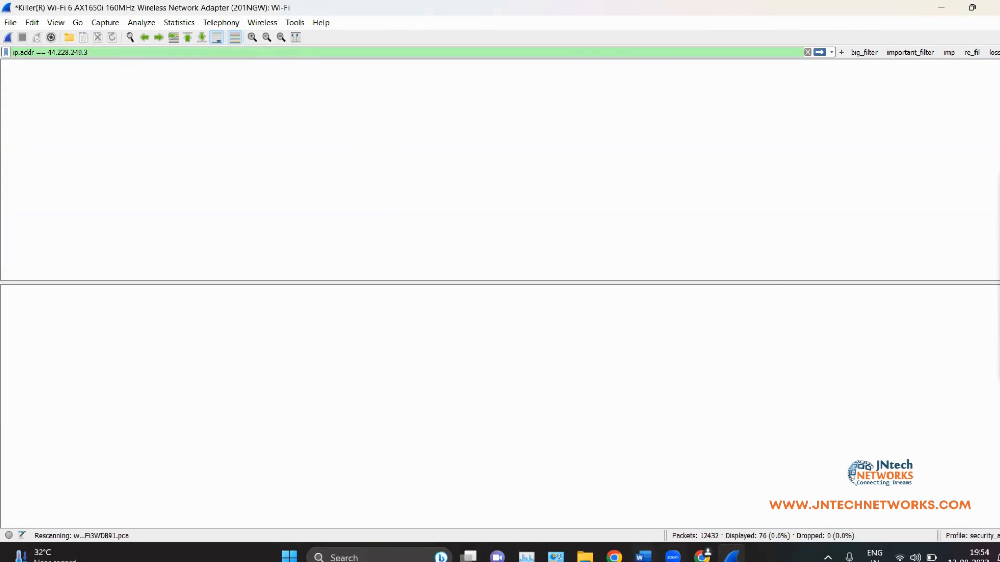
Step: Exit the NVIDIA background app from the system tray and show the desktop
{"action": "left_click", "coordinate": [828, 557]}
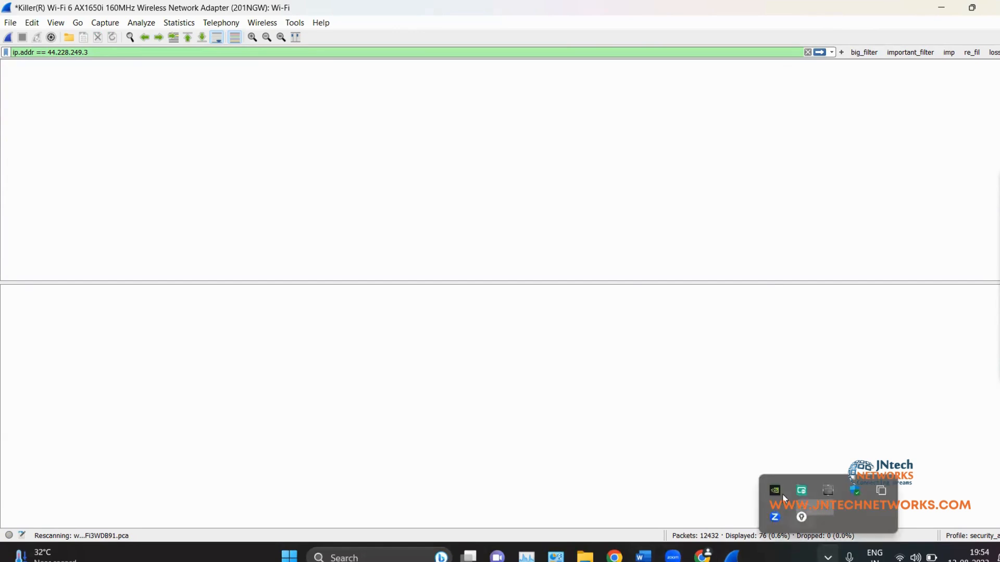
{"action": "right_click", "coordinate": [773, 488]}
{"action": "left_click", "coordinate": [807, 478]}
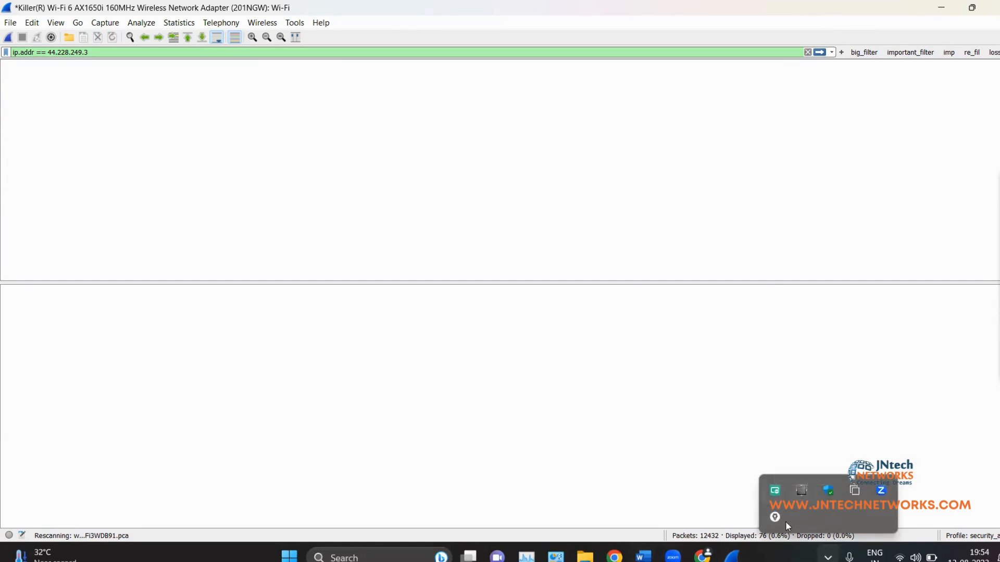
{"action": "left_click", "coordinate": [403, 520]}
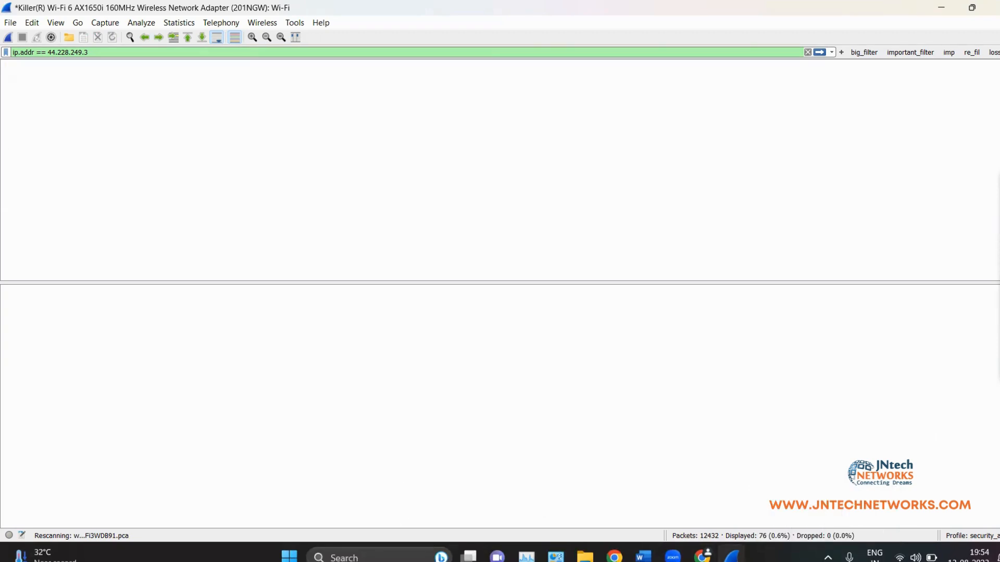
{"action": "left_click", "coordinate": [999, 560]}
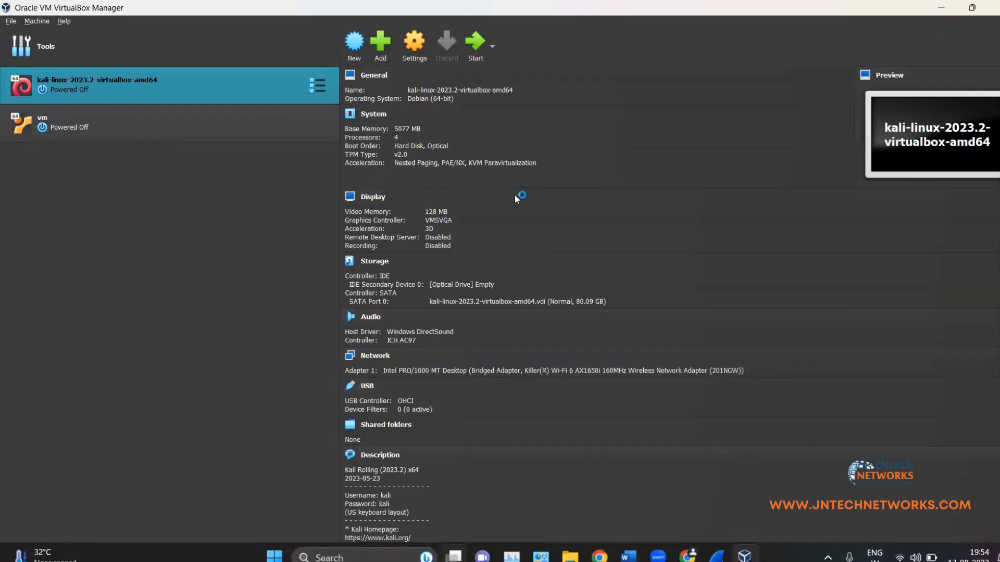
Step: Force-close the frozen Wireshark, cancel its problem report, and return to VirtualBox Manager
{"action": "left_click", "coordinate": [932, 8]}
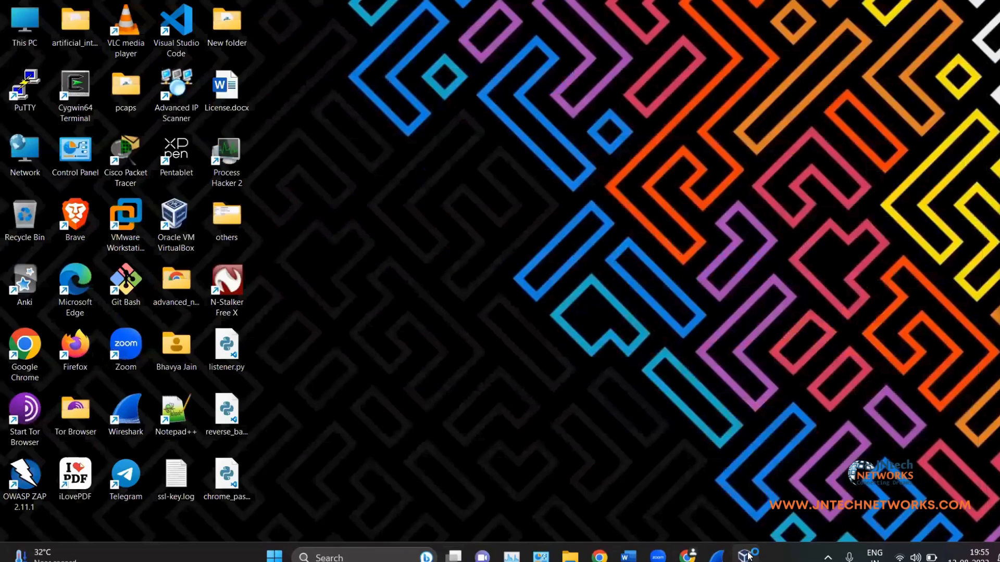
{"action": "mouse_move", "coordinate": [717, 556]}
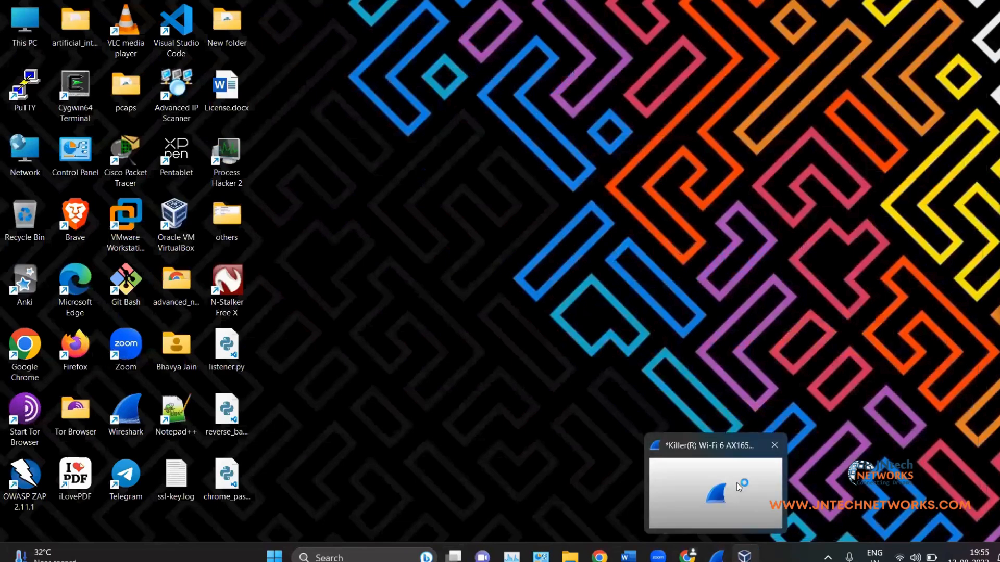
{"action": "left_click", "coordinate": [738, 487]}
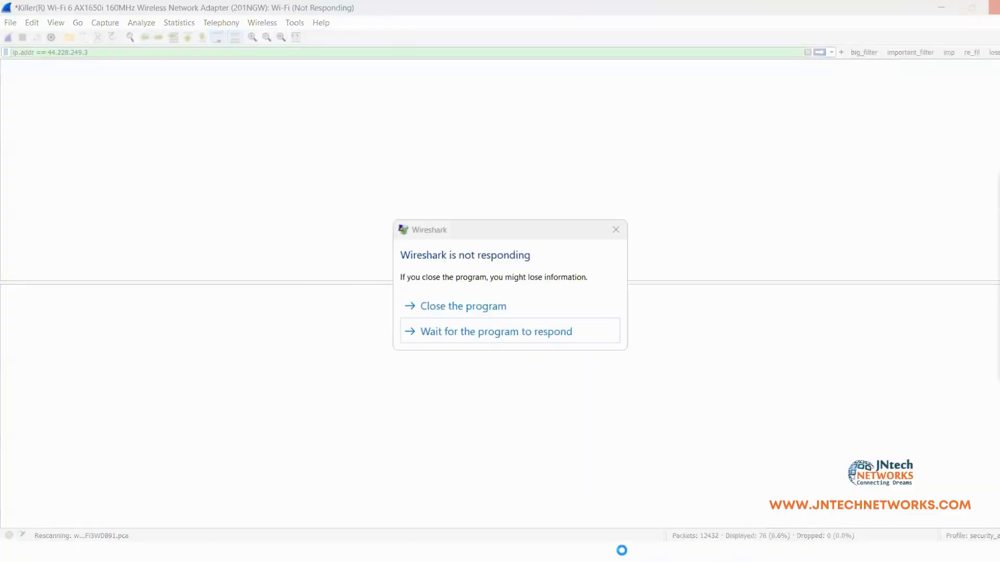
{"action": "left_click", "coordinate": [484, 308]}
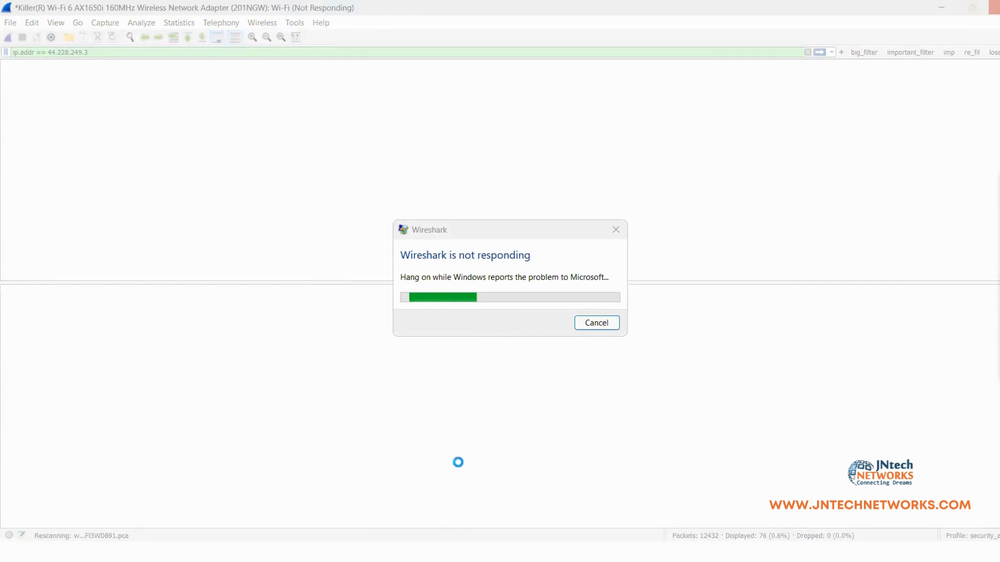
{"action": "left_click", "coordinate": [597, 325]}
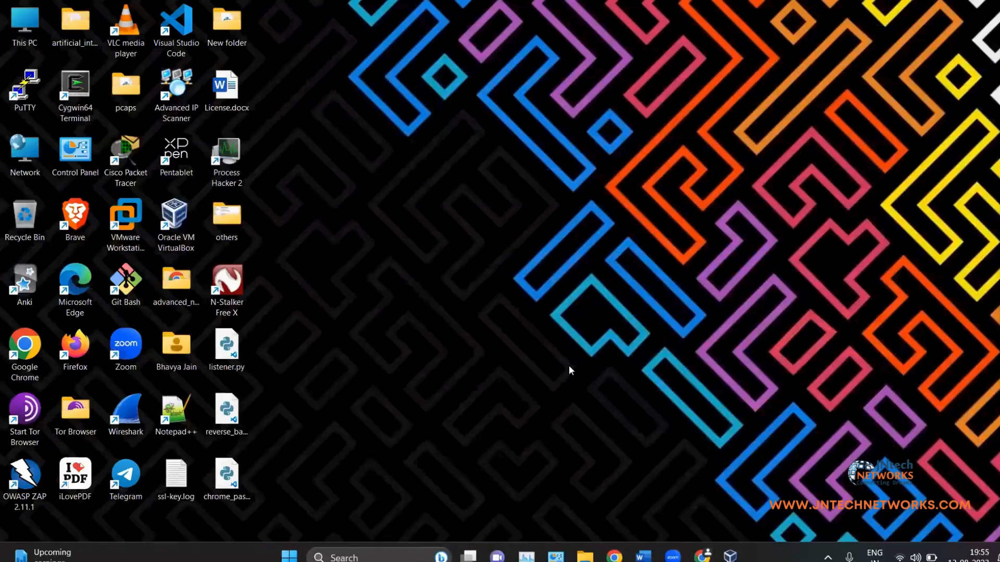
{"action": "left_click", "coordinate": [730, 555]}
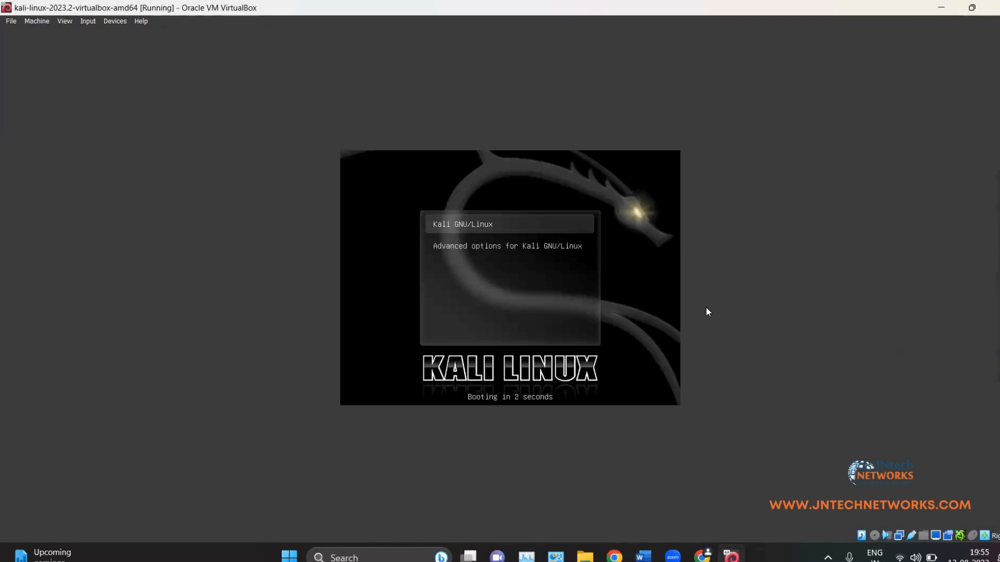
Step: Boot Kali GNU/Linux from the GRUB menu, close the Chrome login page, and return to the VM
{"action": "key", "text": "Return"}
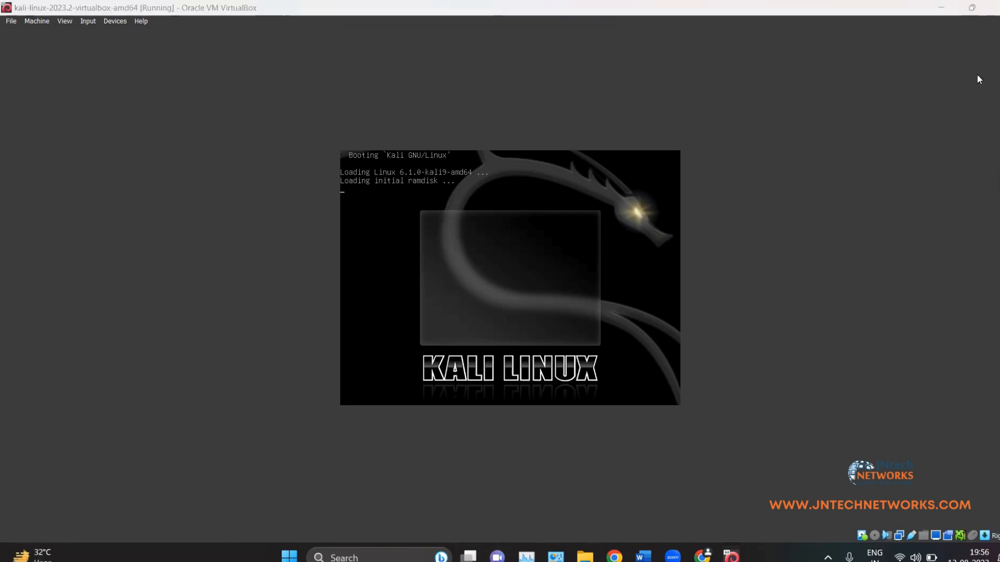
{"action": "left_click", "coordinate": [943, 6]}
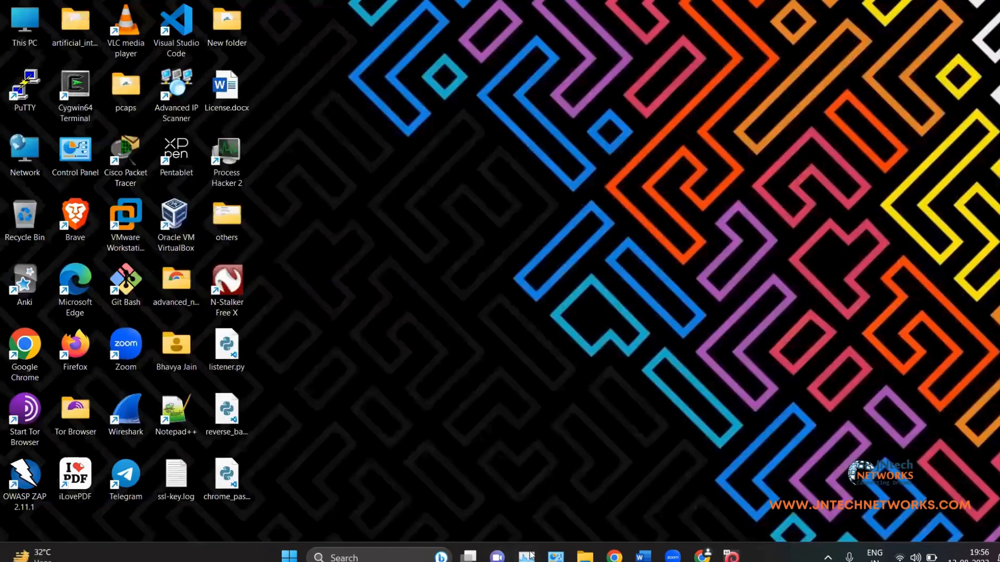
{"action": "left_click", "coordinate": [731, 557]}
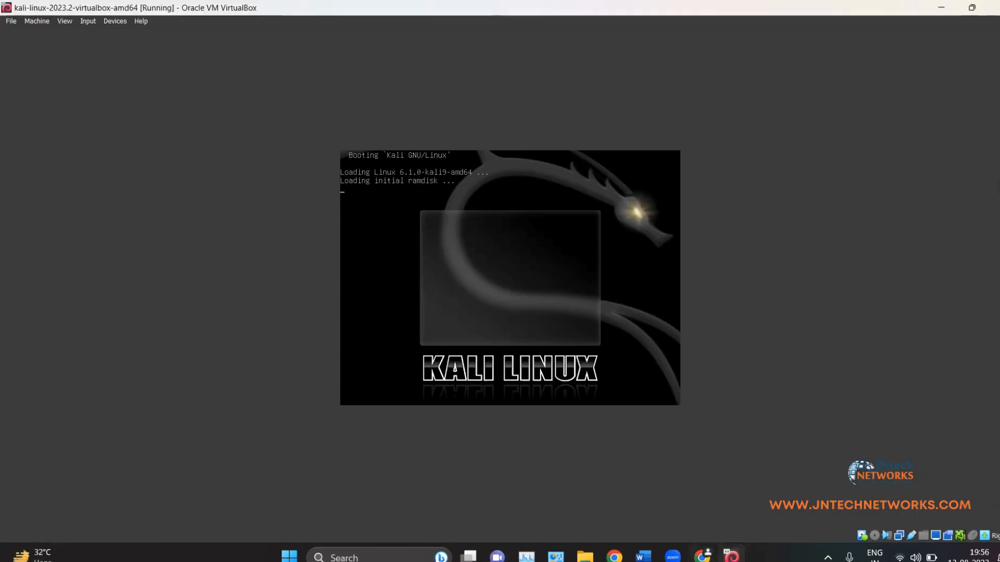
{"action": "left_click", "coordinate": [703, 556]}
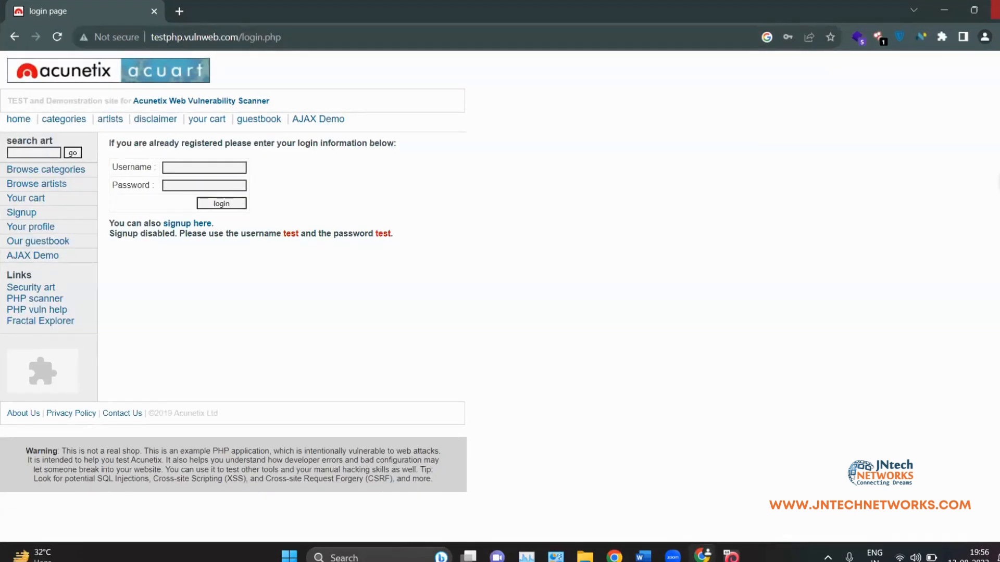
{"action": "left_click", "coordinate": [995, 9]}
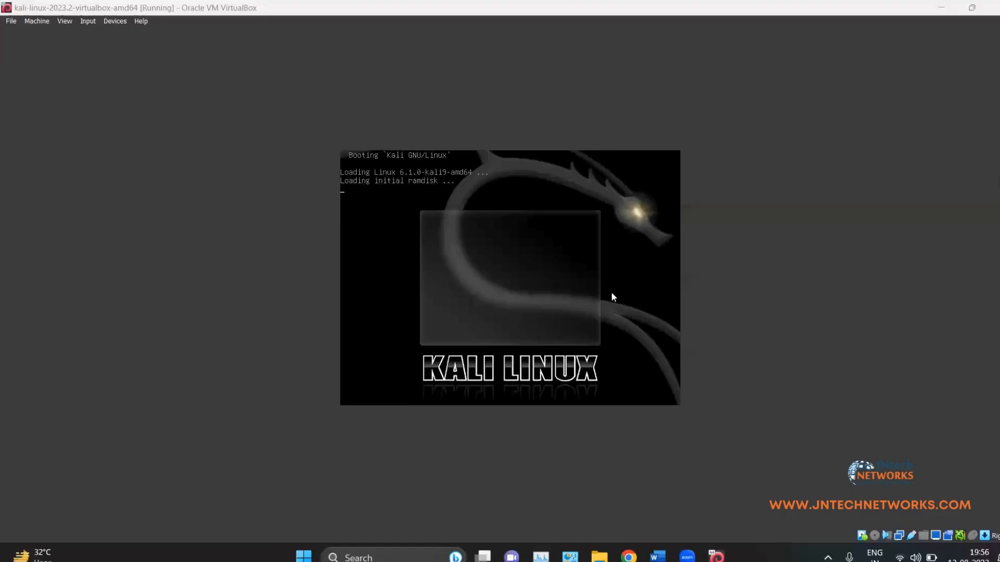
{"action": "left_click", "coordinate": [937, 7]}
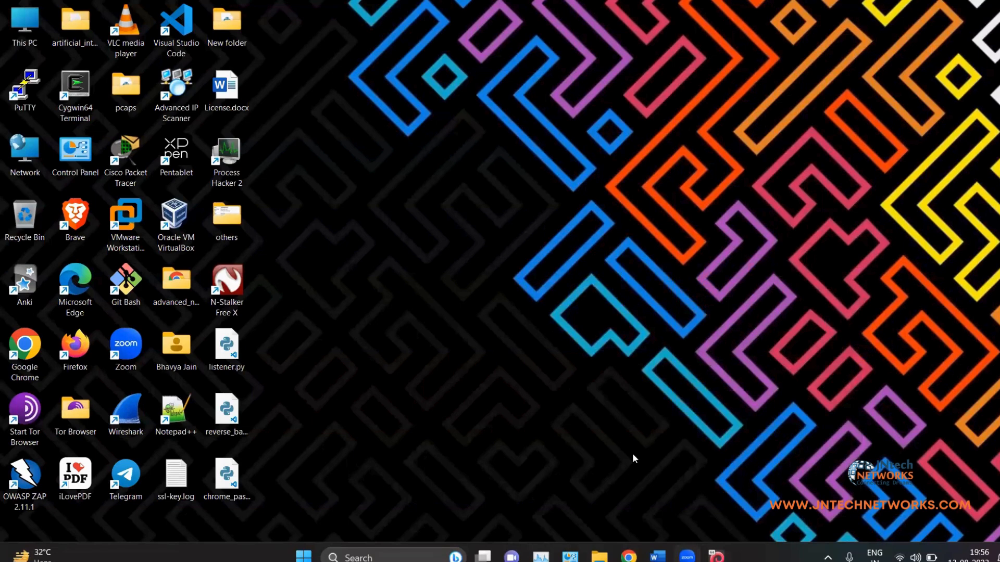
{"action": "key", "text": "alt+Tab"}
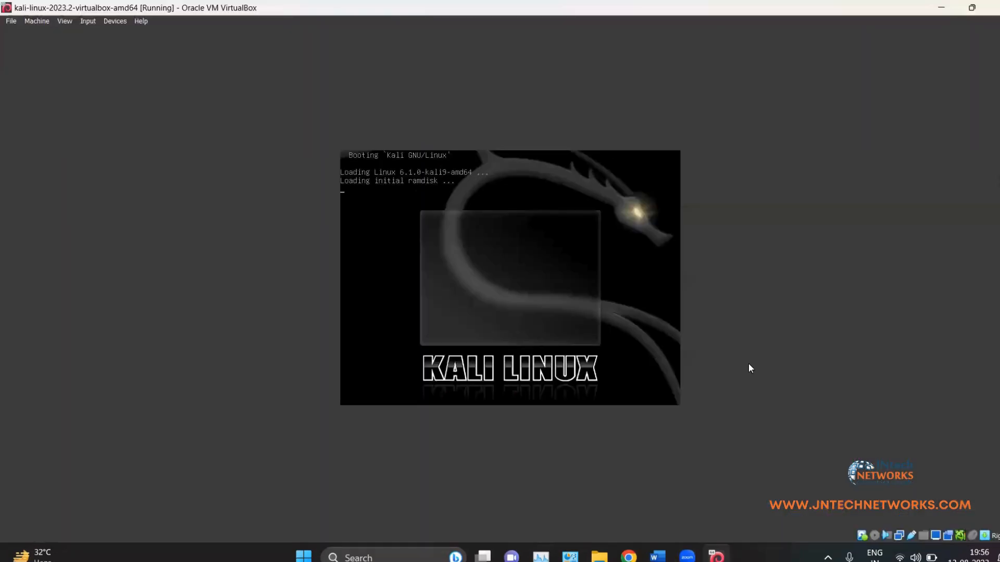
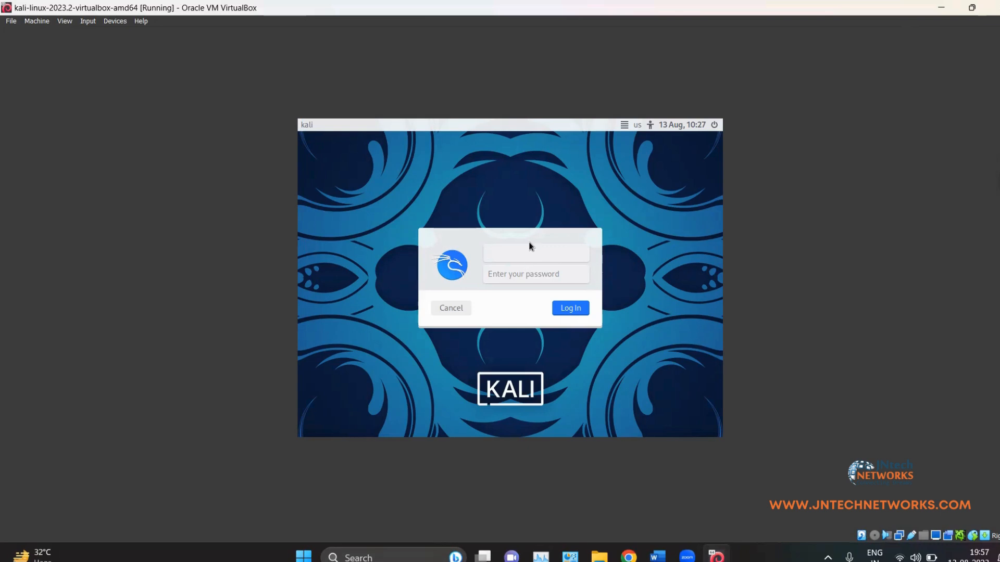
Step: Log in to Kali with the default account credentials and open a terminal with Ctrl+Alt+T
{"action": "type", "text": "kali"}
{"action": "key", "text": "Tab"}
{"action": "type", "text": "kali"}
{"action": "key", "text": "Return"}
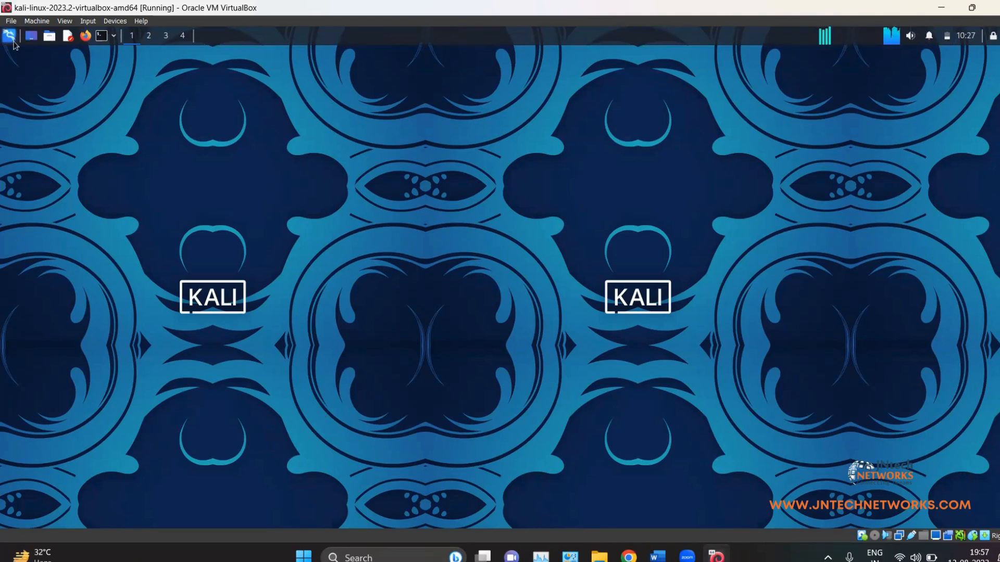
{"action": "key", "text": "ctrl+alt+t"}
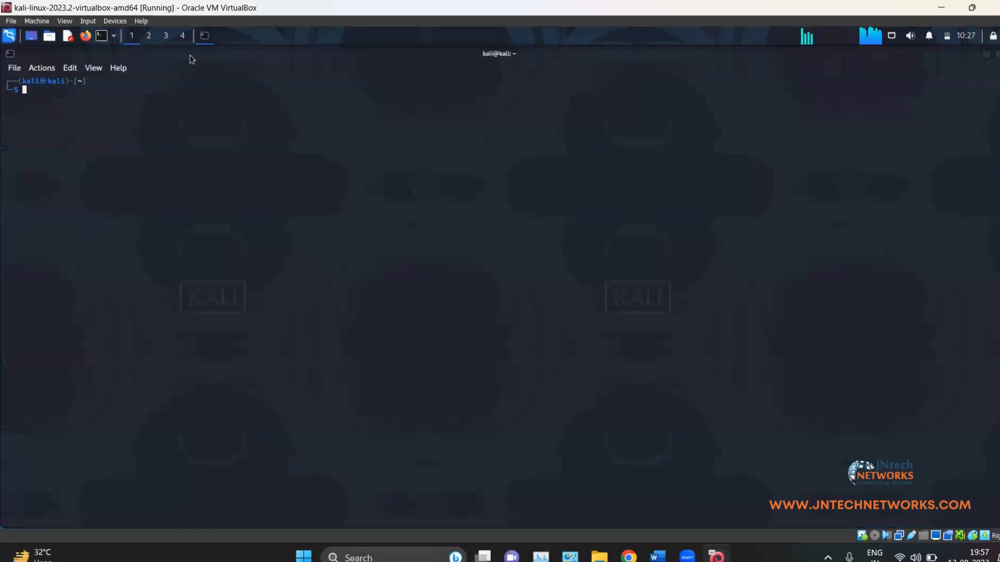
Step: Launch Wireshark from the application search and close the two extra browser tabs
{"action": "left_click", "coordinate": [204, 36]}
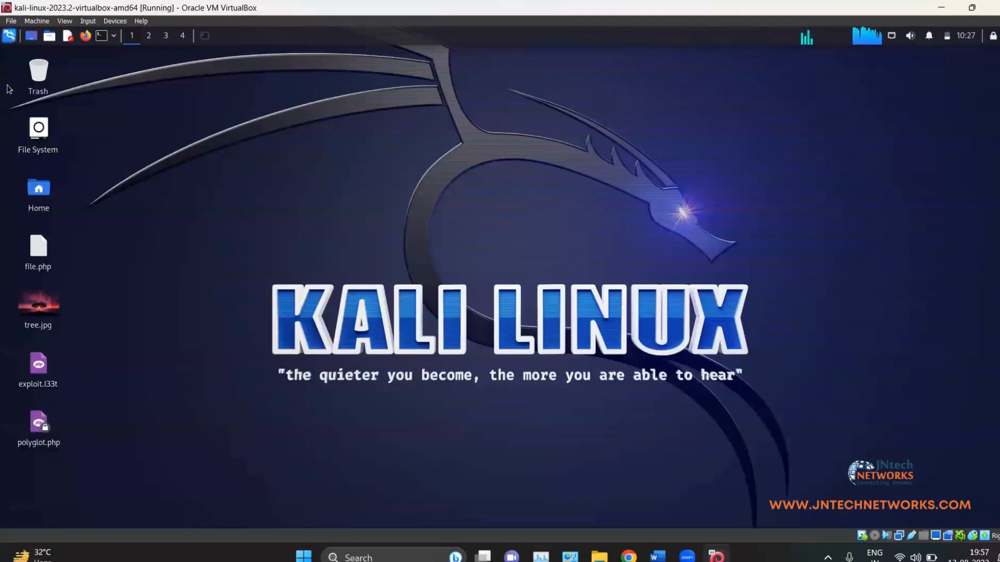
{"action": "key", "text": "super"}
{"action": "type", "text": "wireshark"}
{"action": "key", "text": "Return"}
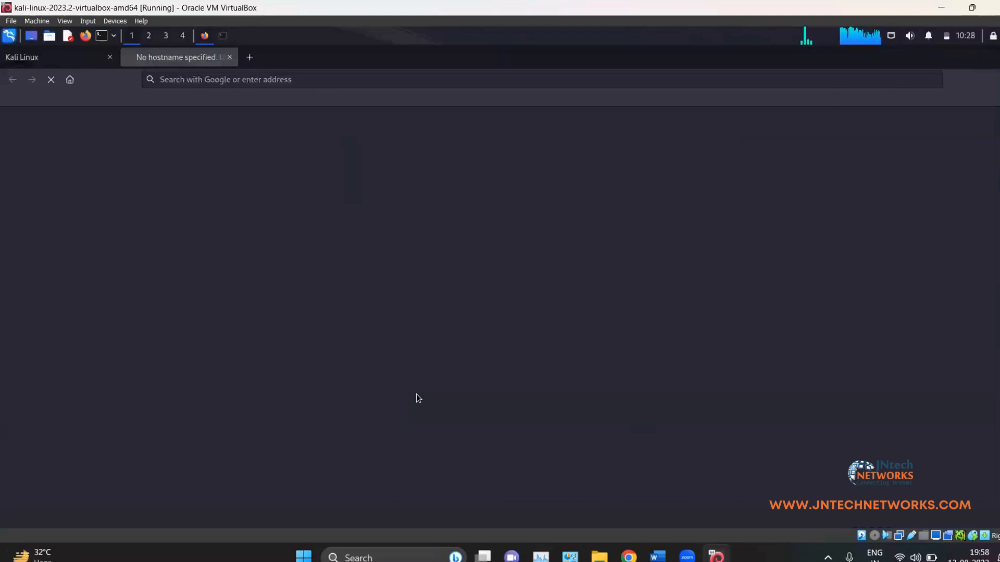
{"action": "left_click", "coordinate": [228, 58]}
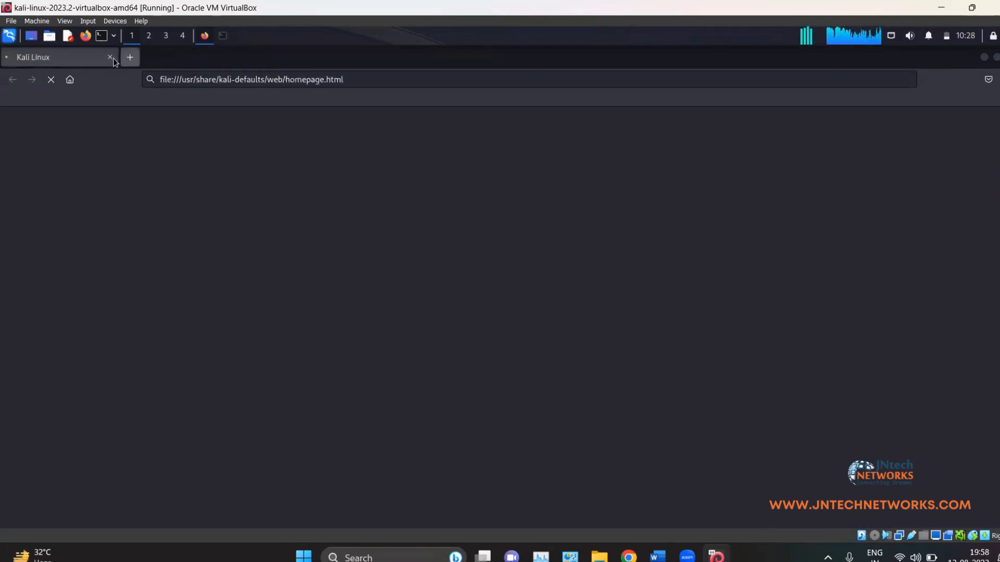
{"action": "left_click", "coordinate": [114, 59]}
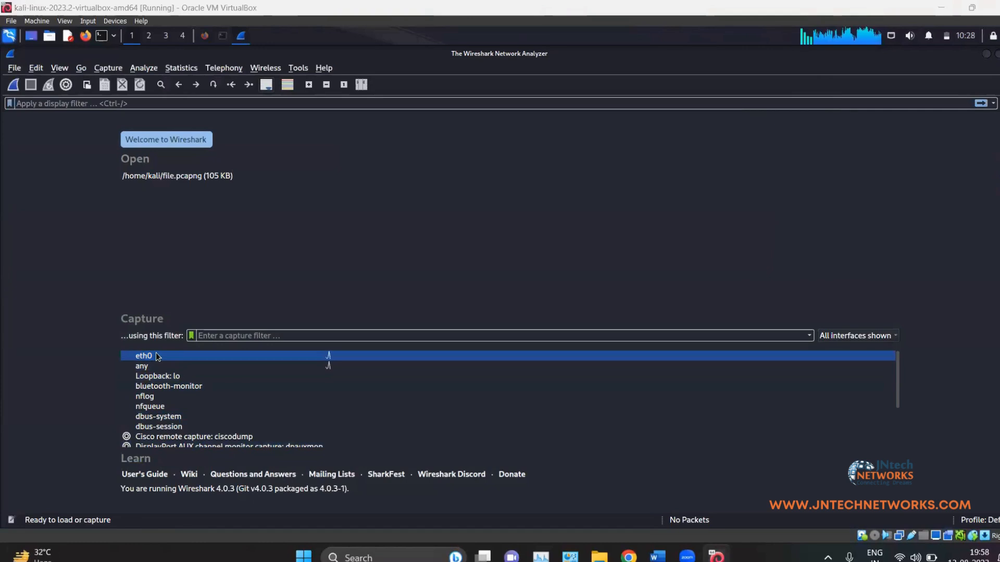
Step: Run ifconfig to confirm eth0 is 192.168.0.107, then start a Wireshark capture on eth0
{"action": "left_click", "coordinate": [222, 36]}
{"action": "type", "text": "if"}
{"action": "key", "text": "ctrl+plus"}
{"action": "key", "text": "ctrl+plus"}
{"action": "key", "text": "ctrl+plus"}
{"action": "key", "text": "ctrl+plus"}
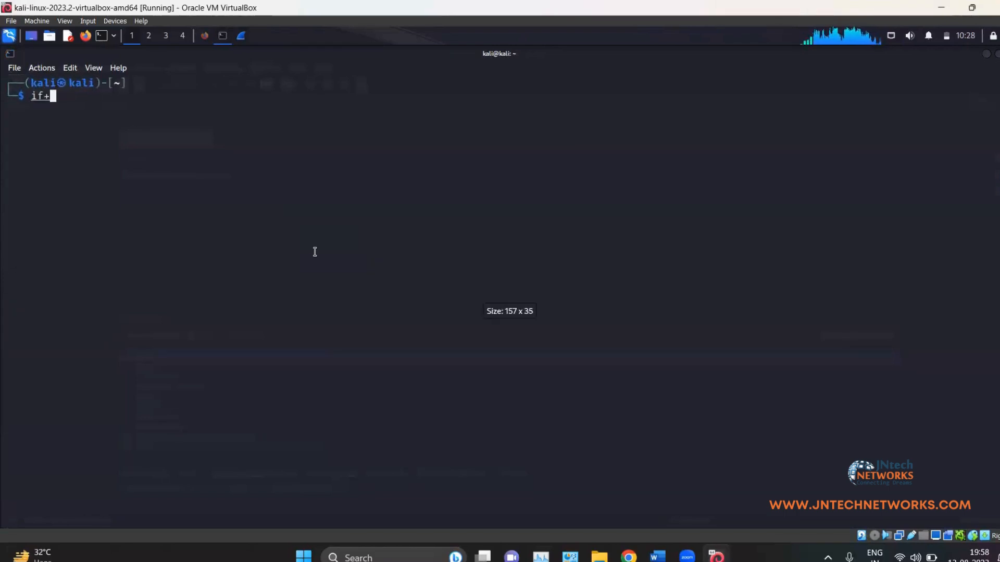
{"action": "key", "text": "Right"}
{"action": "key", "text": "Return"}
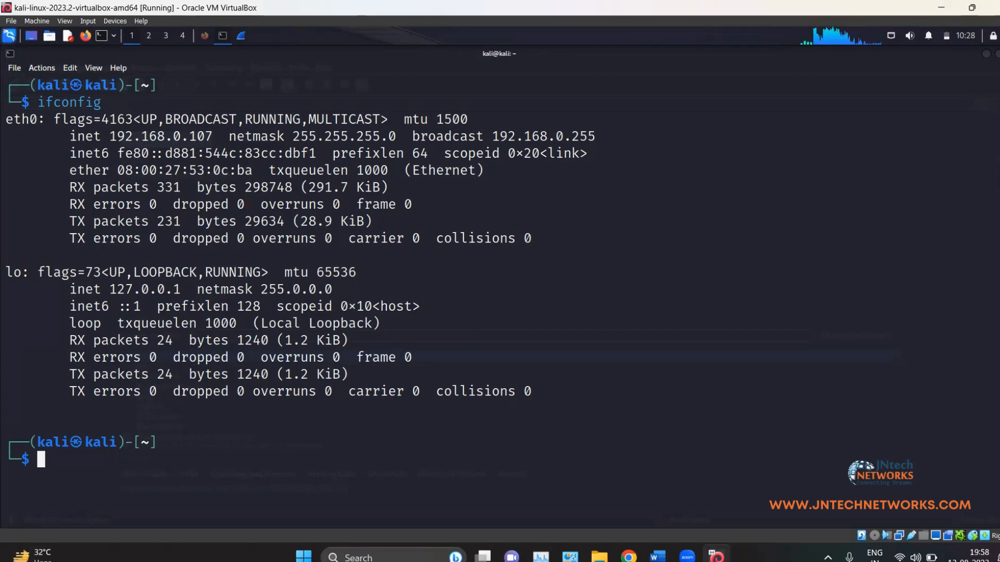
{"action": "left_click_drag", "start_coordinate": [61, 120], "coordinate": [5, 120]}
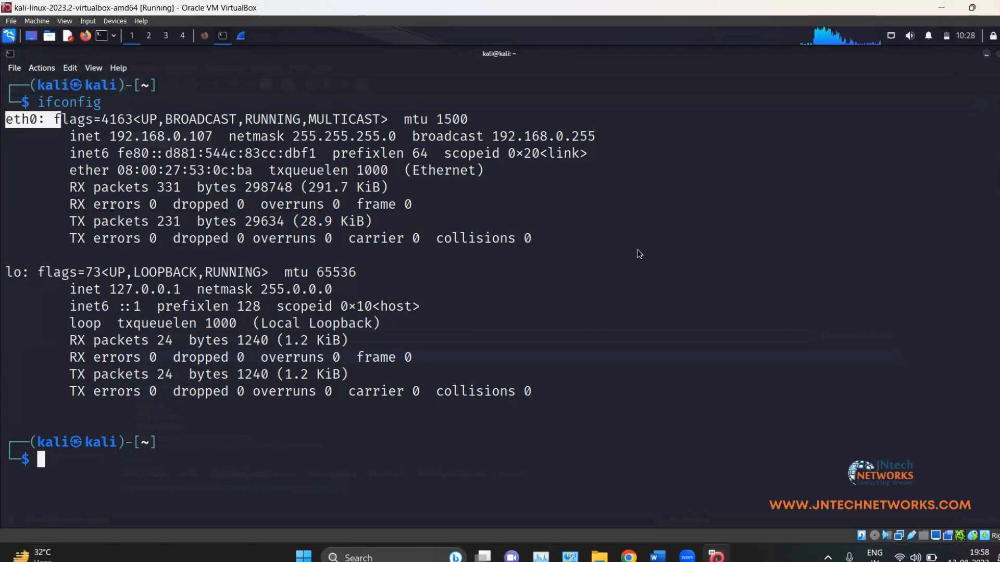
{"action": "double_click", "coordinate": [275, 357]}
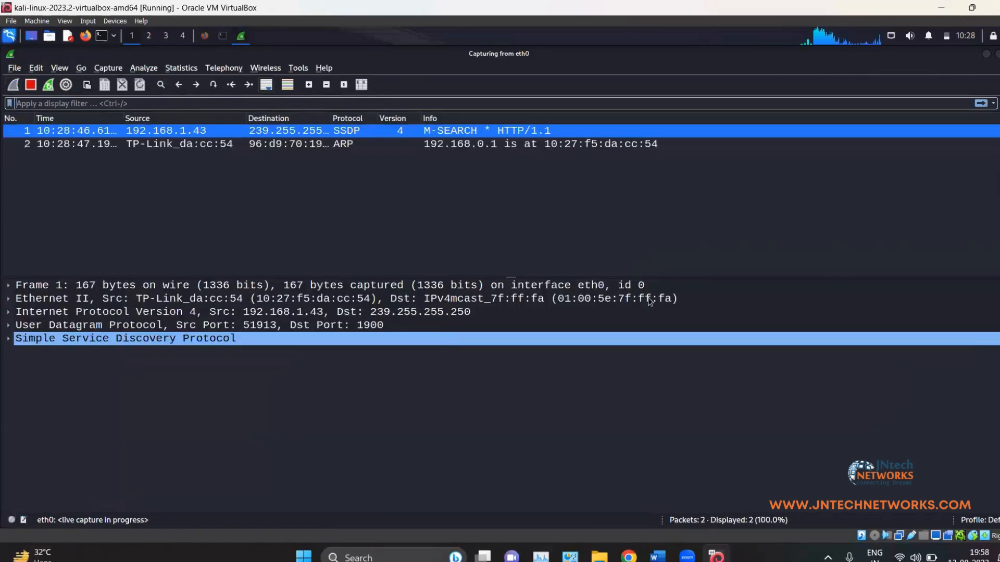
Step: Search 'test' in Firefox, load the testphp.vulnweb.com Home of Acunetix Art page, and return to Wireshark
{"action": "left_click", "coordinate": [206, 35]}
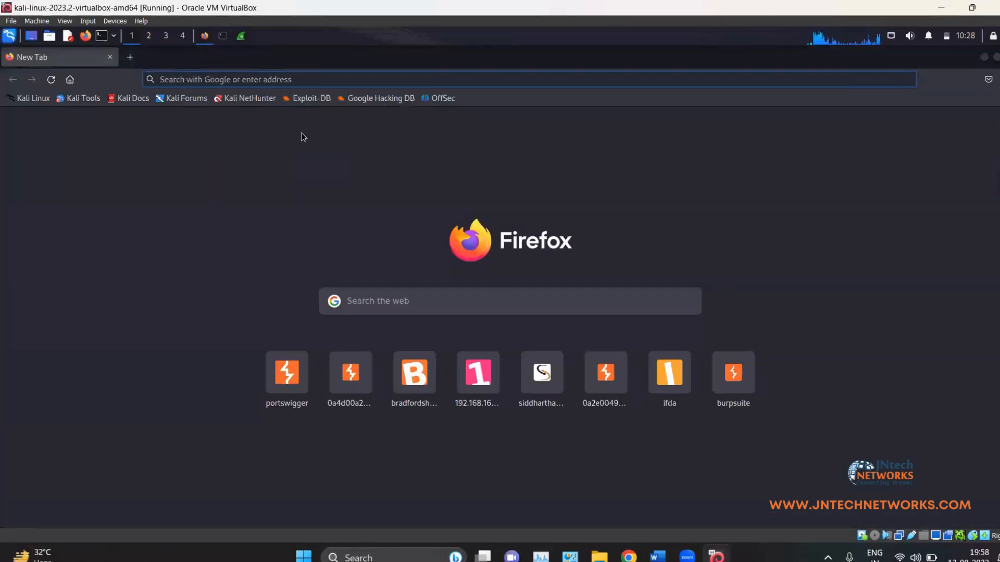
{"action": "type", "text": "test"}
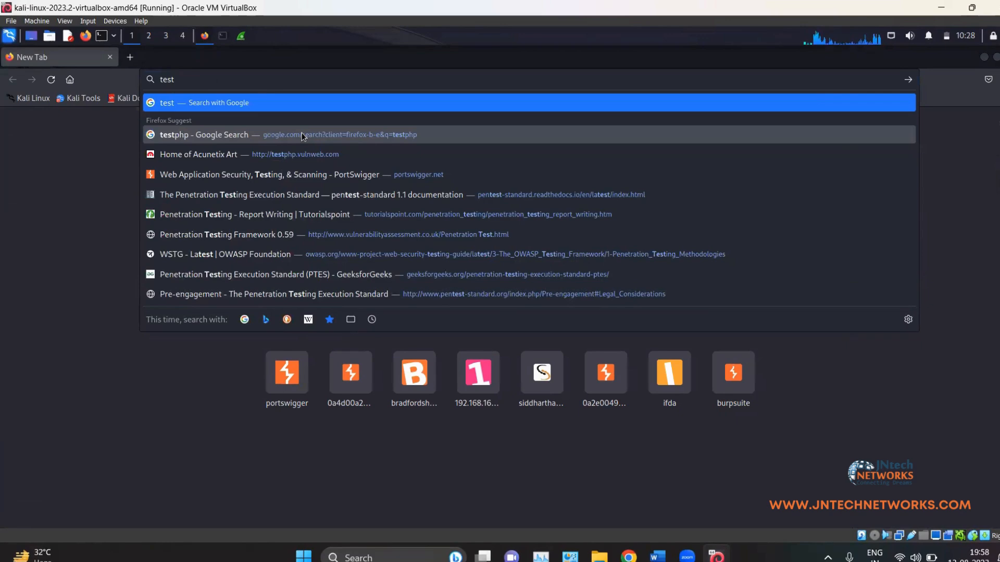
{"action": "left_click", "coordinate": [302, 133]}
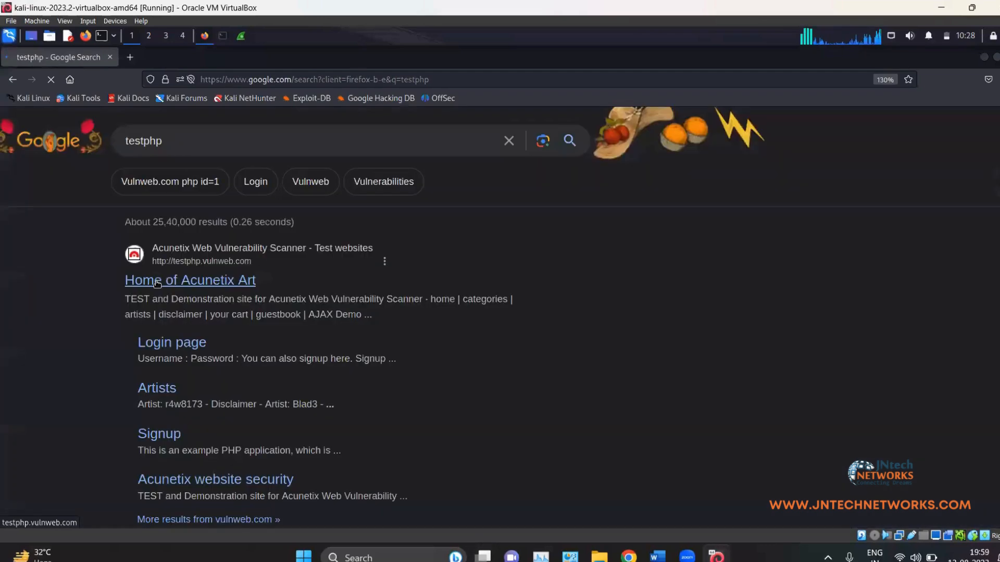
{"action": "left_click", "coordinate": [551, 356]}
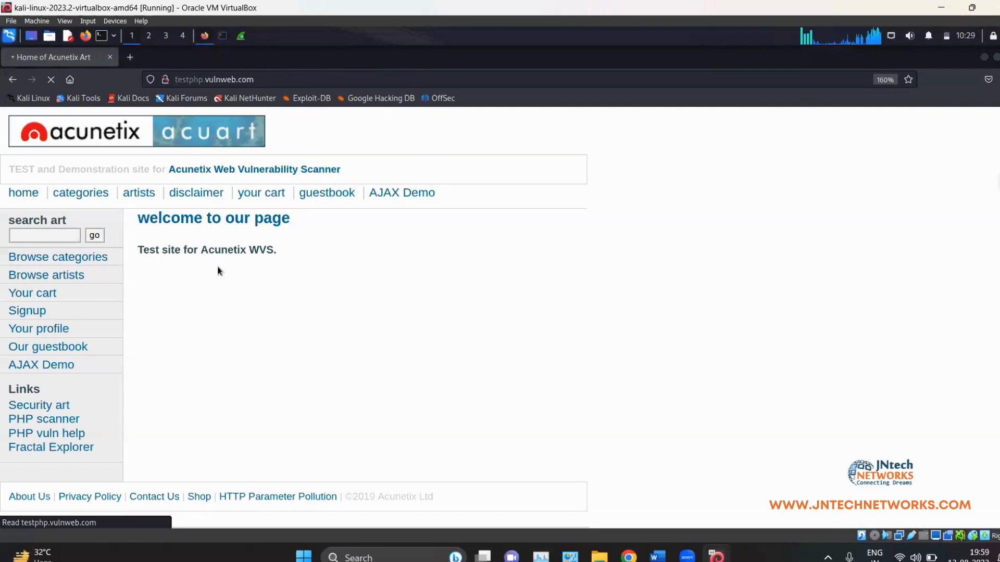
{"action": "left_click", "coordinate": [240, 36]}
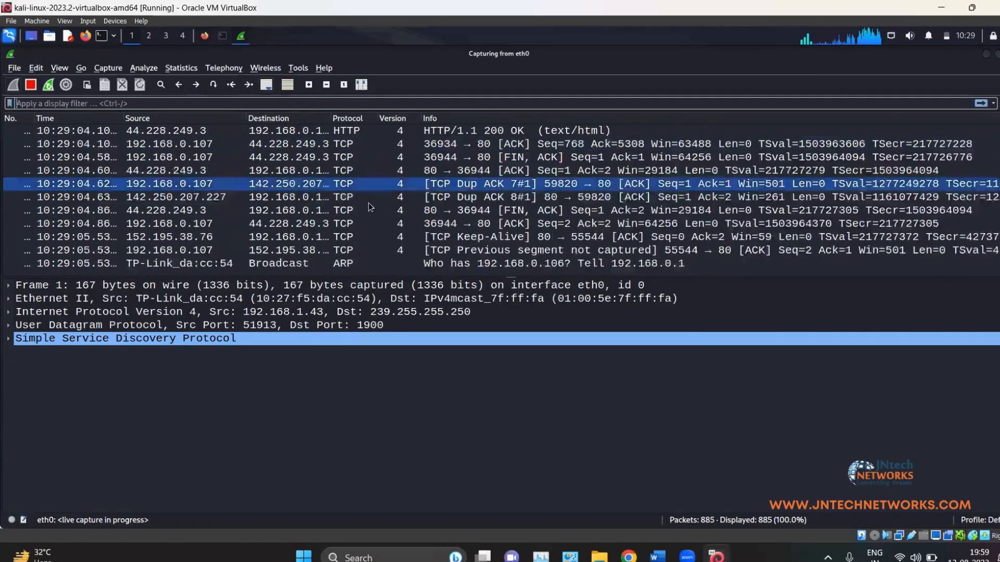
Step: Enable Resolve transport names in Wireshark's Name Resolution preferences
{"action": "scroll", "coordinate": [313, 198], "scroll_direction": "up", "scroll_amount": 6}
{"action": "scroll", "coordinate": [295, 199], "scroll_direction": "up", "scroll_amount": 8}
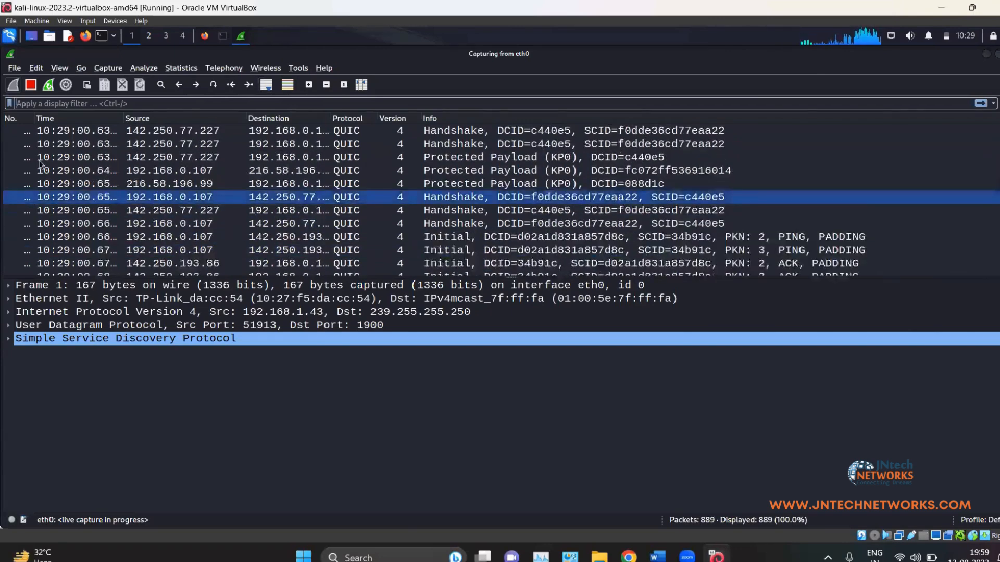
{"action": "left_click", "coordinate": [36, 69]}
{"action": "left_click", "coordinate": [66, 375]}
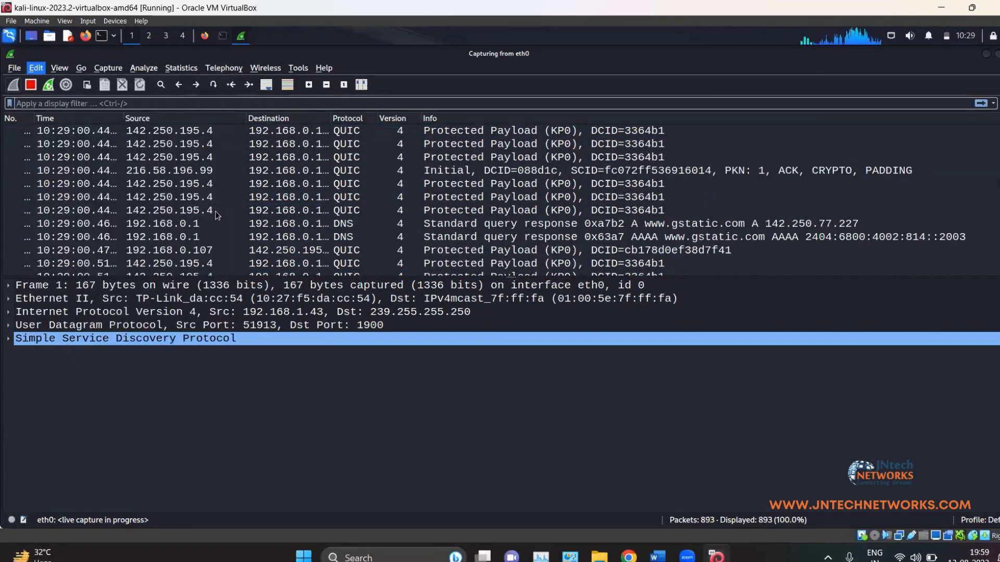
{"action": "left_click", "coordinate": [392, 207]}
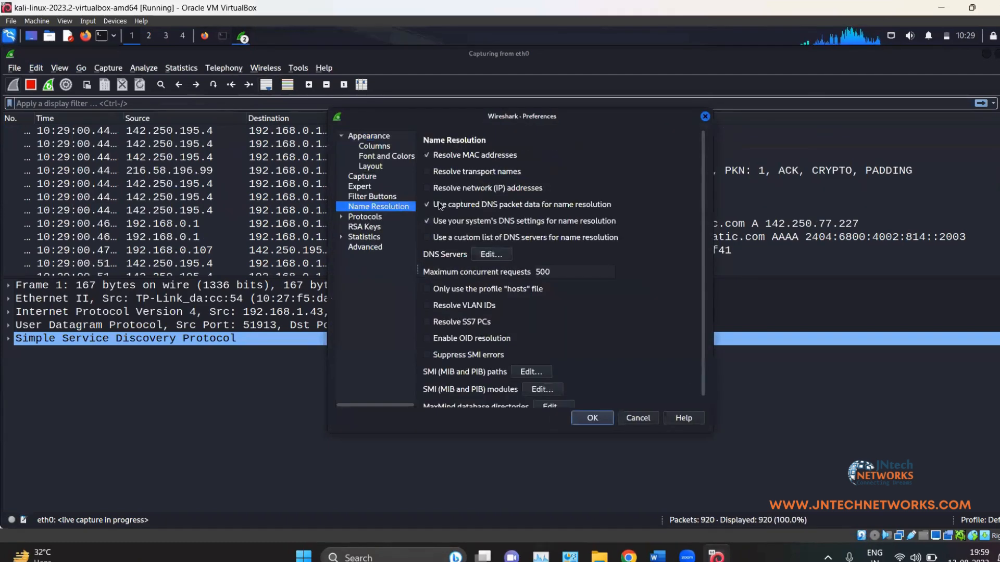
{"action": "left_click", "coordinate": [439, 172]}
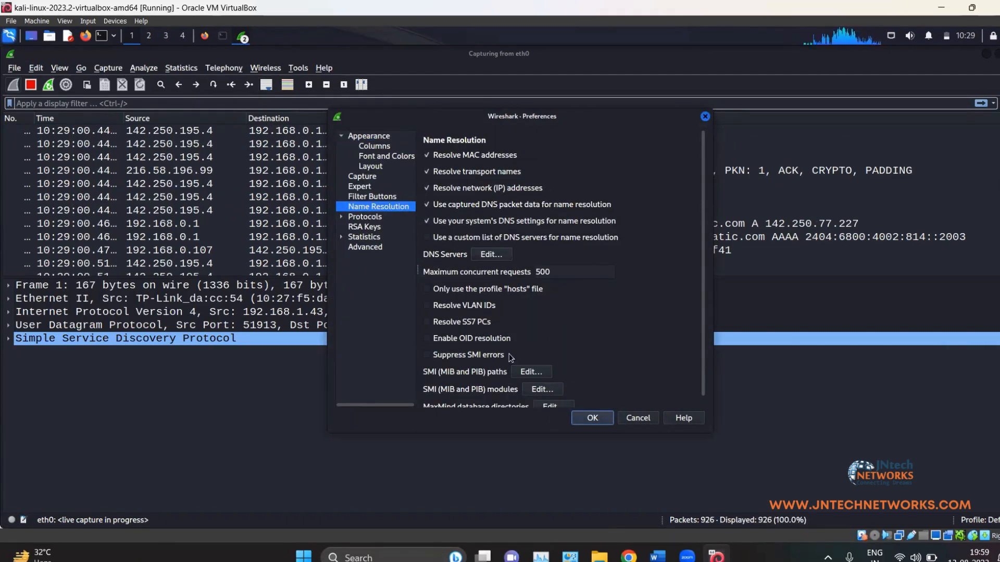
{"action": "left_click", "coordinate": [593, 419]}
Step: Inspect the ACK packet of the google handshake and stop the capture at 978 packets
{"action": "scroll", "coordinate": [292, 186], "scroll_direction": "down", "scroll_amount": 5}
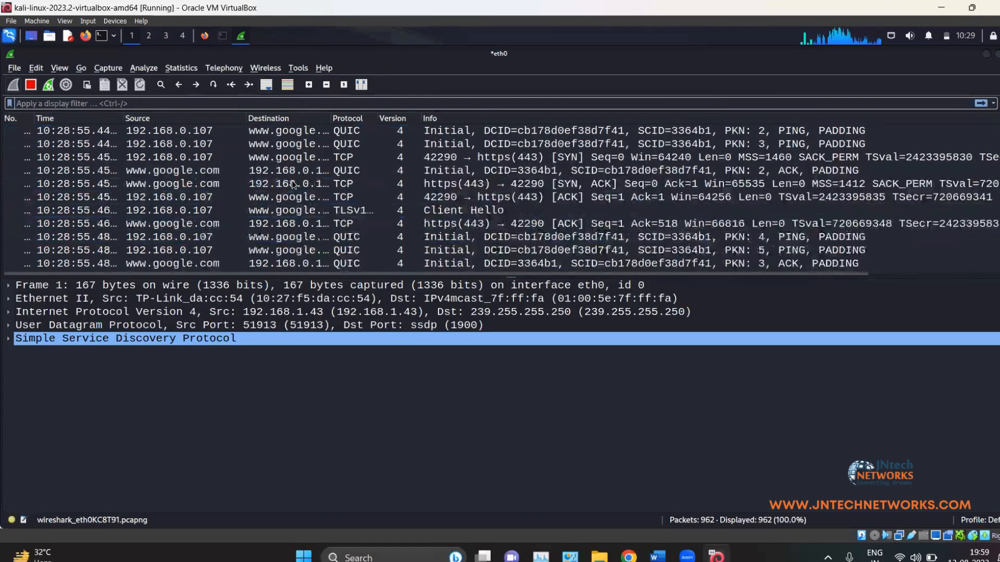
{"action": "left_click", "coordinate": [293, 197]}
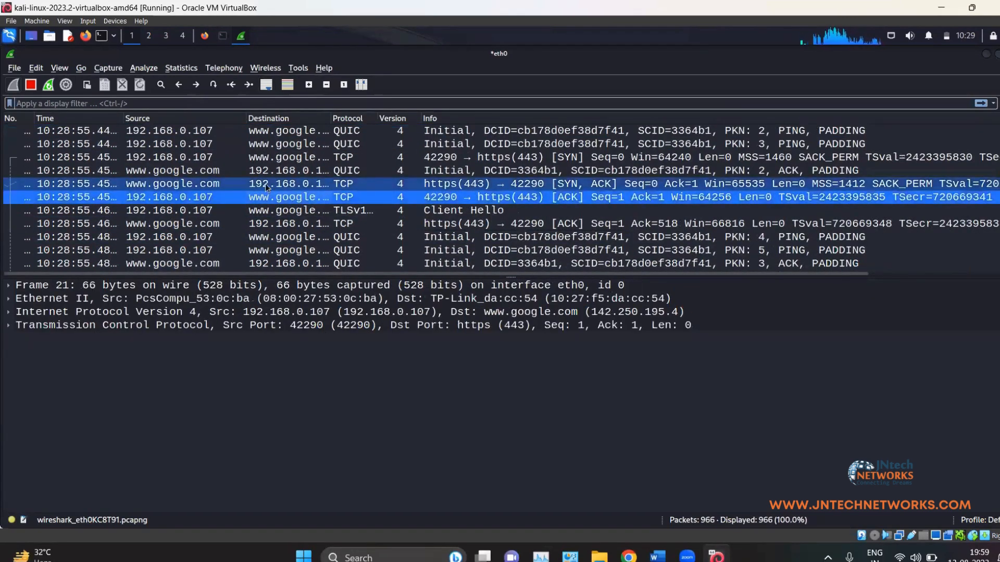
{"action": "scroll", "coordinate": [291, 205], "scroll_direction": "down", "scroll_amount": 8}
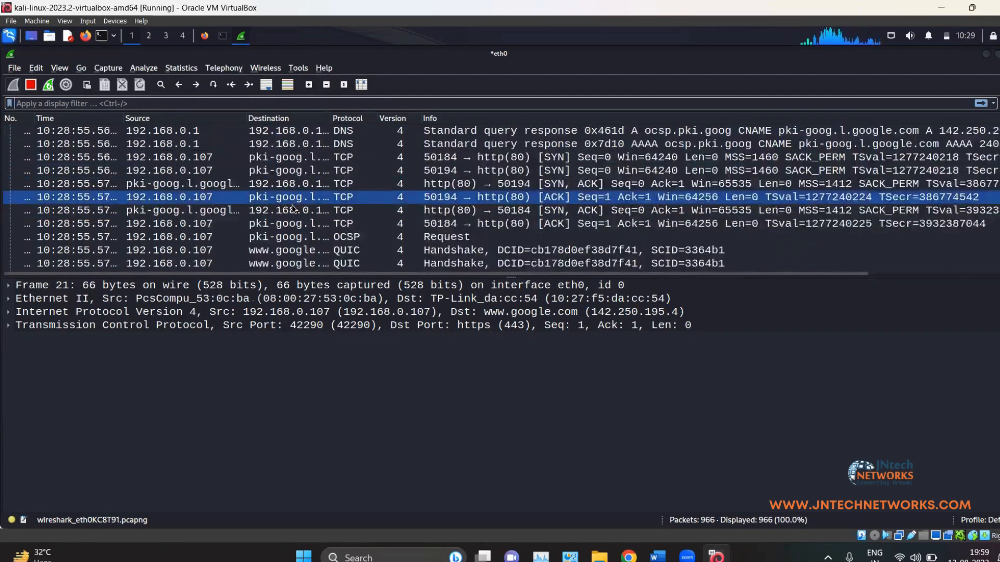
{"action": "scroll", "coordinate": [293, 205], "scroll_direction": "down", "scroll_amount": 10}
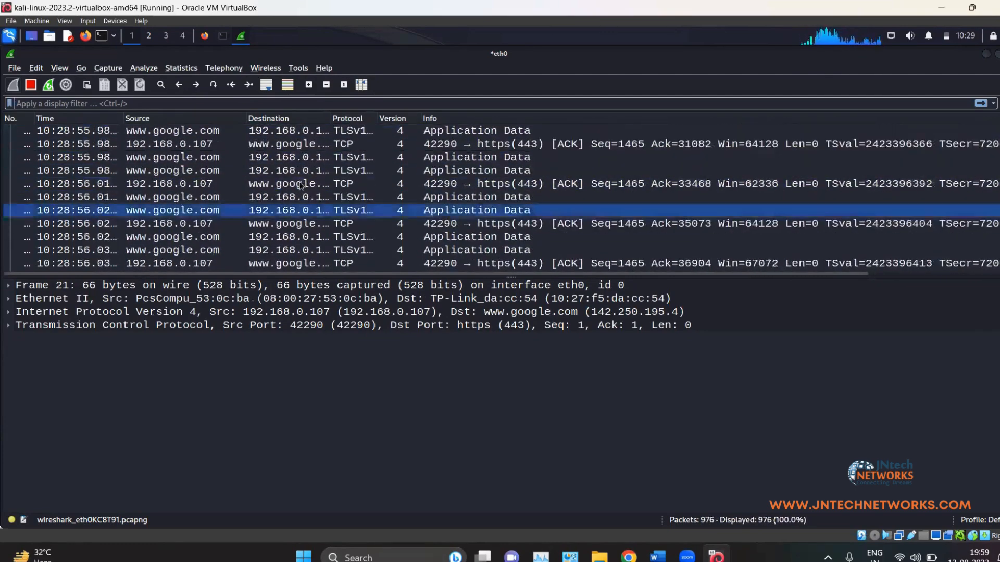
{"action": "scroll", "coordinate": [300, 194], "scroll_direction": "down", "scroll_amount": 4}
{"action": "left_click", "coordinate": [31, 84]}
{"action": "scroll", "coordinate": [415, 205], "scroll_direction": "down", "scroll_amount": 10}
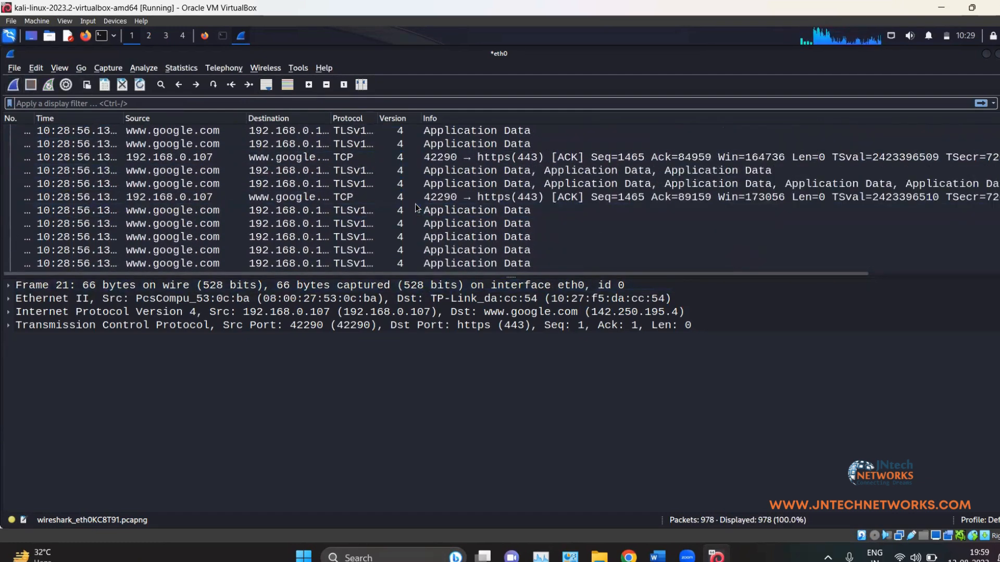
{"action": "scroll", "coordinate": [416, 205], "scroll_direction": "down", "scroll_amount": 8}
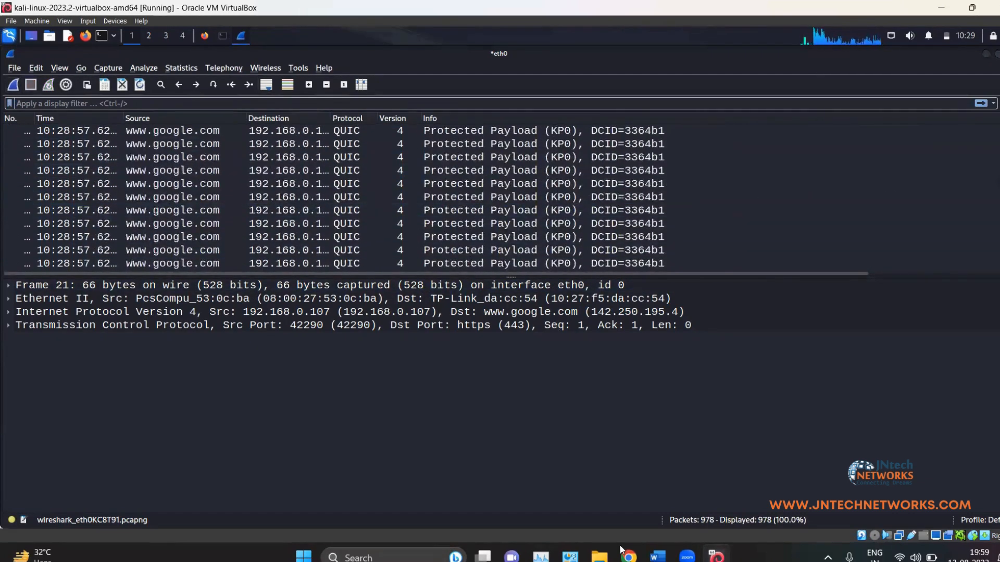
Step: Apply the display filter ip.addr == 44.228.249.3
{"action": "left_click", "coordinate": [261, 103]}
{"action": "type", "text": "ip.add"}
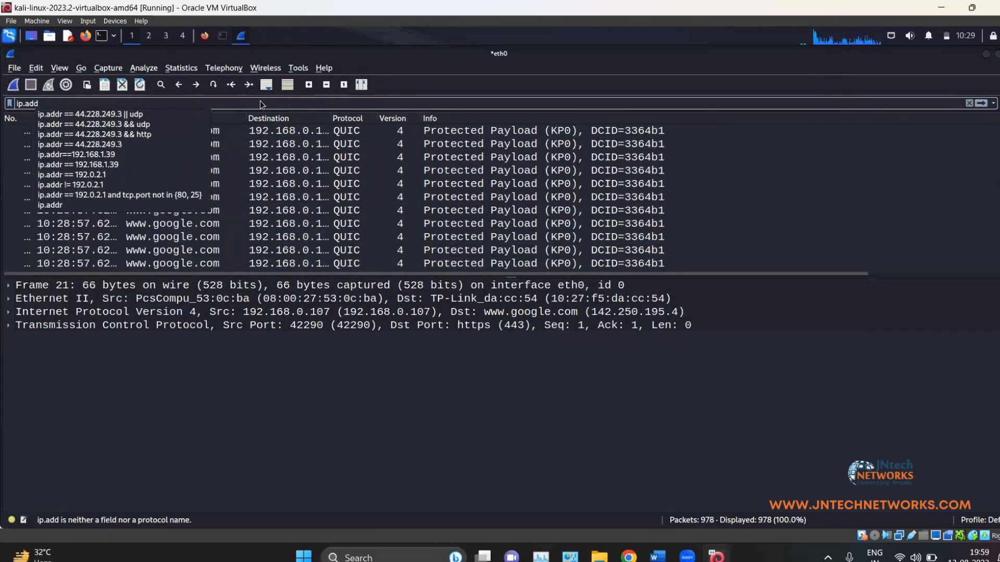
{"action": "key", "text": "Return"}
{"action": "key", "text": "BackSpace"}
{"action": "key", "text": "BackSpace"}
{"action": "key", "text": "BackSpace"}
{"action": "key", "text": "BackSpace"}
{"action": "key", "text": "BackSpace"}
{"action": "key", "text": "BackSpace"}
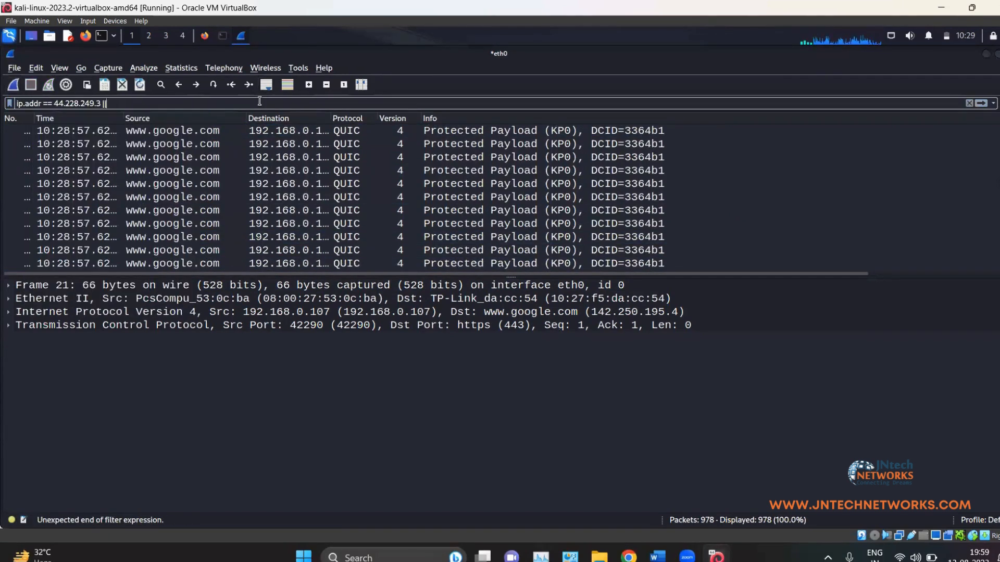
{"action": "key", "text": "Return"}
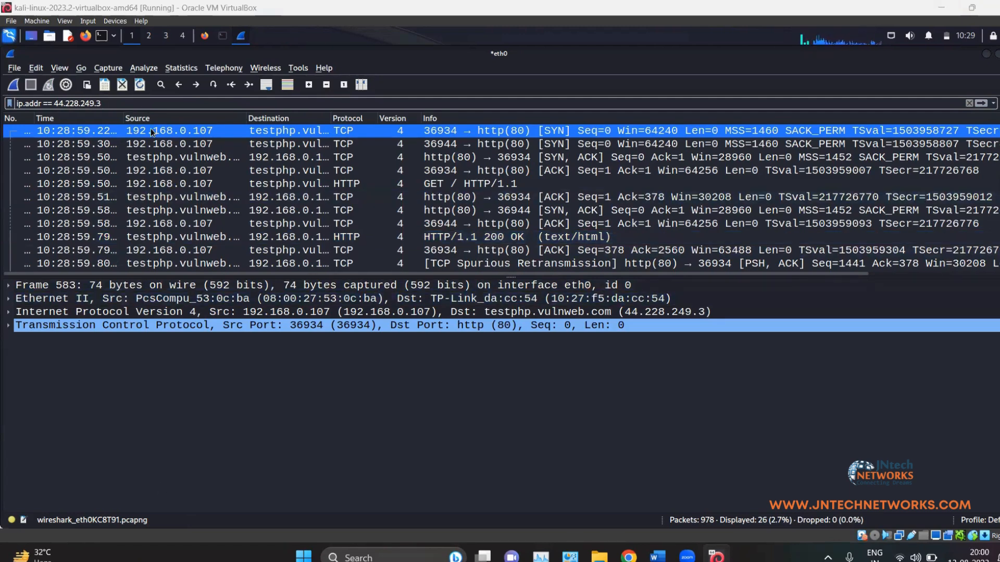
Step: Name 192.168.0.107 as kali_linux and widen the Destination column
{"action": "right_click", "coordinate": [181, 208]}
{"action": "left_click", "coordinate": [182, 210]}
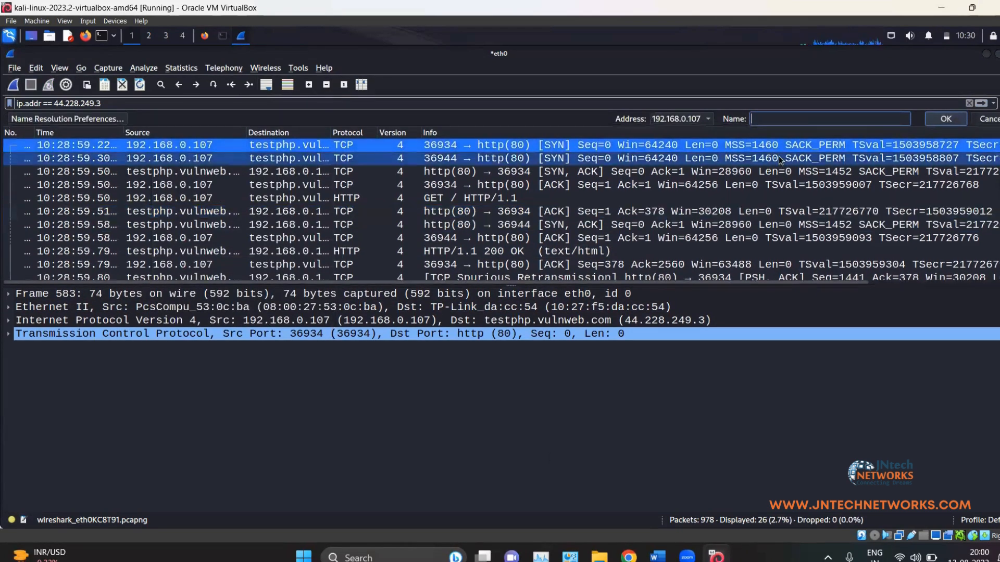
{"action": "type", "text": "kali_linux"}
{"action": "left_click", "coordinate": [946, 119]}
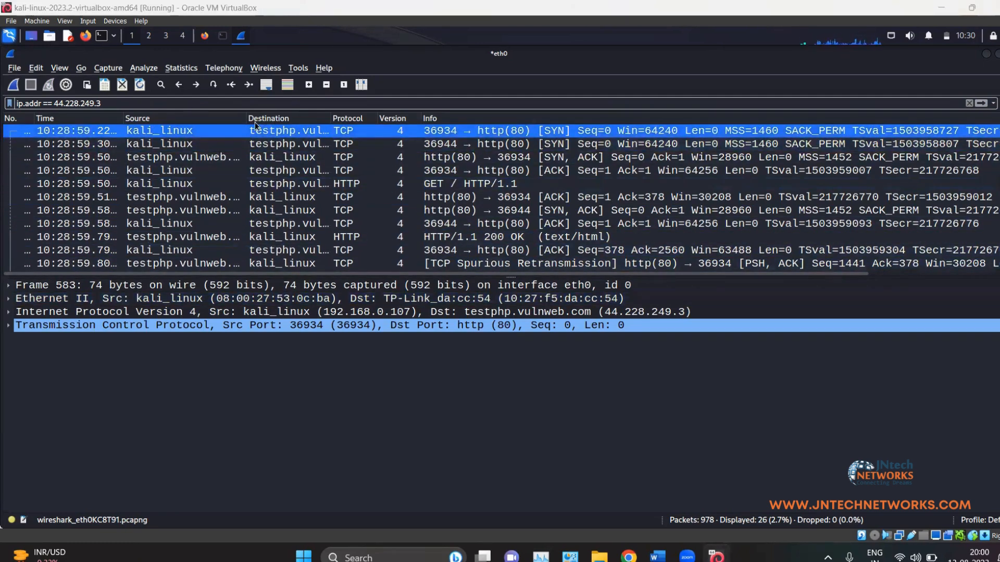
{"action": "left_click_drag", "start_coordinate": [332, 119], "coordinate": [350, 118]}
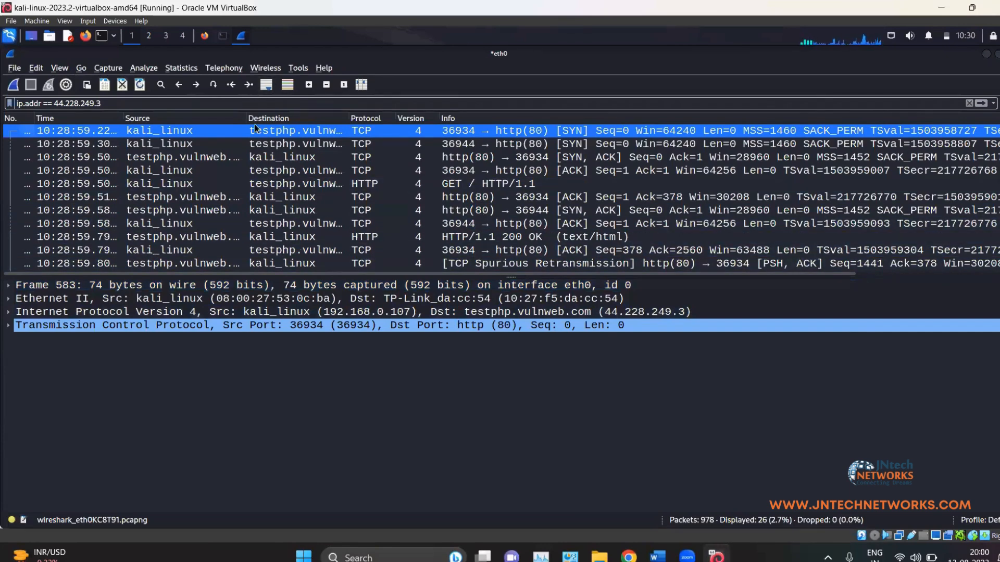
Step: Start a new eth0 capture without saving the old packets, and select the old filter text
{"action": "scroll", "coordinate": [278, 199], "scroll_direction": "down", "scroll_amount": 5}
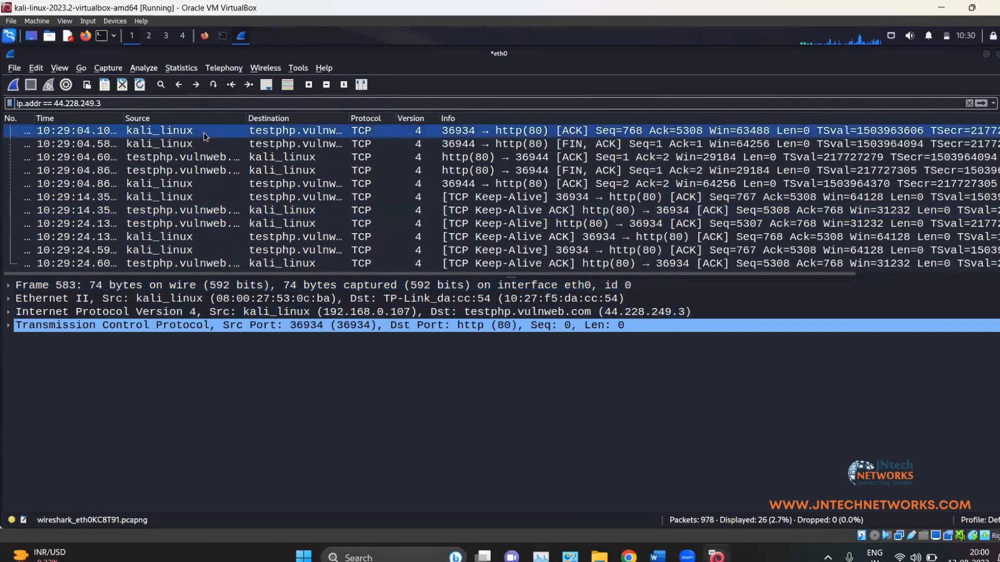
{"action": "scroll", "coordinate": [197, 152], "scroll_direction": "up", "scroll_amount": 5}
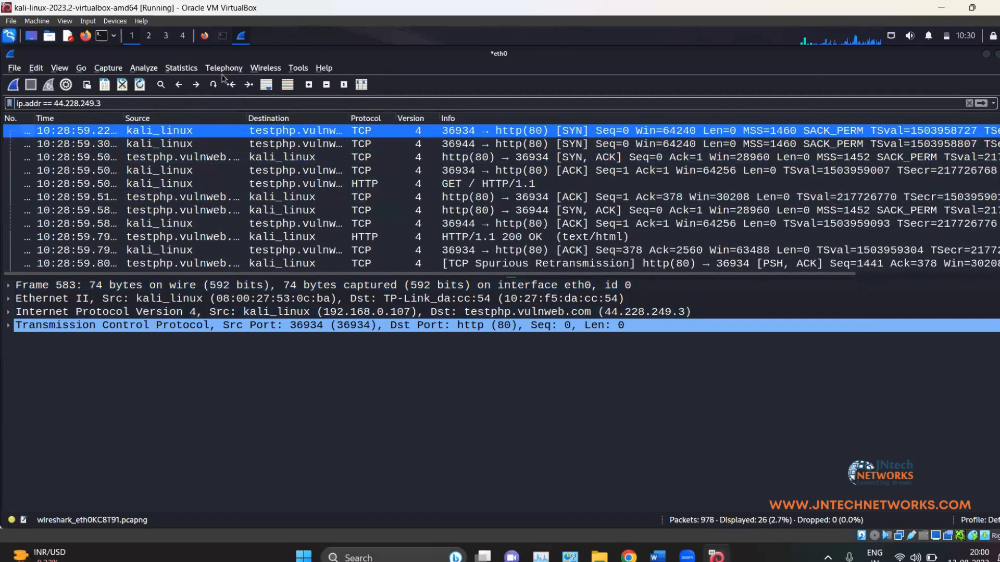
{"action": "left_click", "coordinate": [13, 85]}
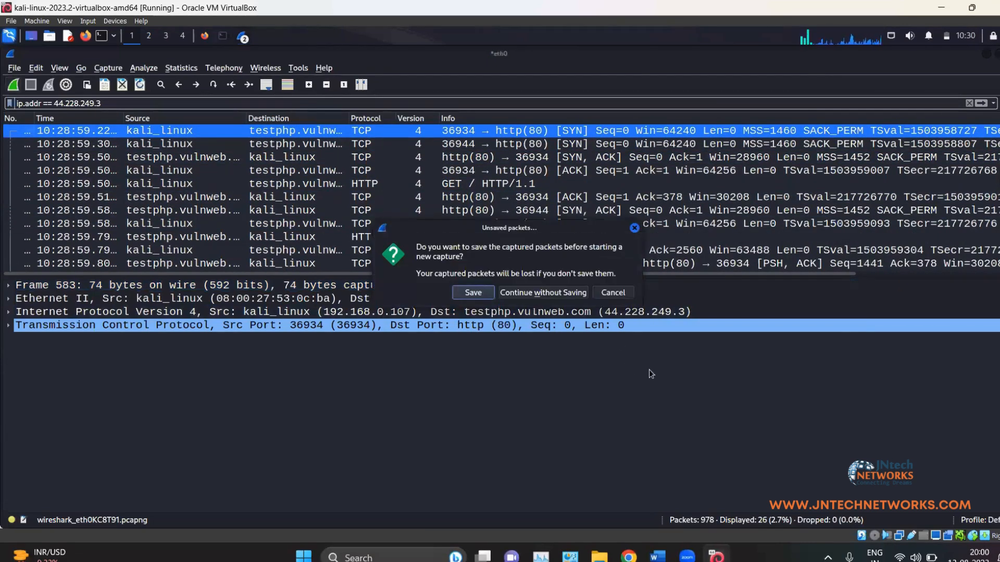
{"action": "left_click", "coordinate": [552, 292]}
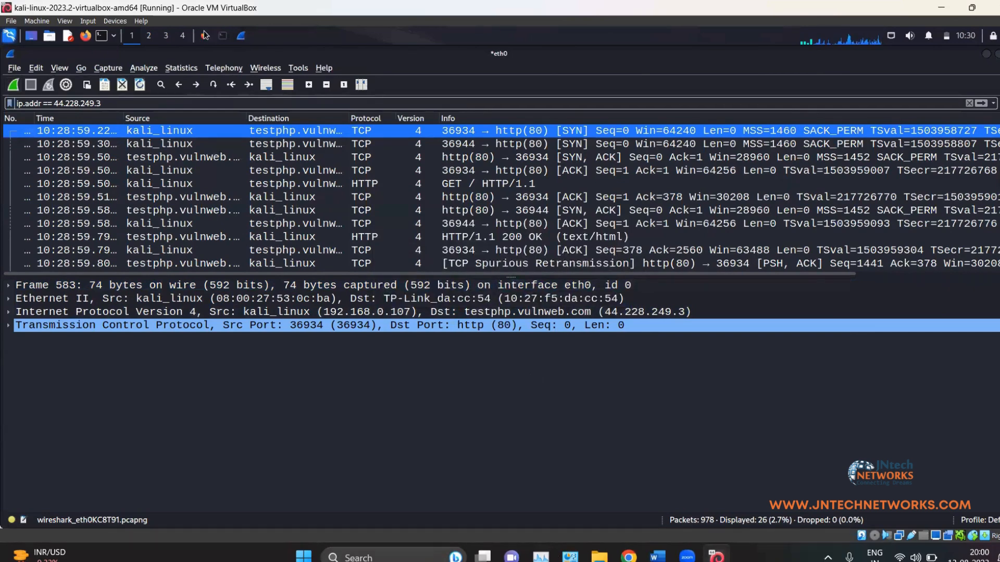
{"action": "left_click_drag", "start_coordinate": [104, 103], "coordinate": [7, 65]}
Step: Clear the display filter, then enter admin as the username on the testphp login page
{"action": "key", "text": "BackSpace"}
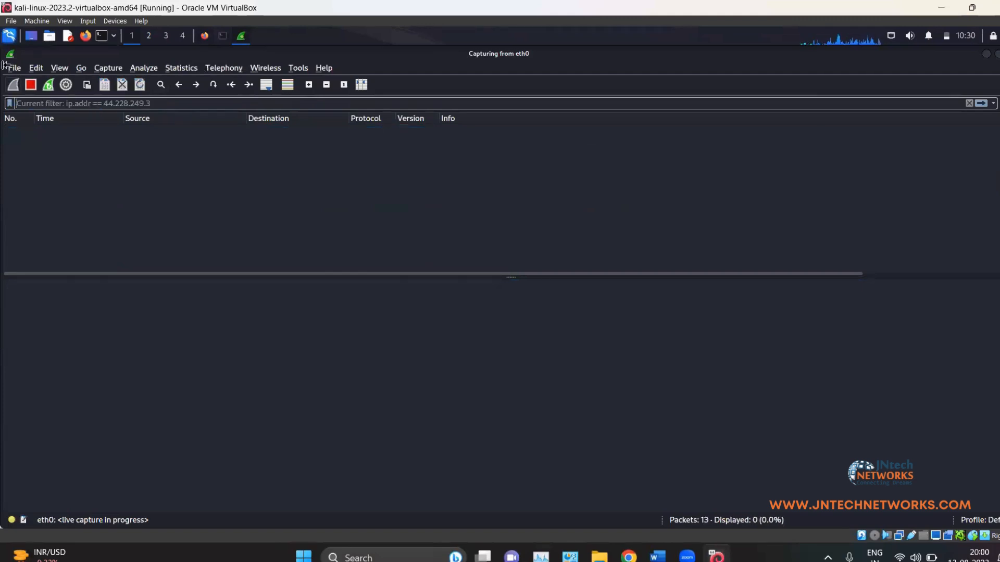
{"action": "key", "text": "Return"}
{"action": "left_click", "coordinate": [206, 36]}
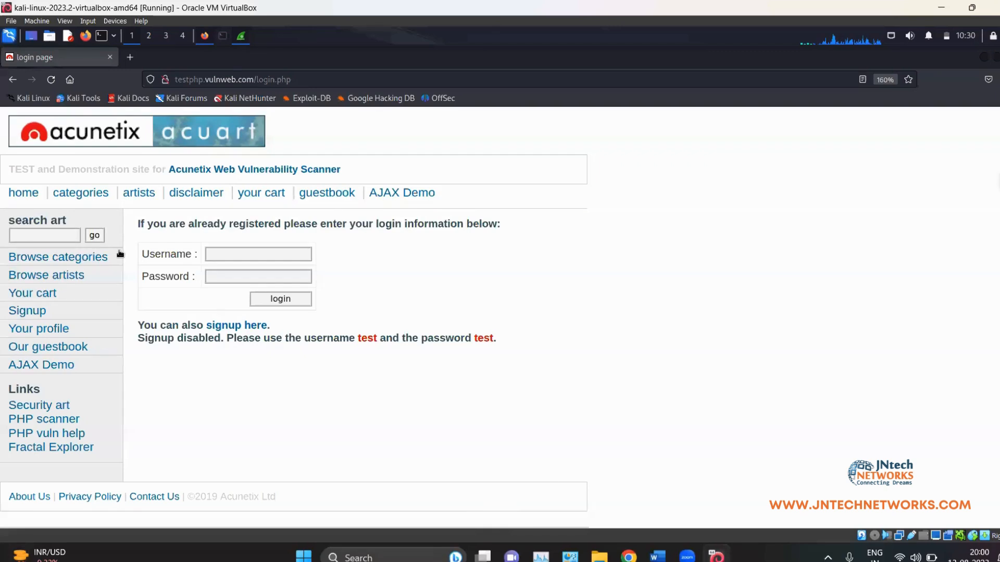
{"action": "left_click", "coordinate": [296, 253]}
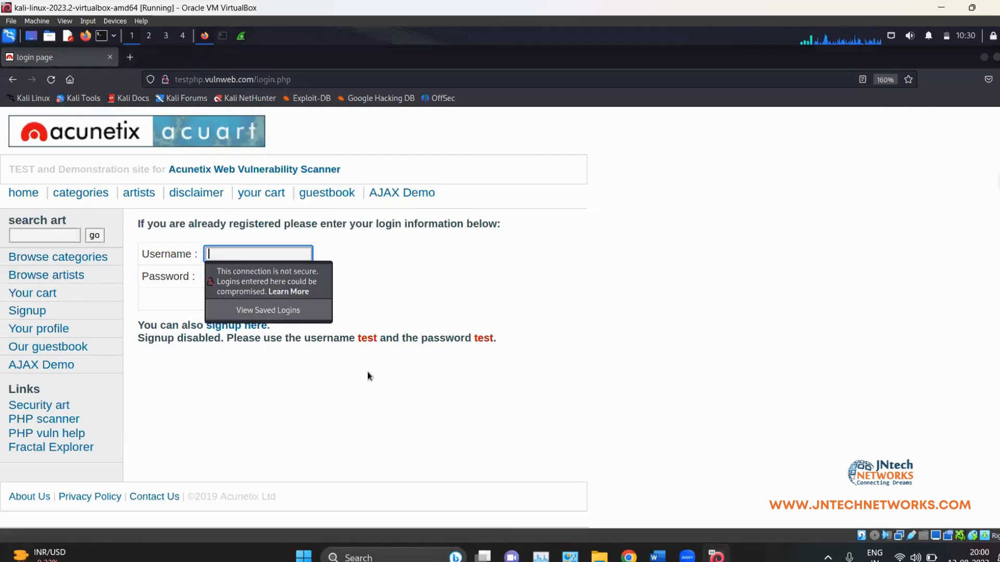
{"action": "type", "text": "admin"}
Step: Enter the password, submit the login, decline saving it, and return to Wireshark
{"action": "left_click", "coordinate": [268, 272]}
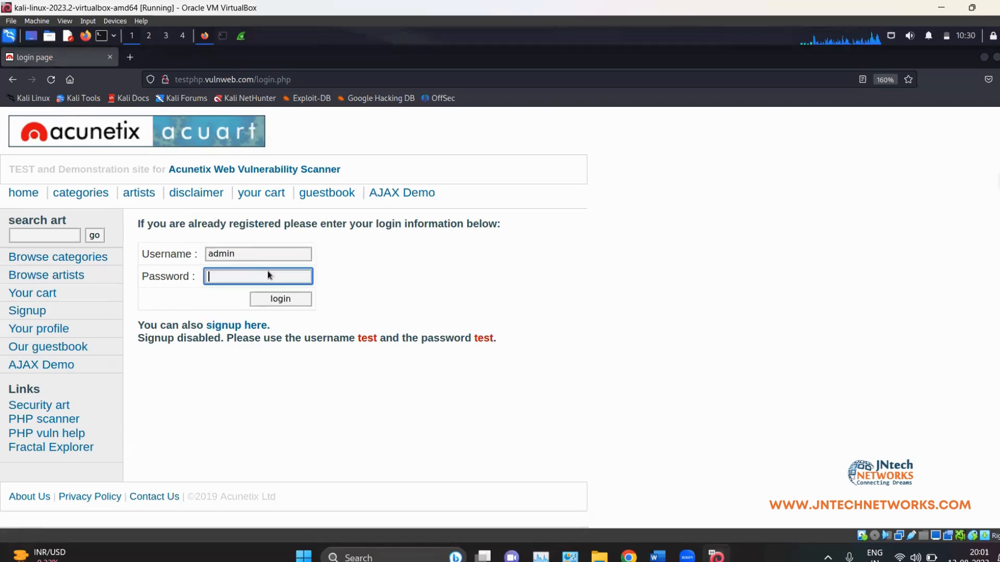
{"action": "type", "text": "admin"}
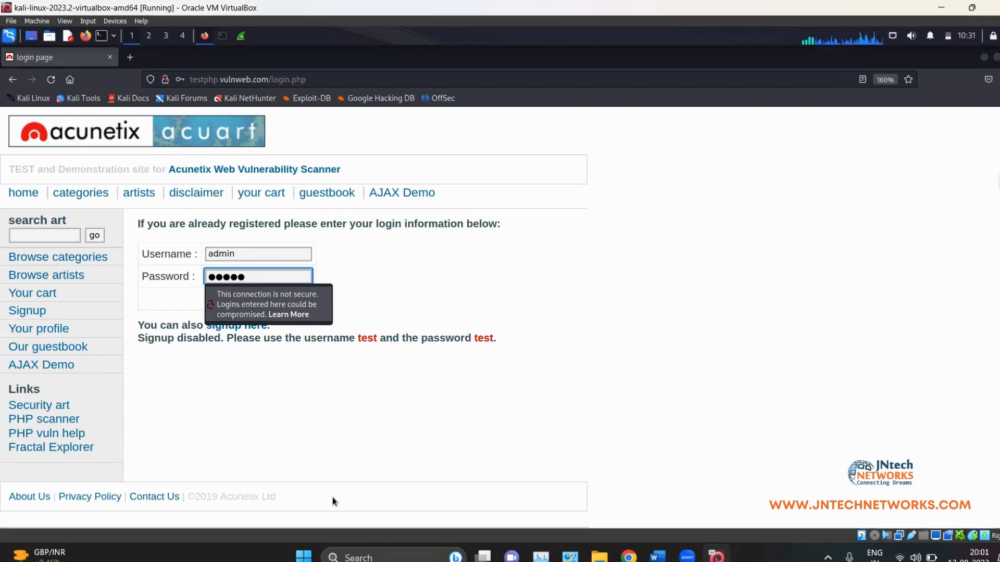
{"action": "key", "text": "Return"}
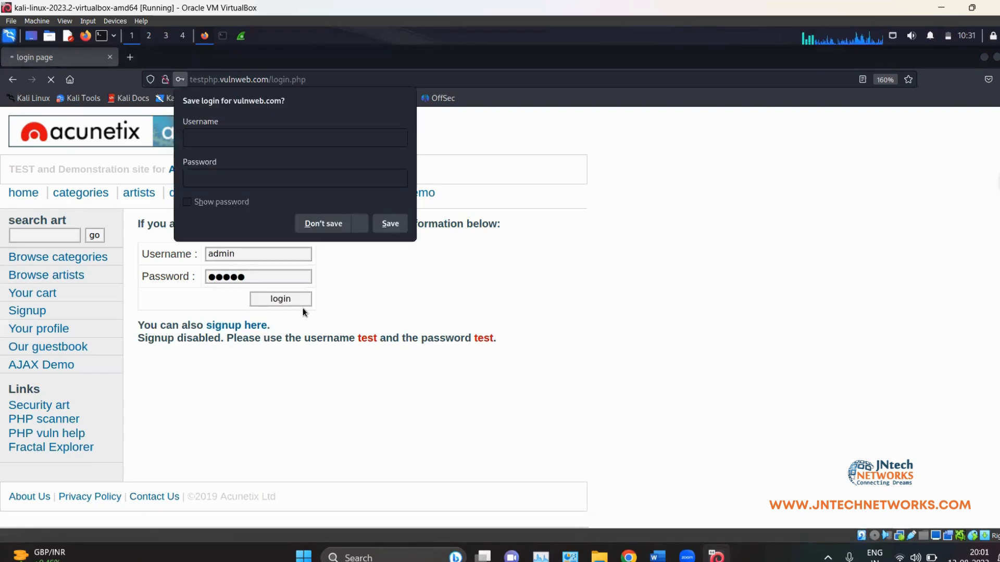
{"action": "left_click", "coordinate": [317, 225]}
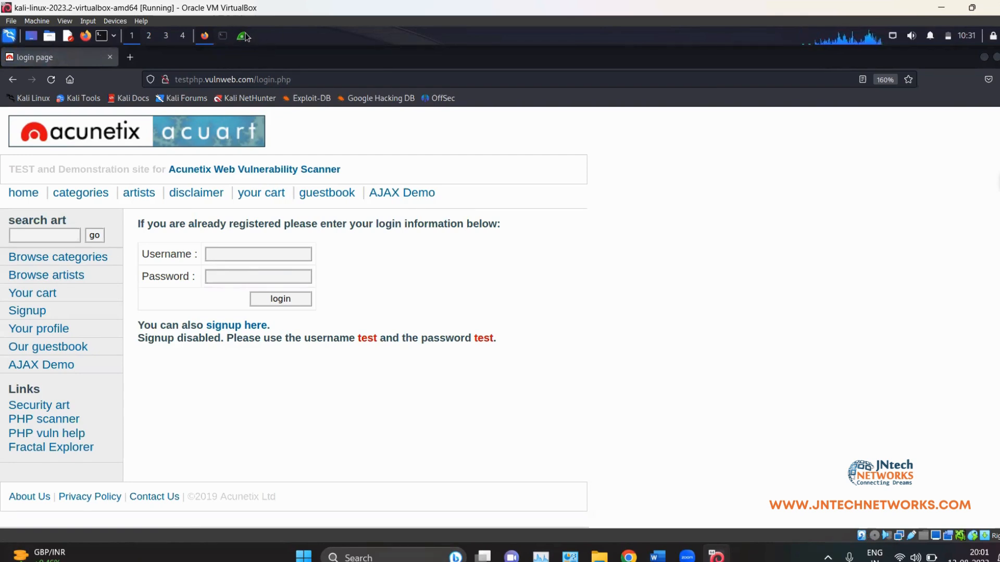
{"action": "left_click", "coordinate": [28, 89]}
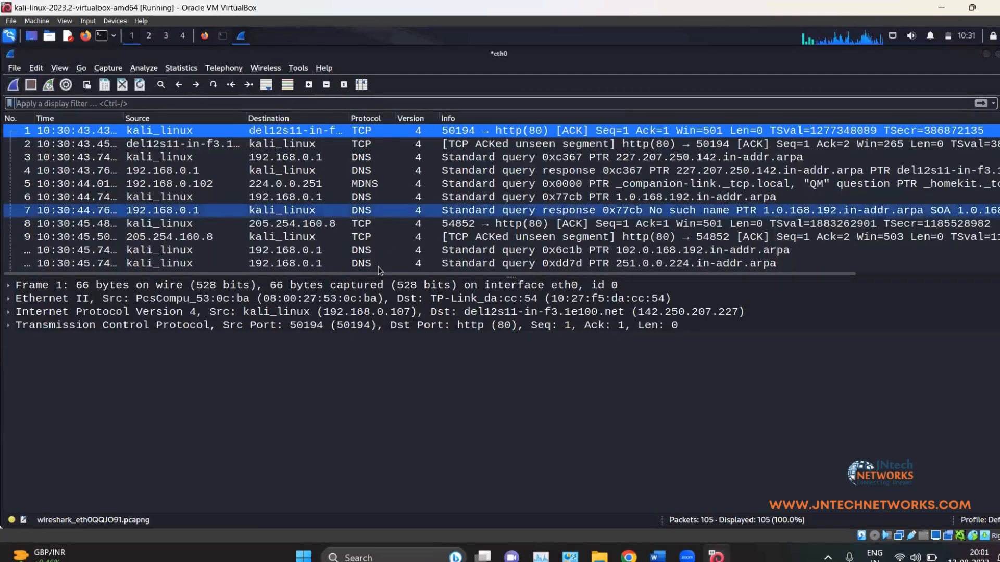
Step: Begin typing an ip.addr == 44 filter and look at the Frame 1 packet details
{"action": "left_click", "coordinate": [297, 104]}
{"action": "type", "text": "ip.addr"}
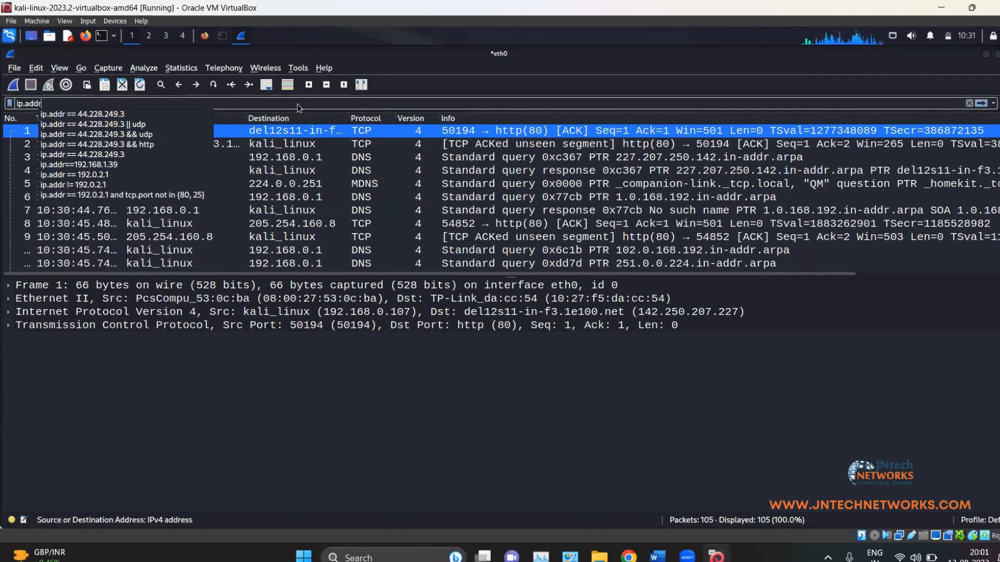
{"action": "type", "text": " =="}
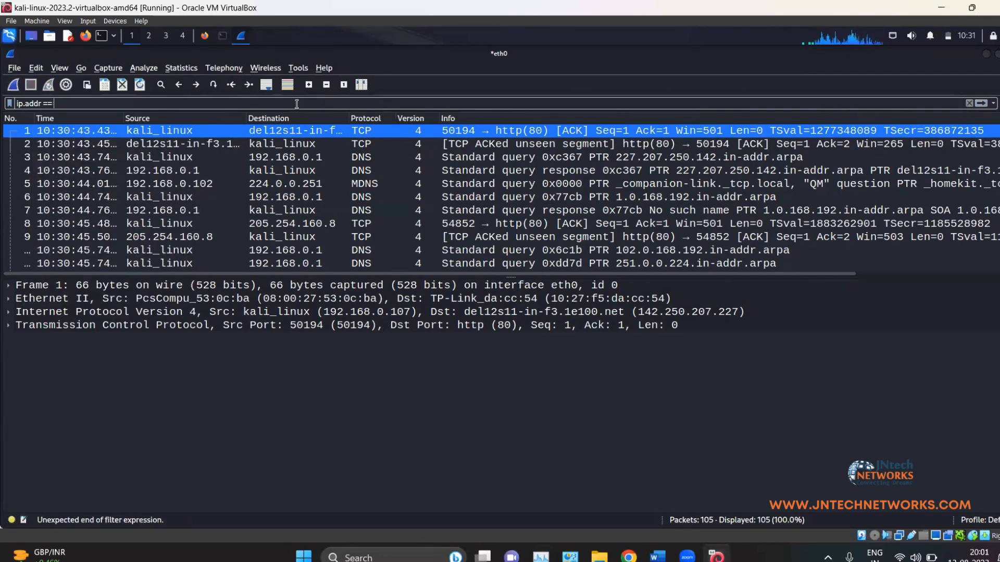
{"action": "left_click", "coordinate": [205, 35]}
{"action": "left_click", "coordinate": [205, 35]}
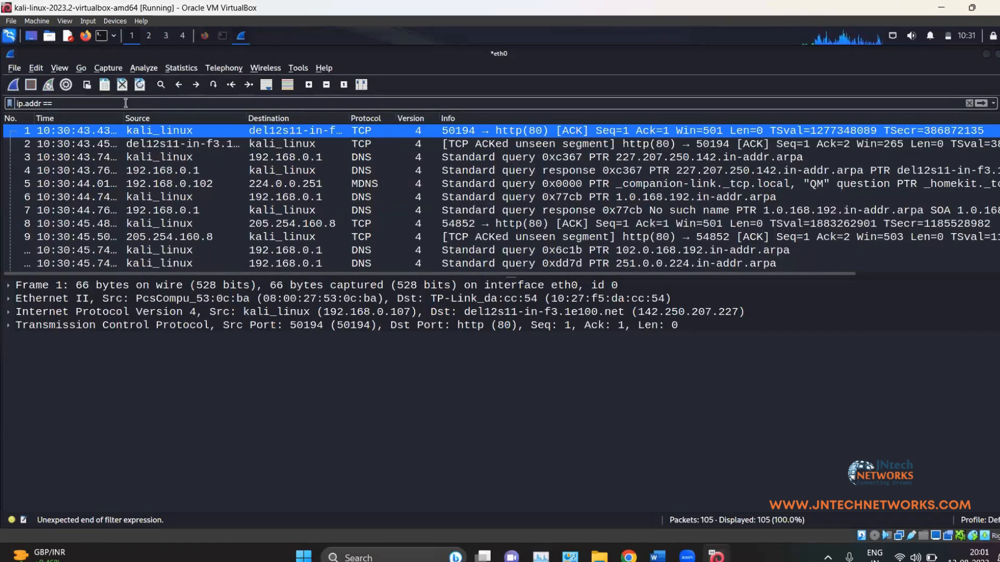
{"action": "type", "text": "44"}
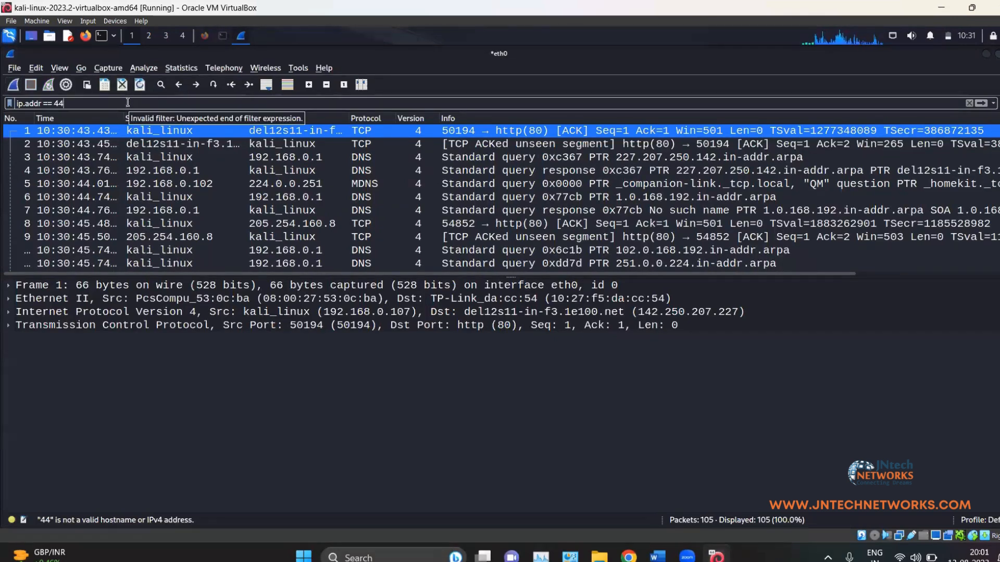
{"action": "left_click", "coordinate": [314, 286]}
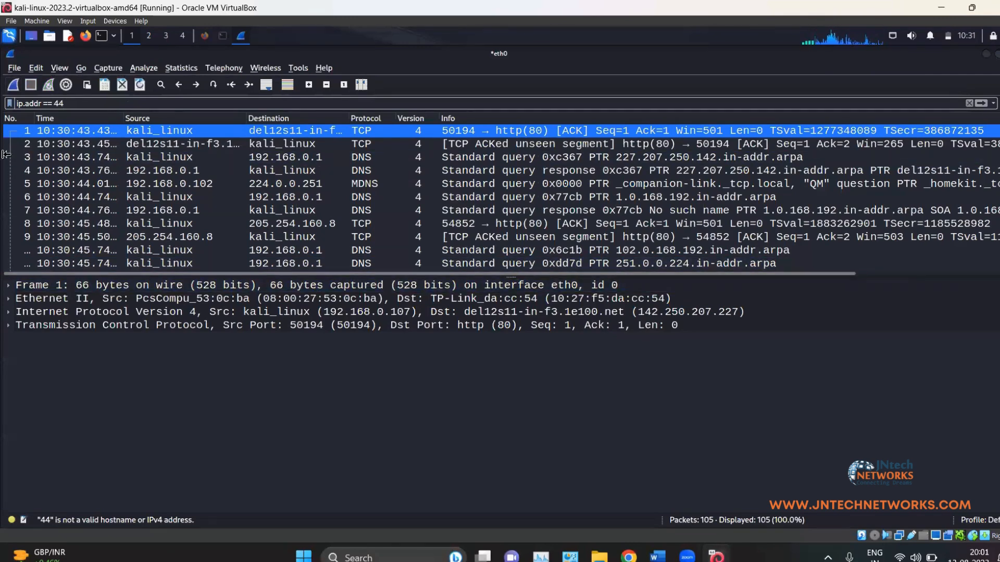
{"action": "scroll", "coordinate": [288, 143], "scroll_direction": "down", "scroll_amount": 10}
{"action": "scroll", "coordinate": [288, 135], "scroll_direction": "down", "scroll_amount": 5}
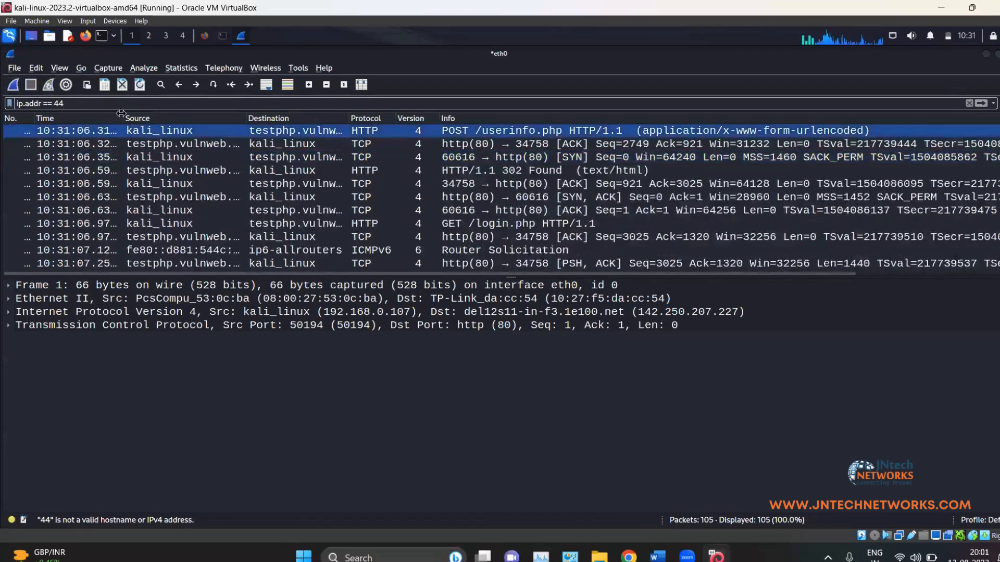
Step: Replace the filter with http, showing 6 of 105 packets, and widen the No. column
{"action": "left_click_drag", "start_coordinate": [68, 104], "coordinate": [19, 104]}
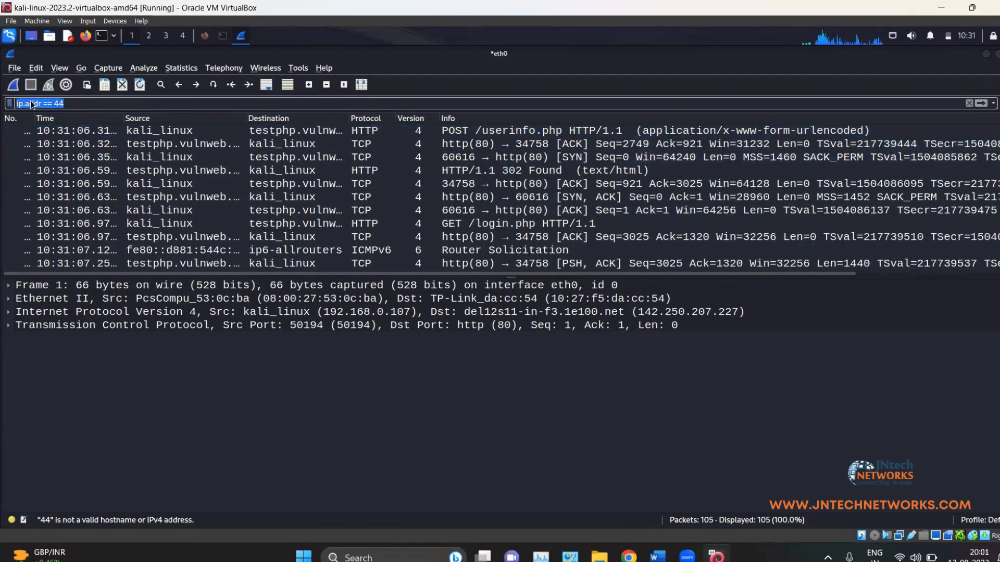
{"action": "type", "text": "hrt"}
{"action": "key", "text": "BackSpace"}
{"action": "key", "text": "BackSpace"}
{"action": "type", "text": "ttp"}
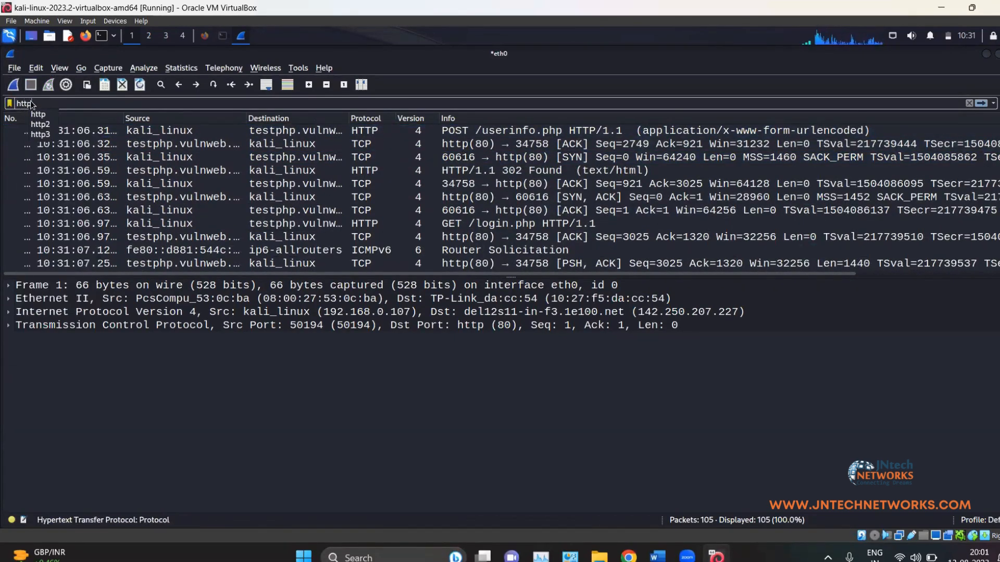
{"action": "key", "text": "Return"}
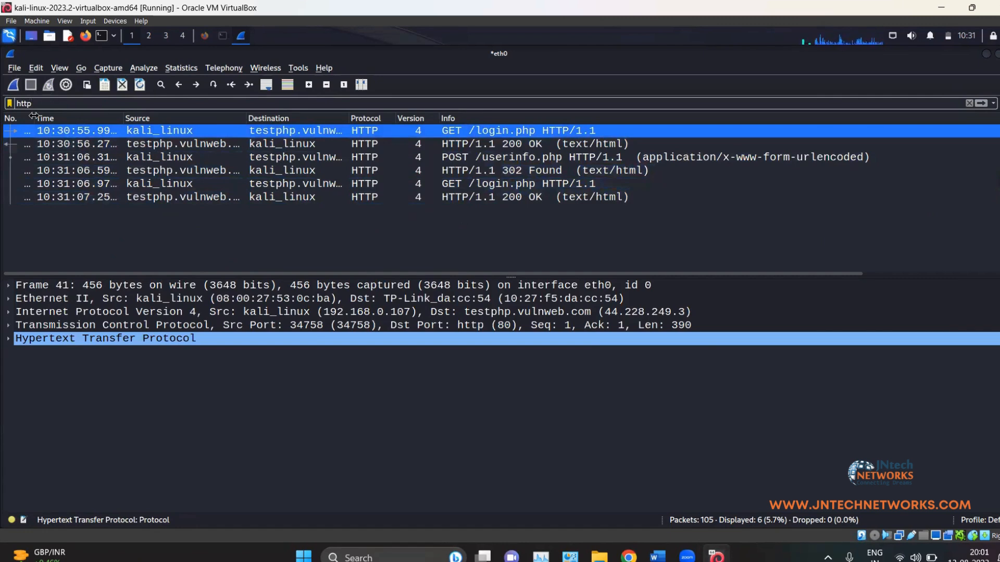
{"action": "left_click_drag", "start_coordinate": [56, 116], "coordinate": [63, 116]}
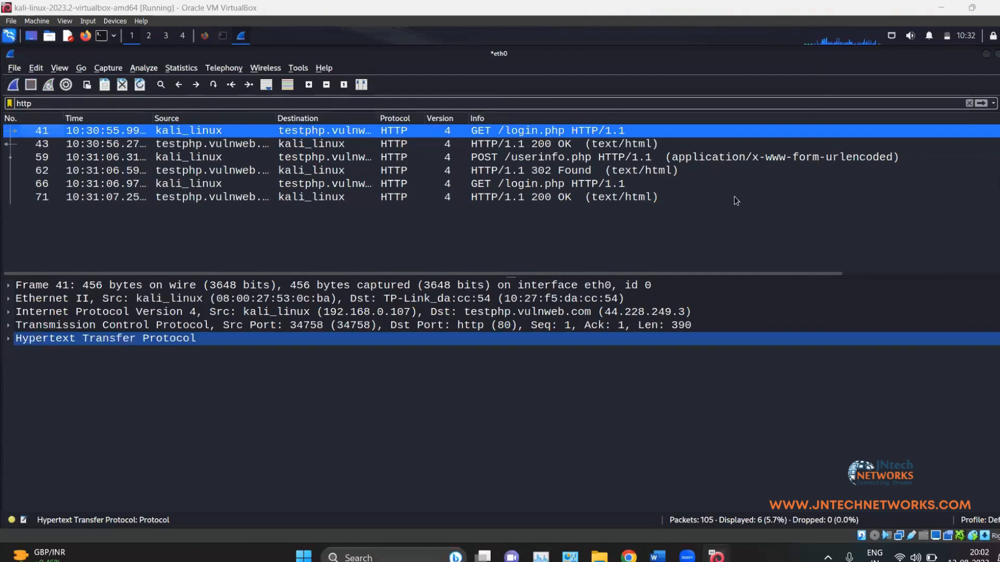
Step: Open packet 59, the login POST, in its own window and inspect its submitted pass field
{"action": "double_click", "coordinate": [468, 157]}
{"action": "left_click", "coordinate": [114, 165]}
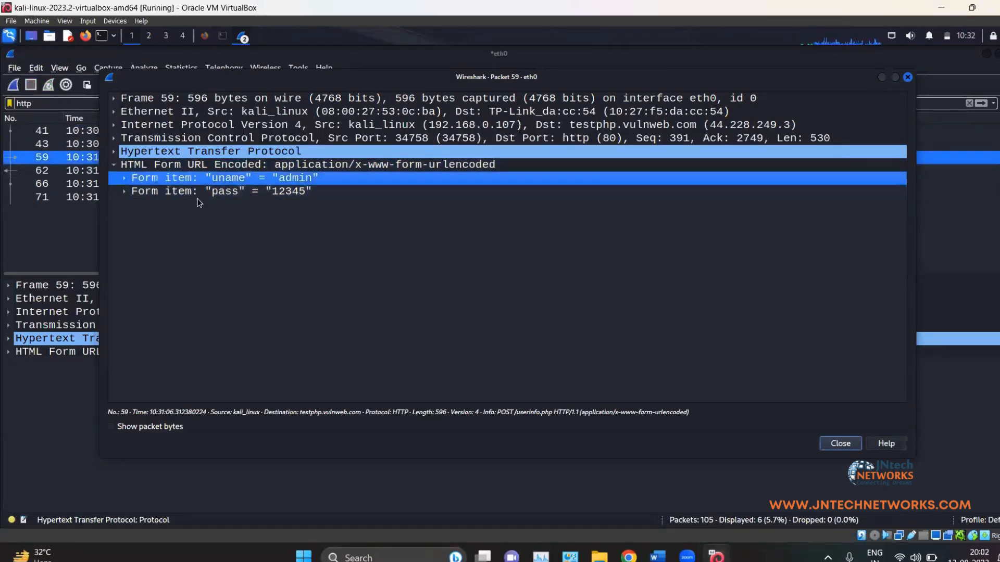
{"action": "left_click", "coordinate": [183, 192]}
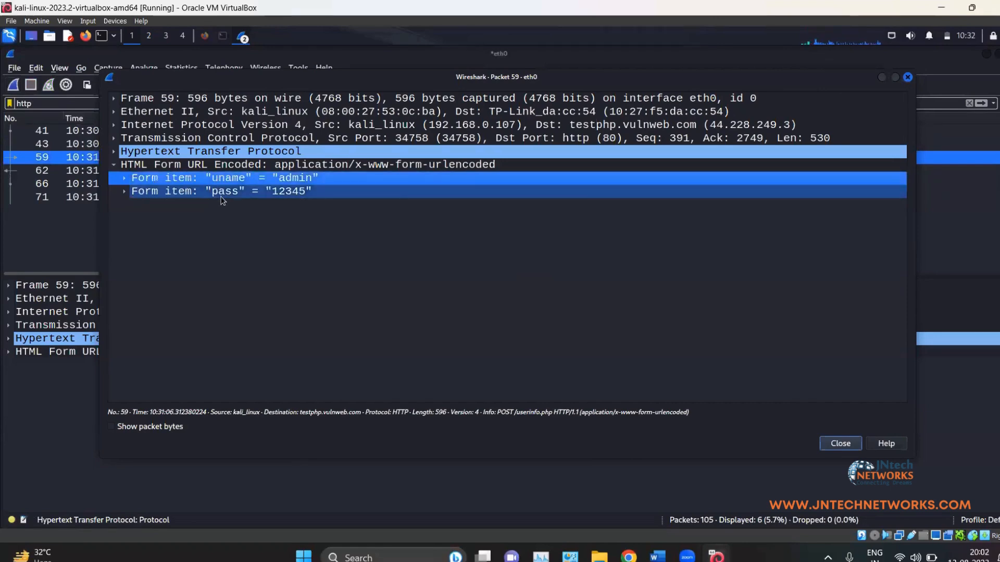
Step: Expand the HTTP headers, check the POST /userinfo.php line and User-Agent, then close the window
{"action": "left_click", "coordinate": [148, 153]}
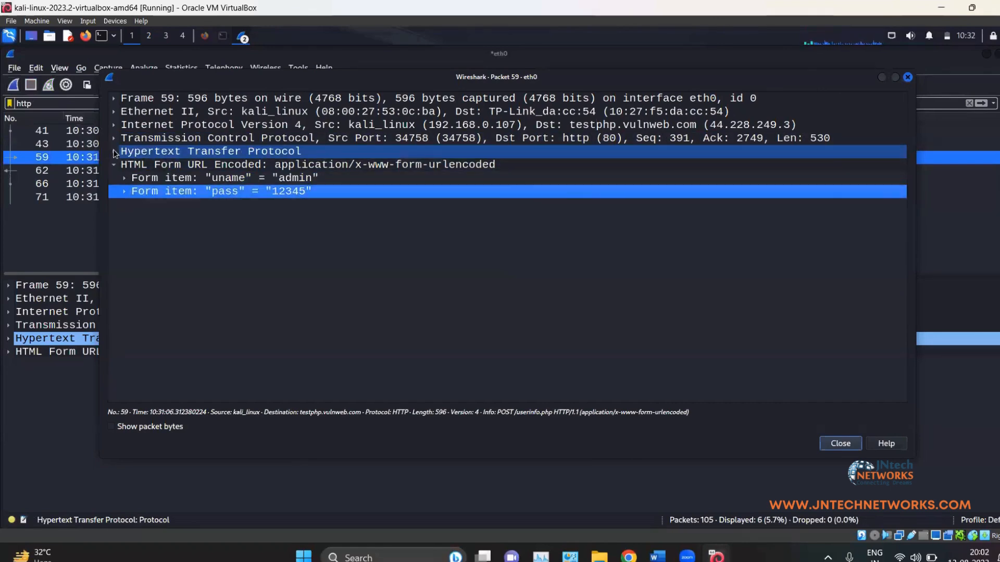
{"action": "left_click", "coordinate": [114, 151]}
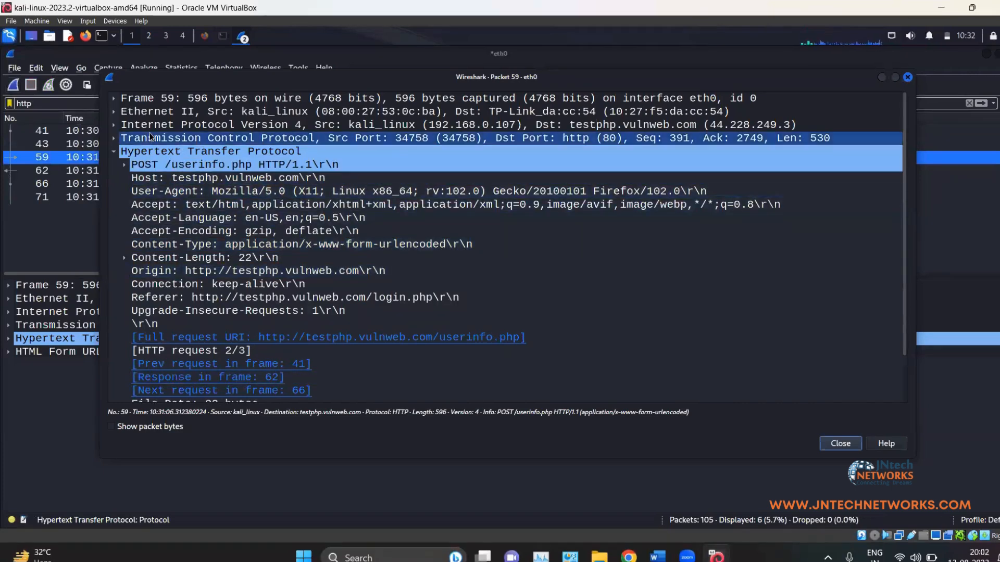
{"action": "left_click", "coordinate": [127, 167]}
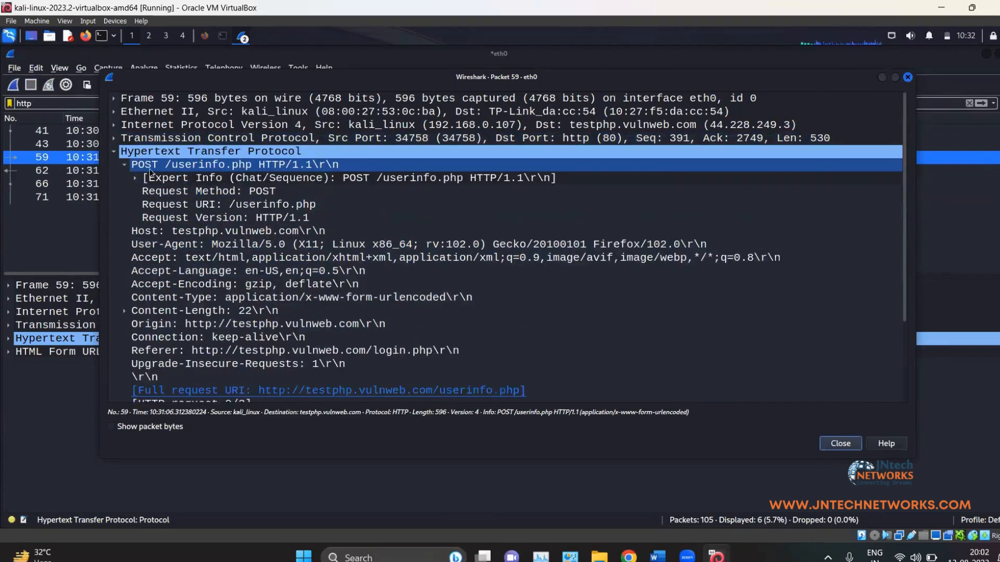
{"action": "left_click", "coordinate": [126, 164]}
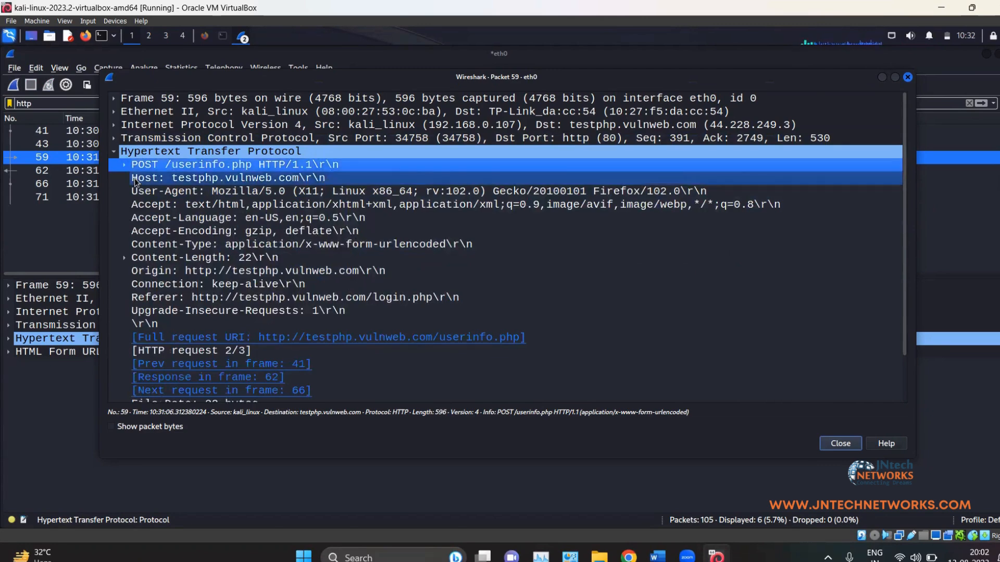
{"action": "left_click", "coordinate": [156, 192]}
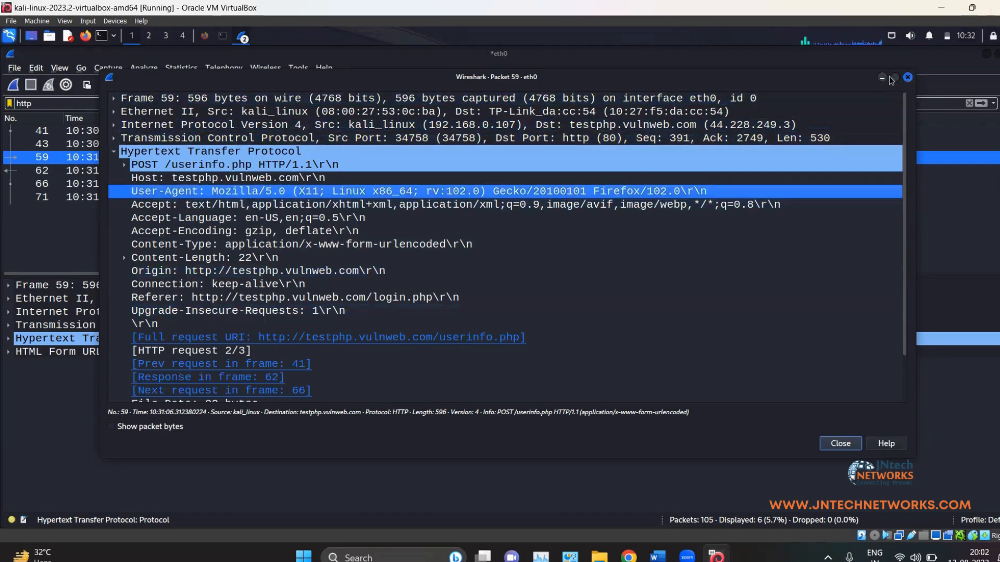
{"action": "left_click", "coordinate": [907, 78]}
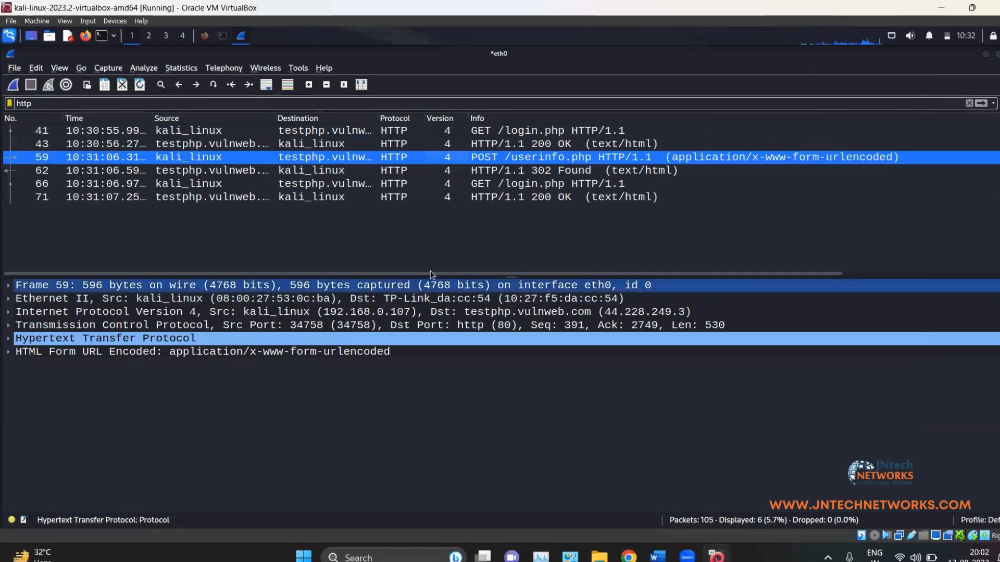
Step: Delete the http filter and open Preferences at the Name Resolution page
{"action": "left_click", "coordinate": [59, 106]}
{"action": "key", "text": "BackSpace"}
{"action": "key", "text": "BackSpace"}
{"action": "key", "text": "BackSpace"}
{"action": "key", "text": "BackSpace"}
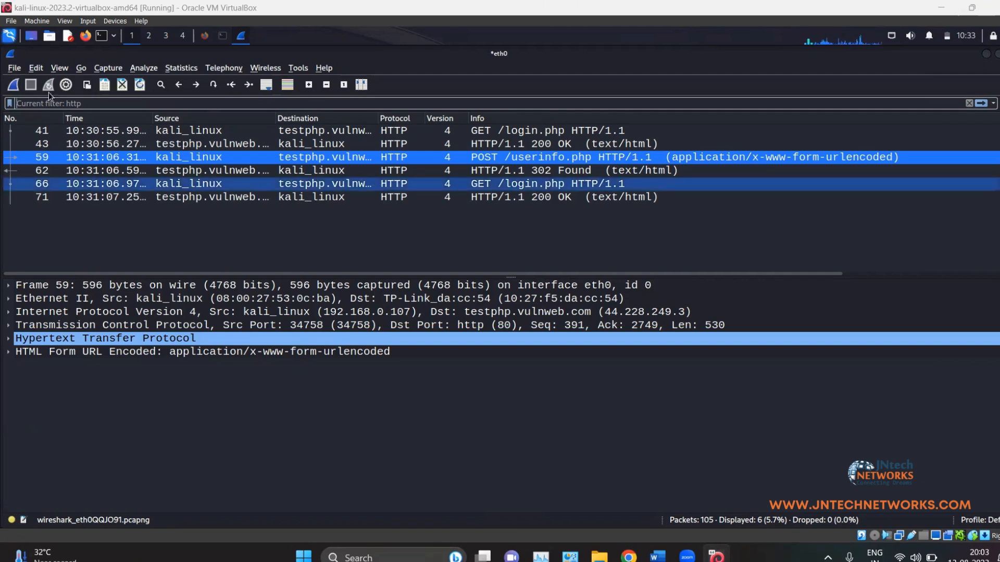
{"action": "left_click", "coordinate": [36, 67]}
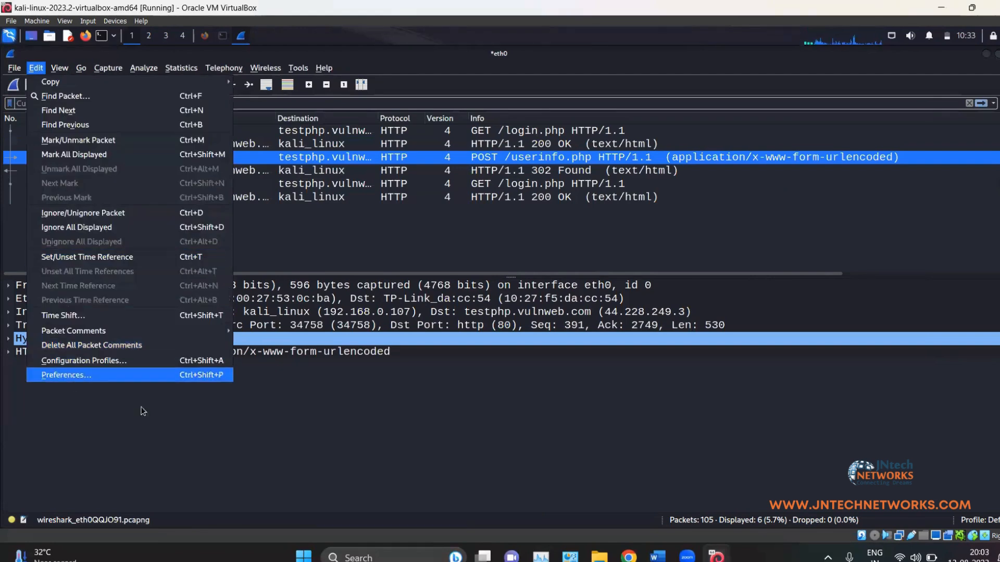
{"action": "left_click", "coordinate": [75, 379]}
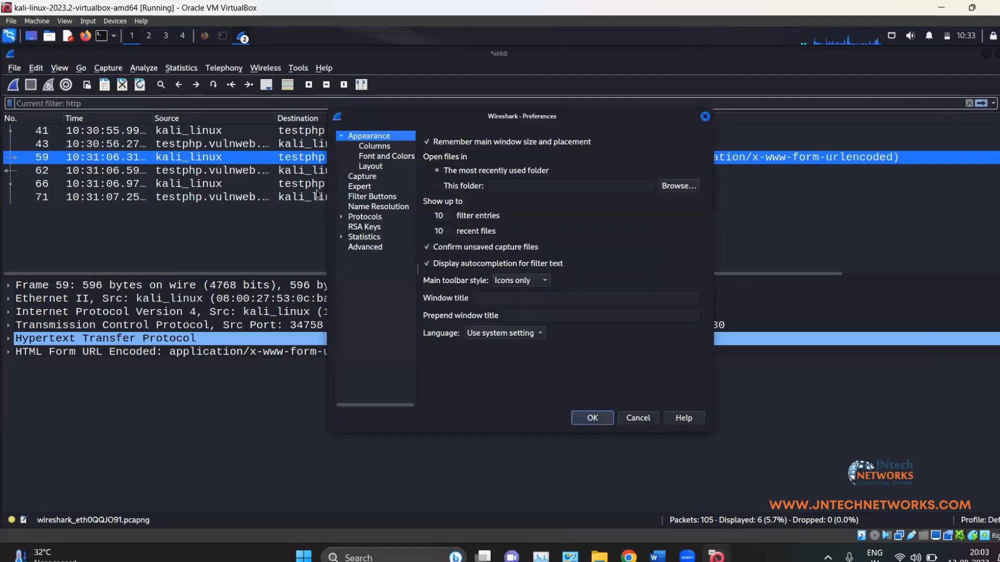
{"action": "left_click", "coordinate": [355, 197]}
{"action": "left_click", "coordinate": [354, 208]}
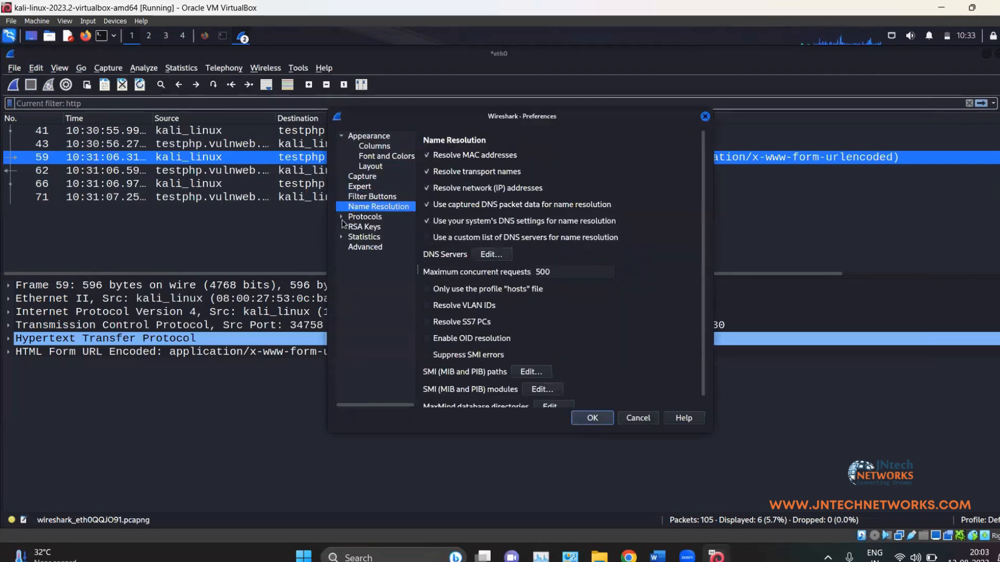
Step: Browse the Protocols, Statistics and Advanced preference pages, then close Preferences unchanged
{"action": "left_click", "coordinate": [342, 219]}
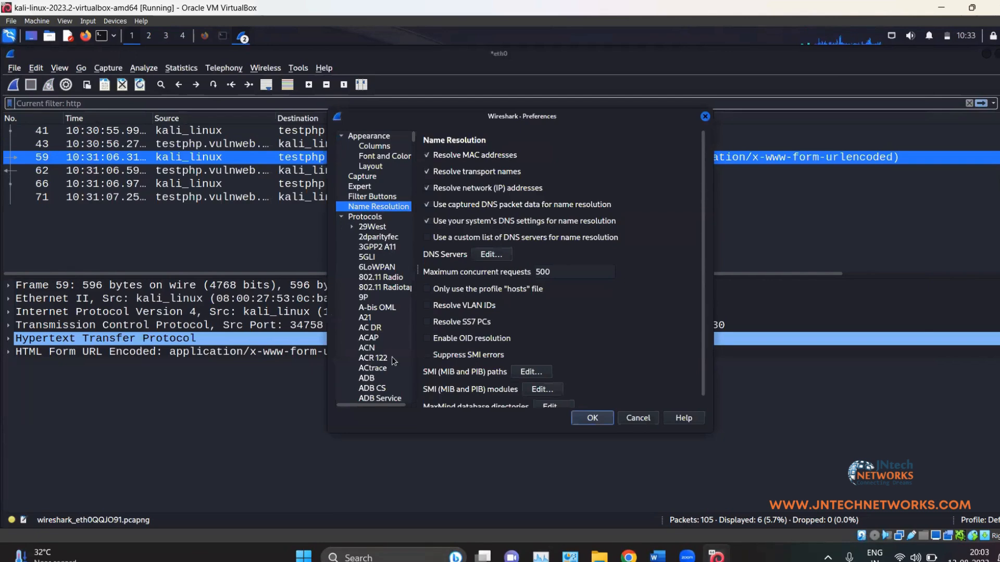
{"action": "scroll", "coordinate": [382, 250], "scroll_direction": "down", "scroll_amount": 10}
{"action": "scroll", "coordinate": [382, 250], "scroll_direction": "up", "scroll_amount": 7}
{"action": "scroll", "coordinate": [382, 251], "scroll_direction": "up", "scroll_amount": 3}
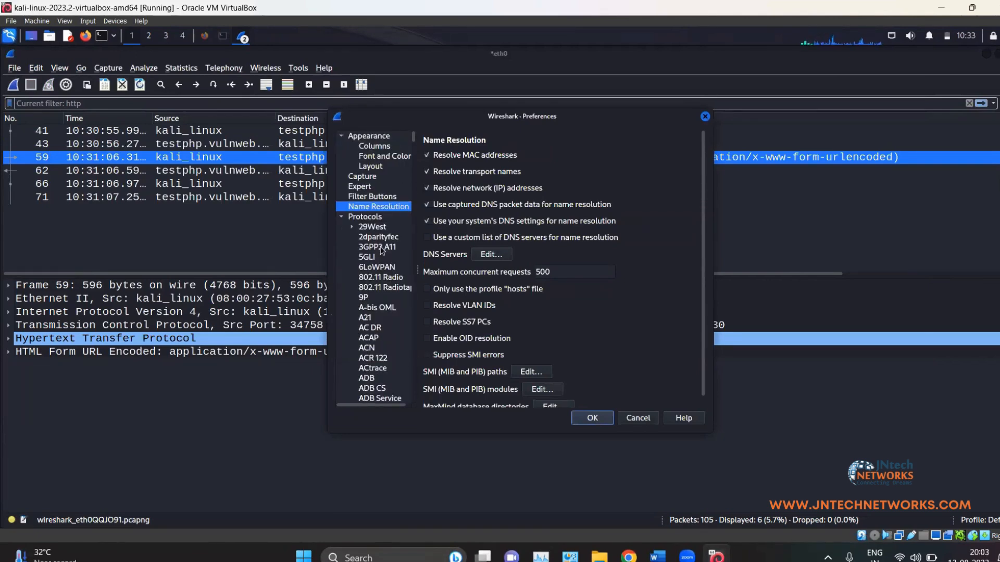
{"action": "left_click", "coordinate": [342, 217]}
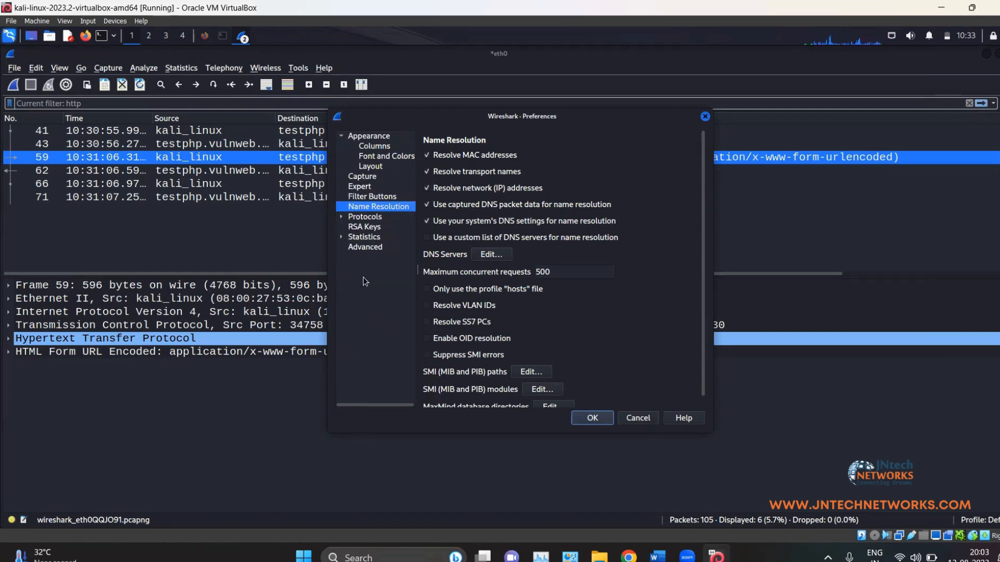
{"action": "left_click", "coordinate": [342, 238]}
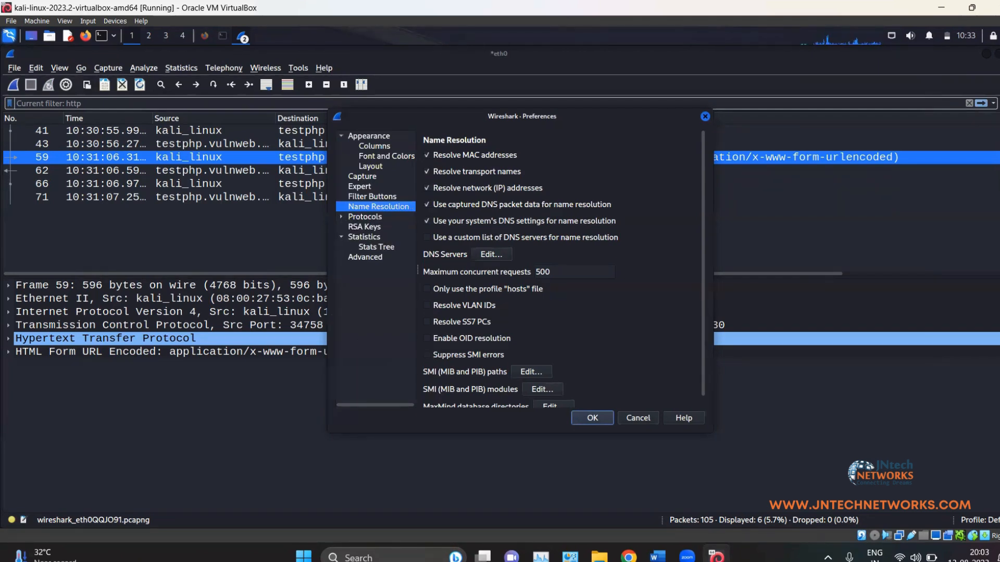
{"action": "left_click", "coordinate": [388, 256]}
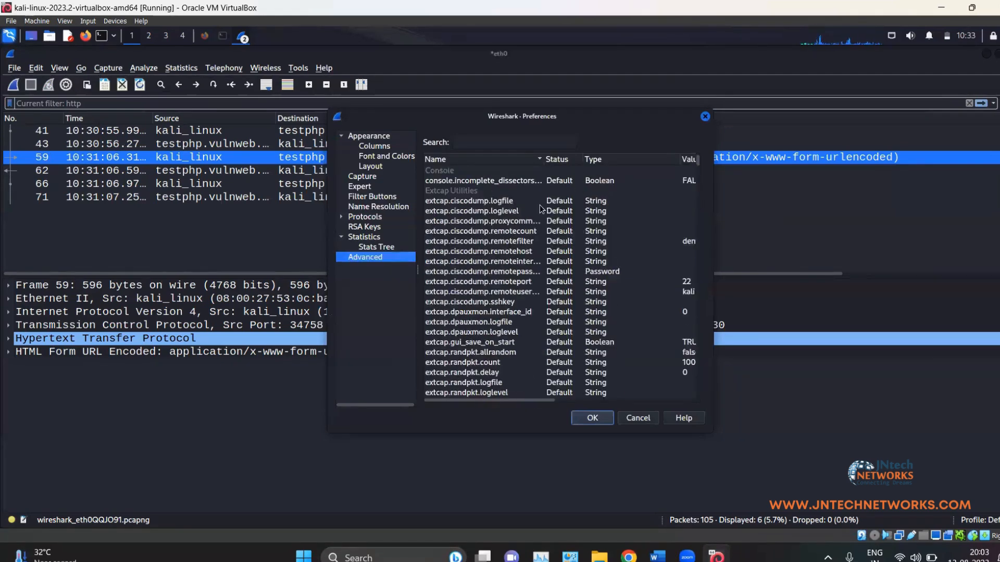
{"action": "scroll", "coordinate": [510, 323], "scroll_direction": "up", "scroll_amount": 6}
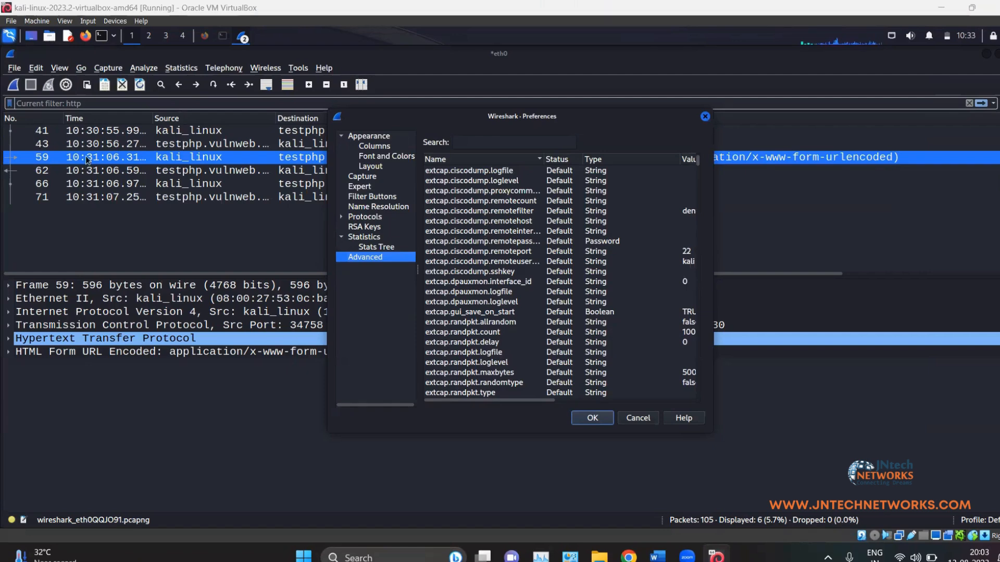
{"action": "key", "text": "Return"}
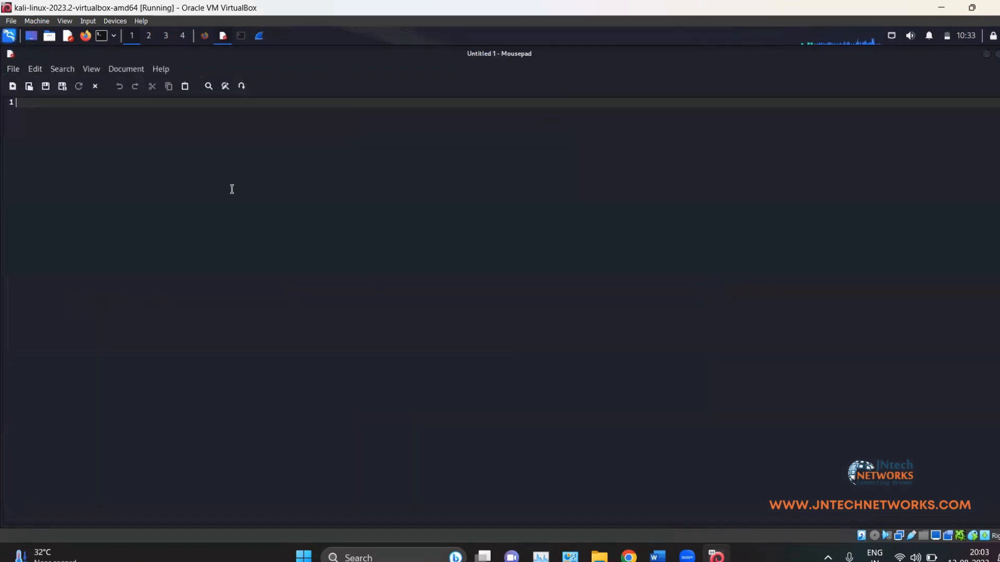
Step: Look through Mousepad's View menu on the blank Untitled 1 document, then dismiss it
{"action": "left_click", "coordinate": [31, 70]}
{"action": "left_click", "coordinate": [91, 74]}
{"action": "left_click", "coordinate": [93, 69]}
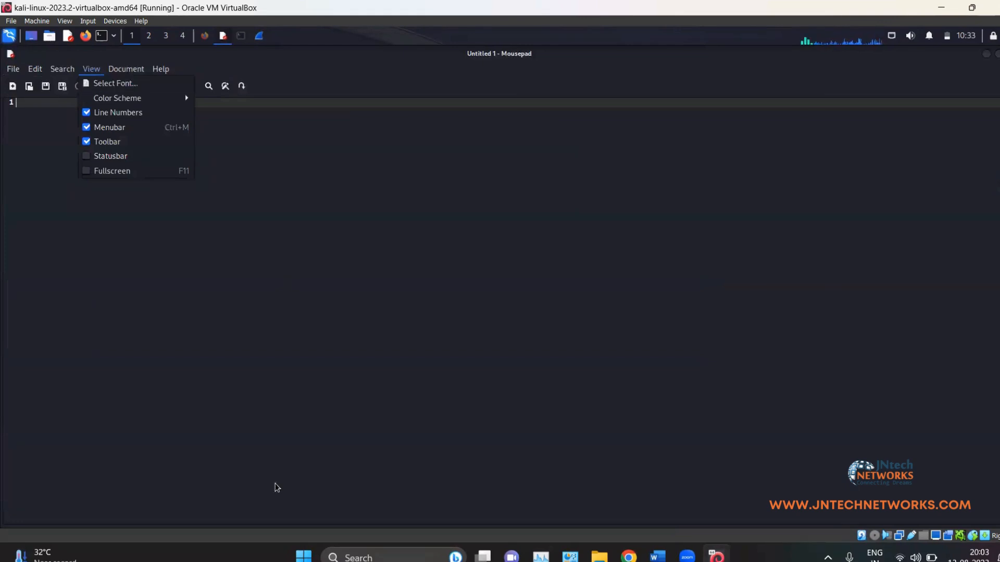
{"action": "left_click", "coordinate": [329, 502]}
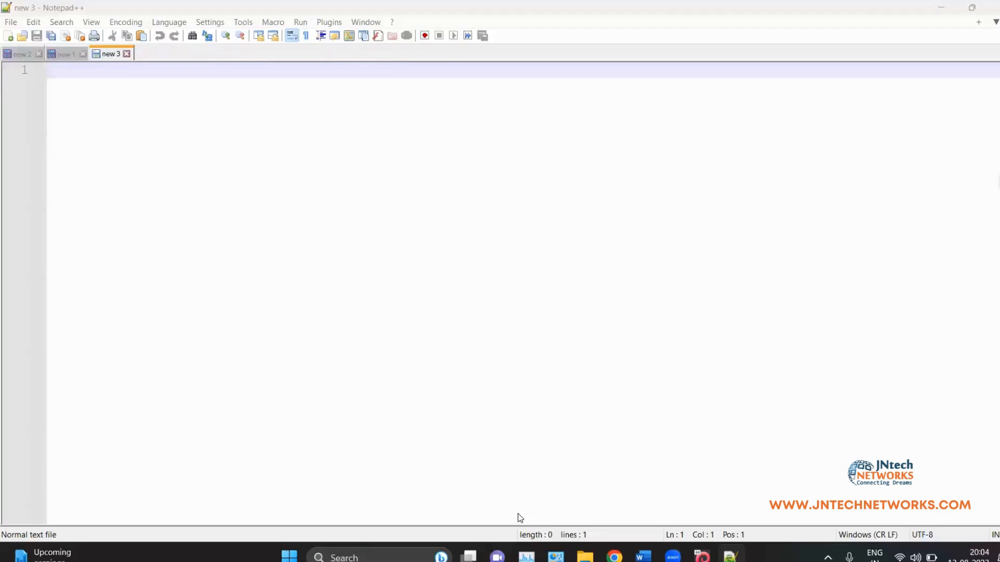
Step: In the new 3 document, type the heading 'Display filters:' and the line ip.addr == 192.168.0.106
{"action": "left_click", "coordinate": [336, 198]}
{"action": "type", "text": "+"}
{"action": "key", "text": "BackSpace"}
{"action": "key", "text": "ctrl+plus"}
{"action": "key", "text": "ctrl+plus"}
{"action": "key", "text": "ctrl+plus"}
{"action": "key", "text": "ctrl+plus"}
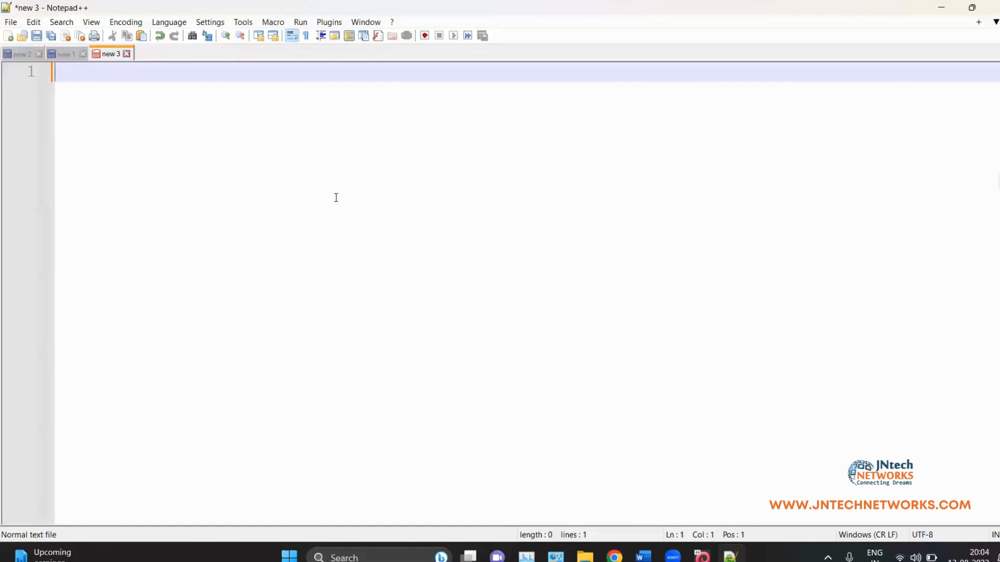
{"action": "type", "text": "Display filters:"}
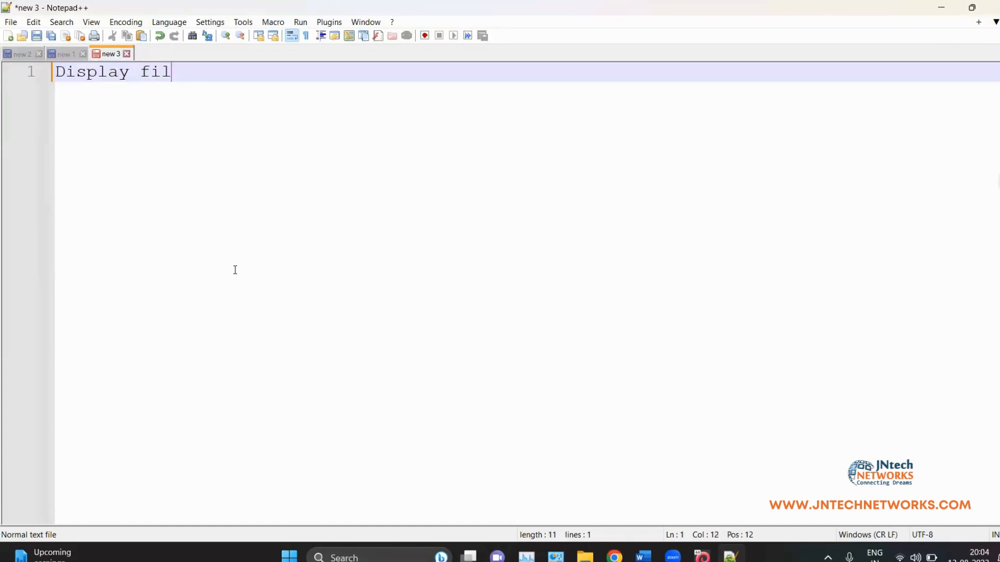
{"action": "key", "text": "Return"}
{"action": "key", "text": "Return"}
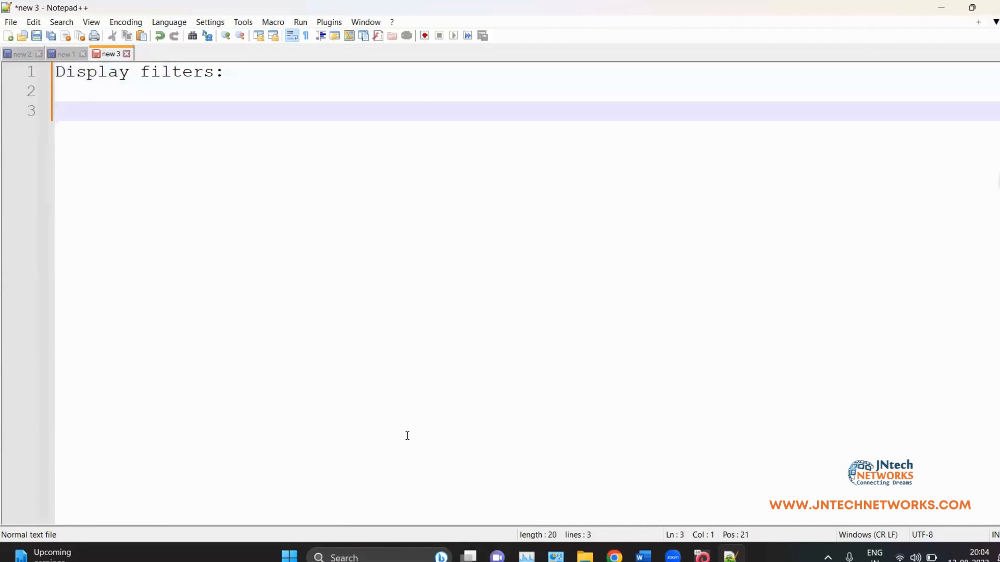
{"action": "type", "text": "ip.addr ="}
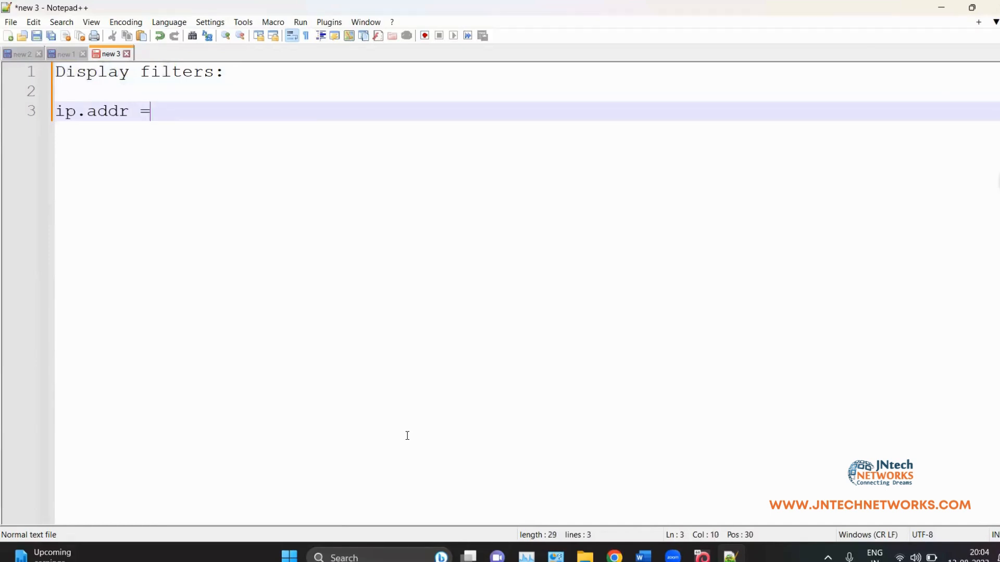
{"action": "type", "text": "= 192.168.0.106"}
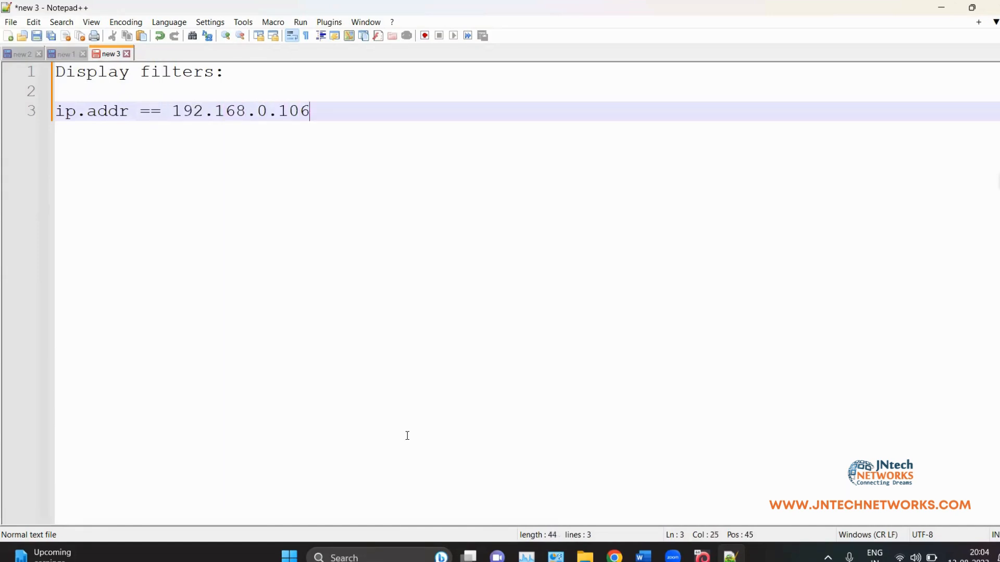
Step: Add ip.src == and ip.dst == 192.168.0.106 lines using the copied IP, then return to Wireshark
{"action": "key", "text": "Return"}
{"action": "type", "text": "ip"}
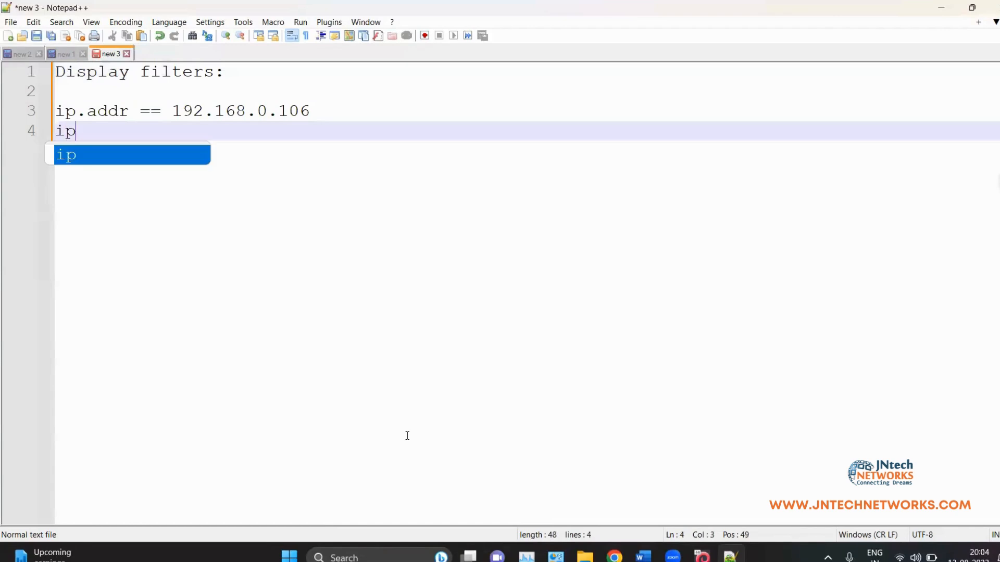
{"action": "type", "text": ".src =="}
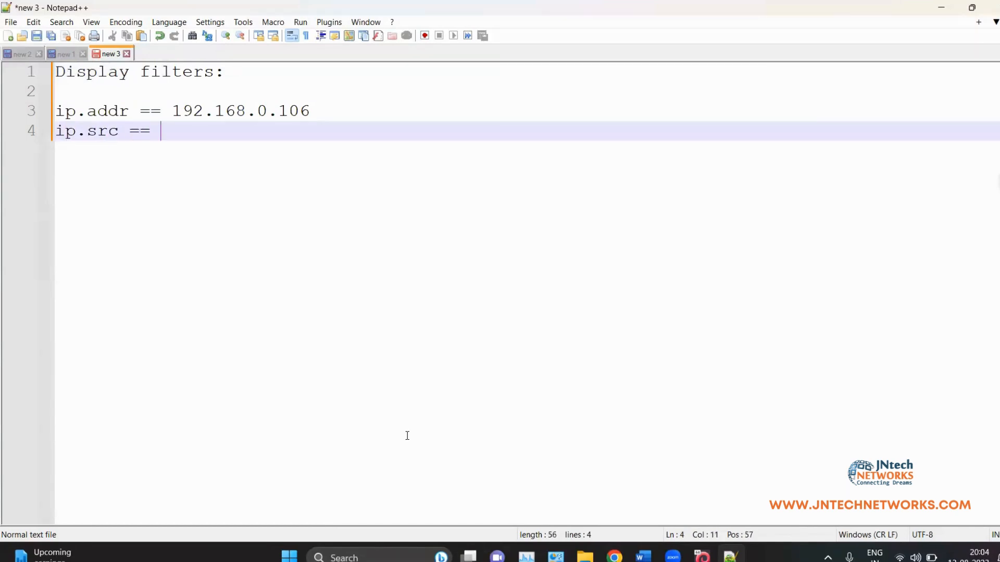
{"action": "left_click_drag", "start_coordinate": [172, 111], "coordinate": [346, 111]}
{"action": "key", "text": "ctrl+c"}
{"action": "left_click", "coordinate": [213, 132]}
{"action": "key", "text": "ctrl+v"}
{"action": "key", "text": "Return"}
{"action": "type", "text": "ip"}
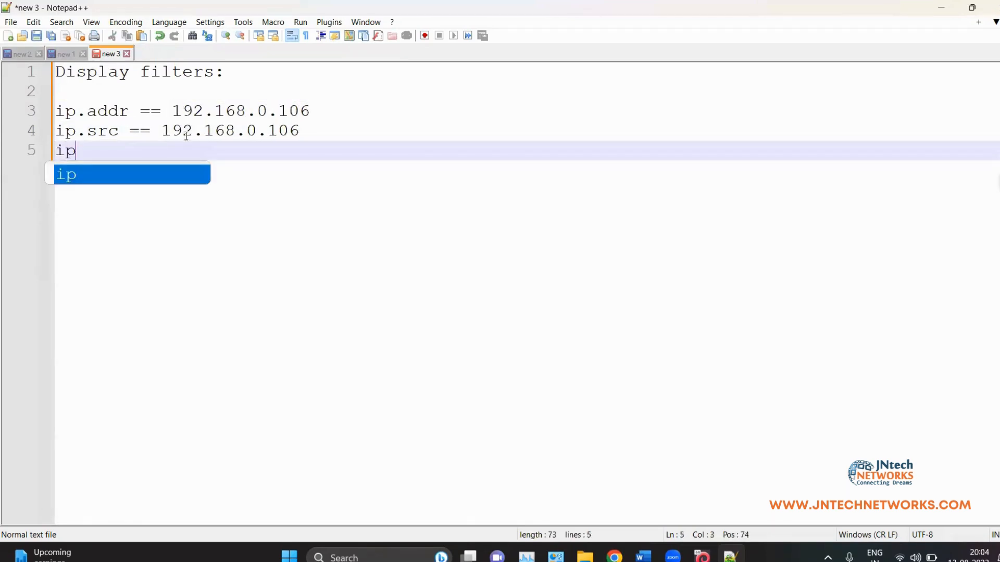
{"action": "type", "text": ".dst =="}
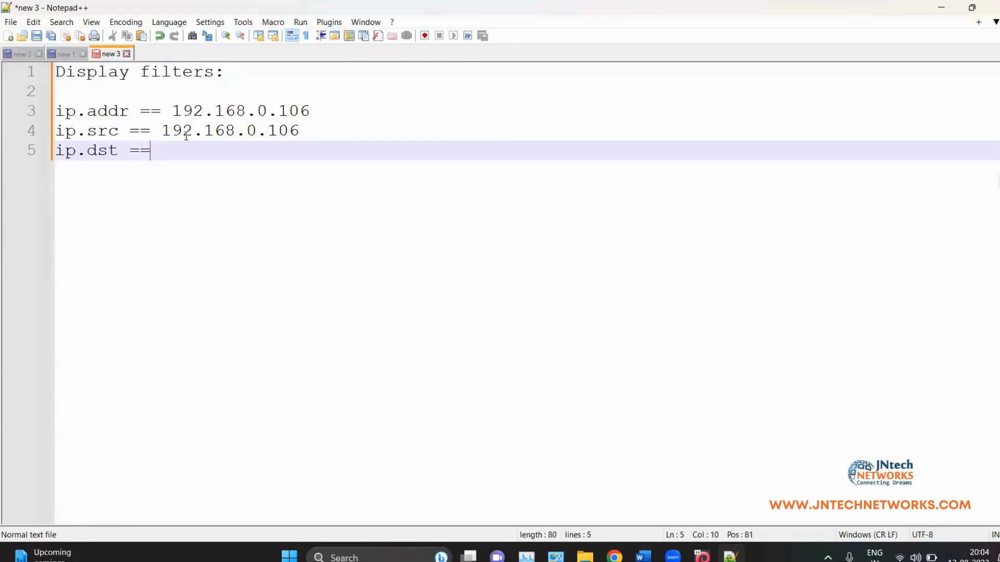
{"action": "key", "text": "ctrl+v"}
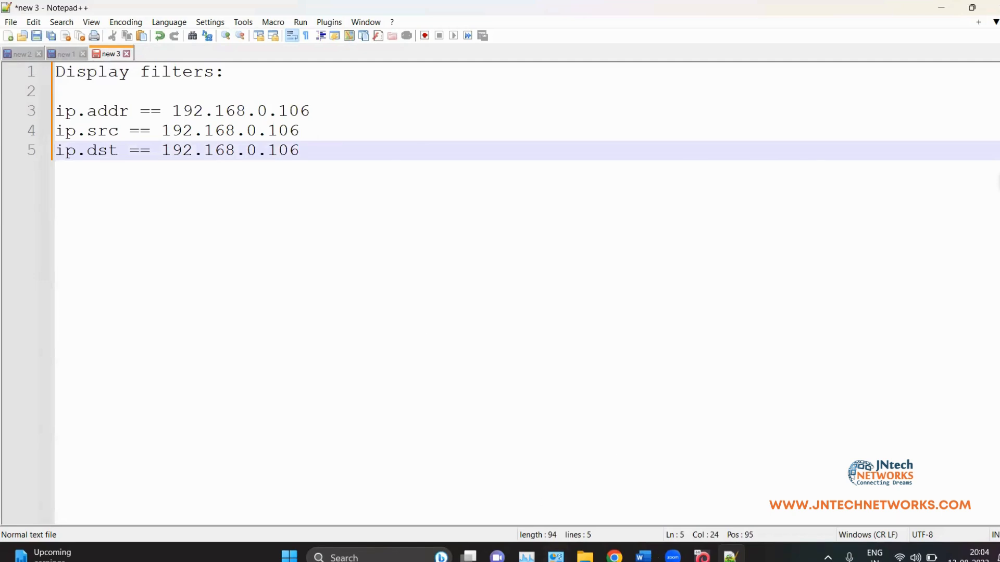
{"action": "left_click", "coordinate": [702, 558]}
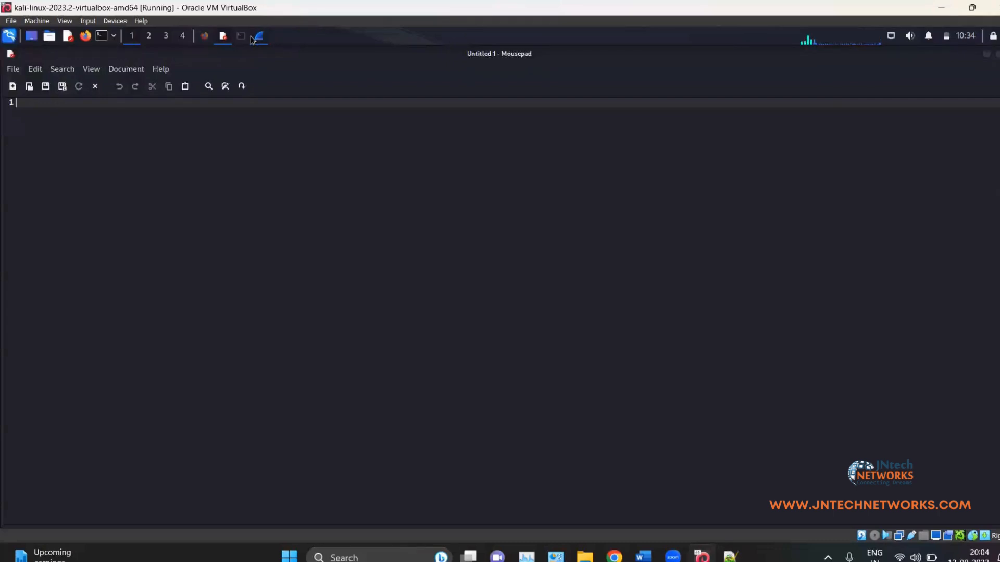
{"action": "left_click", "coordinate": [258, 37]}
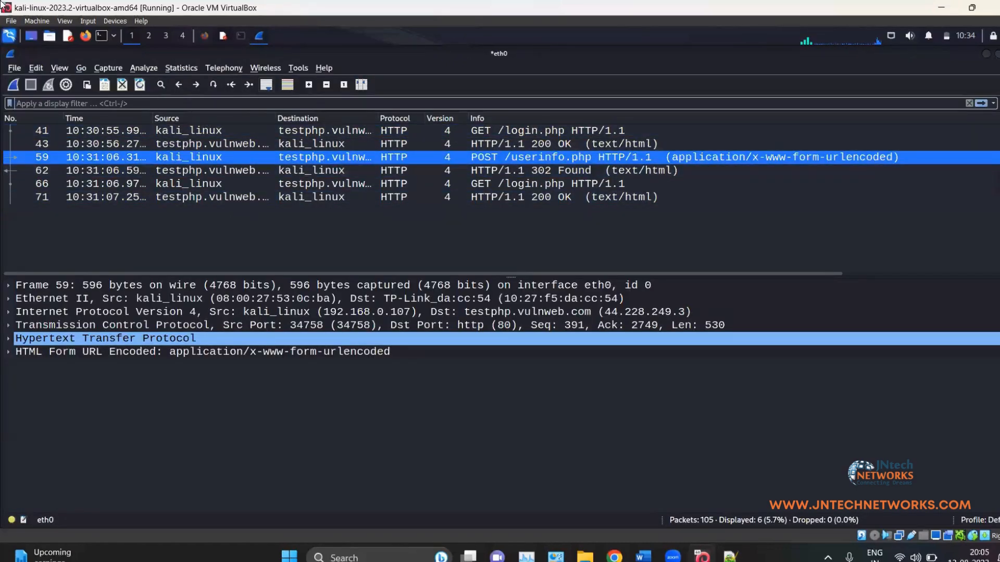
Step: Uncheck 'Resolve network (IP) addresses' under Preferences > Name Resolution so numeric IPs appear
{"action": "left_click", "coordinate": [36, 70]}
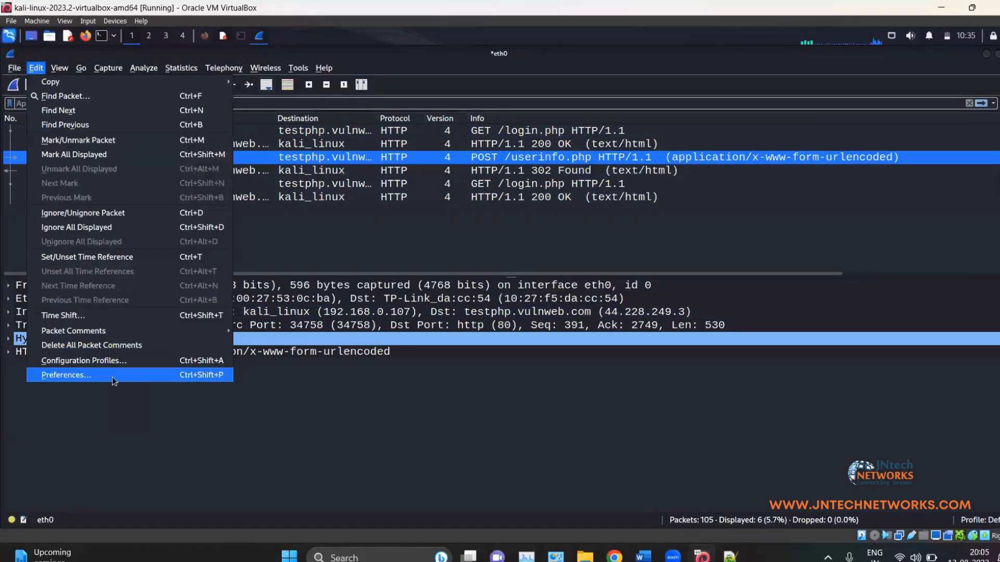
{"action": "left_click", "coordinate": [104, 364]}
{"action": "left_click", "coordinate": [653, 156]}
{"action": "left_click", "coordinate": [36, 68]}
{"action": "left_click", "coordinate": [52, 374]}
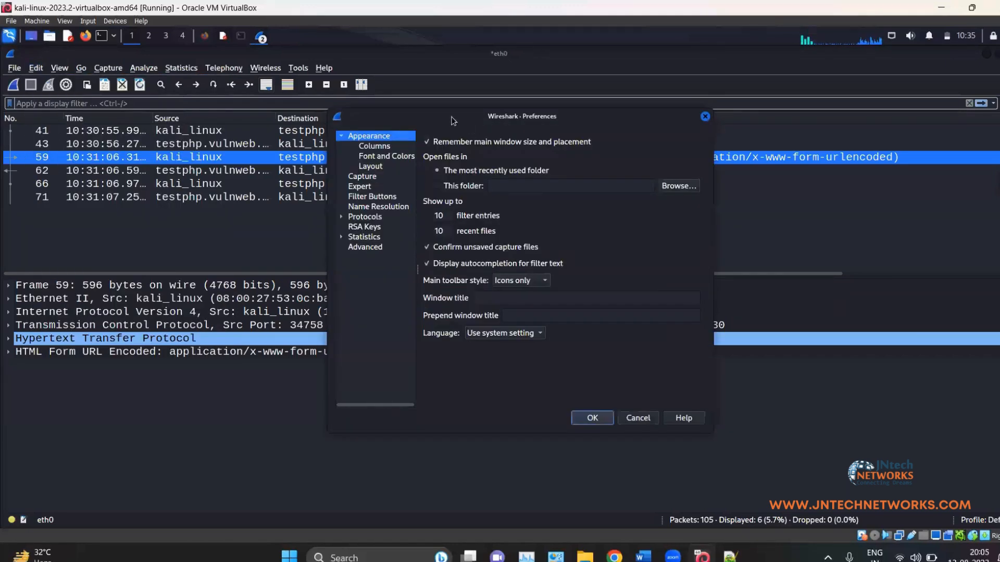
{"action": "left_click", "coordinate": [367, 207]}
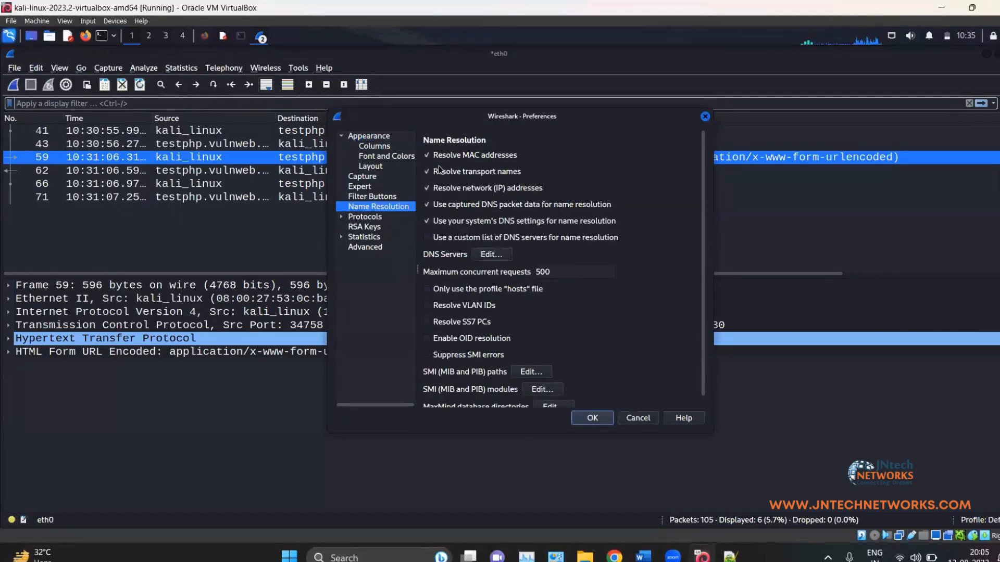
{"action": "left_click", "coordinate": [428, 188]}
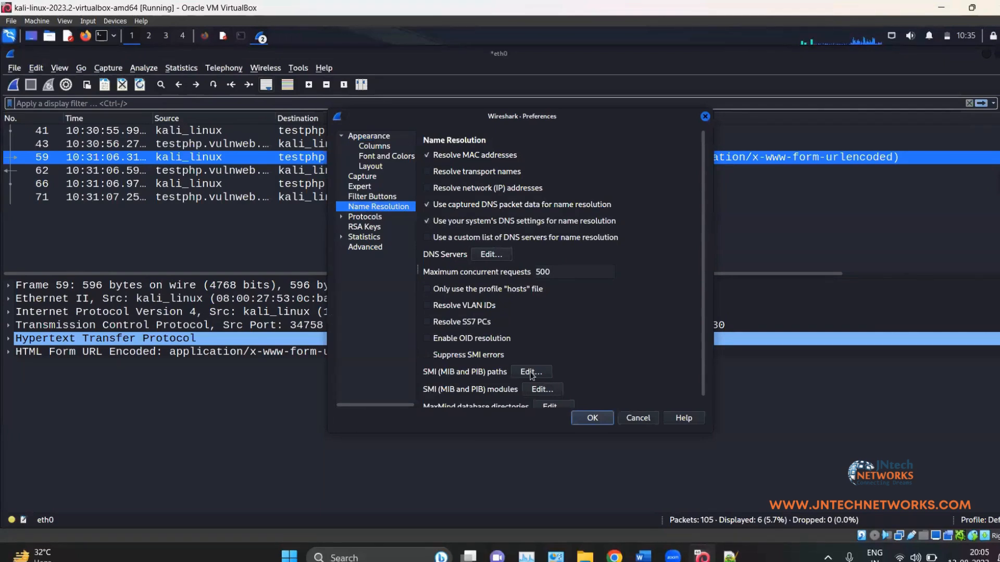
{"action": "left_click", "coordinate": [591, 418]}
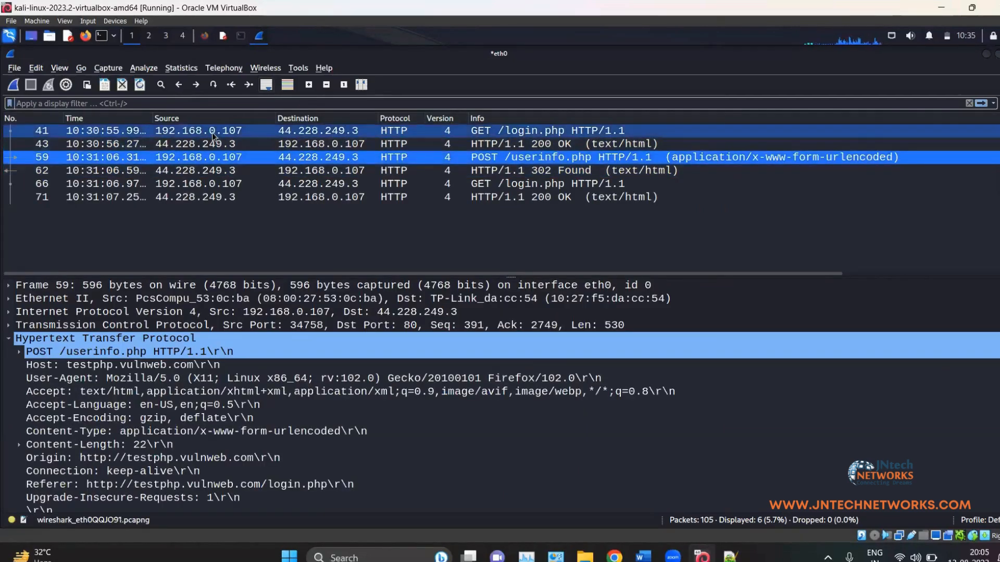
Step: Apply the filter ip.addr == 192.168.0.107, showing 80 of 105 packets, then clear the filter text
{"action": "left_click", "coordinate": [175, 104]}
{"action": "type", "text": "ip.add"}
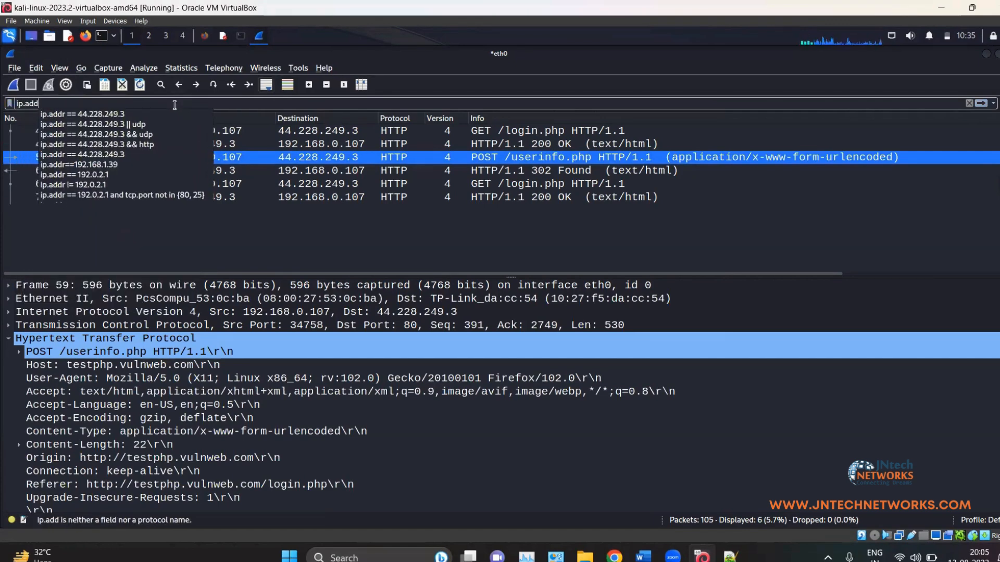
{"action": "type", "text": "r =="}
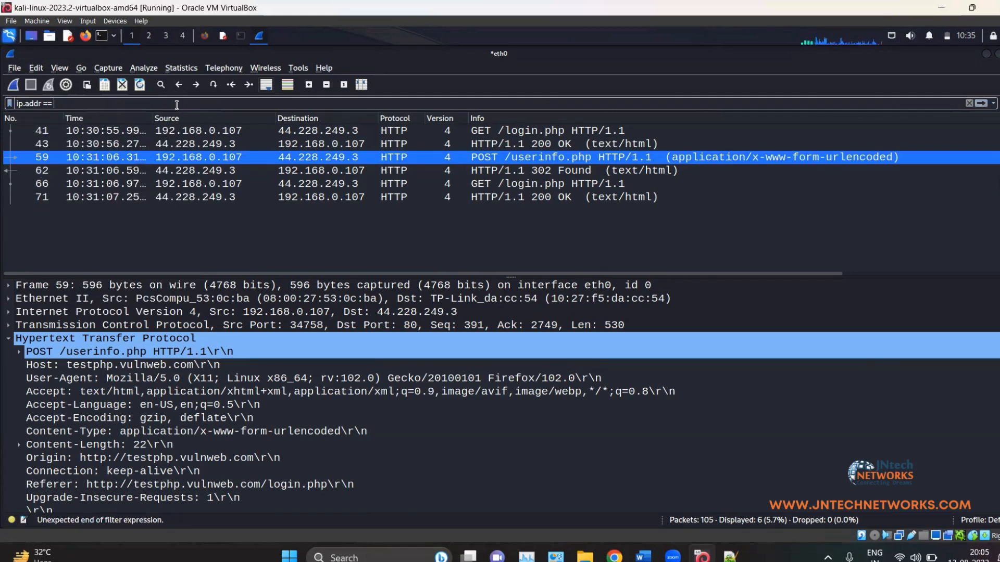
{"action": "type", "text": " 192.168.0.107"}
{"action": "key", "text": "Return"}
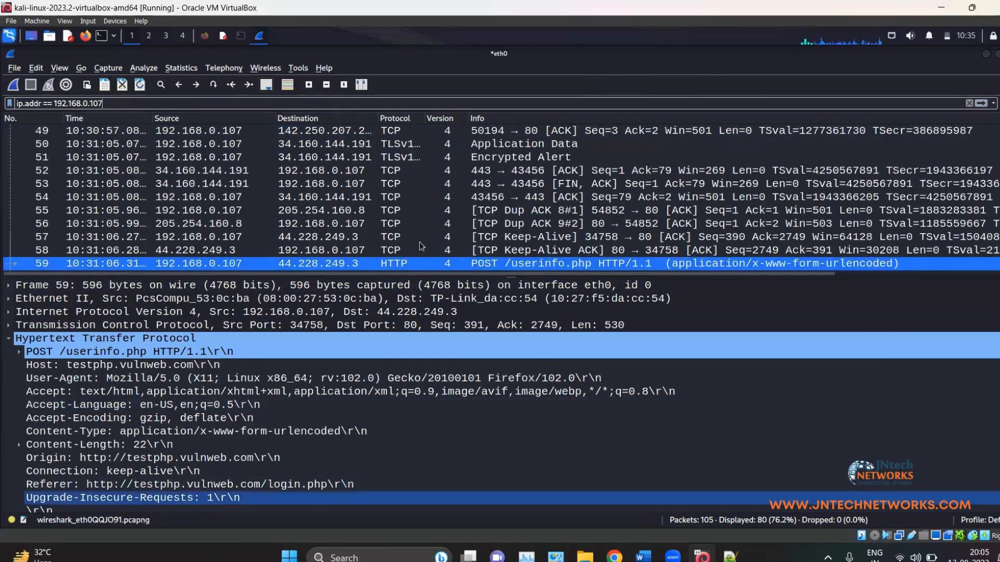
{"action": "key", "text": "Down"}
{"action": "scroll", "coordinate": [418, 188], "scroll_direction": "down", "scroll_amount": 4}
{"action": "scroll", "coordinate": [422, 160], "scroll_direction": "up", "scroll_amount": 16}
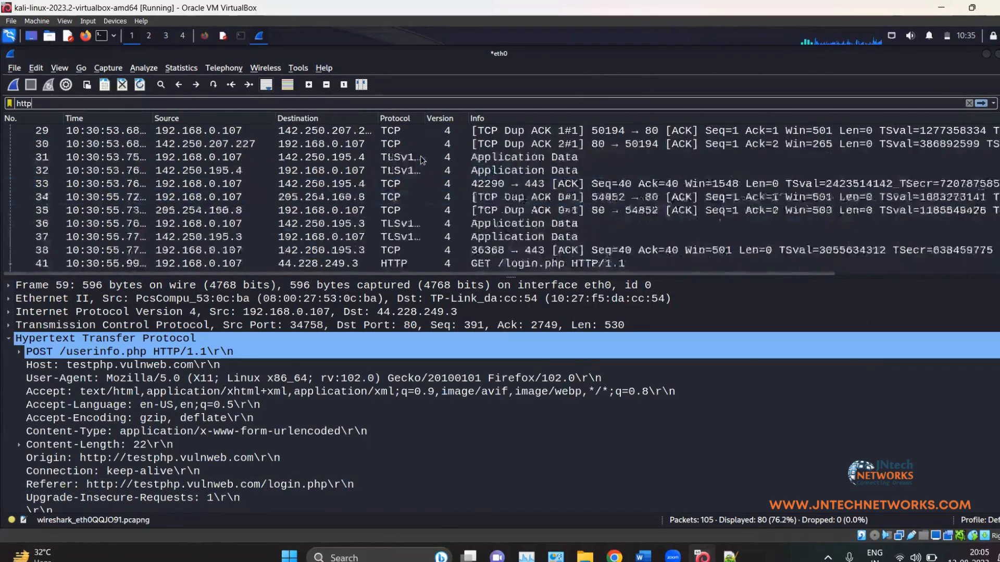
{"action": "scroll", "coordinate": [356, 182], "scroll_direction": "down", "scroll_amount": 1}
{"action": "scroll", "coordinate": [346, 187], "scroll_direction": "up", "scroll_amount": 1}
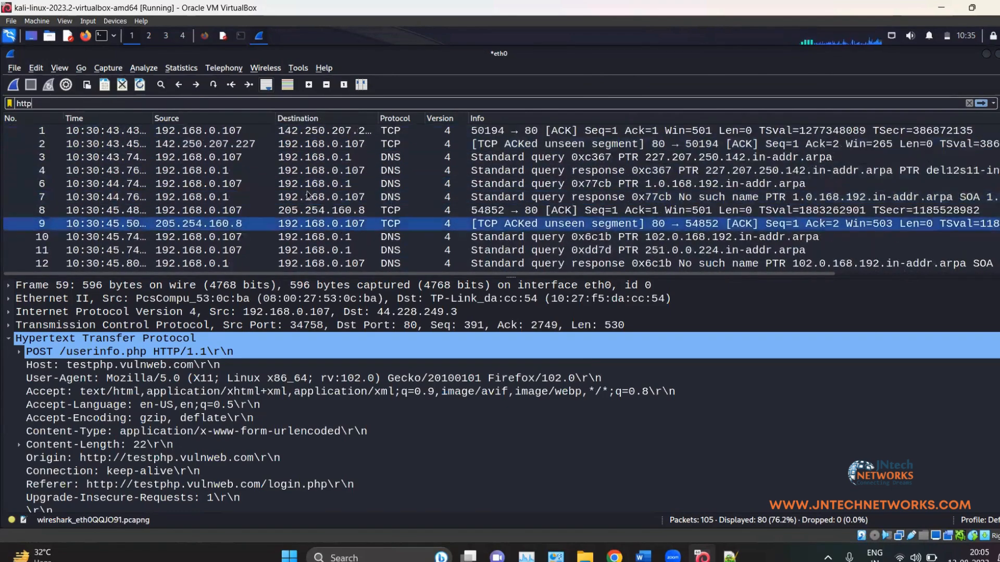
{"action": "scroll", "coordinate": [306, 253], "scroll_direction": "down", "scroll_amount": 3}
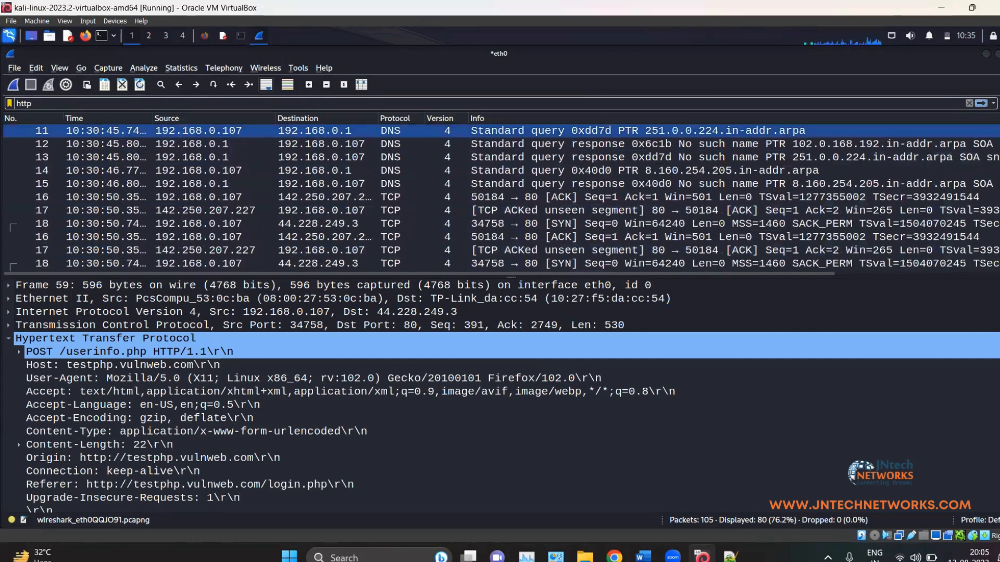
{"action": "scroll", "coordinate": [330, 202], "scroll_direction": "down", "scroll_amount": 5}
{"action": "scroll", "coordinate": [326, 203], "scroll_direction": "up", "scroll_amount": 9}
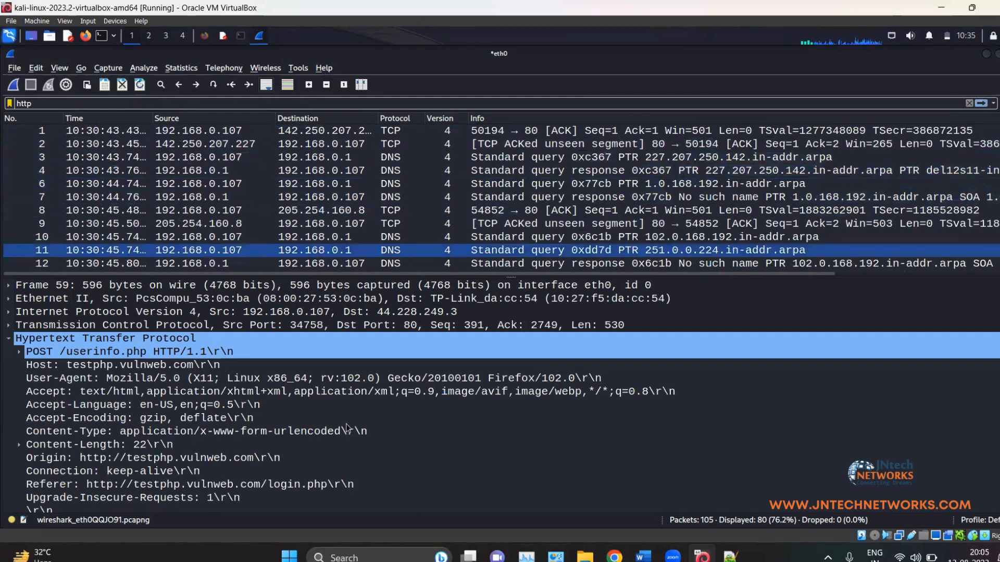
{"action": "left_click", "coordinate": [49, 105]}
{"action": "key", "text": "BackSpace"}
{"action": "key", "text": "BackSpace"}
{"action": "key", "text": "BackSpace"}
{"action": "key", "text": "BackSpace"}
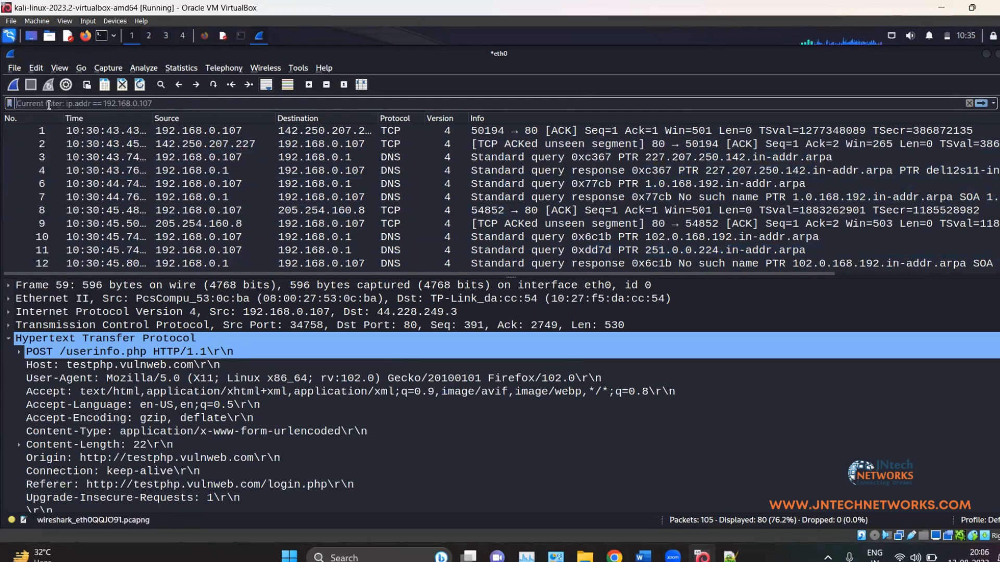
Step: Apply ip.src == 192.168.0.107 to show the 44 packets sent from that address
{"action": "type", "text": "ip.sr"}
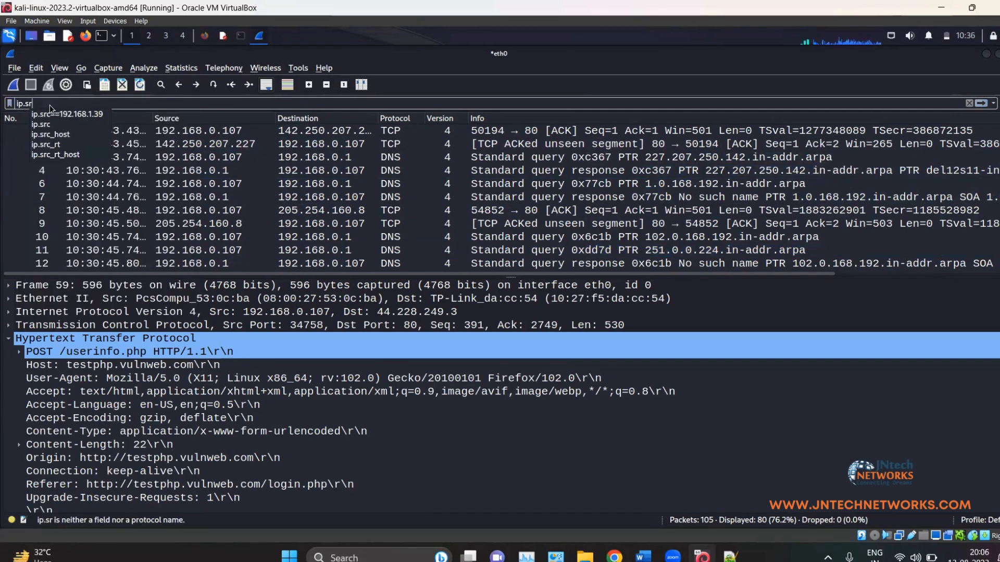
{"action": "type", "text": "c =="}
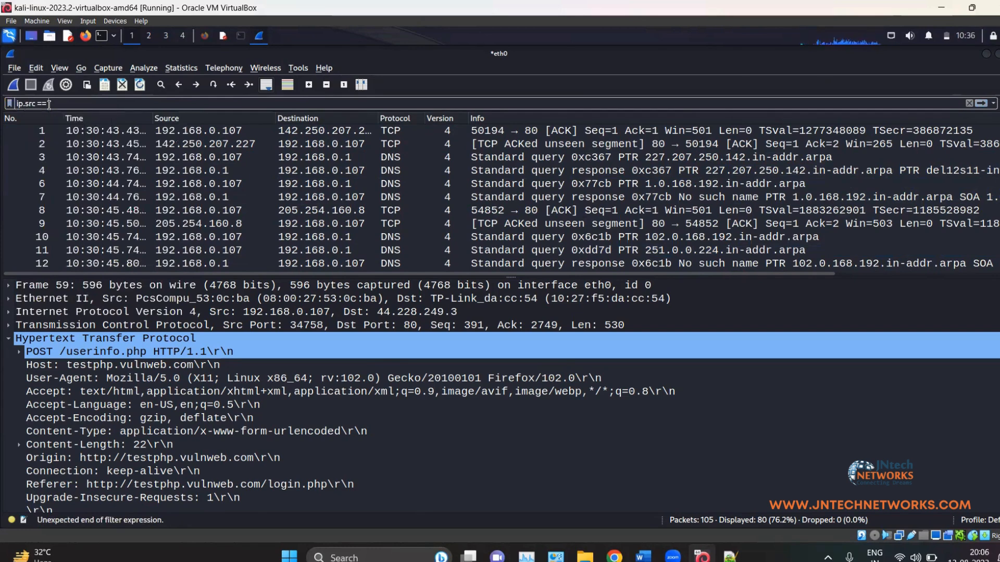
{"action": "type", "text": " 192"}
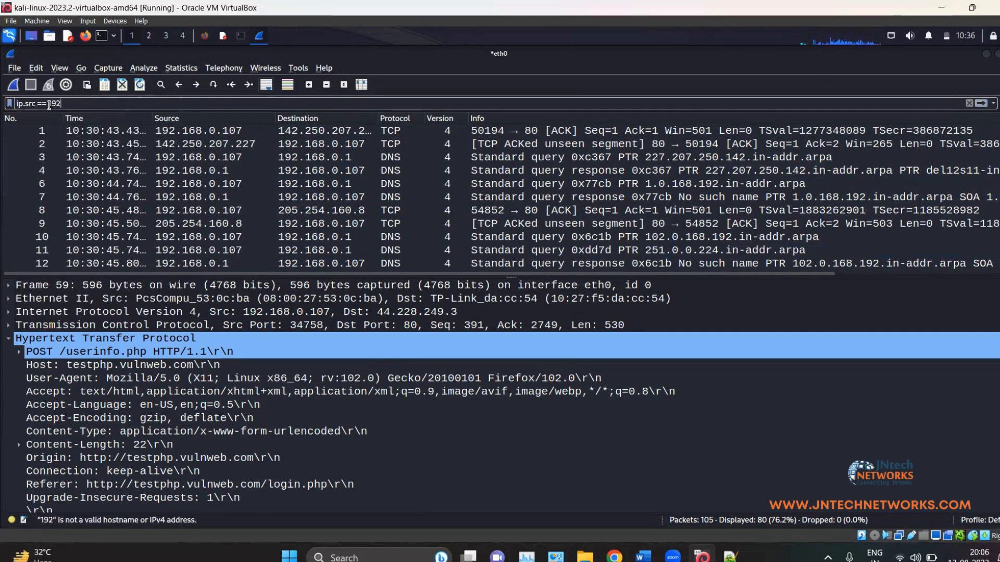
{"action": "type", "text": ".168.0"}
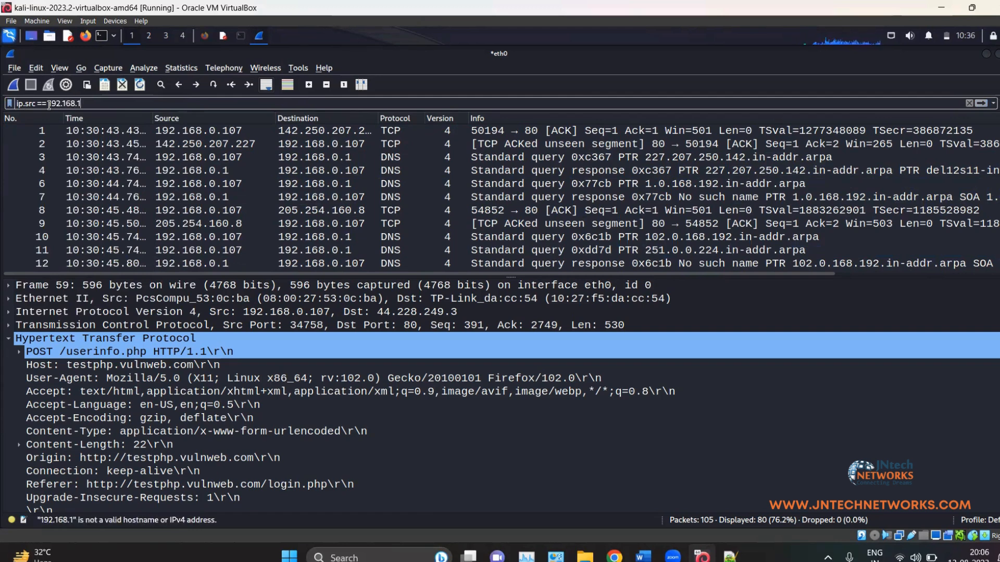
{"action": "type", "text": ".107"}
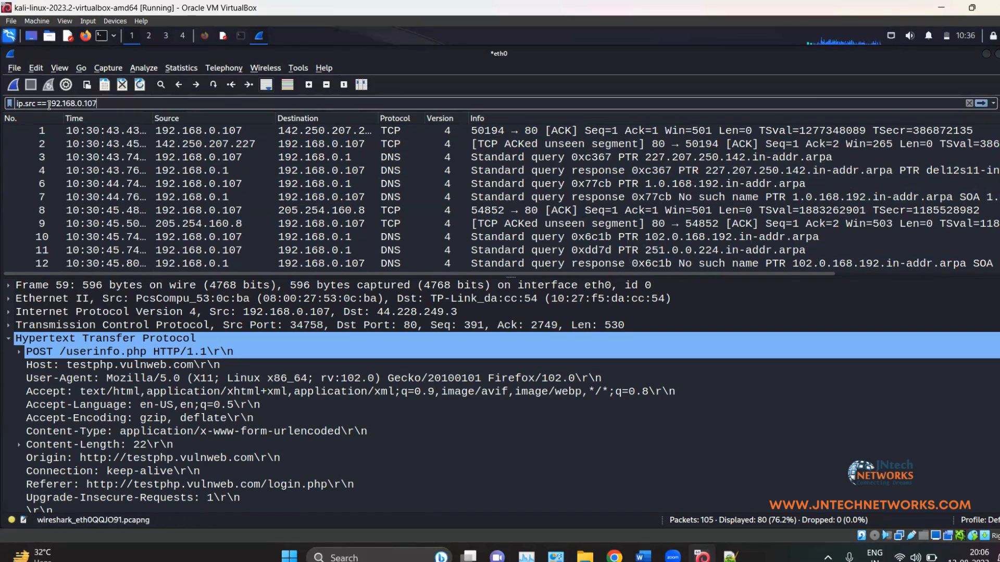
{"action": "key", "text": "Return"}
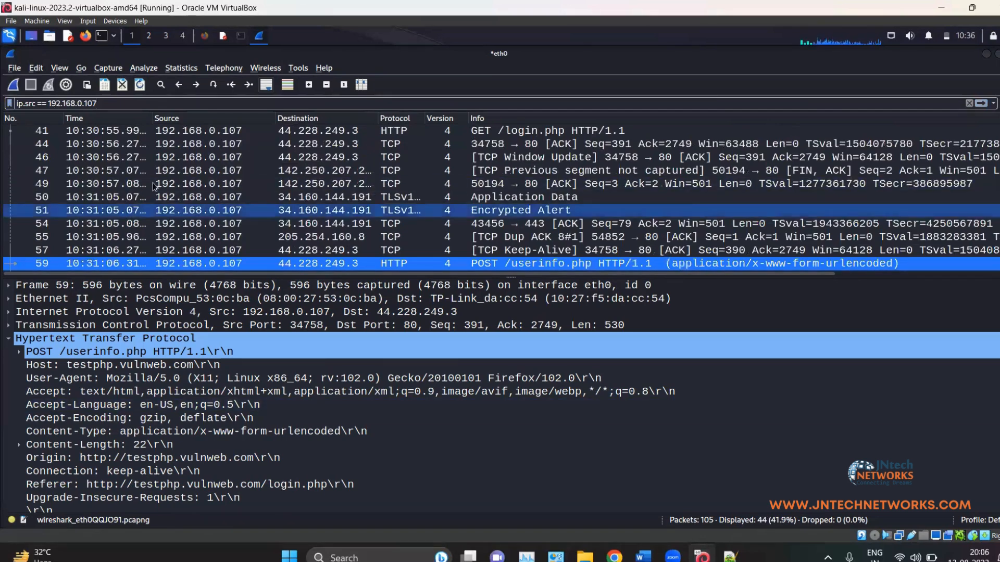
{"action": "scroll", "coordinate": [199, 189], "scroll_direction": "up", "scroll_amount": 10}
{"action": "scroll", "coordinate": [199, 186], "scroll_direction": "up", "scroll_amount": 1}
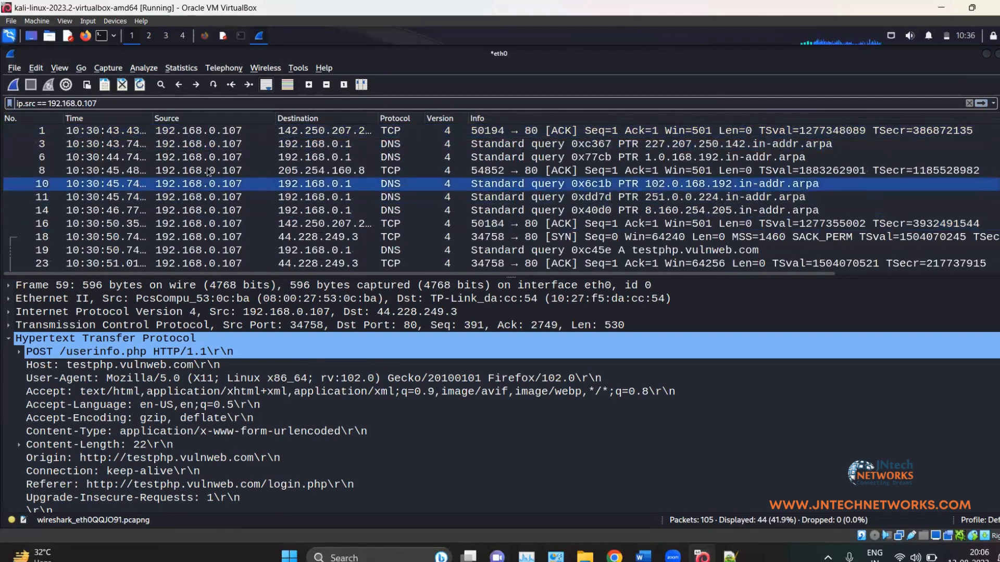
{"action": "scroll", "coordinate": [197, 156], "scroll_direction": "down", "scroll_amount": 10}
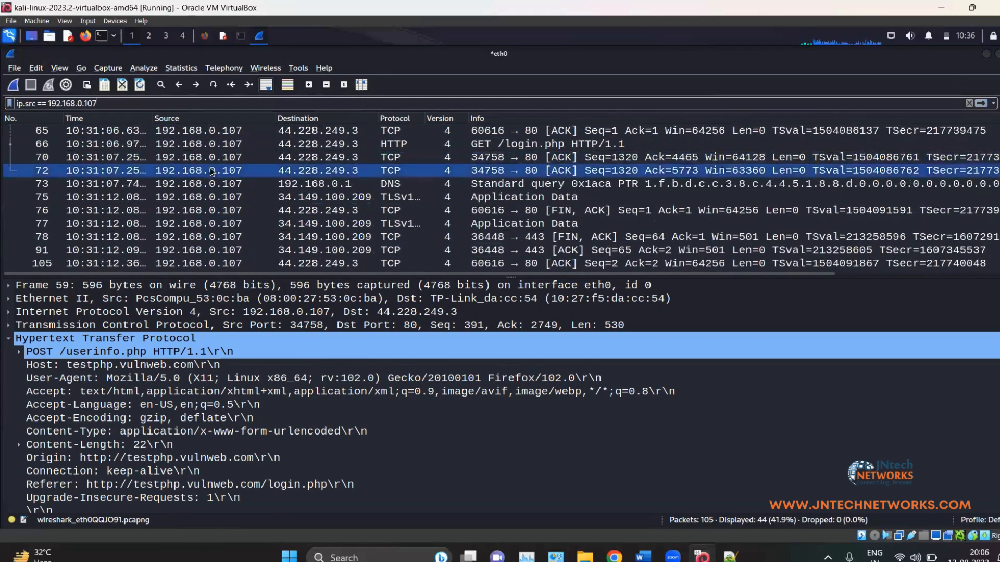
{"action": "scroll", "coordinate": [198, 156], "scroll_direction": "up", "scroll_amount": 10}
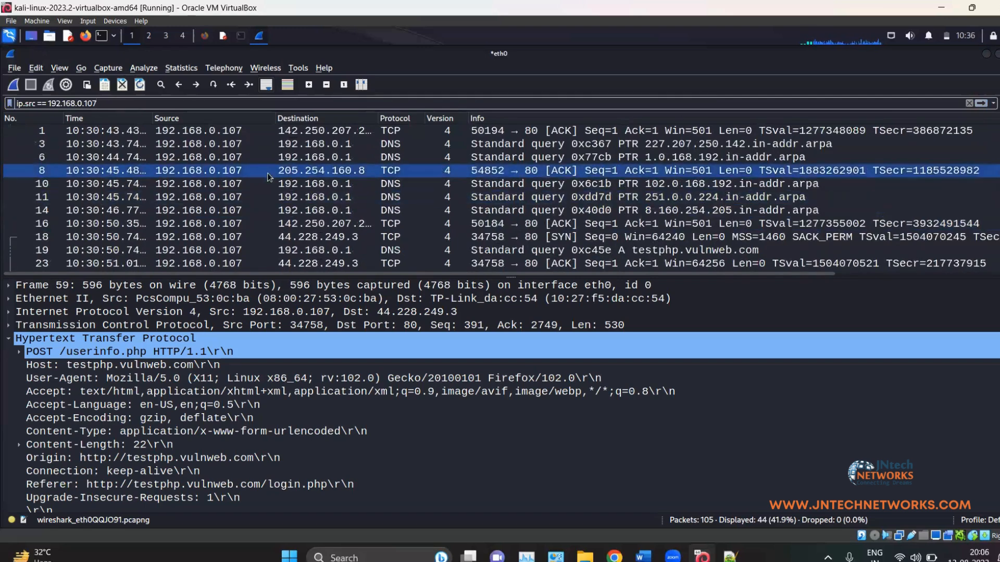
{"action": "scroll", "coordinate": [249, 172], "scroll_direction": "down", "scroll_amount": 10}
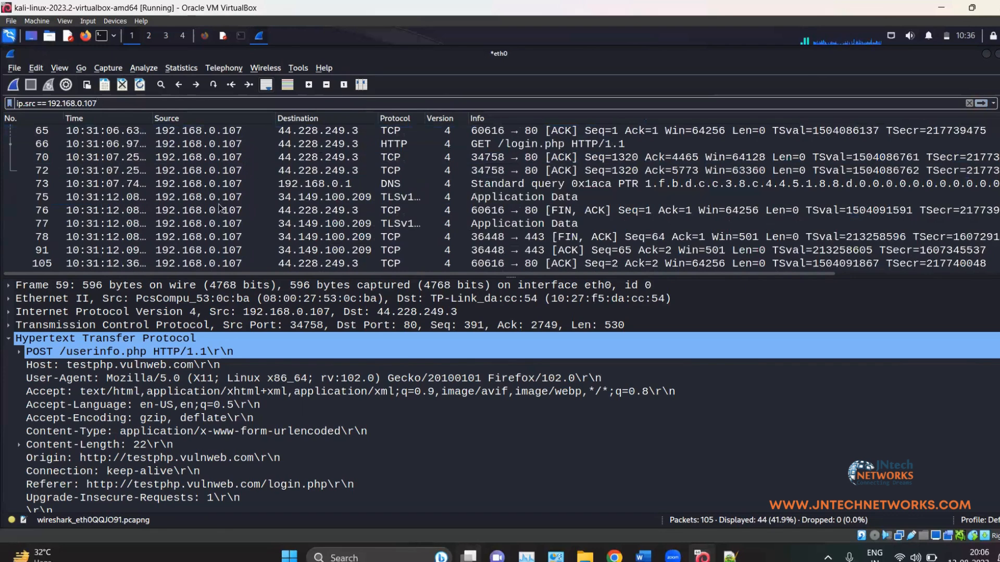
{"action": "scroll", "coordinate": [219, 208], "scroll_direction": "up", "scroll_amount": 10}
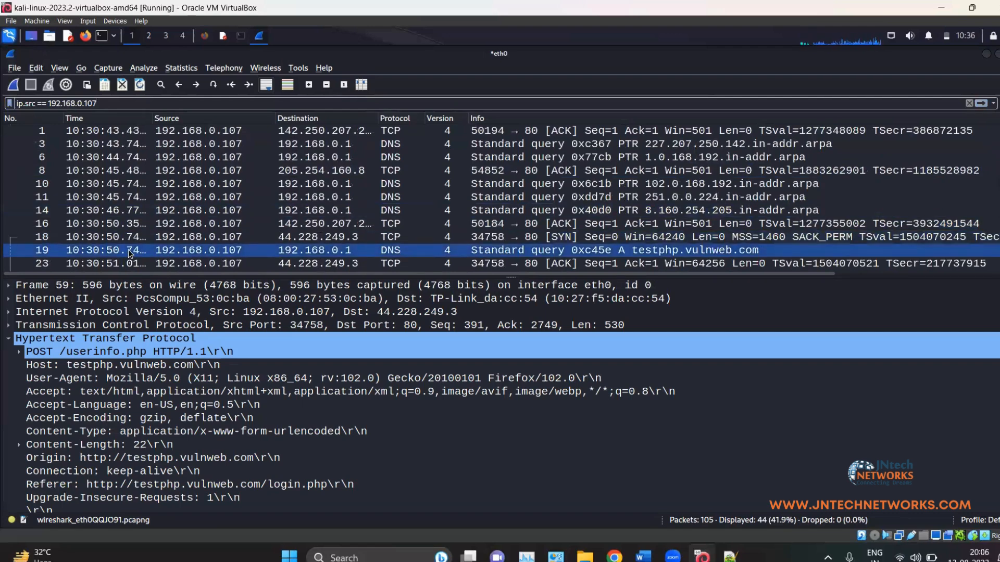
Step: Change the filter to ip.dst == 192.168.0.107 and review the 36 matching packets
{"action": "key", "text": "BackSpace"}
{"action": "key", "text": "BackSpace"}
{"action": "key", "text": "BackSpace"}
{"action": "type", "text": "dst"}
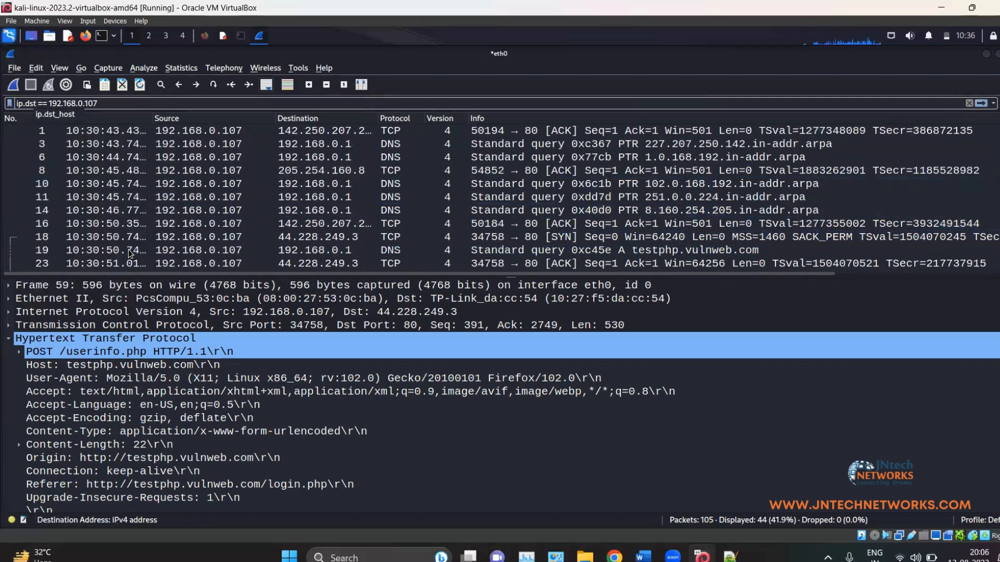
{"action": "key", "text": "Return"}
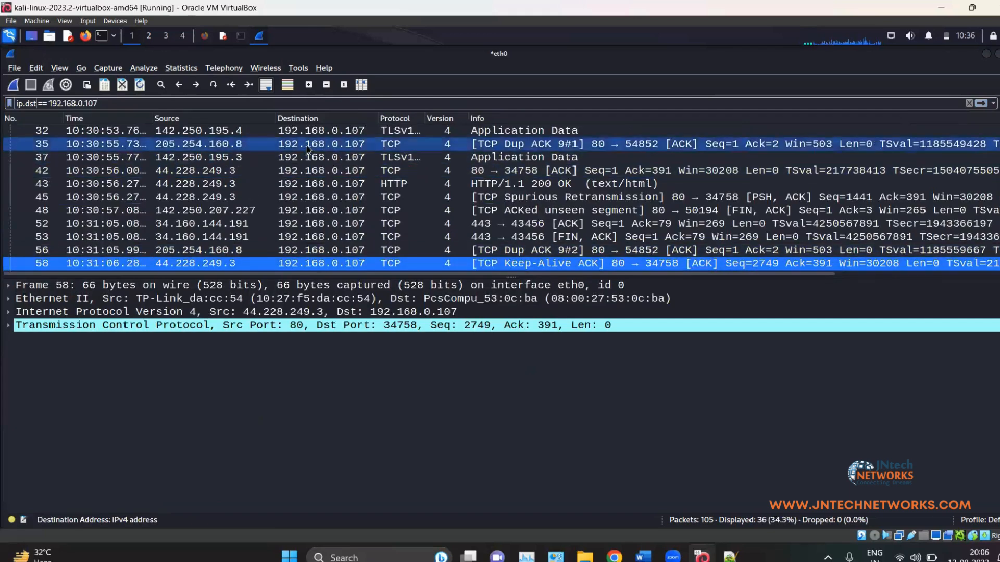
{"action": "scroll", "coordinate": [307, 147], "scroll_direction": "up", "scroll_amount": 5}
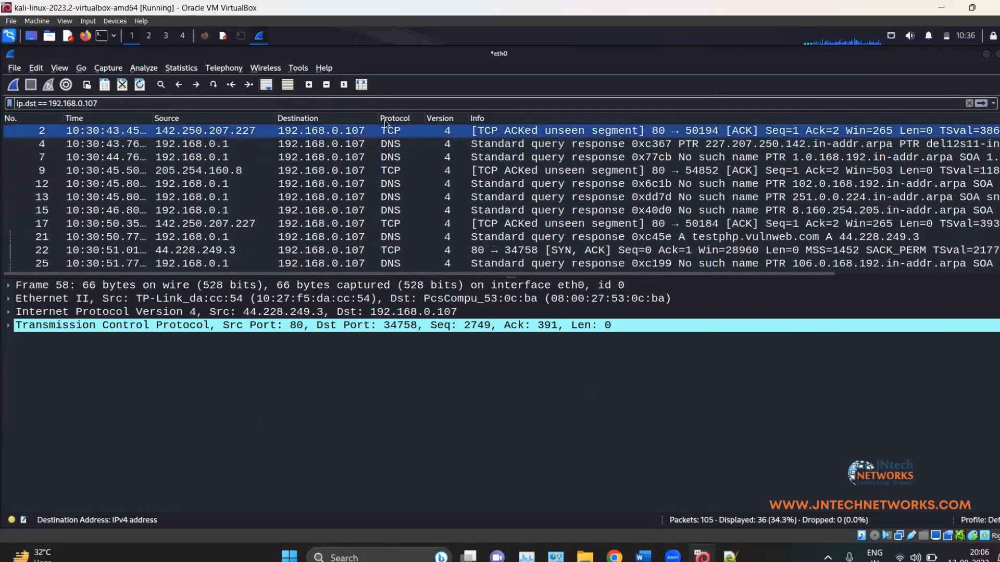
{"action": "scroll", "coordinate": [378, 161], "scroll_direction": "down", "scroll_amount": 1}
{"action": "scroll", "coordinate": [360, 149], "scroll_direction": "down", "scroll_amount": 2}
{"action": "scroll", "coordinate": [323, 162], "scroll_direction": "up", "scroll_amount": 3}
{"action": "scroll", "coordinate": [271, 177], "scroll_direction": "down", "scroll_amount": 6}
{"action": "scroll", "coordinate": [248, 182], "scroll_direction": "down", "scroll_amount": 4}
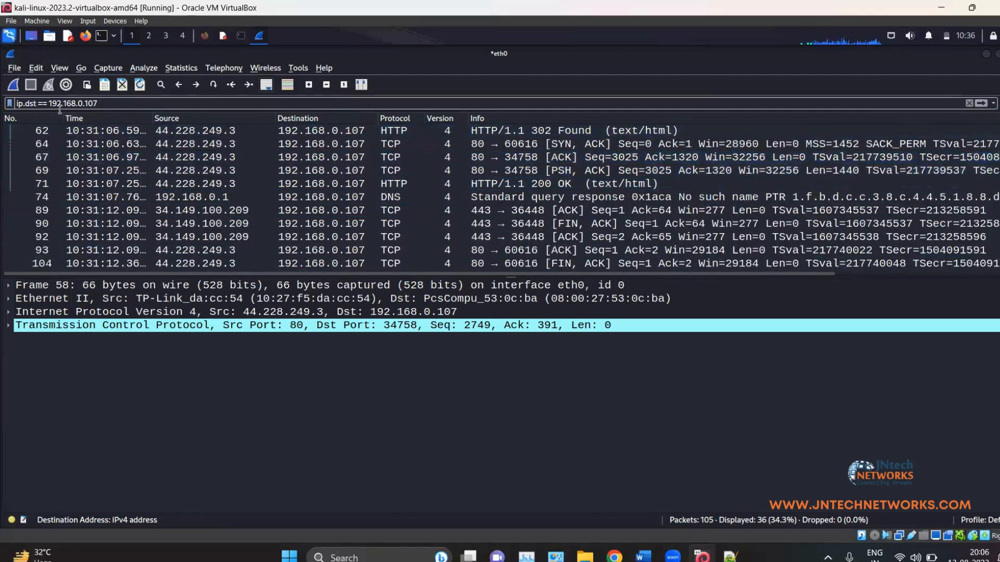
Step: Replace the filter with http, leaving 6 of 105 packets displayed
{"action": "left_click_drag", "start_coordinate": [100, 106], "coordinate": [8, 111]}
{"action": "key", "text": "BackSpace"}
{"action": "type", "text": "http"}
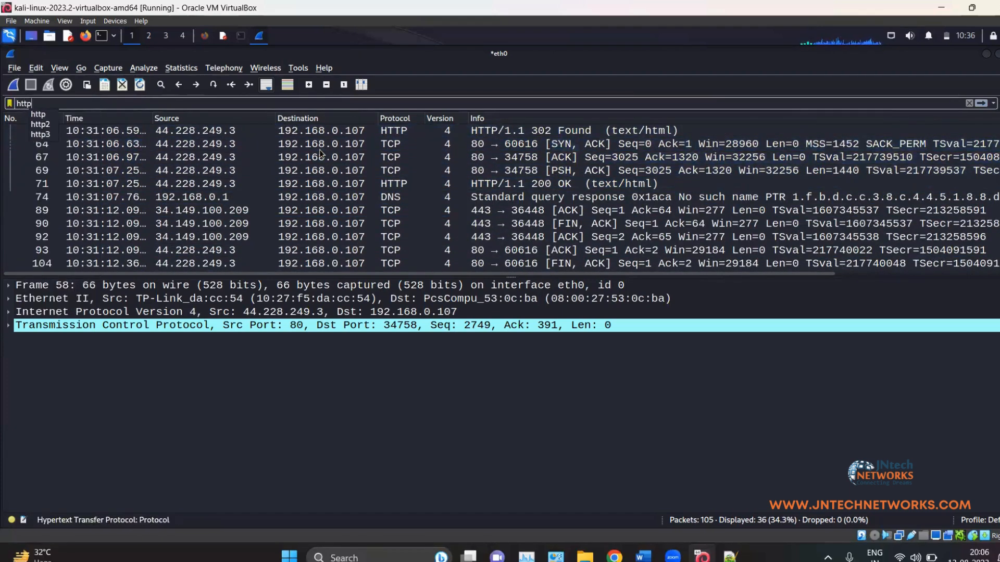
{"action": "key", "text": "Return"}
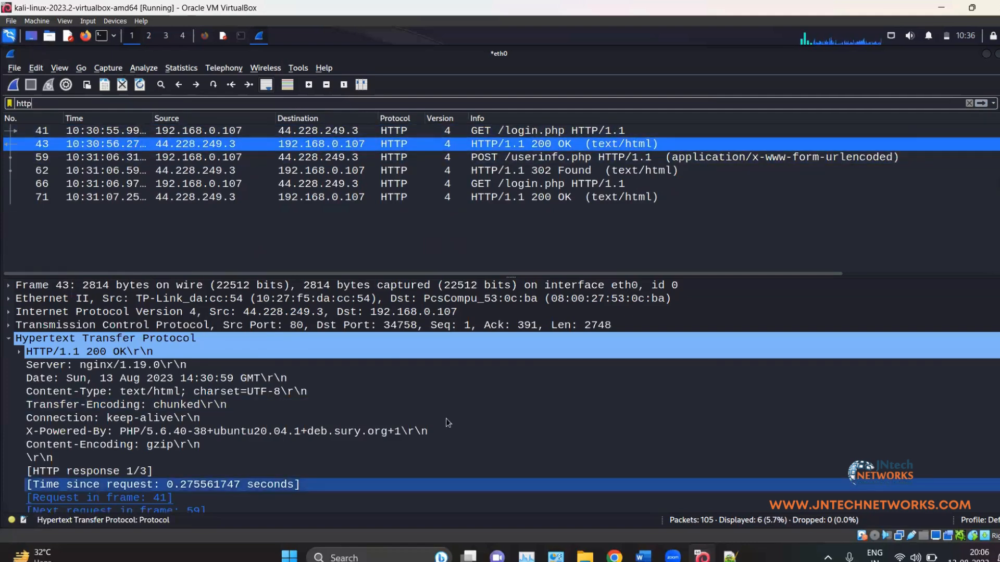
Step: List http, https, arp and icmp on separate lines below the IP filters in the notes
{"action": "left_click", "coordinate": [639, 552]}
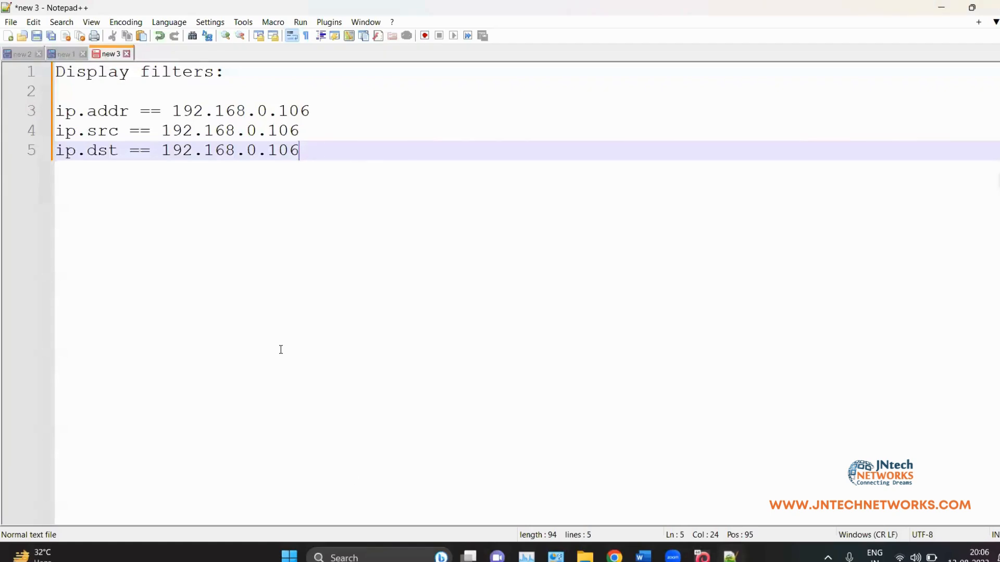
{"action": "key", "text": "Return"}
{"action": "key", "text": "Return"}
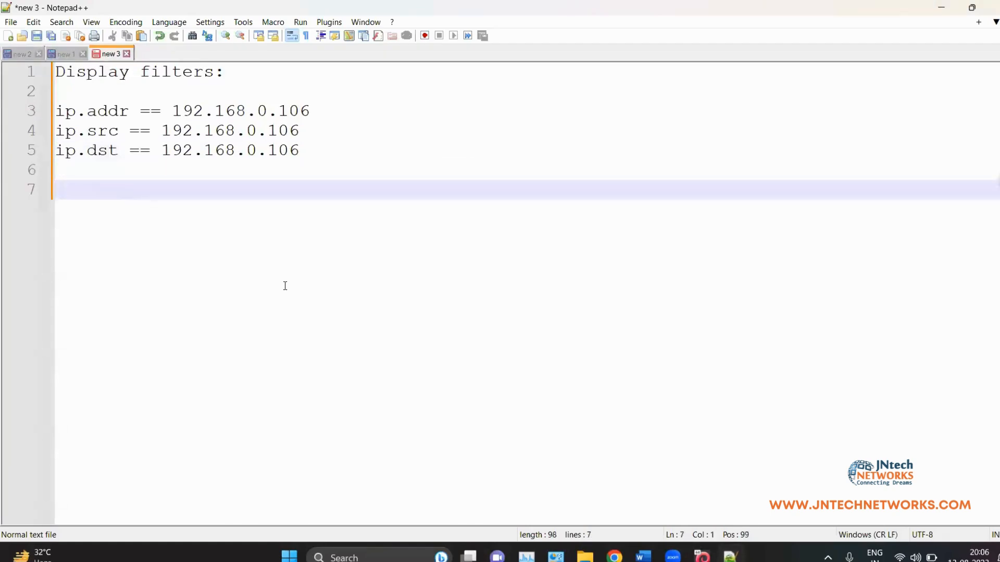
{"action": "type", "text": "http"}
{"action": "key", "text": "Return"}
{"action": "type", "text": "https"}
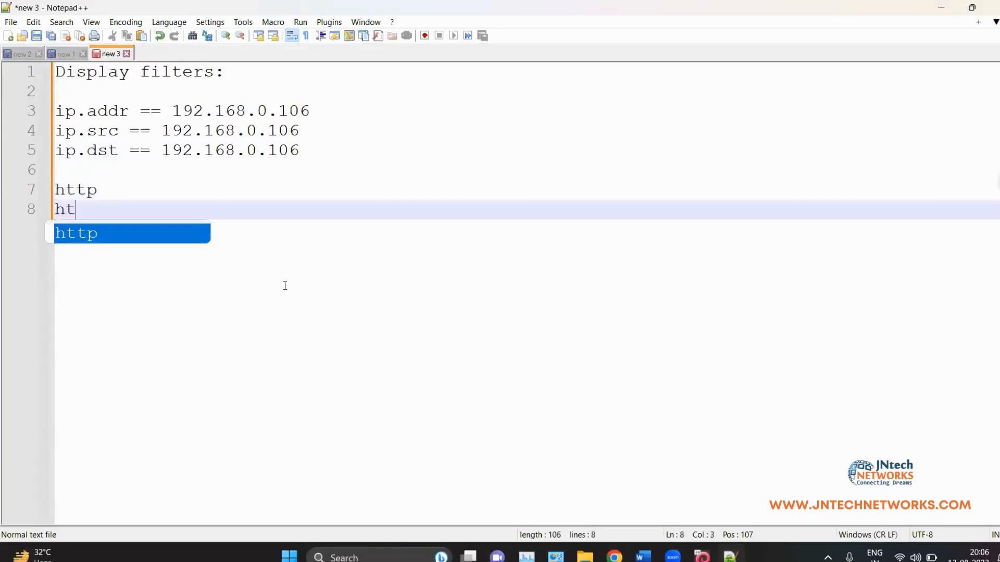
{"action": "key", "text": "Return"}
{"action": "type", "text": "arp"}
{"action": "key", "text": "Return"}
{"action": "type", "text": "icopm"}
{"action": "key", "text": "BackSpace"}
{"action": "key", "text": "BackSpace"}
{"action": "key", "text": "BackSpace"}
{"action": "type", "text": "mp"}
{"action": "key", "text": "Return"}
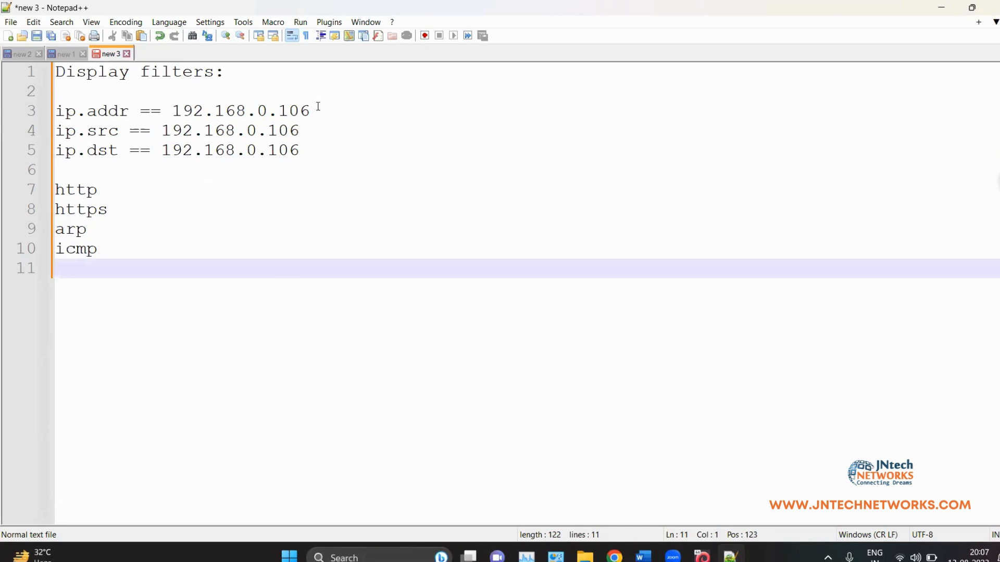
Step: Highlight the ip.addr line and the http/https lines for review, then return to Wireshark
{"action": "left_click_drag", "start_coordinate": [319, 107], "coordinate": [303, 107]}
{"action": "left_click_drag", "start_coordinate": [233, 106], "coordinate": [12, 108]}
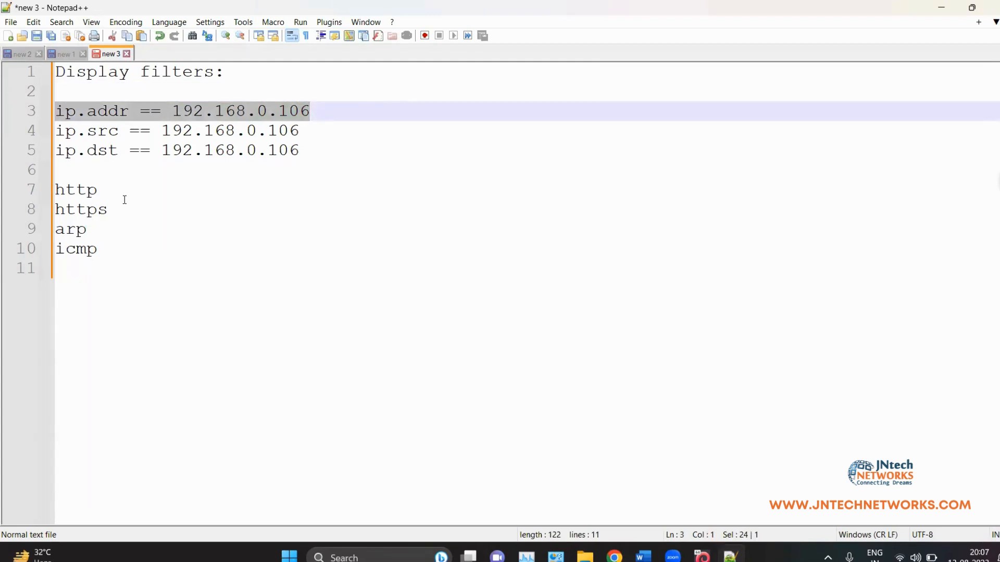
{"action": "left_click_drag", "start_coordinate": [125, 200], "coordinate": [55, 190]}
{"action": "left_click", "coordinate": [86, 209]}
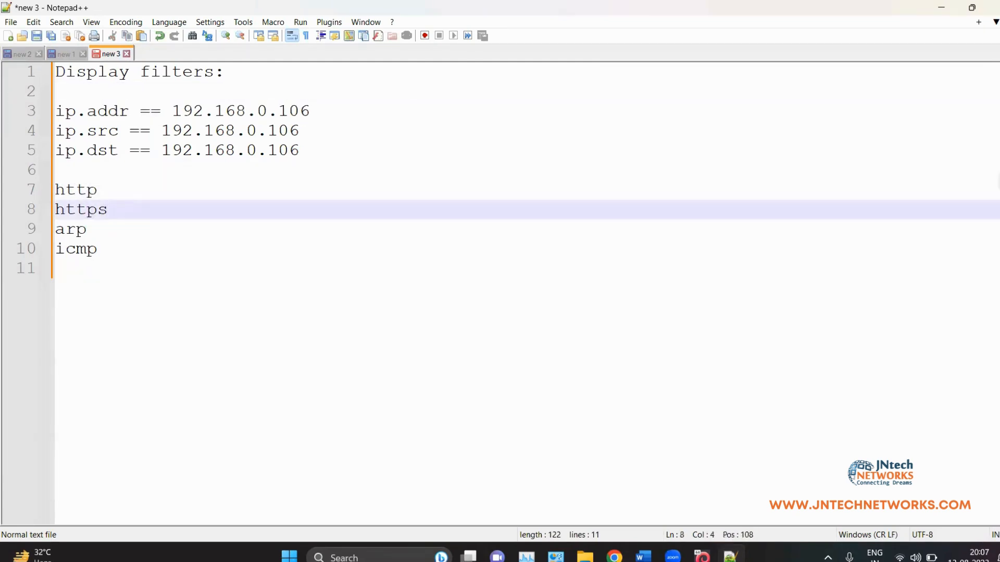
{"action": "key", "text": "alt+Tab"}
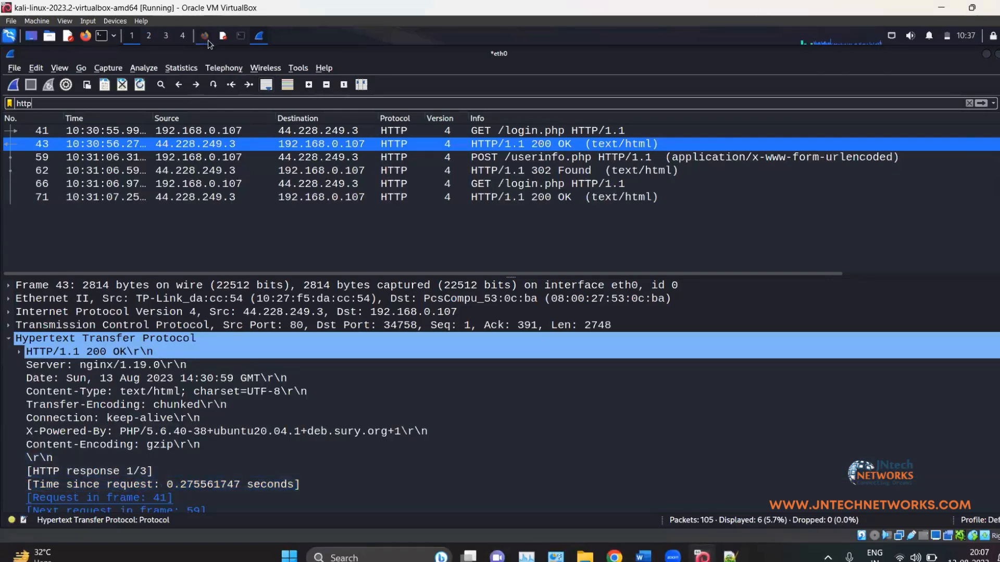
Step: Bring up the test site's login page in Firefox from the Kali panel
{"action": "left_click", "coordinate": [206, 37]}
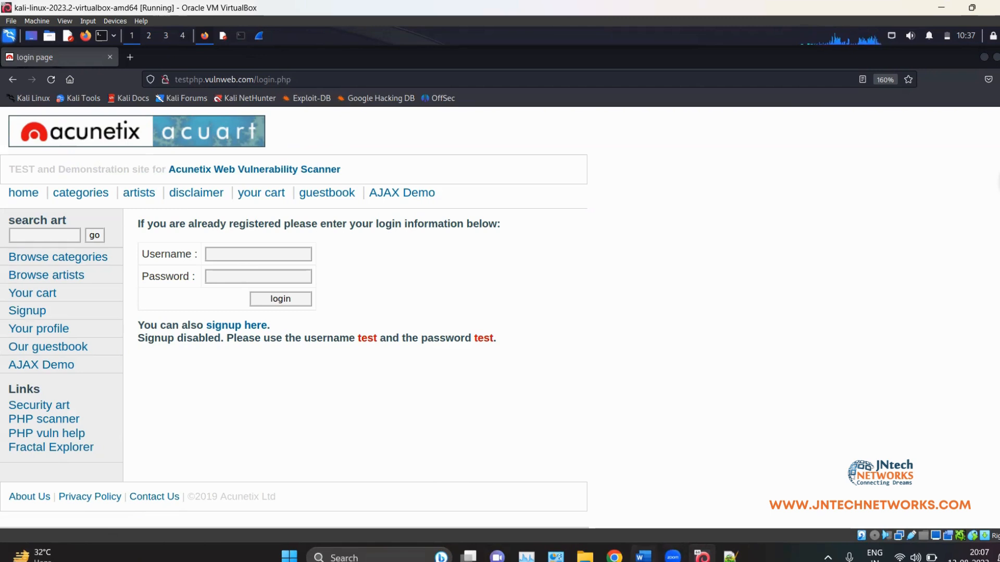
Step: Start an 'operators:' section in the notes listing and && and or ||
{"action": "key", "text": "alt+Tab"}
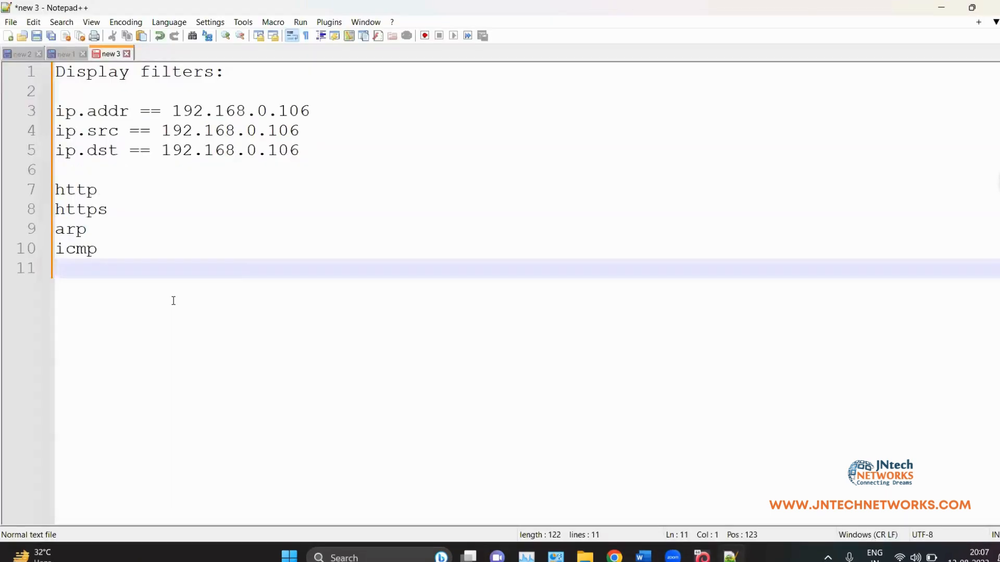
{"action": "key", "text": "Return"}
{"action": "key", "text": "Return"}
{"action": "type", "text": "operators"}
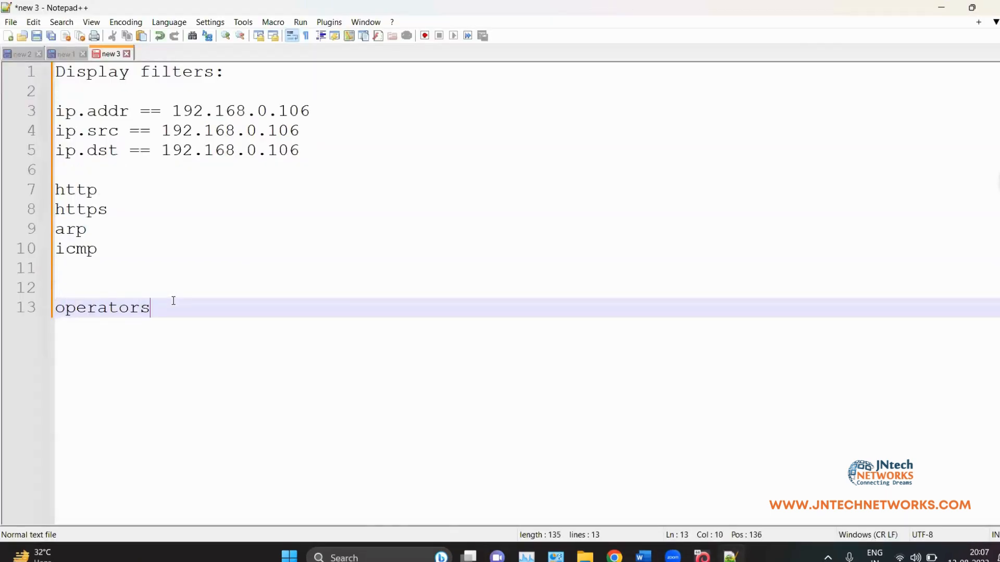
{"action": "type", "text": ":"}
{"action": "key", "text": "Return"}
{"action": "type", "text": "a"}
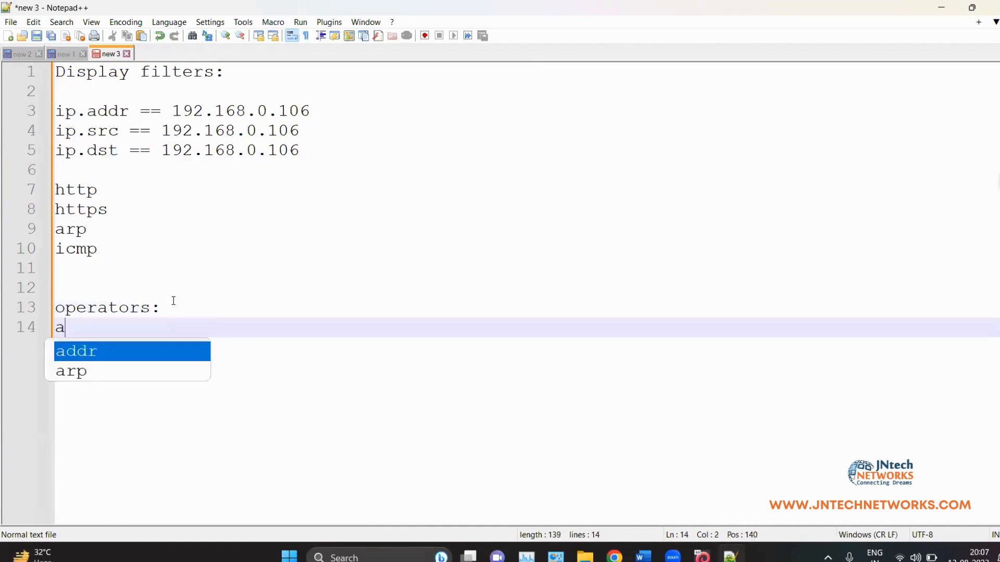
{"action": "type", "text": "nd &&"}
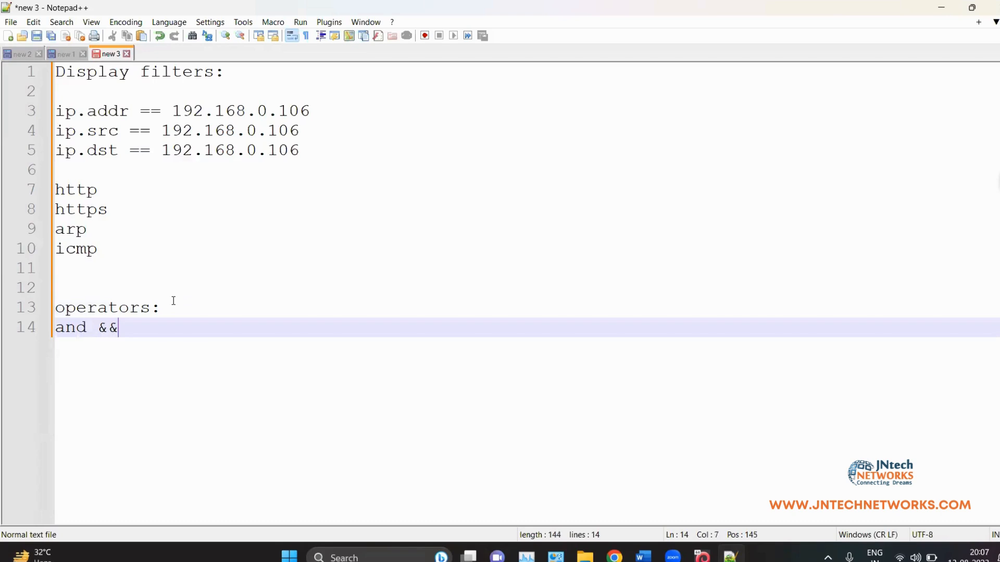
{"action": "key", "text": "Return"}
{"action": "type", "text": "or ||"}
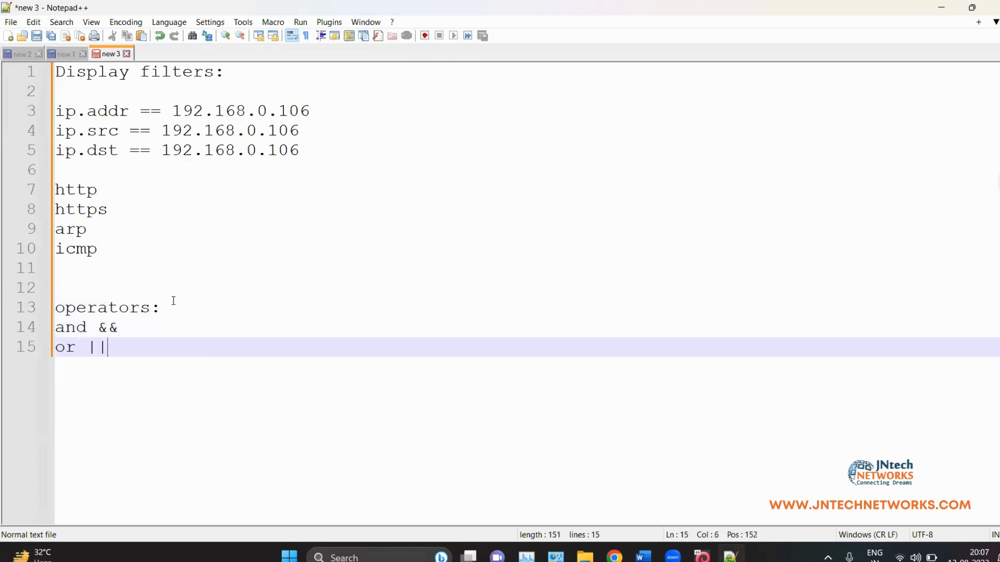
Step: Add the comparison operators >, <, >=, <=, == and != each on its own line
{"action": "key", "text": "Return"}
{"action": "type", "text": ">"}
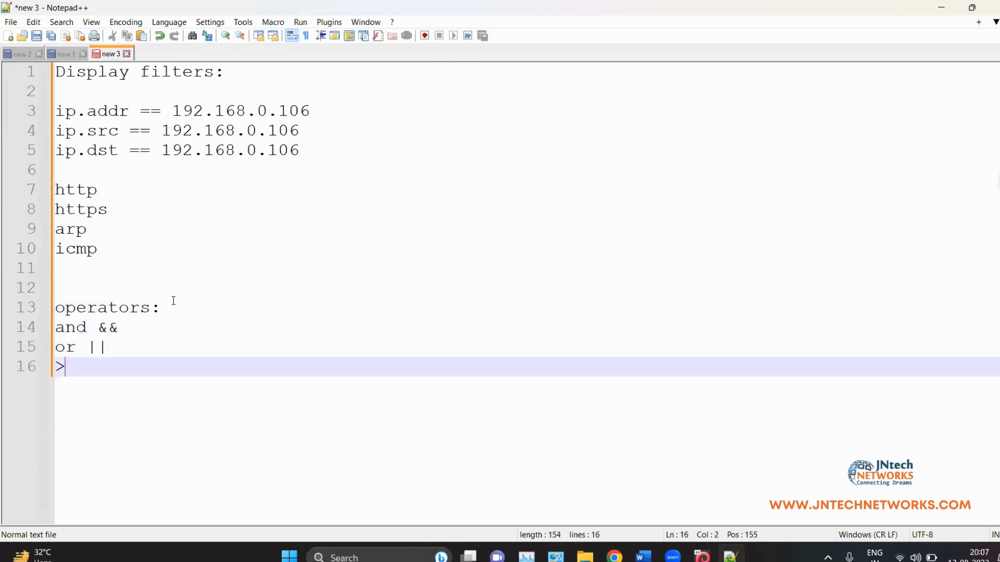
{"action": "key", "text": "Return"}
{"action": "type", "text": "<"}
{"action": "key", "text": "Return"}
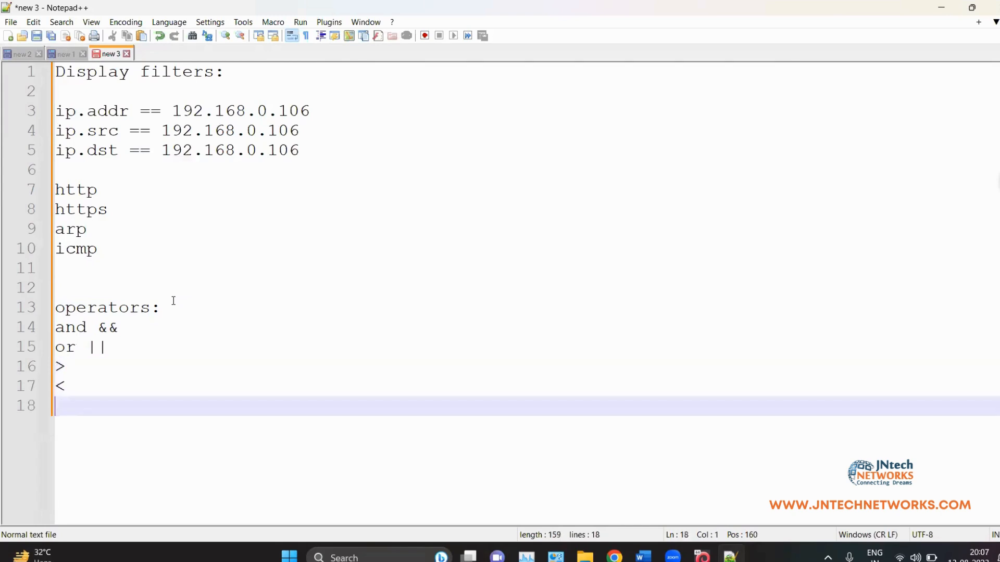
{"action": "type", "text": ">="}
{"action": "key", "text": "Return"}
{"action": "type", "text": "<="}
{"action": "key", "text": "Return"}
{"action": "type", "text": "=="}
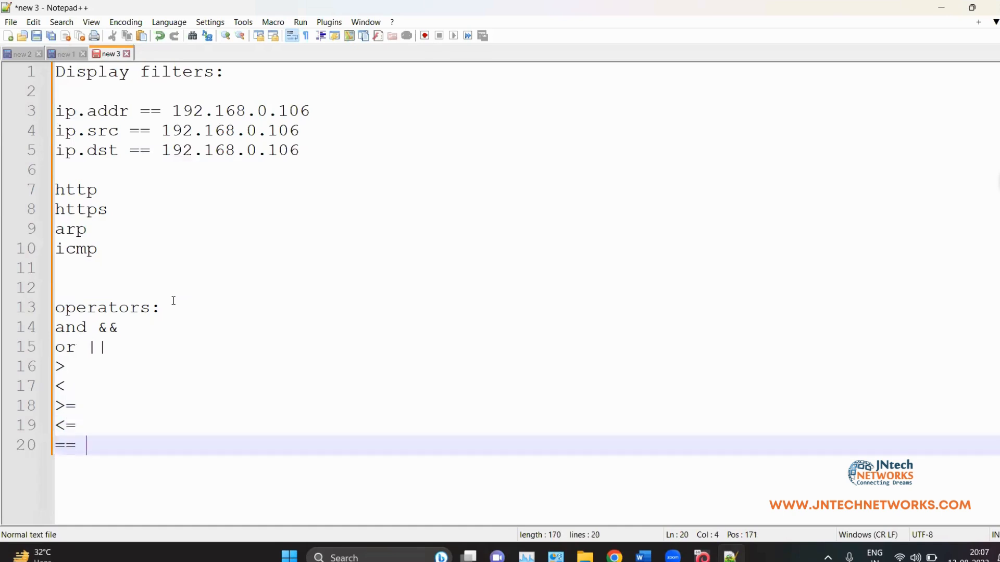
{"action": "key", "text": "Return"}
{"action": "type", "text": "!="}
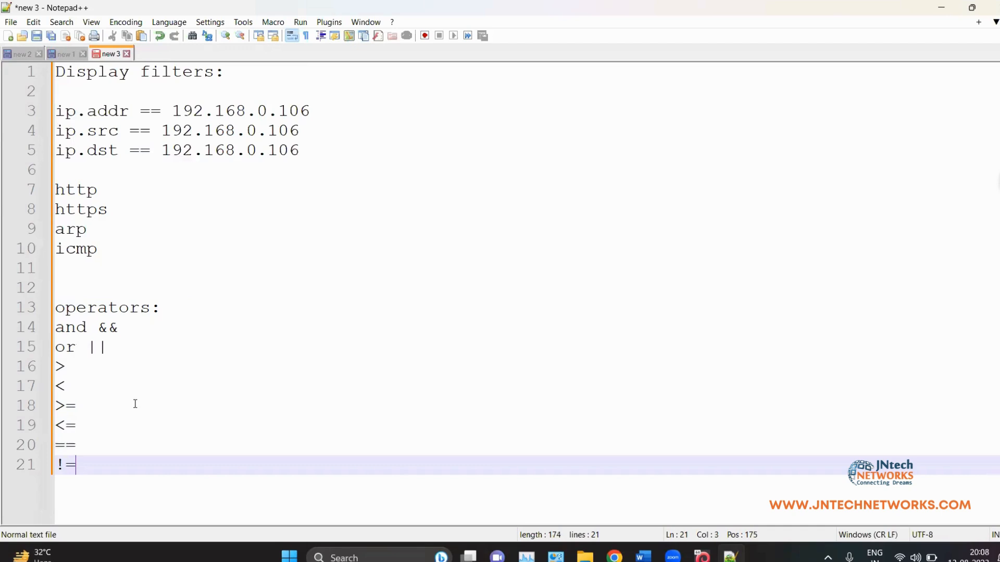
Step: Highlight the operators list, especially the and && and or || lines, for review
{"action": "left_click_drag", "start_coordinate": [114, 471], "coordinate": [57, 342]}
{"action": "left_click", "coordinate": [107, 364]}
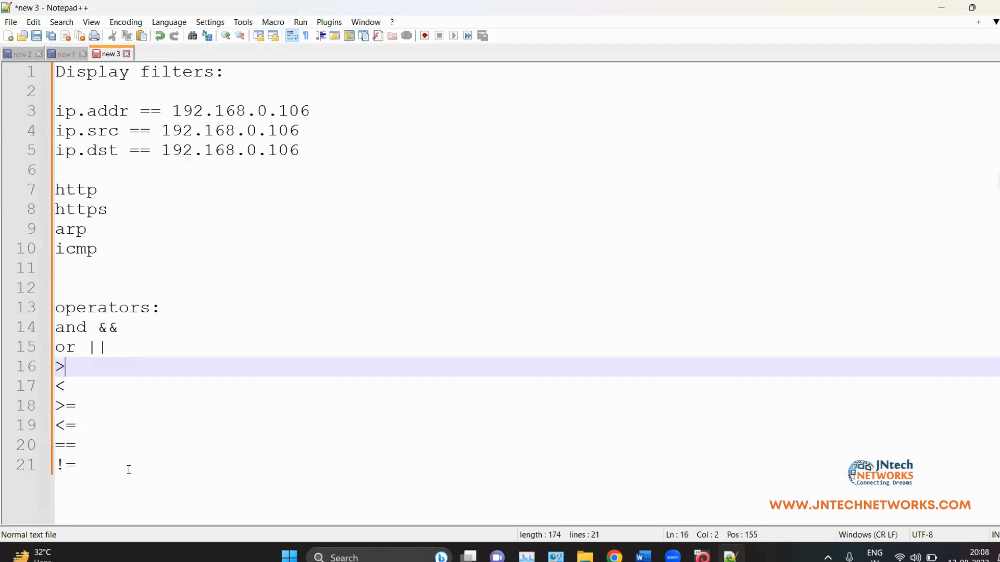
{"action": "left_click", "coordinate": [112, 465]}
{"action": "left_click_drag", "start_coordinate": [140, 346], "coordinate": [49, 330]}
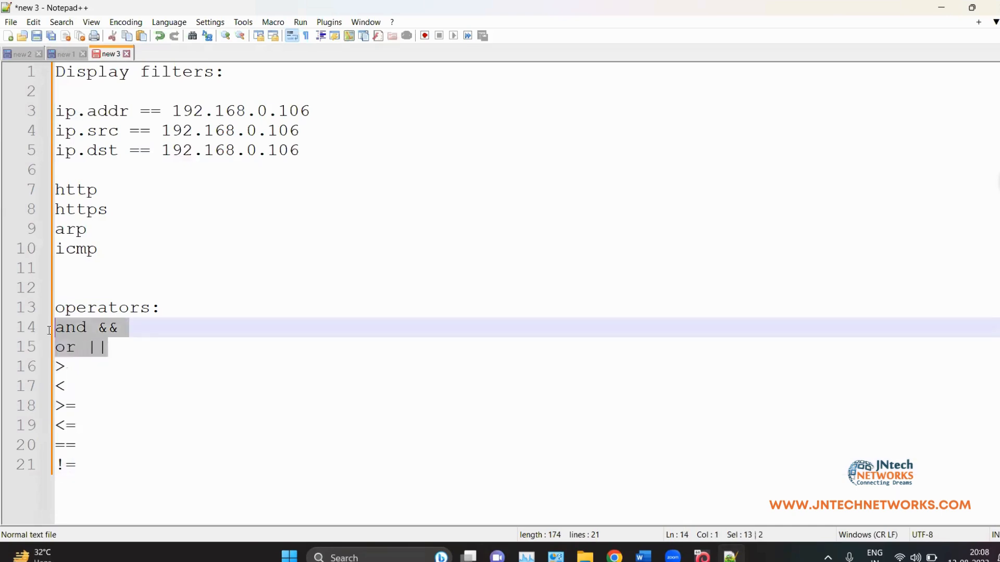
{"action": "left_click", "coordinate": [136, 345]}
{"action": "key", "text": "Down"}
{"action": "key", "text": "Down"}
{"action": "key", "text": "Down"}
{"action": "key", "text": "Down"}
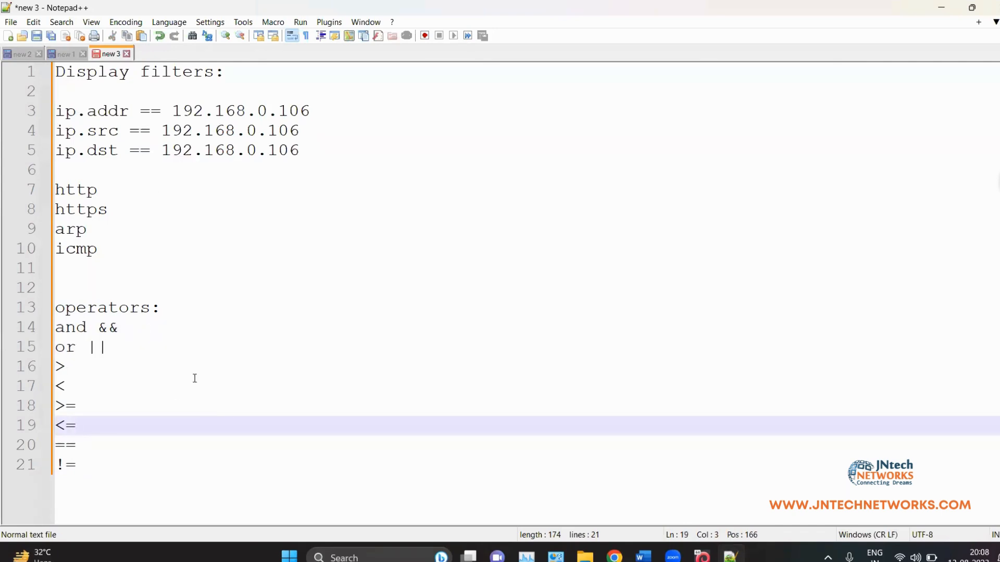
{"action": "left_click_drag", "start_coordinate": [193, 383], "coordinate": [23, 307]}
{"action": "left_click", "coordinate": [67, 334]}
{"action": "left_click_drag", "start_coordinate": [123, 346], "coordinate": [49, 307]}
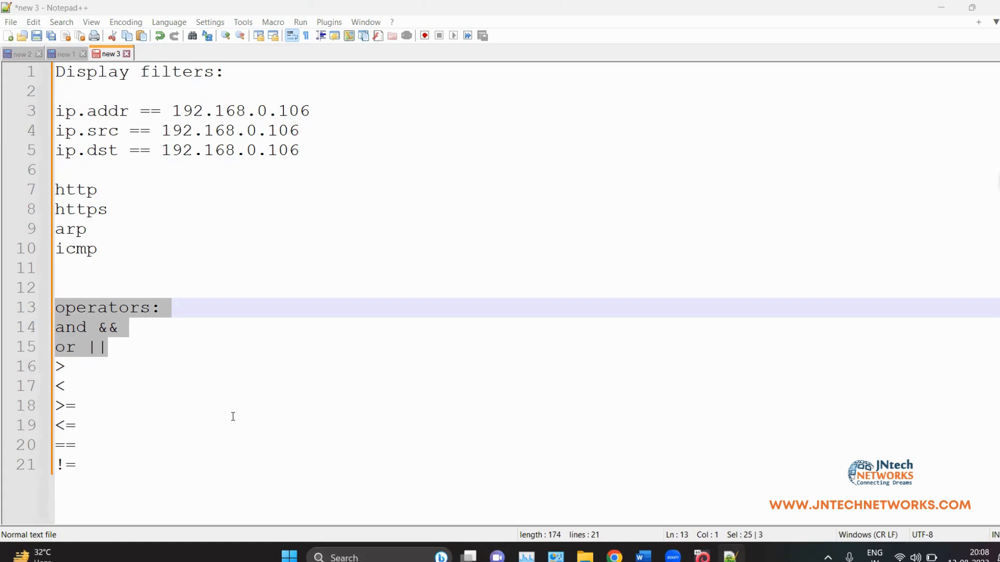
Step: Add an example line '5>6 && 5>4' below the 'and &&' heading
{"action": "left_click", "coordinate": [163, 331]}
{"action": "key", "text": "Return"}
{"action": "key", "text": "Return"}
{"action": "key", "text": "Return"}
{"action": "key", "text": "Return"}
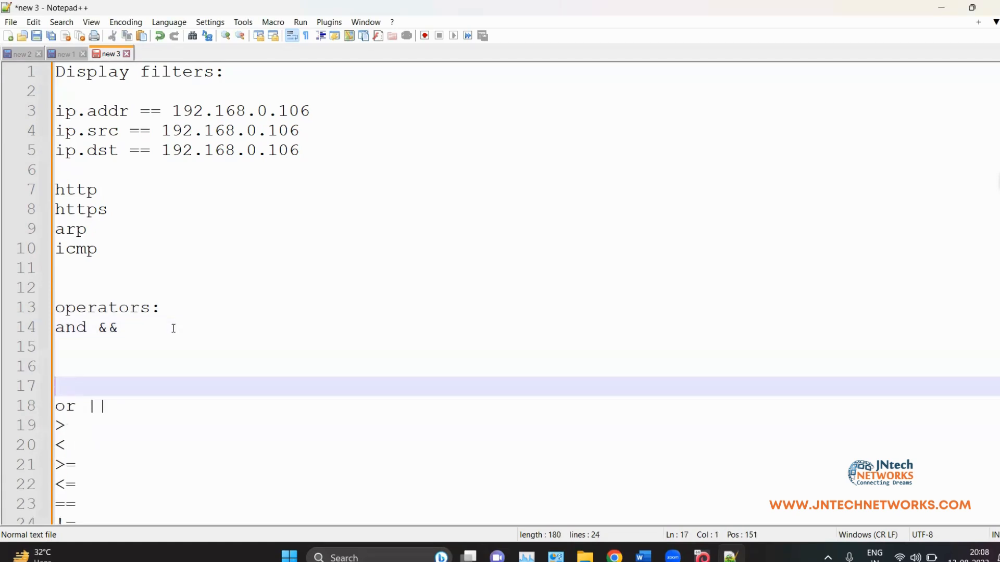
{"action": "key", "text": "Up"}
{"action": "key", "text": "Return"}
{"action": "key", "text": "Up"}
{"action": "key", "text": "Up"}
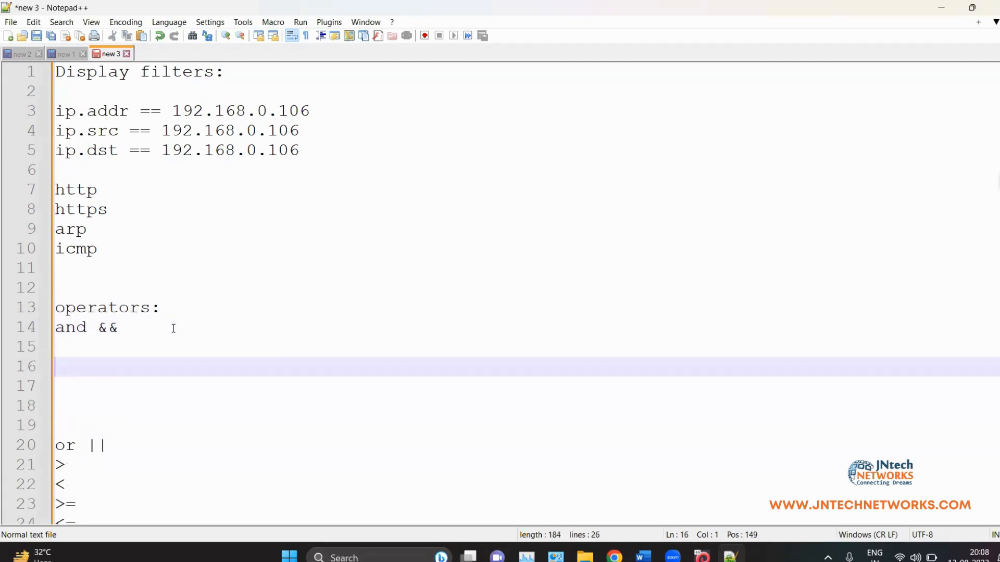
{"action": "type", "text": "5>6 "}
{"action": "type", "text": "&&B"}
{"action": "key", "text": "BackSpace"}
{"action": "key", "text": "BackSpace"}
{"action": "type", "text": "5"}
{"action": "type", "text": ">7"}
{"action": "key", "text": "BackSpace"}
{"action": "type", "text": "4"}
Step: Point out both conditions and complete the example as '5>6 && 5>4 = false'
{"action": "left_click", "coordinate": [89, 366]}
{"action": "key", "text": "shift+Left"}
{"action": "key", "text": "shift+Left"}
{"action": "key", "text": "shift+Left"}
{"action": "left_click_drag", "start_coordinate": [125, 377], "coordinate": [57, 369]}
{"action": "left_click", "coordinate": [54, 369]}
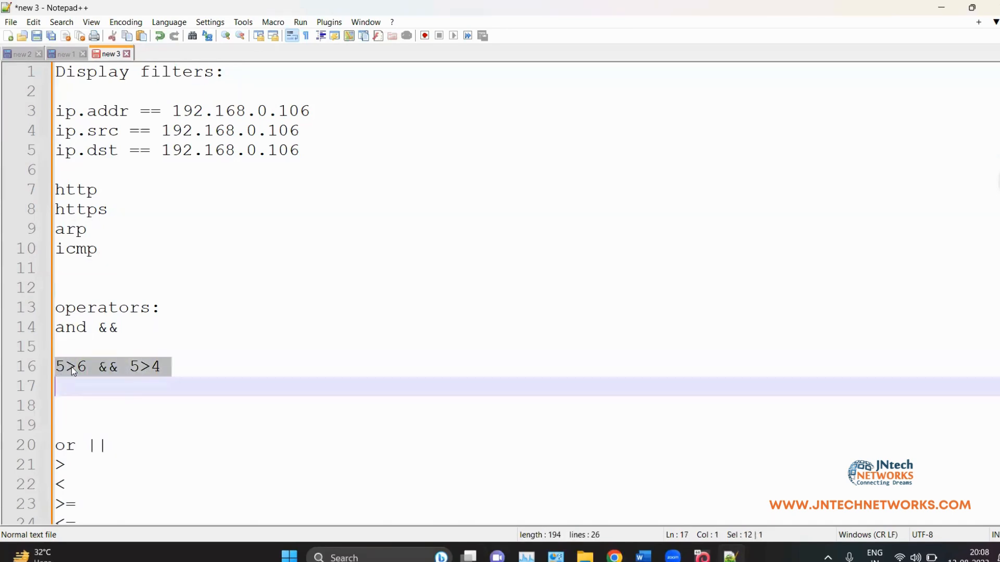
{"action": "left_click", "coordinate": [74, 367]}
{"action": "left_click_drag", "start_coordinate": [166, 365], "coordinate": [129, 367]}
{"action": "left_click", "coordinate": [185, 373]}
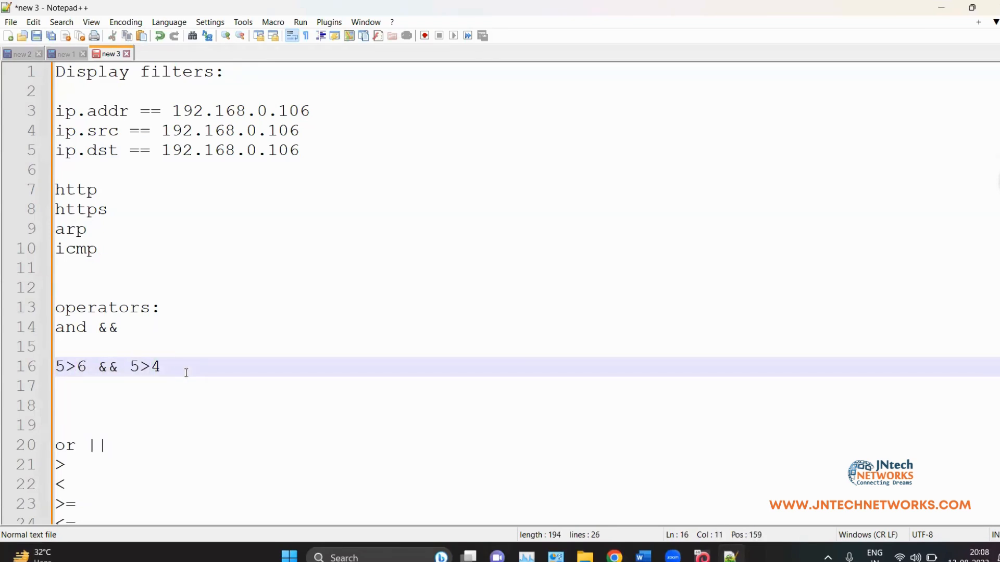
{"action": "type", "text": "= false"}
Step: Write the AND truth table rows 1 1 = 1, 1 0 = 0, 0 1 = 0, 0 0 = 0
{"action": "left_click_drag", "start_coordinate": [86, 371], "coordinate": [59, 370]}
{"action": "left_click_drag", "start_coordinate": [130, 365], "coordinate": [153, 366]}
{"action": "left_click", "coordinate": [297, 377]}
{"action": "type", "text": "1"}
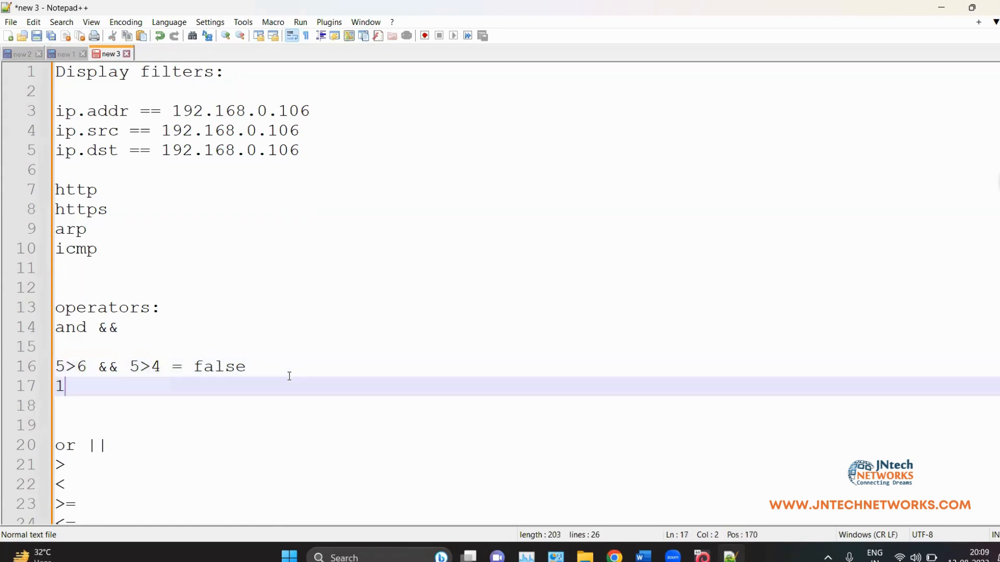
{"action": "key", "text": "alt+space"}
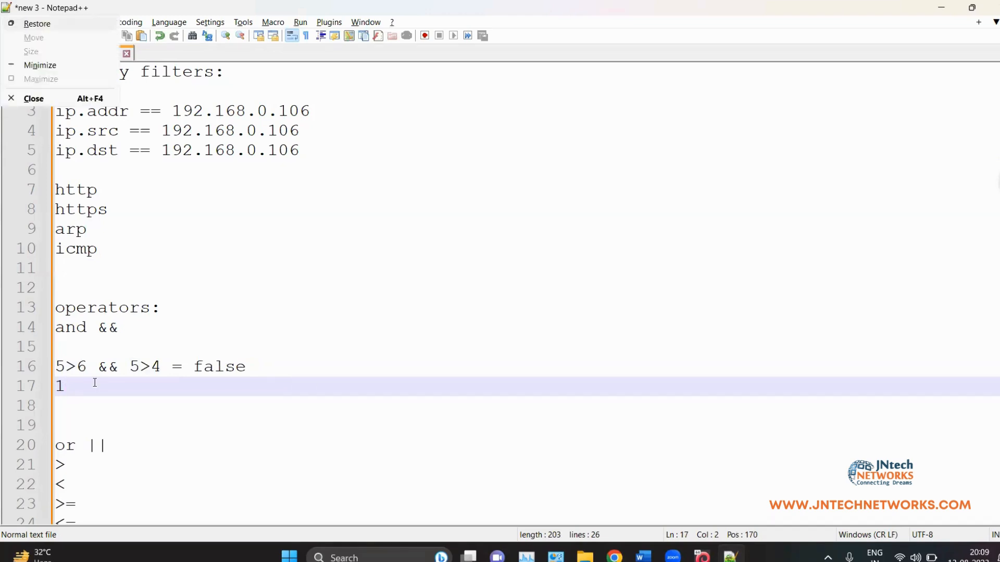
{"action": "key", "text": "Escape"}
{"action": "type", "text": "1 = 1"}
{"action": "key", "text": "Return"}
{"action": "type", "text": "1 0 = 0"}
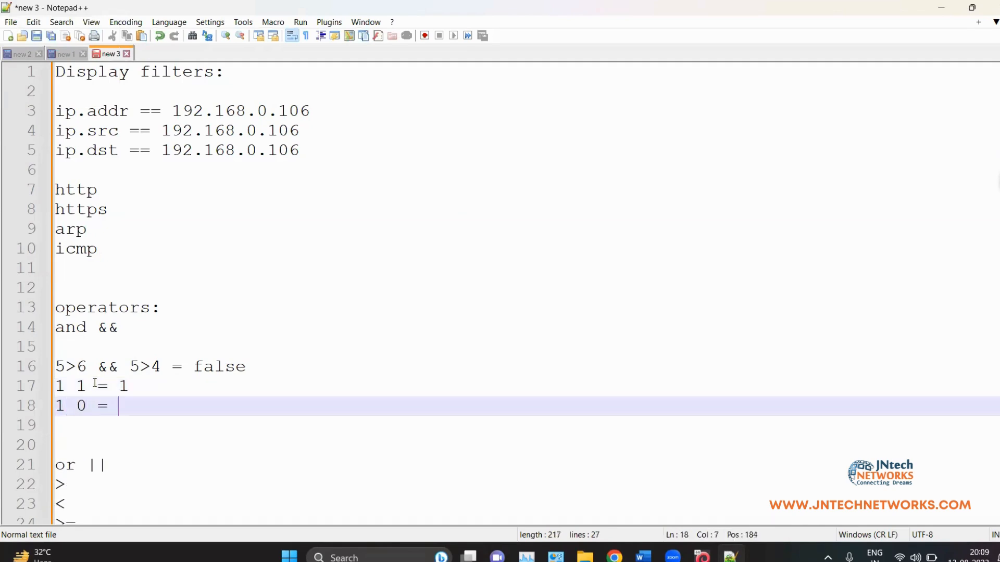
{"action": "key", "text": "Return"}
{"action": "type", "text": "0 1 = 0"}
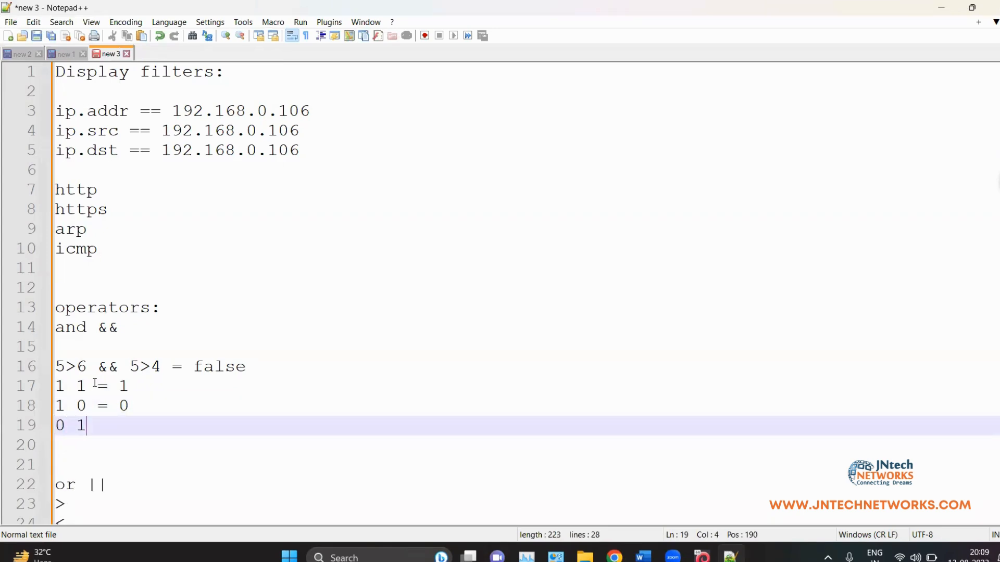
{"action": "key", "text": "Return"}
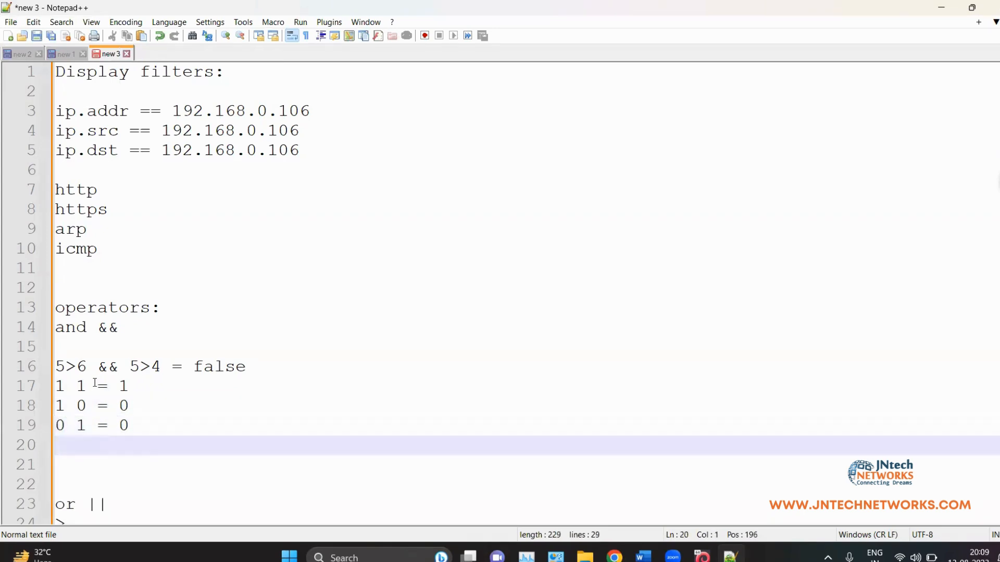
{"action": "type", "text": "0 0 = 0"}
Step: Change the example on line 16 to '5>3 && 5>4 = true'
{"action": "left_click", "coordinate": [87, 367]}
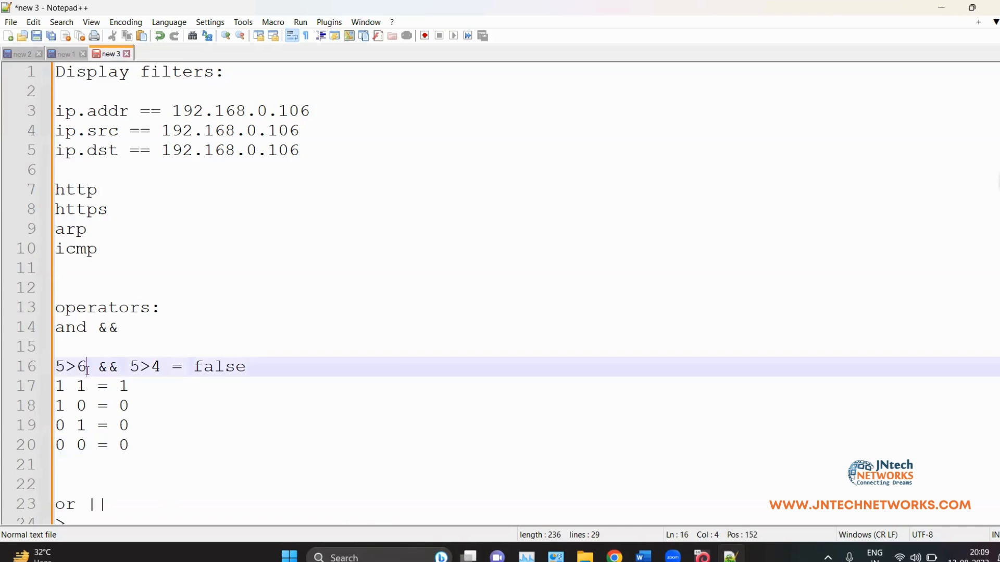
{"action": "key", "text": "BackSpace"}
{"action": "type", "text": "3"}
{"action": "left_click_drag", "start_coordinate": [98, 366], "coordinate": [44, 373]}
{"action": "left_click_drag", "start_coordinate": [129, 367], "coordinate": [246, 367]}
{"action": "type", "text": "treue"}
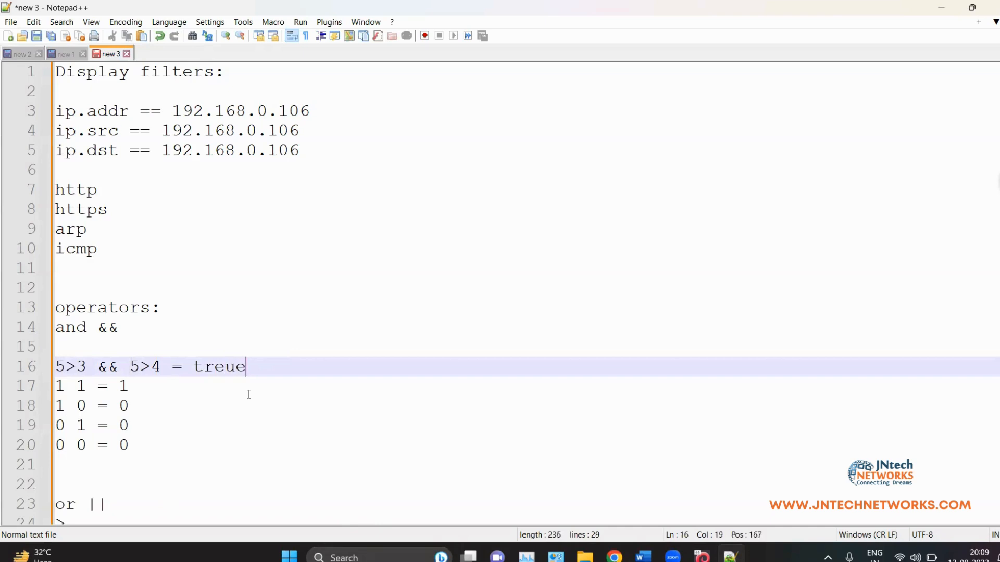
{"action": "key", "text": "BackSpace"}
{"action": "key", "text": "BackSpace"}
{"action": "key", "text": "BackSpace"}
{"action": "type", "text": "ue"}
{"action": "left_click_drag", "start_coordinate": [82, 366], "coordinate": [56, 367]}
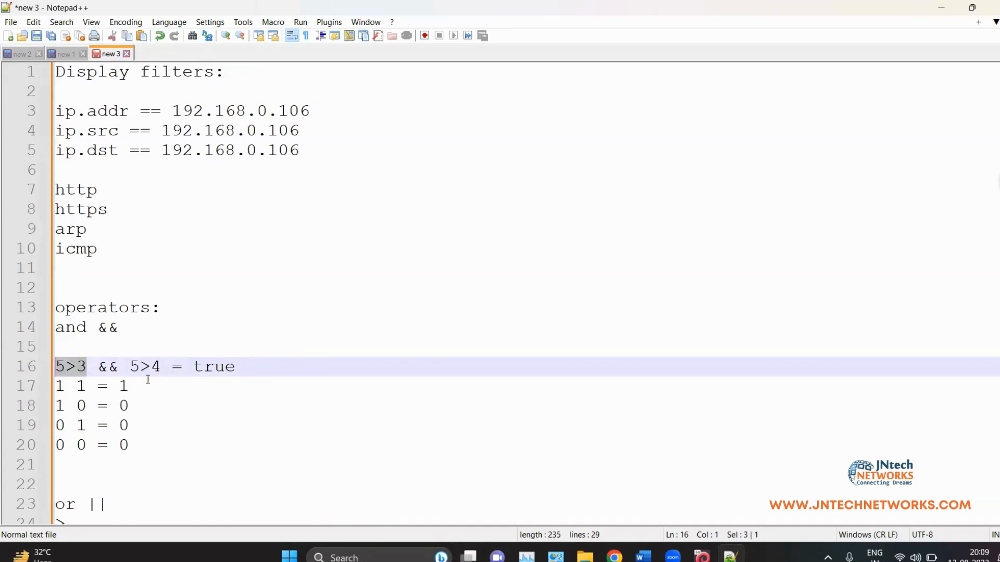
{"action": "left_click_drag", "start_coordinate": [140, 366], "coordinate": [172, 366]}
{"action": "left_click", "coordinate": [177, 404]}
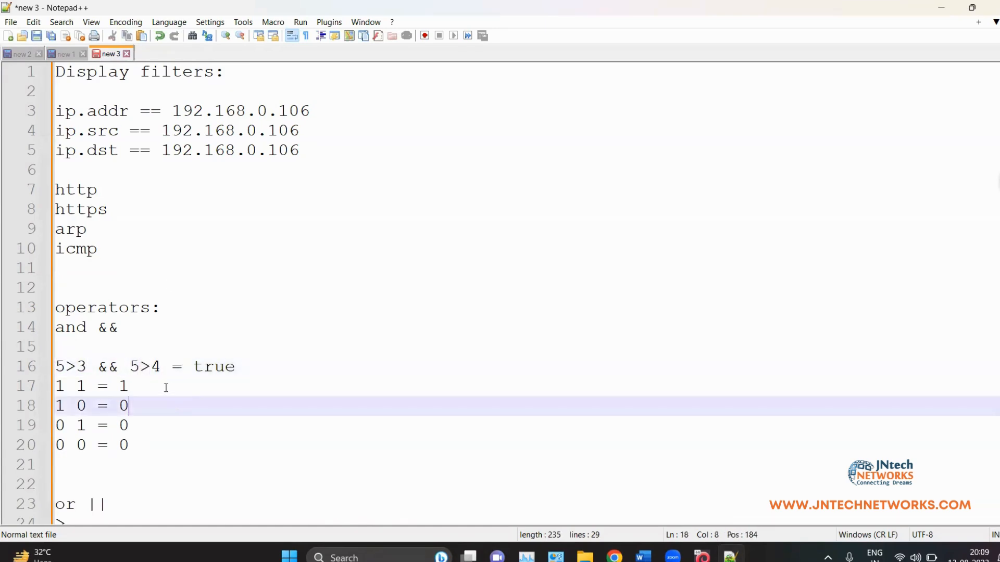
Step: Add blank lines below the table, replace && with || and remove the 3 from 5>3
{"action": "left_click", "coordinate": [160, 447]}
{"action": "key", "text": "Return"}
{"action": "key", "text": "Return"}
{"action": "key", "text": "Return"}
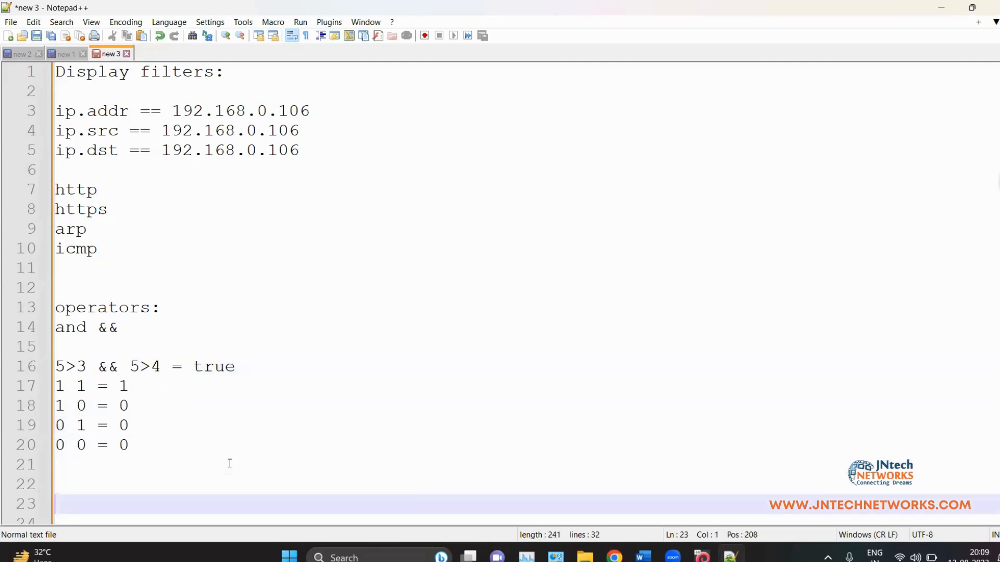
{"action": "left_click", "coordinate": [124, 370]}
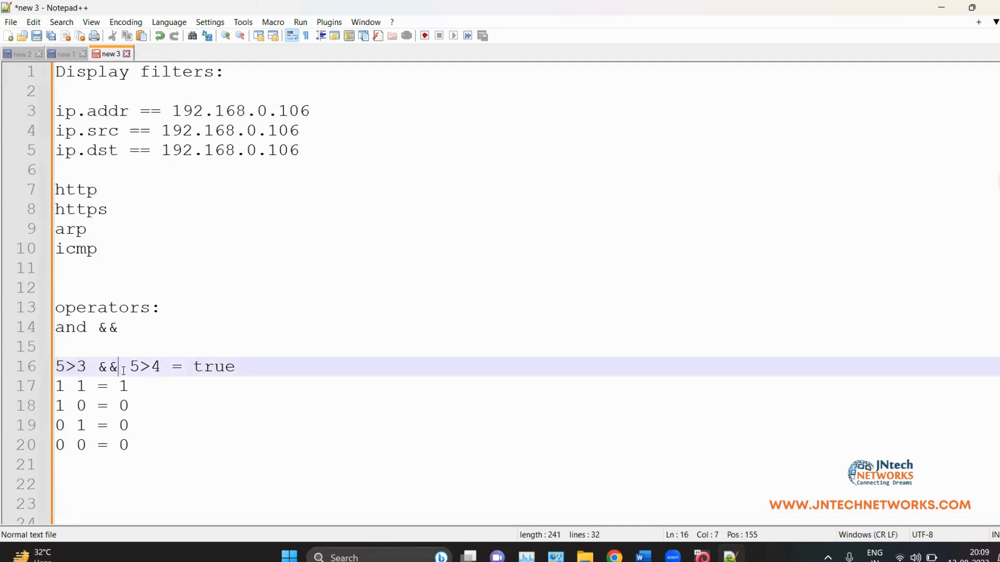
{"action": "key", "text": "BackSpace"}
{"action": "key", "text": "BackSpace"}
{"action": "type", "text": "||"}
{"action": "left_click", "coordinate": [84, 363]}
{"action": "key", "text": "BackSpace"}
Step: Complete the OR example as '5>6 || 5>4 = true' and add blank lines below it
{"action": "type", "text": "6"}
{"action": "left_click_drag", "start_coordinate": [134, 366], "coordinate": [156, 368]}
{"action": "left_click_drag", "start_coordinate": [87, 367], "coordinate": [55, 367]}
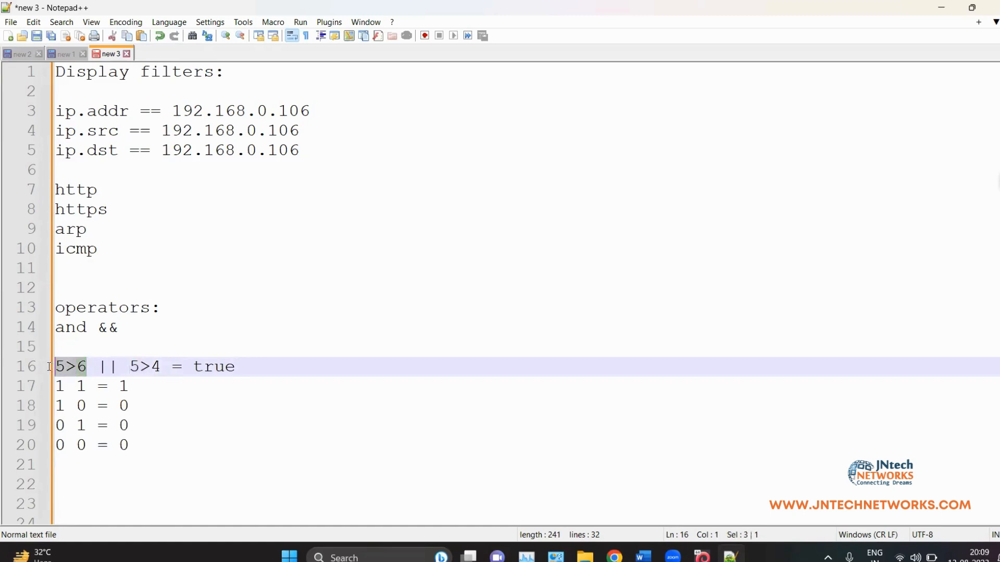
{"action": "left_click", "coordinate": [259, 375]}
{"action": "key", "text": "Return"}
{"action": "key", "text": "Return"}
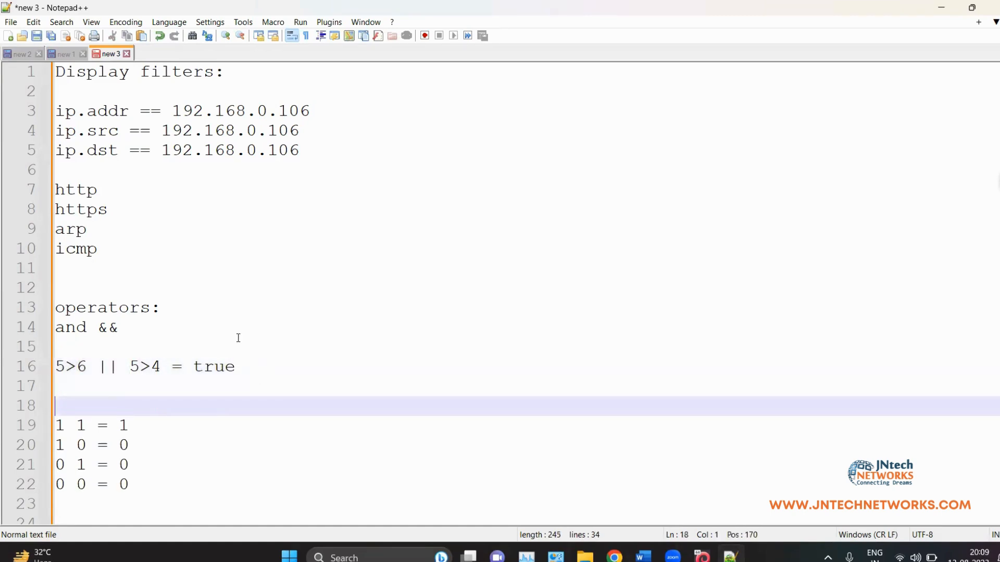
{"action": "double_click", "coordinate": [214, 366]}
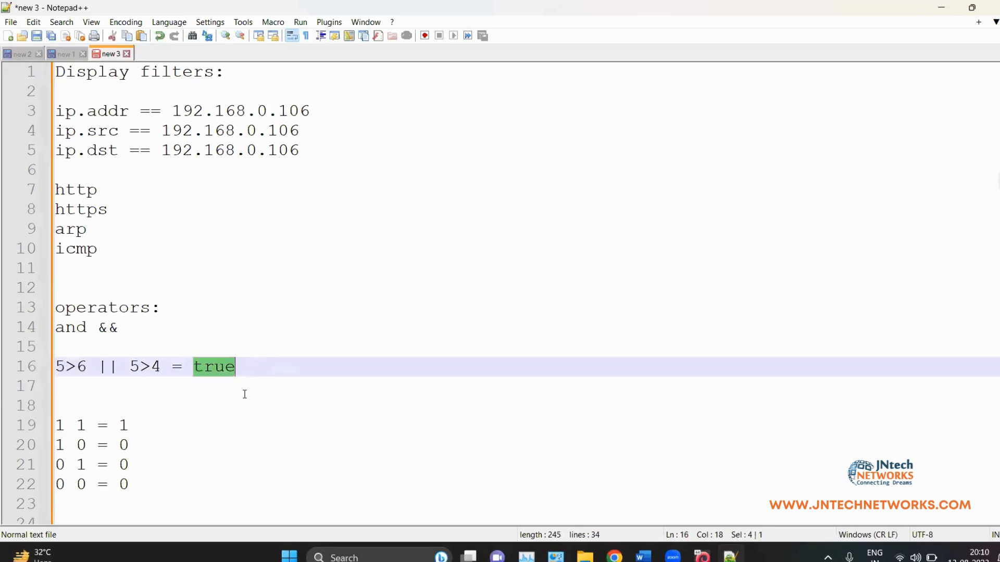
{"action": "left_click", "coordinate": [243, 393]}
{"action": "double_click", "coordinate": [120, 363]}
{"action": "left_click", "coordinate": [150, 366]}
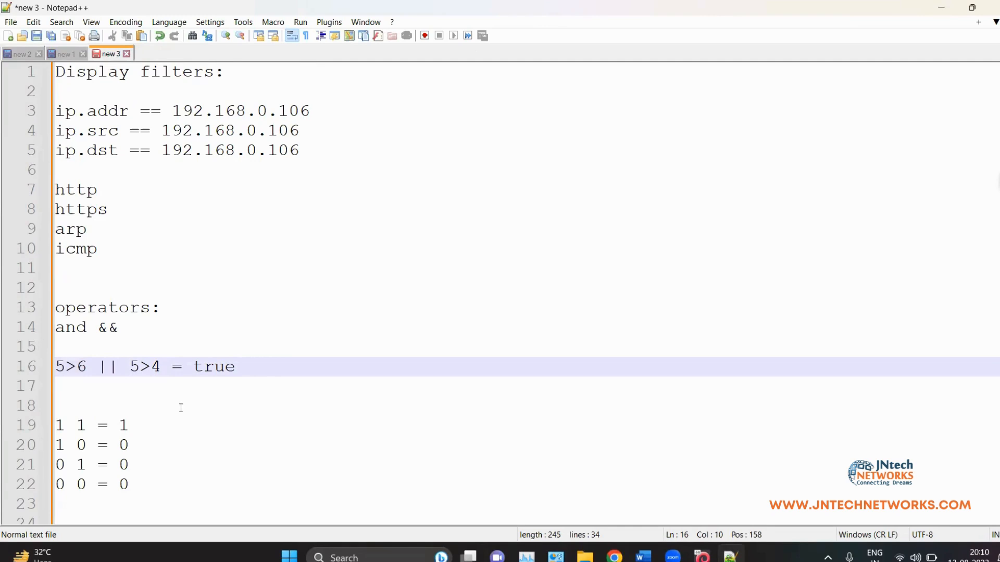
Step: Change the truth-table results to OR values: 1 0 = 1 and 0 1 = 1, keeping 0 0 = 0
{"action": "scroll", "coordinate": [74, 321], "scroll_direction": "down", "scroll_amount": 3}
{"action": "left_click", "coordinate": [138, 245]}
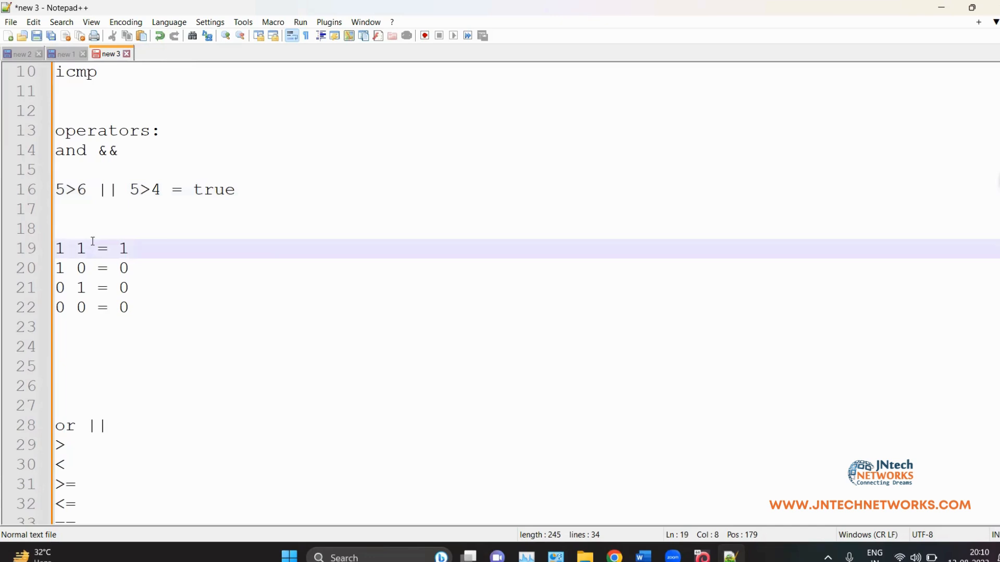
{"action": "left_click", "coordinate": [138, 266]}
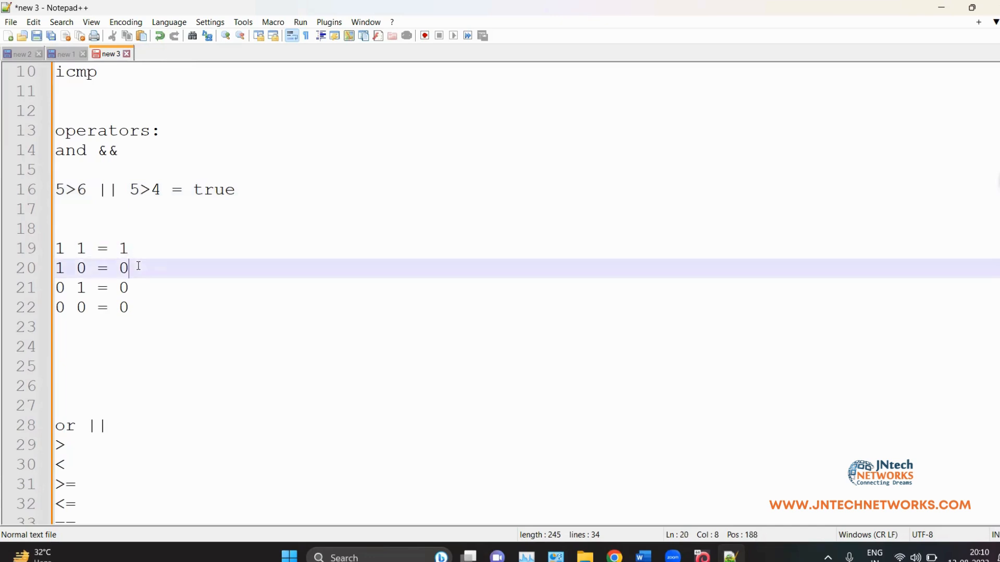
{"action": "key", "text": "BackSpace"}
{"action": "type", "text": "1"}
{"action": "left_click", "coordinate": [146, 284]}
{"action": "key", "text": "BackSpace"}
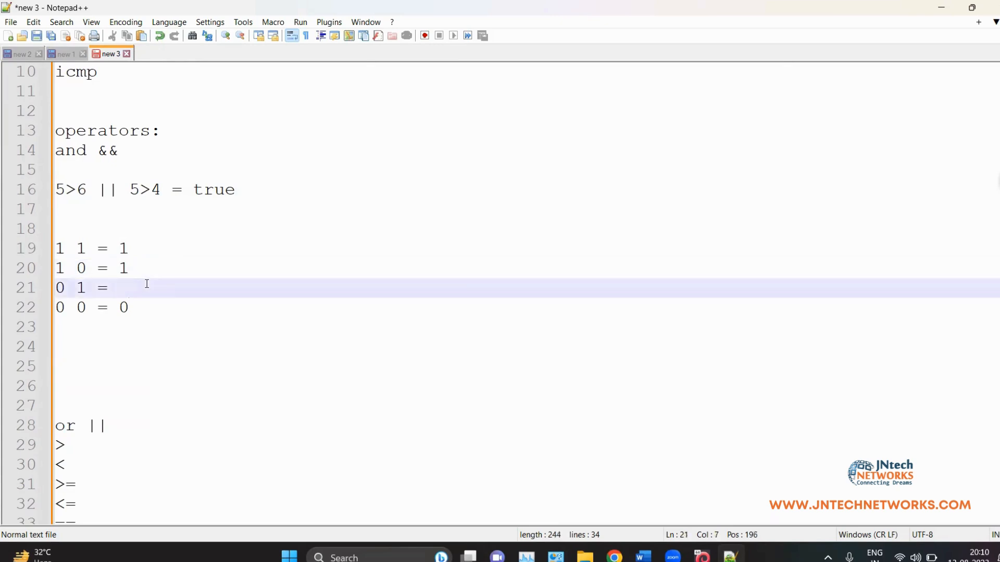
{"action": "type", "text": "1"}
{"action": "left_click", "coordinate": [144, 304]}
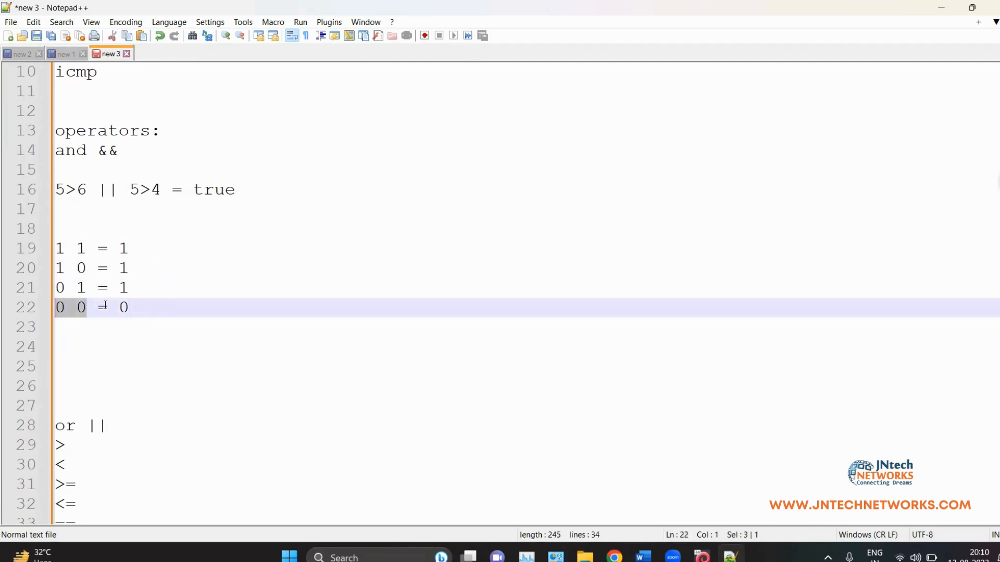
{"action": "key", "text": "shift+Left"}
{"action": "key", "text": "Right"}
{"action": "left_click_drag", "start_coordinate": [131, 308], "coordinate": [52, 255]}
{"action": "left_click", "coordinate": [50, 269]}
{"action": "left_click", "coordinate": [107, 272]}
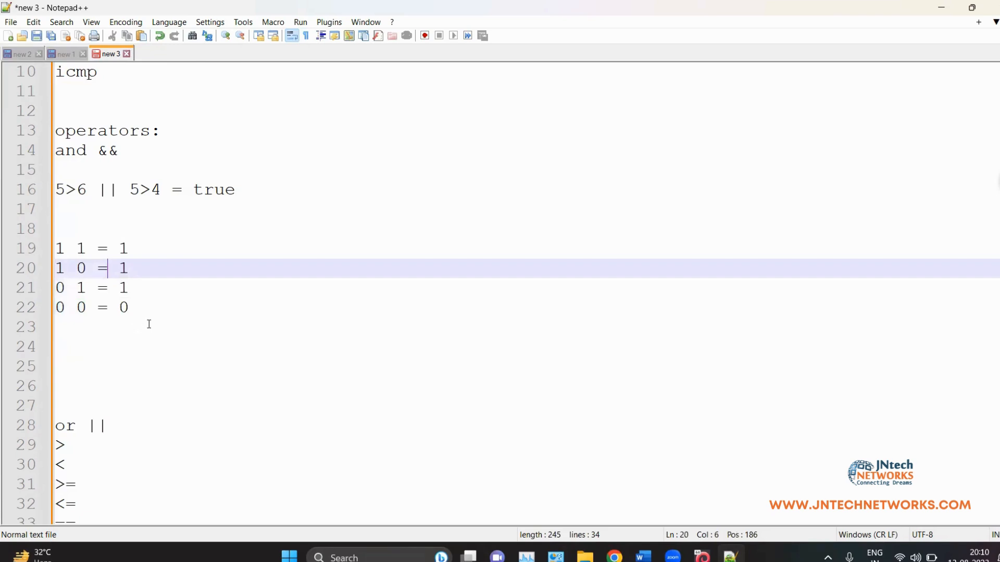
{"action": "scroll", "coordinate": [149, 324], "scroll_direction": "down", "scroll_amount": 1}
Step: Append '&& http' to line 3, delete 192.168.0.106 from it, then switch to the Kali VM
{"action": "scroll", "coordinate": [149, 324], "scroll_direction": "up", "scroll_amount": 4}
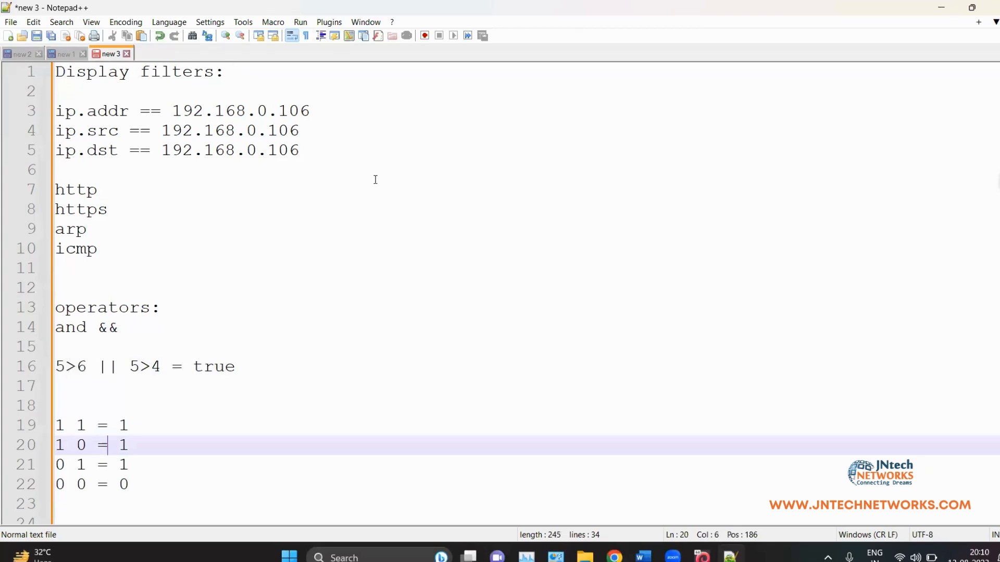
{"action": "left_click", "coordinate": [374, 160]}
{"action": "key", "text": "Return"}
{"action": "key", "text": "Return"}
{"action": "key", "text": "Return"}
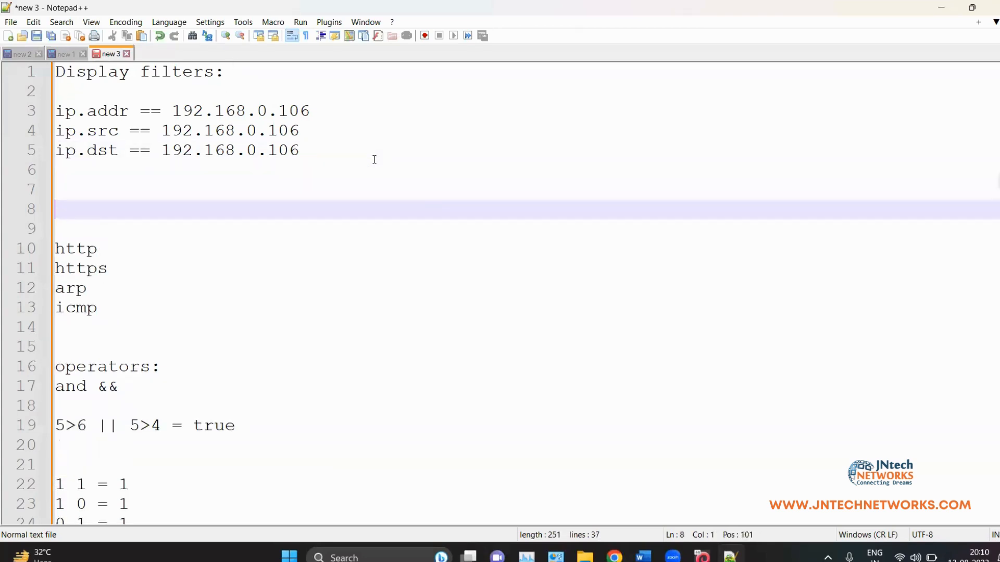
{"action": "left_click", "coordinate": [363, 116]}
{"action": "type", "text": "&& httop"}
{"action": "key", "text": "BackSpace"}
{"action": "key", "text": "BackSpace"}
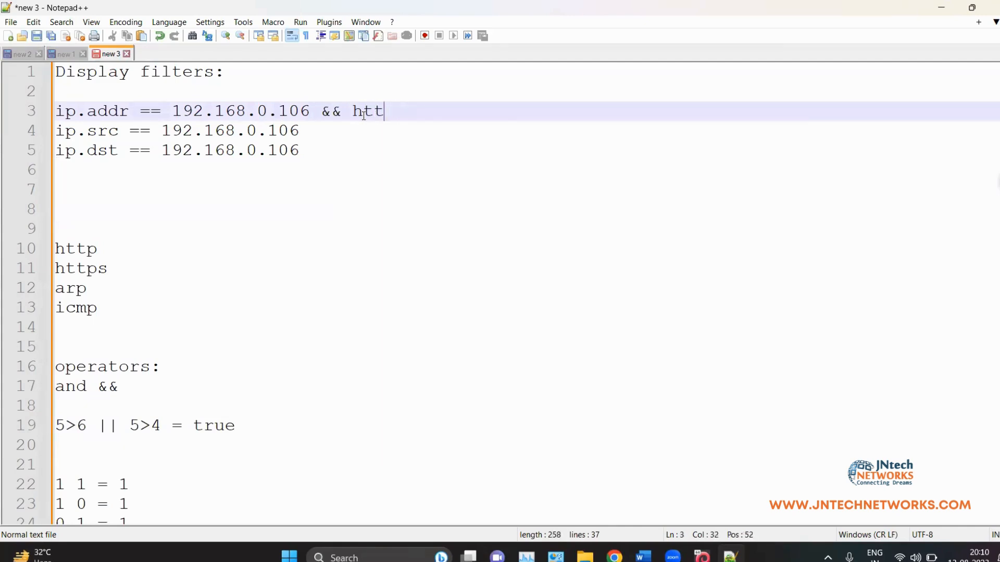
{"action": "type", "text": "p"}
{"action": "left_click_drag", "start_coordinate": [310, 111], "coordinate": [170, 109]}
{"action": "key", "text": "BackSpace"}
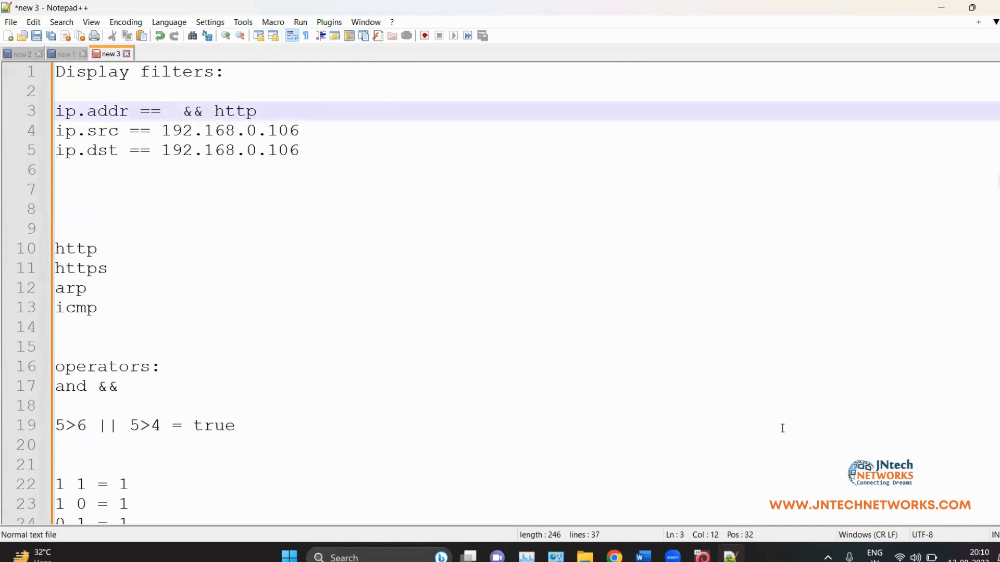
{"action": "left_click", "coordinate": [711, 557]}
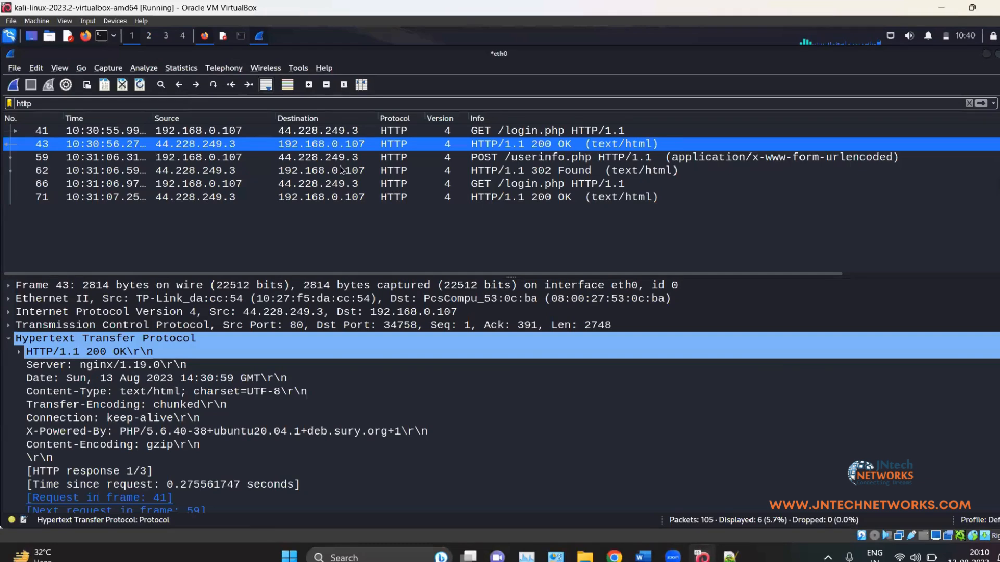
Step: In Wireshark, collapse the HTTP details and inspect the packet's TCP fields
{"action": "left_click", "coordinate": [259, 36]}
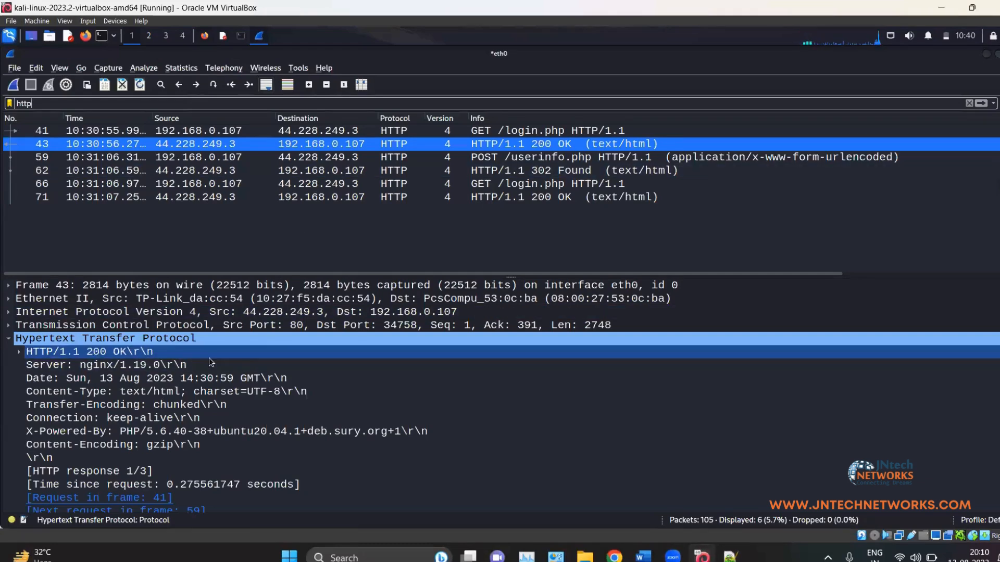
{"action": "left_click", "coordinate": [9, 338]}
{"action": "left_click", "coordinate": [9, 325]}
{"action": "left_click", "coordinate": [131, 342]}
{"action": "left_click", "coordinate": [29, 352]}
{"action": "left_click", "coordinate": [46, 364]}
{"action": "left_click", "coordinate": [91, 380]}
{"action": "scroll", "coordinate": [83, 383], "scroll_direction": "down", "scroll_amount": 2}
{"action": "left_click", "coordinate": [79, 382]}
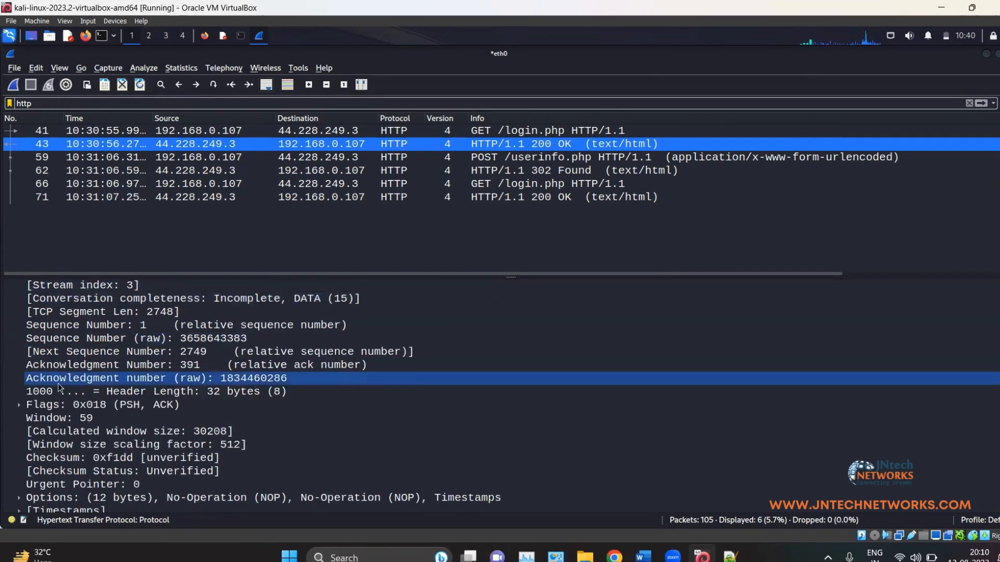
{"action": "scroll", "coordinate": [95, 391], "scroll_direction": "down", "scroll_amount": 2}
{"action": "scroll", "coordinate": [83, 398], "scroll_direction": "up", "scroll_amount": 2}
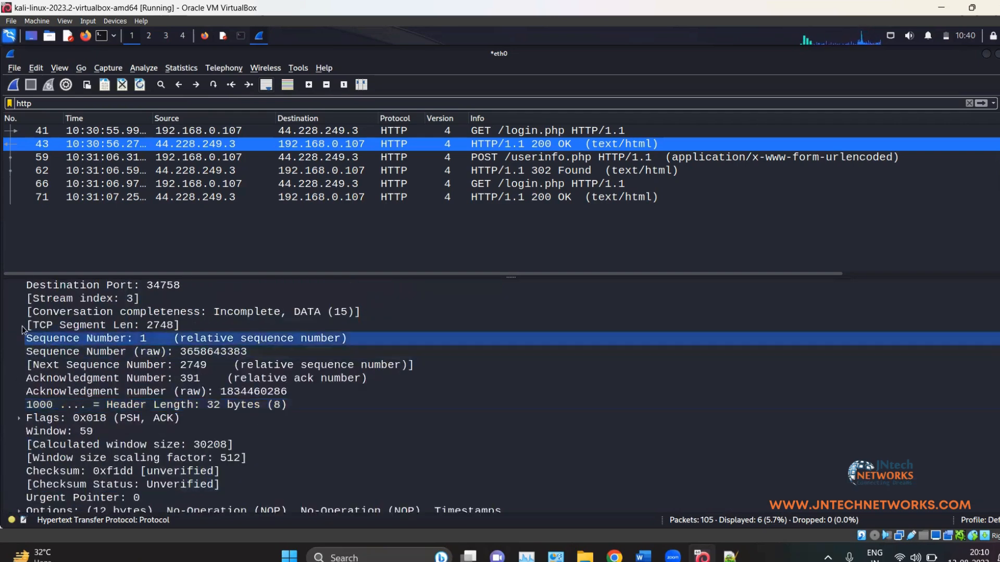
{"action": "scroll", "coordinate": [22, 326], "scroll_direction": "up", "scroll_amount": 2}
Step: Copy the IPv4 source address value 44.228.249.3 and return to Notepad++
{"action": "left_click", "coordinate": [9, 312]}
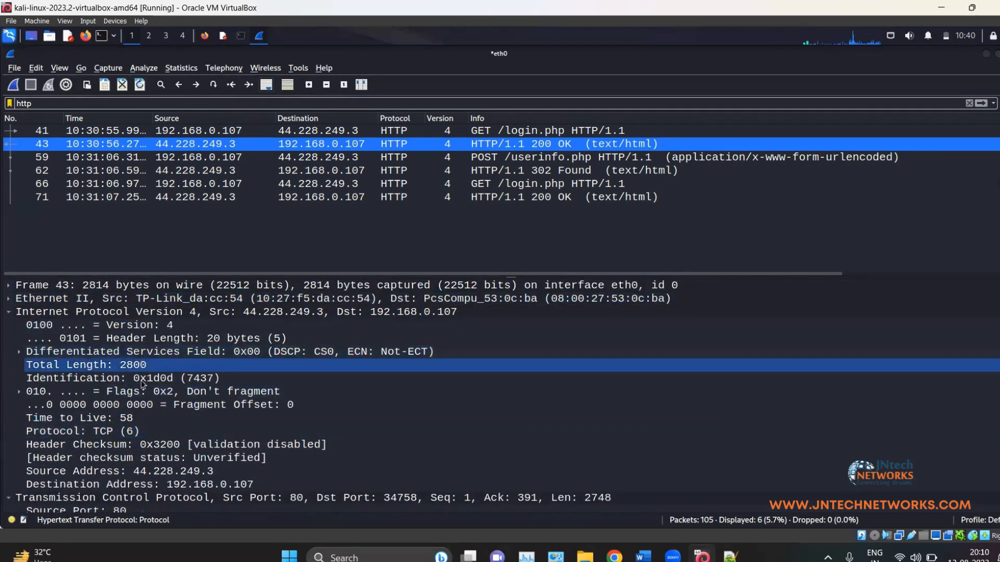
{"action": "left_click", "coordinate": [179, 467]}
{"action": "right_click", "coordinate": [180, 468]}
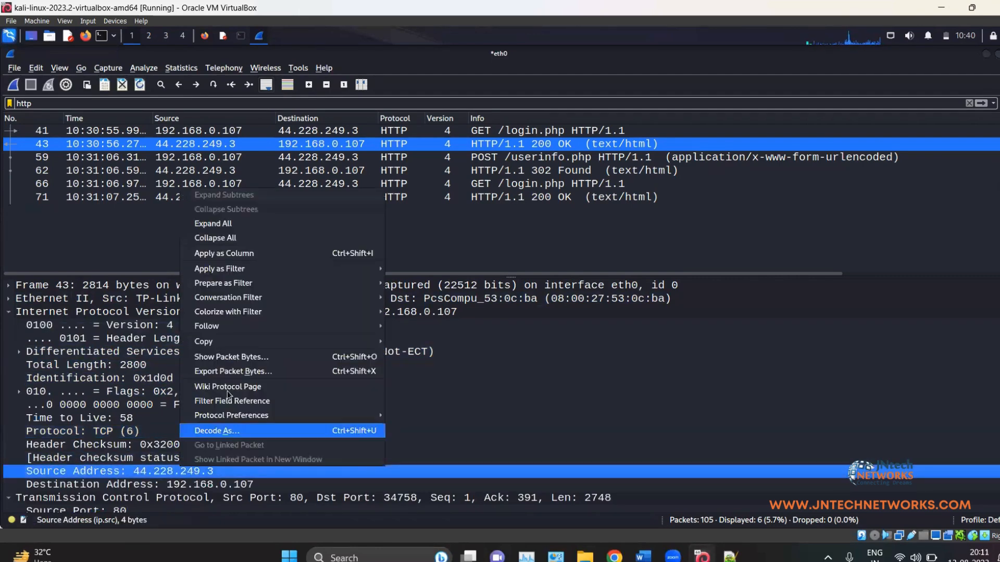
{"action": "mouse_move", "coordinate": [240, 342]}
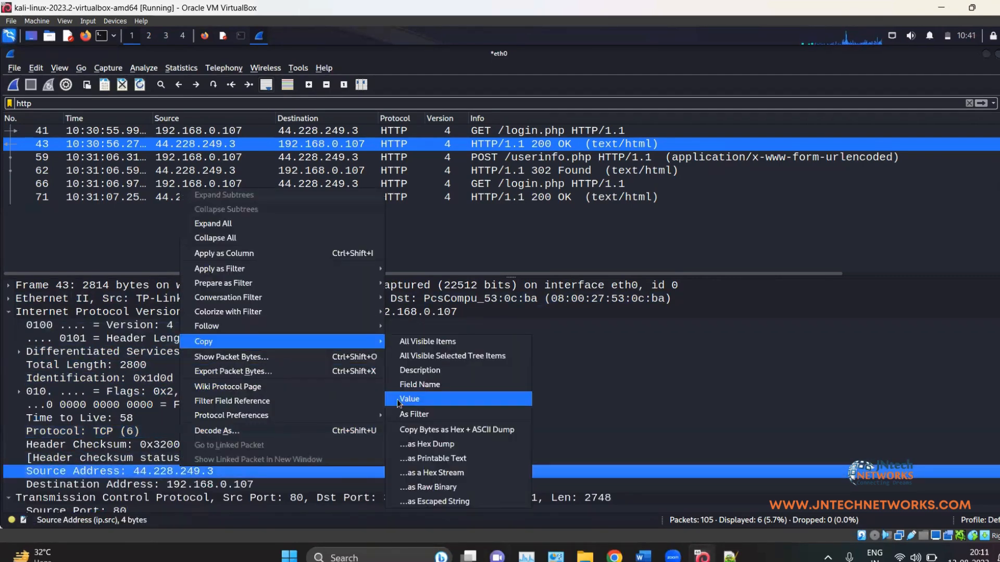
{"action": "left_click", "coordinate": [409, 399]}
{"action": "key", "text": "alt+Tab"}
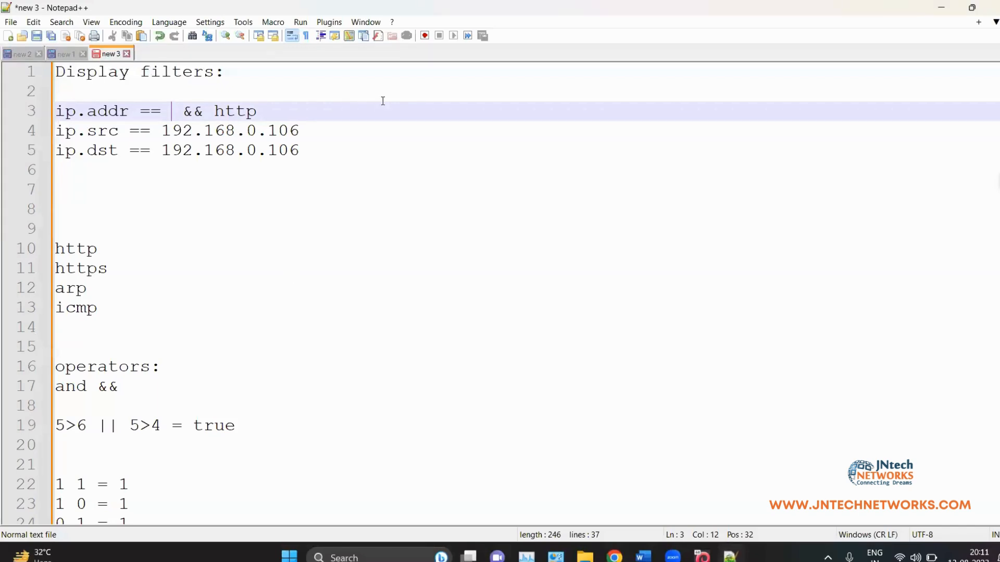
Step: Paste 44.228.249.3 into line 3, completing 'ip.addr == 44.228.249.3 && http', and select the line
{"action": "key", "text": "ctrl+v"}
{"action": "left_click_drag", "start_coordinate": [399, 116], "coordinate": [55, 112]}
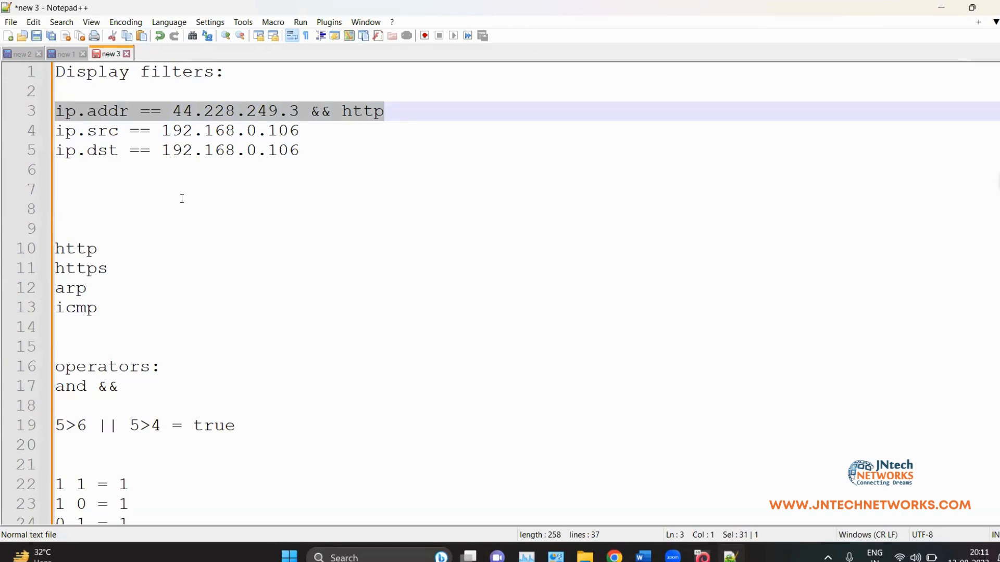
{"action": "left_click", "coordinate": [187, 169]}
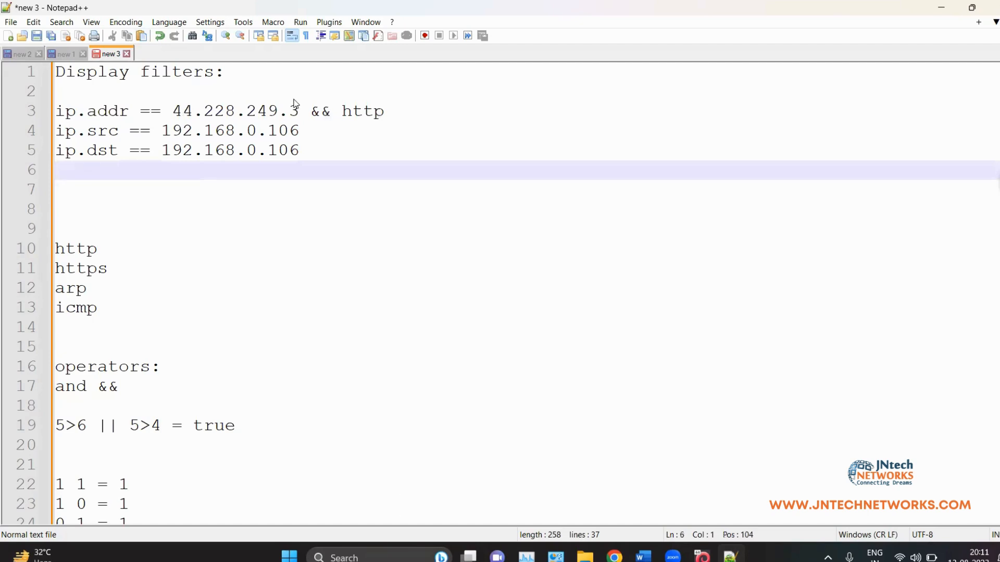
{"action": "left_click", "coordinate": [406, 111]}
Step: Apply the display filter 'ip.addr == 44.228.249.3 && http' in Wireshark
{"action": "key", "text": "alt+Tab"}
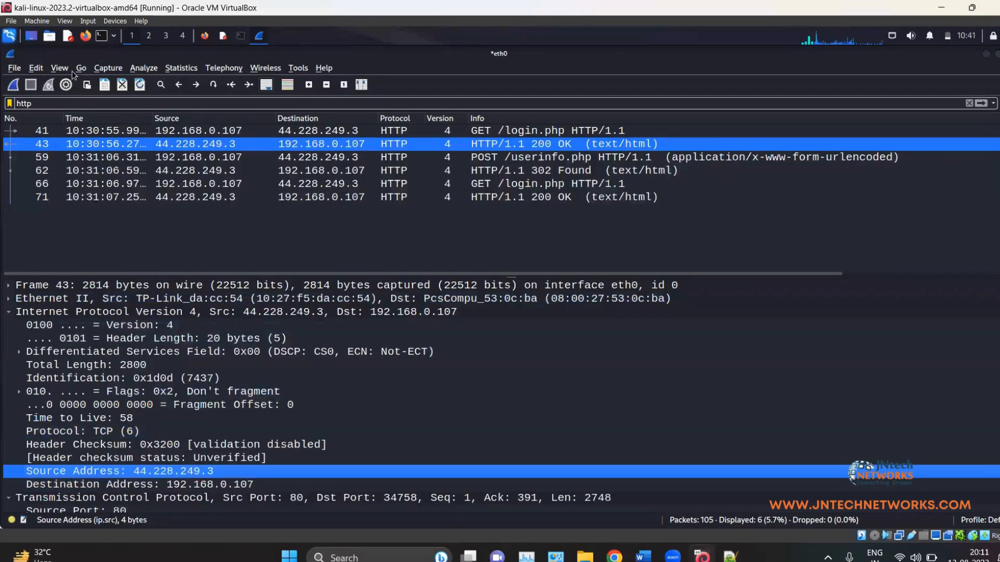
{"action": "left_click_drag", "start_coordinate": [96, 105], "coordinate": [6, 95]}
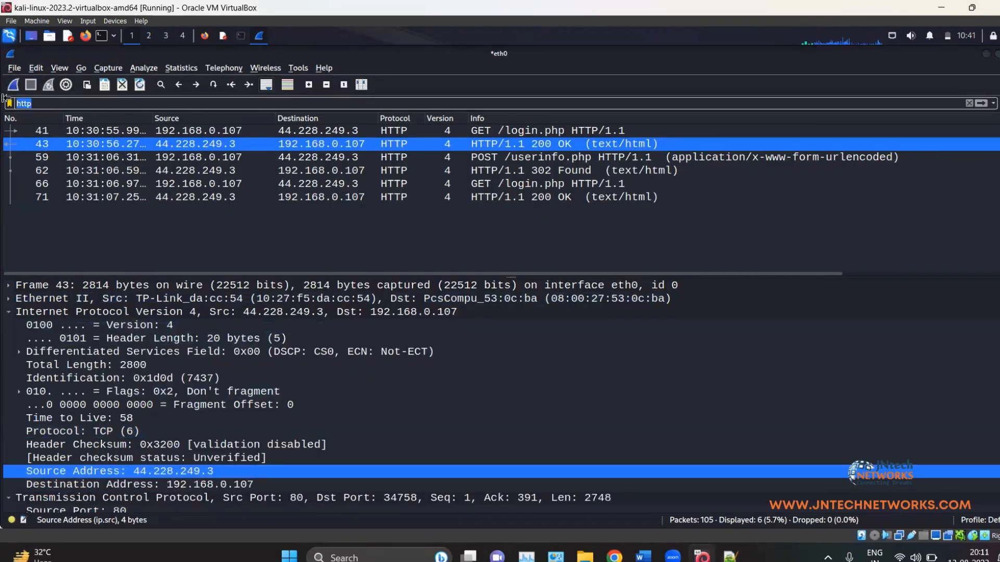
{"action": "key", "text": "ctrl+v"}
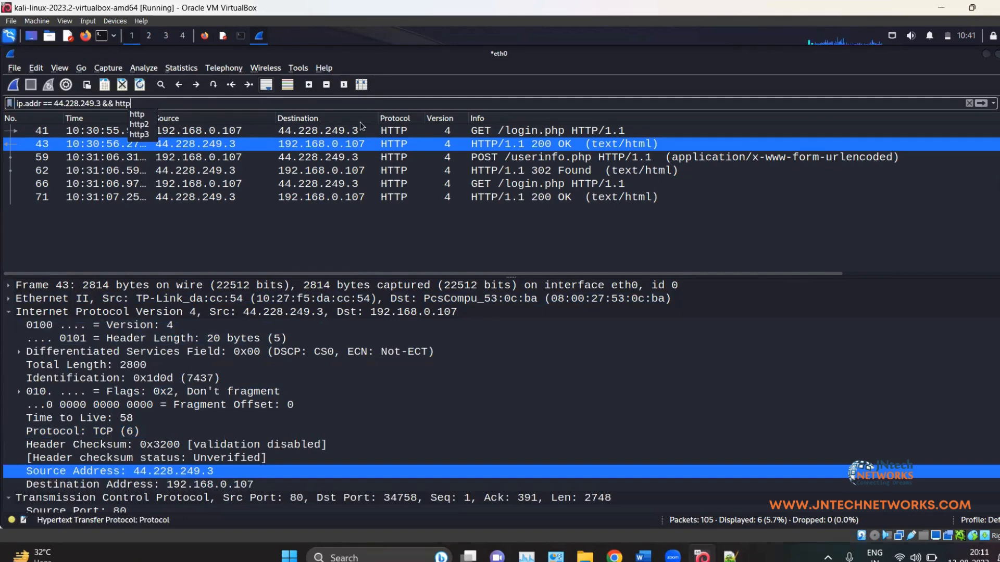
{"action": "key", "text": "Return"}
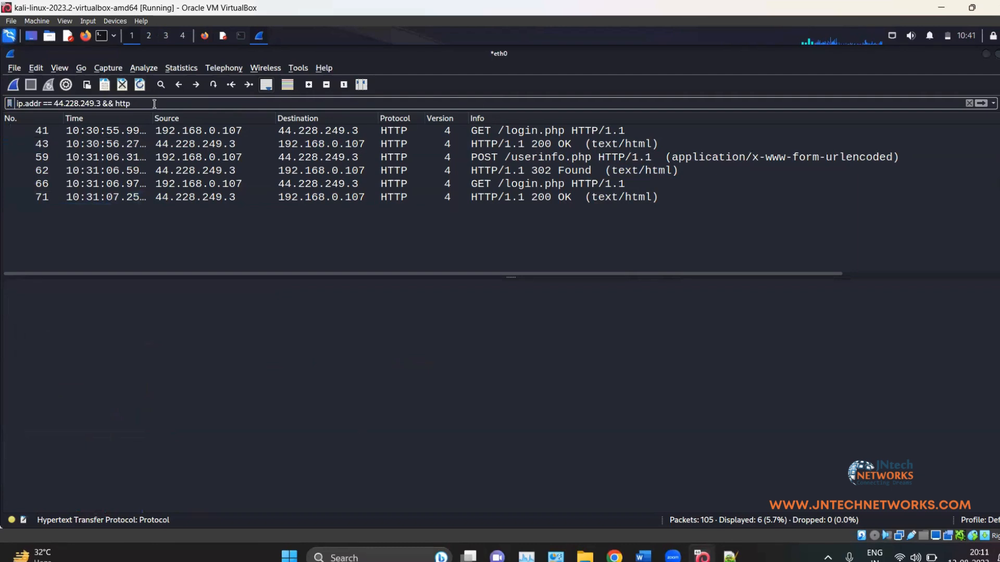
Step: Change the filter to 'ip.addr == 44.228.249.3 && udp', which displays 0 of 105 packets
{"action": "key", "text": "BackSpace"}
{"action": "key", "text": "BackSpace"}
{"action": "key", "text": "BackSpace"}
{"action": "key", "text": "BackSpace"}
{"action": "type", "text": "u"}
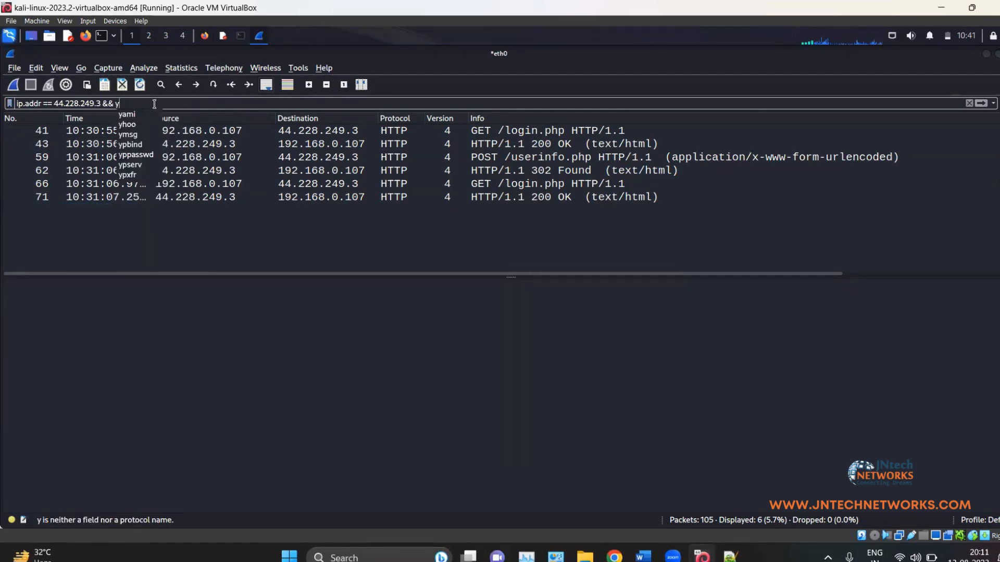
{"action": "type", "text": "dp"}
{"action": "key", "text": "Return"}
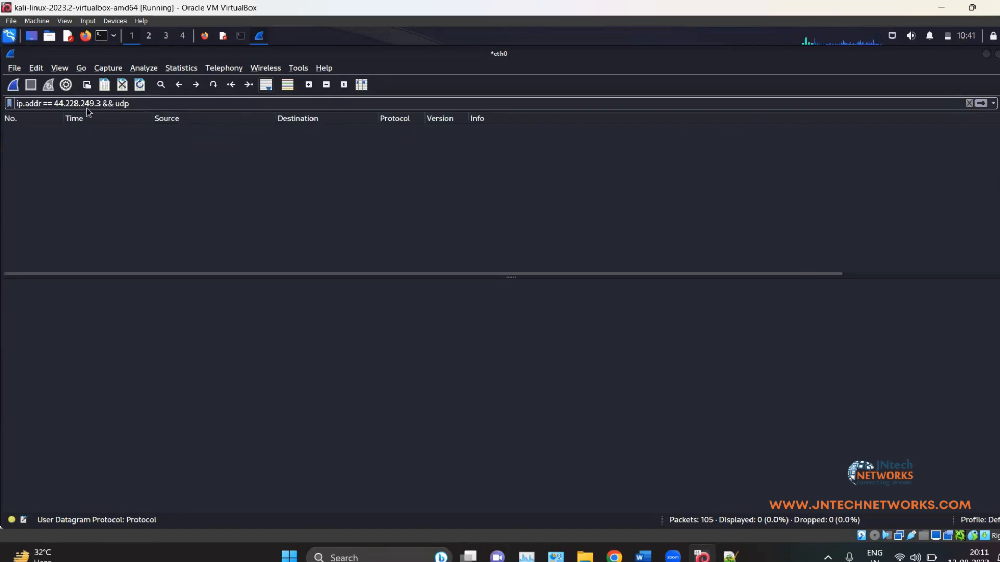
{"action": "left_click_drag", "start_coordinate": [96, 104], "coordinate": [59, 105]}
{"action": "left_click", "coordinate": [58, 104]}
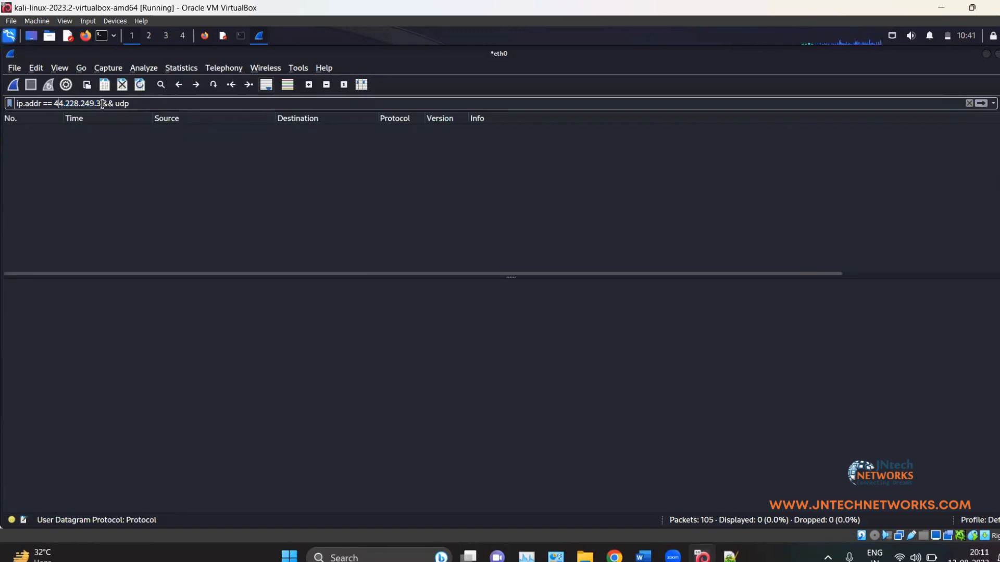
{"action": "left_click_drag", "start_coordinate": [141, 103], "coordinate": [100, 103]}
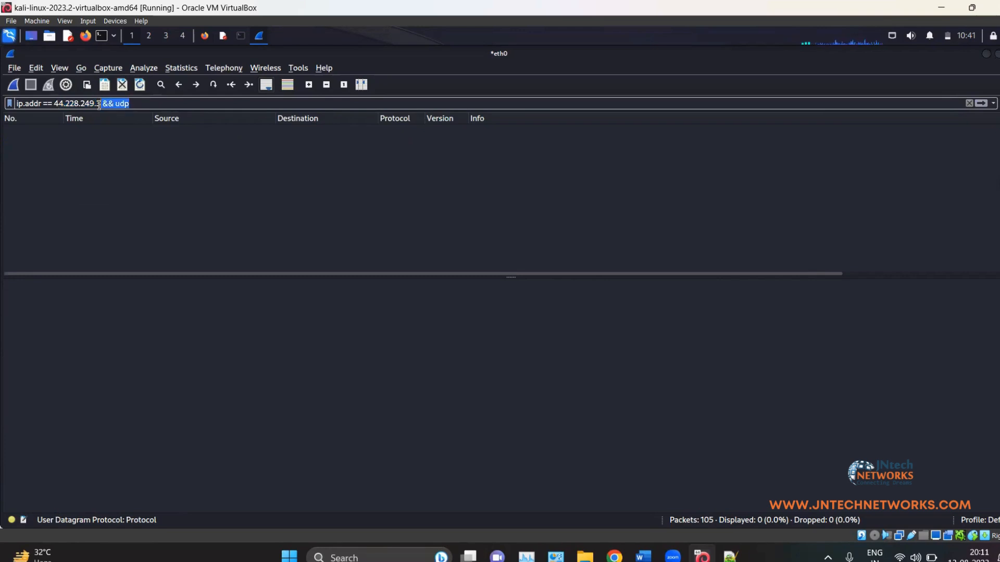
{"action": "left_click", "coordinate": [130, 102]}
{"action": "left_click_drag", "start_coordinate": [108, 103], "coordinate": [20, 97]}
{"action": "left_click", "coordinate": [124, 107]}
Step: Change the filter to ip.addr == 44.228.249.3 && tcp and browse the results, including packet 72
{"action": "left_click", "coordinate": [139, 104]}
{"action": "key", "text": "BackSpace"}
{"action": "key", "text": "BackSpace"}
{"action": "key", "text": "BackSpace"}
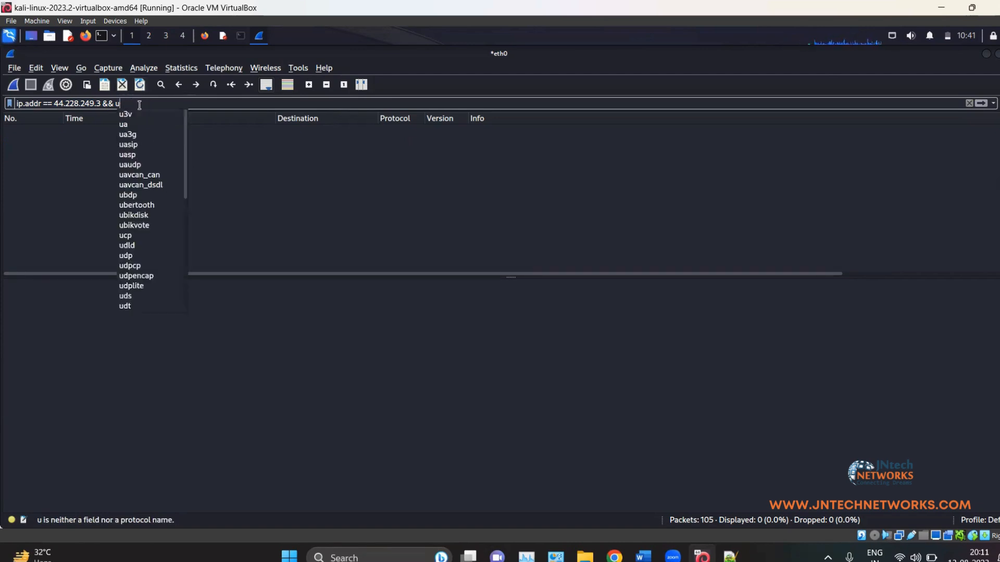
{"action": "type", "text": "tcp"}
{"action": "key", "text": "Return"}
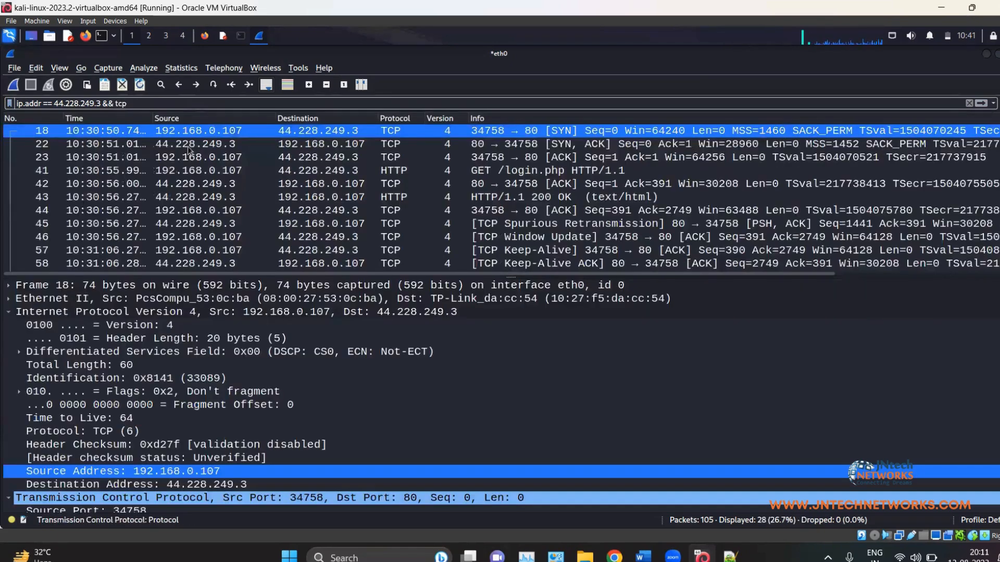
{"action": "scroll", "coordinate": [333, 174], "scroll_direction": "down", "scroll_amount": 5}
{"action": "scroll", "coordinate": [334, 156], "scroll_direction": "down", "scroll_amount": 1}
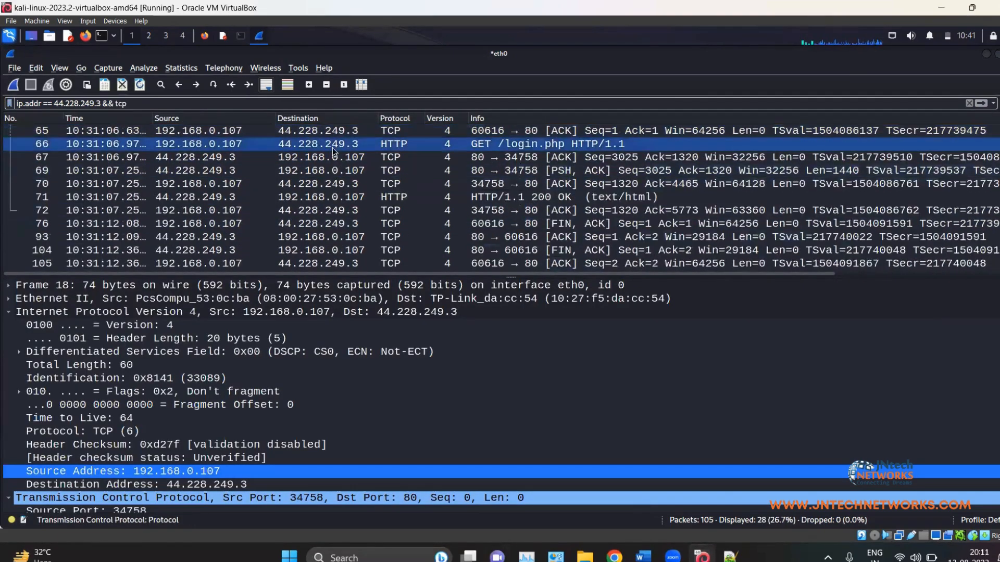
{"action": "scroll", "coordinate": [334, 141], "scroll_direction": "up", "scroll_amount": 5}
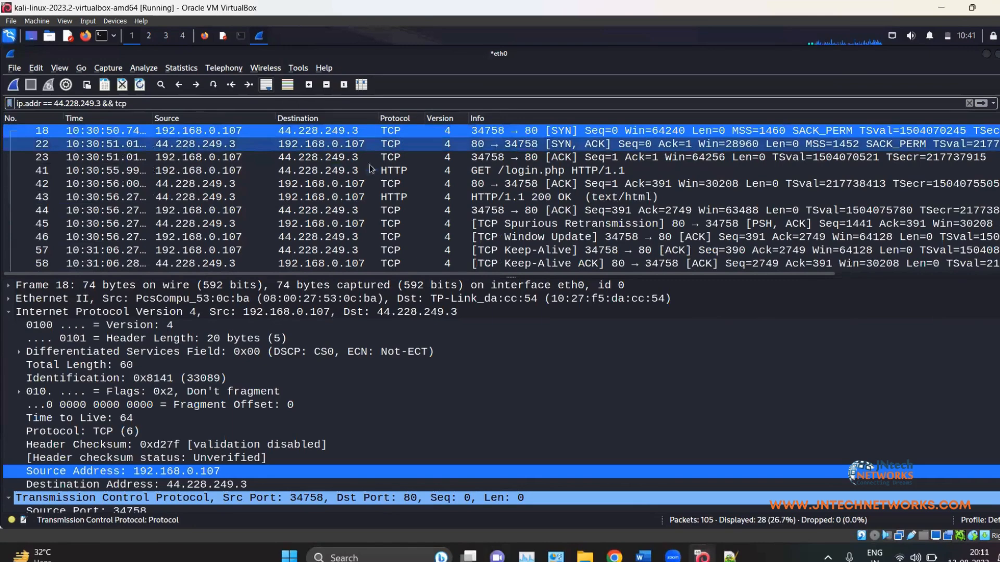
{"action": "scroll", "coordinate": [404, 153], "scroll_direction": "down", "scroll_amount": 5}
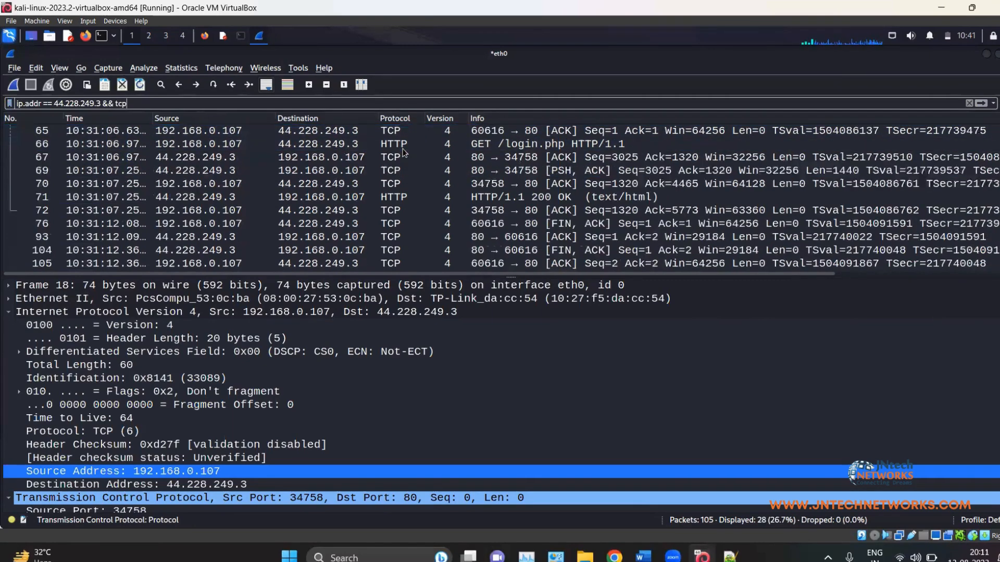
{"action": "left_click", "coordinate": [405, 209]}
{"action": "scroll", "coordinate": [406, 172], "scroll_direction": "up", "scroll_amount": 1}
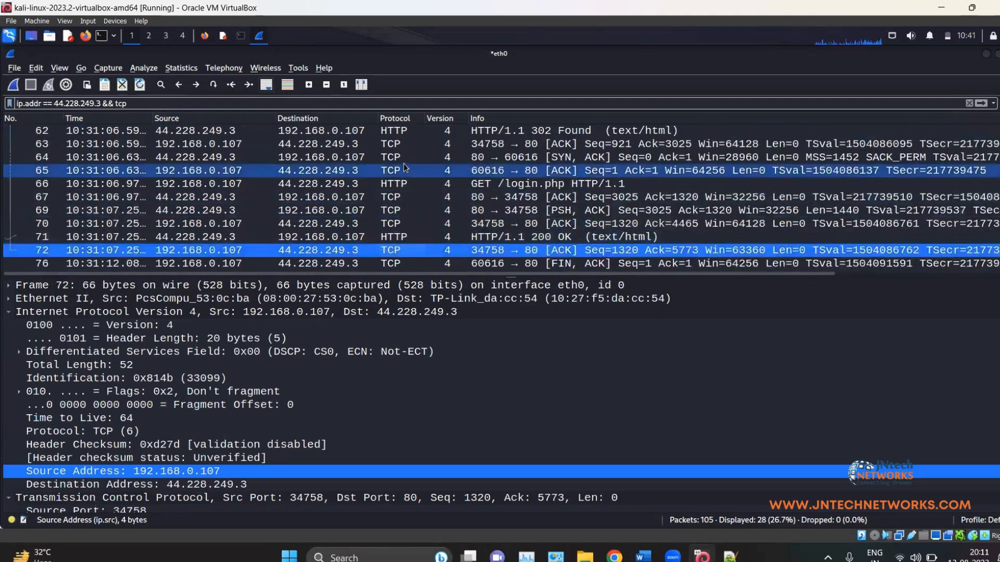
{"action": "scroll", "coordinate": [405, 163], "scroll_direction": "up", "scroll_amount": 4}
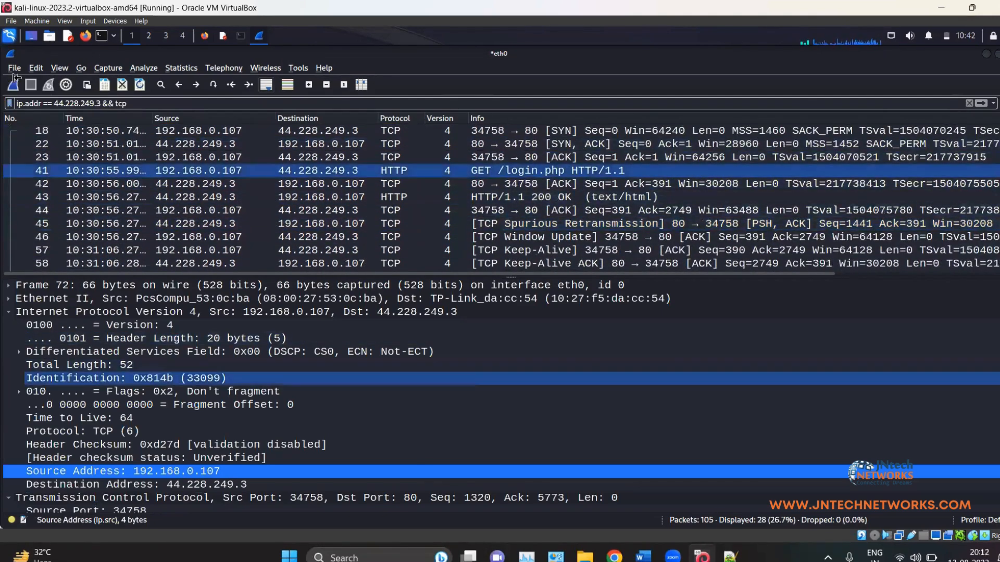
Step: Replace && with || so the filter becomes ip.addr == 44.228.249.3 || tcp
{"action": "left_click", "coordinate": [114, 103]}
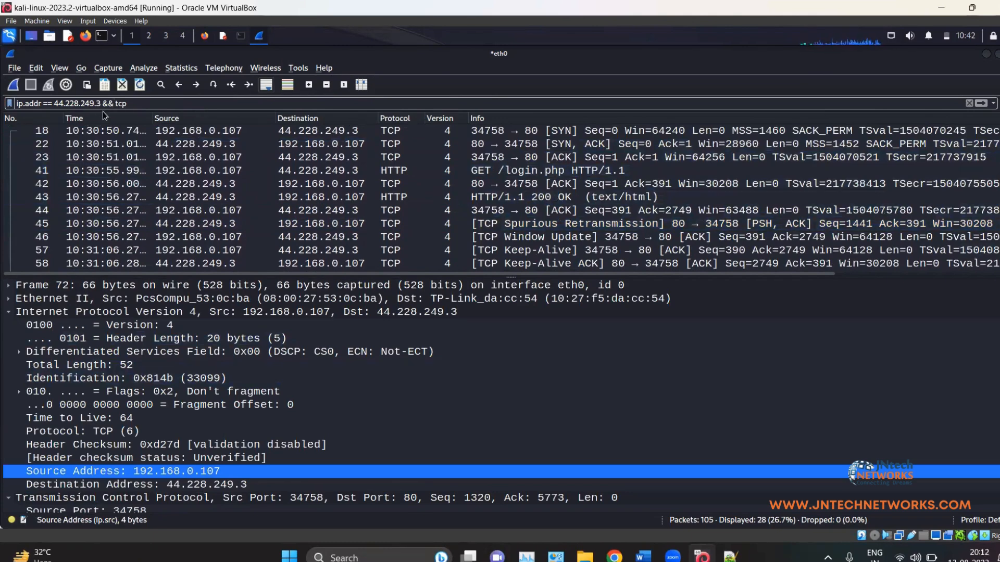
{"action": "key", "text": "BackSpace"}
{"action": "key", "text": "BackSpace"}
{"action": "type", "text": "||"}
{"action": "key", "text": "Return"}
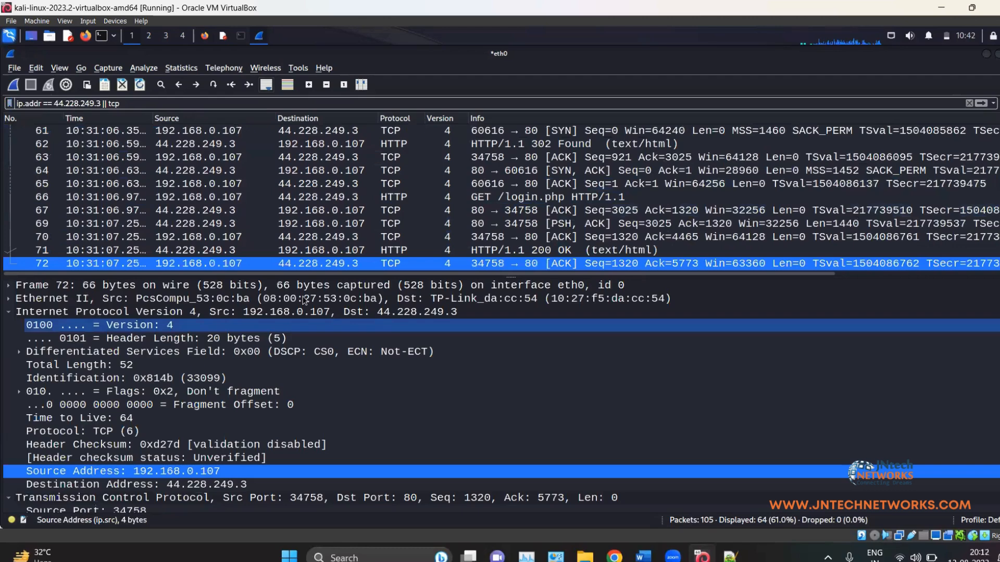
Step: Highlight the filter's two conditions and inspect packets 62, 65 and 18 among the 64 results
{"action": "left_click_drag", "start_coordinate": [97, 103], "coordinate": [15, 96]}
{"action": "left_click", "coordinate": [110, 148]}
{"action": "double_click", "coordinate": [112, 103]}
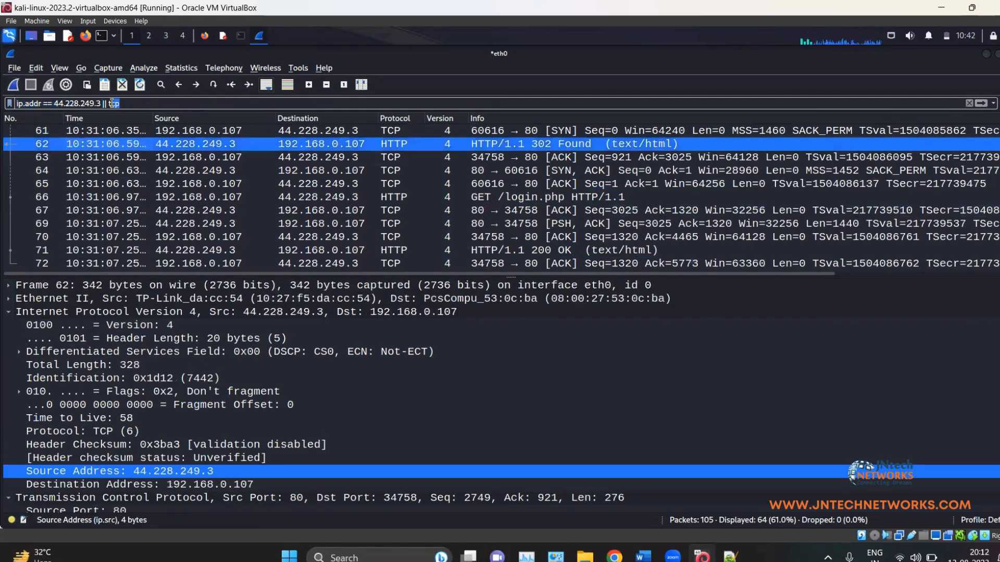
{"action": "left_click", "coordinate": [403, 183]}
{"action": "scroll", "coordinate": [360, 171], "scroll_direction": "up", "scroll_amount": 4}
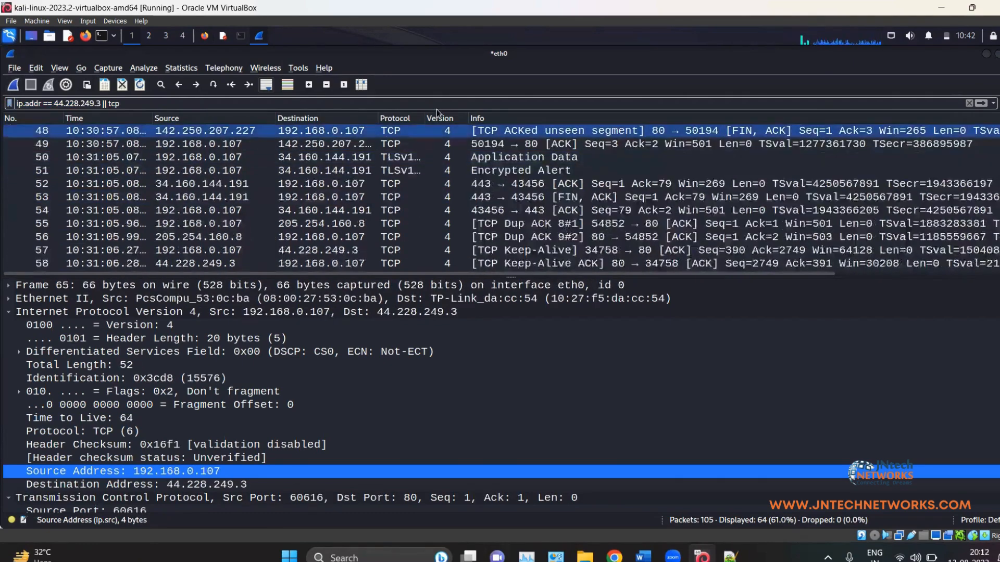
{"action": "scroll", "coordinate": [356, 166], "scroll_direction": "up", "scroll_amount": 7}
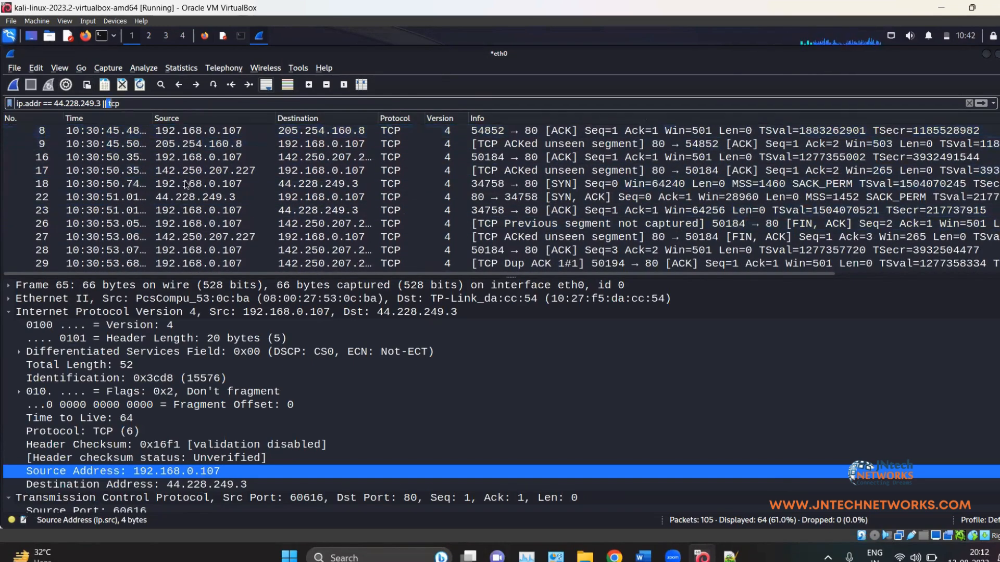
{"action": "left_click", "coordinate": [334, 183]}
{"action": "scroll", "coordinate": [333, 197], "scroll_direction": "down", "scroll_amount": 8}
{"action": "scroll", "coordinate": [333, 197], "scroll_direction": "down", "scroll_amount": 5}
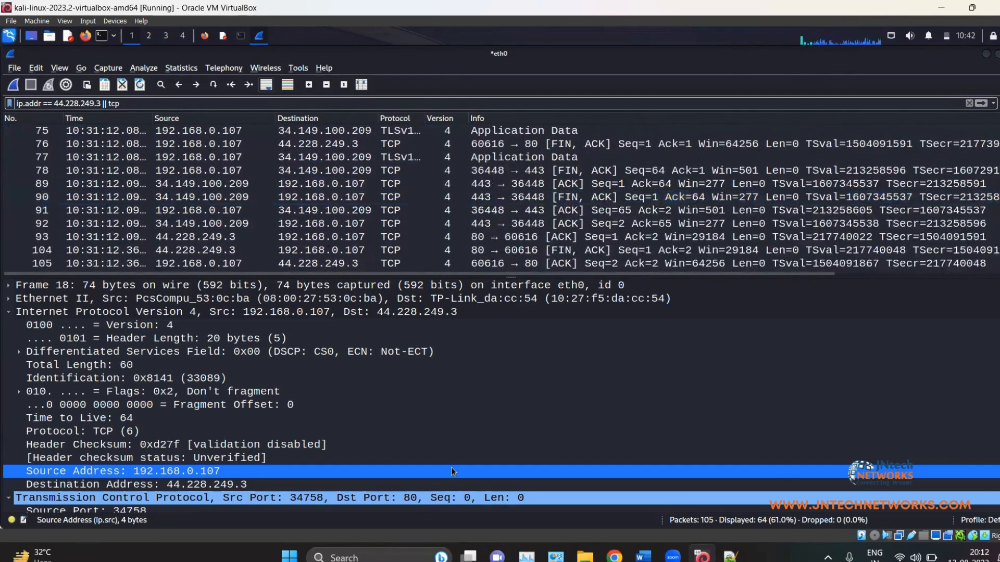
{"action": "scroll", "coordinate": [335, 203], "scroll_direction": "up", "scroll_amount": 4}
{"action": "scroll", "coordinate": [333, 219], "scroll_direction": "down", "scroll_amount": 5}
{"action": "scroll", "coordinate": [332, 225], "scroll_direction": "up", "scroll_amount": 8}
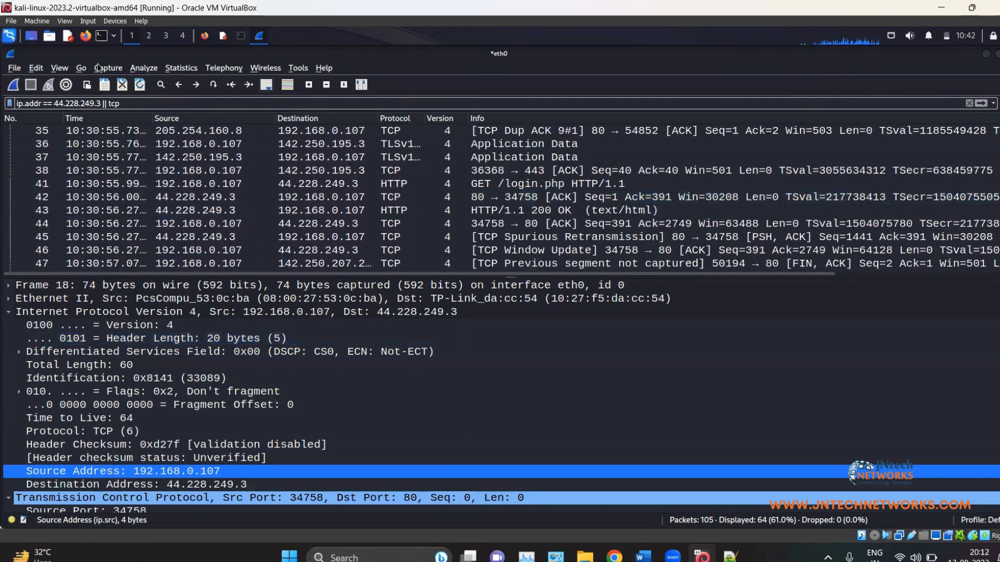
Step: Look through the saved display filters list, then close it
{"action": "left_click", "coordinate": [112, 68]}
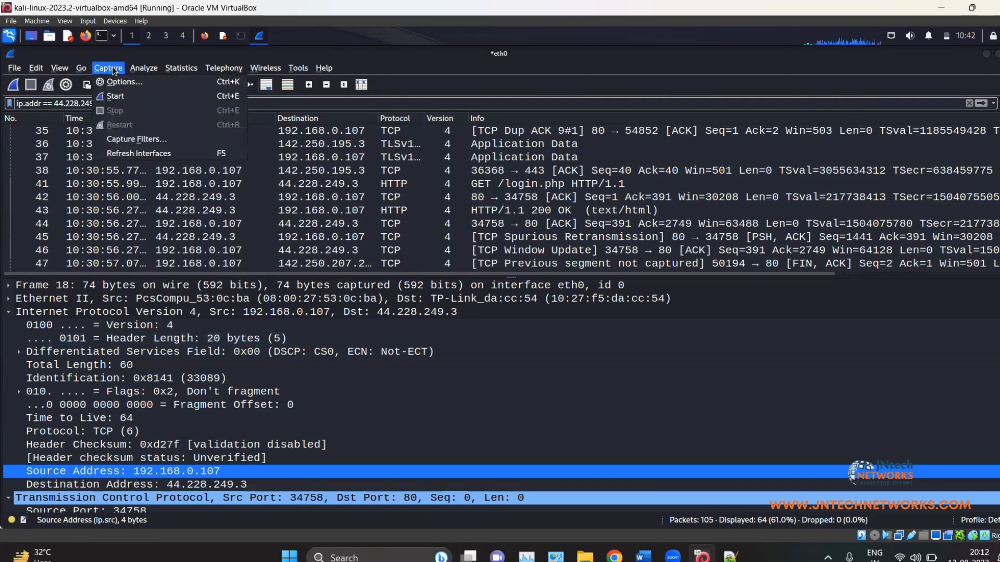
{"action": "mouse_move", "coordinate": [148, 74]}
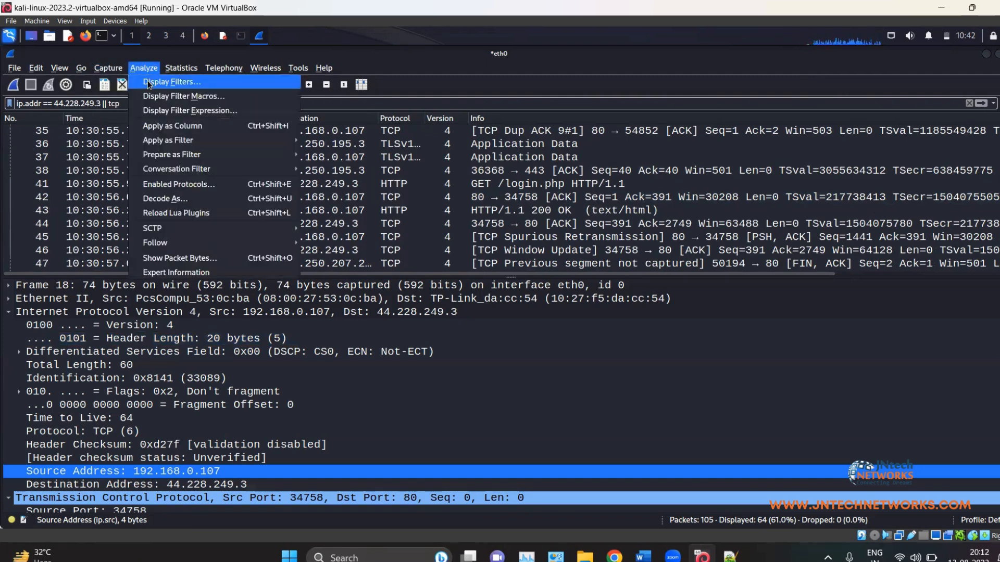
{"action": "left_click", "coordinate": [149, 83]}
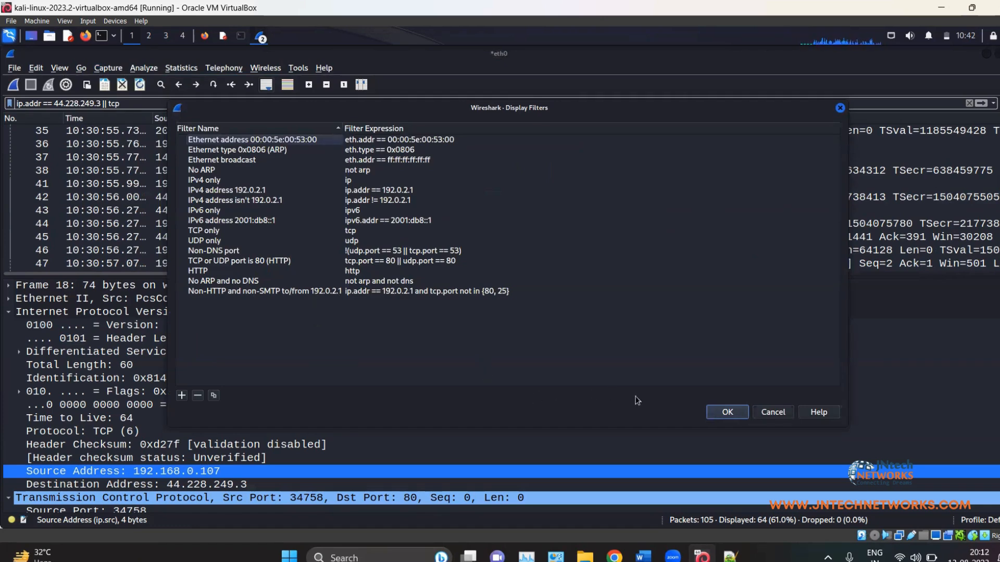
{"action": "left_click", "coordinate": [717, 414]}
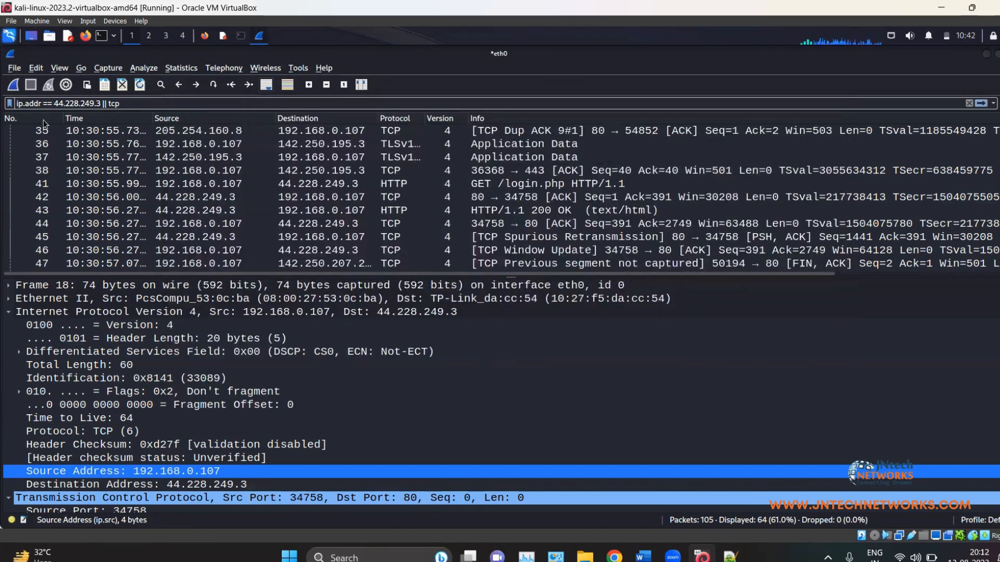
Step: Clear the display filter to show all 105 packets and enlarge the details pane to packet 18's TCP fields
{"action": "left_click_drag", "start_coordinate": [142, 106], "coordinate": [3, 71]}
{"action": "key", "text": "BackSpace"}
{"action": "key", "text": "Return"}
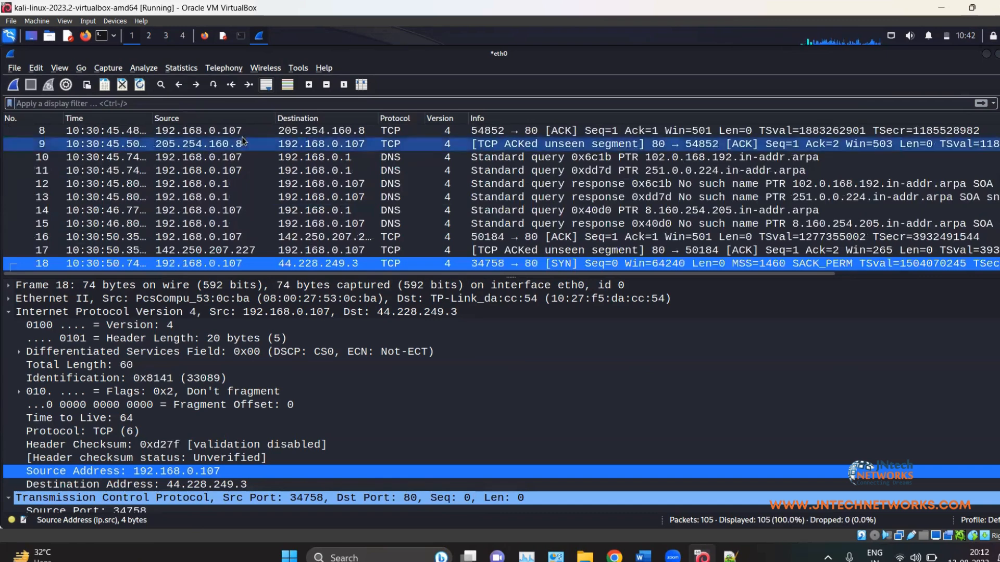
{"action": "scroll", "coordinate": [260, 243], "scroll_direction": "up", "scroll_amount": 3}
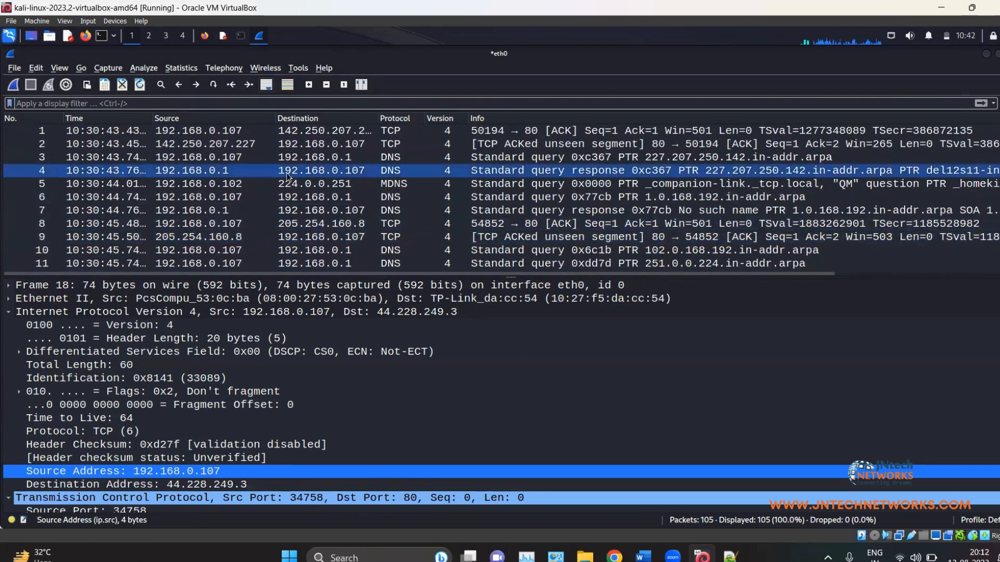
{"action": "scroll", "coordinate": [293, 170], "scroll_direction": "down", "scroll_amount": 8}
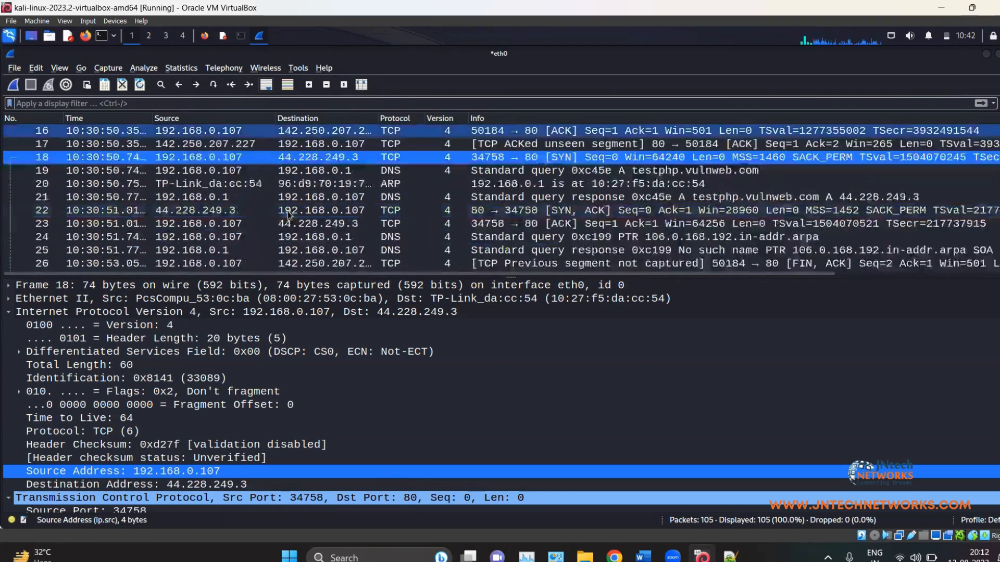
{"action": "scroll", "coordinate": [411, 176], "scroll_direction": "up", "scroll_amount": 3}
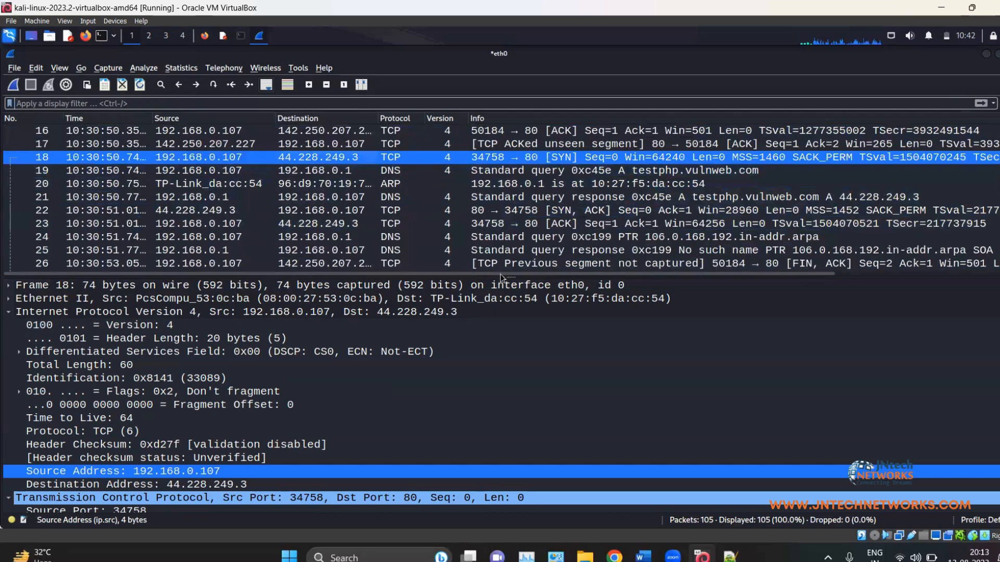
{"action": "left_click_drag", "start_coordinate": [510, 276], "coordinate": [510, 209]}
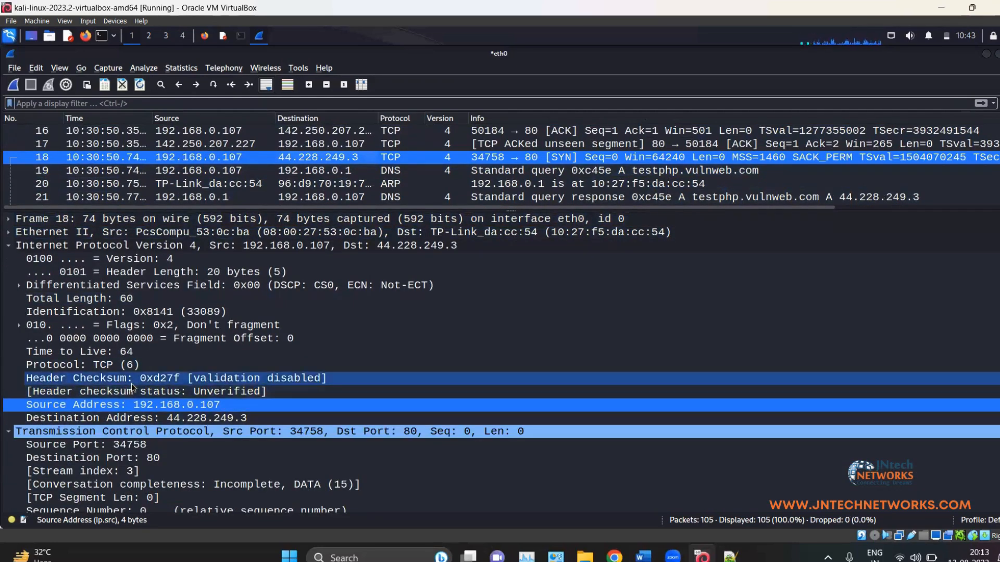
{"action": "scroll", "coordinate": [131, 383], "scroll_direction": "down", "scroll_amount": 5}
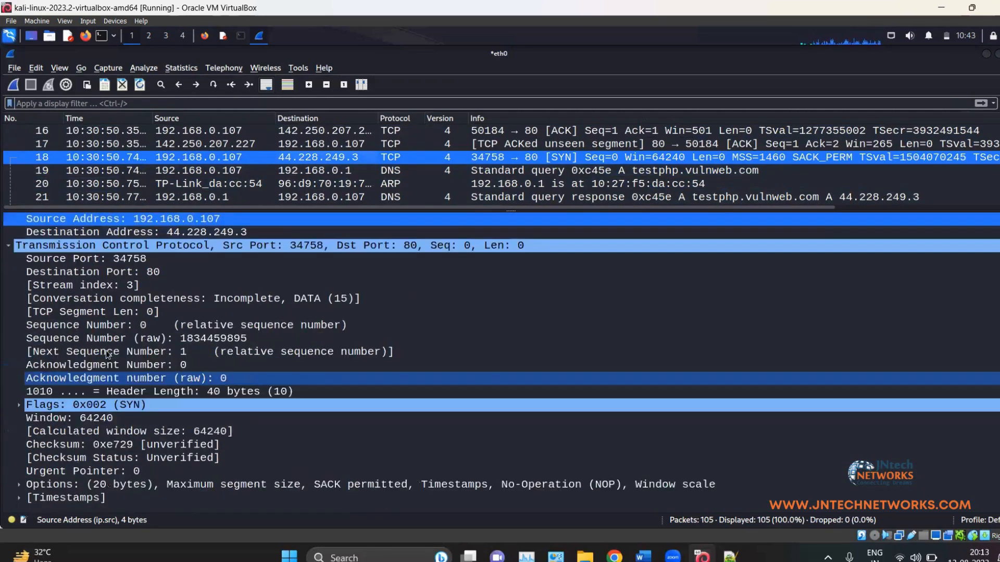
Step: Apply the TCP Flags field as filter tcp.flags == 0x002 and compare SYN packets 18 and 61
{"action": "right_click", "coordinate": [134, 408]}
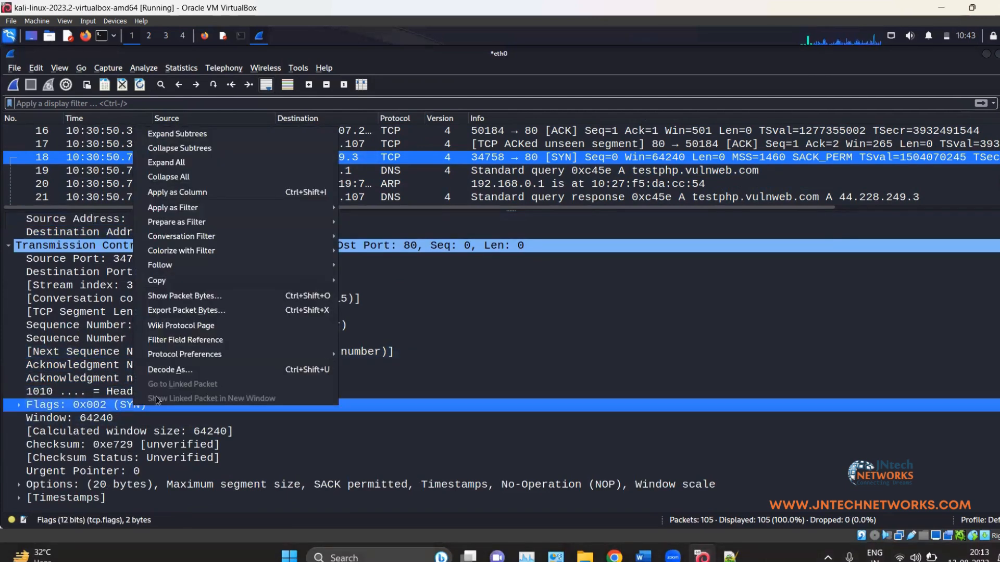
{"action": "mouse_move", "coordinate": [184, 208]}
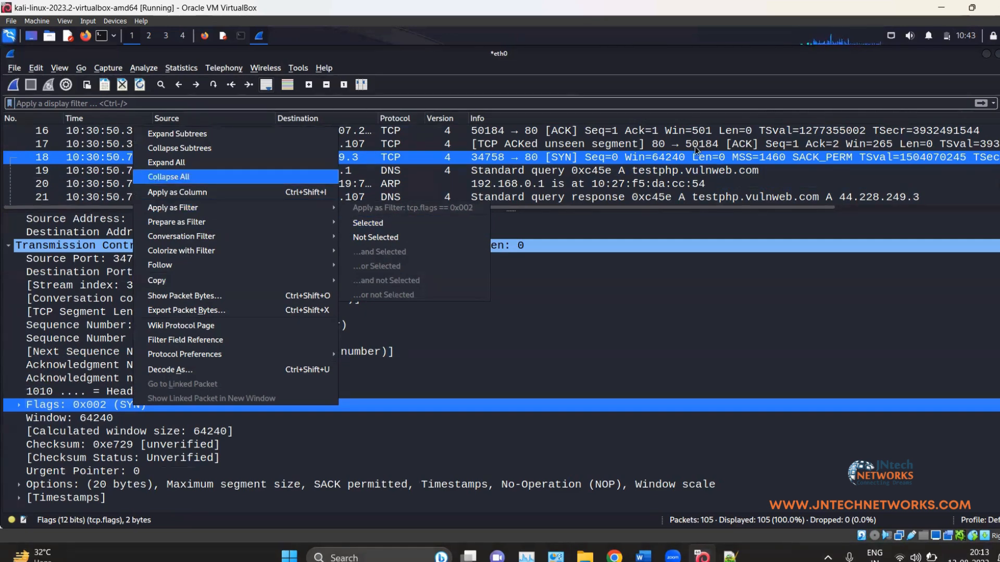
{"action": "left_click", "coordinate": [384, 224]}
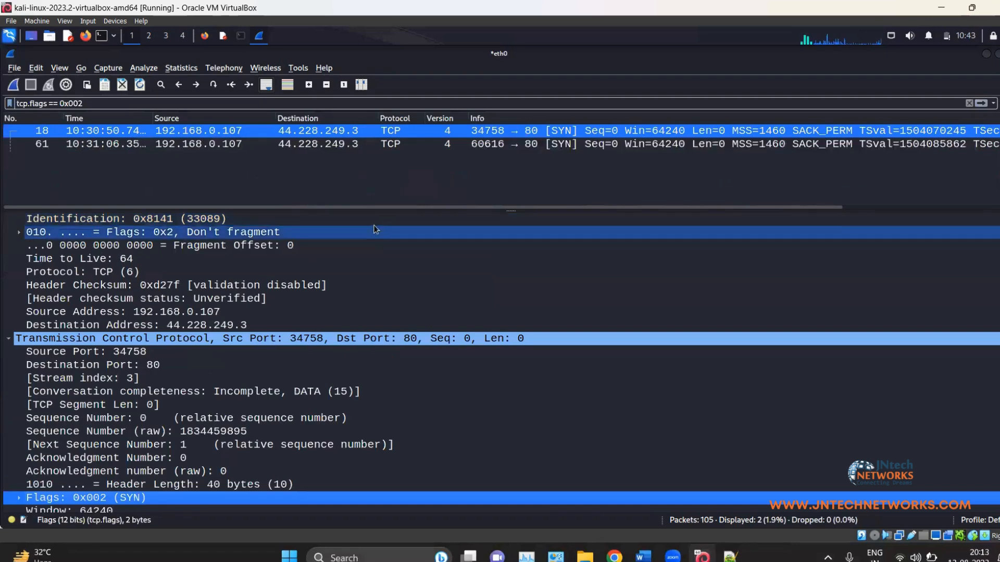
{"action": "left_click", "coordinate": [377, 146]}
{"action": "left_click", "coordinate": [373, 130]}
{"action": "left_click", "coordinate": [375, 145]}
{"action": "left_click", "coordinate": [388, 131]}
{"action": "left_click", "coordinate": [386, 144]}
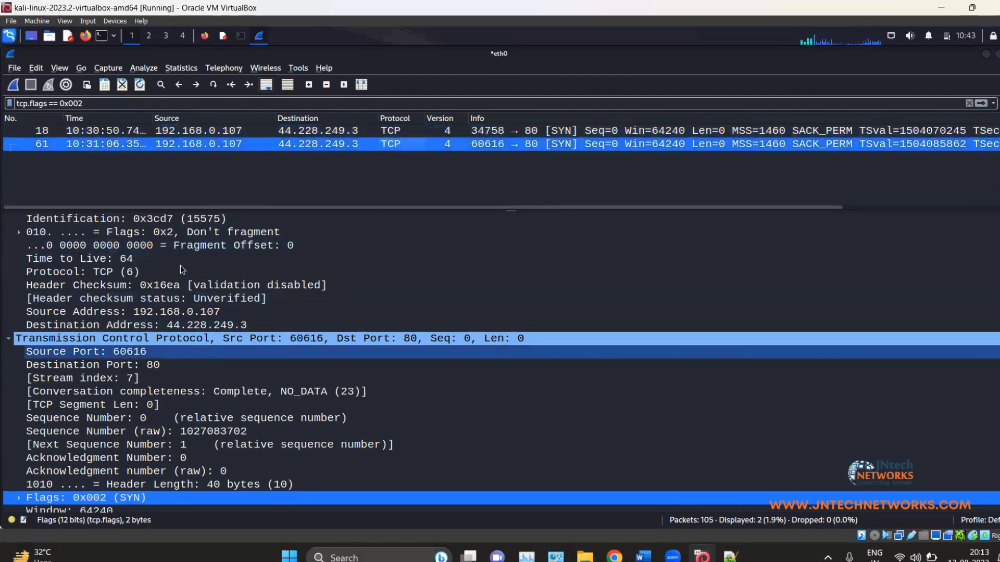
Step: Clear the tcp.flags filter to show all 105 packets and view FIN, ACK packet 26
{"action": "left_click_drag", "start_coordinate": [83, 103], "coordinate": [5, 98]}
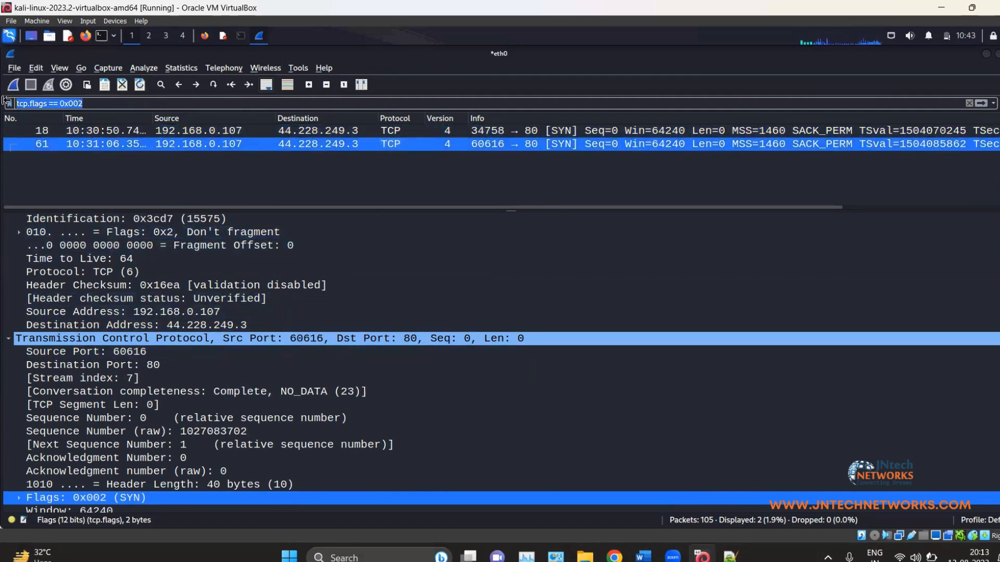
{"action": "key", "text": "BackSpace"}
{"action": "key", "text": "Return"}
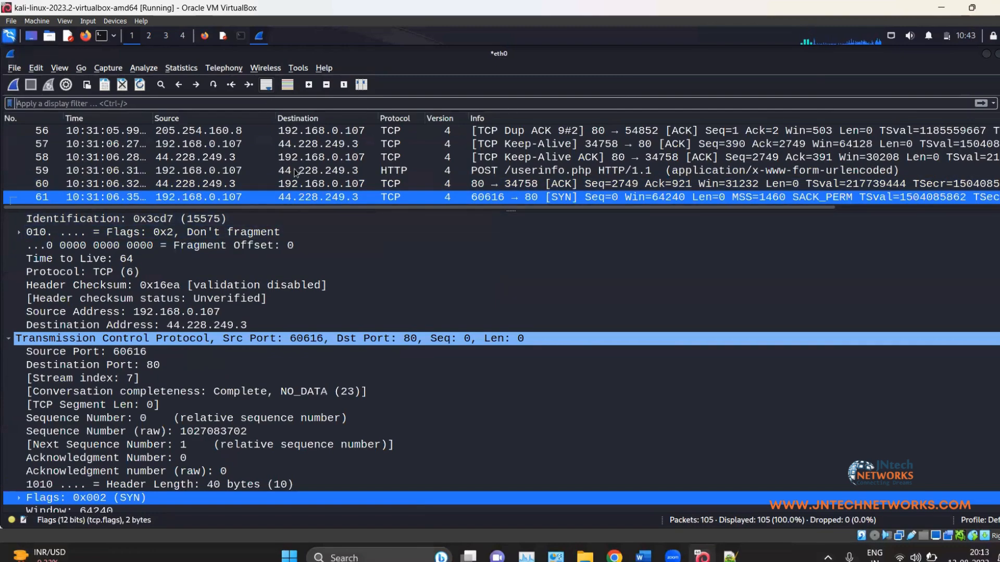
{"action": "scroll", "coordinate": [521, 282], "scroll_direction": "up", "scroll_amount": 3}
{"action": "scroll", "coordinate": [538, 261], "scroll_direction": "down", "scroll_amount": 5}
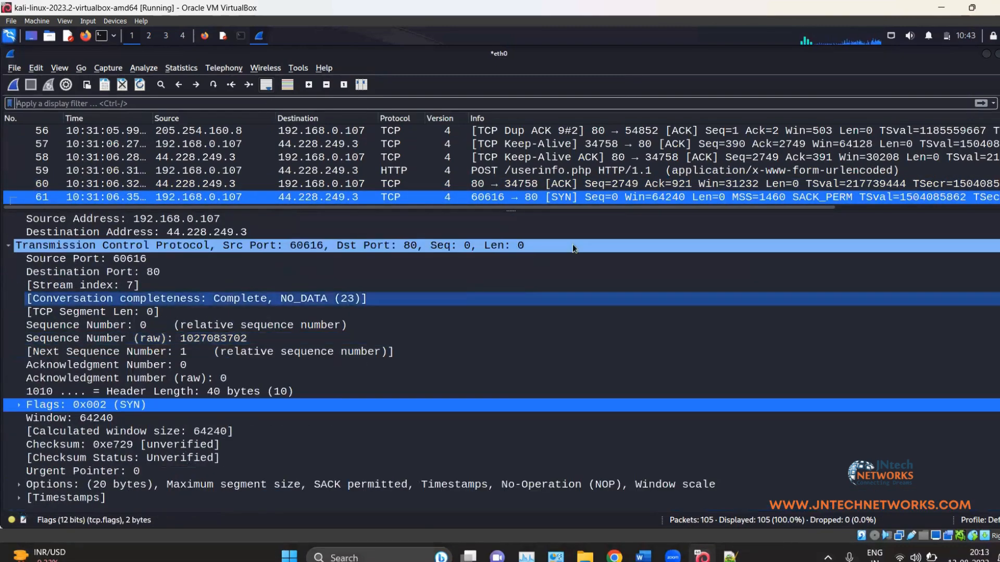
{"action": "scroll", "coordinate": [388, 178], "scroll_direction": "up", "scroll_amount": 3}
{"action": "scroll", "coordinate": [388, 156], "scroll_direction": "up", "scroll_amount": 7}
{"action": "left_click", "coordinate": [388, 130]}
{"action": "scroll", "coordinate": [160, 348], "scroll_direction": "down", "scroll_amount": 1}
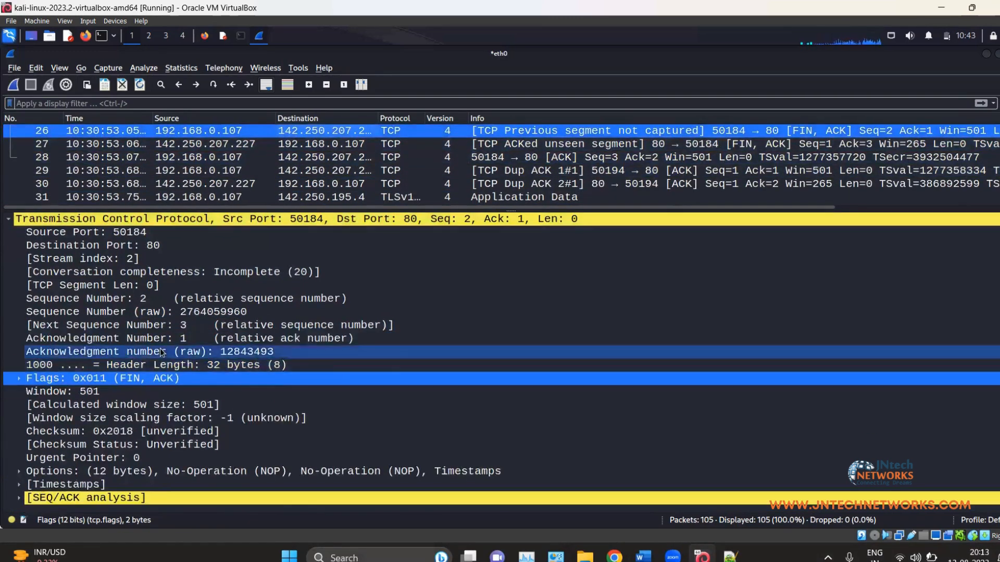
{"action": "scroll", "coordinate": [161, 353], "scroll_direction": "up", "scroll_amount": 3}
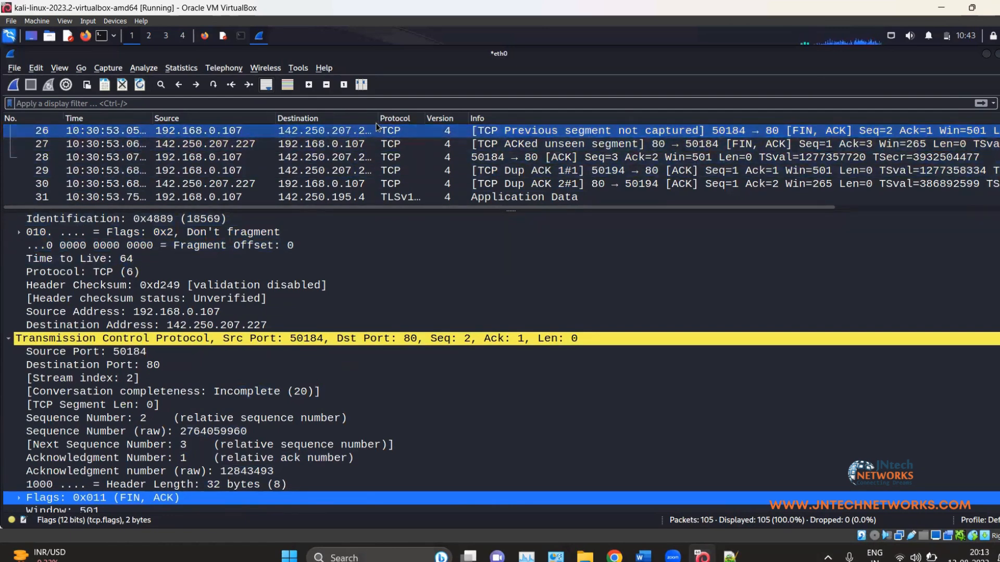
Step: Widen the Destination column and apply packet 26's destination as ip.dst == 142.250.207.227, showing 7 packets
{"action": "left_click_drag", "start_coordinate": [377, 119], "coordinate": [421, 118]}
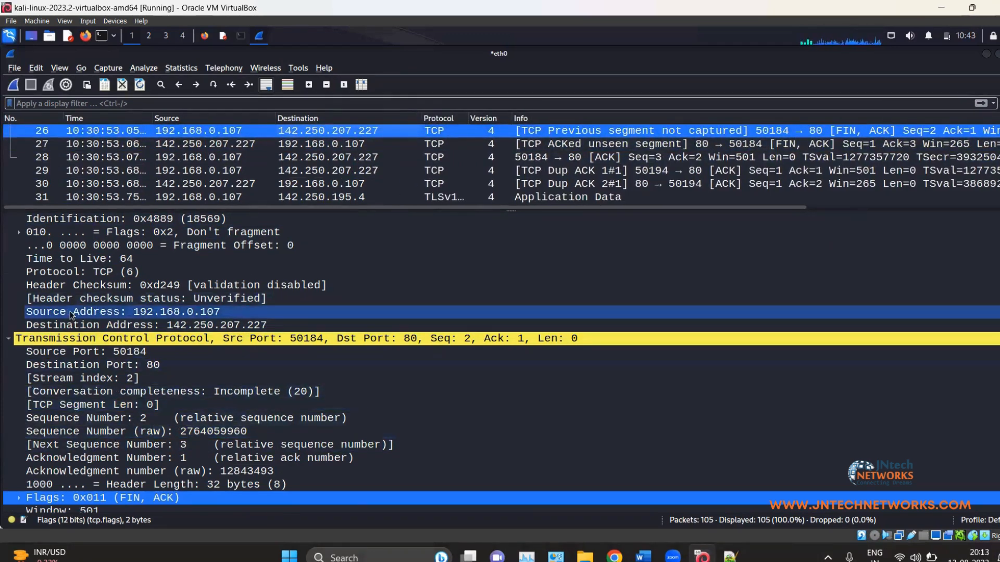
{"action": "left_click", "coordinate": [161, 329]}
{"action": "right_click", "coordinate": [161, 329]}
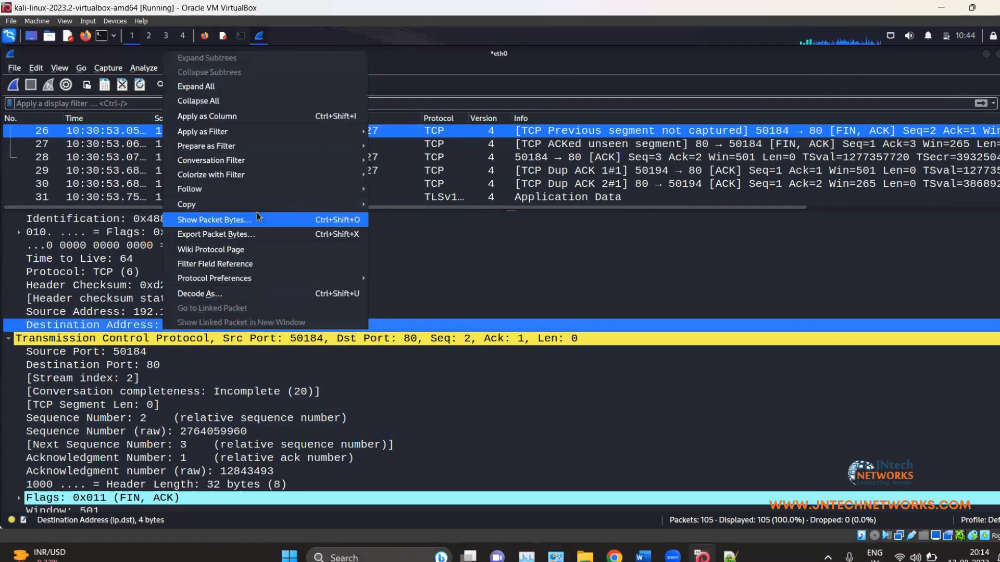
{"action": "mouse_move", "coordinate": [271, 132]}
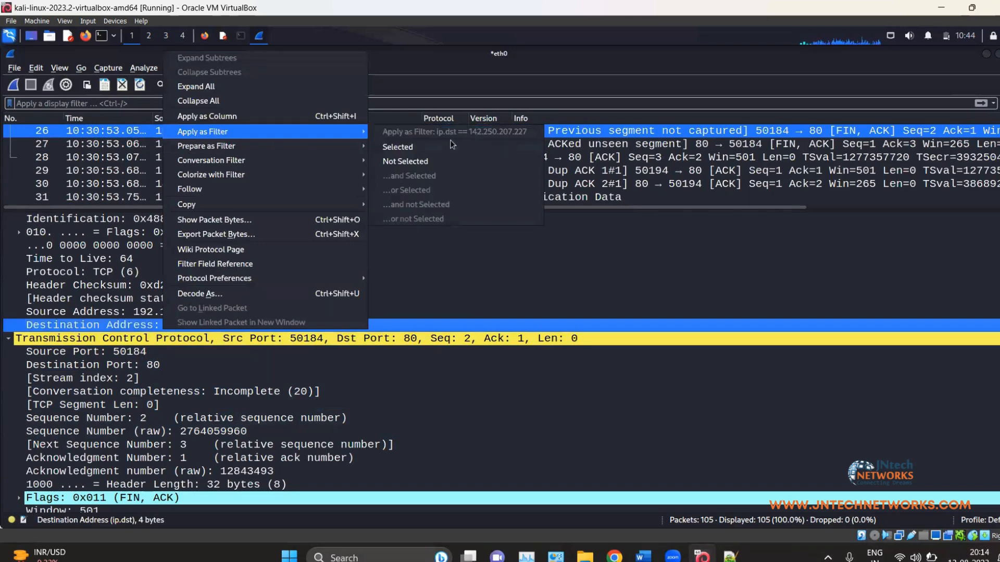
{"action": "left_click", "coordinate": [454, 146]}
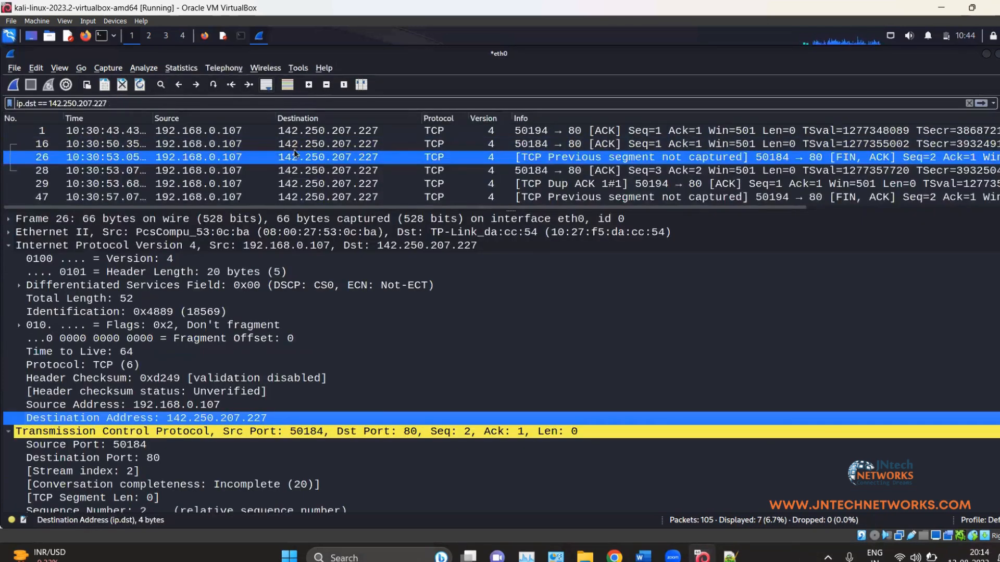
{"action": "scroll", "coordinate": [321, 152], "scroll_direction": "down", "scroll_amount": 1}
{"action": "scroll", "coordinate": [322, 154], "scroll_direction": "up", "scroll_amount": 1}
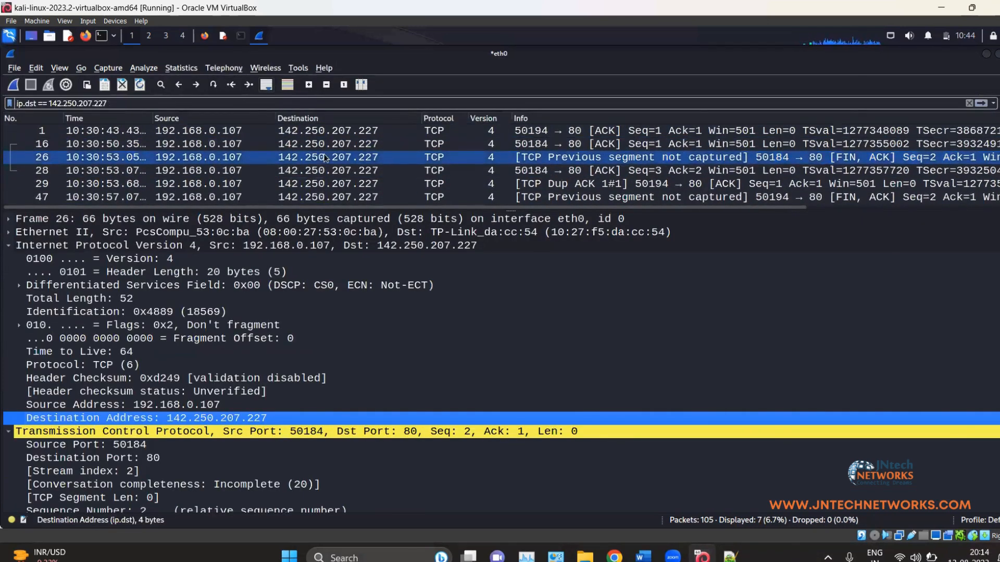
{"action": "scroll", "coordinate": [375, 157], "scroll_direction": "down", "scroll_amount": 1}
{"action": "scroll", "coordinate": [376, 158], "scroll_direction": "up", "scroll_amount": 1}
{"action": "scroll", "coordinate": [364, 162], "scroll_direction": "down", "scroll_amount": 1}
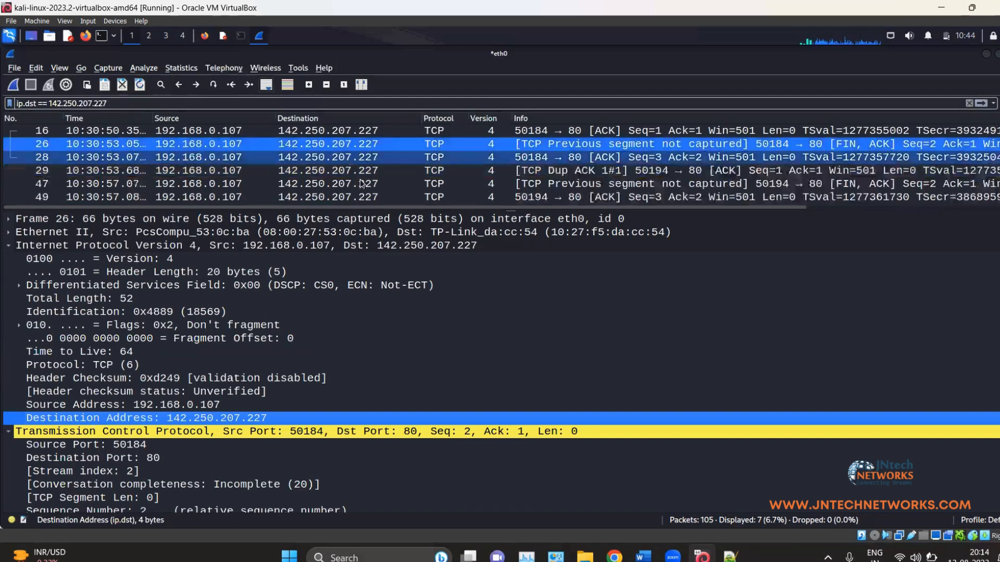
{"action": "scroll", "coordinate": [309, 166], "scroll_direction": "up", "scroll_amount": 1}
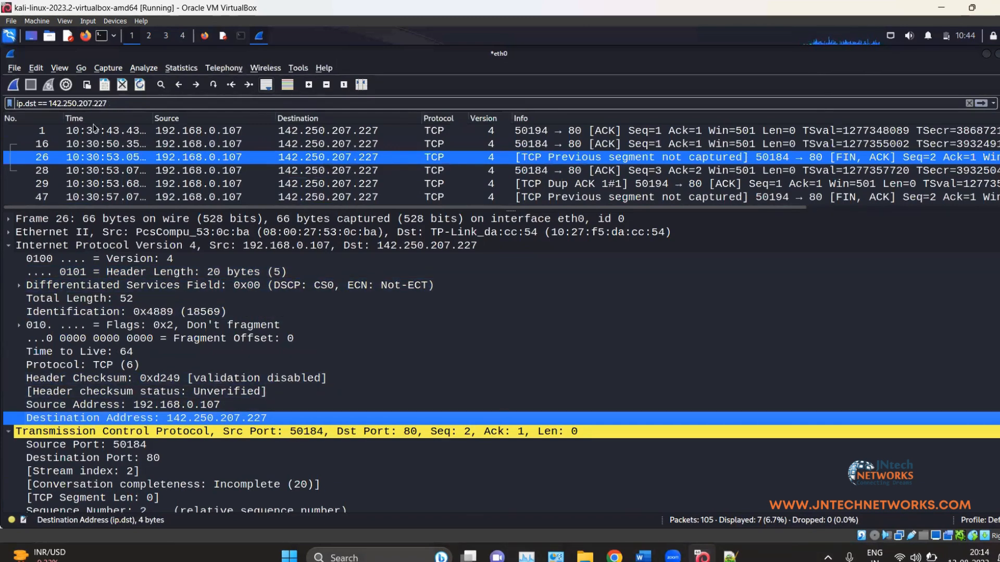
Step: Open the saved display filters list from the Analyze menu and dismiss it
{"action": "left_click", "coordinate": [155, 68]}
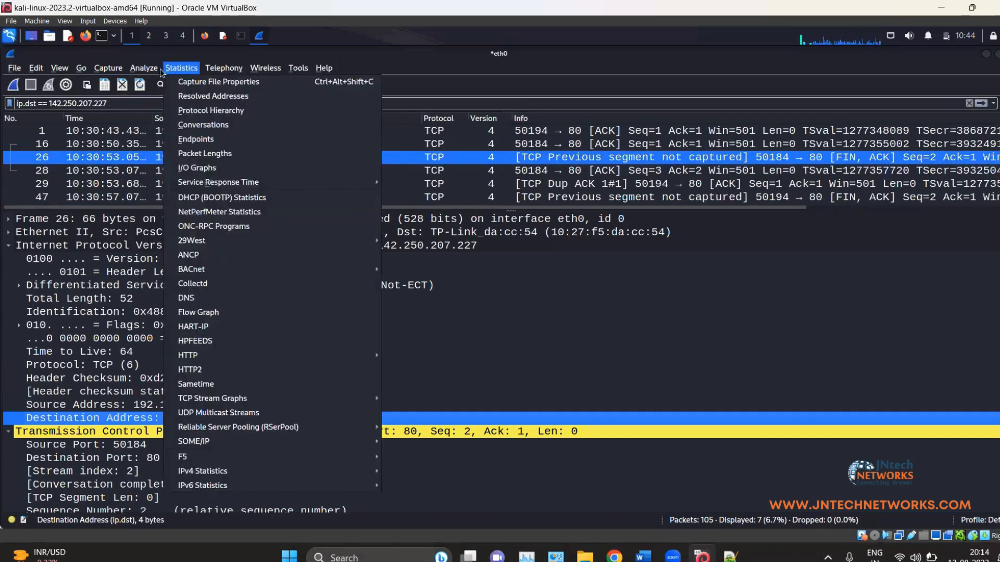
{"action": "left_click", "coordinate": [148, 84]}
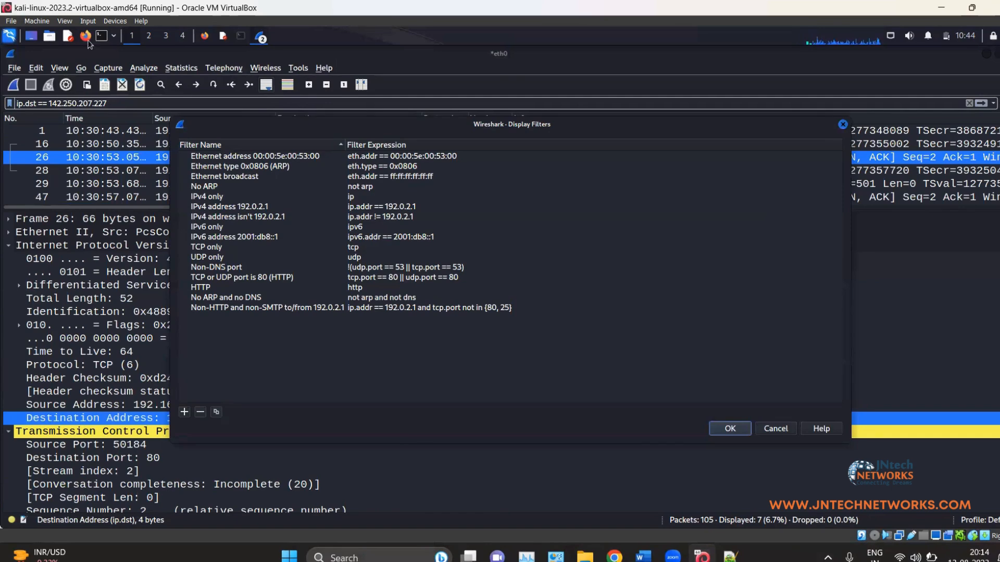
{"action": "key", "text": "Escape"}
Step: Try the 3GPP2 A11 field with not-equal, less-than and matches relations in the Display Filter Expression dialog, then close it
{"action": "left_click", "coordinate": [157, 68]}
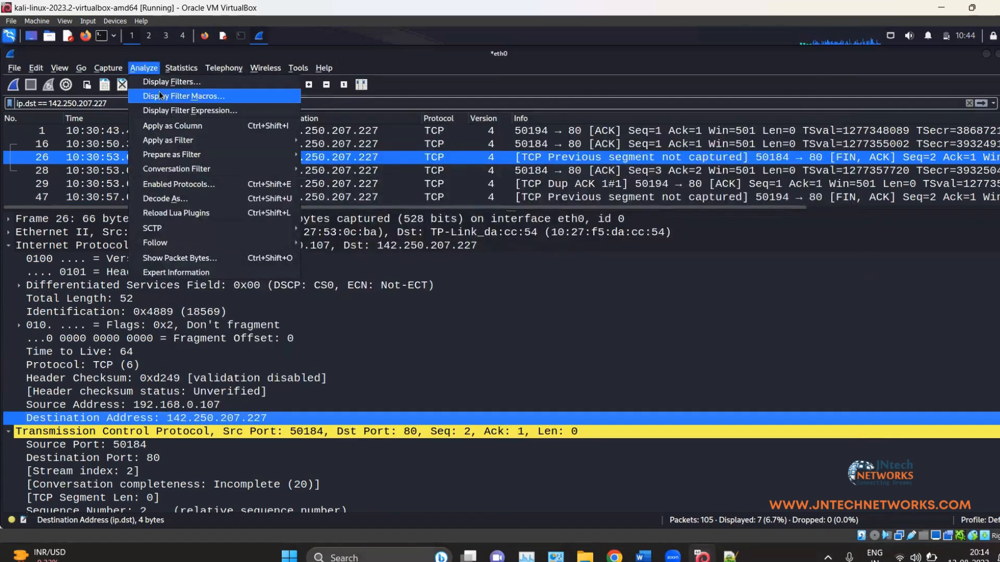
{"action": "left_click", "coordinate": [200, 112]}
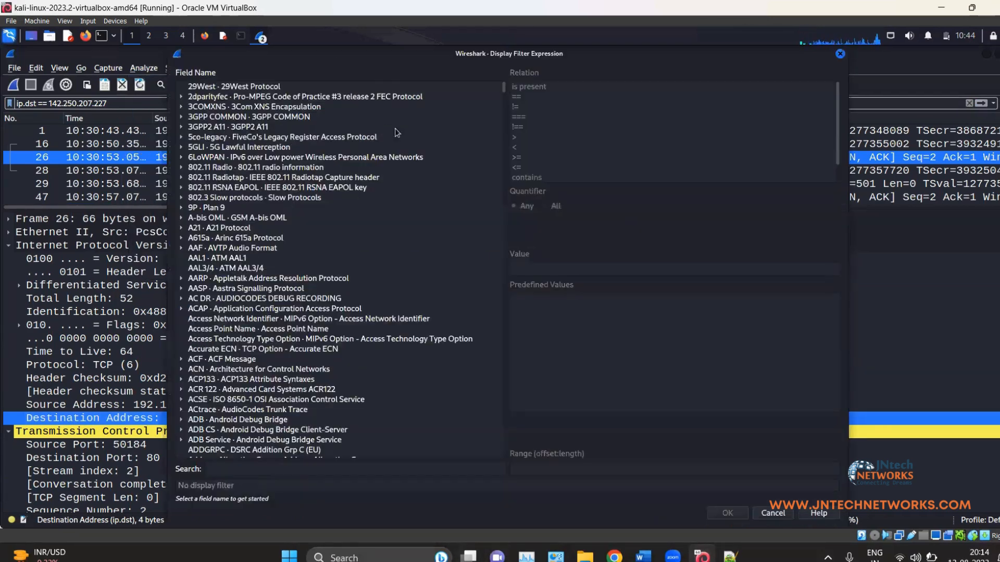
{"action": "left_click", "coordinate": [464, 127]}
{"action": "scroll", "coordinate": [543, 132], "scroll_direction": "down", "scroll_amount": 1}
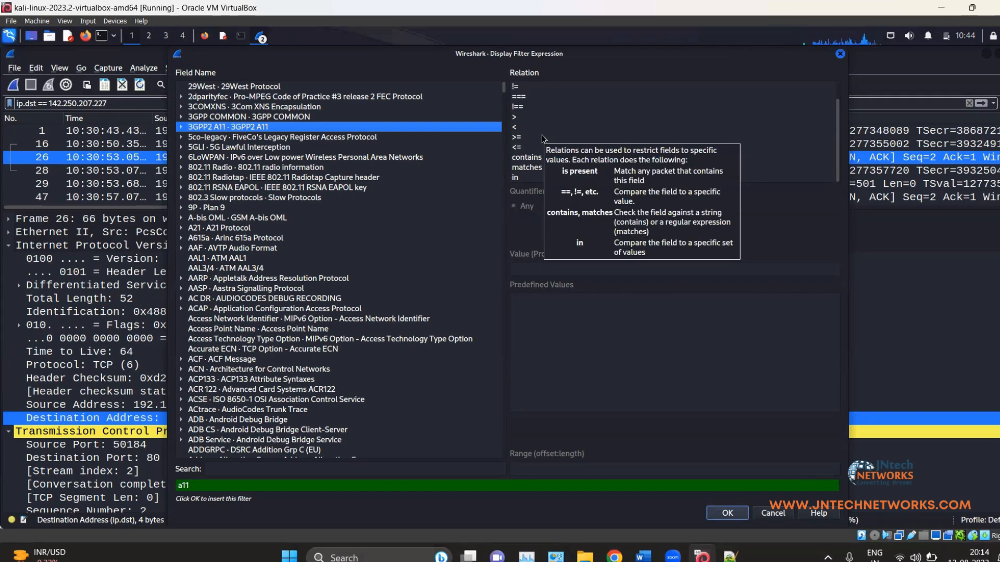
{"action": "scroll", "coordinate": [531, 139], "scroll_direction": "up", "scroll_amount": 1}
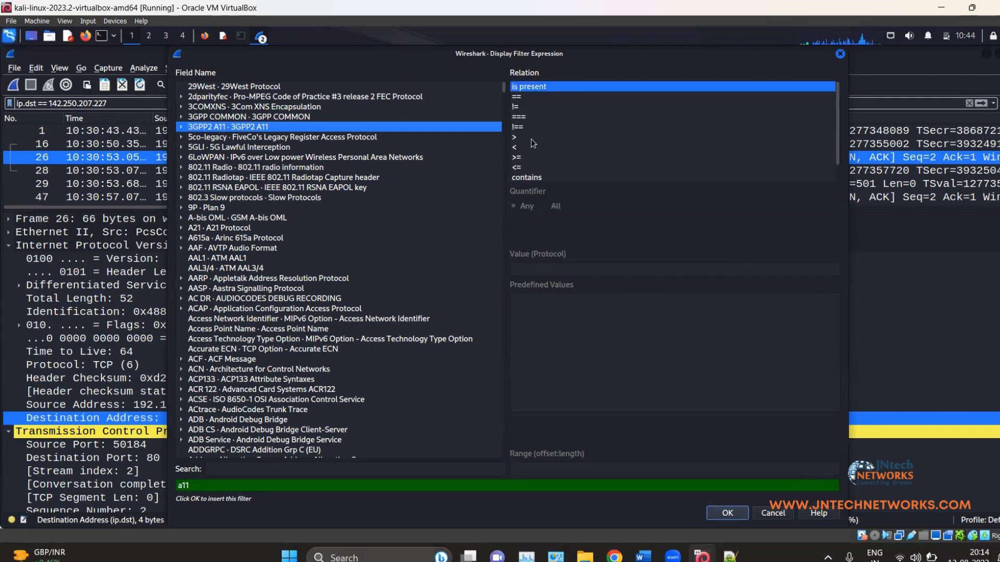
{"action": "left_click", "coordinate": [528, 106]}
{"action": "left_click", "coordinate": [534, 89]}
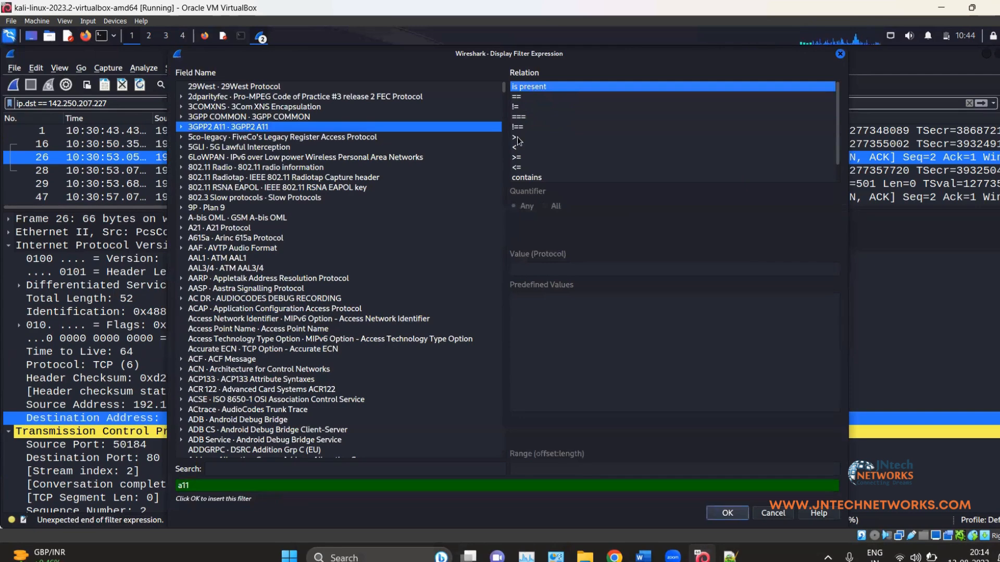
{"action": "scroll", "coordinate": [550, 134], "scroll_direction": "down", "scroll_amount": 1}
{"action": "left_click", "coordinate": [550, 129]}
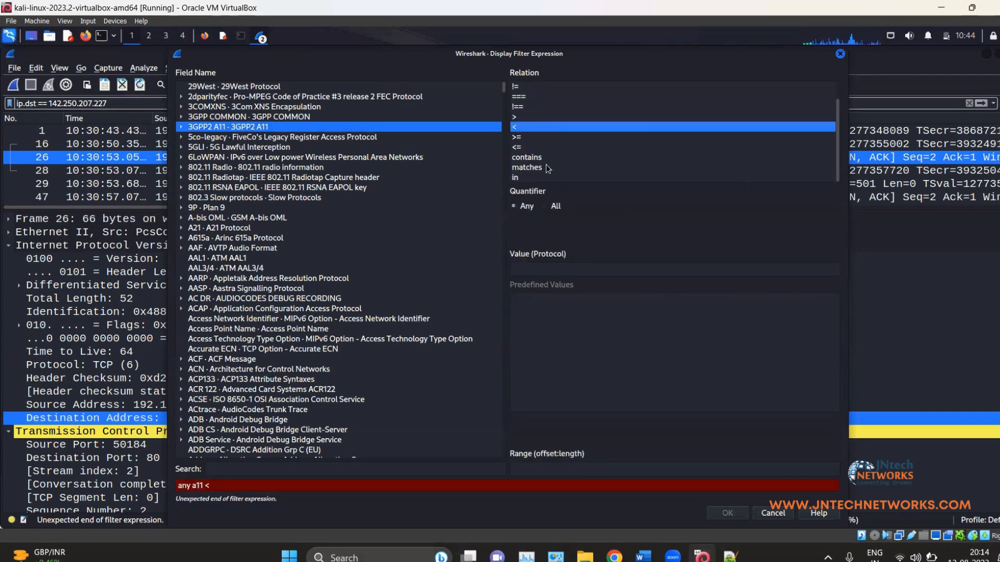
{"action": "left_click", "coordinate": [546, 166]}
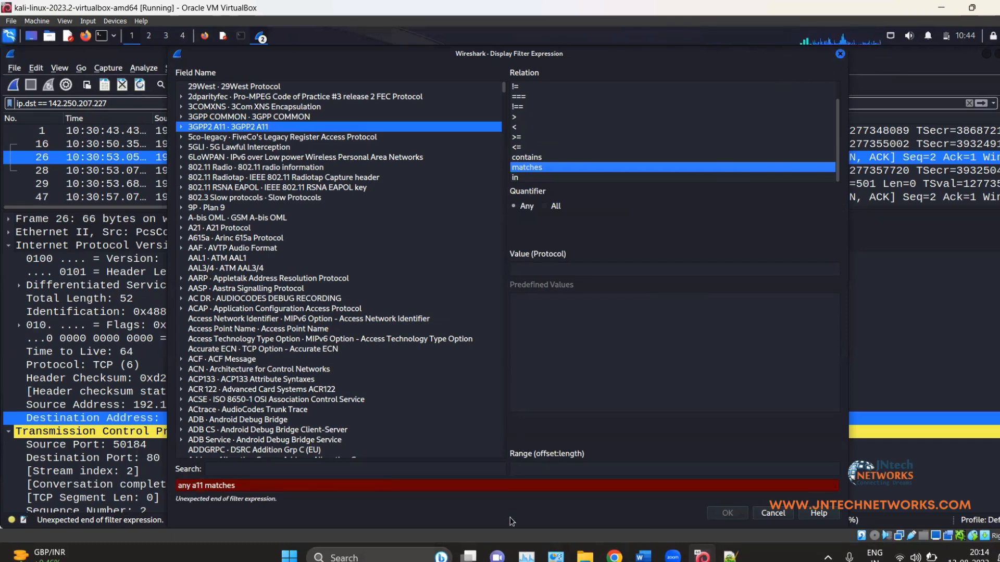
{"action": "left_click", "coordinate": [840, 54]}
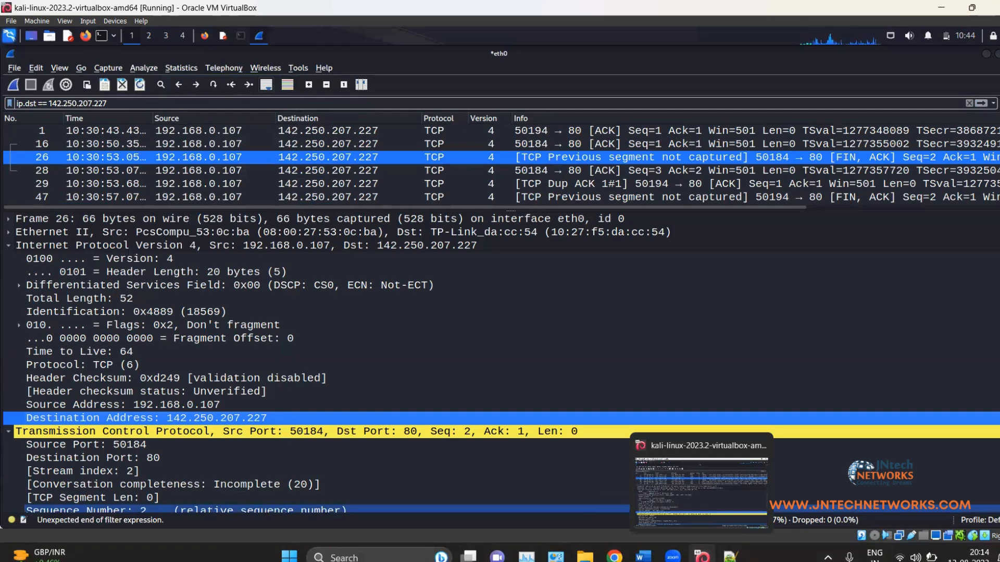
Step: In Notepad++, type 200 on line 7 and 302 on line 8, correcting the typos
{"action": "left_click", "coordinate": [731, 557]}
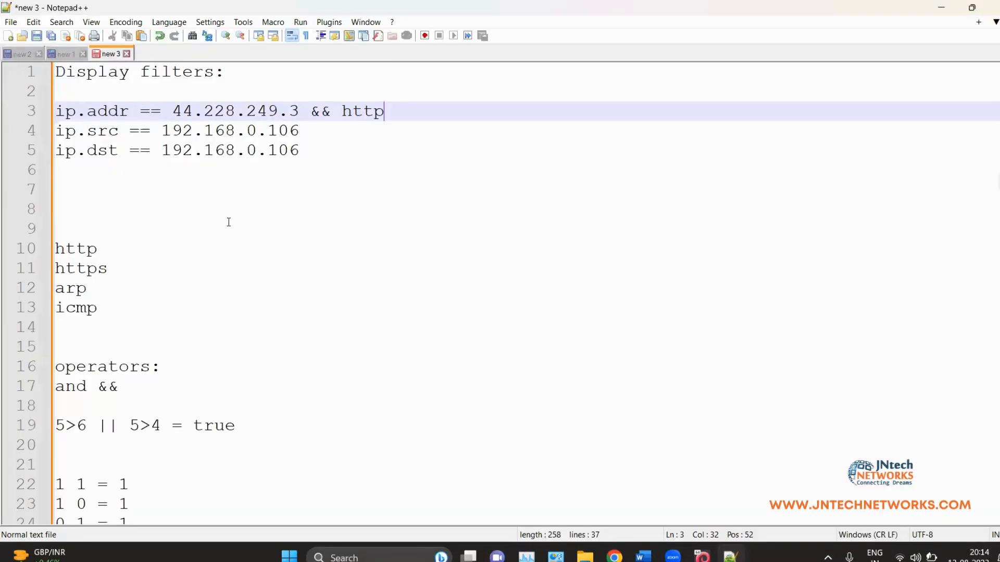
{"action": "left_click", "coordinate": [203, 192]}
{"action": "type", "text": "200"}
{"action": "key", "text": "Return"}
{"action": "type", "text": "2"}
{"action": "key", "text": "BackSpace"}
{"action": "type", "text": "3021"}
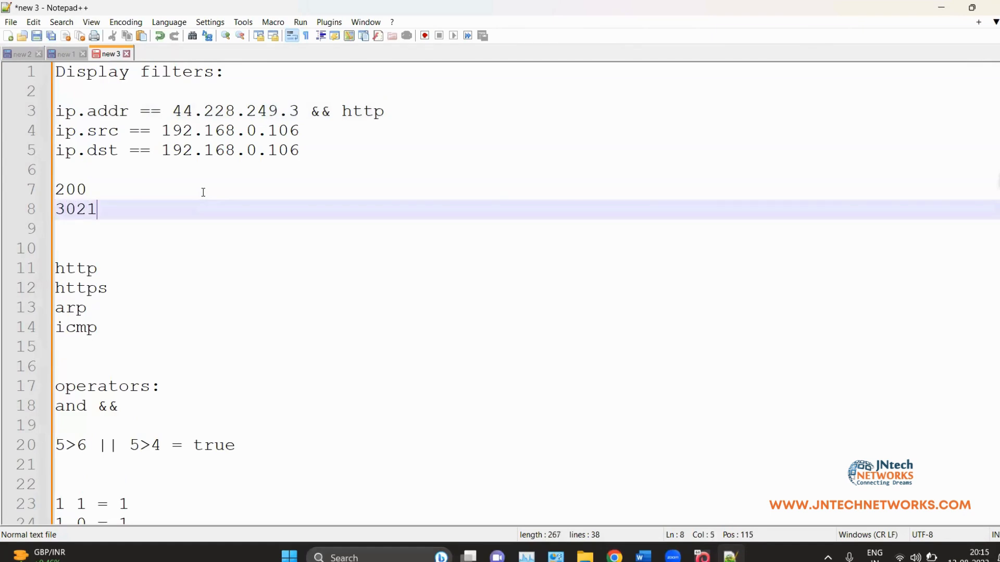
{"action": "key", "text": "BackSpace"}
{"action": "key", "text": "Return"}
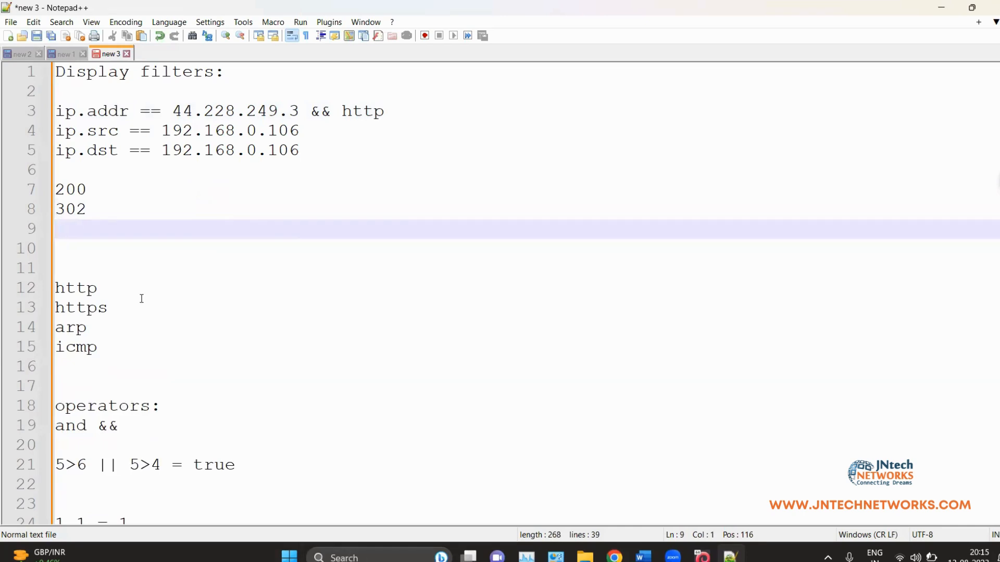
Step: Select the 200 on line 7 of the filter notes
{"action": "left_click_drag", "start_coordinate": [97, 185], "coordinate": [54, 197]}
{"action": "left_click", "coordinate": [86, 202]}
{"action": "left_click", "coordinate": [146, 196]}
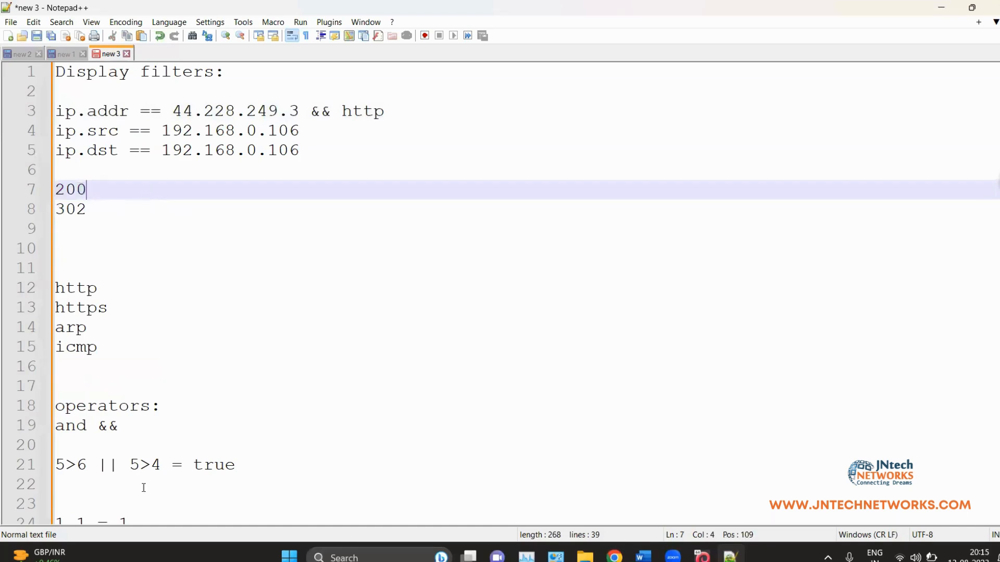
{"action": "scroll", "coordinate": [154, 484], "scroll_direction": "down", "scroll_amount": 8}
{"action": "scroll", "coordinate": [139, 379], "scroll_direction": "up", "scroll_amount": 8}
{"action": "left_click_drag", "start_coordinate": [91, 188], "coordinate": [49, 191]}
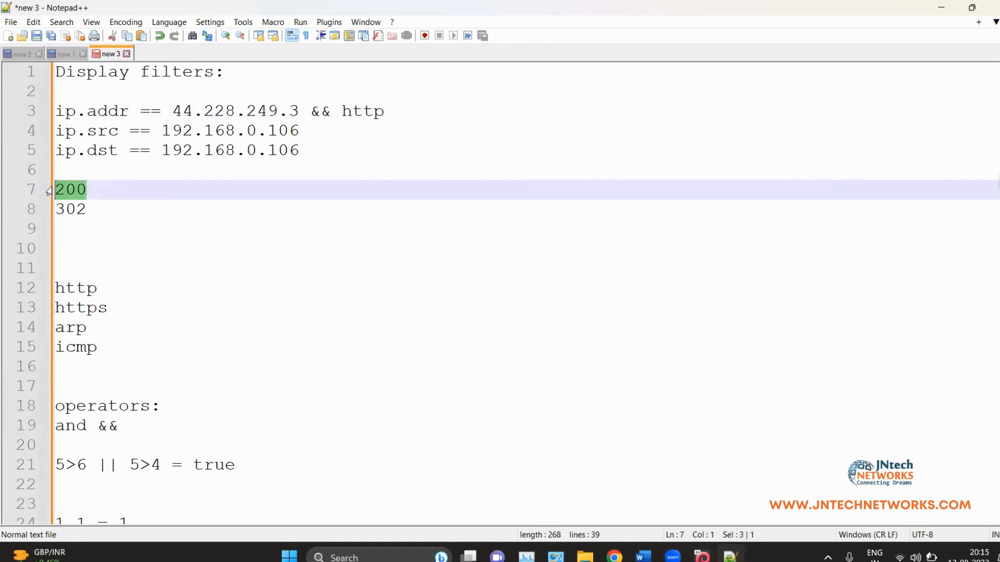
Step: Back in Wireshark, filter with http.response.code == 200 and inspect the second 200 OK packet
{"action": "left_click", "coordinate": [708, 555]}
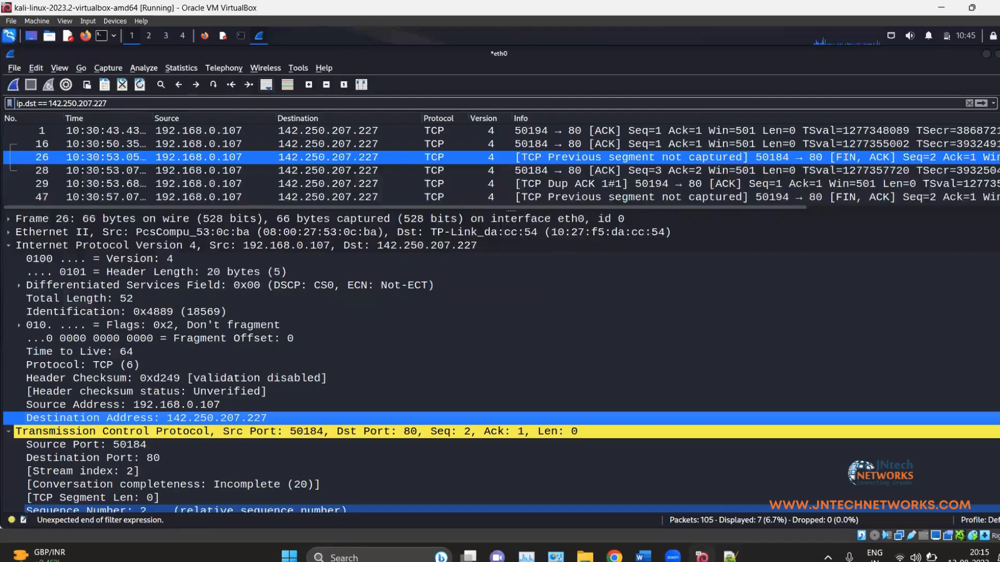
{"action": "left_click_drag", "start_coordinate": [214, 106], "coordinate": [4, 105]}
{"action": "key", "text": "BackSpace"}
{"action": "type", "text": "ht"}
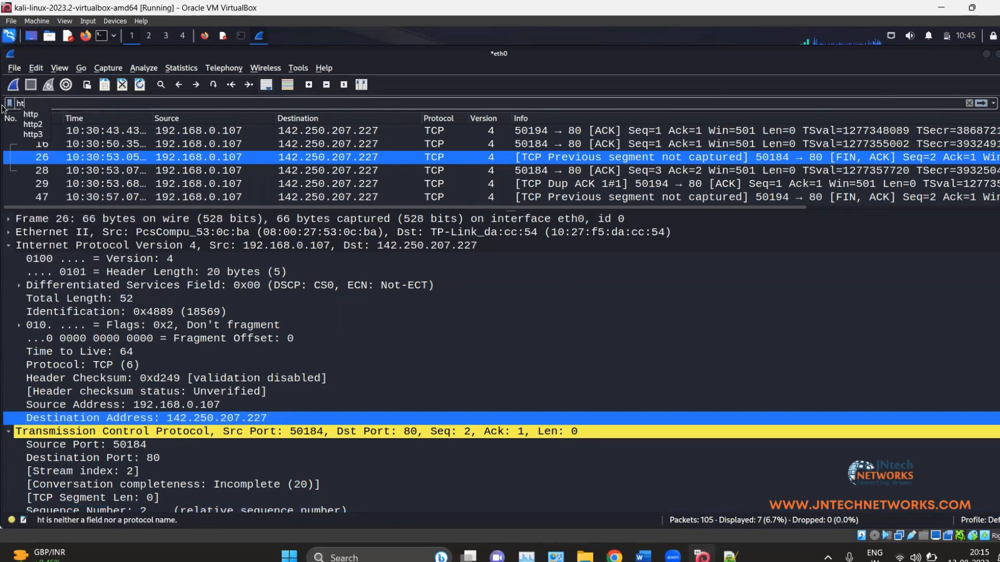
{"action": "type", "text": "tp.res"}
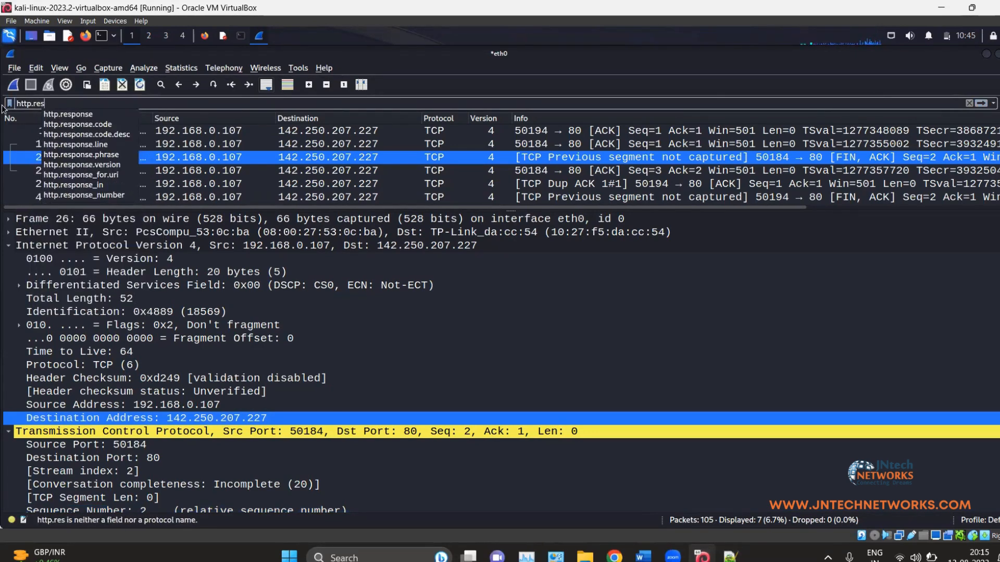
{"action": "left_click", "coordinate": [105, 125]}
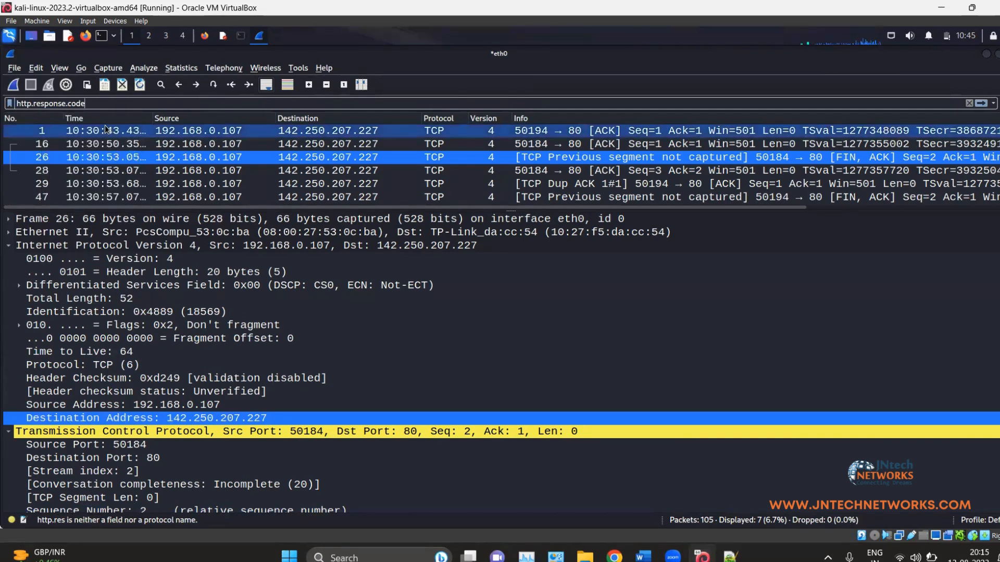
{"action": "type", "text": "== 2"}
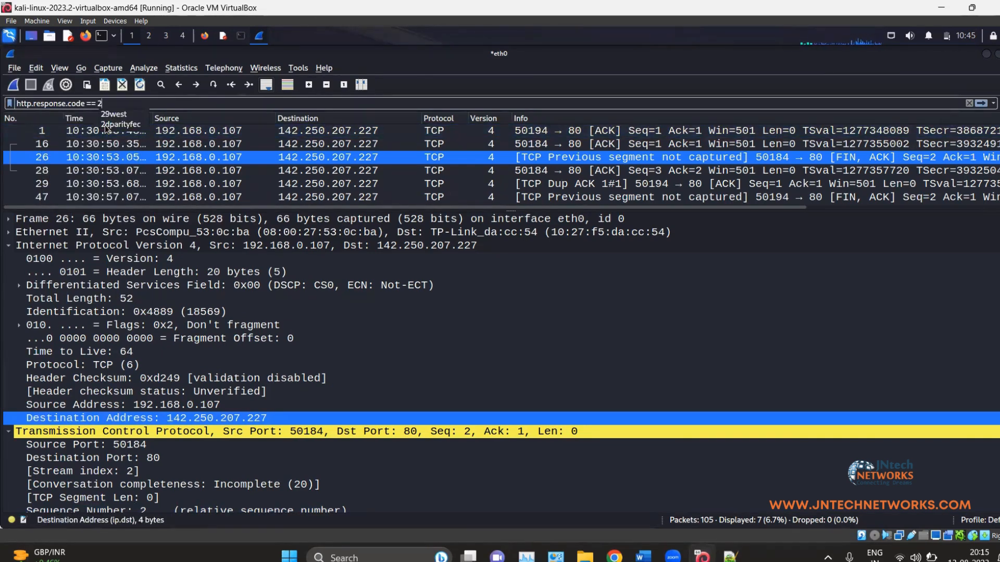
{"action": "type", "text": "00"}
{"action": "key", "text": "Return"}
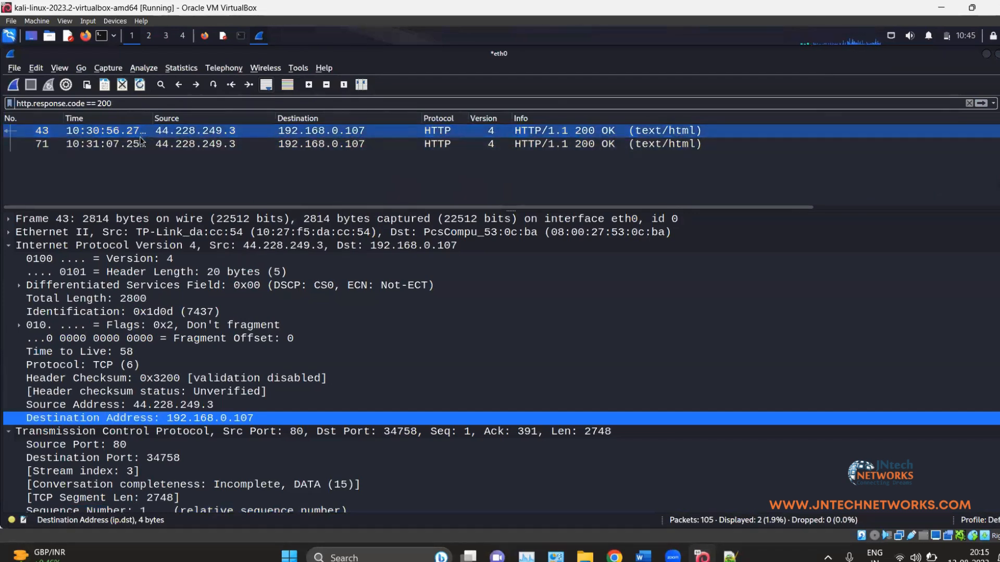
{"action": "left_click", "coordinate": [54, 144]}
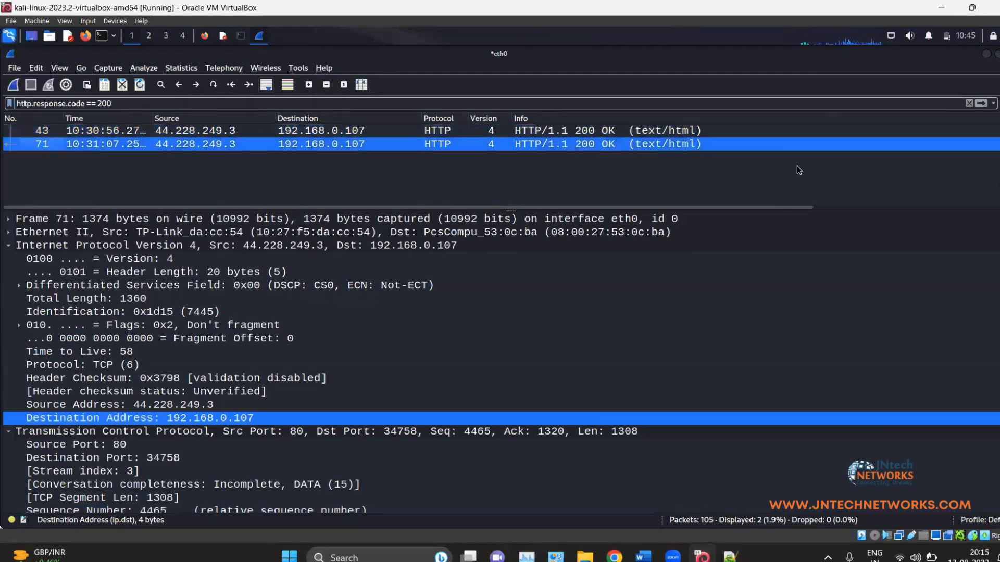
Step: Change the filter to http.response.code == 404, which shows 0 of 105 packets
{"action": "left_click", "coordinate": [239, 99]}
{"action": "key", "text": "BackSpace"}
{"action": "key", "text": "BackSpace"}
{"action": "key", "text": "BackSpace"}
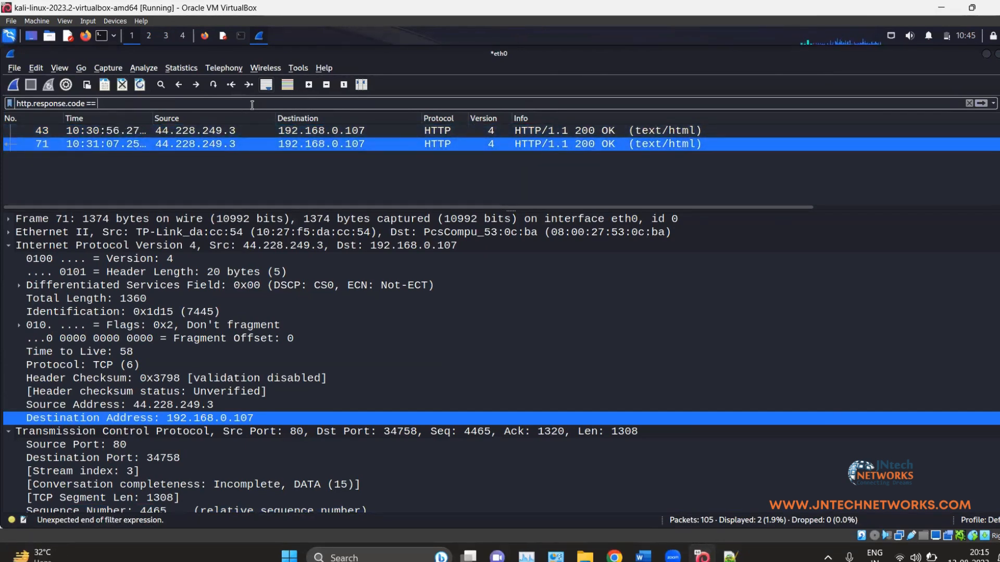
{"action": "type", "text": "404"}
{"action": "key", "text": "Return"}
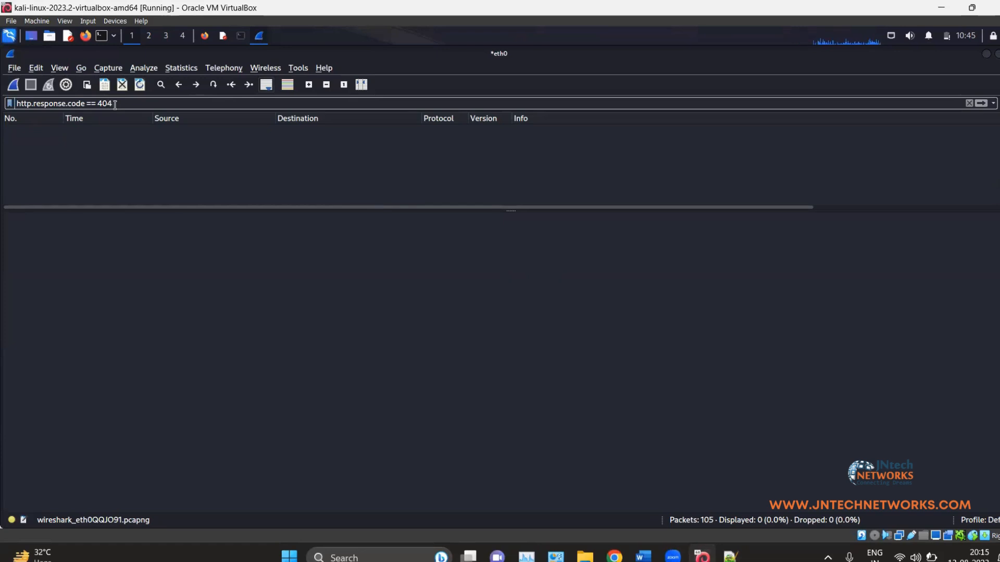
Step: Filter with http.response.code >= 200 and inspect the 302 Found and last 200 OK responses
{"action": "key", "text": "BackSpace"}
{"action": "key", "text": "BackSpace"}
{"action": "key", "text": "BackSpace"}
{"action": "key", "text": "BackSpace"}
{"action": "key", "text": "BackSpace"}
{"action": "key", "text": "BackSpace"}
{"action": "key", "text": "BackSpace"}
{"action": "type", "text": ">="}
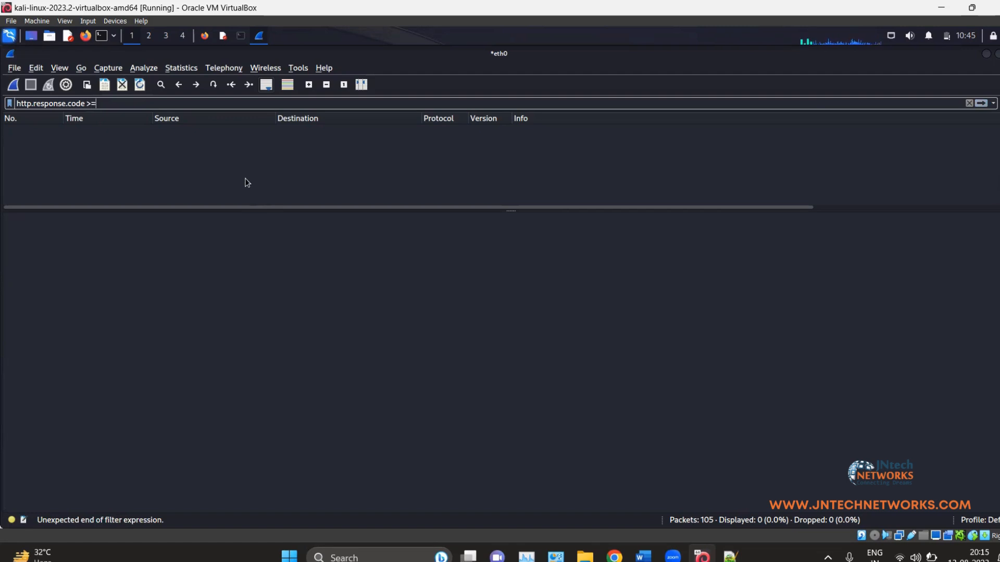
{"action": "type", "text": " 2=="}
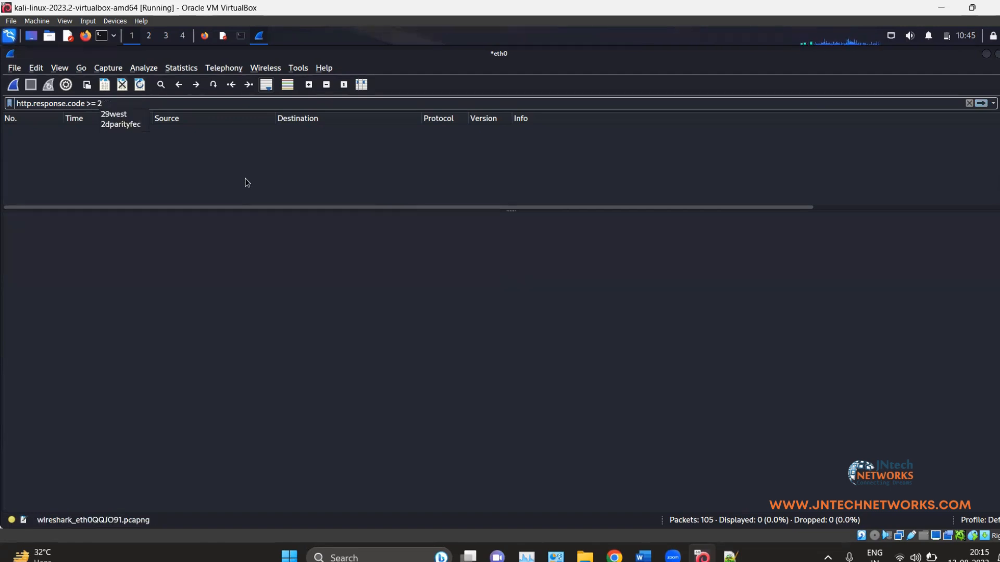
{"action": "key", "text": "BackSpace"}
{"action": "key", "text": "BackSpace"}
{"action": "type", "text": "00"}
{"action": "key", "text": "Return"}
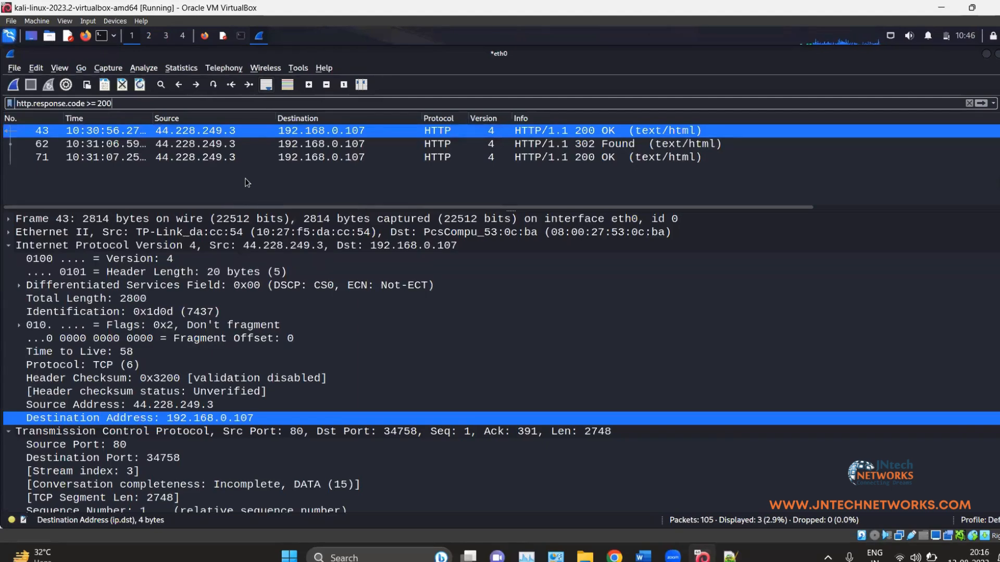
{"action": "left_click", "coordinate": [593, 141]}
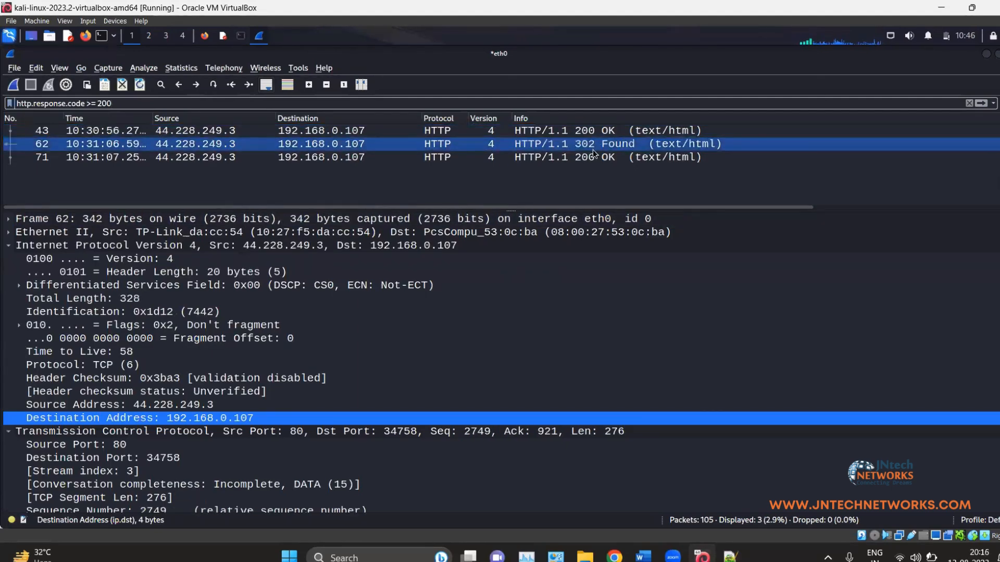
{"action": "left_click", "coordinate": [592, 158]}
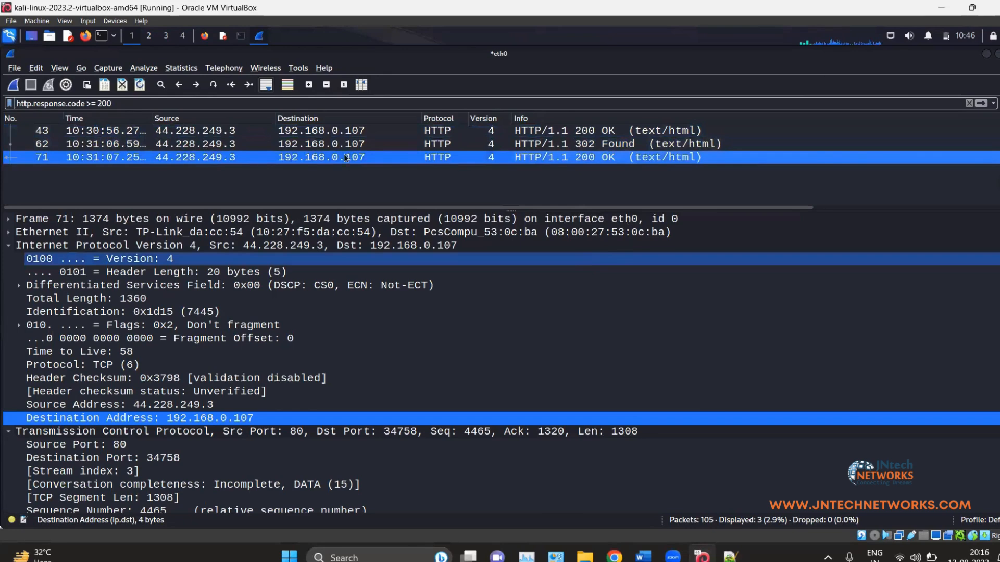
Step: Highlight the 200 threshold in the filter, then minimize VirtualBox to return to the Notepad++ notes
{"action": "left_click_drag", "start_coordinate": [116, 105], "coordinate": [107, 104]}
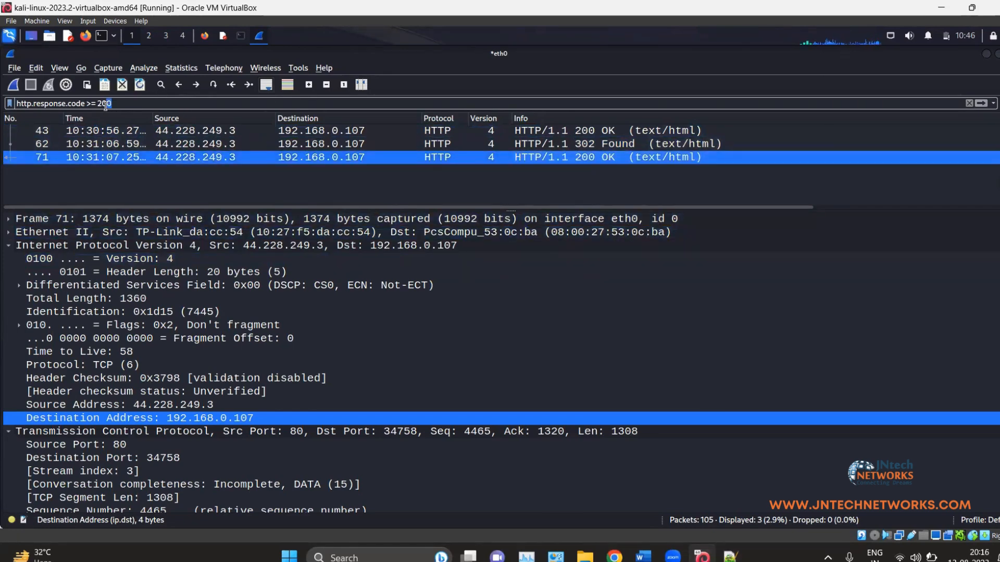
{"action": "left_click", "coordinate": [539, 156]}
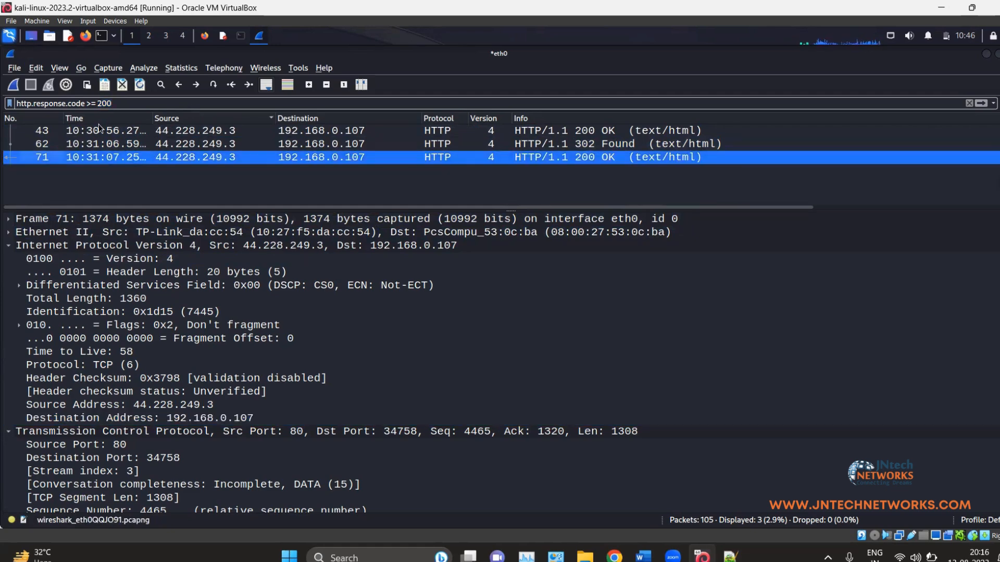
{"action": "scroll", "coordinate": [323, 250], "scroll_direction": "down", "scroll_amount": 6}
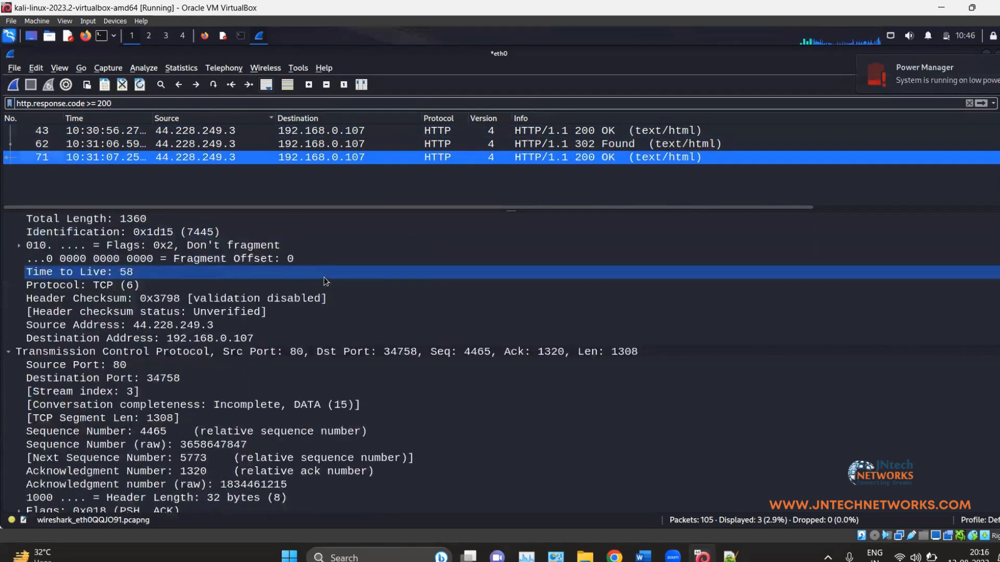
{"action": "scroll", "coordinate": [323, 235], "scroll_direction": "down", "scroll_amount": 1}
{"action": "scroll", "coordinate": [378, 237], "scroll_direction": "up", "scroll_amount": 7}
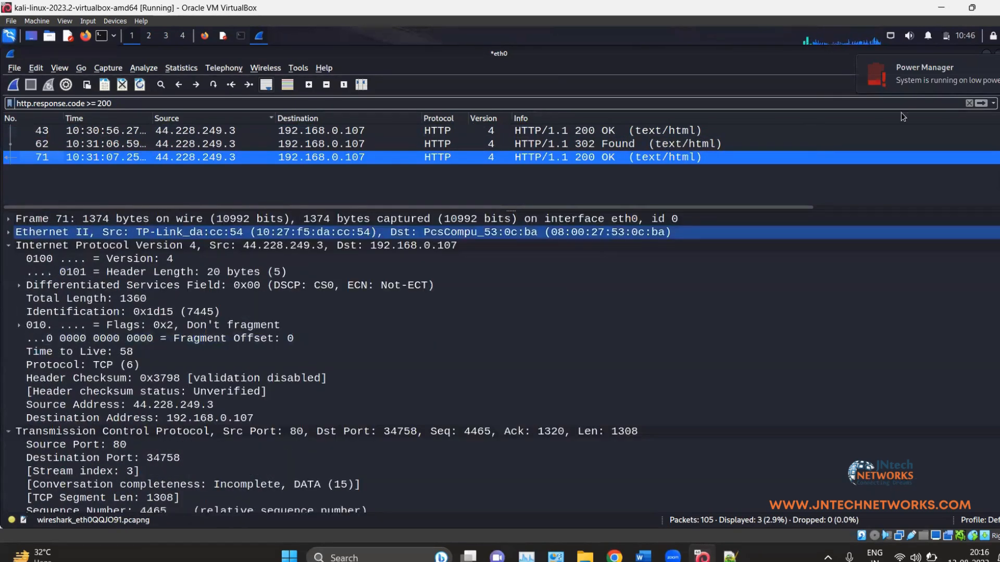
{"action": "left_click", "coordinate": [949, 5]}
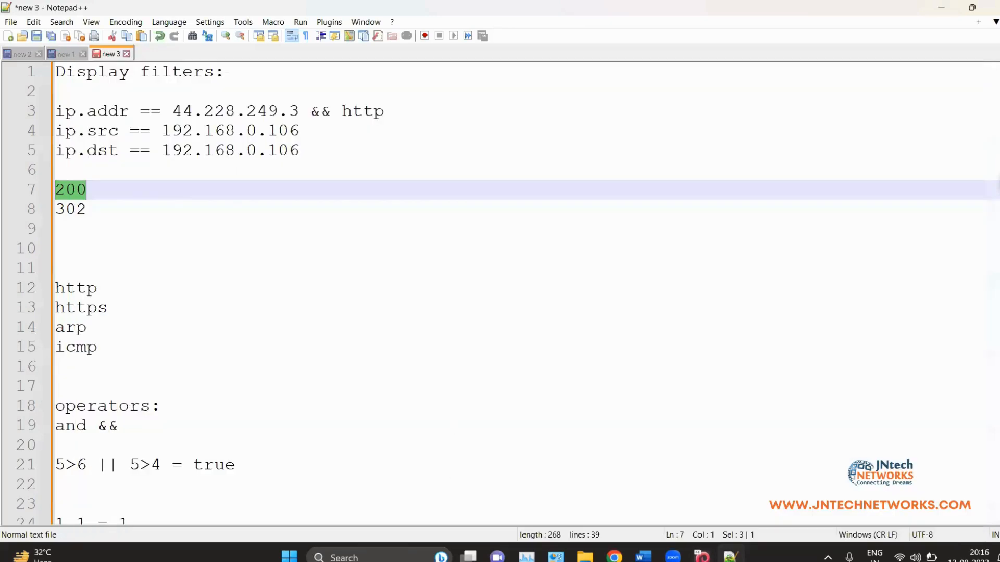
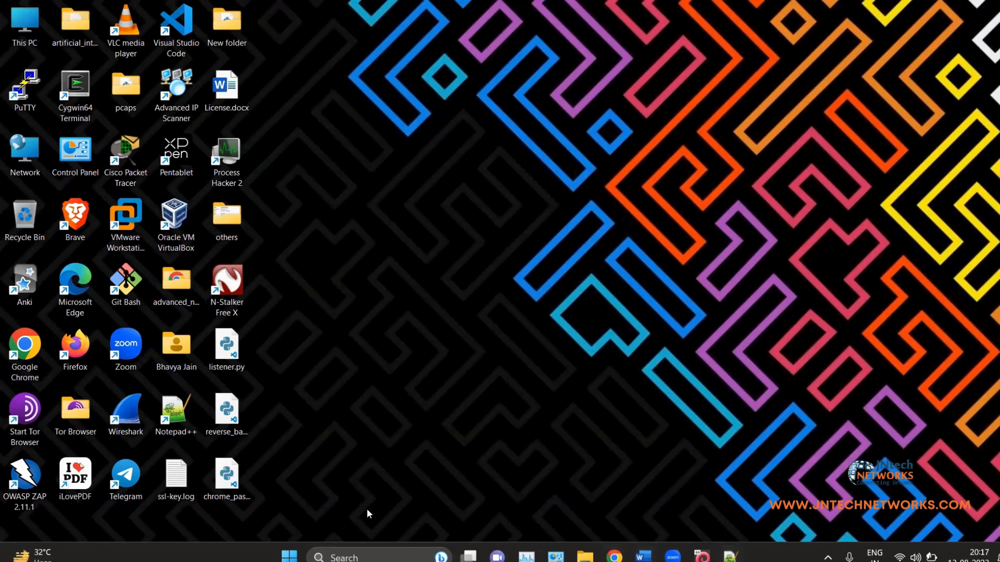
Step: Scroll up in wireshark_notes_1.docx to the notes on Wireshark's menus and toolbars
{"action": "scroll", "coordinate": [422, 291], "scroll_direction": "up", "scroll_amount": 15}
{"action": "scroll", "coordinate": [423, 292], "scroll_direction": "up", "scroll_amount": 15}
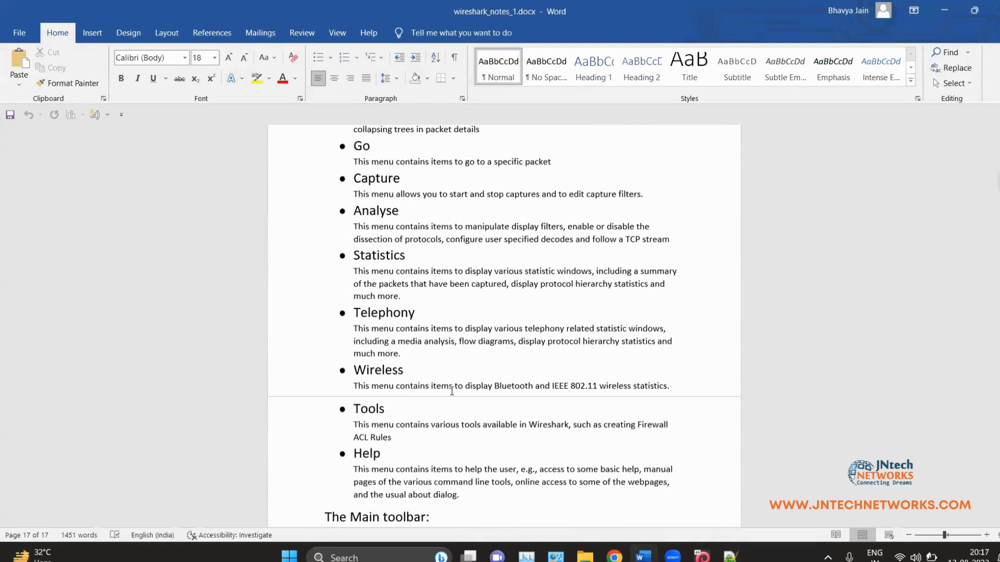
Step: Return to page 1's Network Analysis Overview and briefly highlight 'analyse' in the definition
{"action": "scroll", "coordinate": [451, 390], "scroll_direction": "up", "scroll_amount": 9}
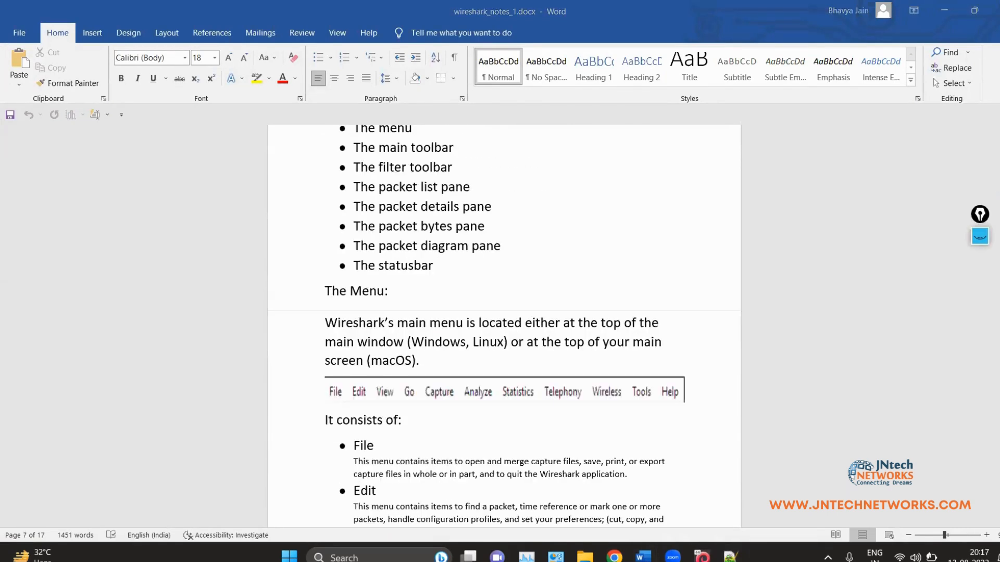
{"action": "scroll", "coordinate": [894, 281], "scroll_direction": "up", "scroll_amount": 4}
{"action": "left_click_drag", "start_coordinate": [997, 255], "coordinate": [988, 119]}
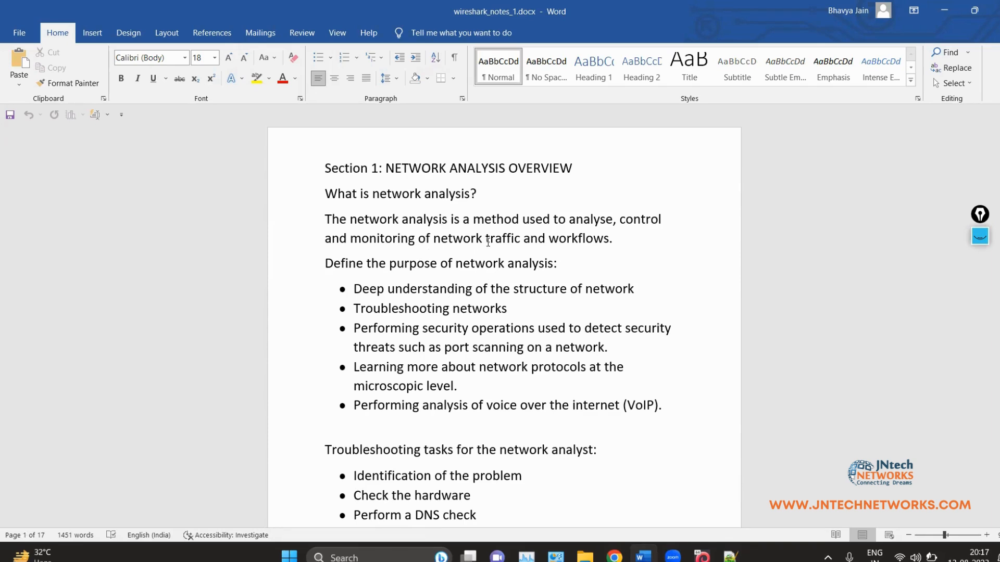
{"action": "double_click", "coordinate": [611, 218]}
{"action": "left_click", "coordinate": [649, 238]}
{"action": "scroll", "coordinate": [475, 343], "scroll_direction": "down", "scroll_amount": 2}
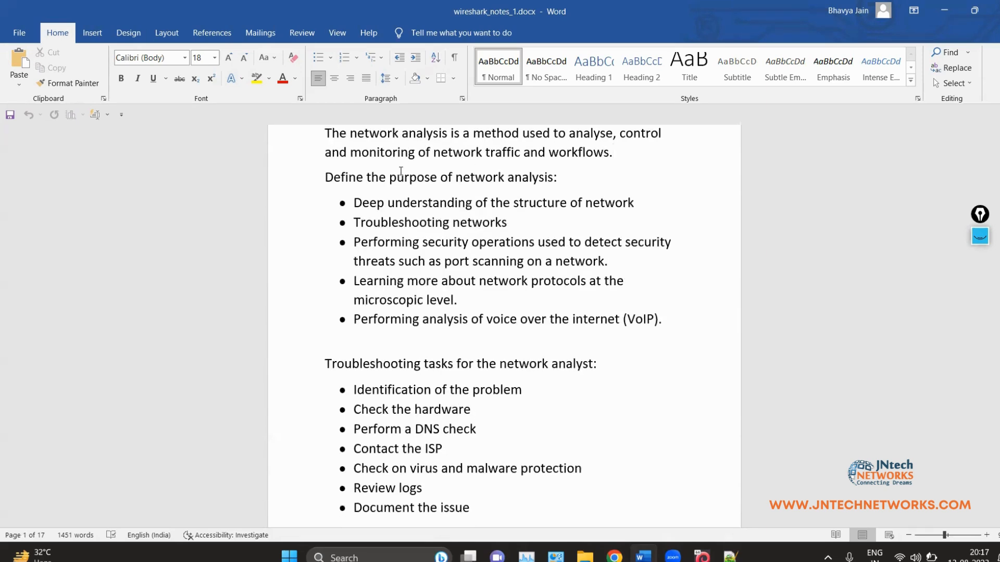
{"action": "left_click_drag", "start_coordinate": [322, 173], "coordinate": [551, 195]}
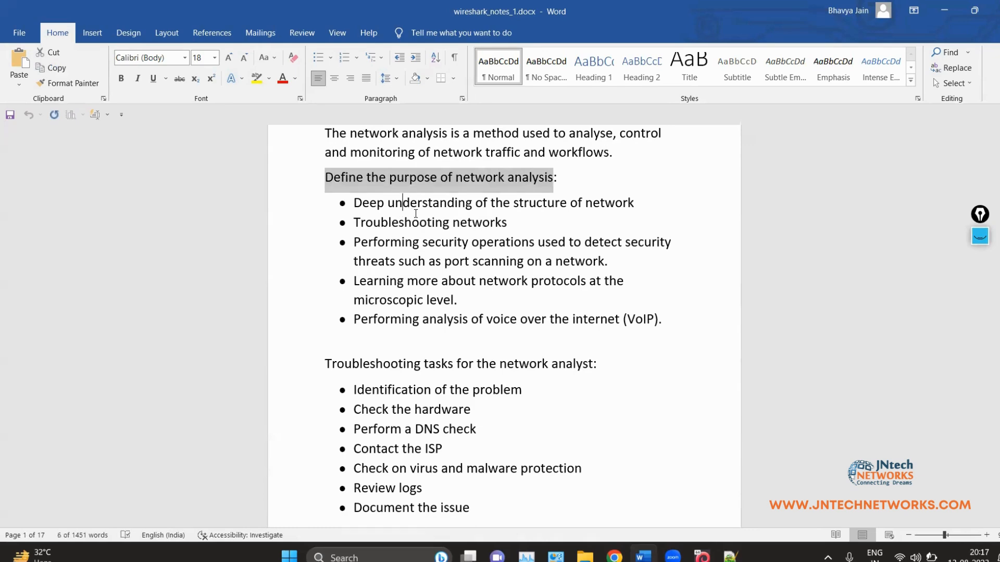
{"action": "left_click", "coordinate": [403, 205]}
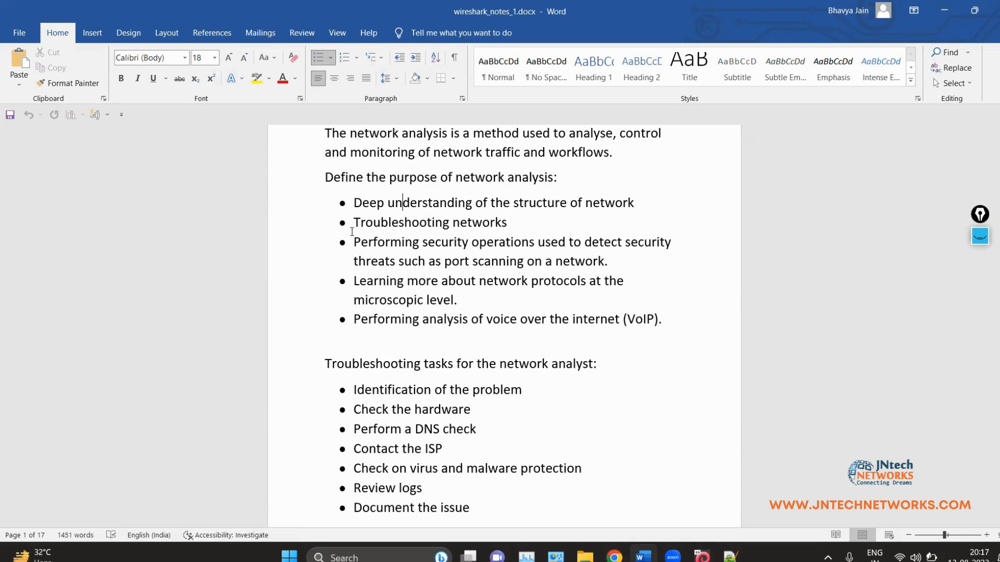
{"action": "left_click", "coordinate": [529, 221]}
{"action": "left_click_drag", "start_coordinate": [360, 243], "coordinate": [501, 243]}
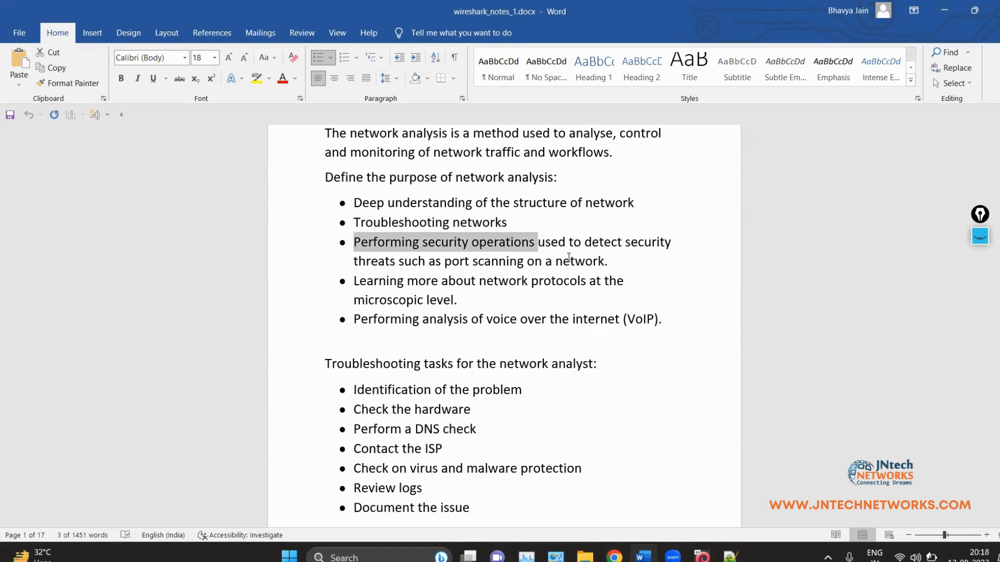
{"action": "left_click_drag", "start_coordinate": [605, 262], "coordinate": [355, 242]}
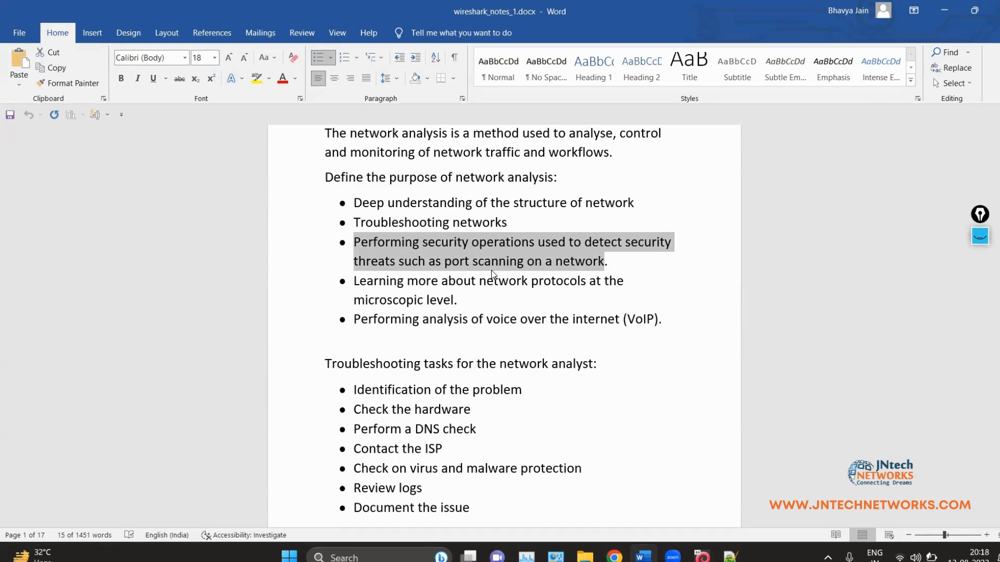
{"action": "left_click", "coordinate": [438, 272]}
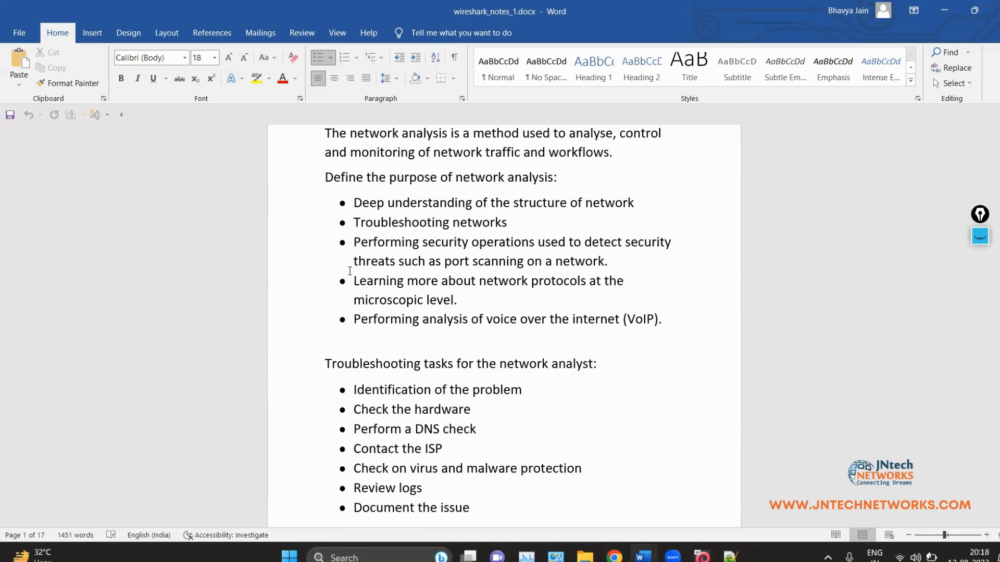
{"action": "left_click_drag", "start_coordinate": [350, 271], "coordinate": [457, 299]}
{"action": "left_click", "coordinate": [413, 321]}
{"action": "left_click_drag", "start_coordinate": [368, 320], "coordinate": [419, 319]}
{"action": "left_click", "coordinate": [688, 377]}
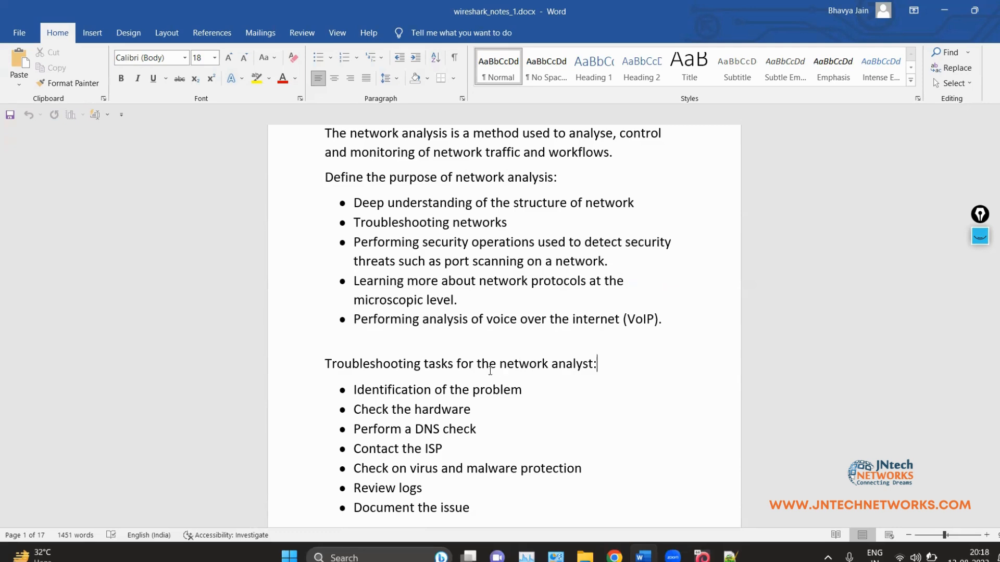
Step: Highlight 'Identification of the problem' in the troubleshooting tasks, then clear it
{"action": "scroll", "coordinate": [473, 382], "scroll_direction": "down", "scroll_amount": 3}
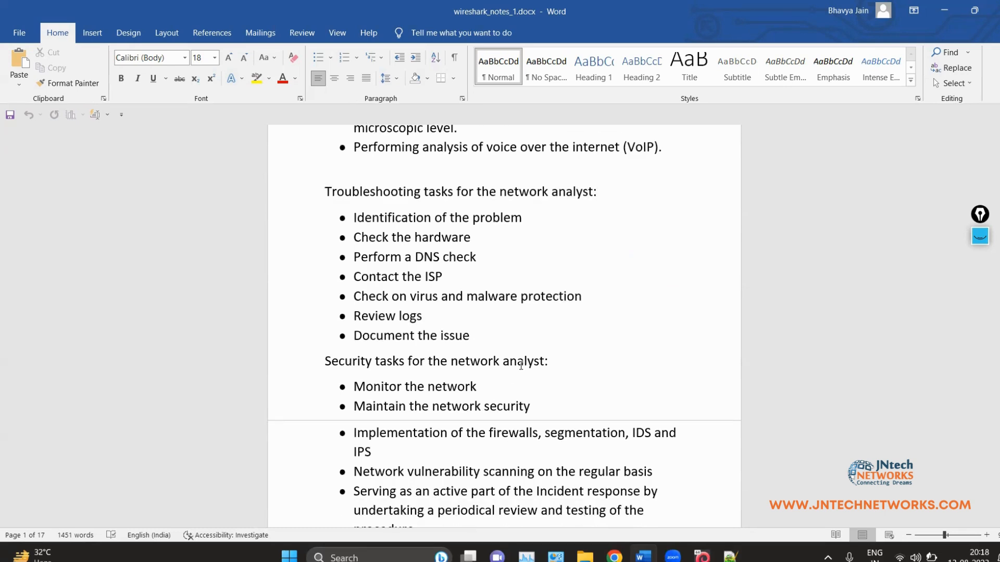
{"action": "scroll", "coordinate": [501, 318], "scroll_direction": "down", "scroll_amount": 2}
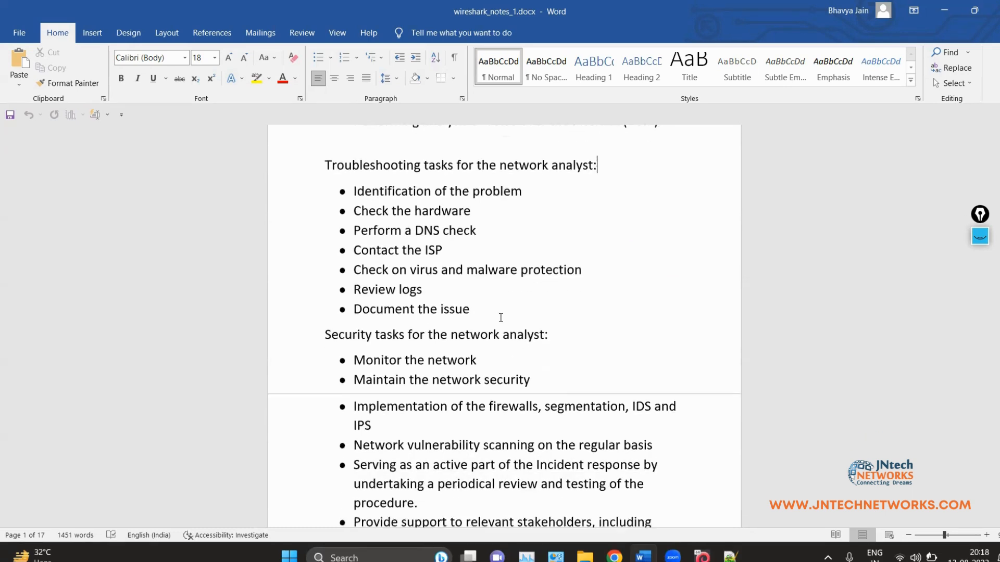
{"action": "scroll", "coordinate": [501, 324], "scroll_direction": "up", "scroll_amount": 1}
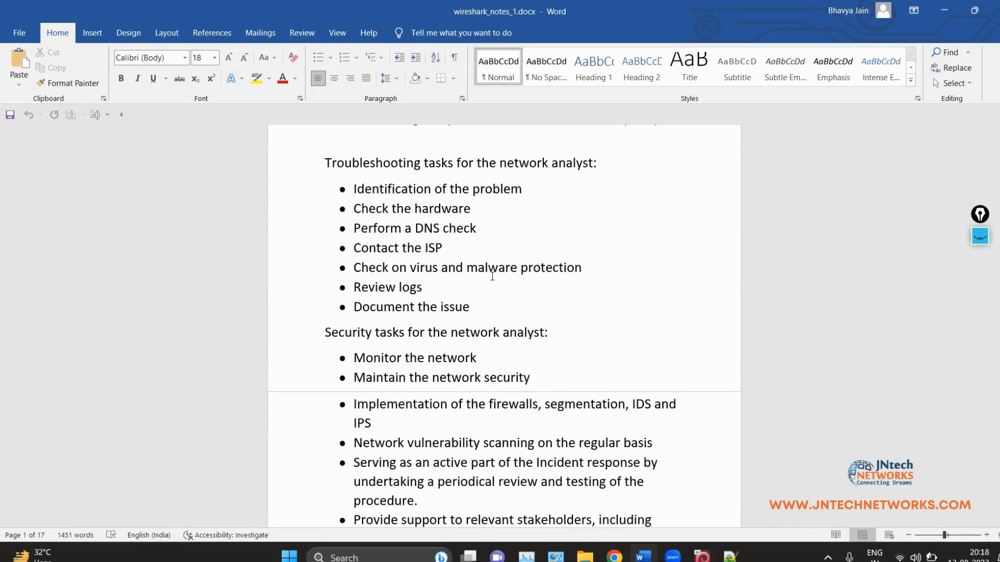
{"action": "left_click", "coordinate": [337, 184]}
{"action": "left_click_drag", "start_coordinate": [426, 186], "coordinate": [523, 189]}
{"action": "left_click", "coordinate": [528, 270]}
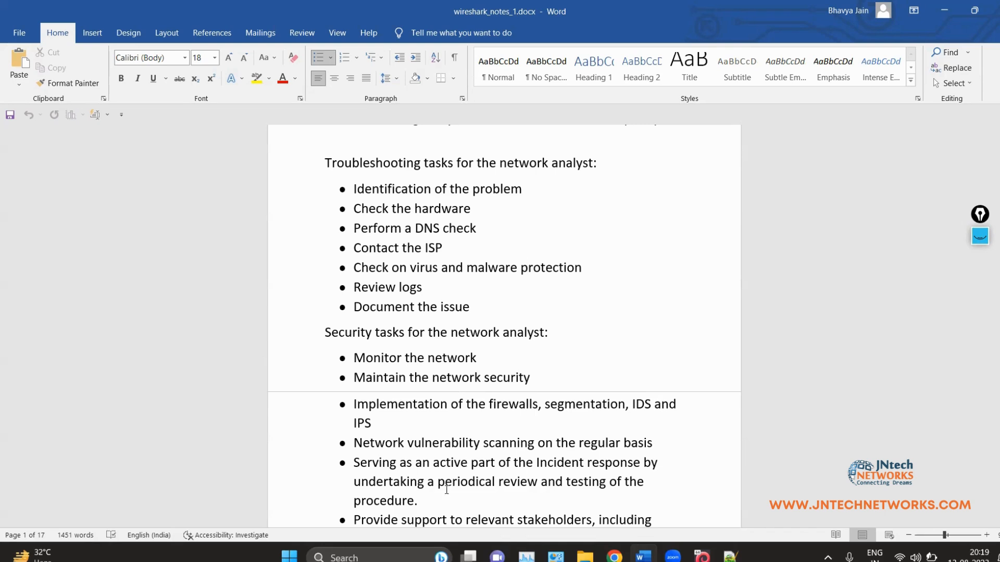
Step: Highlight 'Check the hardware', then all seven troubleshooting tasks, before scrolling to the security tasks
{"action": "left_click_drag", "start_coordinate": [472, 209], "coordinate": [359, 218]}
{"action": "left_click", "coordinate": [360, 214]}
{"action": "left_click", "coordinate": [476, 307]}
{"action": "left_click_drag", "start_coordinate": [437, 298], "coordinate": [317, 189]}
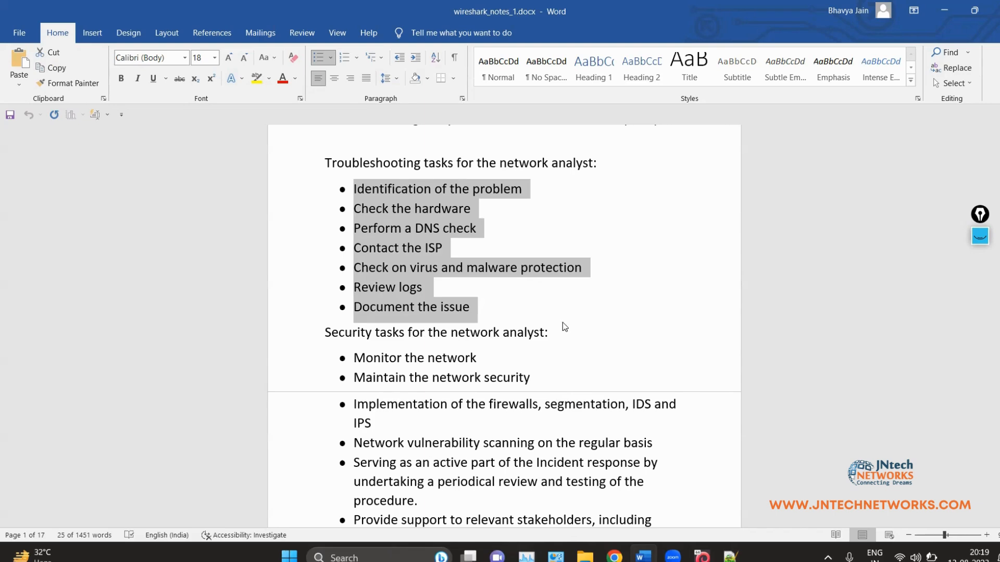
{"action": "left_click", "coordinate": [373, 189]}
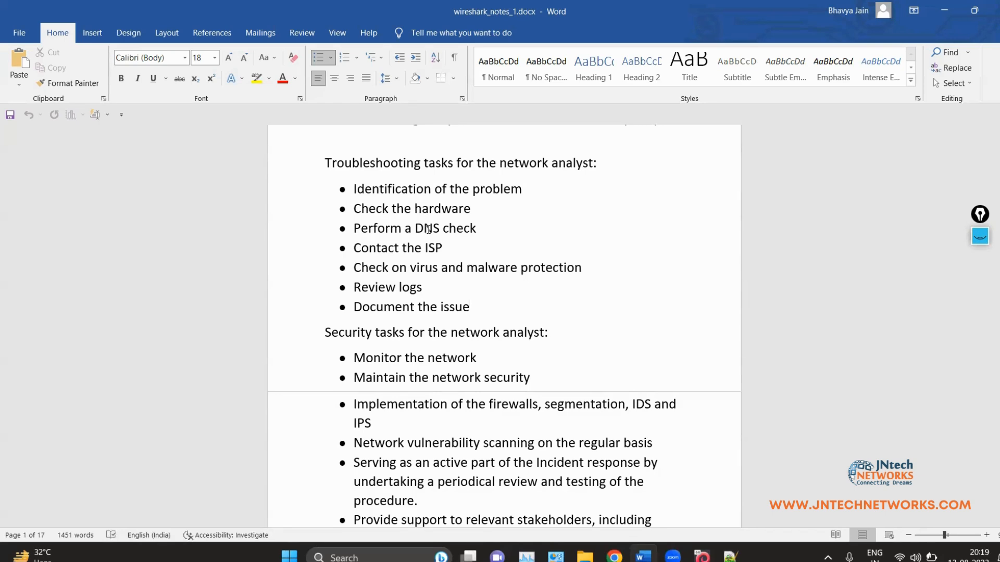
{"action": "scroll", "coordinate": [428, 237], "scroll_direction": "down", "scroll_amount": 1}
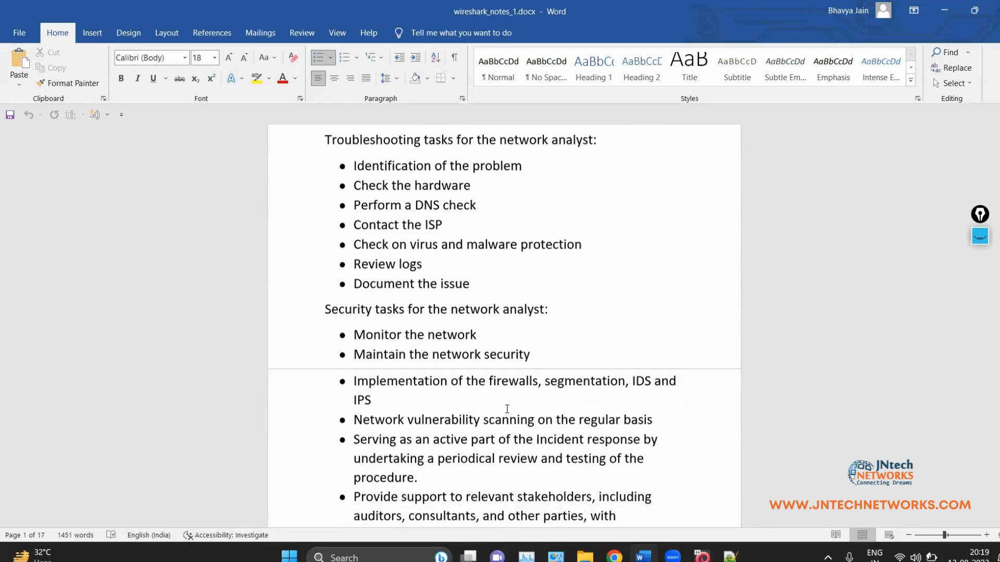
Step: Scroll to page 2 to show all eight security tasks and the Optimization tasks heading
{"action": "scroll", "coordinate": [506, 409], "scroll_direction": "down", "scroll_amount": 5}
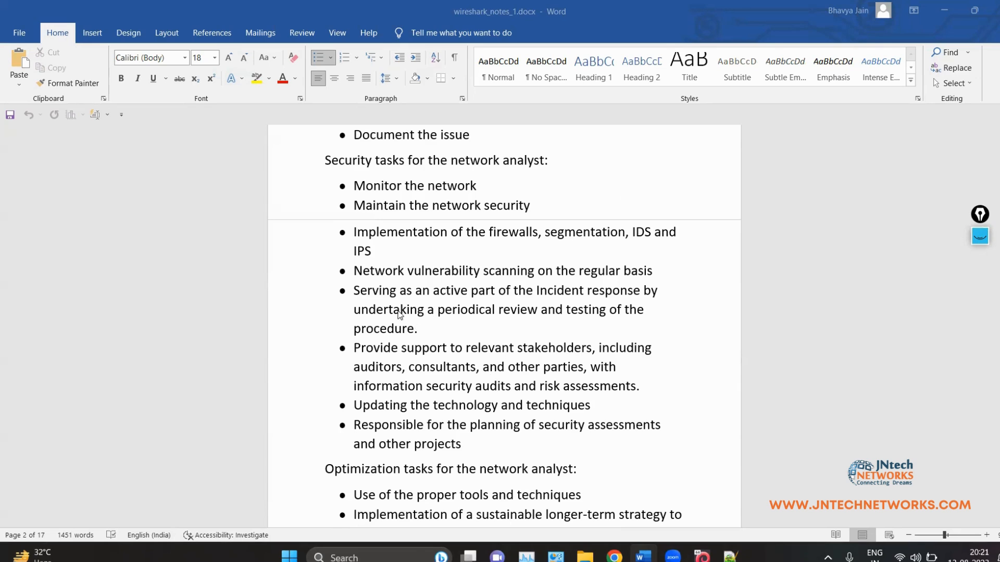
{"action": "left_click", "coordinate": [535, 291]}
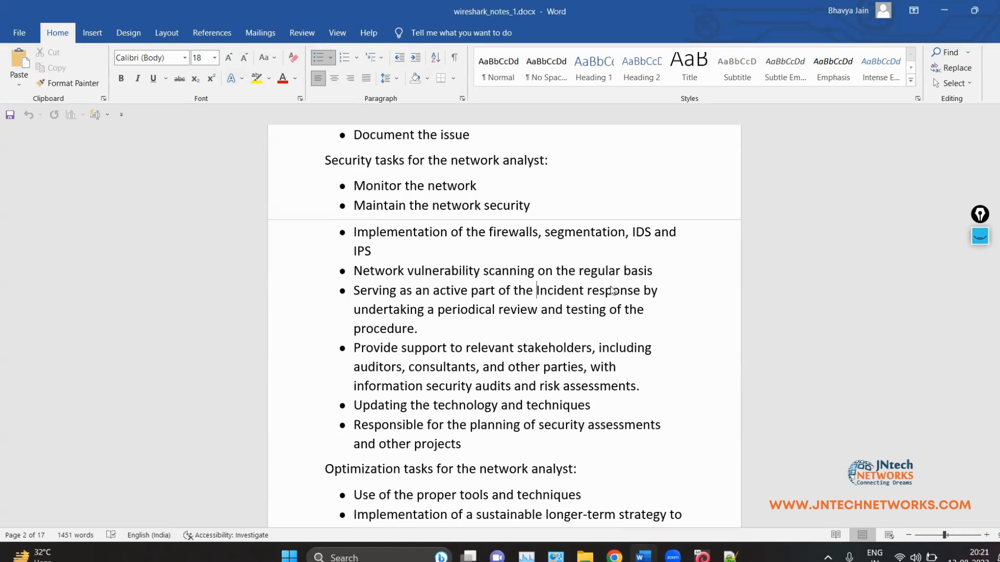
{"action": "key", "text": "ctrl+shift+Right"}
{"action": "key", "text": "ctrl+shift+Right"}
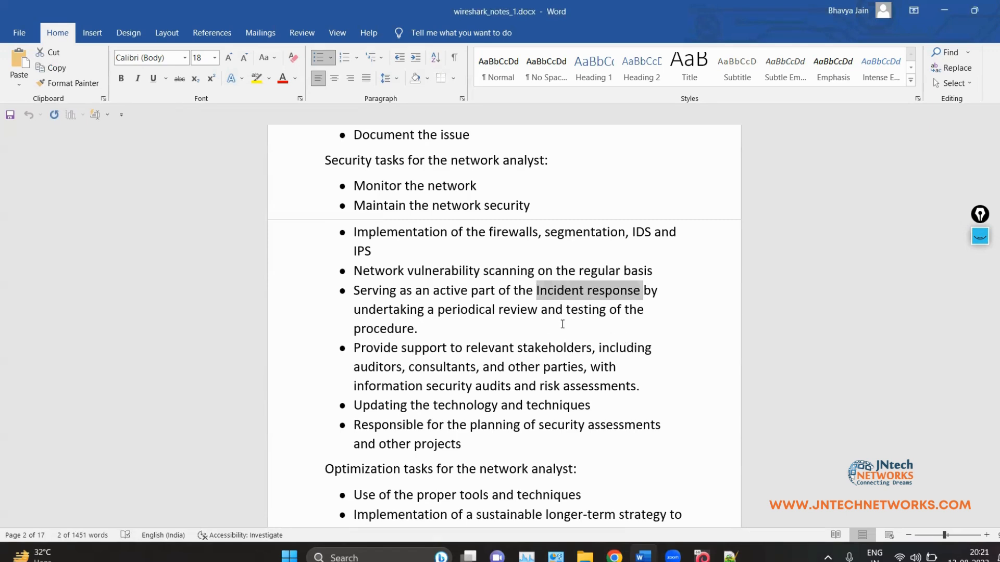
{"action": "left_click", "coordinate": [458, 334]}
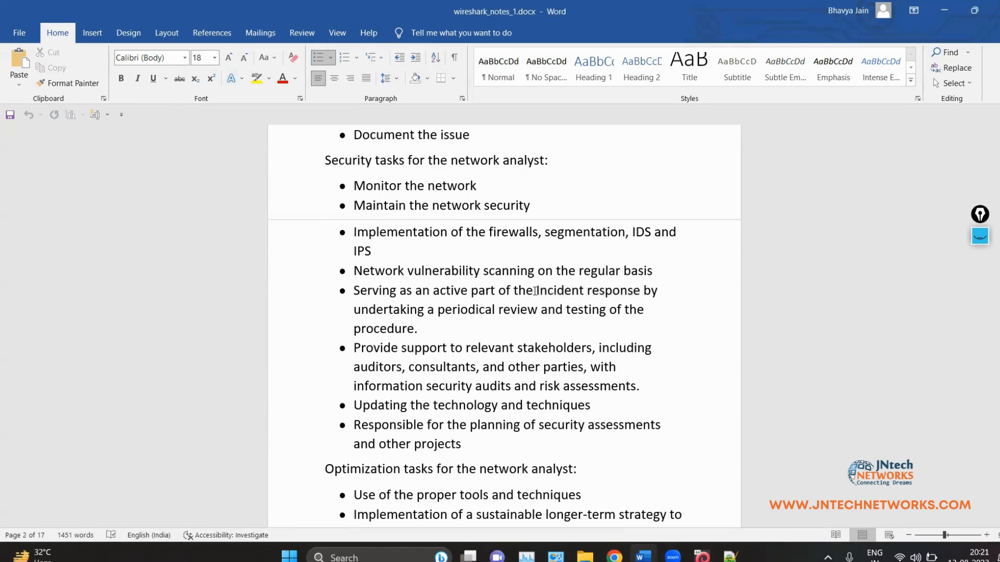
{"action": "left_click_drag", "start_coordinate": [595, 292], "coordinate": [515, 291]}
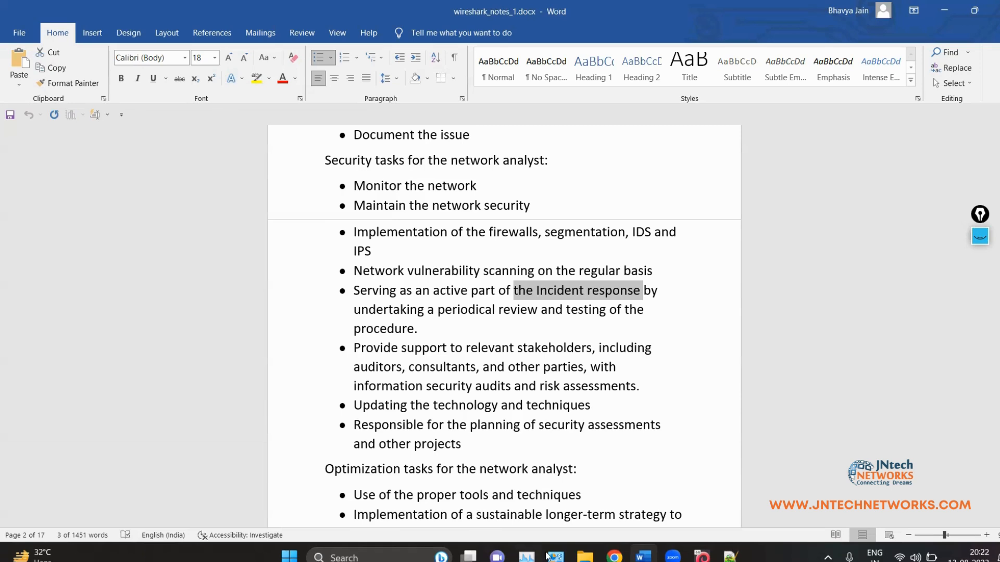
{"action": "left_click", "coordinate": [428, 387]}
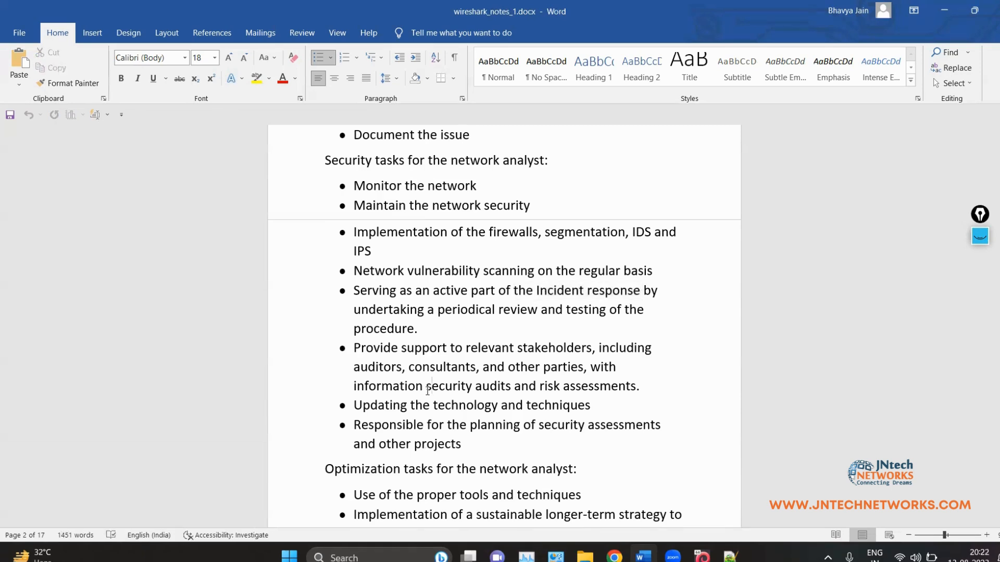
{"action": "scroll", "coordinate": [460, 348], "scroll_direction": "down", "scroll_amount": 1}
{"action": "scroll", "coordinate": [461, 348], "scroll_direction": "down", "scroll_amount": 3}
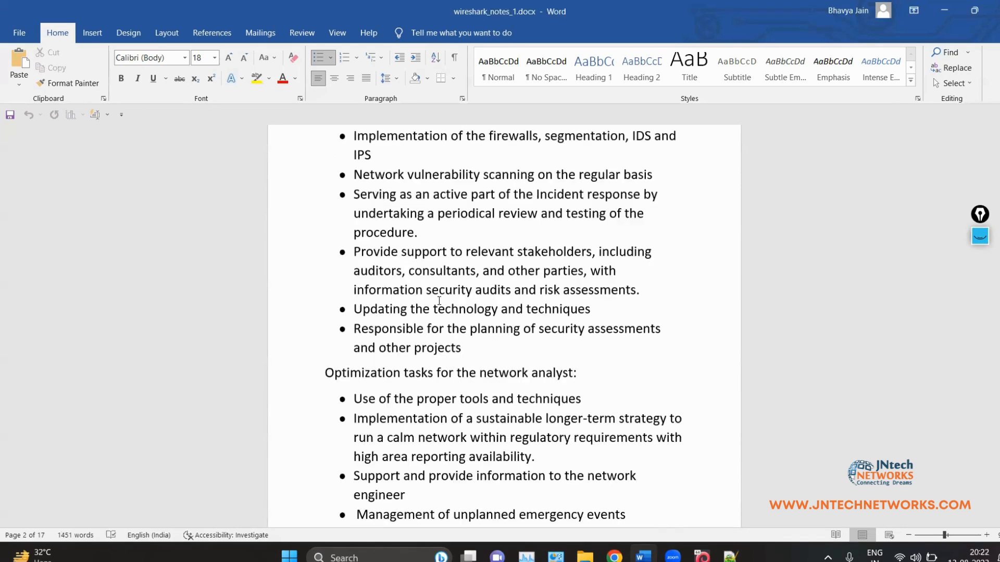
{"action": "scroll", "coordinate": [537, 280], "scroll_direction": "down", "scroll_amount": 1}
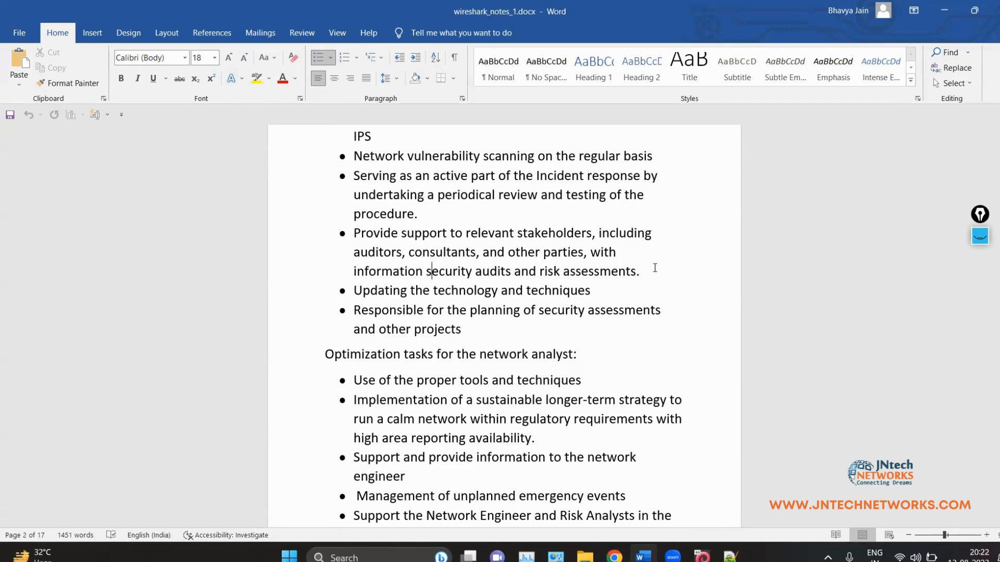
{"action": "left_click", "coordinate": [550, 337]}
{"action": "left_click_drag", "start_coordinate": [353, 310], "coordinate": [466, 333]}
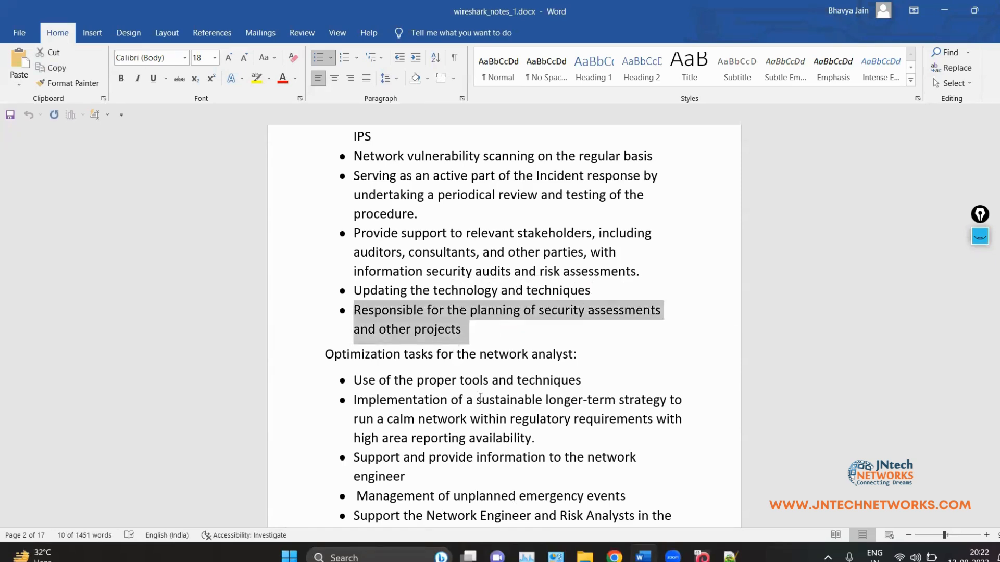
{"action": "left_click", "coordinate": [475, 326]}
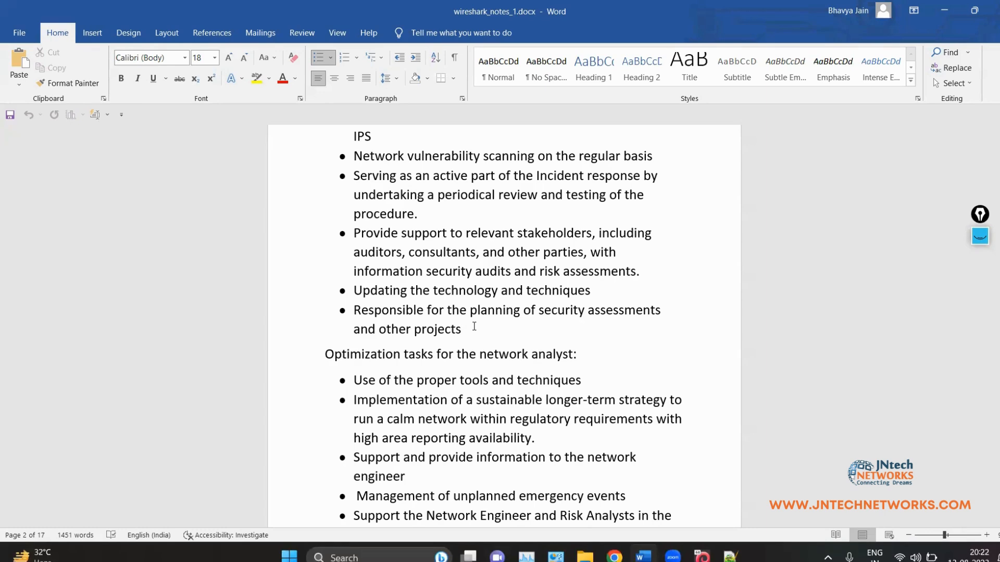
{"action": "scroll", "coordinate": [471, 323], "scroll_direction": "down", "scroll_amount": 3}
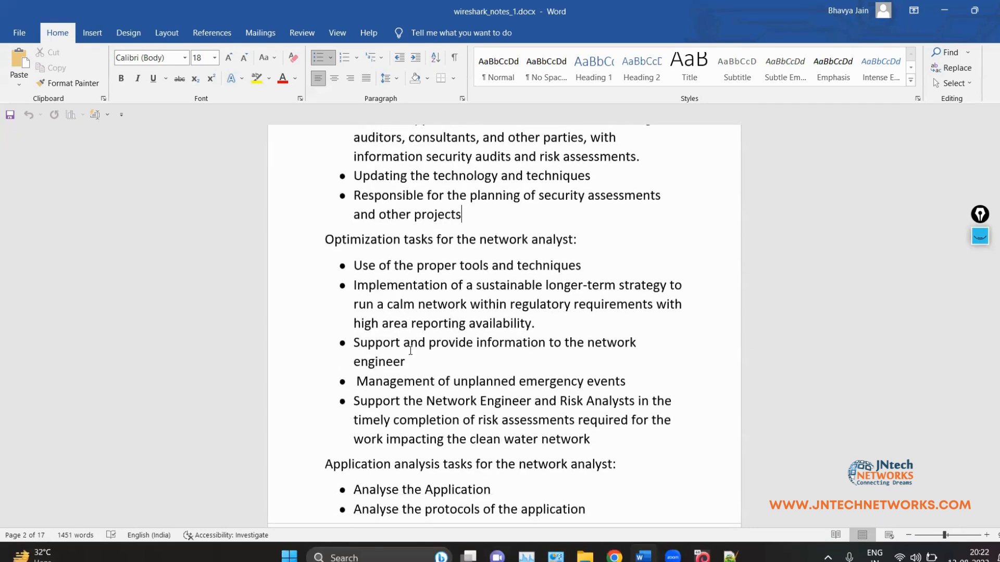
{"action": "scroll", "coordinate": [409, 347], "scroll_direction": "down", "scroll_amount": 1}
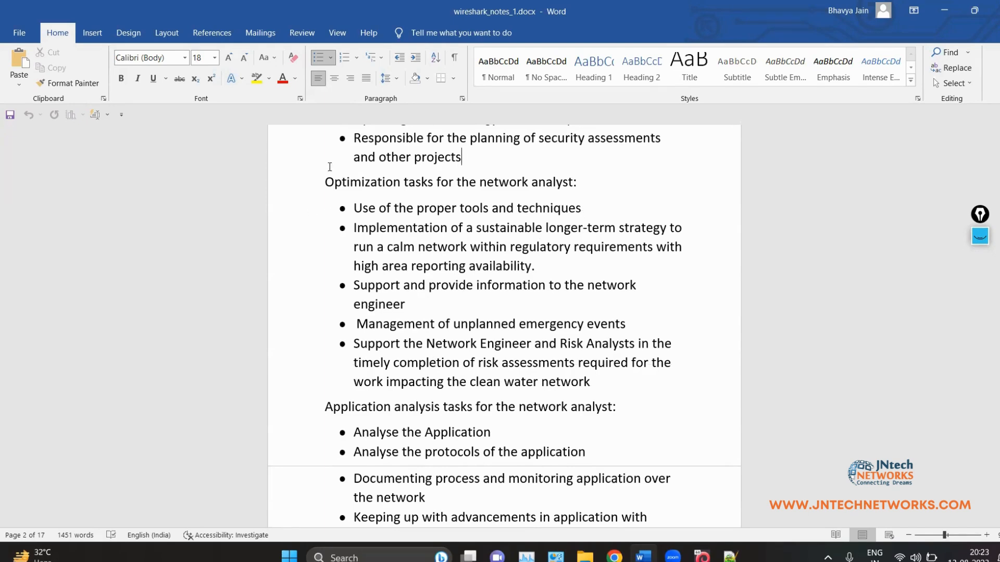
{"action": "left_click_drag", "start_coordinate": [411, 208], "coordinate": [587, 206]}
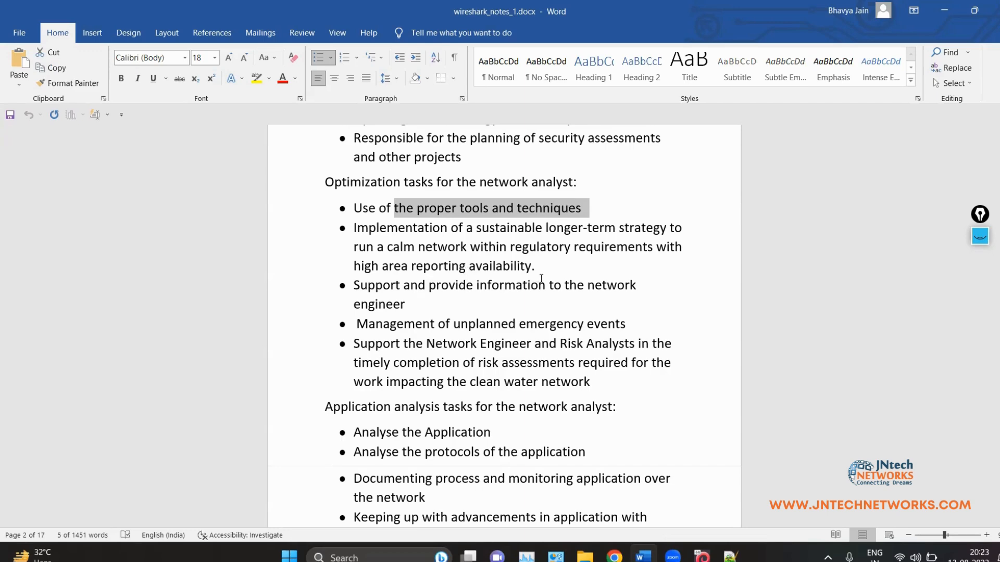
{"action": "left_click", "coordinate": [540, 259]}
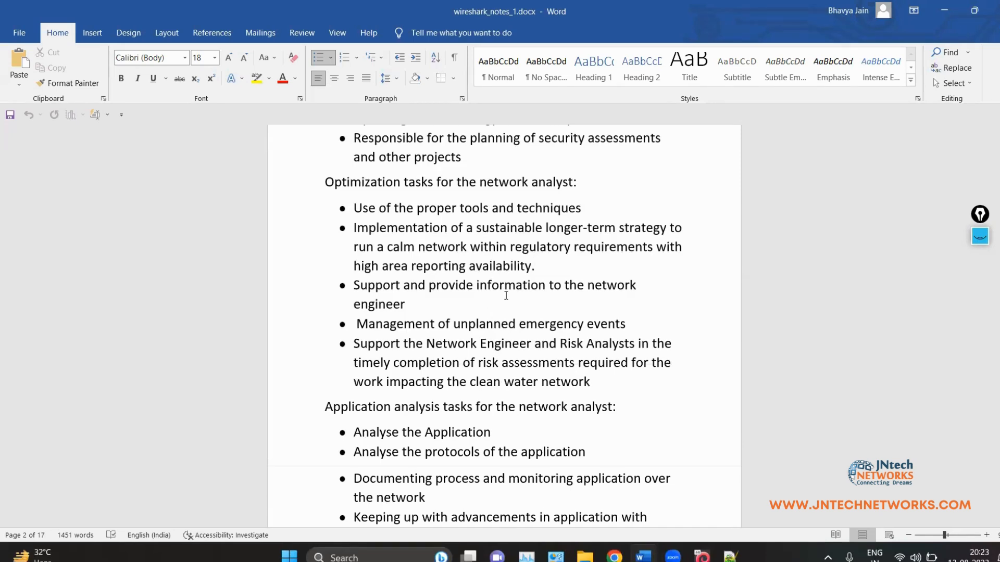
{"action": "left_click", "coordinate": [978, 240]}
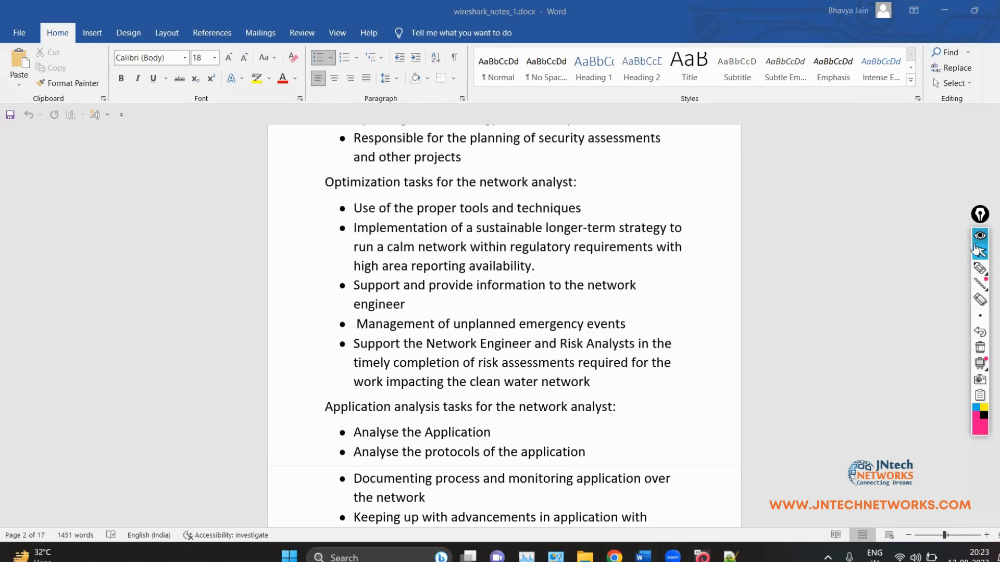
{"action": "left_click", "coordinate": [980, 268]}
{"action": "mouse_move", "coordinate": [782, 256]}
{"action": "left_mouse_down"}
{"action": "mouse_move", "coordinate": [792, 270]}
{"action": "mouse_move", "coordinate": [837, 253]}
{"action": "left_mouse_up"}
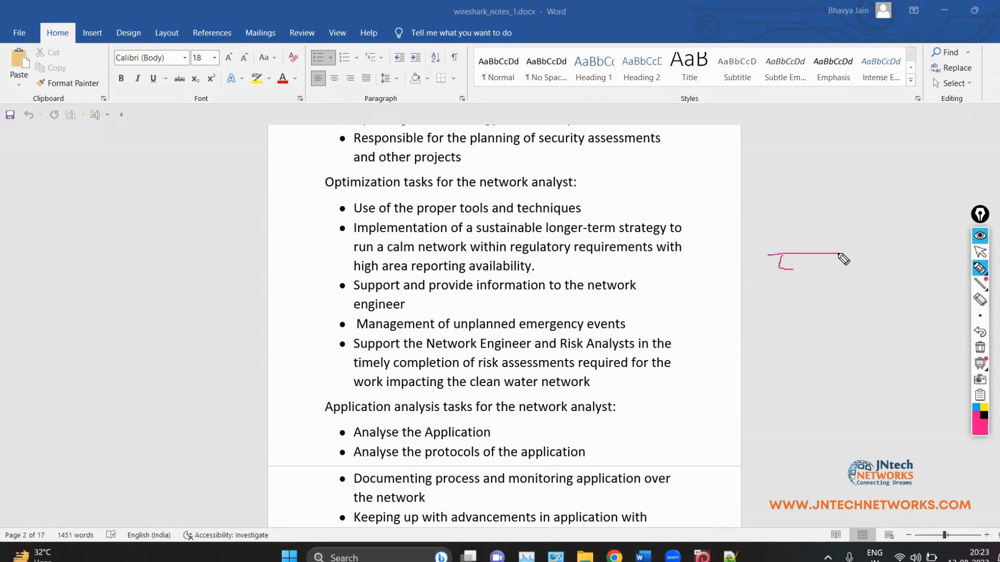
{"action": "left_click", "coordinate": [980, 348]}
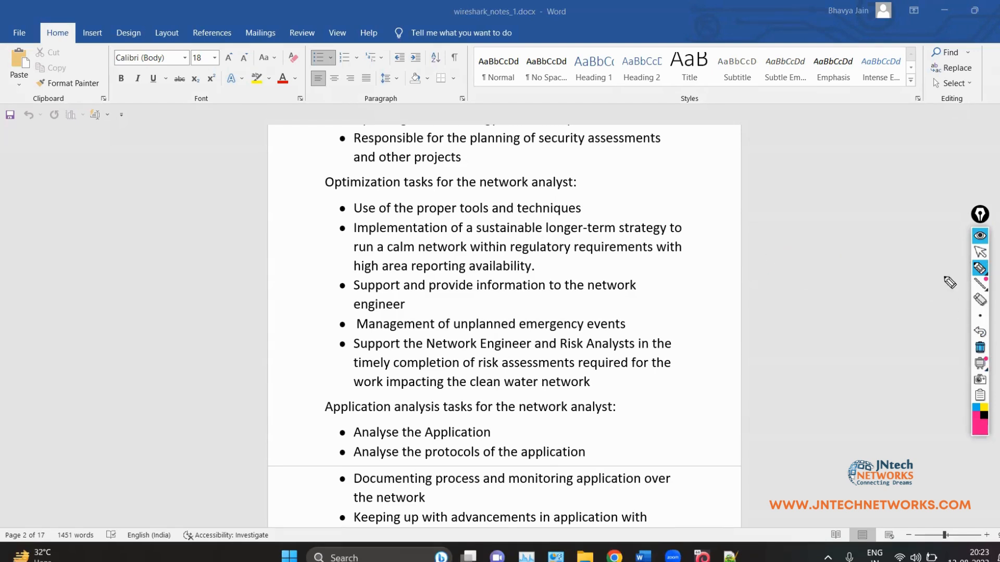
{"action": "left_click", "coordinate": [977, 253]}
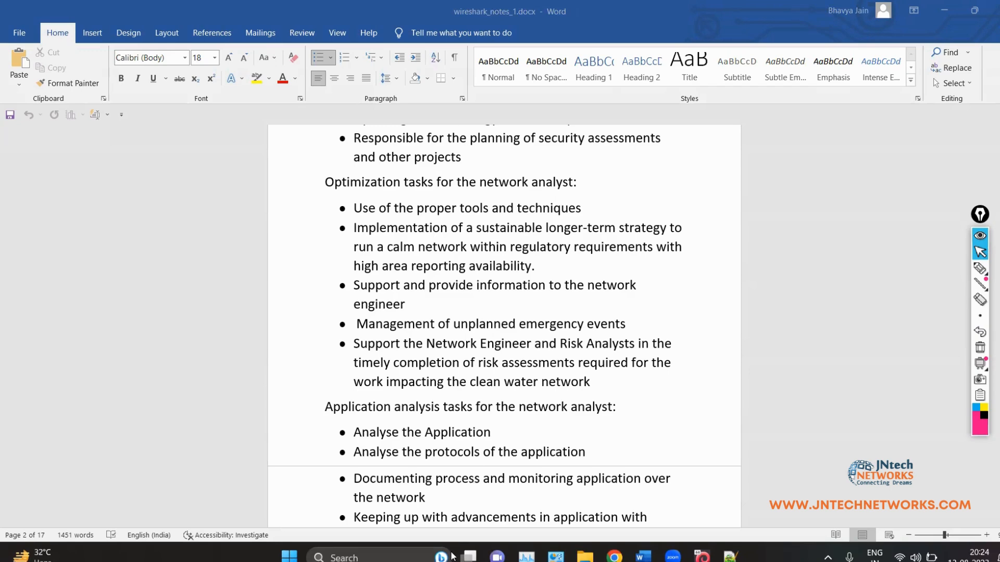
Step: View the Wireshark capture filtered by http.response.code >= 200, then switch to the Notepad++ filter notes
{"action": "scroll", "coordinate": [425, 388], "scroll_direction": "down", "scroll_amount": 2}
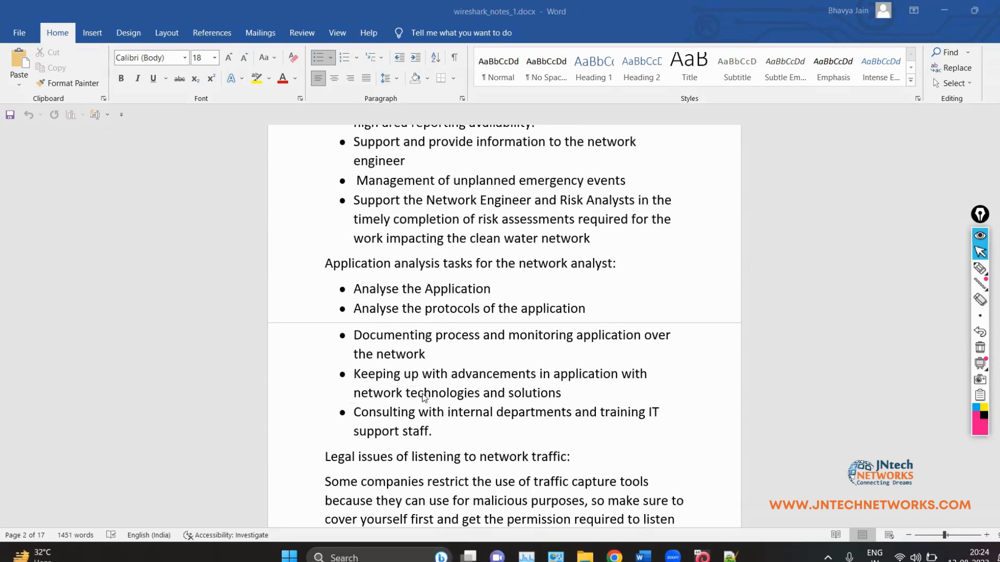
{"action": "scroll", "coordinate": [425, 391], "scroll_direction": "up", "scroll_amount": 2}
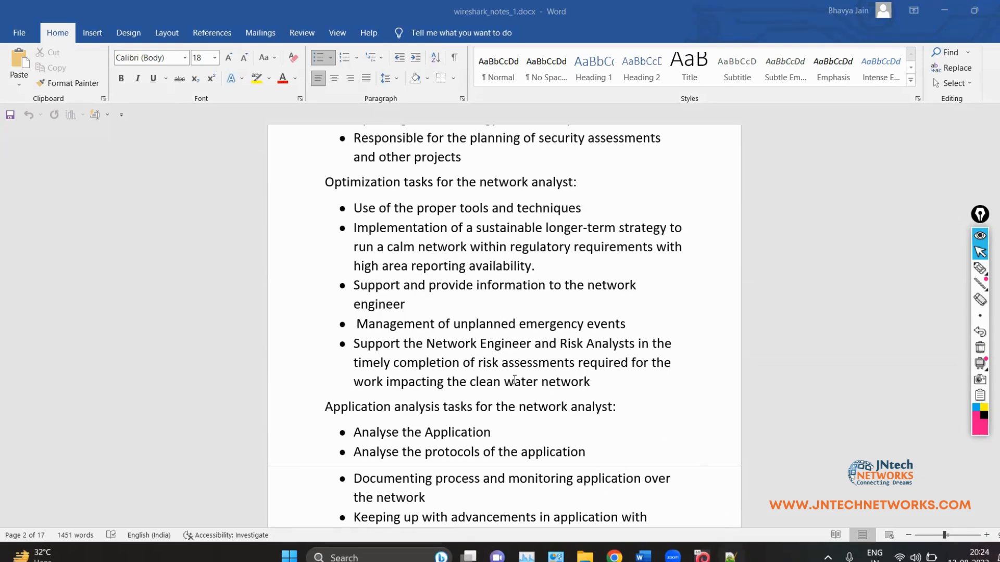
{"action": "left_click", "coordinate": [702, 556]}
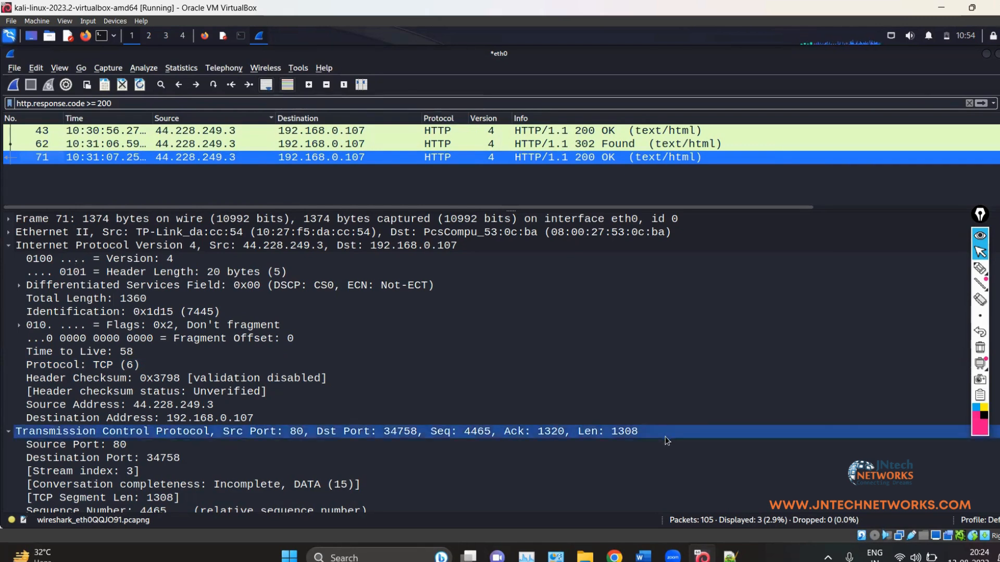
{"action": "left_click", "coordinate": [731, 556]}
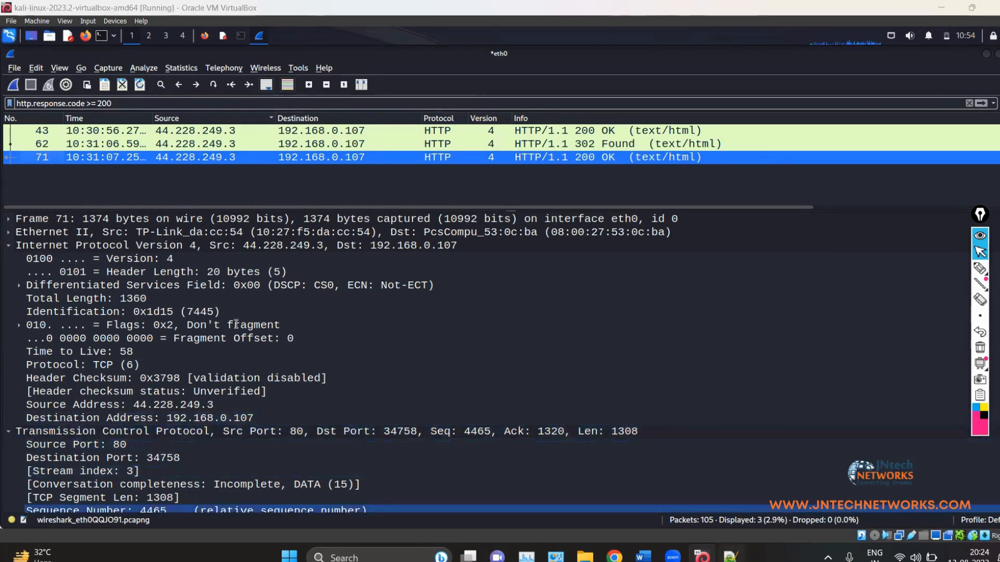
Step: Type 'multiple threads:' on line 10 and 'application' on line 11, fixing typos along the way
{"action": "left_click", "coordinate": [229, 248]}
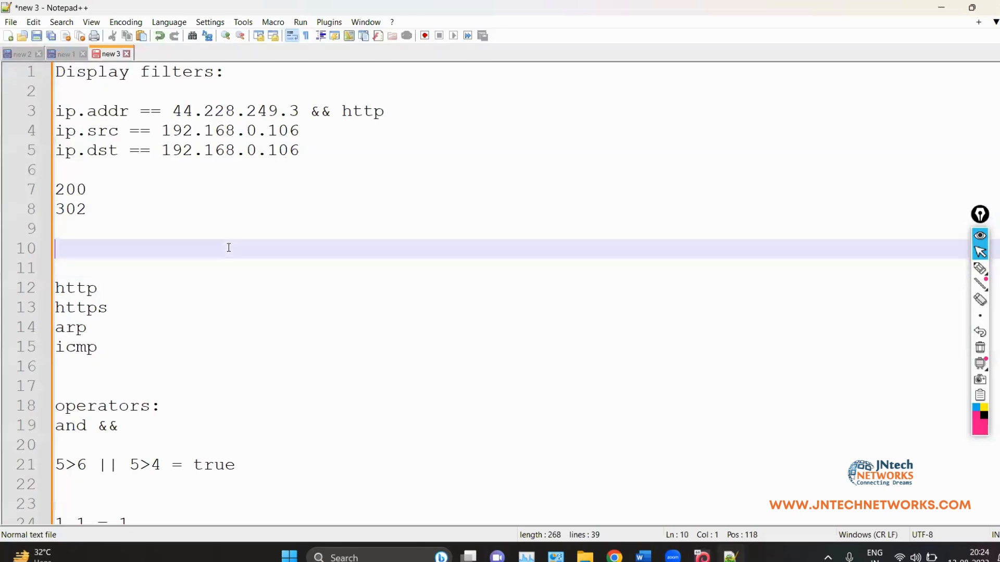
{"action": "type", "text": "multiple threads:"}
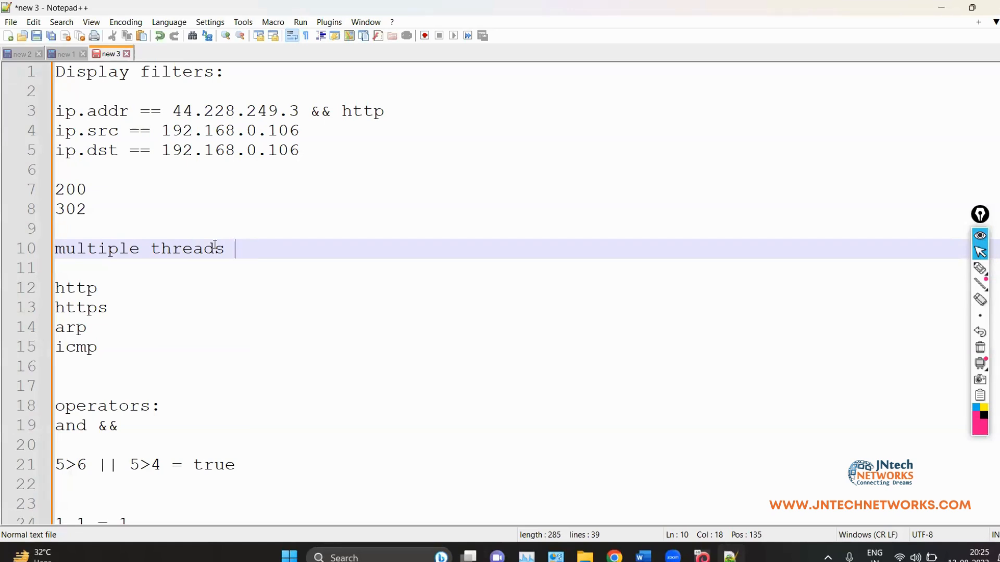
{"action": "key", "text": "Return"}
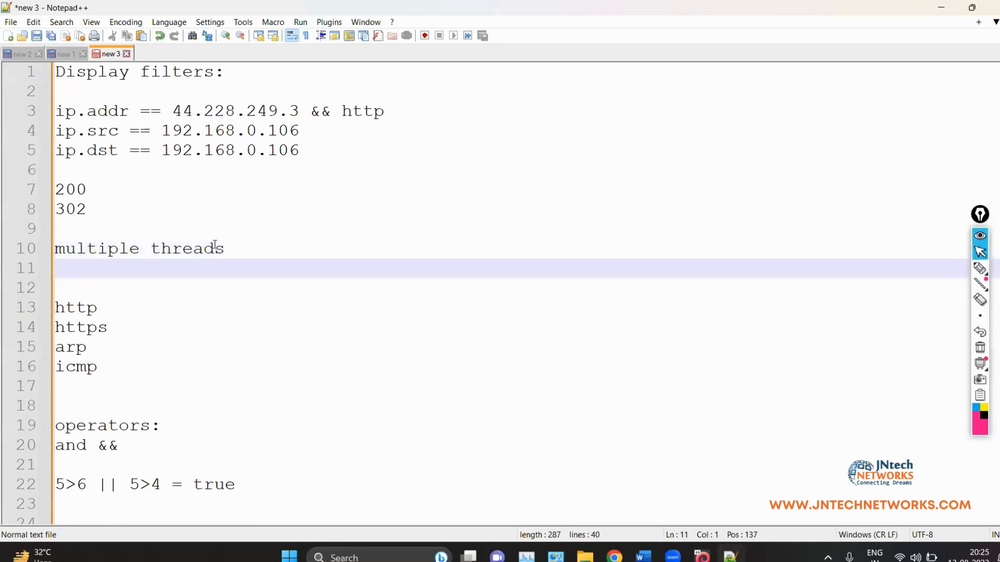
{"action": "type", "text": "application"}
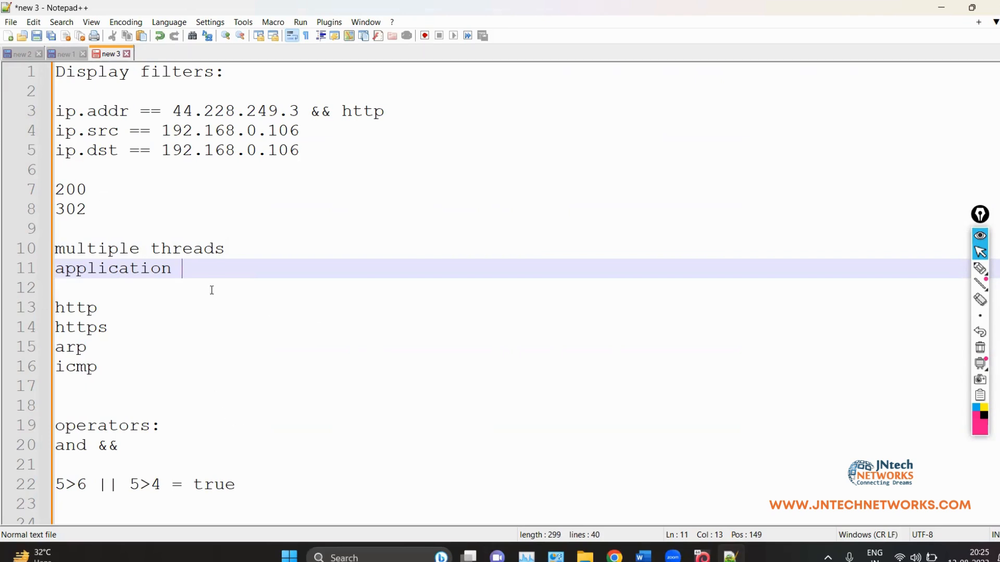
Step: Insert blank lines after 'application', moving the http, https, arp, icmp list down to lines 15–18
{"action": "scroll", "coordinate": [212, 295], "scroll_direction": "down", "scroll_amount": 8}
{"action": "scroll", "coordinate": [212, 295], "scroll_direction": "up", "scroll_amount": 7}
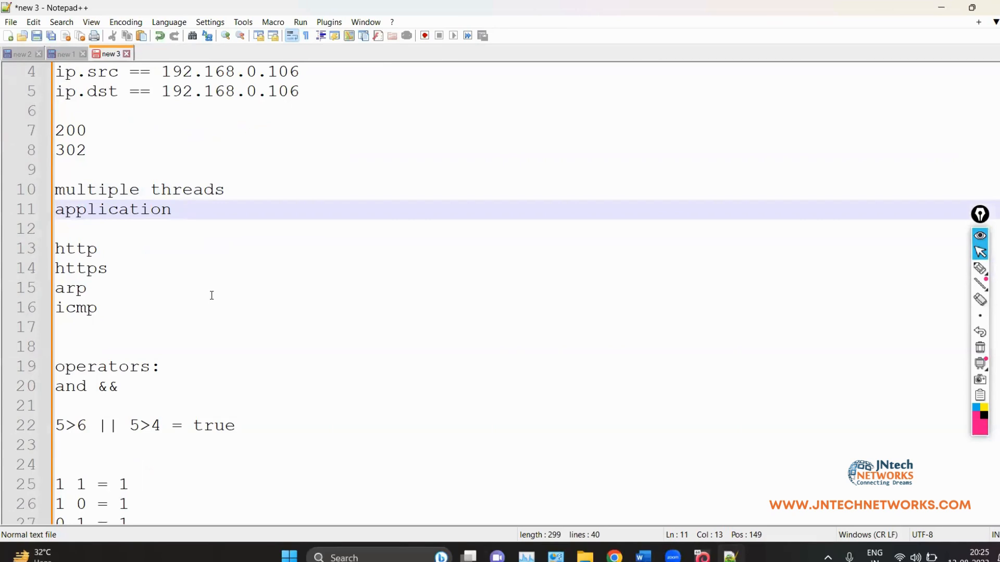
{"action": "scroll", "coordinate": [212, 295], "scroll_direction": "up", "scroll_amount": 1}
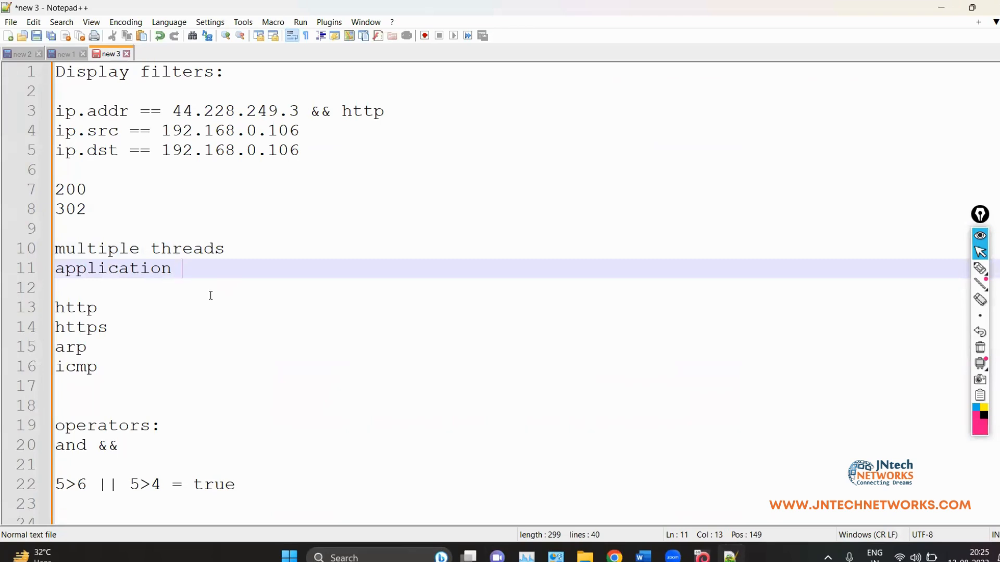
{"action": "left_click", "coordinate": [242, 251]}
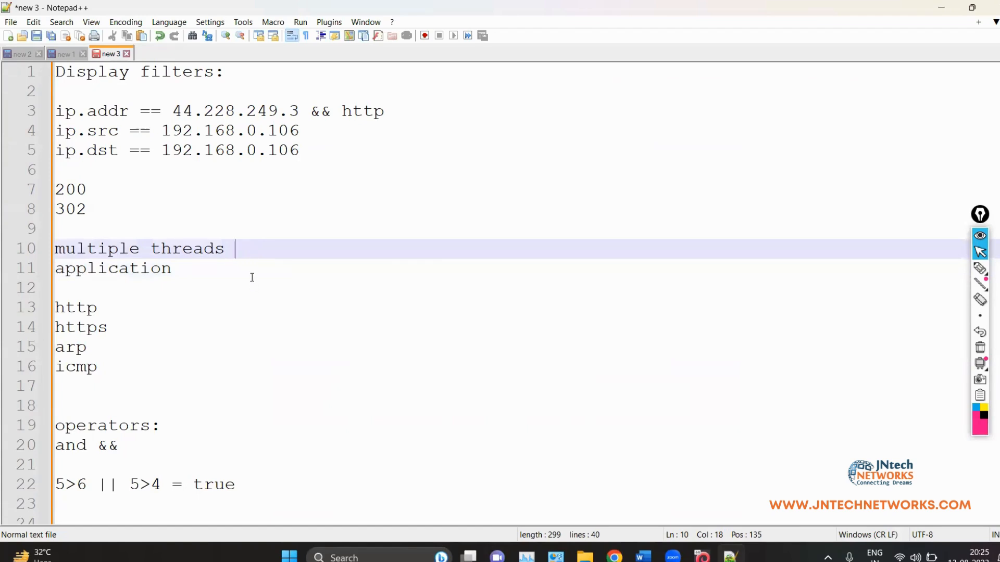
{"action": "left_click", "coordinate": [250, 272]}
{"action": "key", "text": "Return"}
{"action": "key", "text": "Return"}
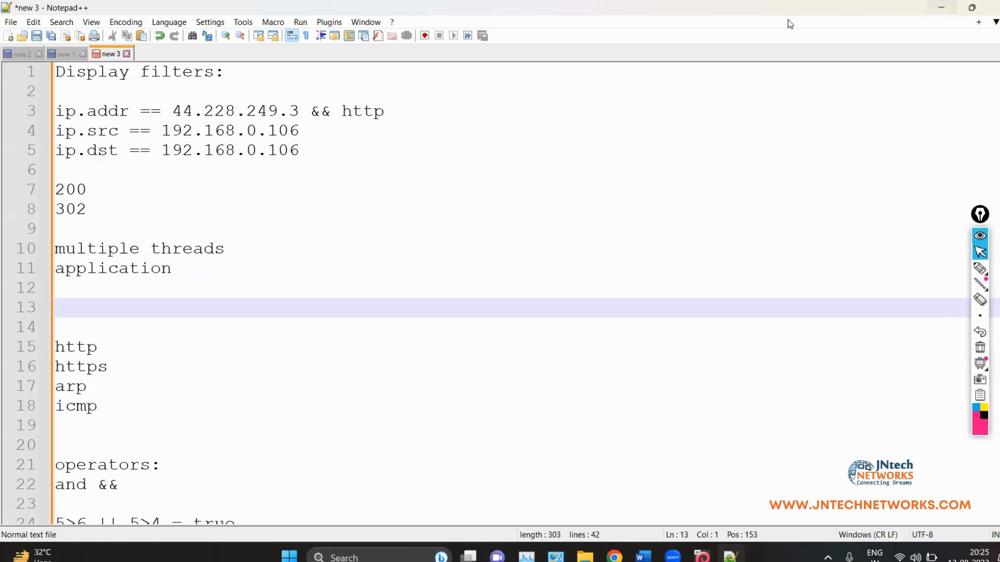
Step: Minimize Notepad++ and return to the Word notes on optimization and application analysis tasks
{"action": "left_click", "coordinate": [946, 7]}
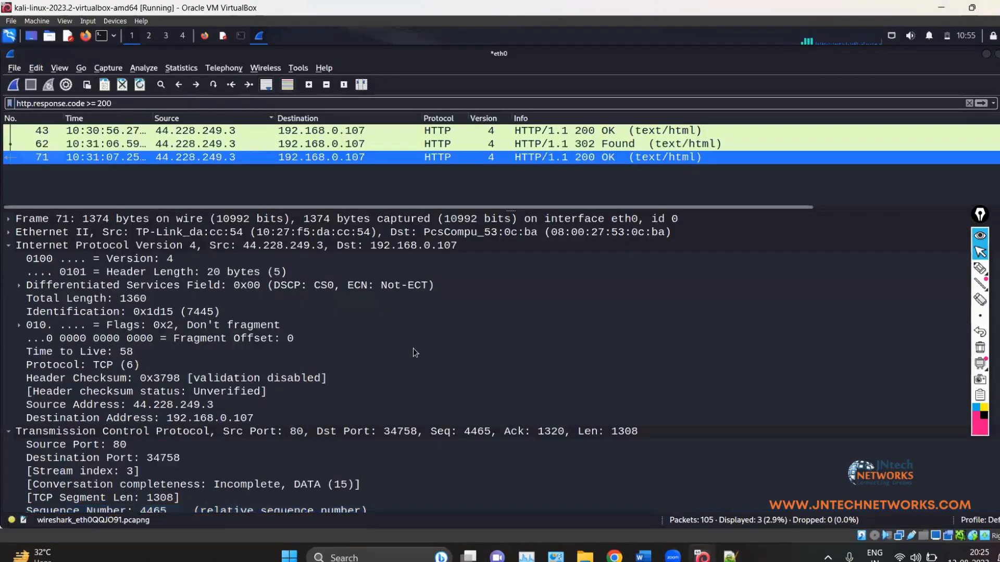
{"action": "left_click", "coordinate": [642, 555]}
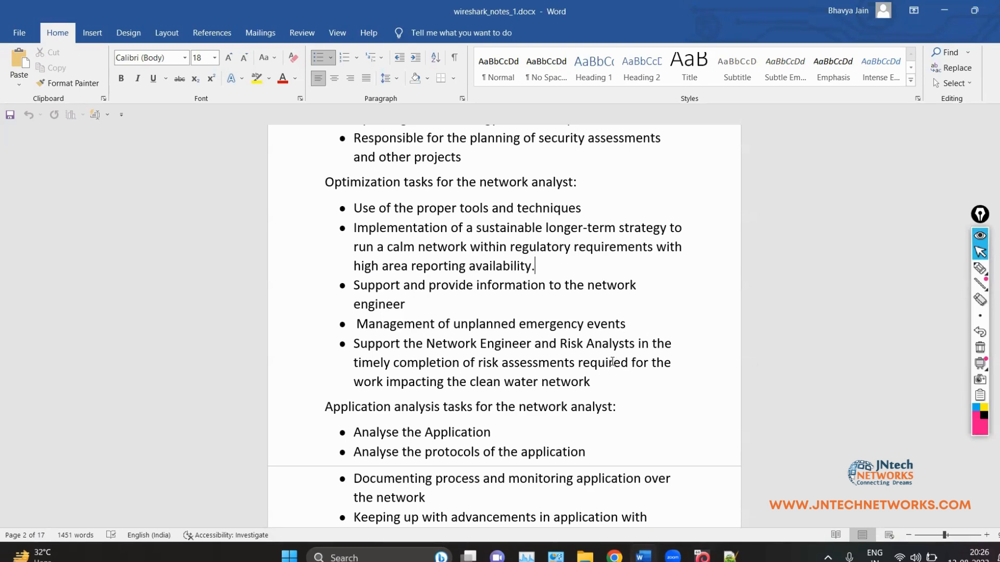
{"action": "left_click", "coordinate": [612, 378]}
{"action": "scroll", "coordinate": [531, 325], "scroll_direction": "down", "scroll_amount": 3}
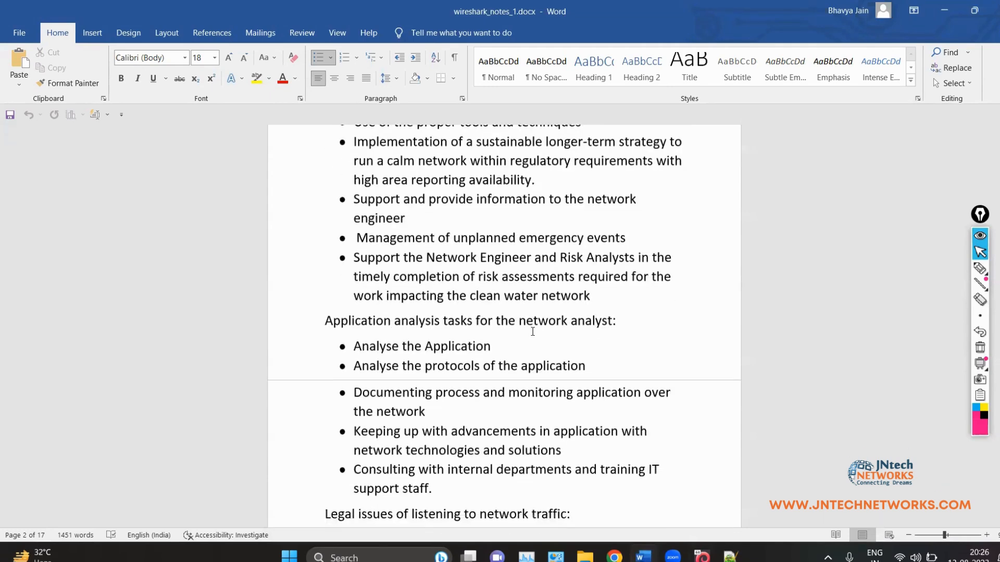
{"action": "scroll", "coordinate": [533, 332], "scroll_direction": "up", "scroll_amount": 2}
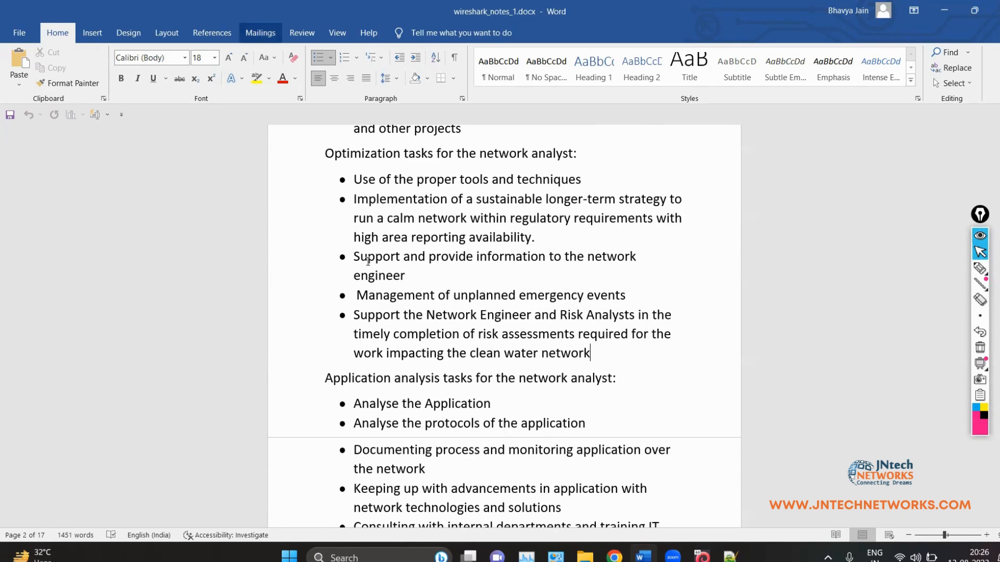
{"action": "left_click_drag", "start_coordinate": [413, 181], "coordinate": [461, 180]}
{"action": "left_click", "coordinate": [429, 179]}
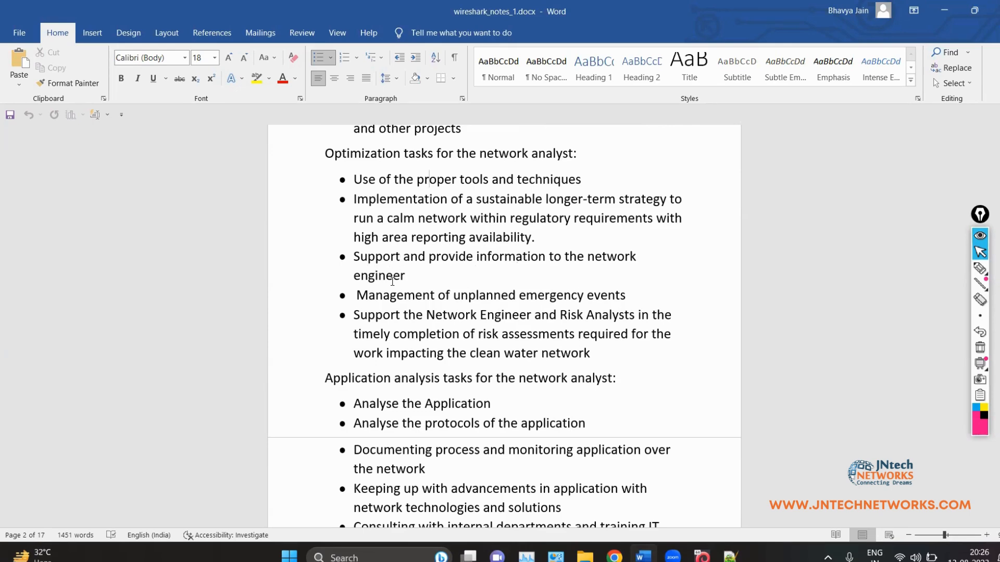
{"action": "scroll", "coordinate": [392, 281], "scroll_direction": "down", "scroll_amount": 3}
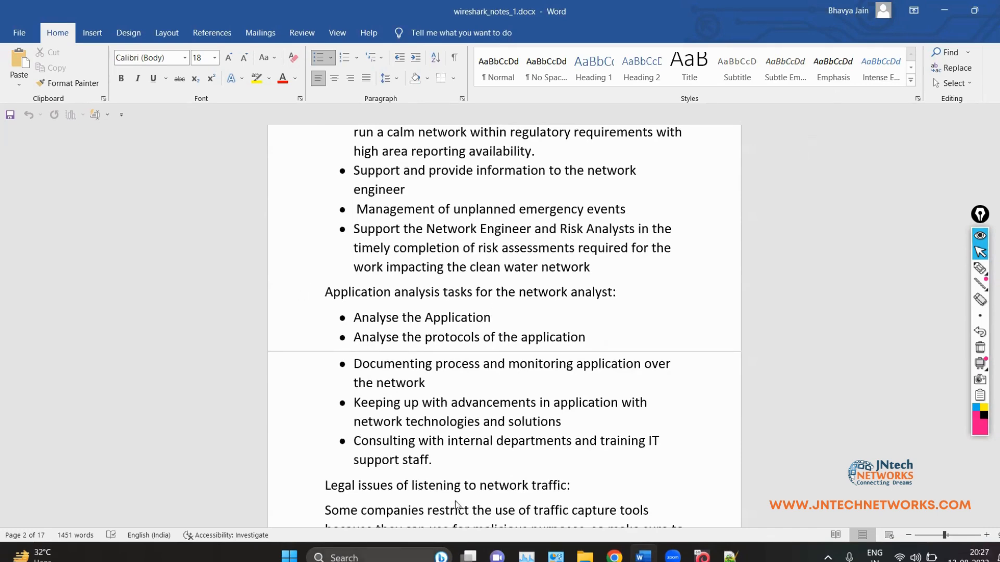
{"action": "left_click_drag", "start_coordinate": [627, 209], "coordinate": [452, 208]}
{"action": "left_click", "coordinate": [484, 196]}
{"action": "left_click_drag", "start_coordinate": [353, 226], "coordinate": [593, 268]}
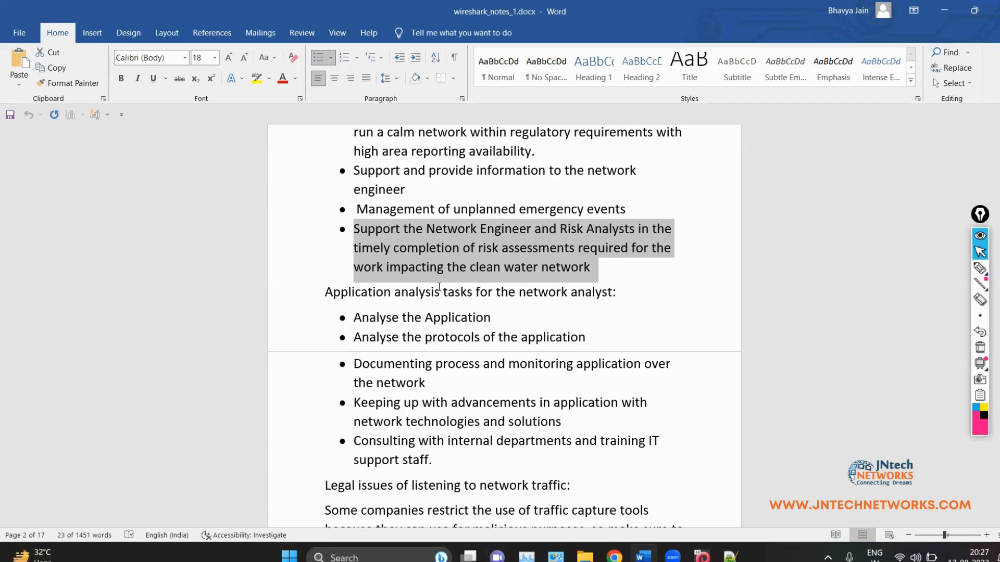
{"action": "left_click", "coordinate": [425, 245]}
{"action": "left_click_drag", "start_coordinate": [360, 229], "coordinate": [614, 270]}
{"action": "left_click", "coordinate": [609, 269]}
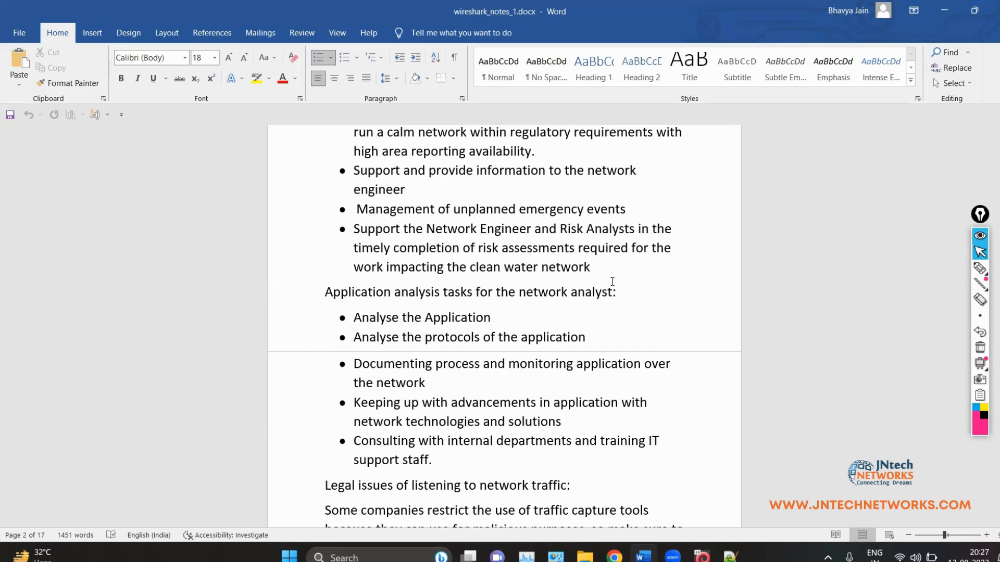
{"action": "scroll", "coordinate": [581, 301], "scroll_direction": "down", "scroll_amount": 1}
{"action": "scroll", "coordinate": [453, 280], "scroll_direction": "down", "scroll_amount": 1}
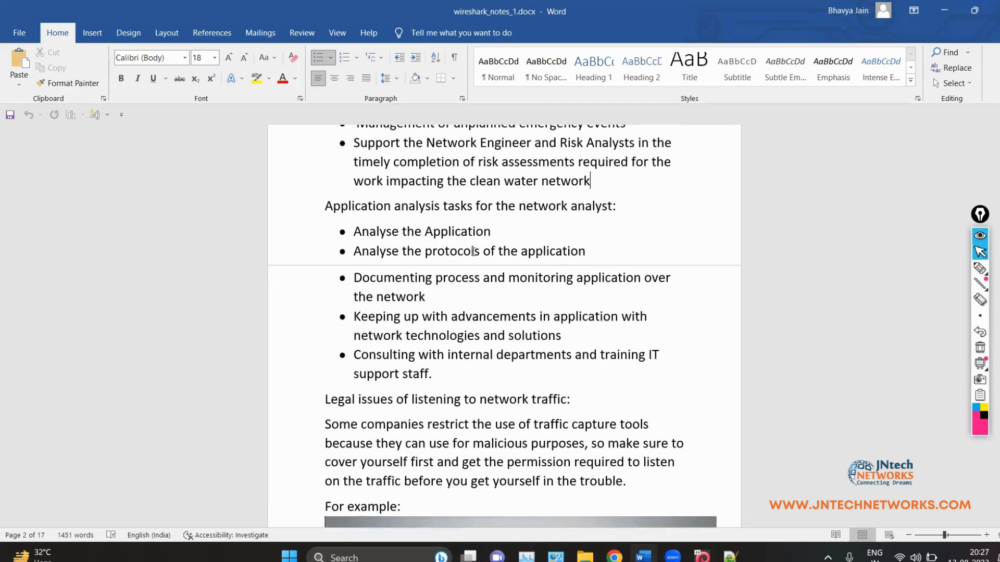
{"action": "scroll", "coordinate": [469, 253], "scroll_direction": "down", "scroll_amount": 1}
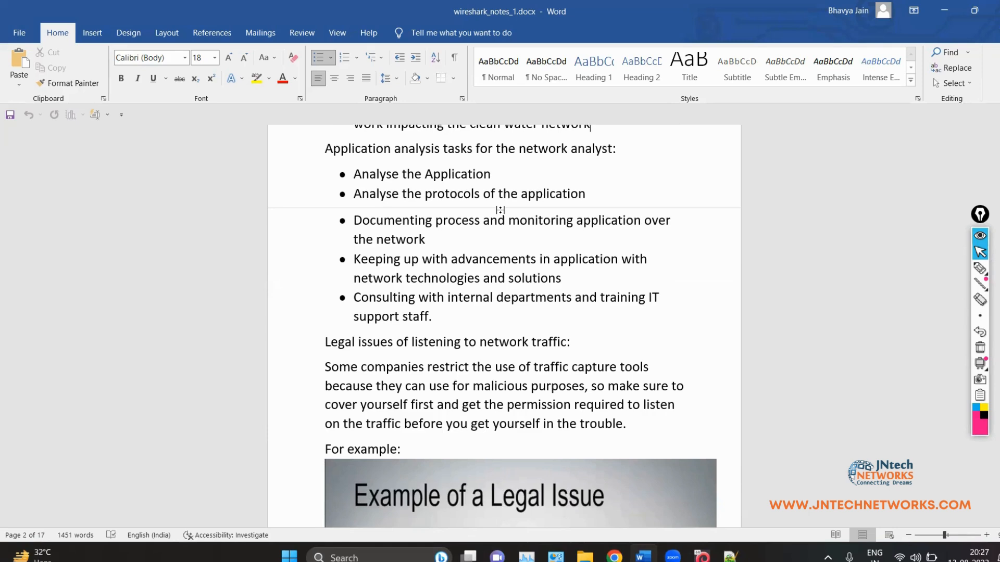
{"action": "left_click", "coordinate": [371, 174]}
{"action": "triple_click", "coordinate": [383, 175]}
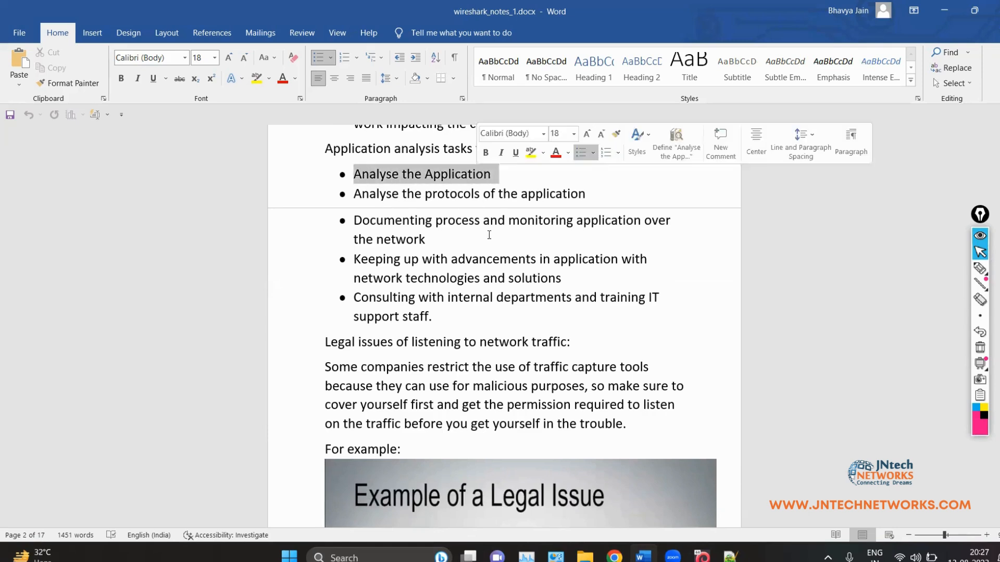
{"action": "left_click", "coordinate": [431, 195]}
{"action": "left_click", "coordinate": [594, 197], "text": "shift"}
{"action": "left_click", "coordinate": [597, 203]}
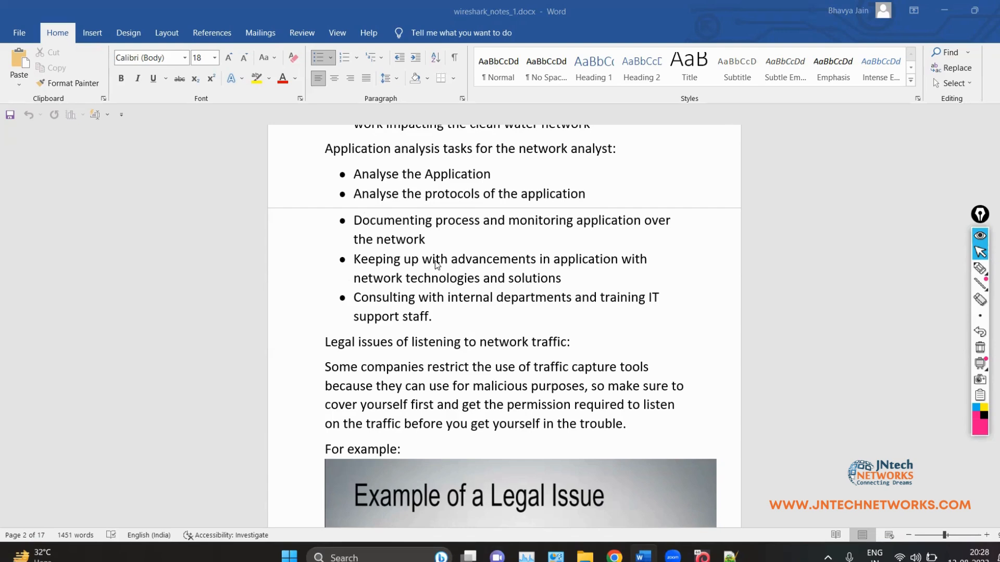
{"action": "left_click", "coordinate": [430, 316]}
{"action": "left_click_drag", "start_coordinate": [344, 174], "coordinate": [399, 239]}
{"action": "key", "text": "ctrl+z"}
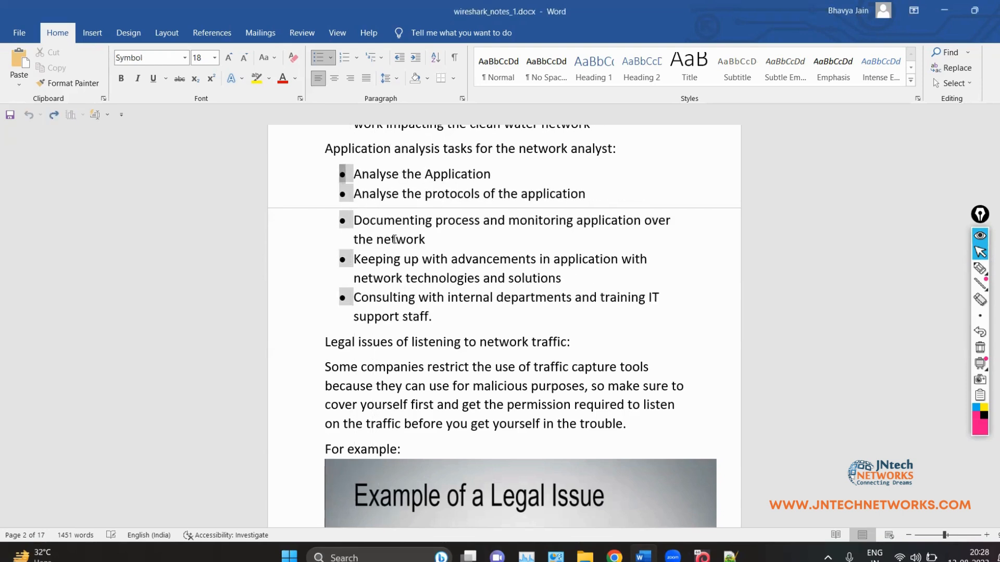
{"action": "left_click", "coordinate": [444, 323]}
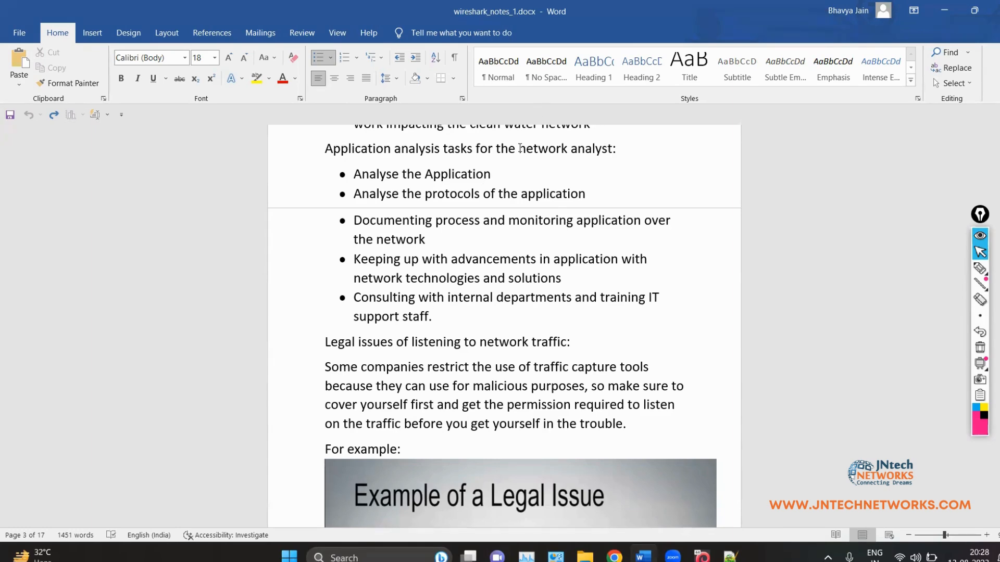
{"action": "left_click_drag", "start_coordinate": [519, 149], "coordinate": [607, 154]}
{"action": "left_click", "coordinate": [609, 172]}
{"action": "scroll", "coordinate": [345, 400], "scroll_direction": "down", "scroll_amount": 3}
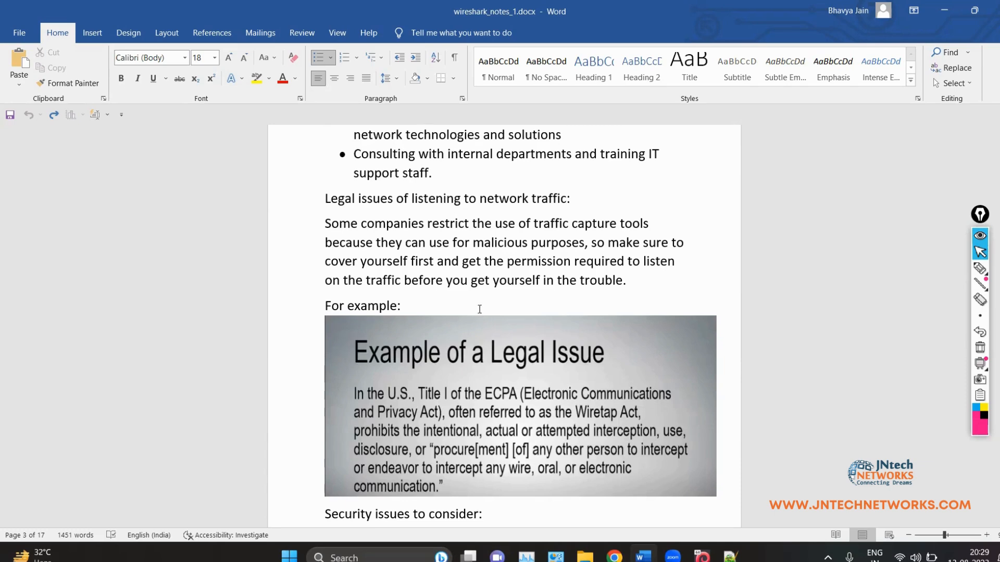
{"action": "scroll", "coordinate": [477, 313], "scroll_direction": "down", "scroll_amount": 1}
{"action": "scroll", "coordinate": [516, 385], "scroll_direction": "down", "scroll_amount": 1}
{"action": "scroll", "coordinate": [519, 380], "scroll_direction": "up", "scroll_amount": 2}
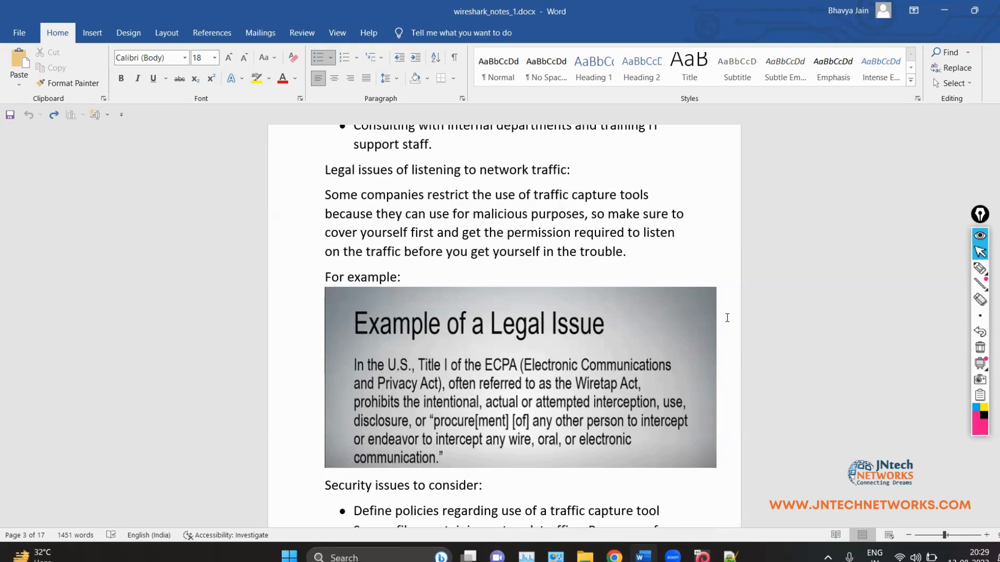
{"action": "scroll", "coordinate": [533, 466], "scroll_direction": "down", "scroll_amount": 1}
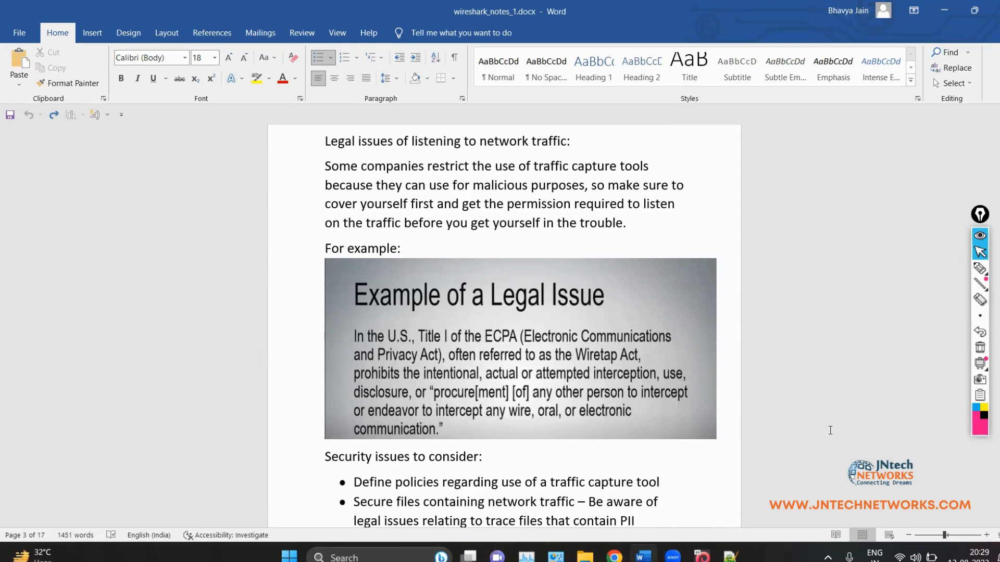
{"action": "scroll", "coordinate": [710, 496], "scroll_direction": "up", "scroll_amount": 1}
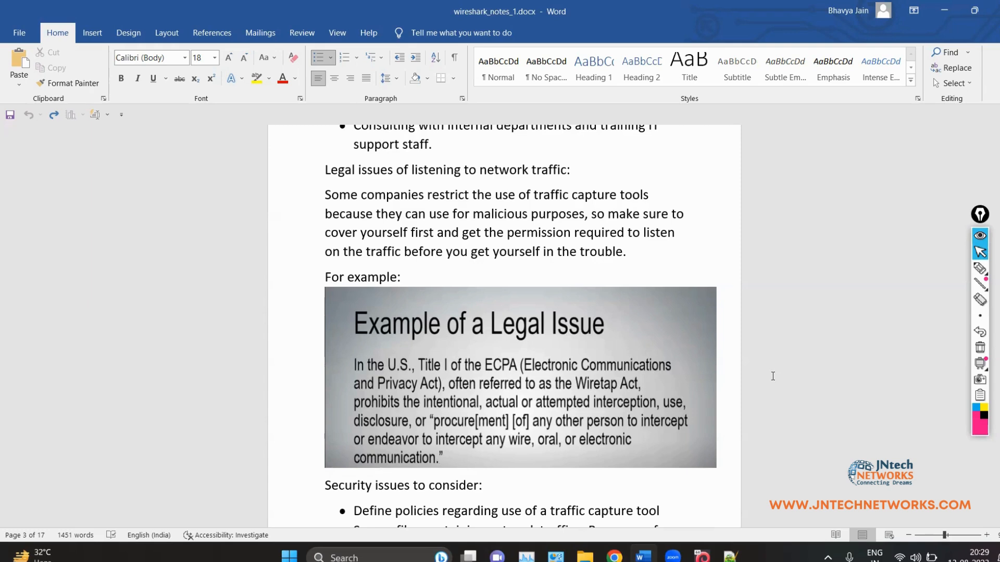
{"action": "scroll", "coordinate": [772, 376], "scroll_direction": "down", "scroll_amount": 1}
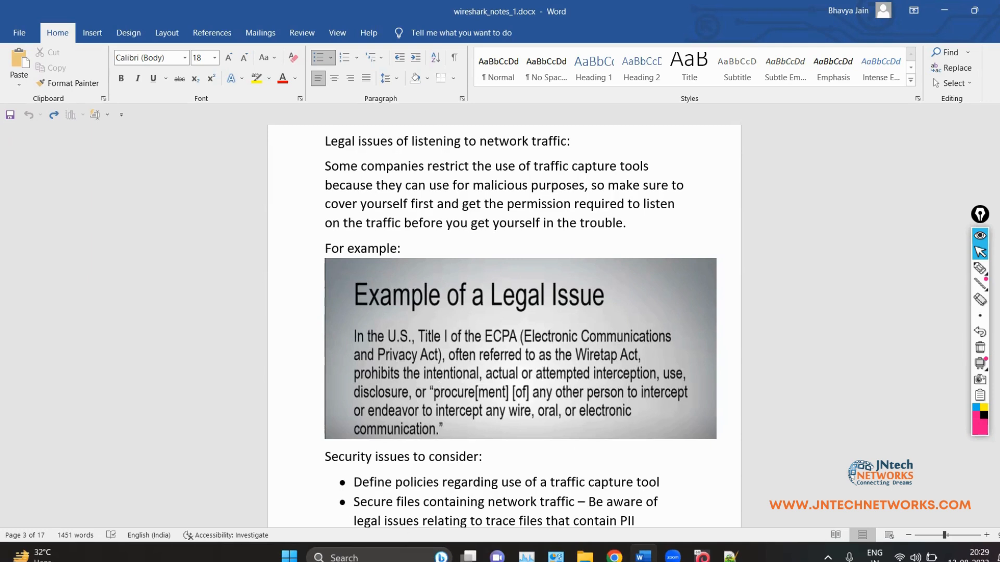
{"action": "scroll", "coordinate": [497, 340], "scroll_direction": "down", "scroll_amount": 4}
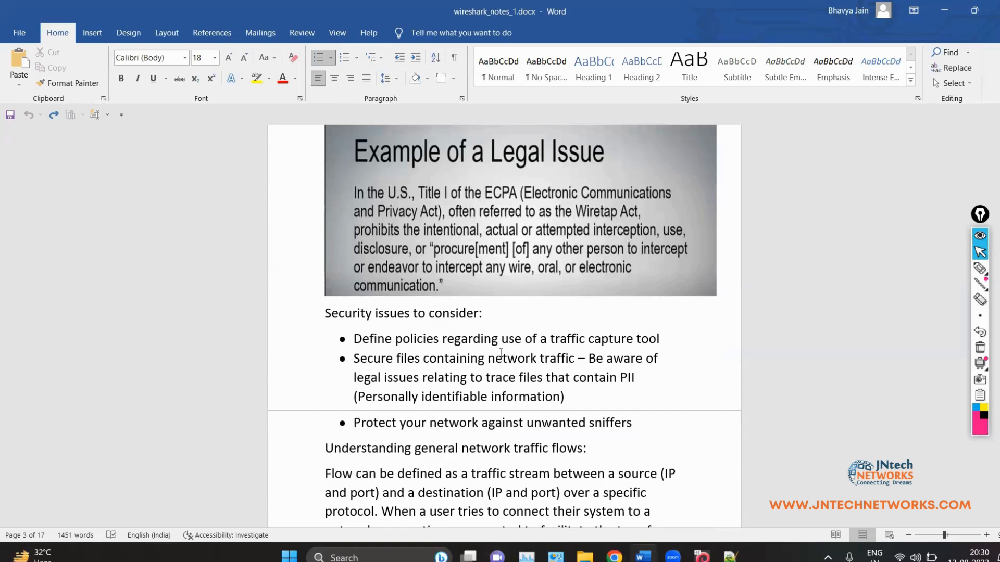
{"action": "scroll", "coordinate": [502, 358], "scroll_direction": "down", "scroll_amount": 12}
{"action": "scroll", "coordinate": [501, 353], "scroll_direction": "down", "scroll_amount": 5}
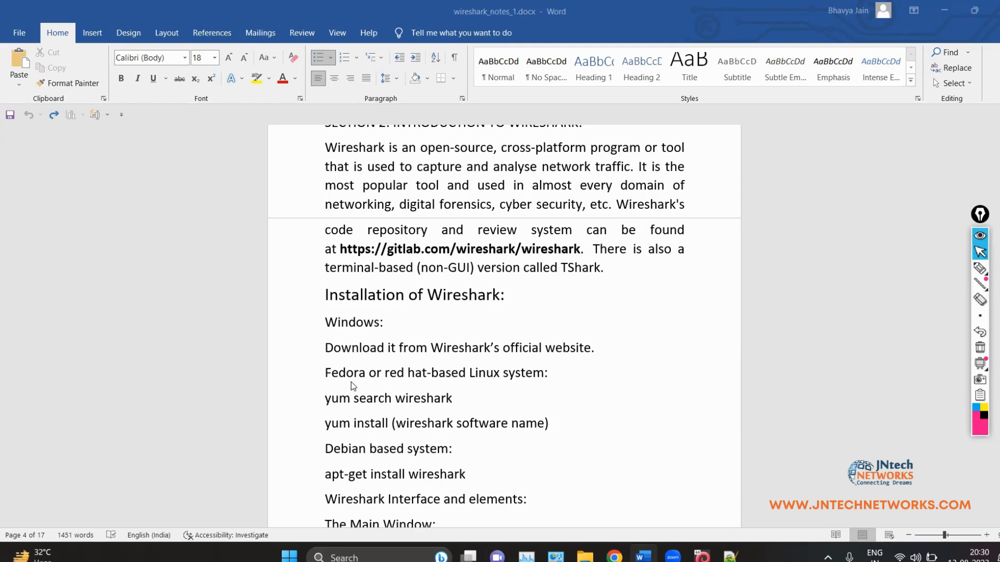
{"action": "scroll", "coordinate": [353, 386], "scroll_direction": "up", "scroll_amount": 15}
{"action": "scroll", "coordinate": [351, 368], "scroll_direction": "up", "scroll_amount": 12}
{"action": "scroll", "coordinate": [348, 348], "scroll_direction": "up", "scroll_amount": 10}
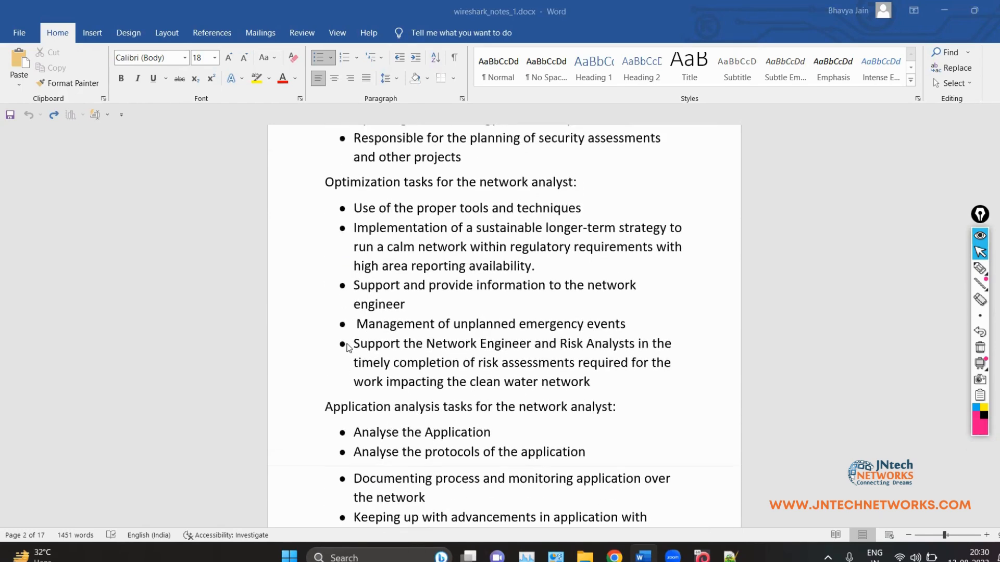
{"action": "scroll", "coordinate": [348, 348], "scroll_direction": "up", "scroll_amount": 10}
{"action": "scroll", "coordinate": [348, 348], "scroll_direction": "up", "scroll_amount": 1}
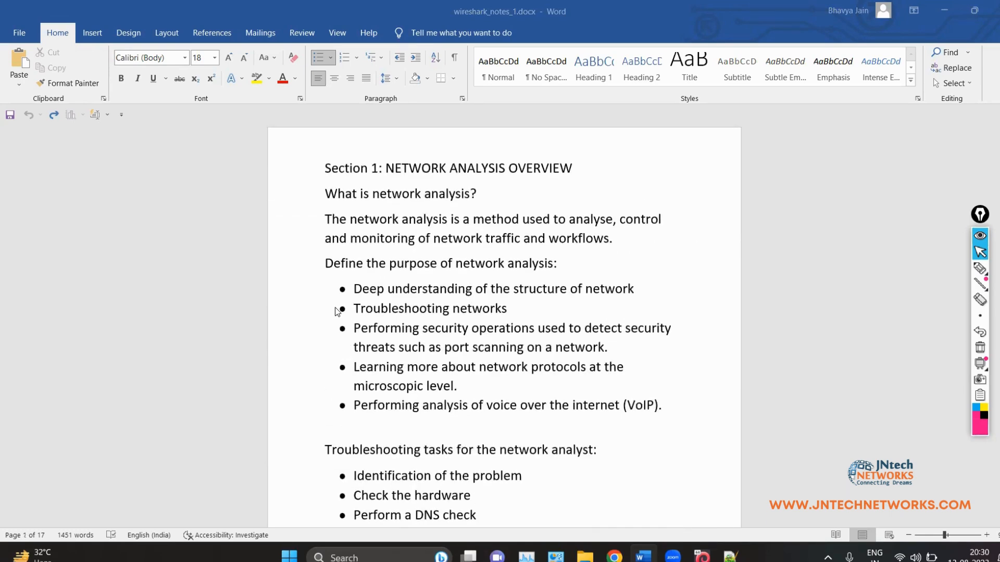